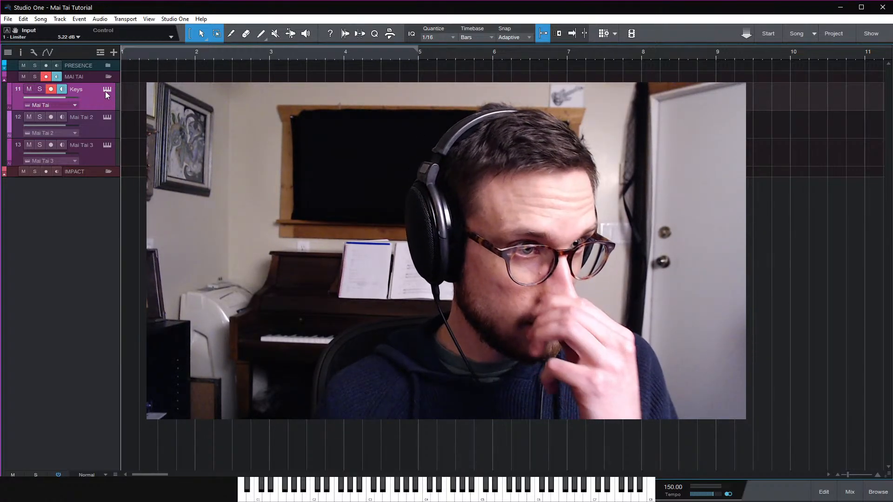
Open the Mai Tai instrument on the Keys track to examine its settings, and close it
click(106, 90)
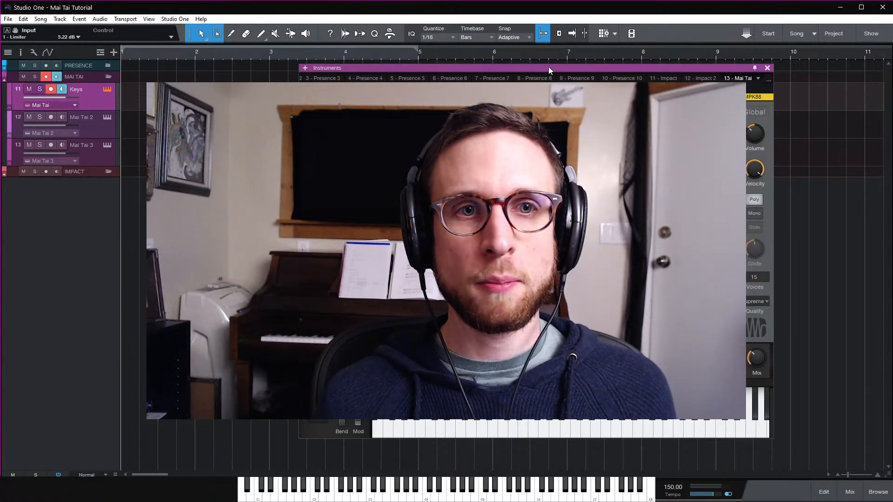
drag(548, 66, 479, 60)
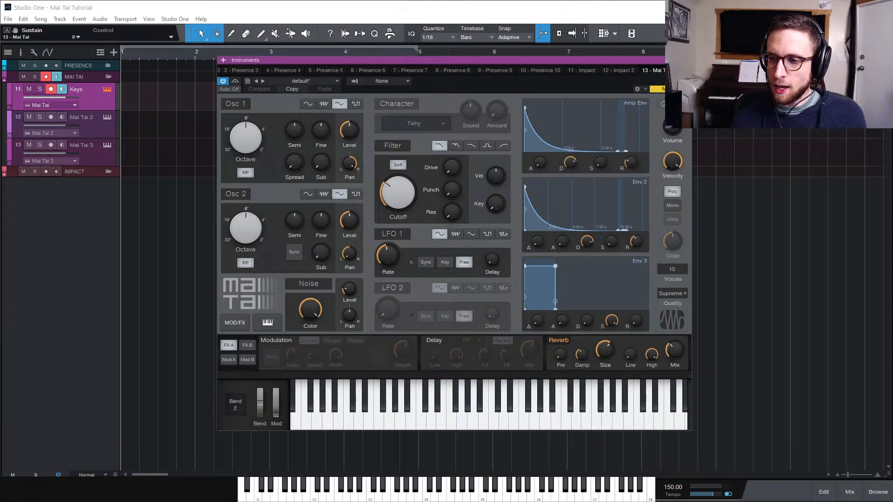
drag(588, 60, 590, 52)
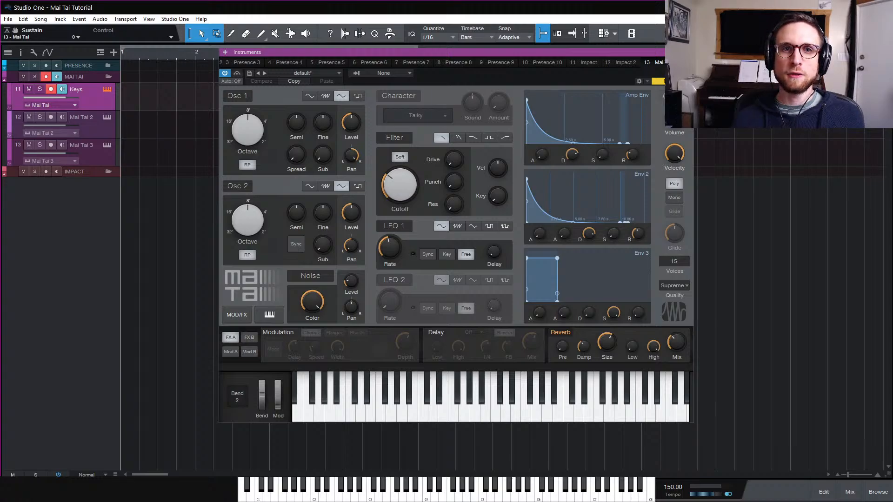
click(688, 52)
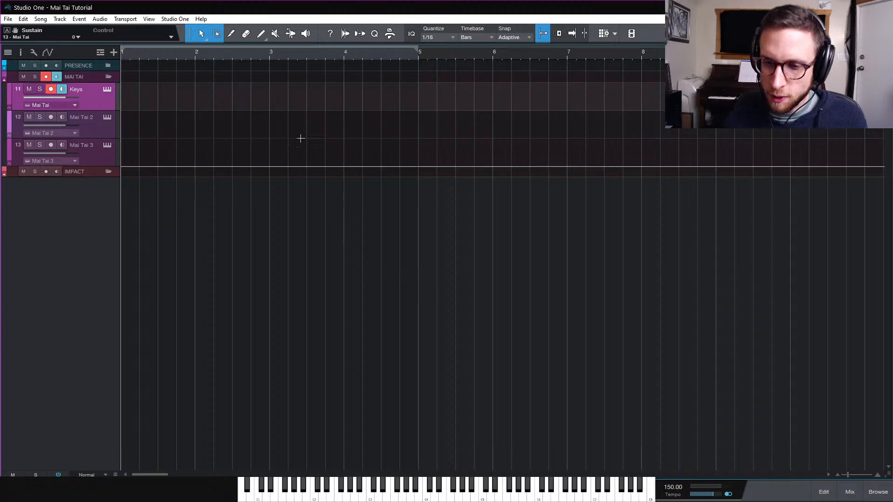
Open the Mai Tai instrument on the Mai Tai 2 track and load its init preset
click(92, 125)
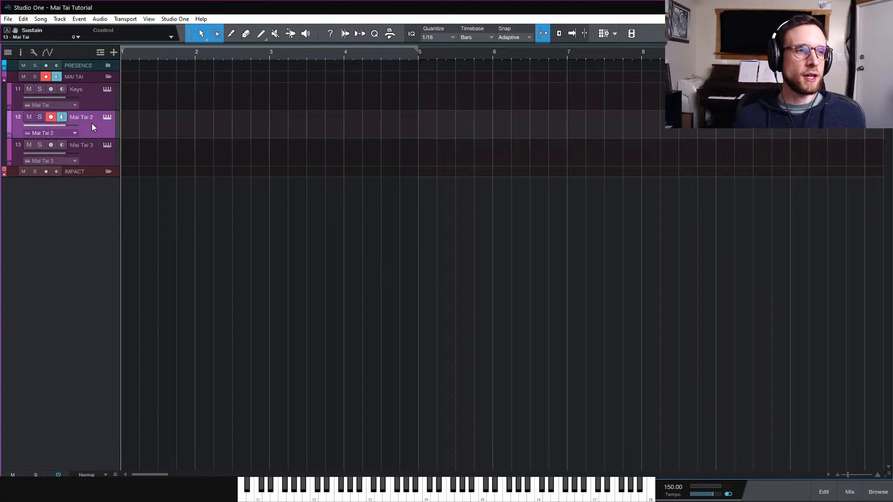
click(105, 117)
drag(770, 54, 464, 52)
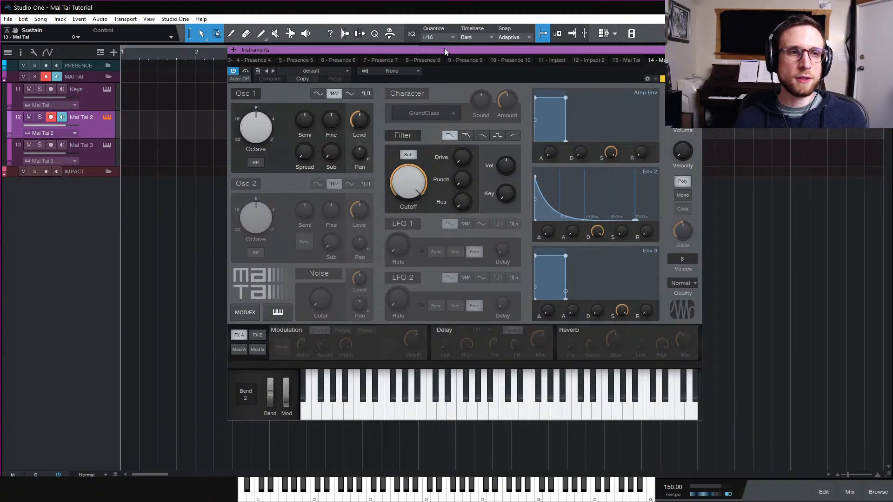
click(330, 71)
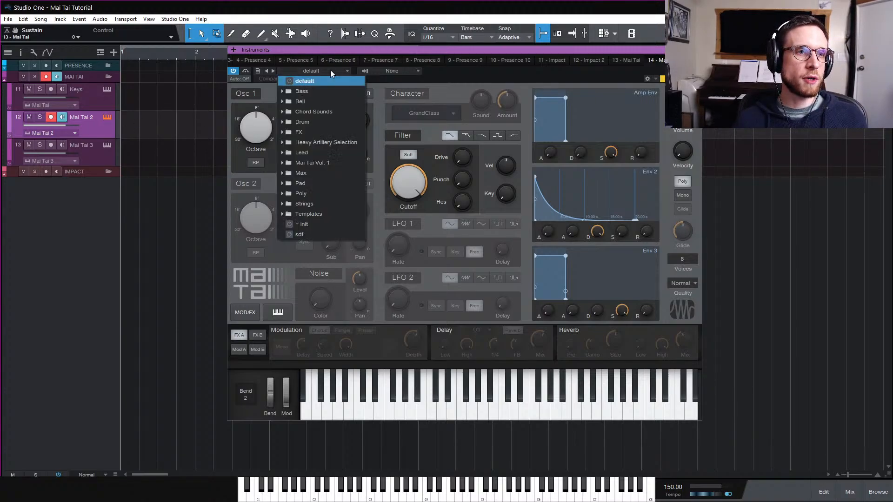
click(319, 222)
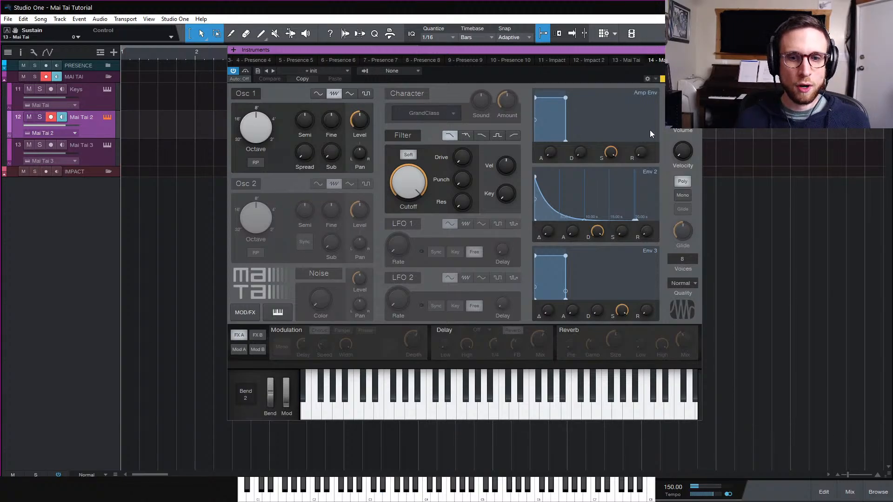
Lower the instrument's master gain and audition Osc 1 waveforms, setting it to saw
drag(684, 117, 684, 132)
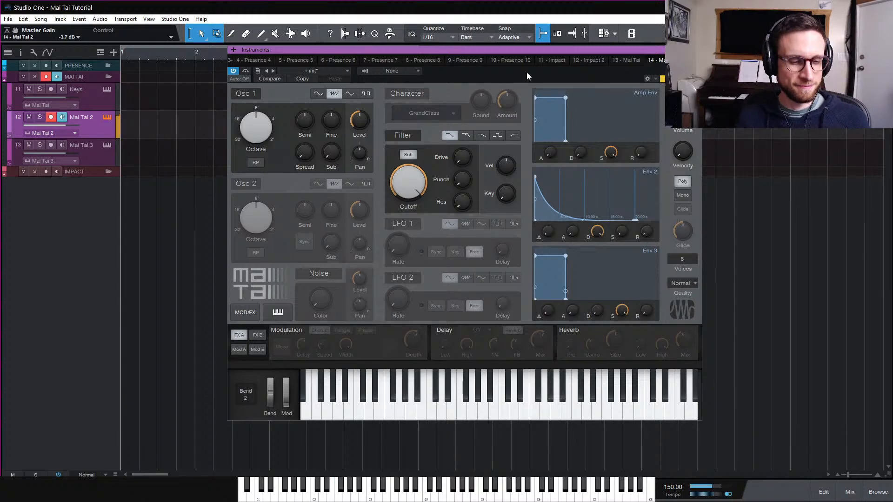
click(319, 94)
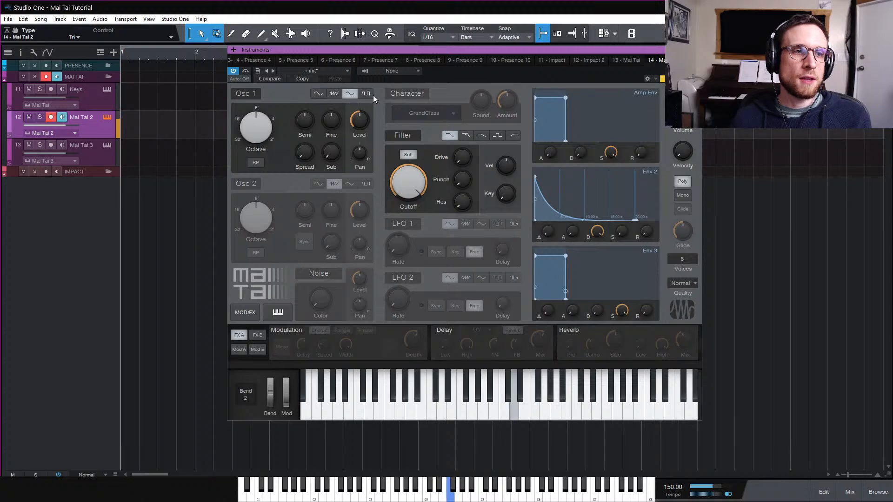
click(367, 94)
click(335, 94)
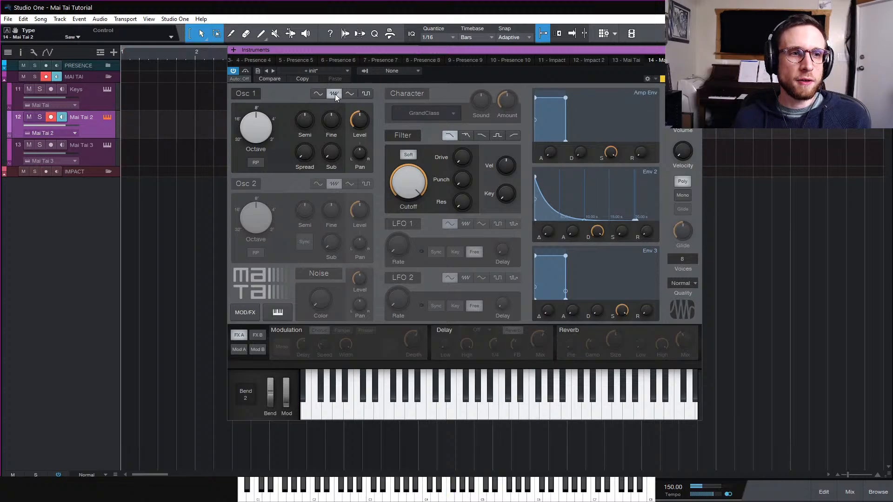
click(393, 94)
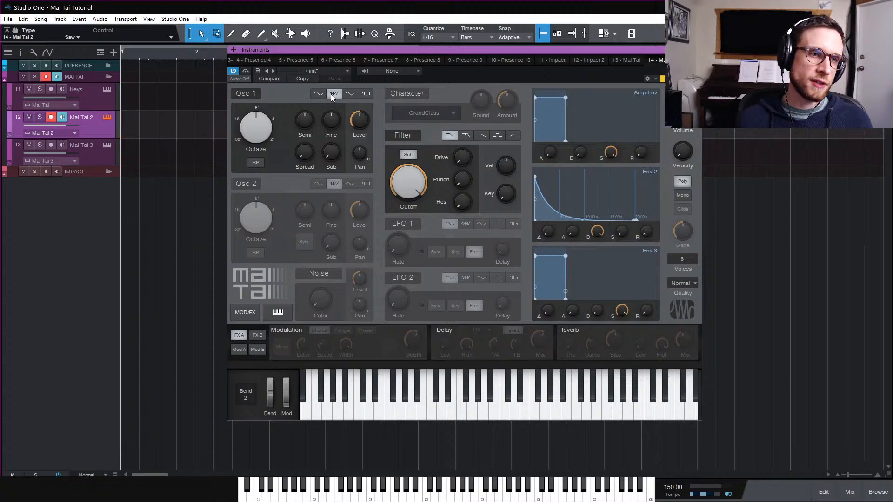
Set Osc 1's octave to 16' and lower the filter cutoff to about 2.27 kHz
drag(264, 131, 265, 154)
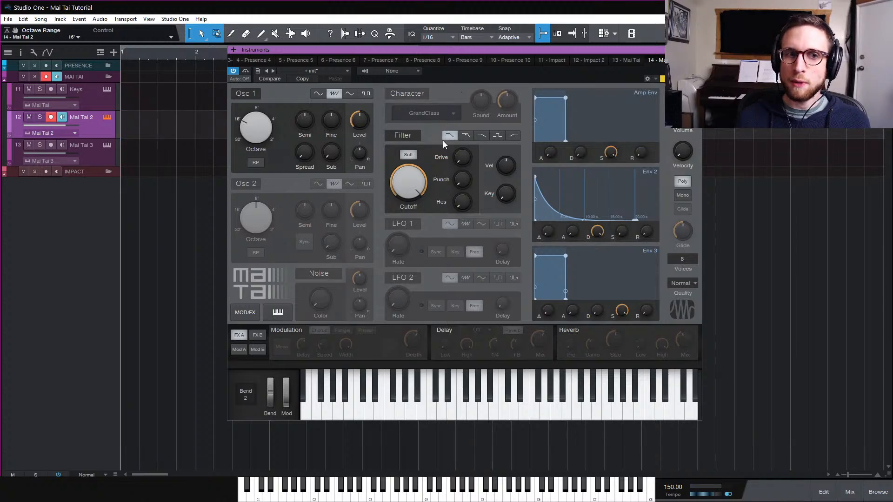
drag(409, 188, 408, 205)
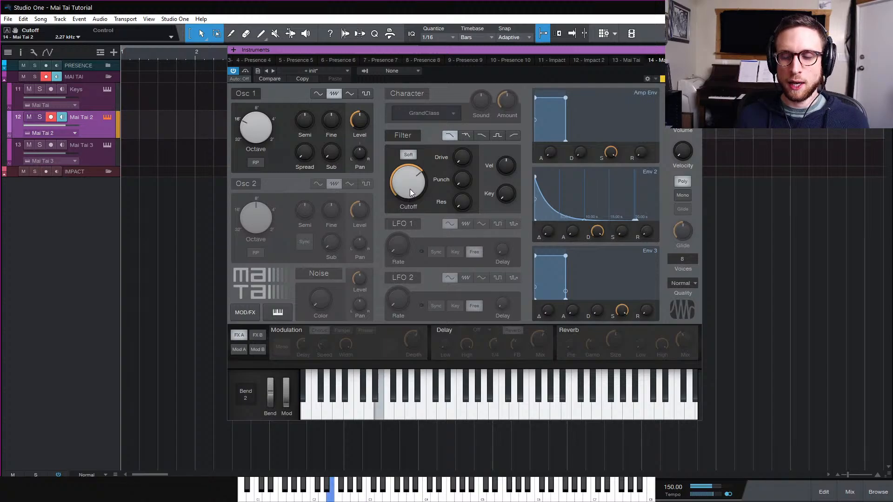
mouse_move(410, 186)
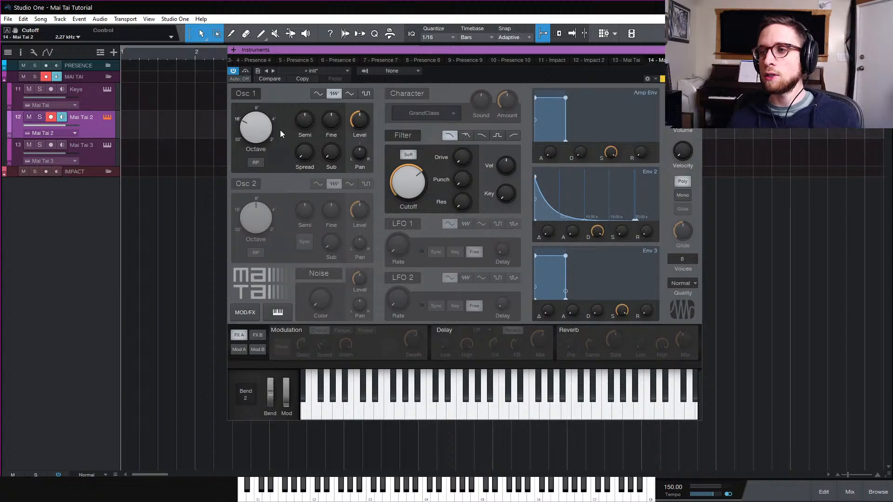
Try Osc 1 at 8' with added sub-oscillator level, resetting the sub level and returning the octave to 16'
drag(255, 128, 259, 117)
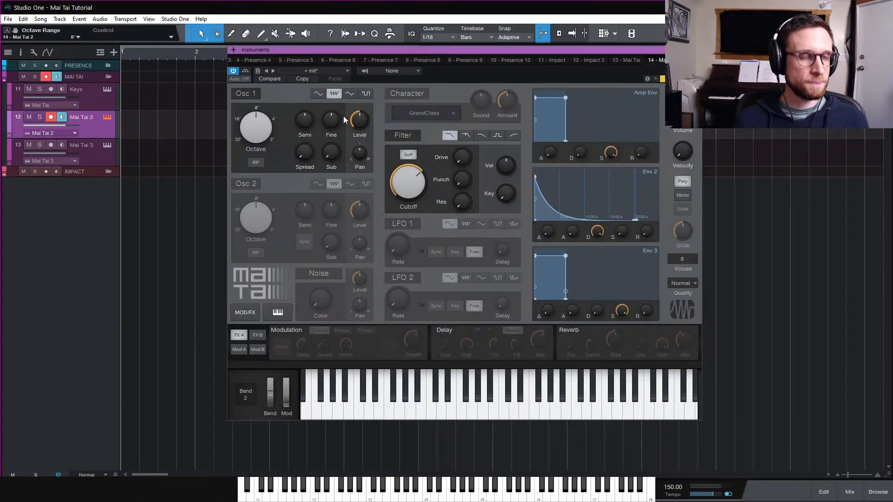
drag(334, 154, 349, 85)
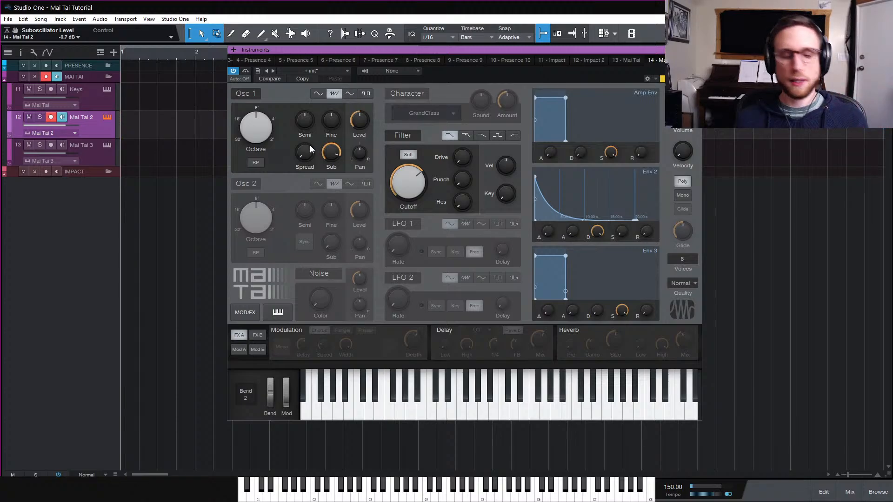
double_click(335, 155)
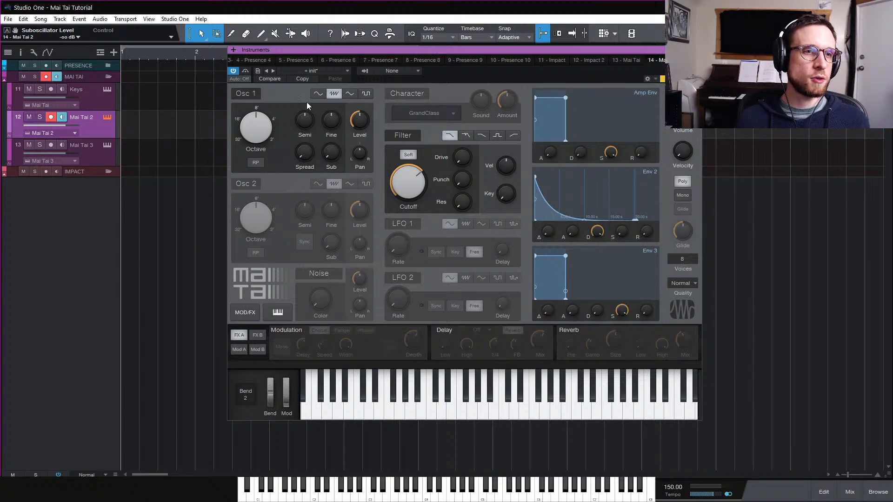
drag(255, 120, 259, 144)
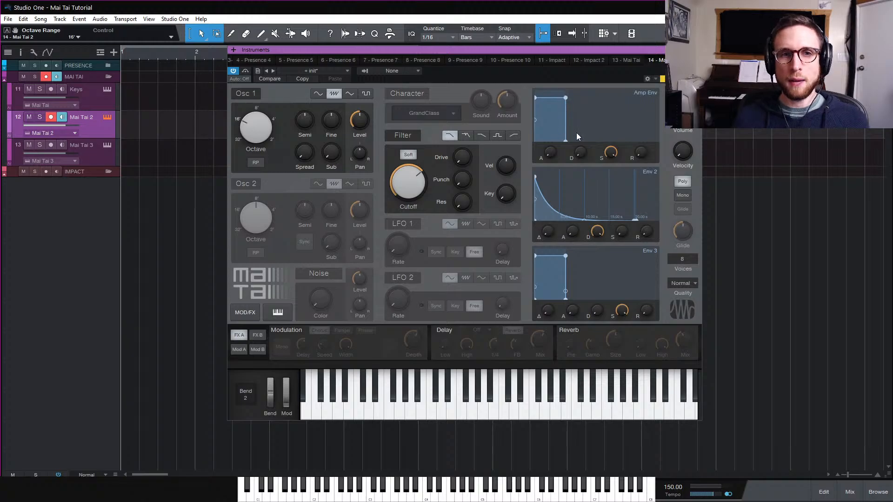
Shape the amp envelope with sustain at minimum, decay about 1.73 s and decay curve about -97.9%
drag(613, 155, 611, 294)
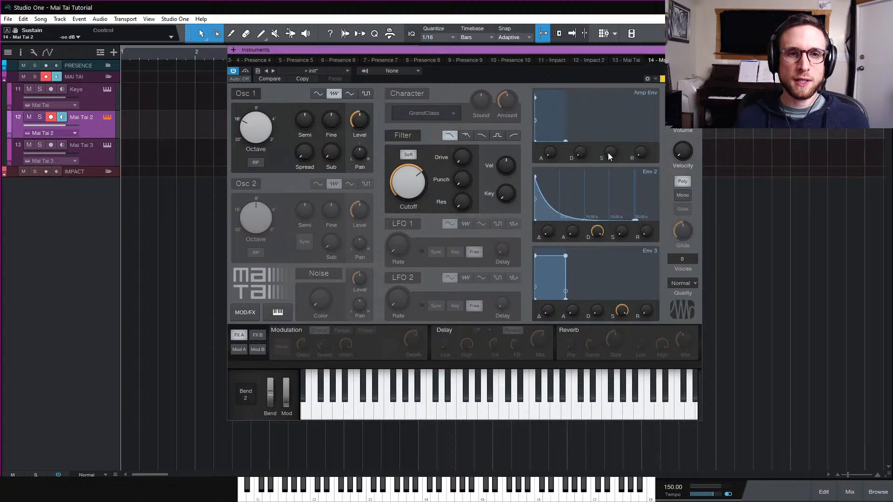
drag(579, 157, 585, 116)
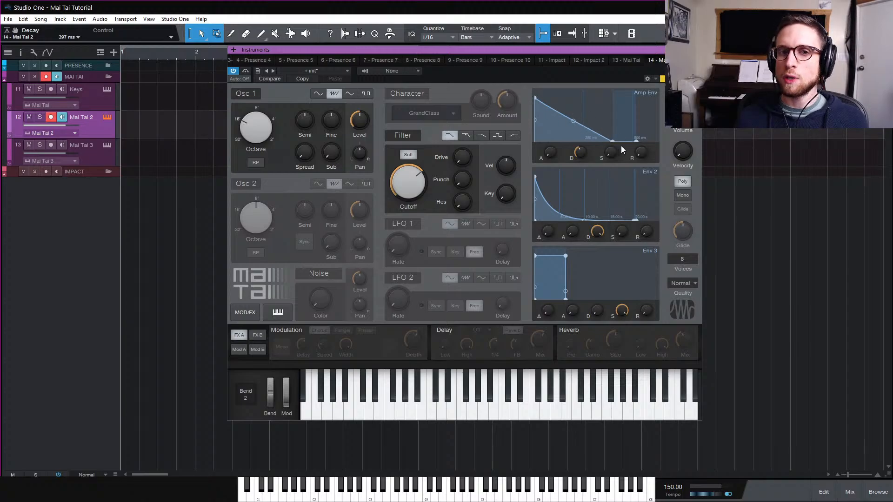
drag(577, 125, 572, 138)
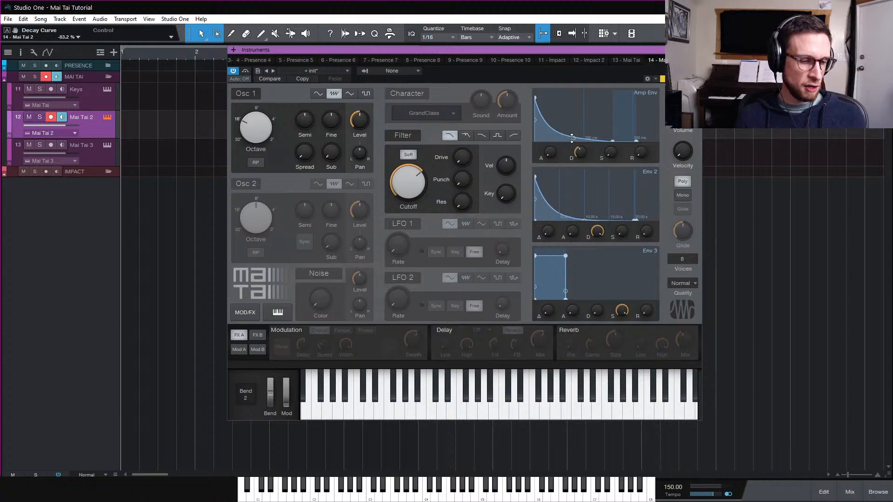
drag(582, 157, 582, 148)
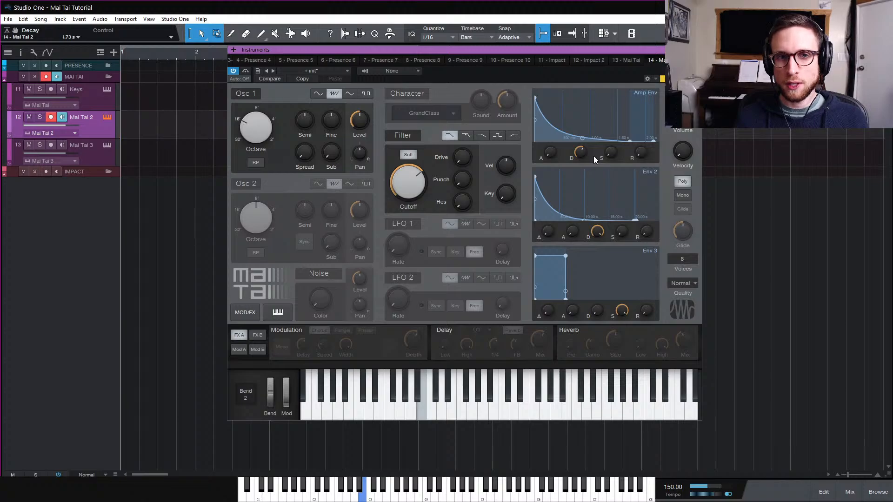
drag(583, 155, 571, 143)
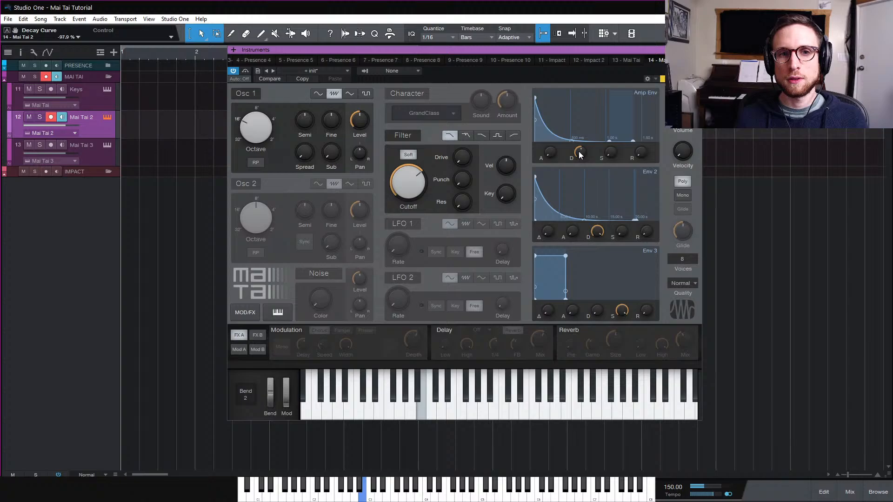
mouse_move(579, 152)
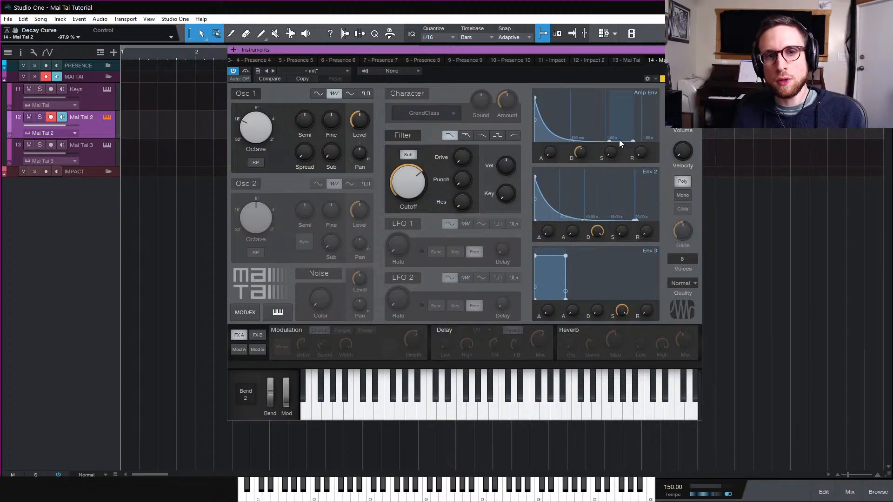
Raise the master gain slightly to about +0.1 dB and switch the voice mode to Mono
mouse_move(682, 129)
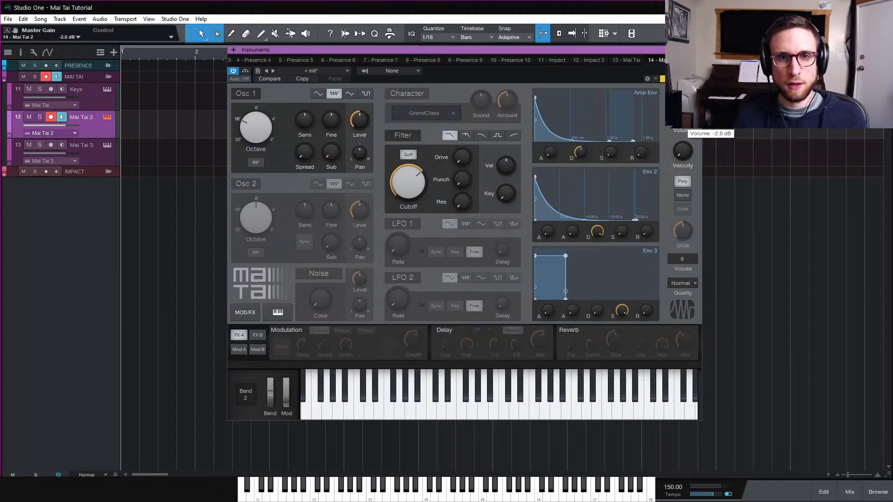
drag(683, 120, 684, 113)
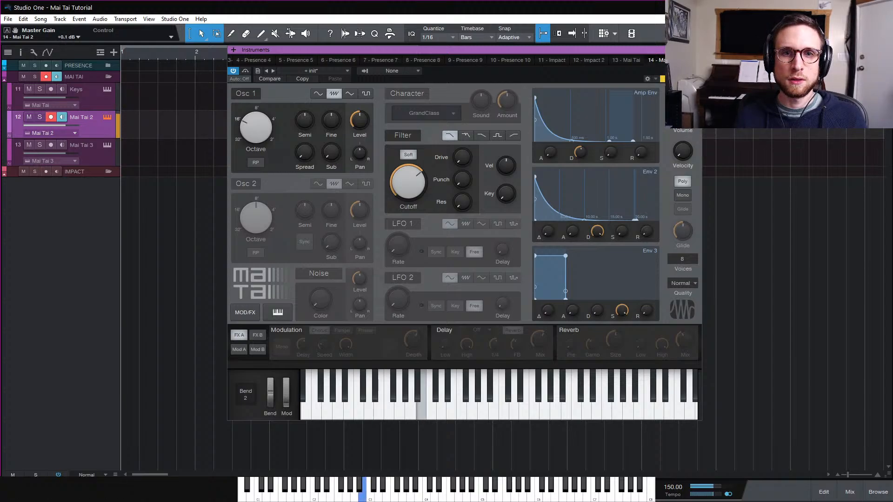
click(684, 194)
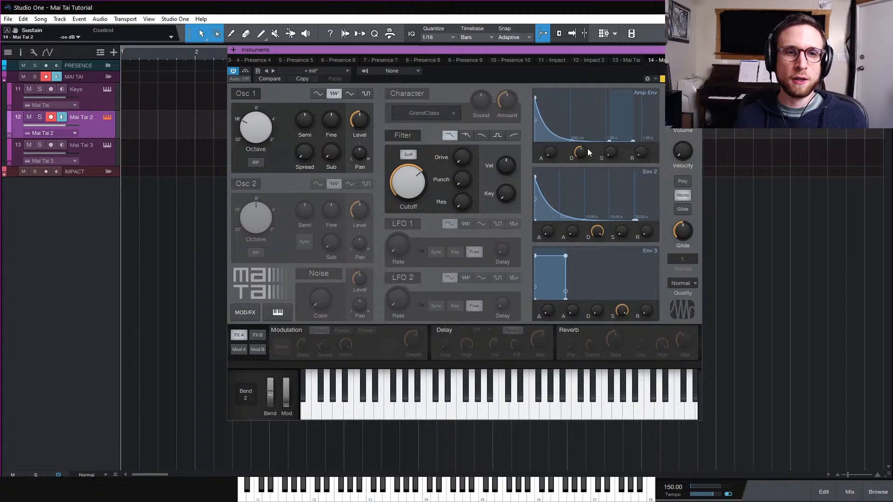
Set the amp envelope decay to about 1.87 s and release to about 35 ms, with sustain returned to minimum
drag(588, 149, 582, 152)
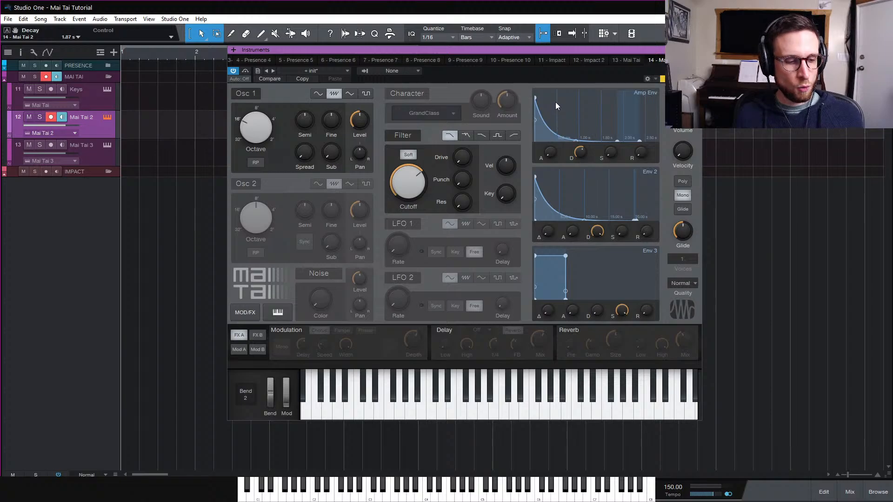
drag(608, 151, 645, 119)
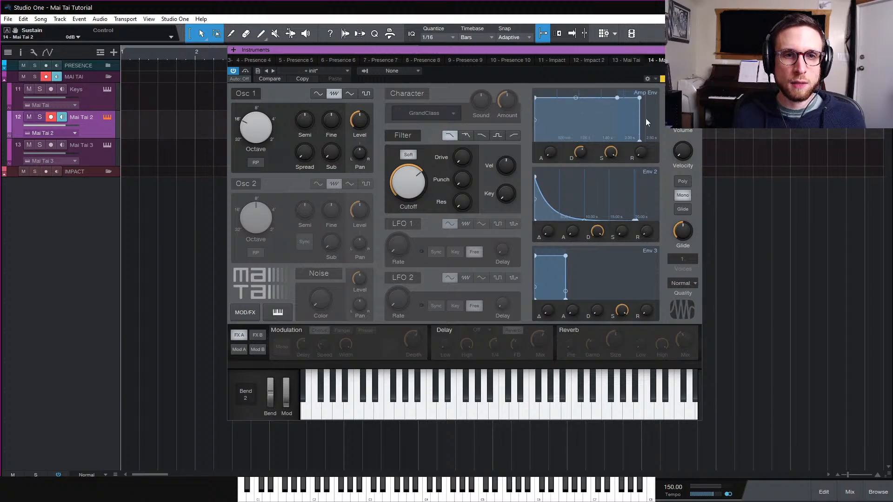
mouse_move(643, 152)
mouse_down()
mouse_move(648, 129)
mouse_move(647, 136)
mouse_up()
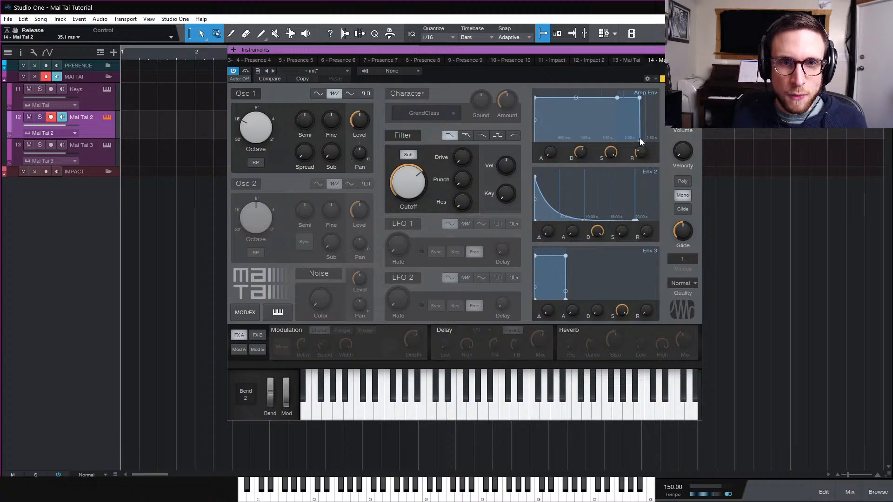
mouse_move(607, 157)
mouse_down()
mouse_move(607, 168)
mouse_move(607, 157)
mouse_move(576, 170)
mouse_move(588, 144)
mouse_move(602, 148)
mouse_move(593, 160)
mouse_up()
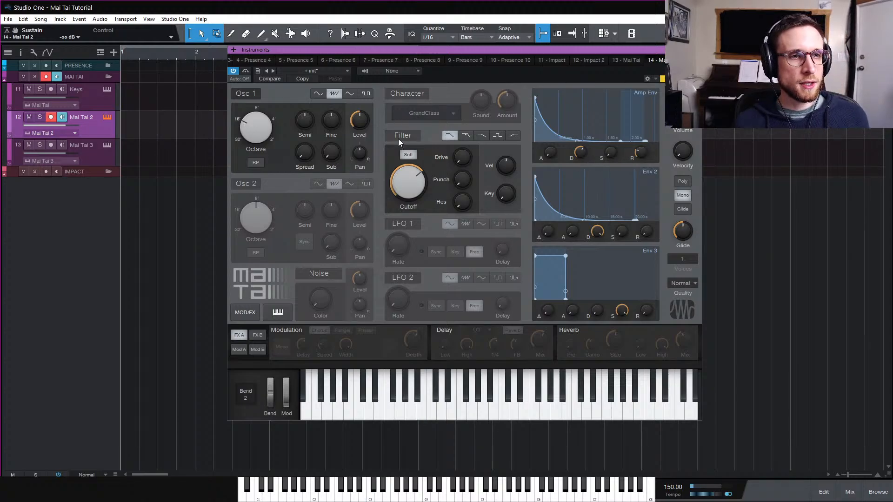
Open the Mod A matrix and set slot 1's modulation source to ENV Main
click(239, 349)
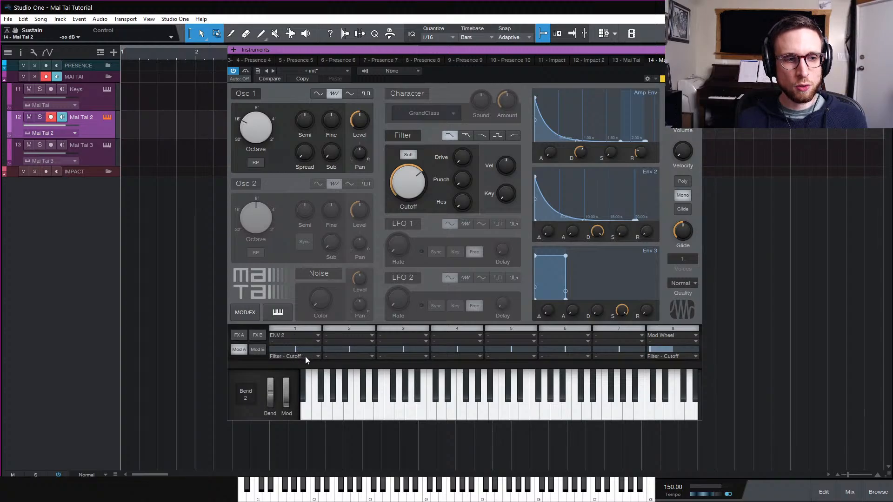
click(309, 335)
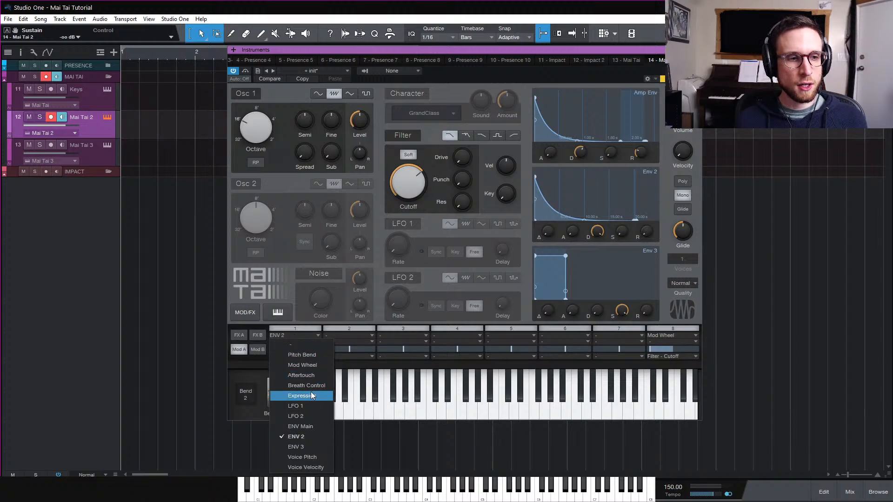
click(314, 426)
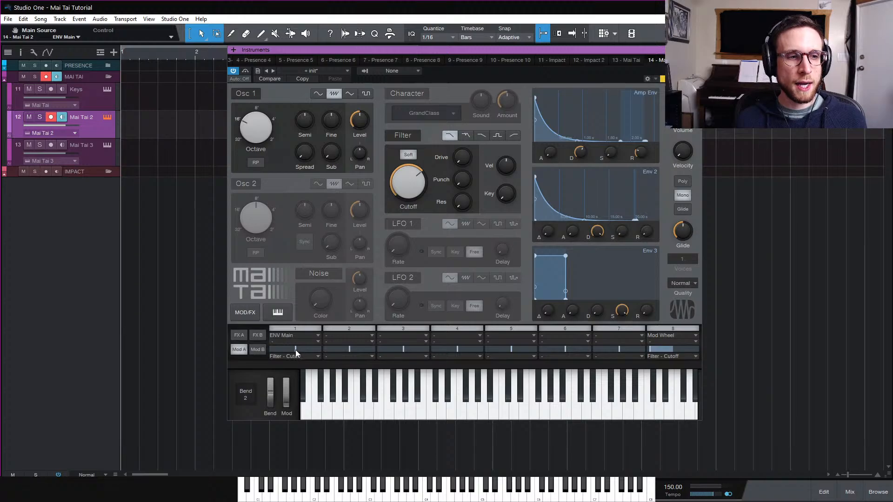
Turn the filter cutoff down to a low setting
drag(294, 347, 300, 354)
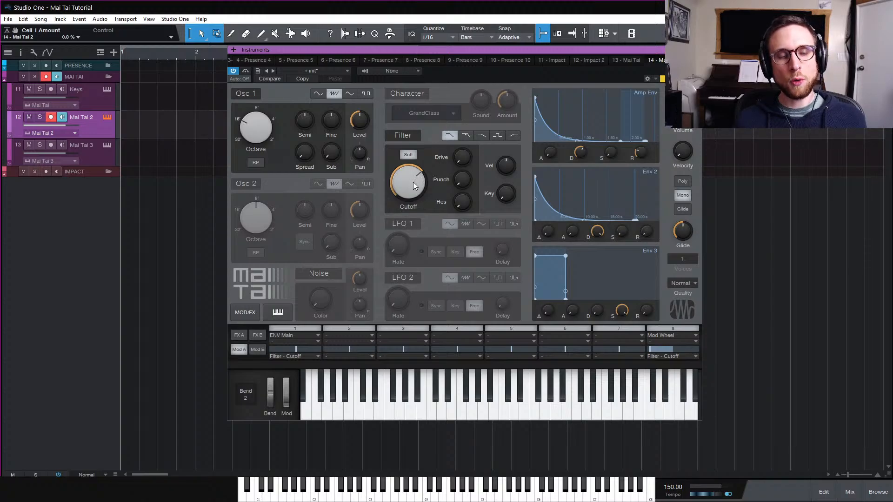
mouse_move(413, 183)
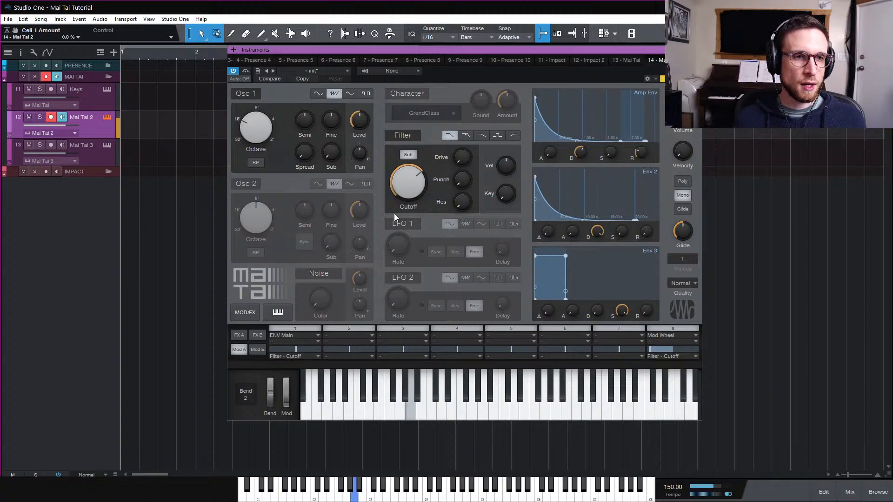
drag(411, 181, 420, 229)
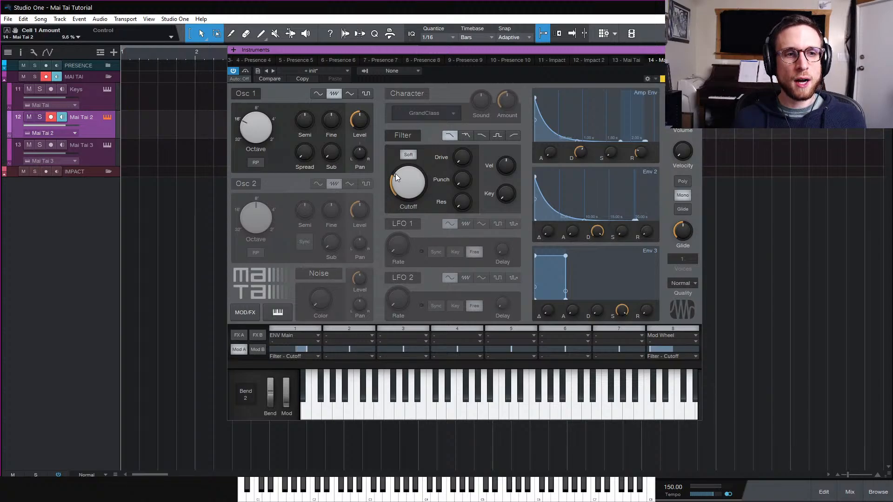
mouse_move(418, 201)
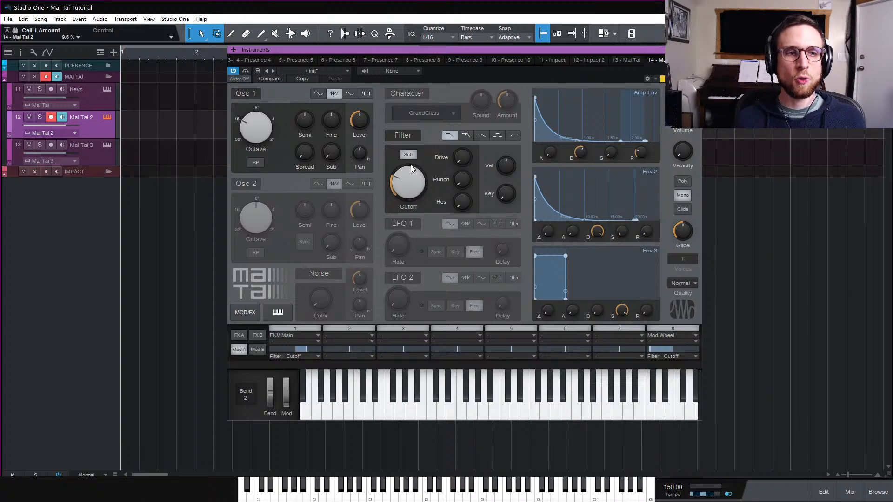
Set the amount of Mod A slot 1 (ENV Main to Filter - Cutoff) to about 34.4%
drag(308, 348, 325, 349)
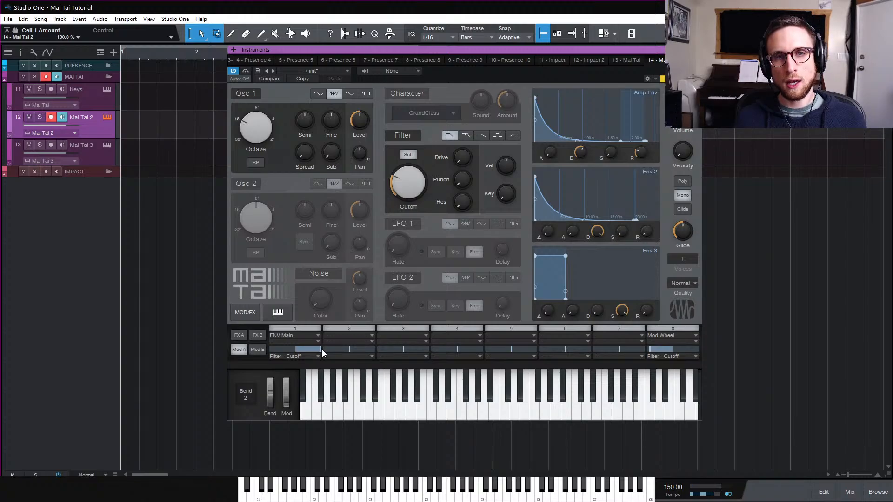
drag(322, 350, 312, 356)
click(313, 357)
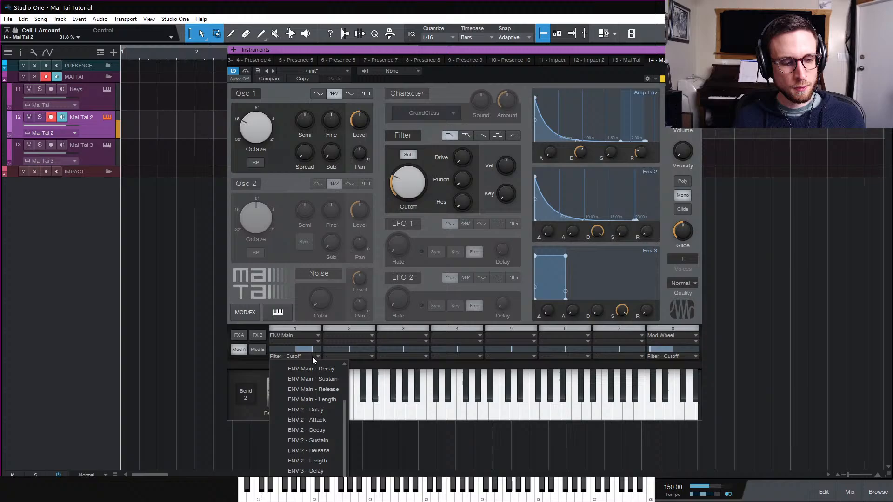
click(314, 324)
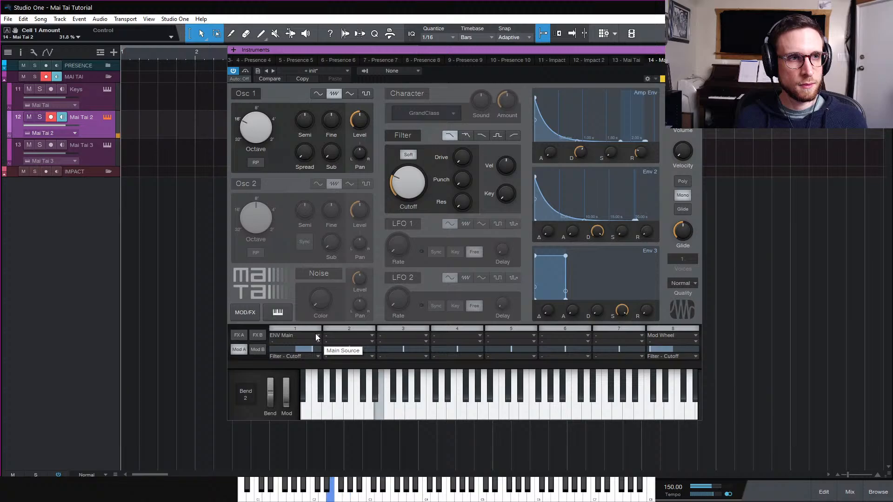
drag(310, 345, 313, 350)
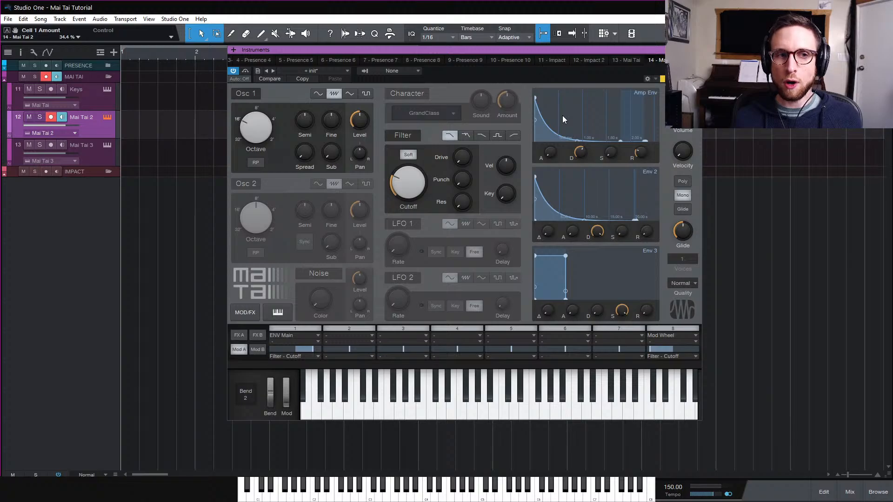
Enable Osc 2, toggling it off and on a few times to compare the sound
click(254, 185)
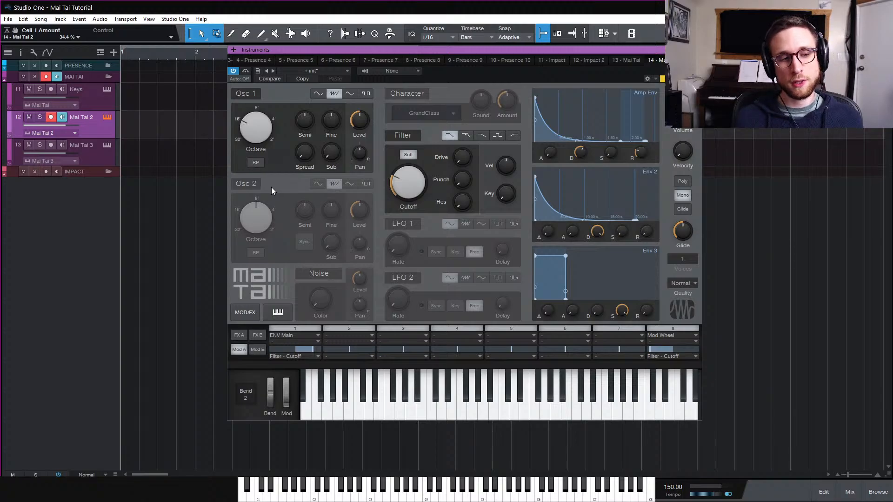
click(254, 188)
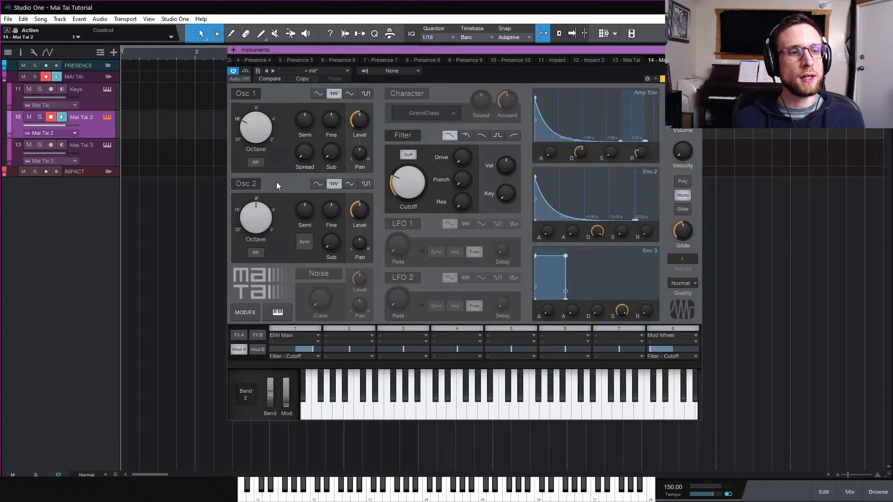
click(333, 184)
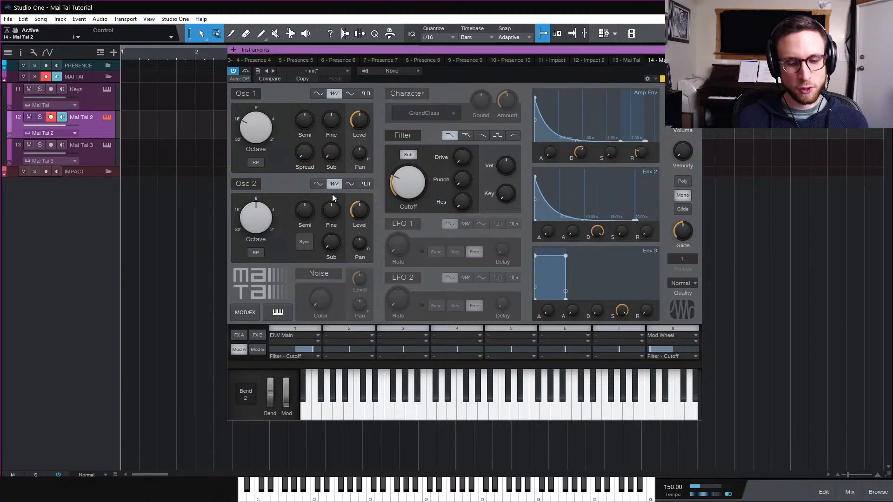
click(253, 184)
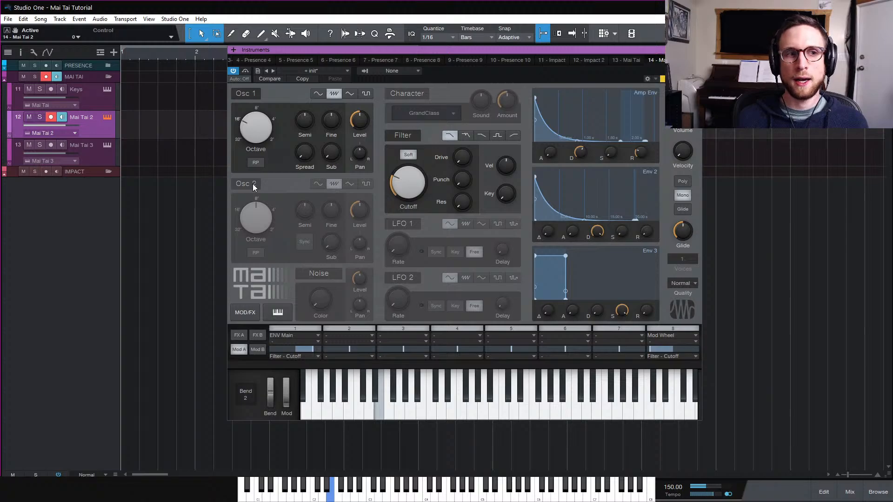
click(253, 183)
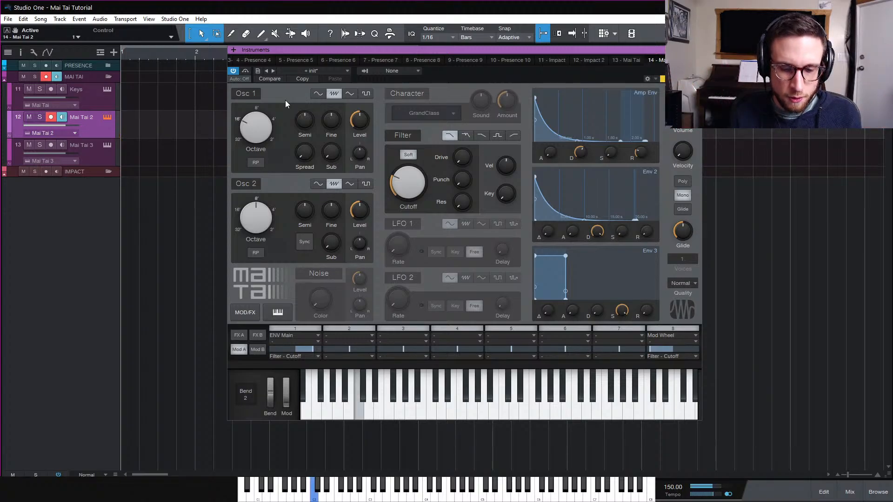
click(249, 183)
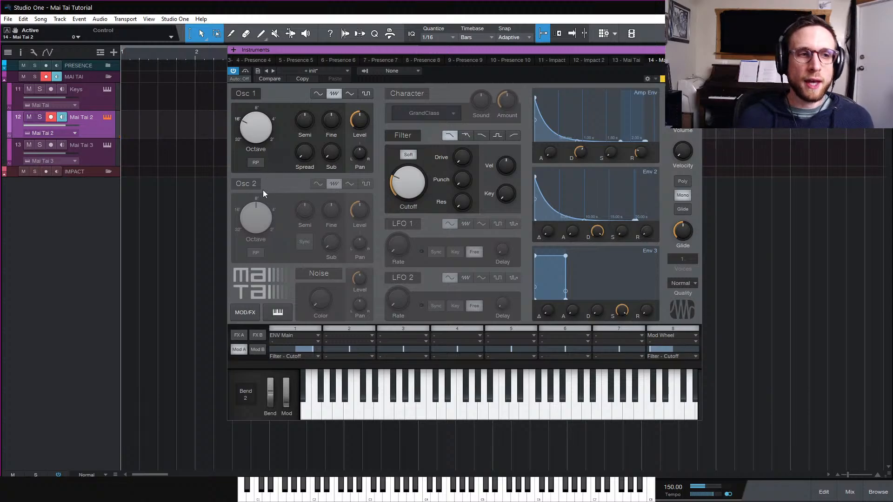
click(250, 183)
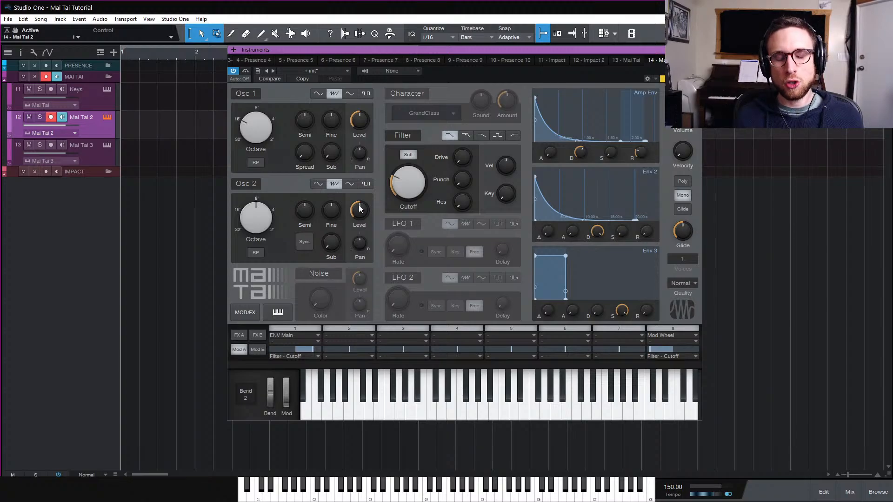
Set Osc 2's level to about -6.1 dB
mouse_move(358, 212)
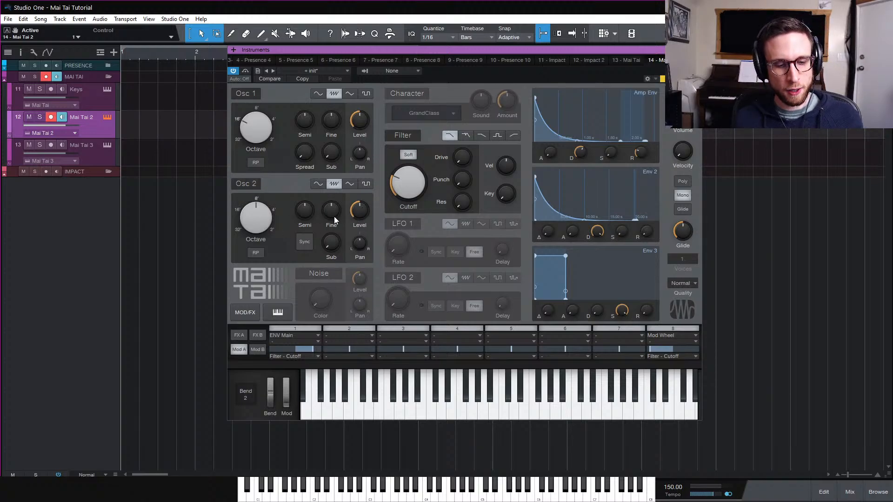
drag(360, 215, 364, 184)
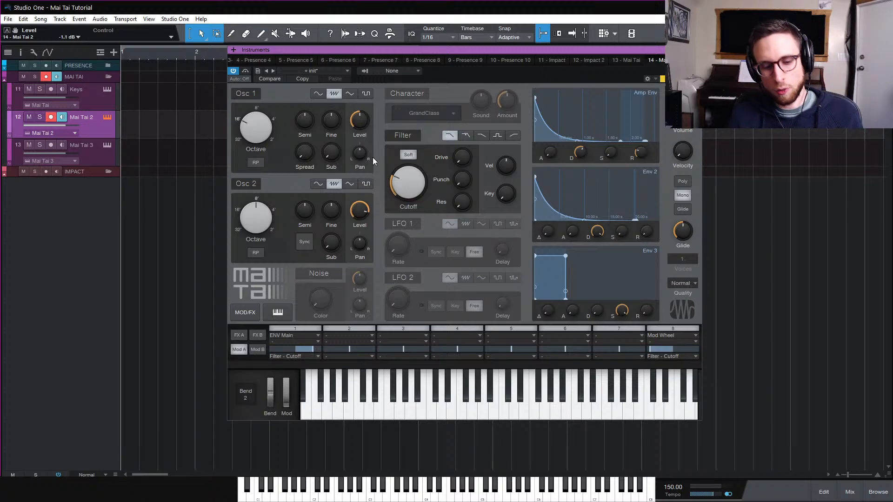
drag(364, 210, 373, 319)
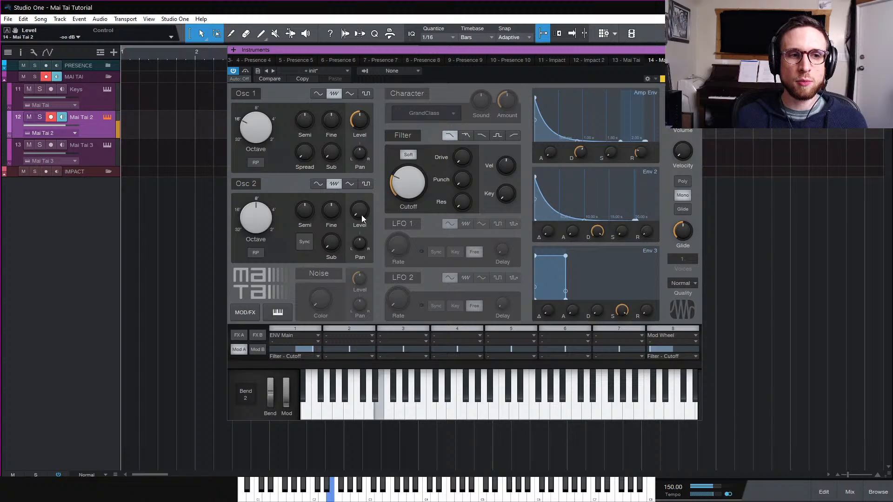
drag(362, 214, 364, 202)
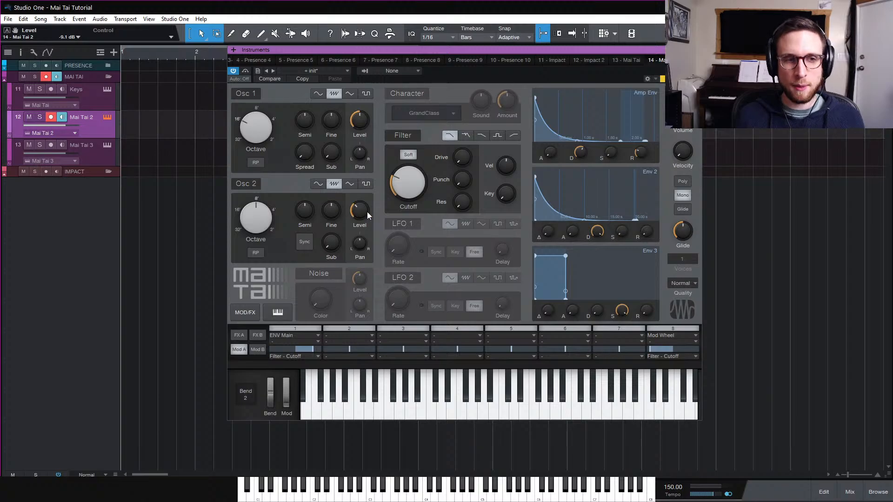
Tune Osc 2 up 7 semitones and lower its level to about -23.7 dB
mouse_move(367, 211)
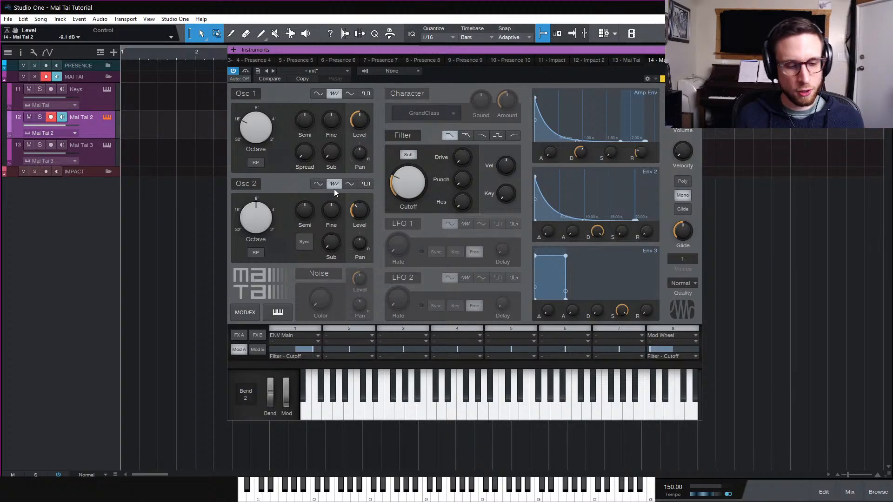
drag(306, 212, 305, 185)
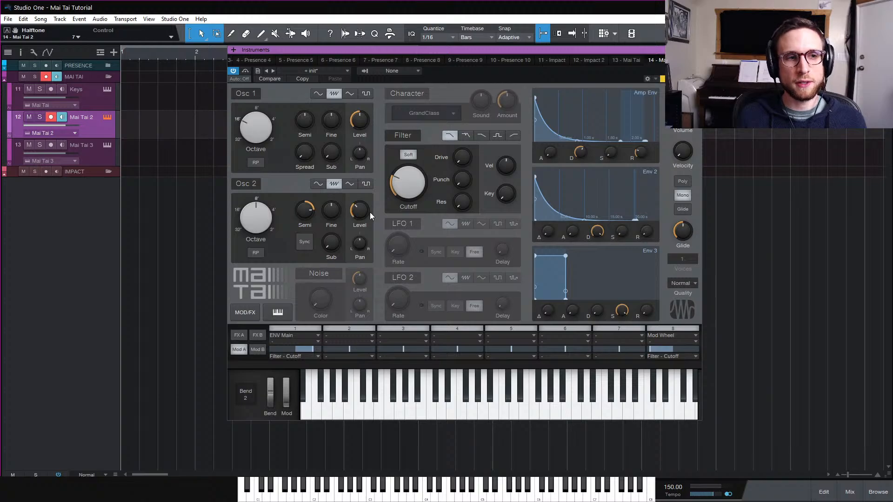
drag(367, 213, 364, 241)
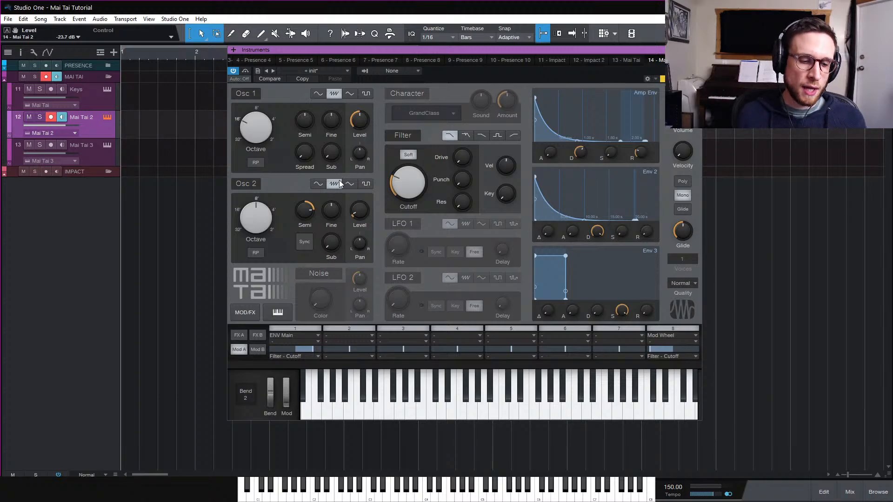
Toggle Osc 2 off and on again and set its semitone tuning to 4
click(252, 185)
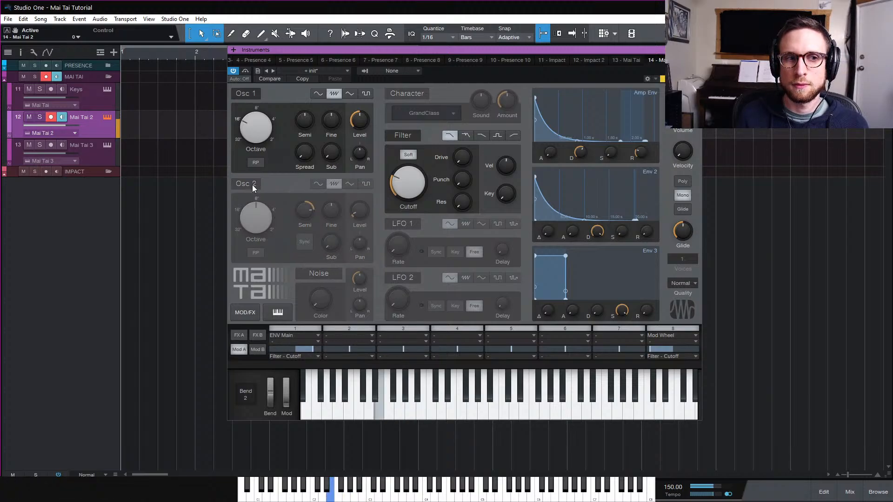
click(252, 185)
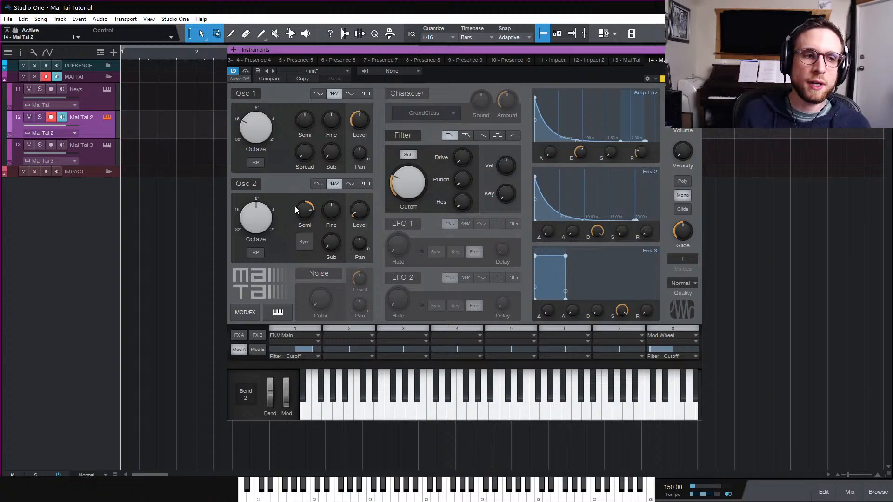
drag(257, 225, 304, 223)
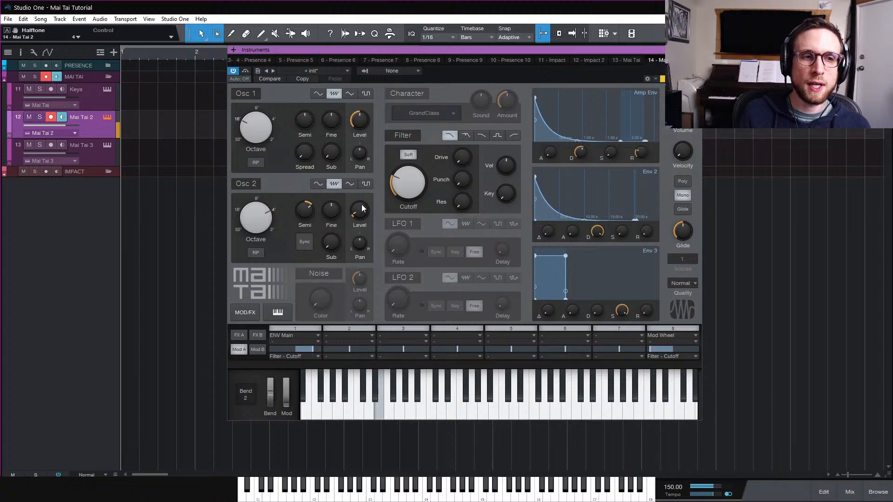
Switch Osc 2's waveform to triangle and set its level to about -23.1 dB
click(350, 185)
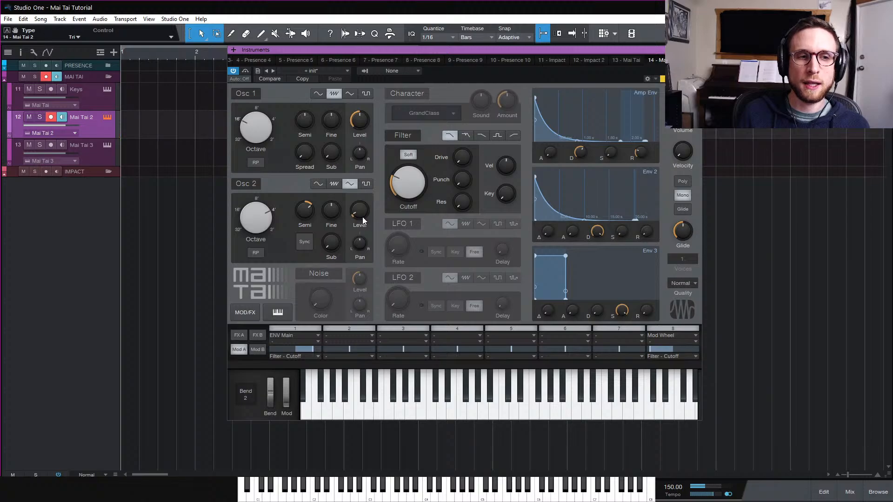
drag(362, 216, 367, 193)
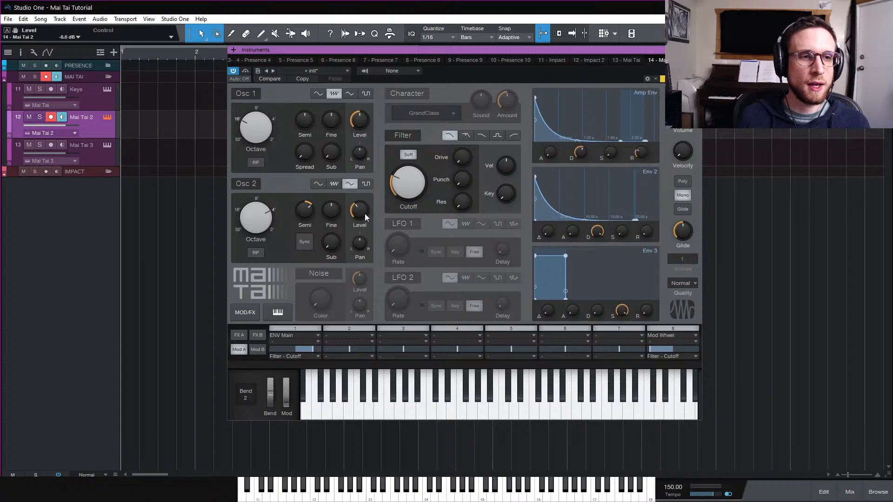
drag(361, 211, 365, 240)
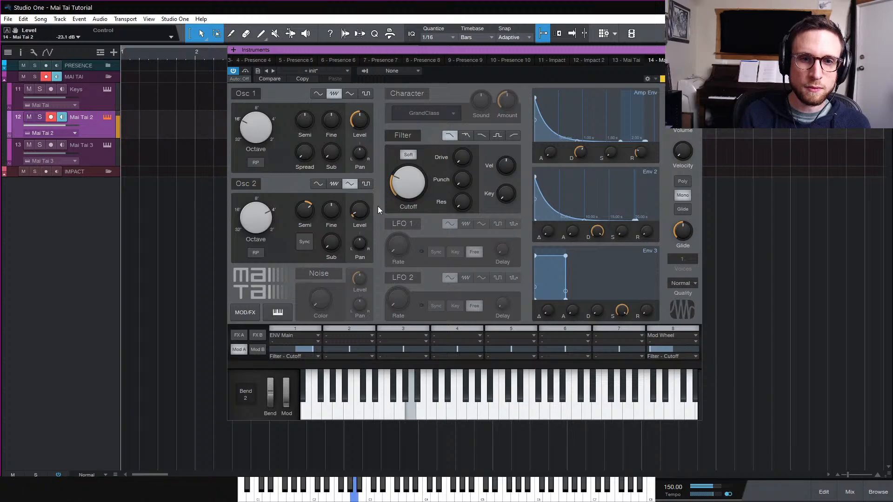
Compare saw and triangle waveforms on Osc 2, keeping triangle, and set its level to about -25.2 dB
click(336, 184)
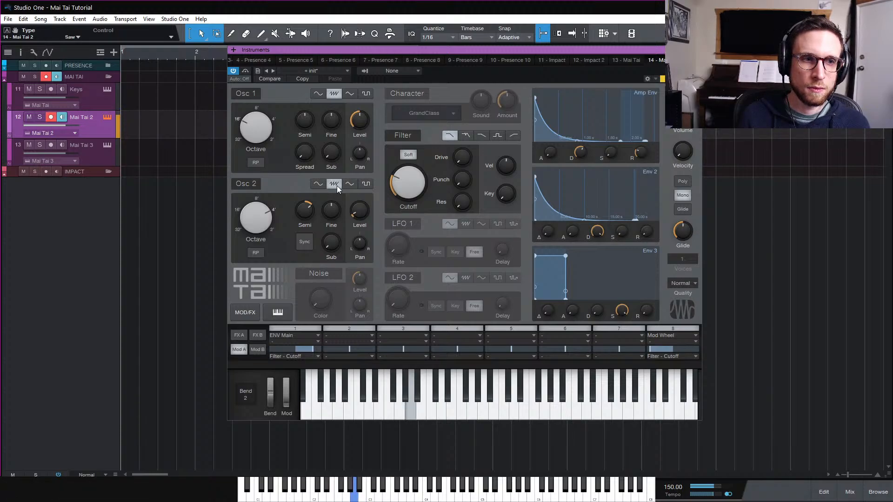
click(352, 185)
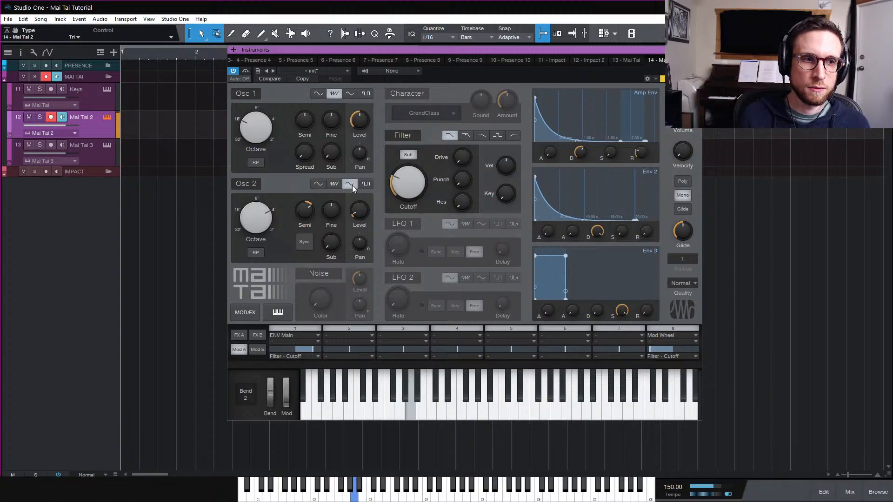
drag(361, 210, 363, 211)
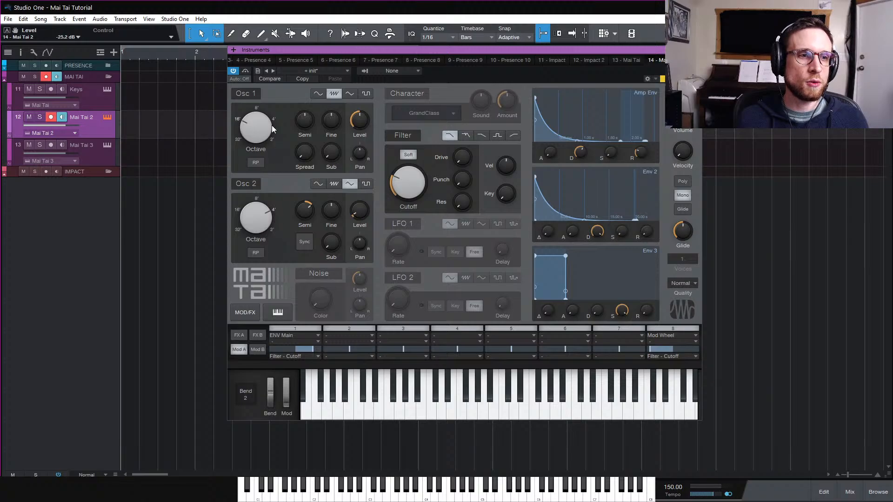
Turn on Osc 2 Sync and lower its level to about -29.1 dB
click(303, 243)
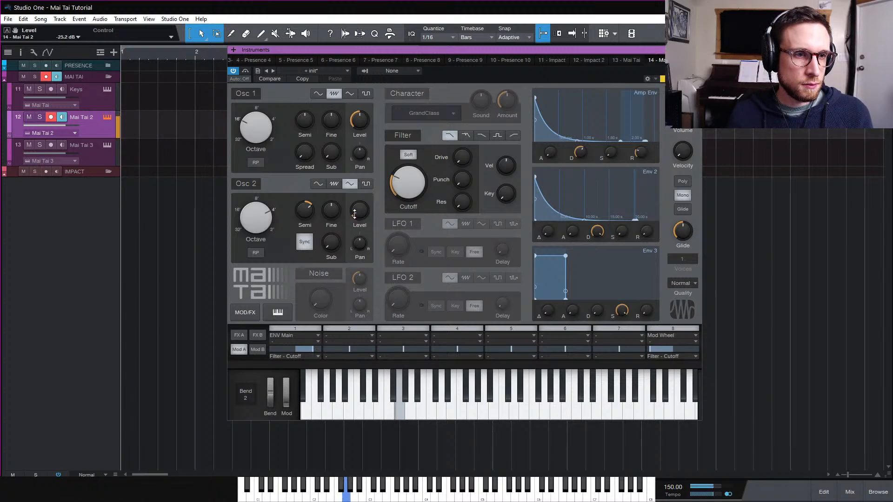
mouse_move(357, 217)
drag(357, 218, 358, 220)
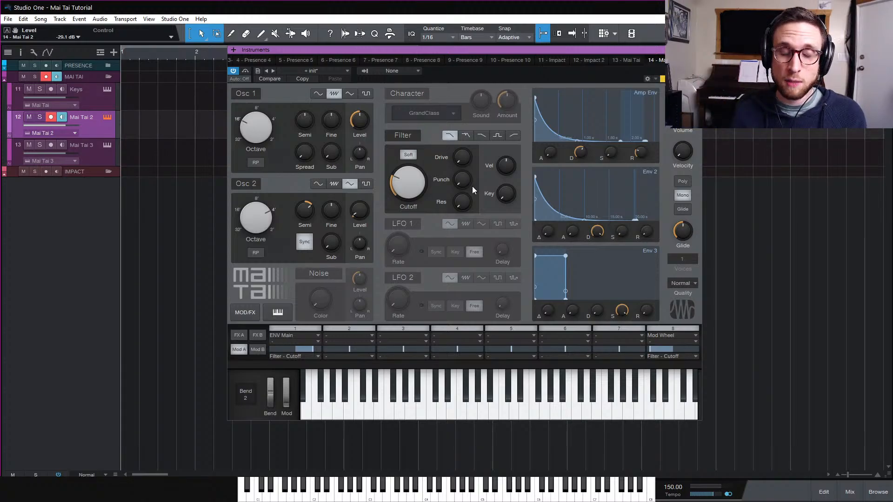
Raise the filter Punch to about 74%
drag(466, 184, 484, 131)
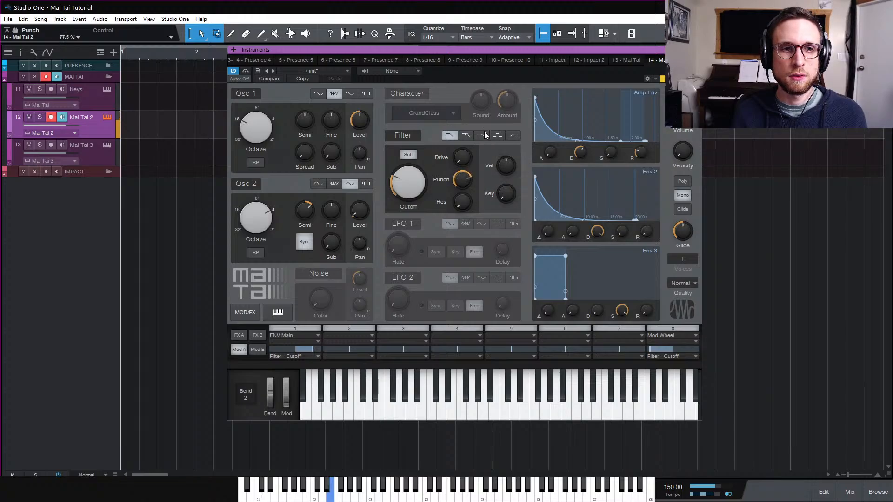
drag(468, 182, 473, 158)
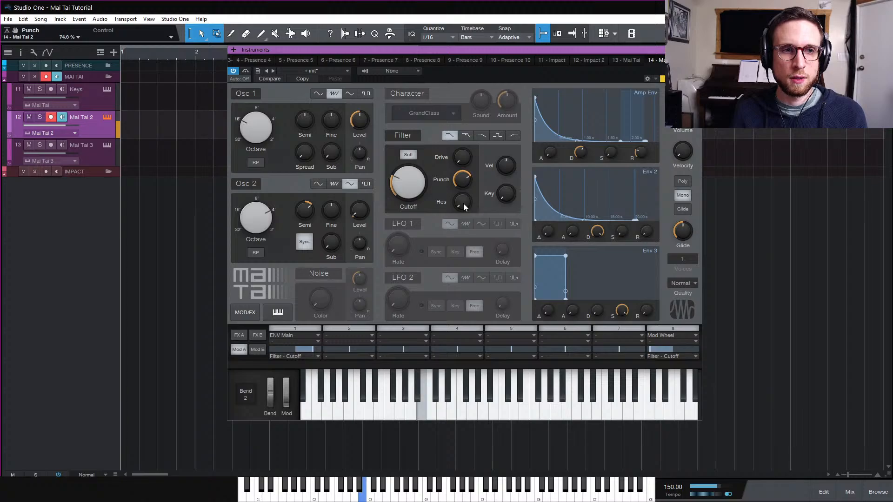
Set Env 2's decay curve to -100%
mouse_move(462, 202)
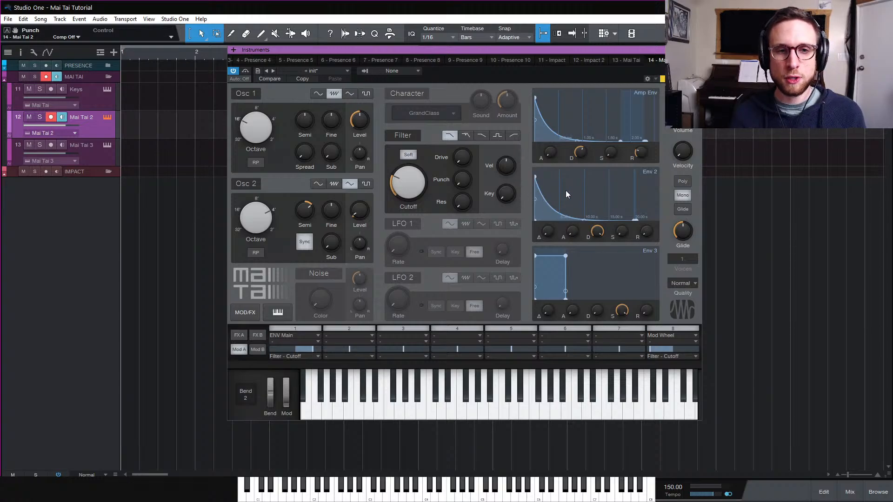
drag(593, 237, 599, 272)
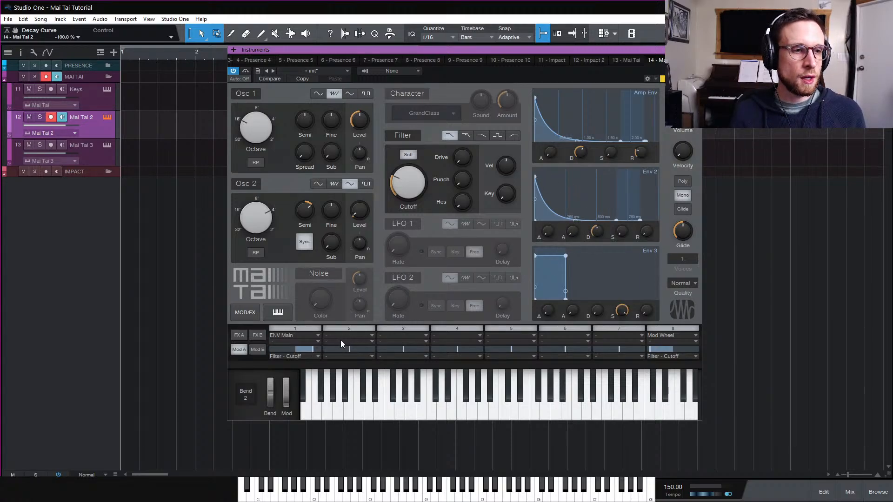
In modulation slot 2, route ENV 2 as the source to the OSC 1 - Pitch target
click(352, 337)
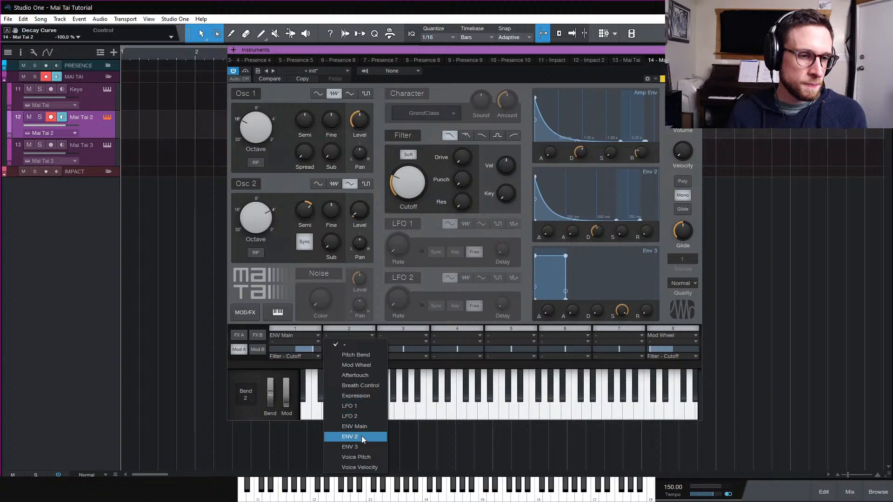
click(362, 436)
click(362, 357)
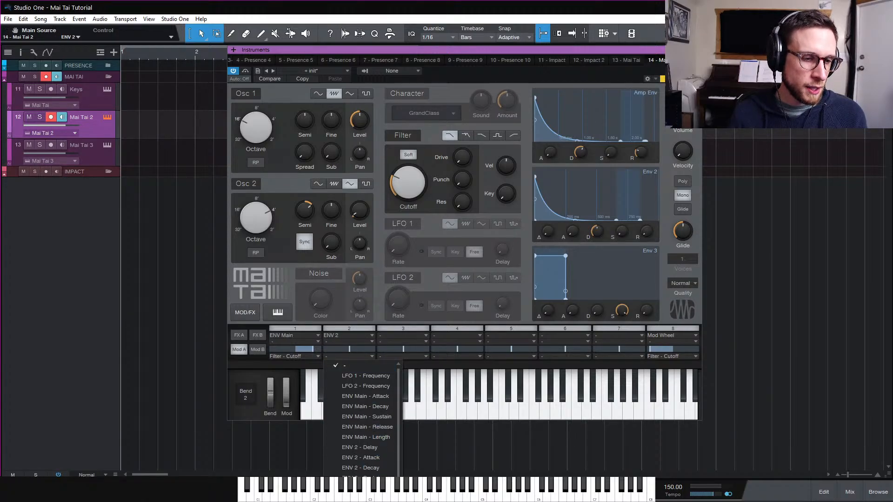
click(367, 466)
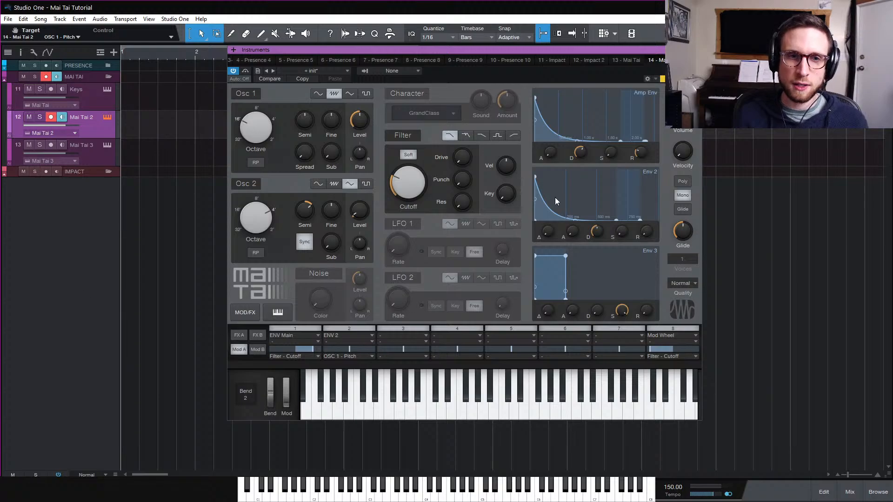
Shorten Env 2's decay and set modulation slot 2's amount to about 34.4%
drag(601, 234, 601, 212)
drag(352, 349, 366, 348)
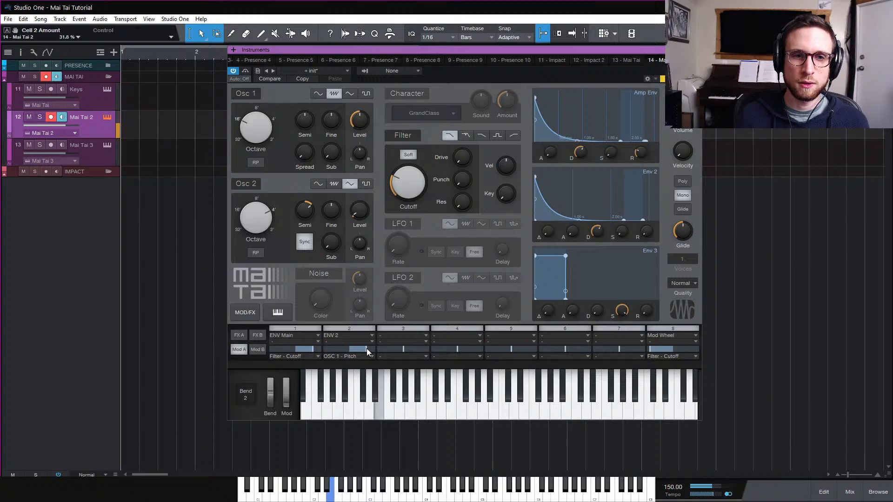
drag(591, 231, 601, 266)
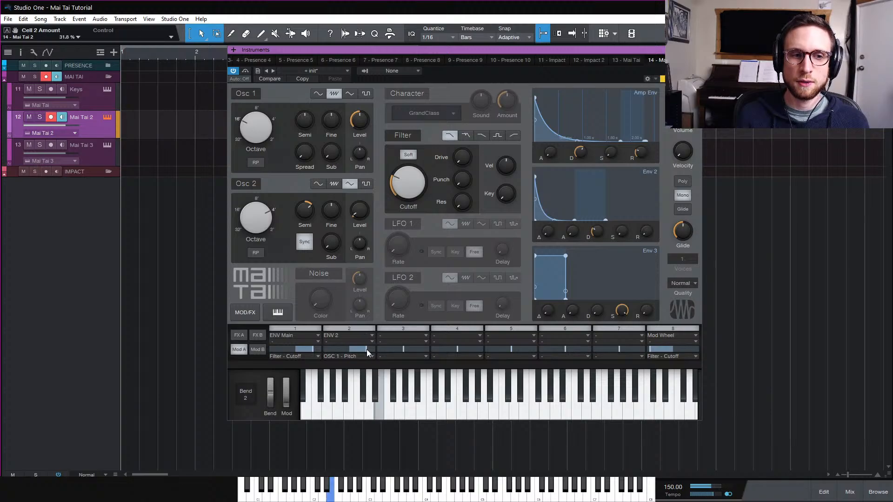
mouse_move(367, 350)
mouse_down()
mouse_move(350, 356)
mouse_move(378, 356)
mouse_move(367, 360)
mouse_up()
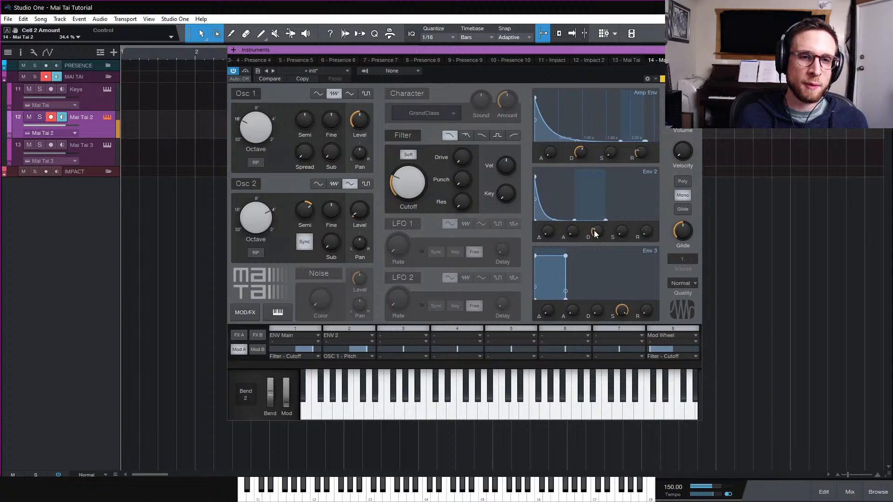
mouse_move(600, 231)
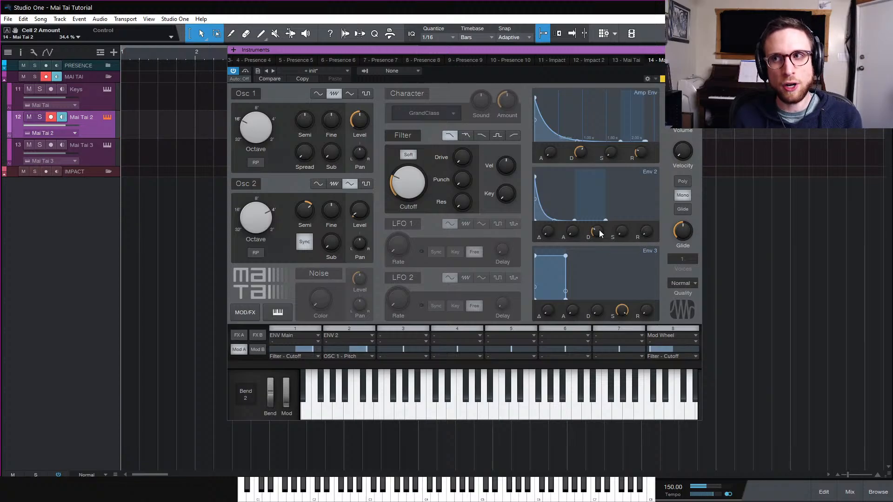
mouse_move(625, 225)
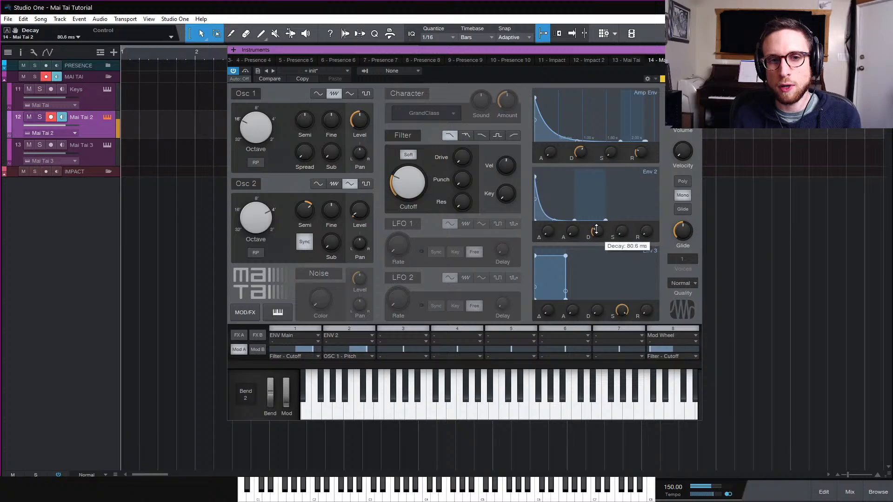
drag(596, 228, 596, 232)
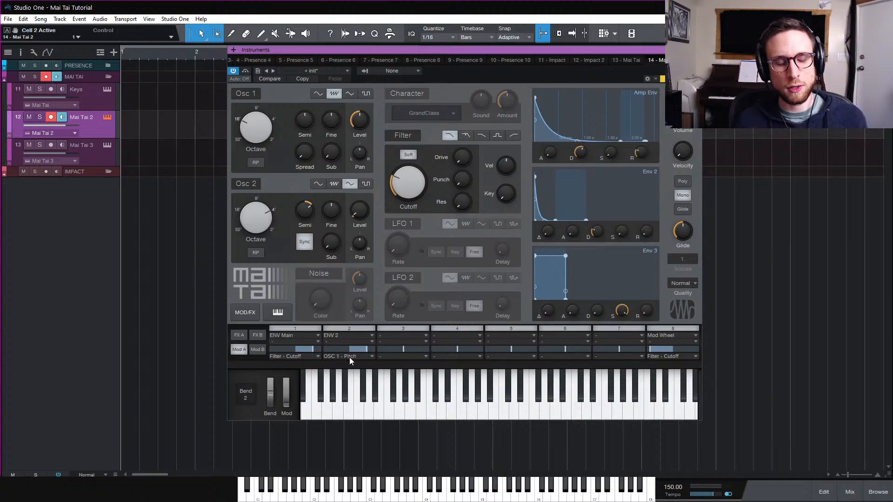
Add Voice Velocity as the secondary source of modulation slot 2
click(367, 342)
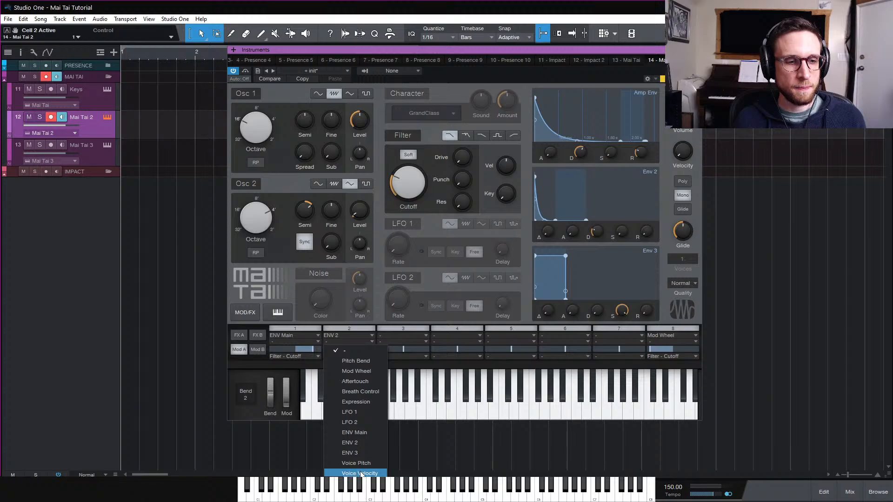
click(349, 473)
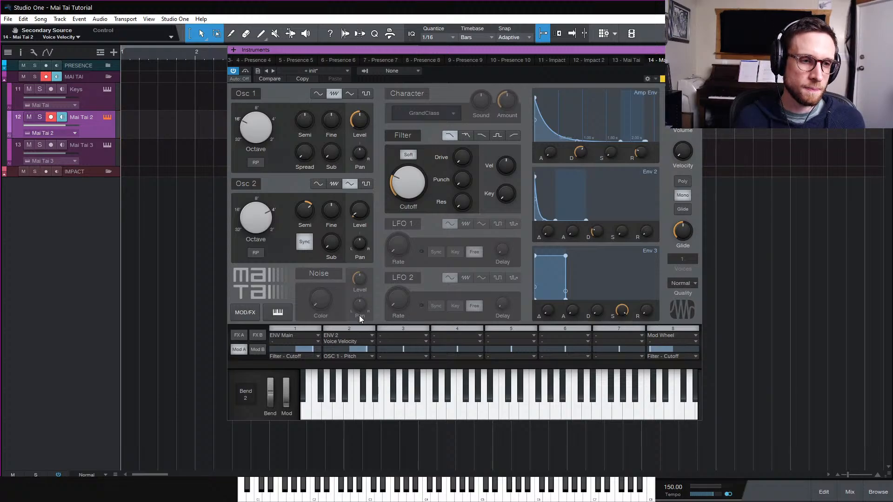
In modulation slot 3, route ENV 2 to OSC 2 - Pitch with Voice Velocity as secondary source and about 26.8% amount
click(410, 336)
click(419, 437)
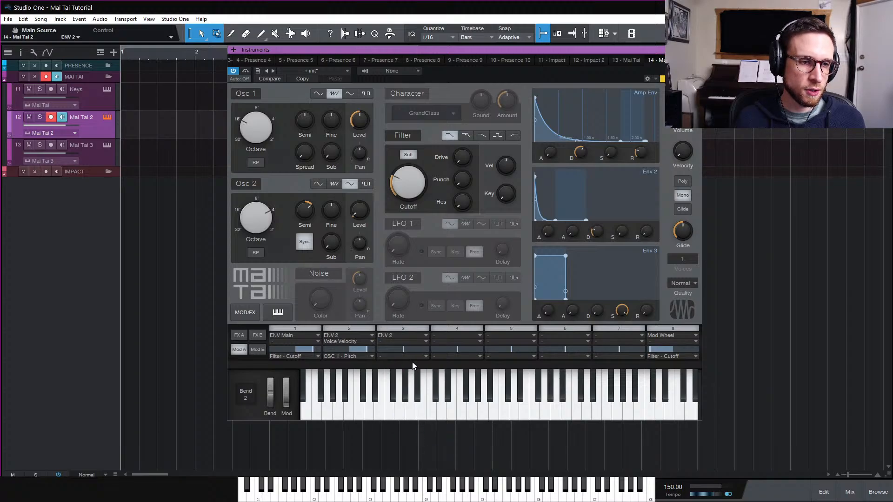
click(416, 356)
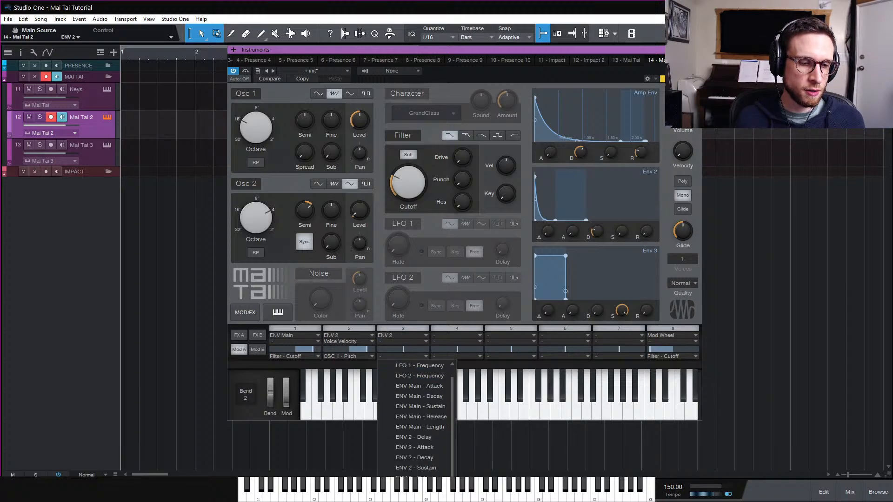
click(414, 488)
click(392, 342)
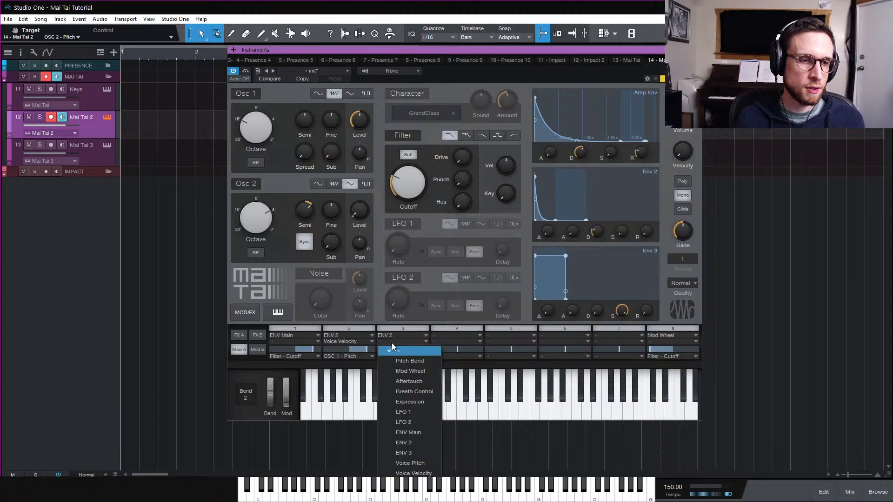
click(428, 470)
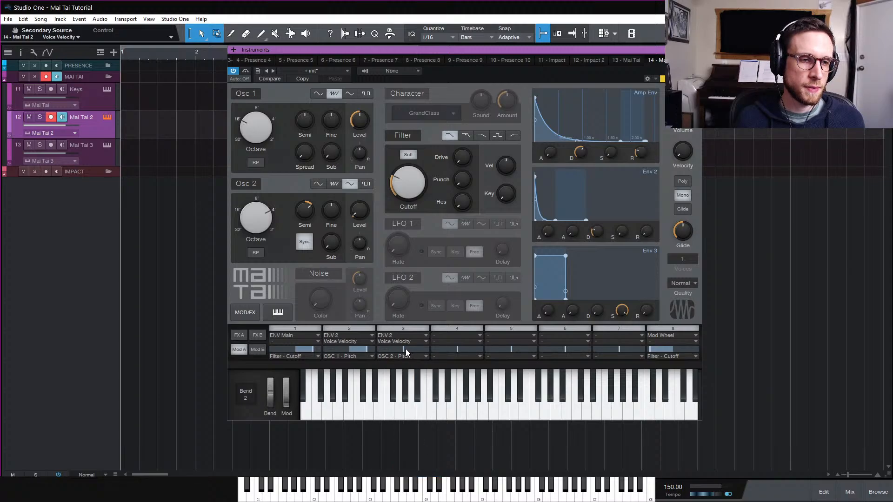
drag(406, 349, 407, 350)
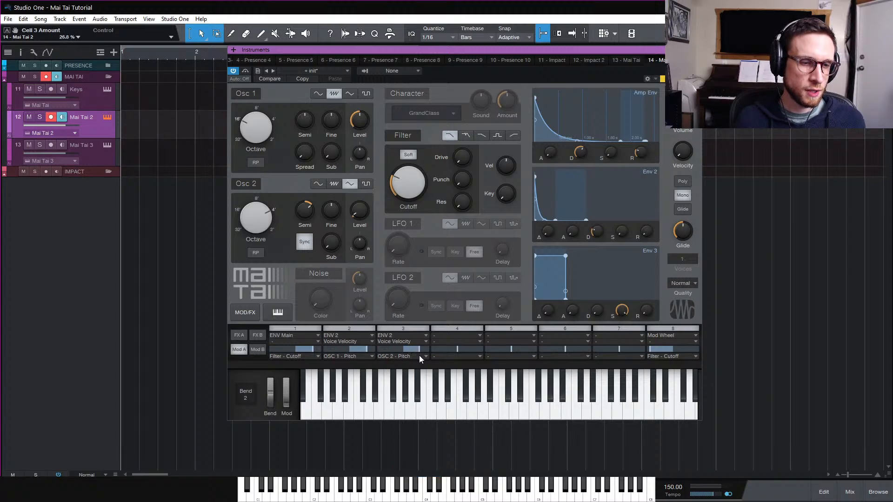
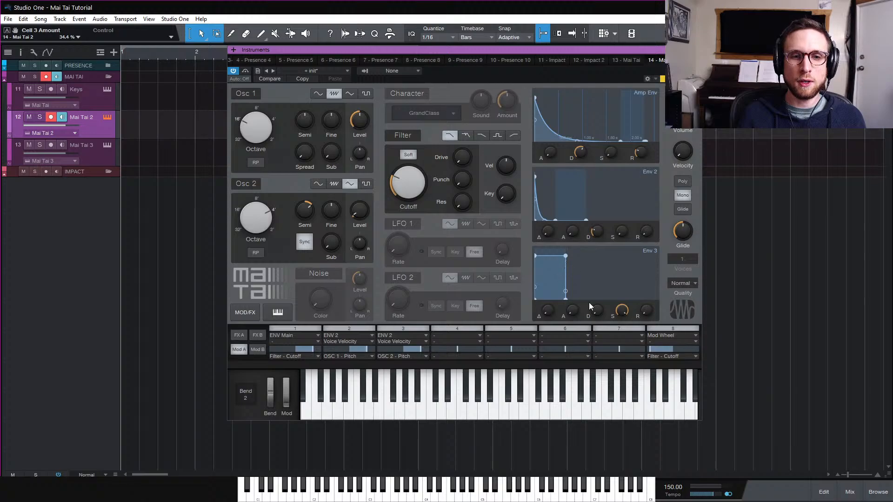
Shape Env 3 with sustain at minimum and a steeply curved decay
drag(623, 316, 631, 474)
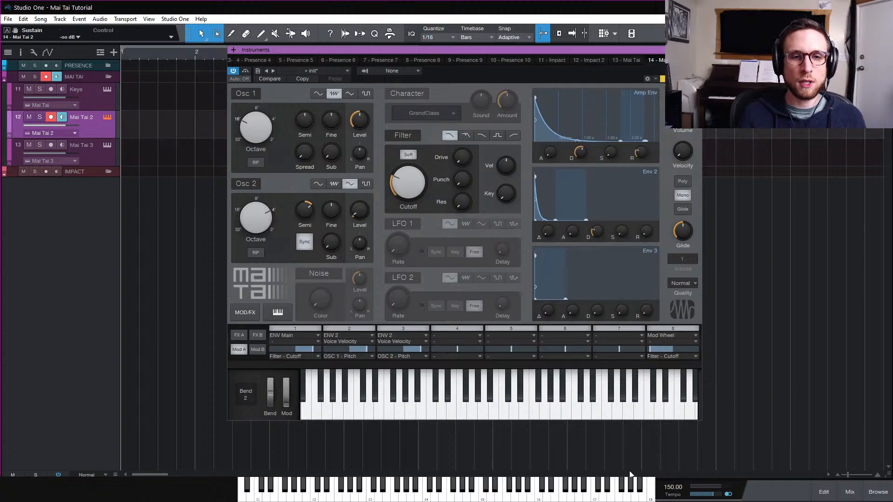
drag(599, 311, 573, 296)
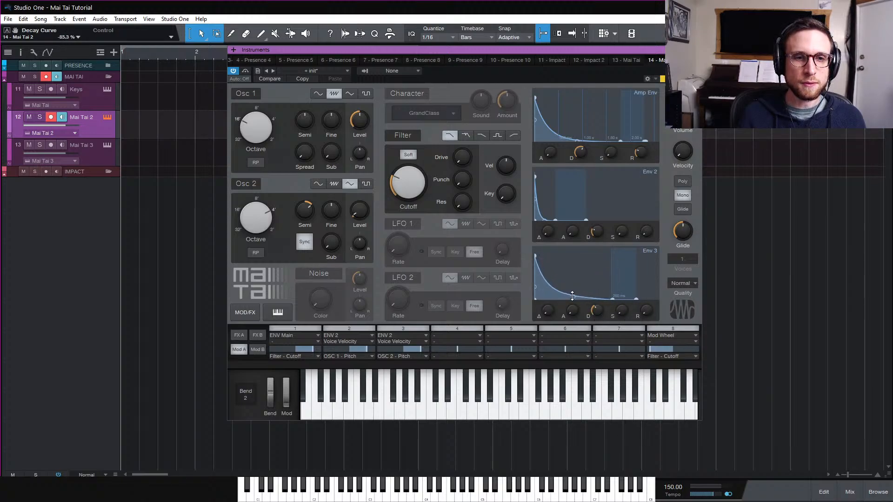
In modulation slot 4, route ENV 3 to OSC 1 - Pitch with about 16.8% amount
click(454, 338)
click(480, 445)
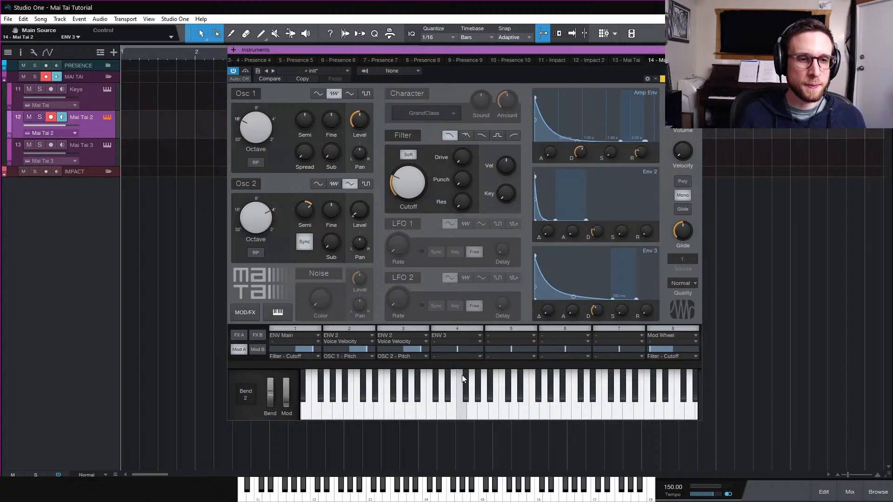
click(469, 358)
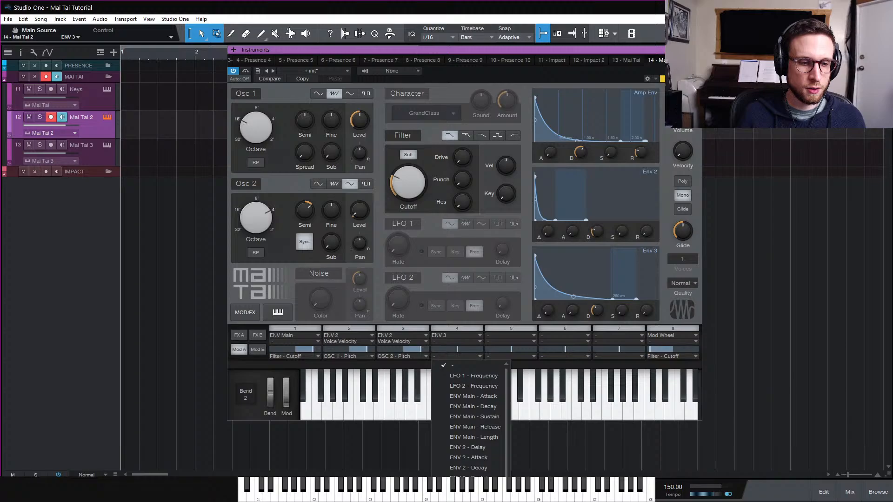
click(467, 492)
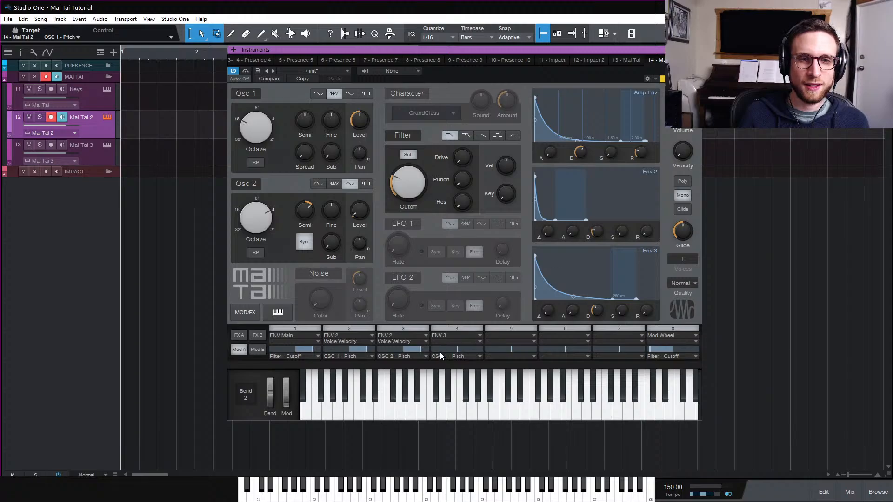
drag(444, 350, 471, 350)
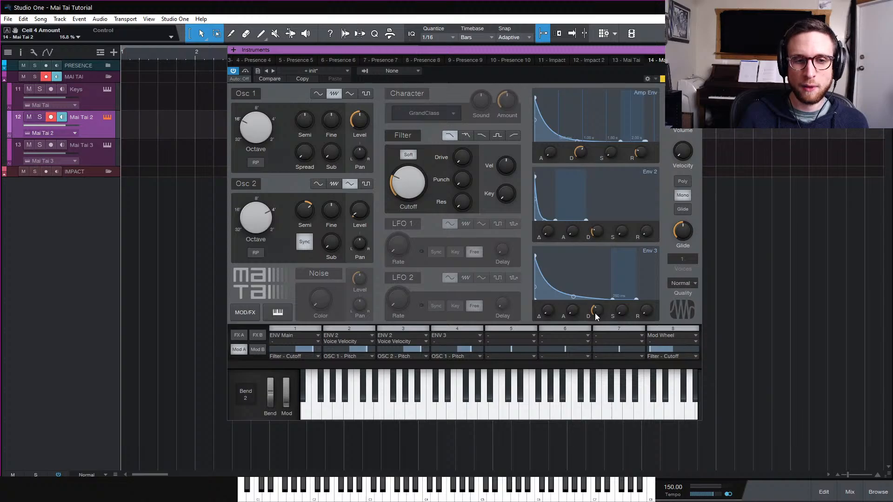
Add Voice Velocity as the secondary source of modulation slot 4 and lower its amount to about 3.5%
mouse_move(595, 314)
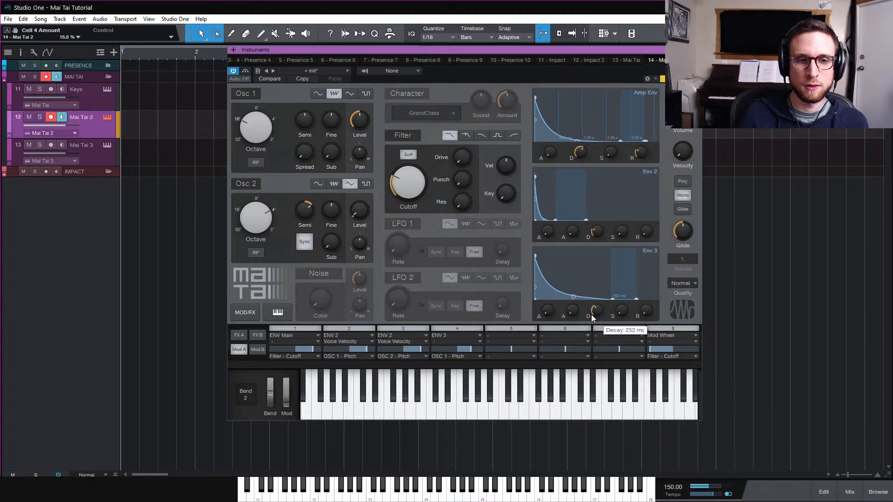
click(470, 343)
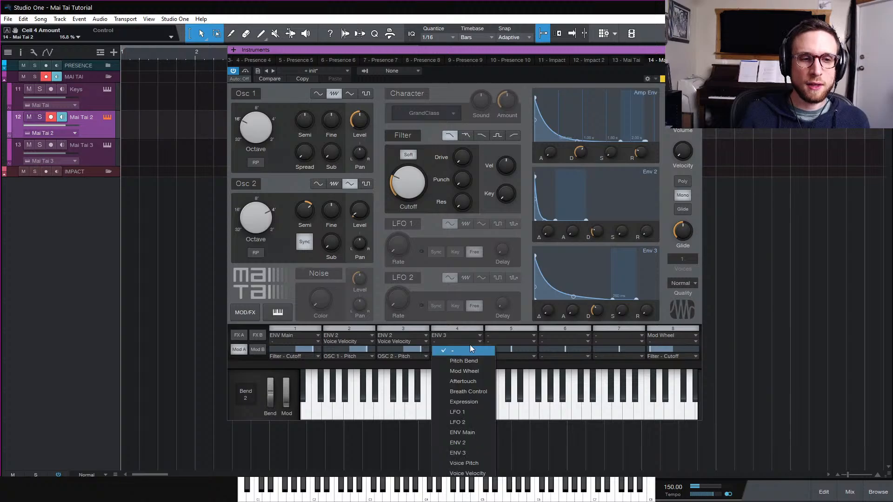
click(483, 474)
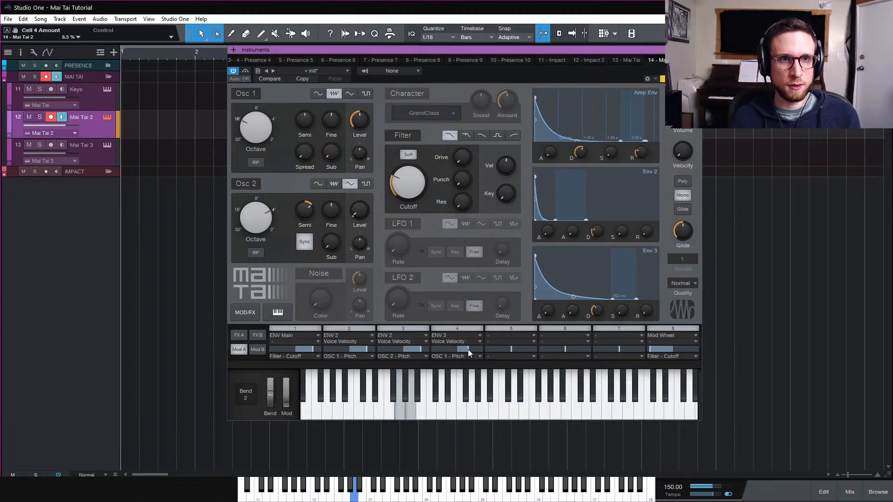
drag(468, 350, 466, 351)
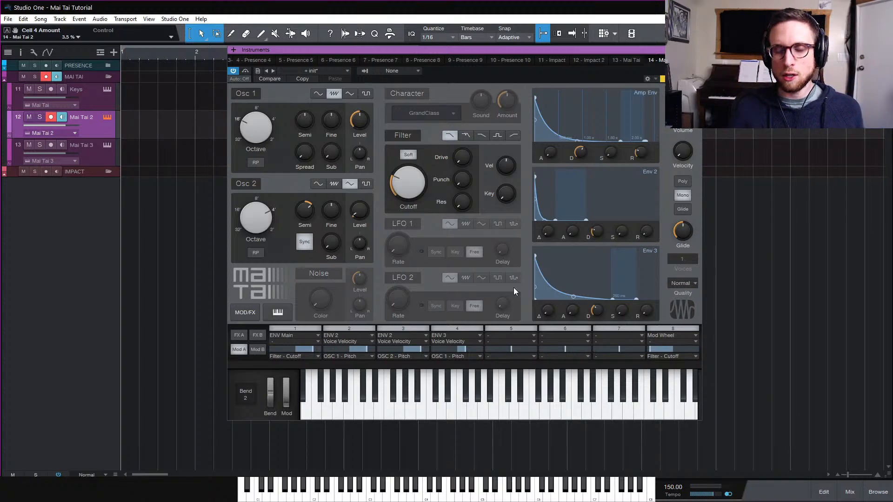
Set the velocity strength to 30% and raise the filter drive to about 92.5%
drag(679, 155, 688, 155)
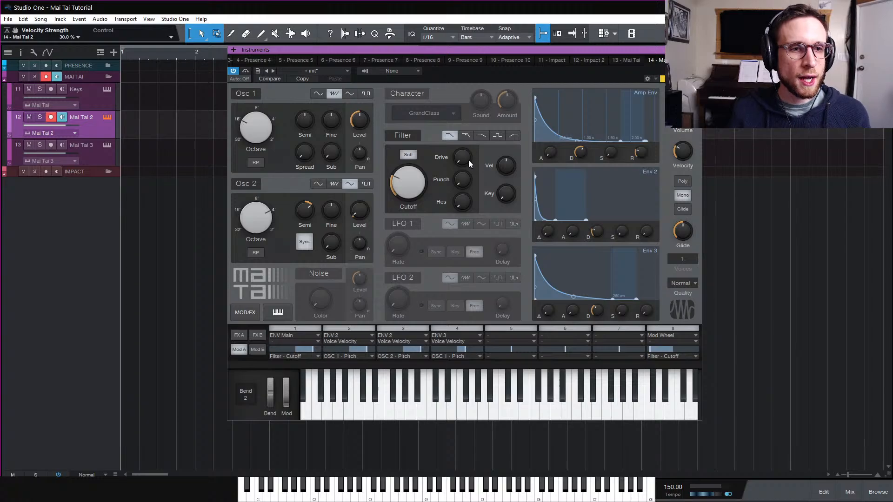
mouse_move(467, 161)
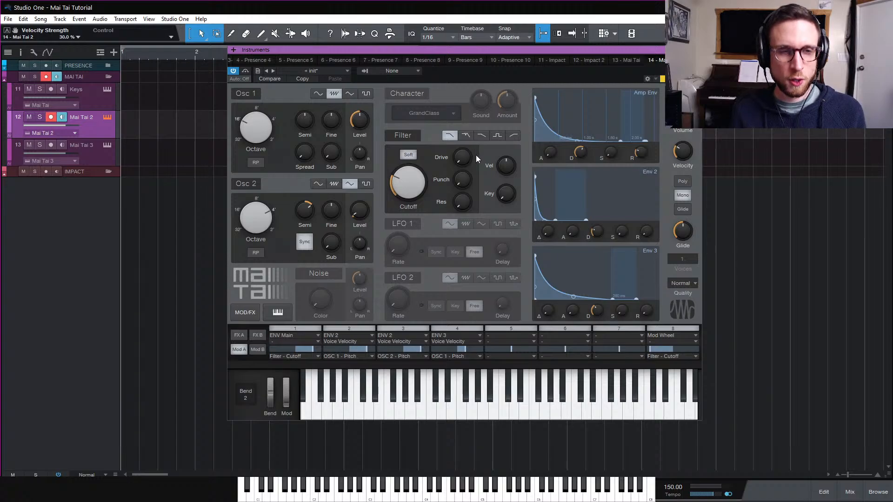
drag(476, 155, 486, 99)
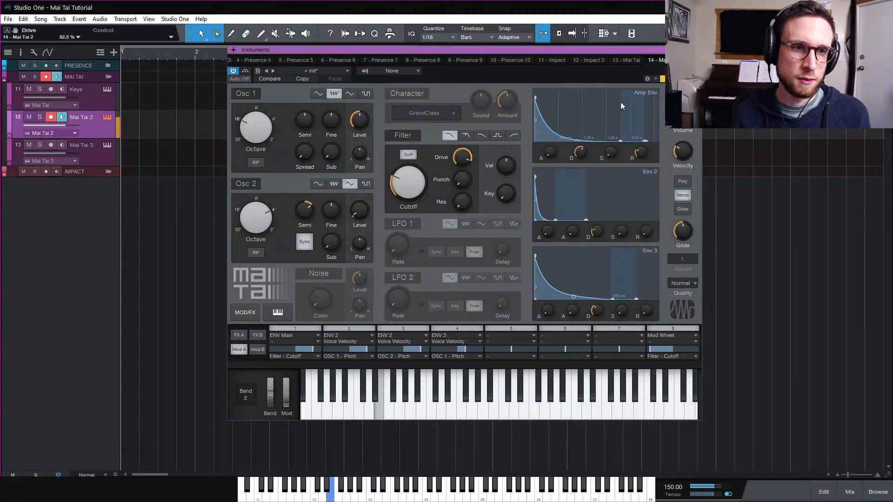
Shorten Env 3's decay to about 174 ms
click(465, 329)
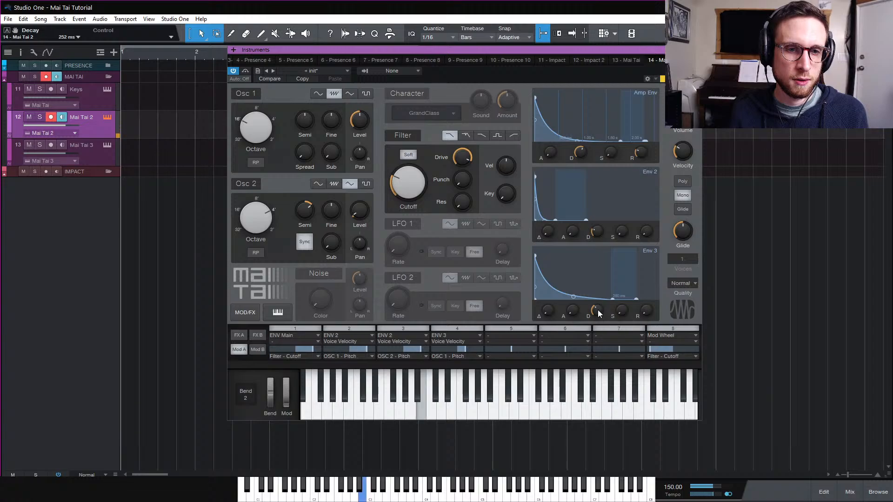
drag(598, 310, 596, 312)
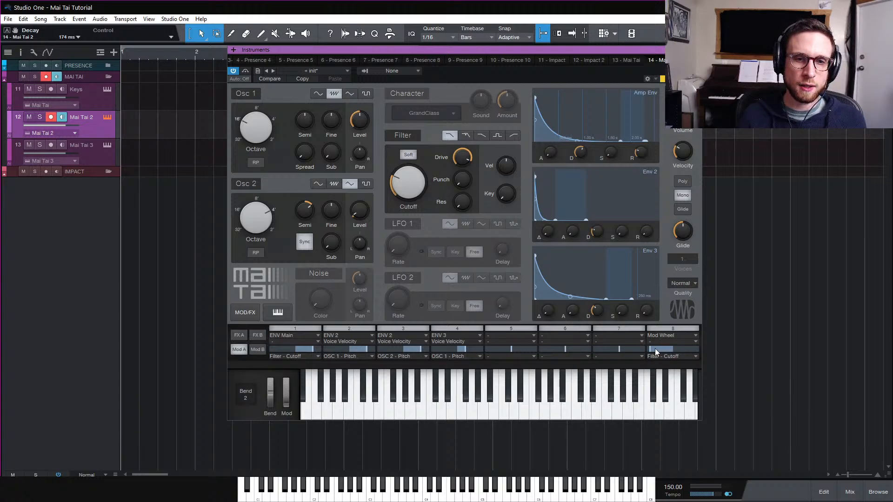
Raise the amount of modulation slot 8 (Mod Wheel to Filter - Cutoff) near its maximum
drag(655, 350, 675, 351)
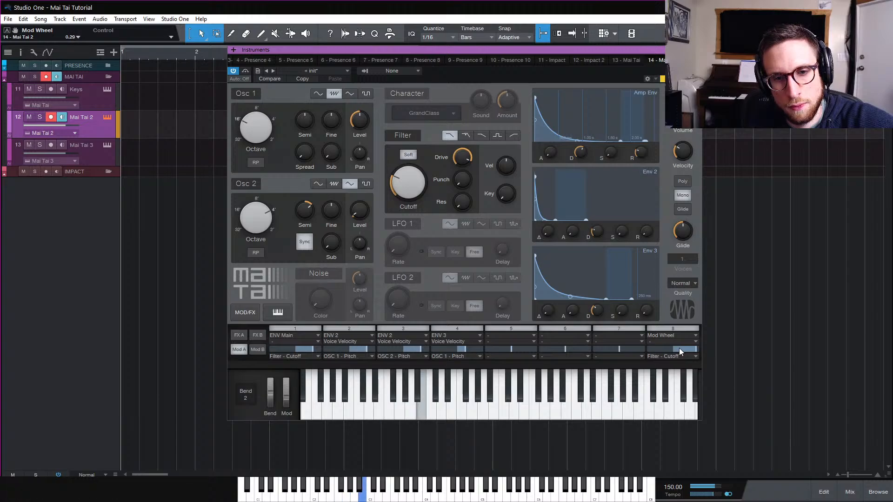
click(679, 349)
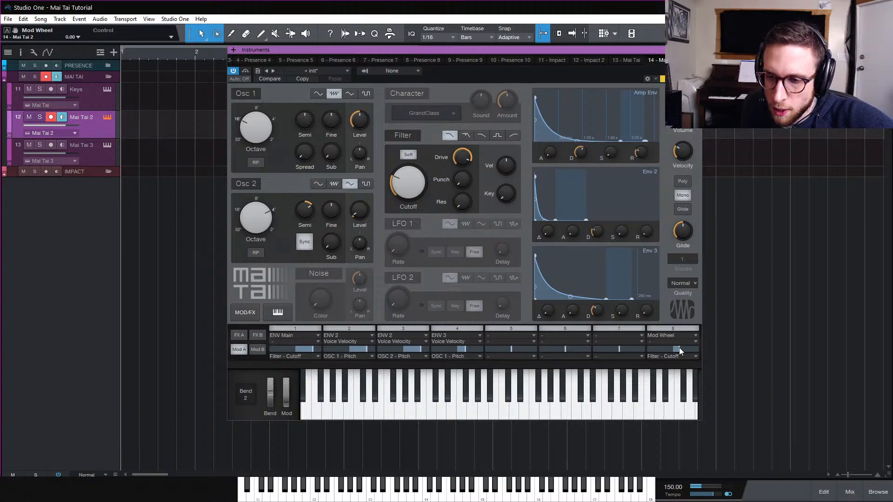
drag(680, 348, 685, 348)
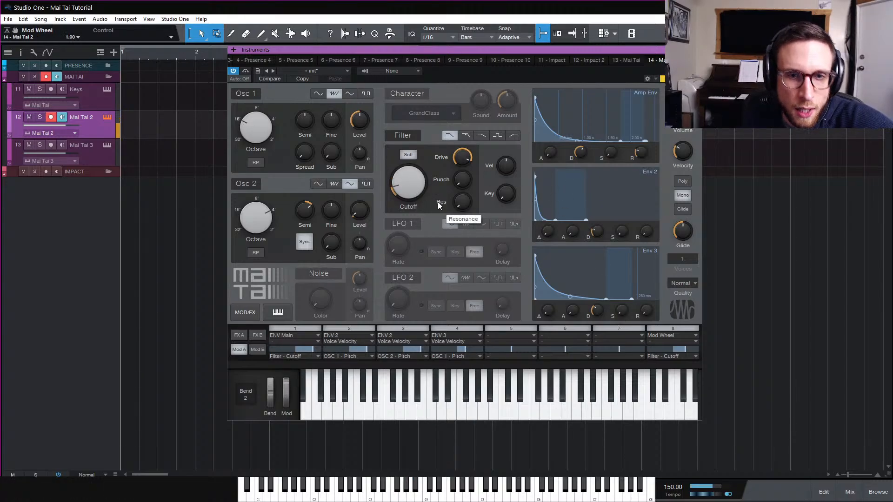
drag(688, 348, 701, 345)
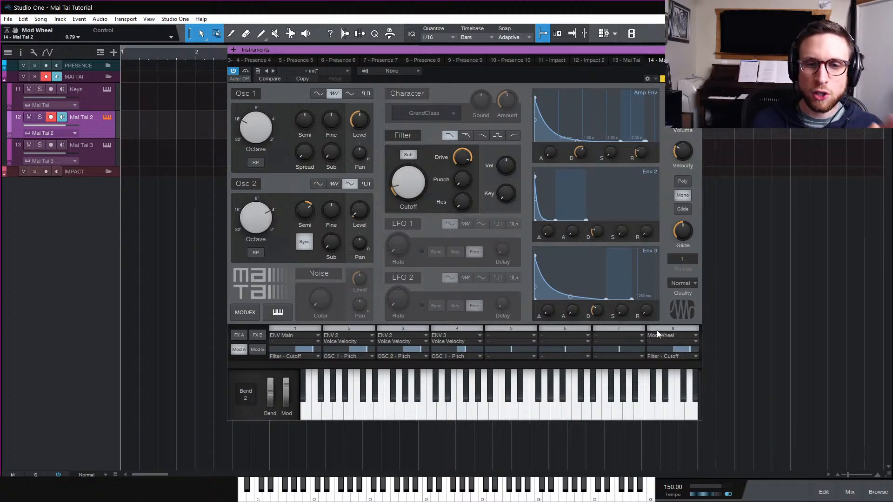
In modulation slot 7, route Mod Wheel as the source to the ENV Main - Decay target
click(623, 336)
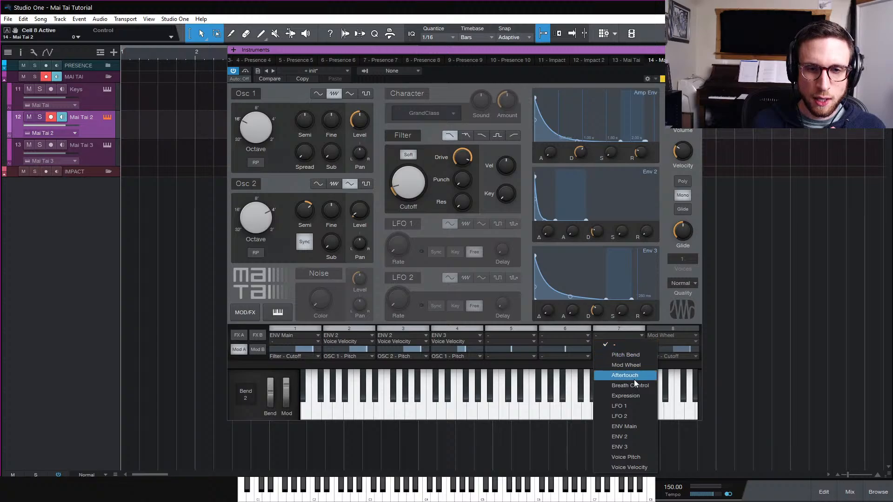
click(649, 366)
click(621, 359)
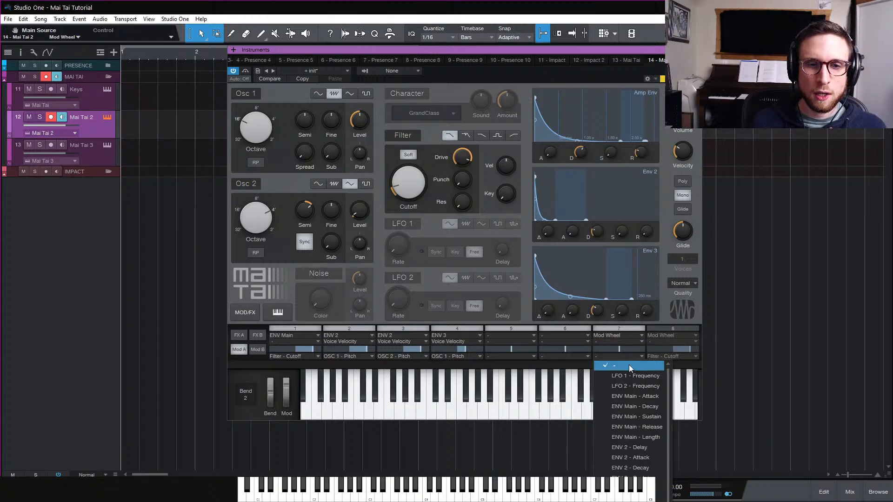
click(652, 407)
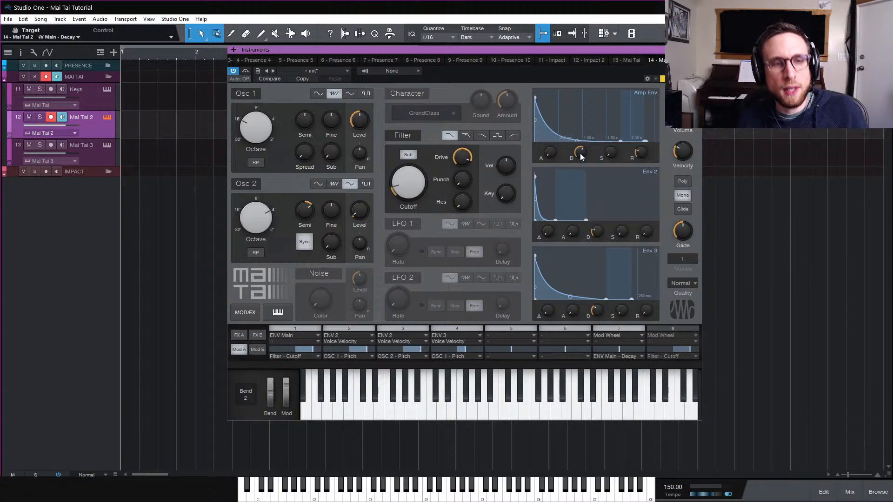
Raise the filter cutoff to about 216.8 Hz
mouse_move(580, 153)
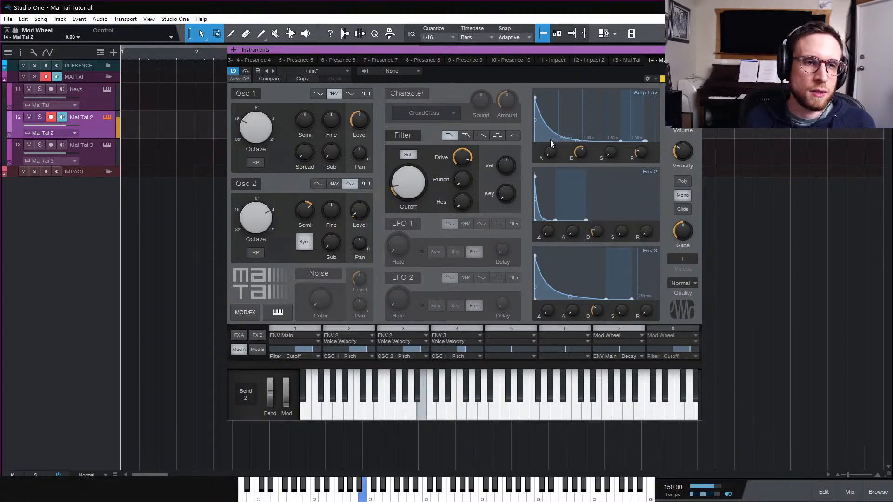
drag(415, 191, 420, 170)
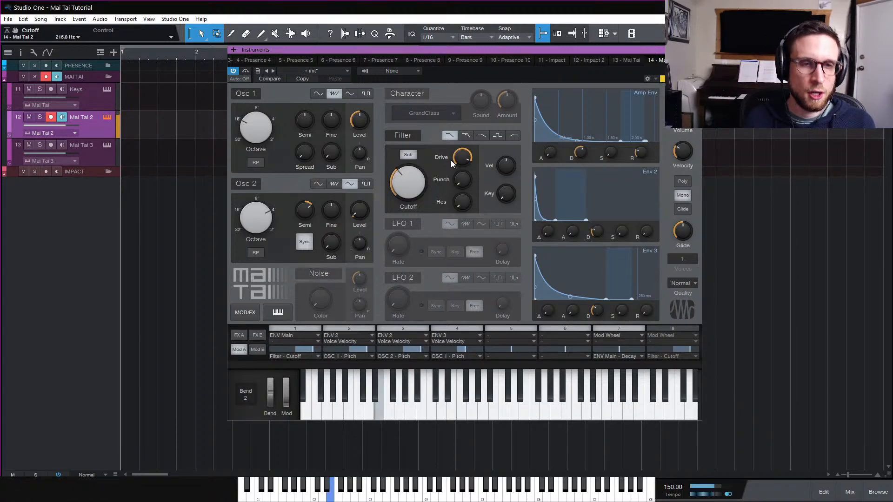
Shorten the Amp Env decay to about 376 ms and increase modulation slot 7's amount
mouse_move(581, 155)
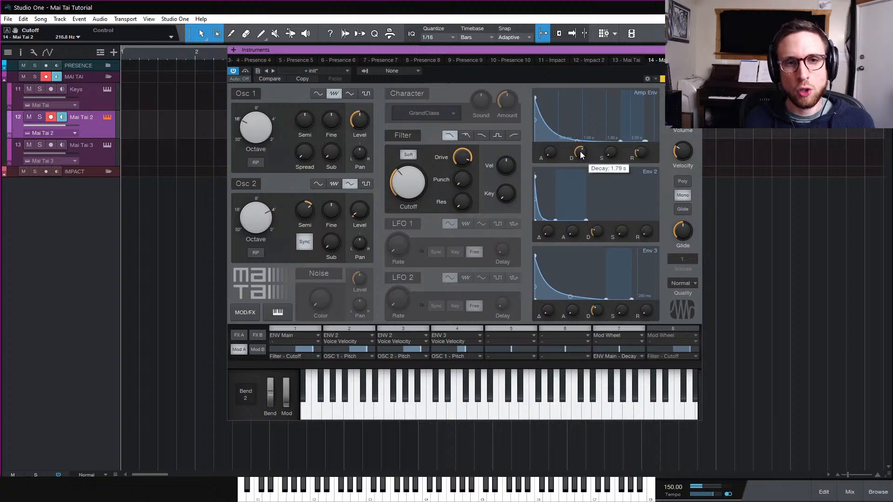
drag(581, 155, 583, 170)
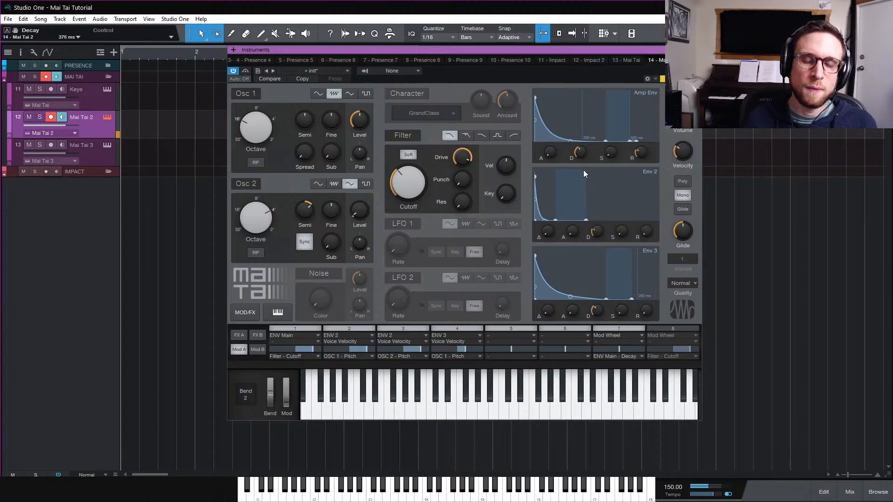
drag(619, 349, 634, 350)
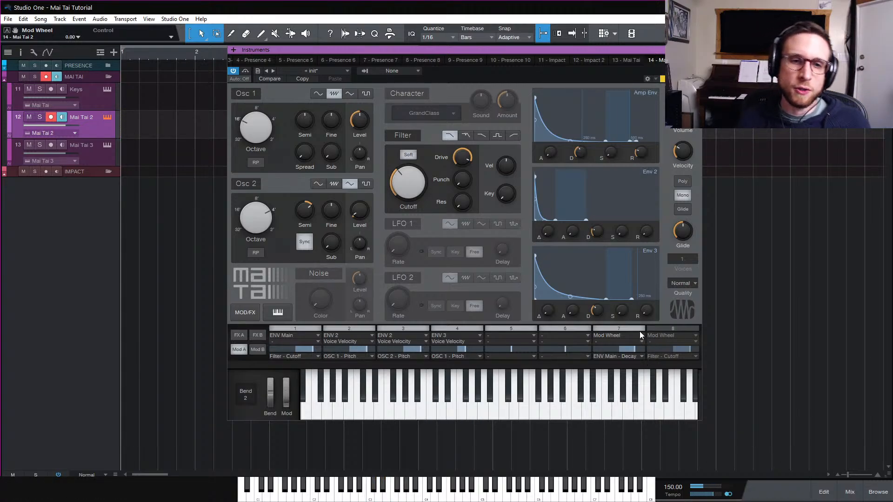
Lengthen the Amp Env decay to about 2.01 s and deactivate modulation slot 4
click(659, 327)
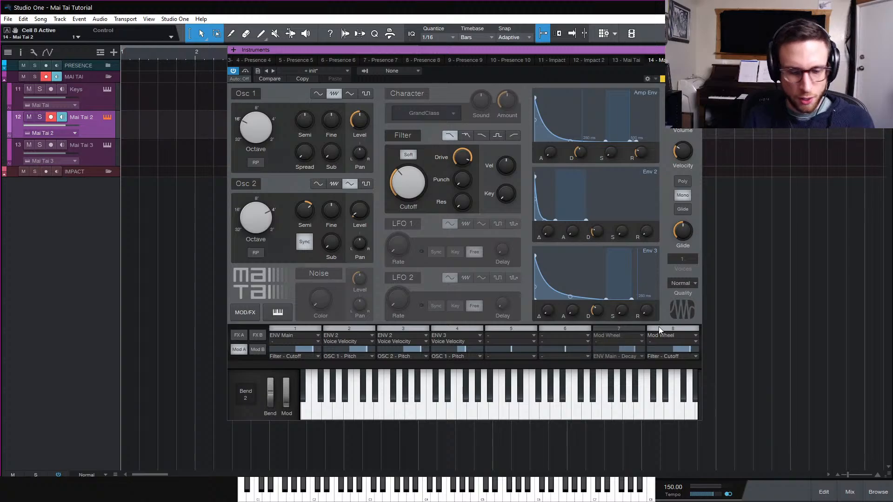
drag(581, 152, 585, 136)
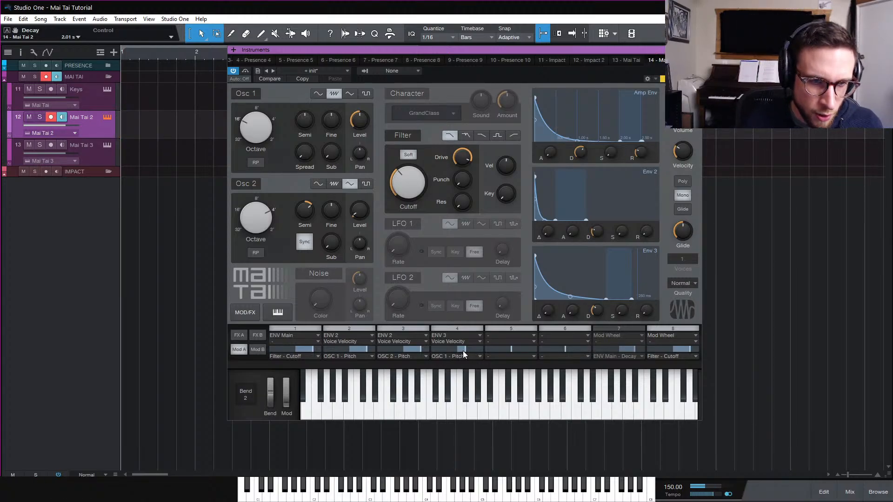
click(462, 329)
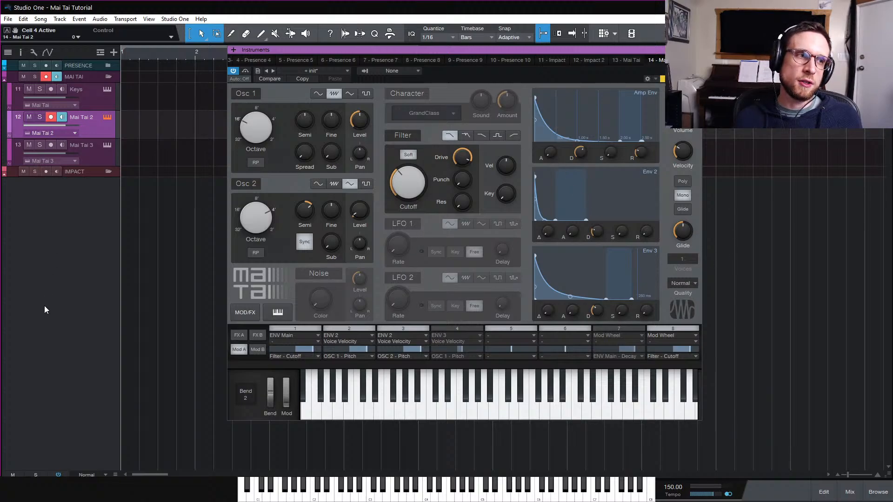
Open the track inspector and examine the FX A effects page before returning to the modulation matrix
click(21, 55)
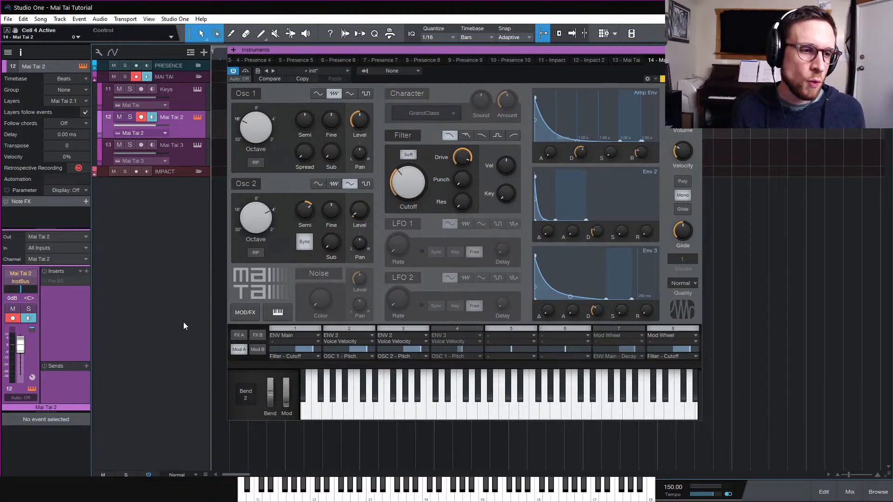
click(237, 335)
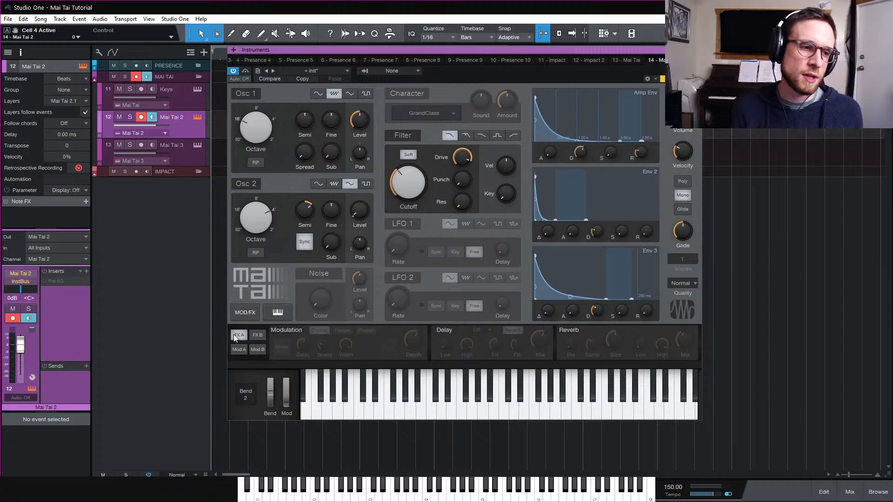
click(239, 350)
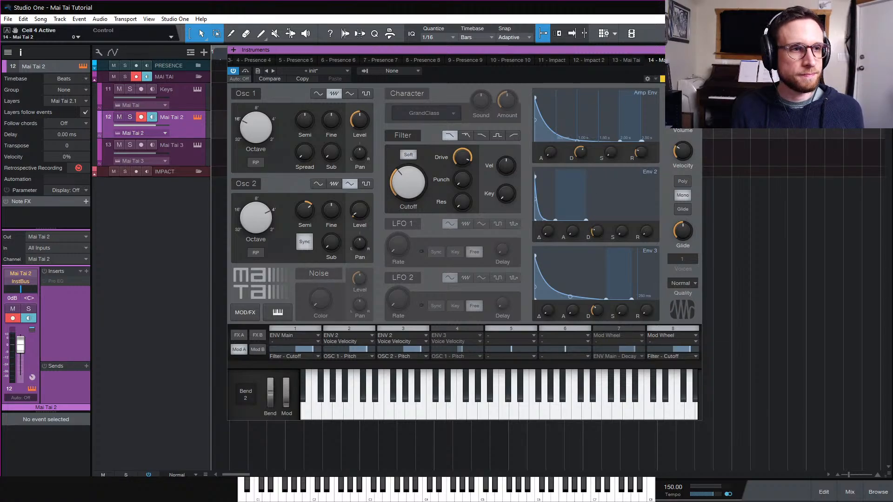
Close the instrument editor, rename the Mai Tai 2 track as Bass, and select the Mai Tai 3 track
click(697, 50)
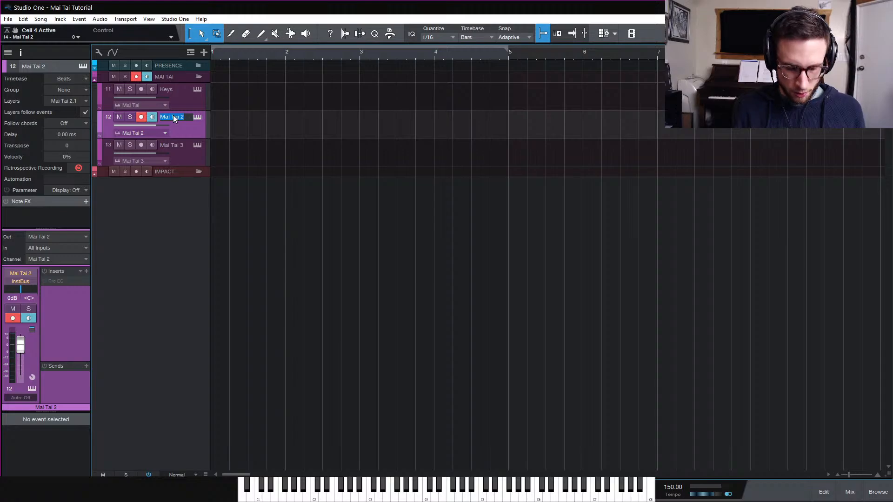
text(Bass)
key(Return)
click(186, 152)
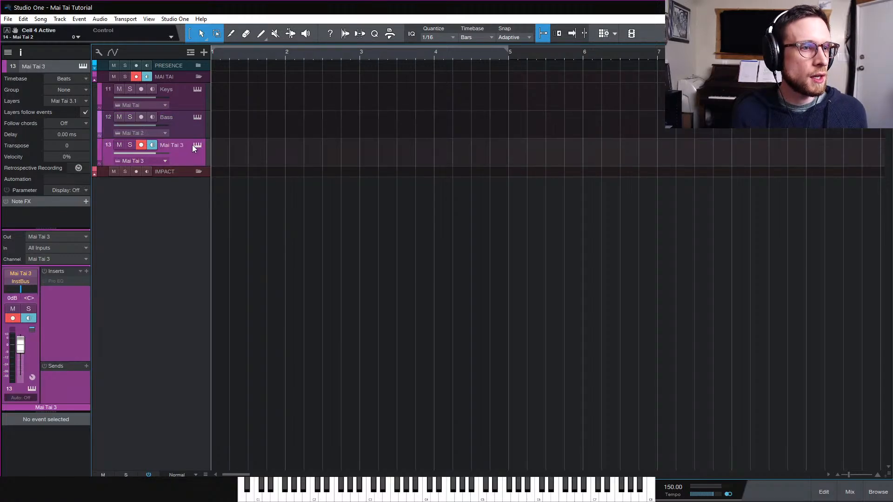
Open the Mai Tai 3 instrument editor and load the init preset
click(197, 145)
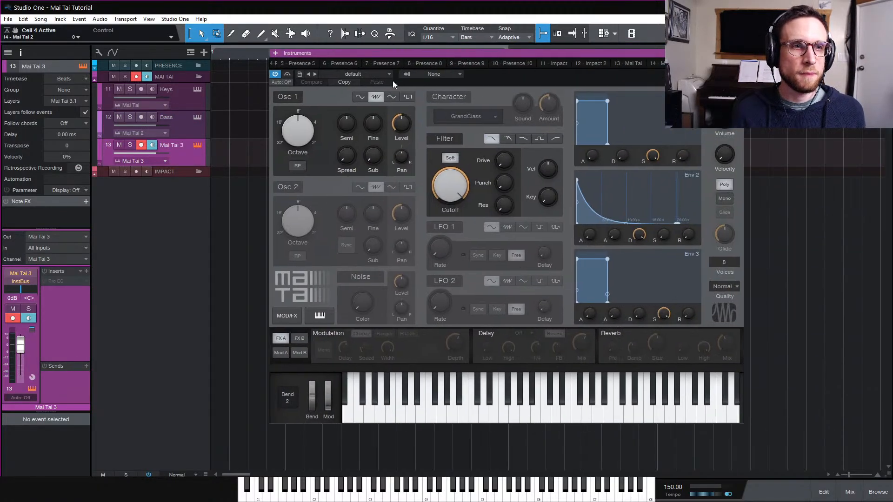
click(389, 75)
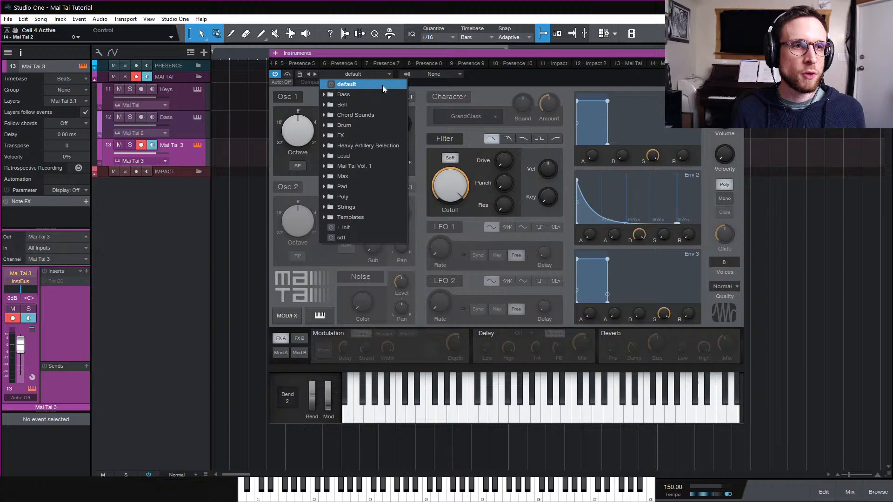
click(386, 228)
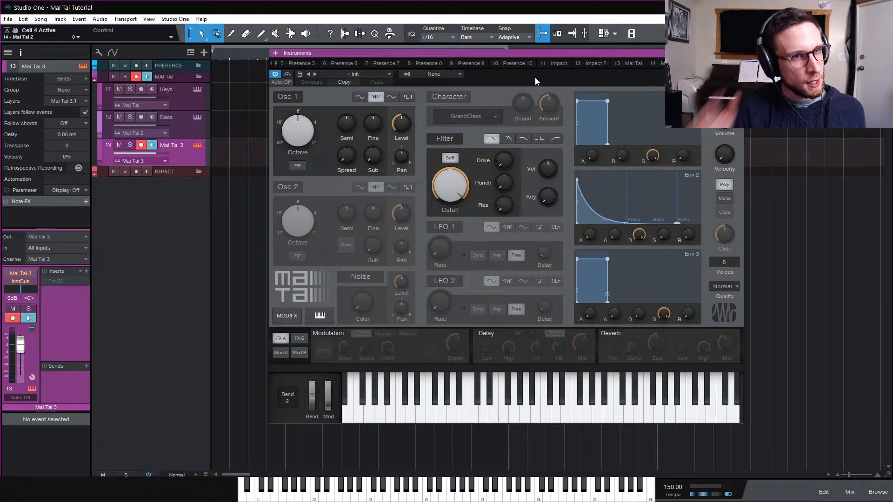
Set Osc 1's waveform to triangle
click(394, 98)
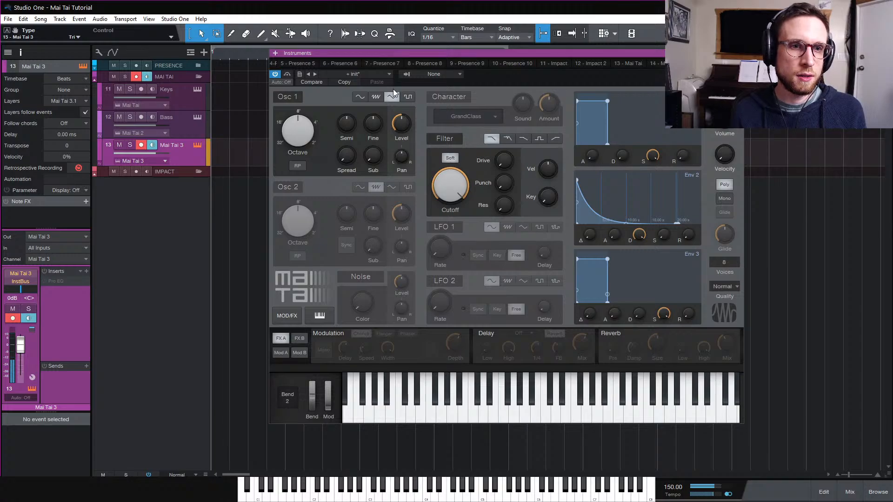
click(379, 99)
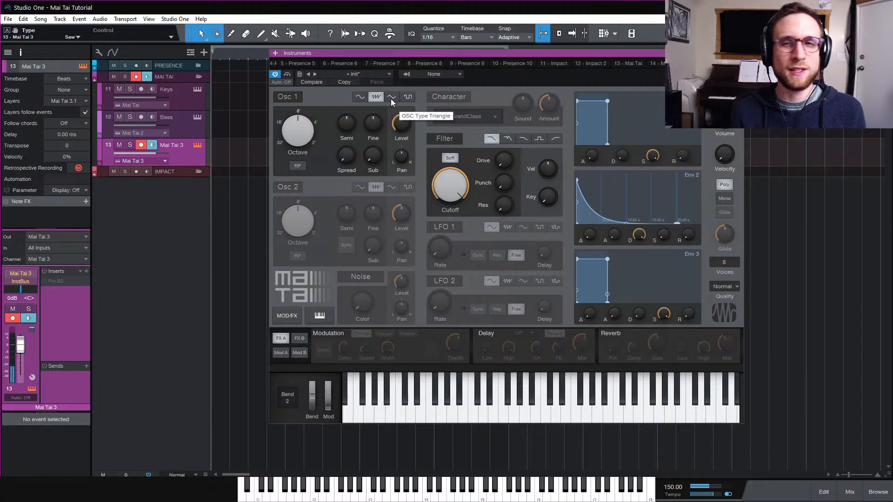
click(391, 99)
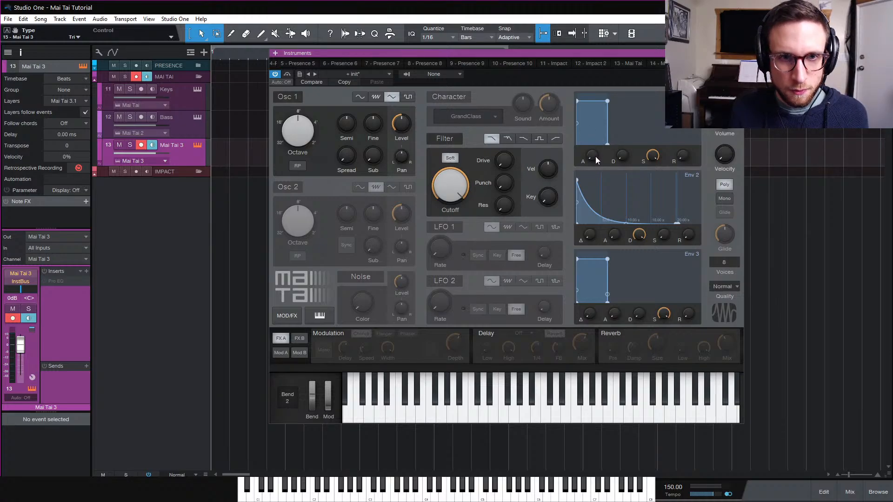
Lengthen the Amp Env attack and lower the filter cutoff to about 1.01 kHz
drag(593, 159, 602, 120)
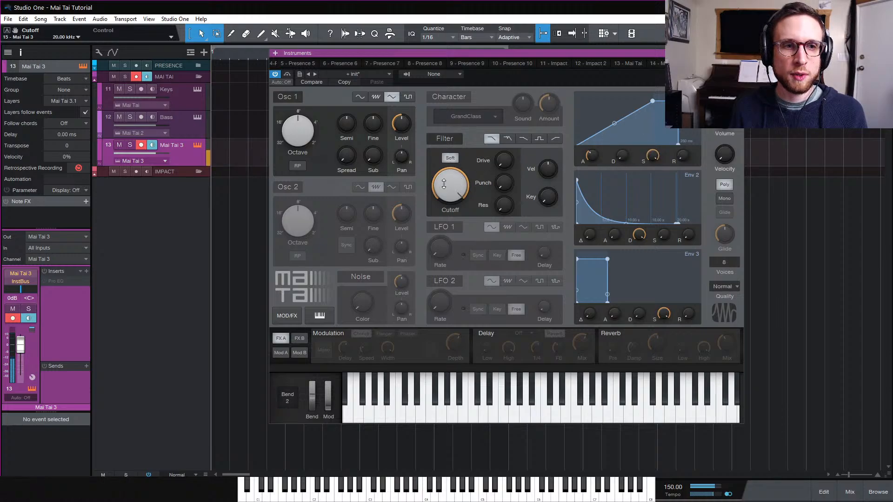
drag(444, 184, 445, 209)
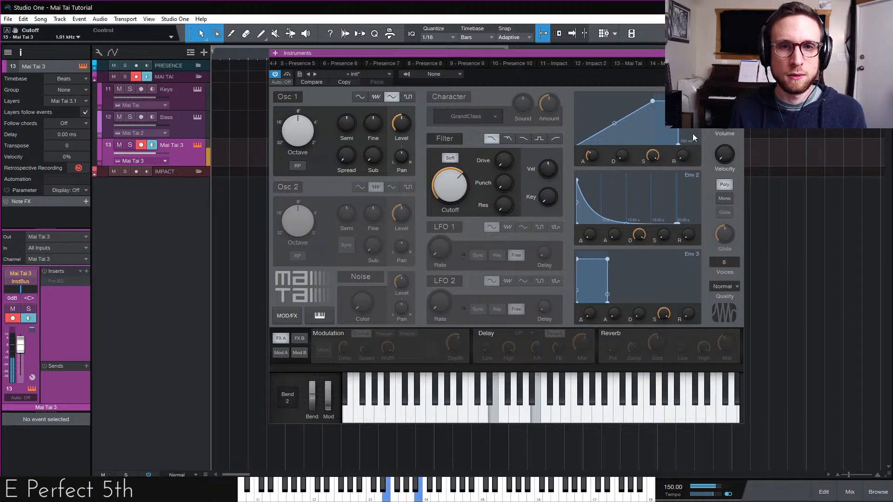
Turn the master volume down to about -2.7 dB
drag(725, 116, 722, 130)
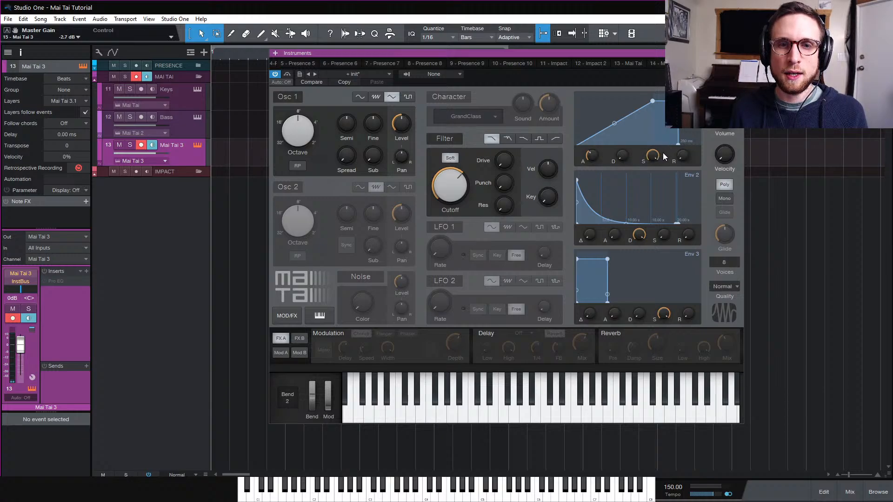
Reshape the Amp Env by adjusting decay and raising sustain, and set the release to about 266 ms
mouse_move(651, 158)
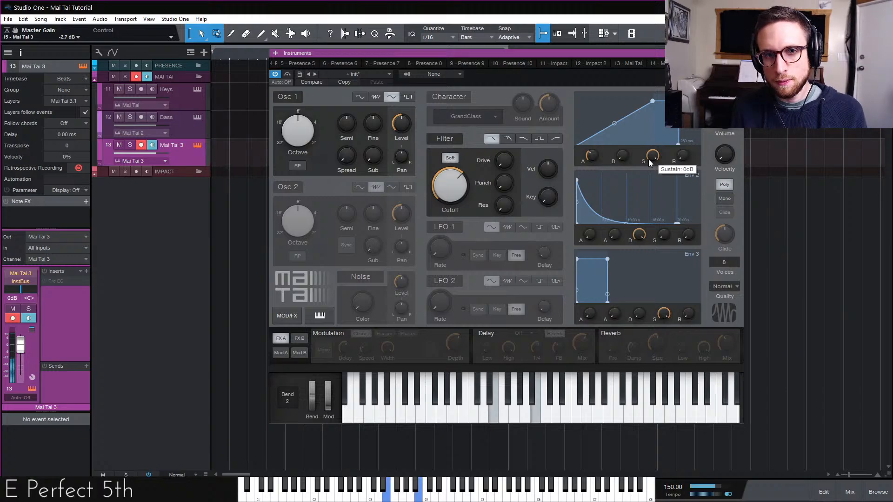
drag(652, 157, 625, 141)
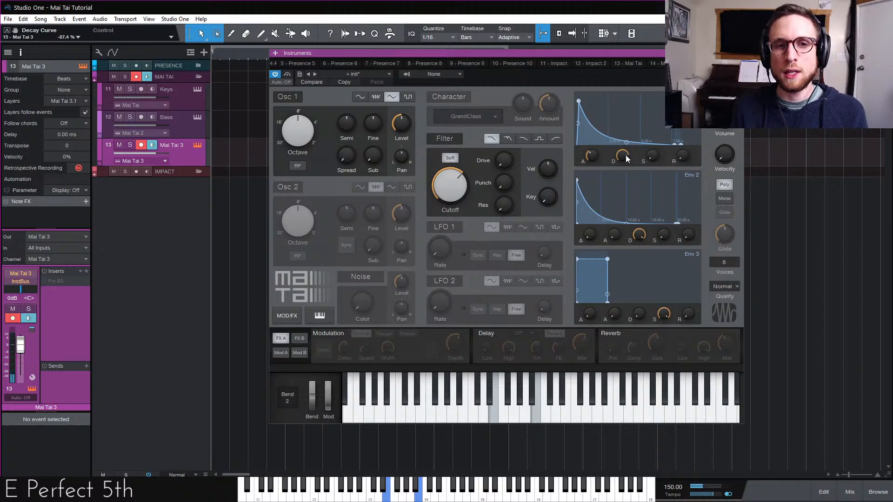
double_click(623, 155)
drag(650, 154, 650, 130)
mouse_move(683, 155)
mouse_down()
mouse_move(688, 141)
mouse_move(686, 149)
mouse_up()
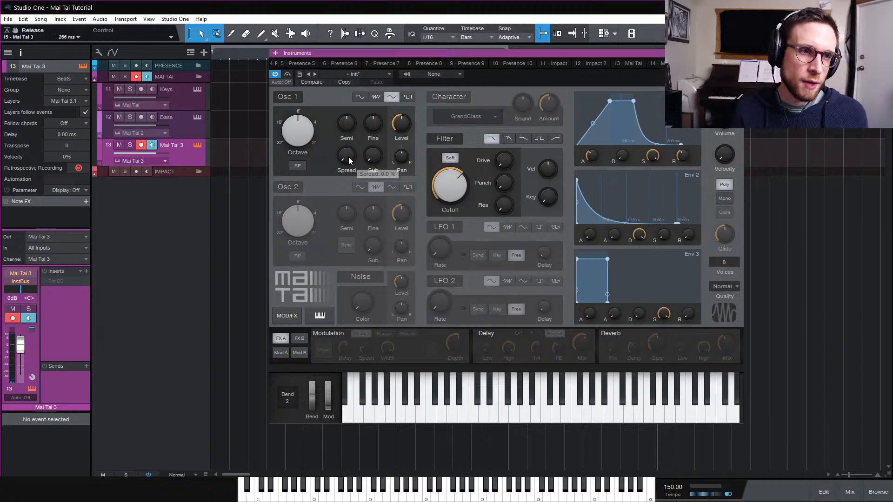
Enable random phase on Osc 1 and set its spread to about 71%
click(298, 165)
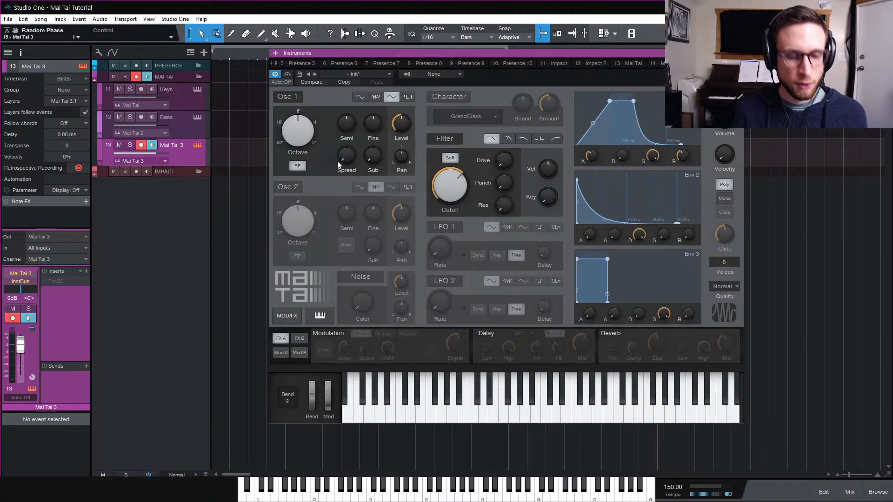
drag(353, 158, 365, 101)
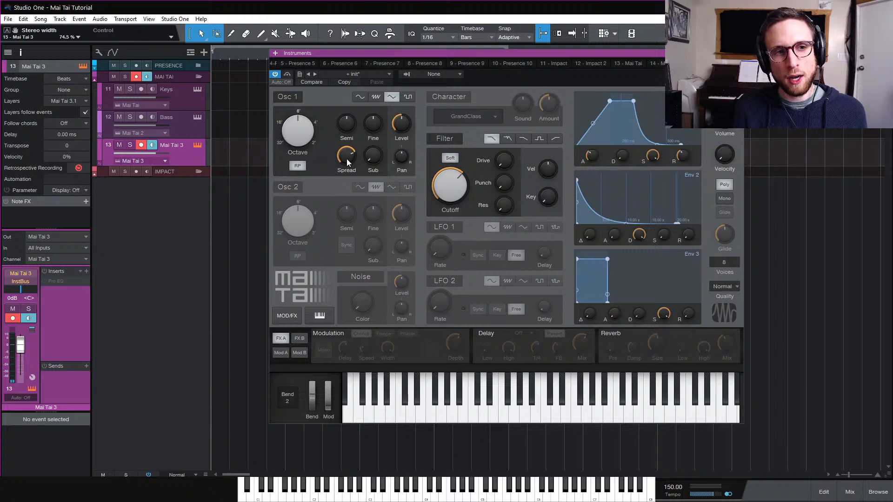
mouse_move(348, 158)
mouse_down()
mouse_move(347, 148)
mouse_move(347, 163)
mouse_up()
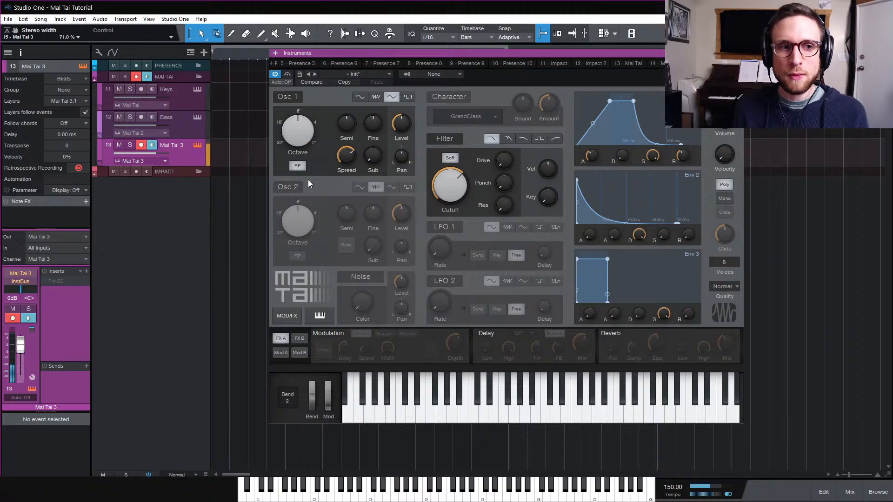
Activate Osc 2 with a triangle wave, raise its octave, enable random phase, and lower its level
click(288, 188)
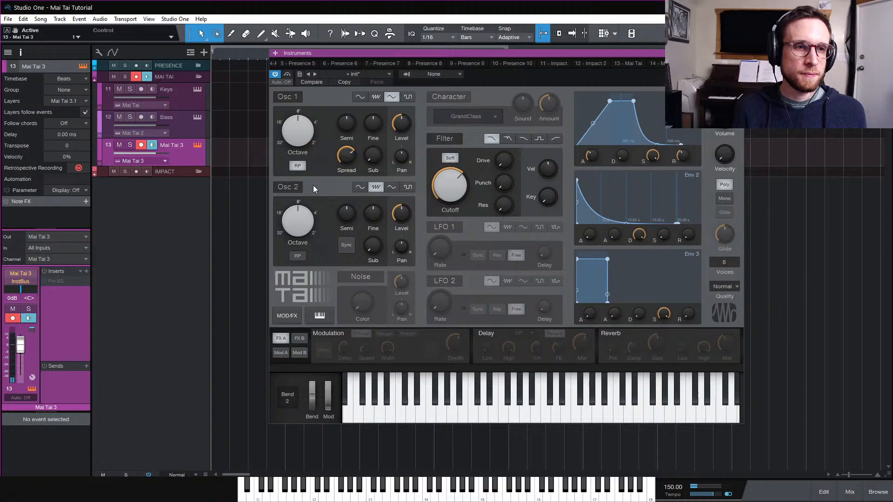
click(392, 187)
drag(300, 223, 331, 233)
click(302, 255)
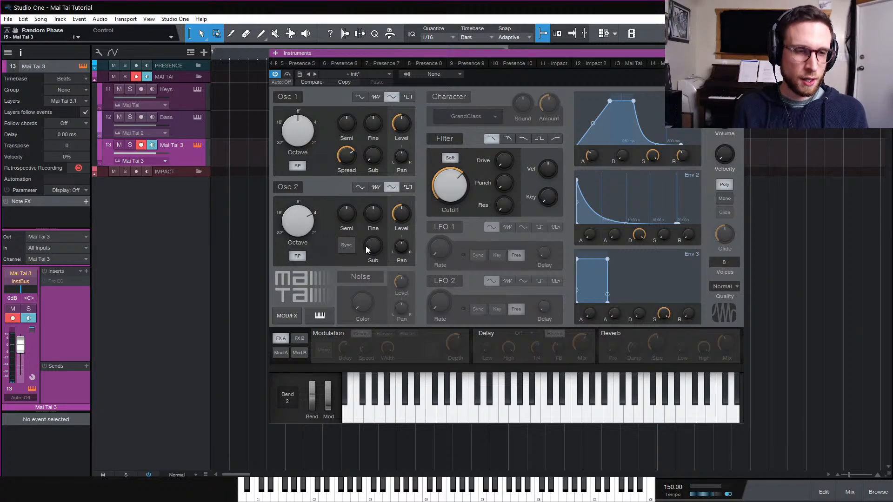
drag(403, 215, 404, 267)
mouse_move(407, 232)
mouse_down()
mouse_move(406, 217)
mouse_move(406, 229)
mouse_up()
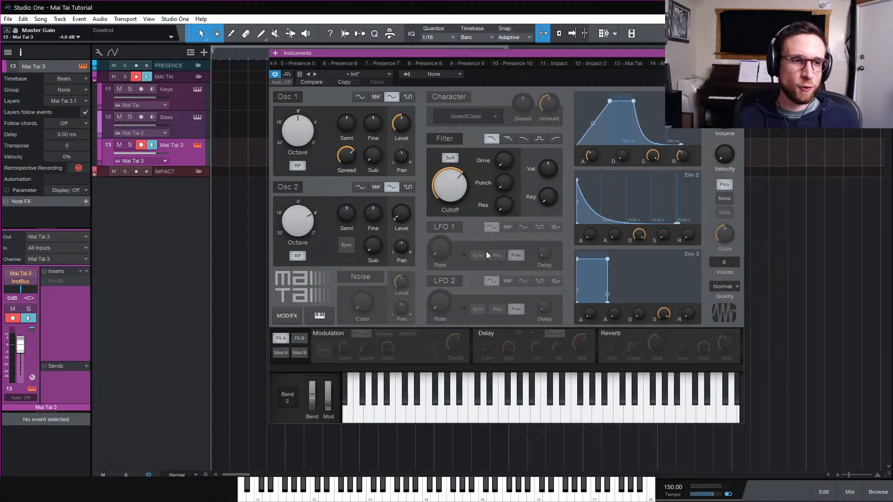
Activate LFO 1, sync it to tempo, and set its rate to 1/8 and its delay to 0
click(448, 227)
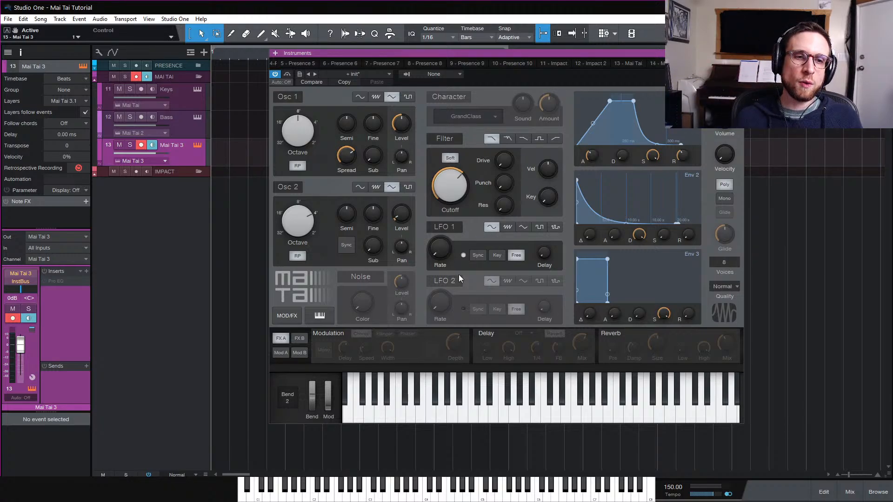
click(478, 256)
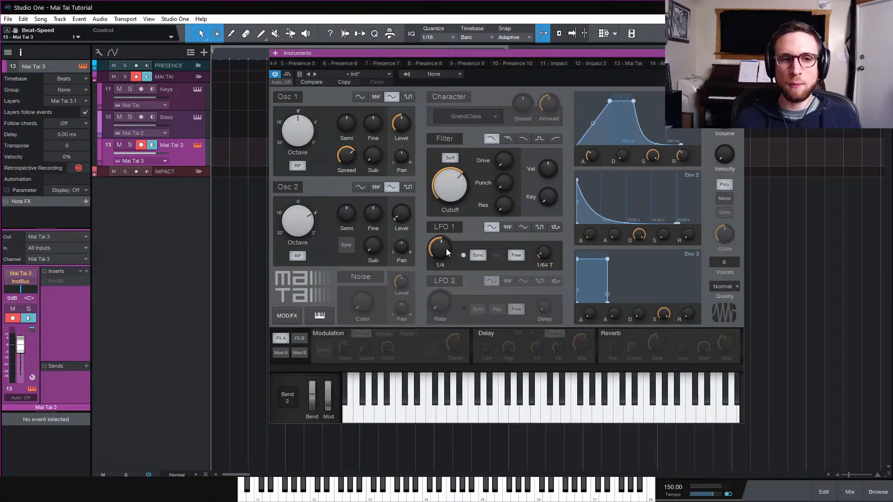
mouse_move(446, 249)
mouse_down()
mouse_move(446, 237)
mouse_move(447, 258)
mouse_up()
scroll(447, 259, down, 3)
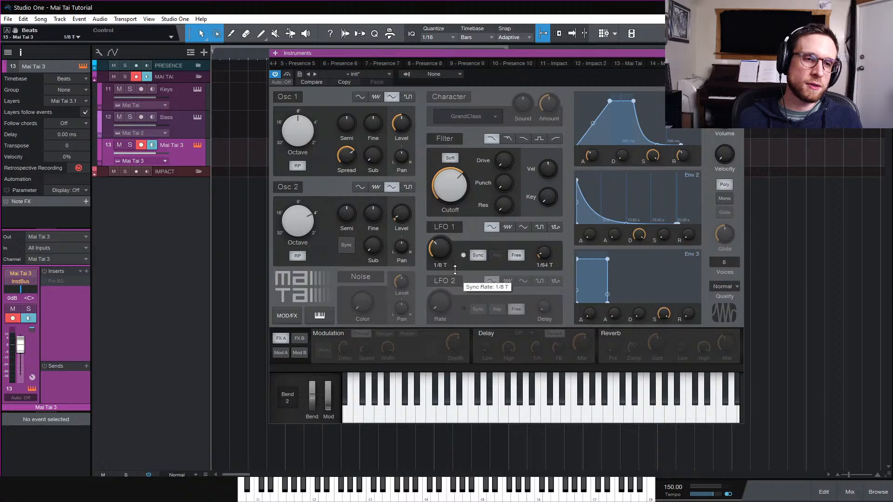
mouse_move(459, 271)
mouse_down()
mouse_move(464, 237)
mouse_move(467, 273)
mouse_up()
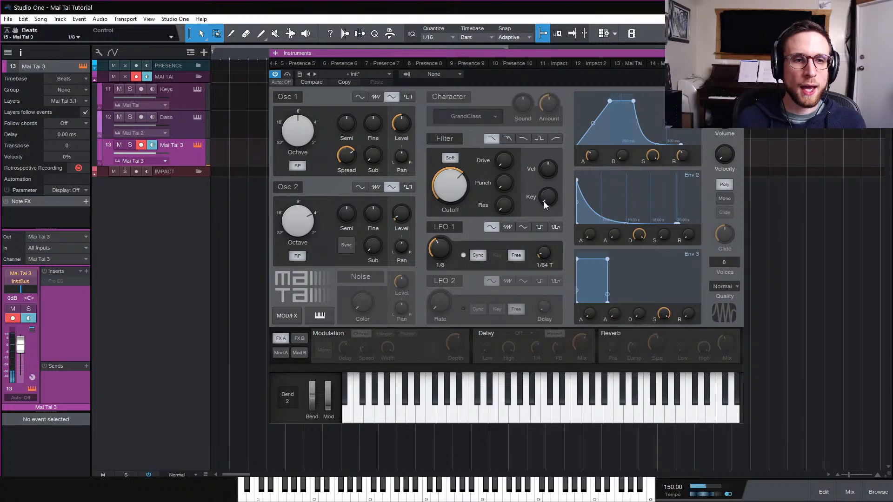
drag(551, 252, 553, 255)
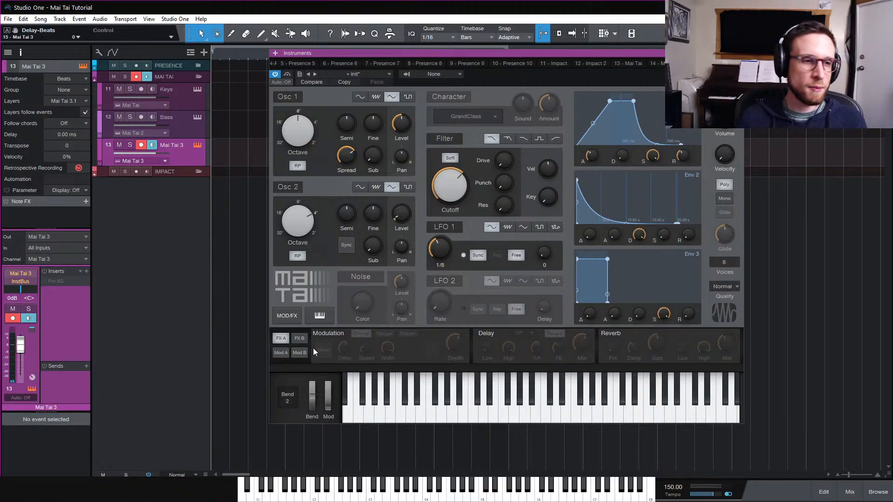
In modulation slot 1, route LFO 1 to OSC 1 - Level with about 43% amount
click(281, 354)
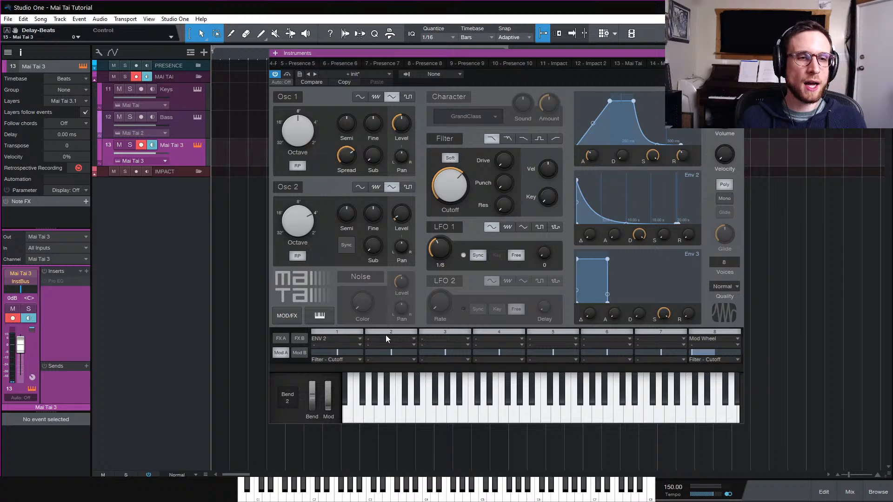
click(346, 339)
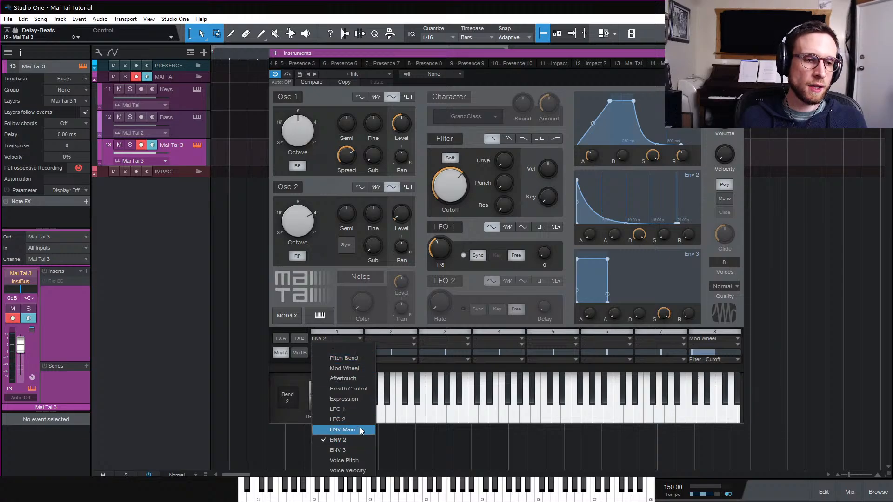
click(361, 414)
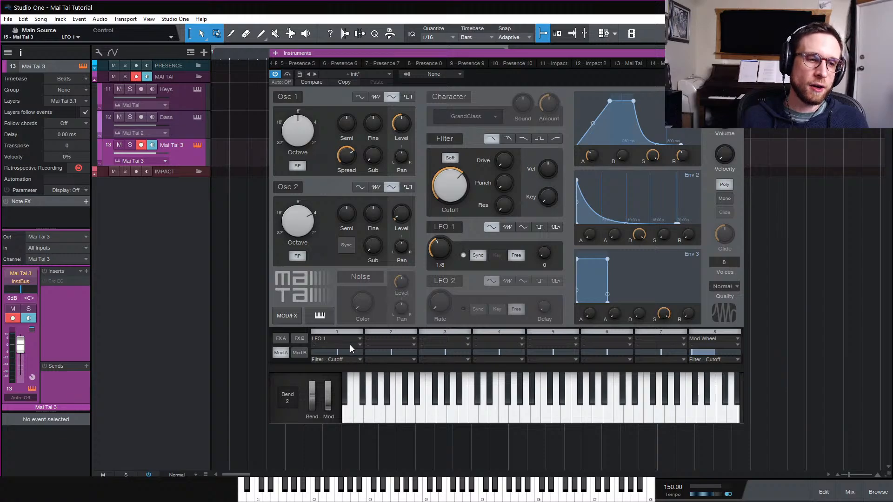
click(350, 358)
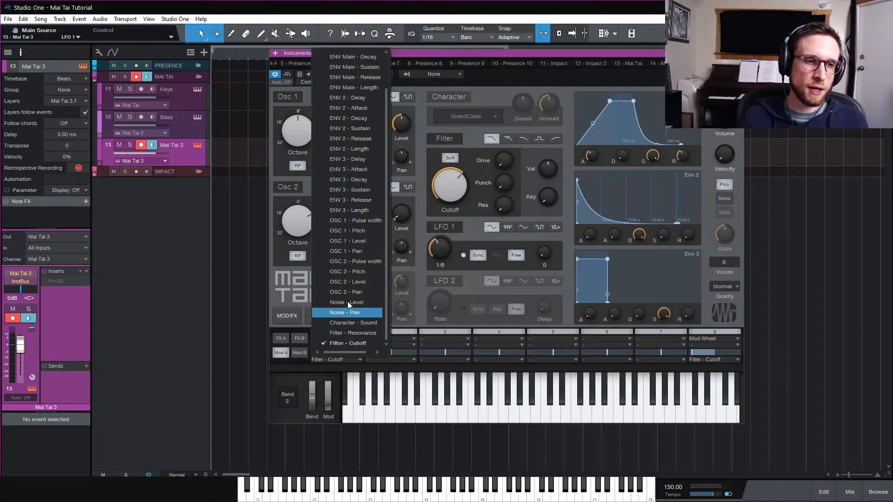
click(364, 242)
drag(342, 351, 356, 353)
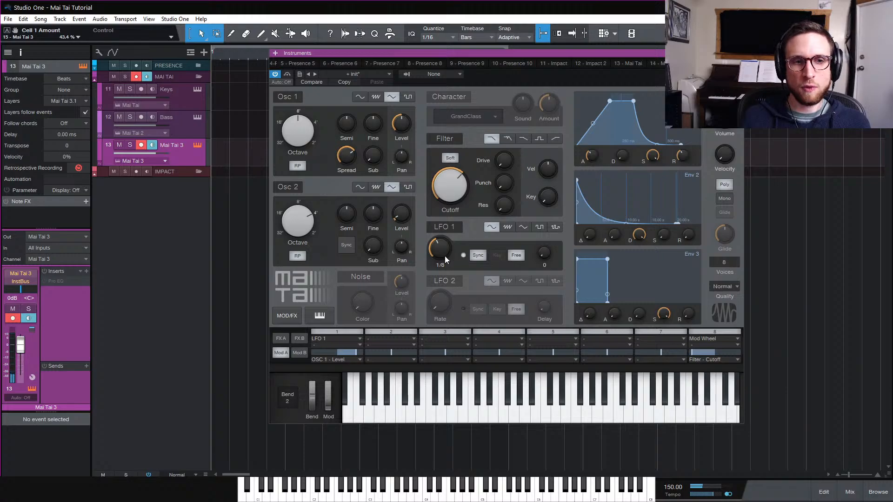
Switch LFO 1 to a square wave at 1/8 and set modulation slot 1's amount to about 26.8%
mouse_move(441, 252)
mouse_down()
mouse_move(448, 248)
mouse_move(446, 259)
mouse_up()
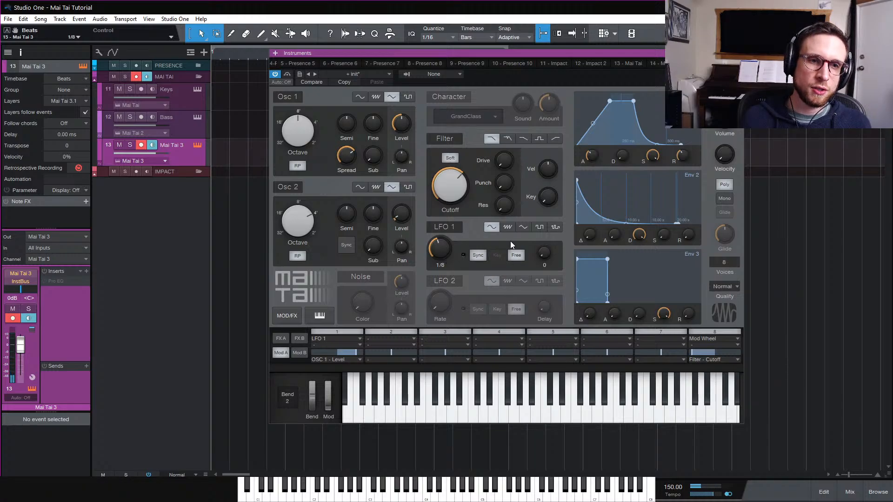
click(539, 228)
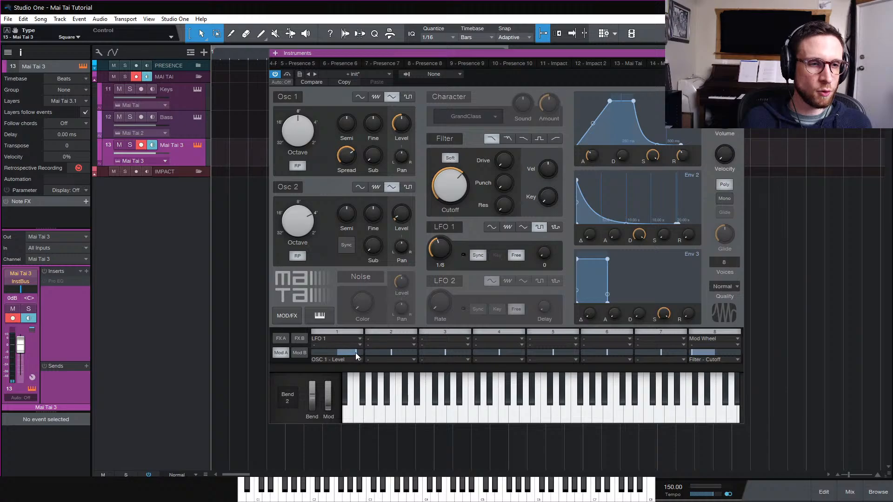
drag(356, 352, 347, 357)
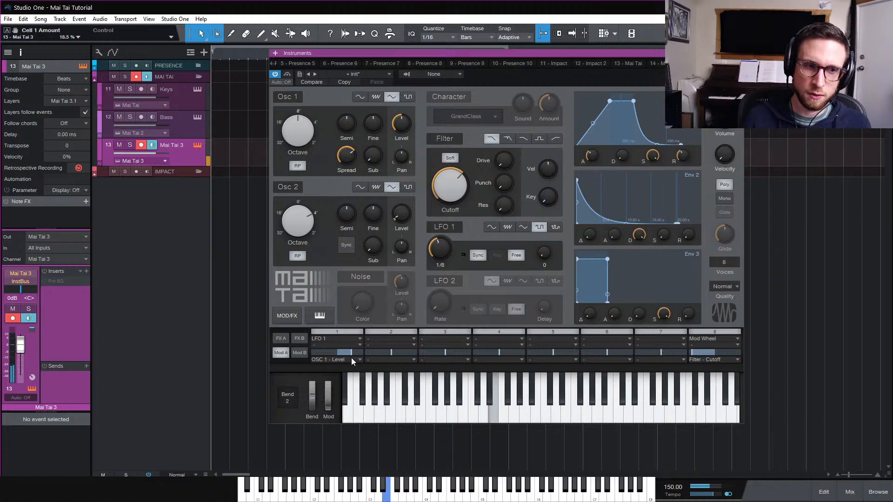
drag(350, 353, 353, 353)
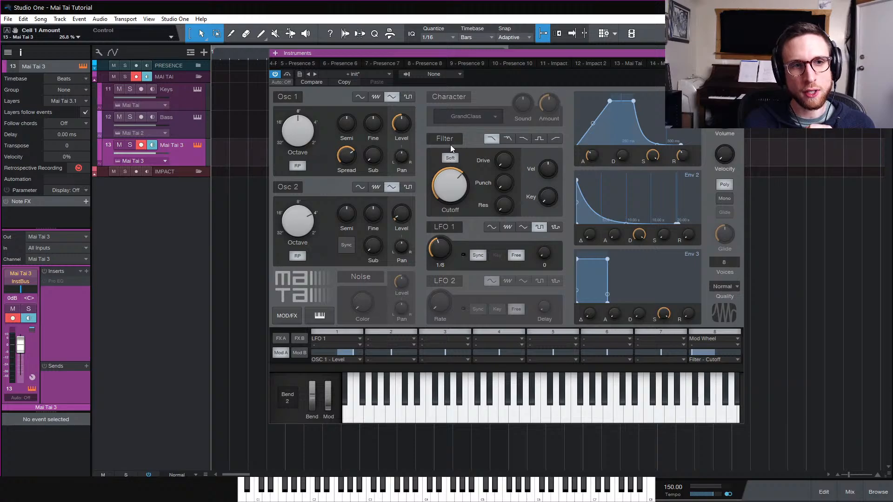
Activate the noise generator and turn its color up to 1.00
click(367, 276)
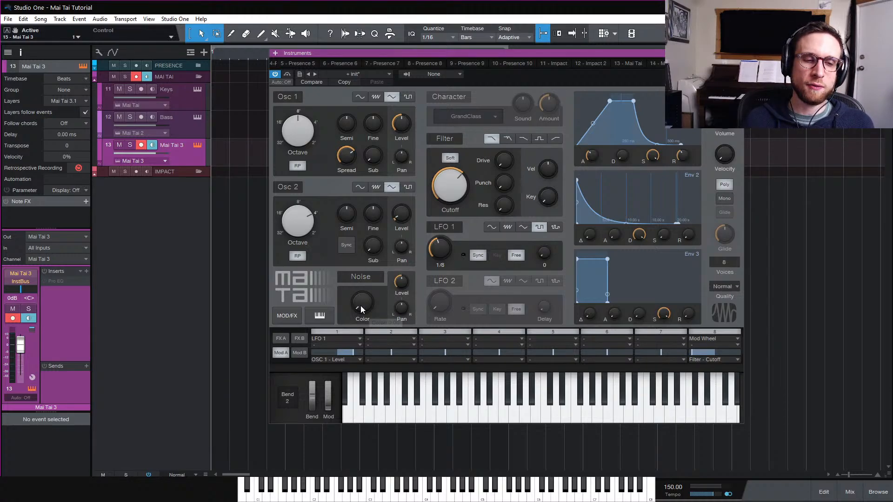
drag(361, 306, 384, 237)
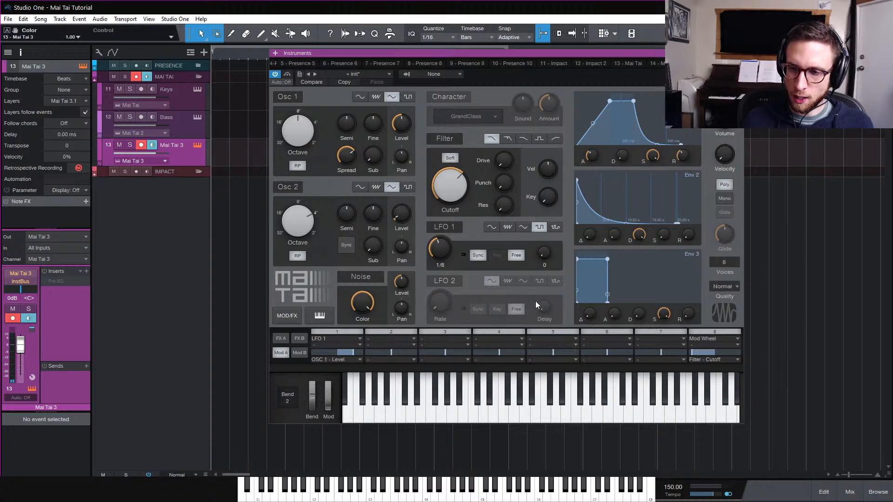
In modulation slot 2, route LFO 1 to Noise - Level
click(397, 338)
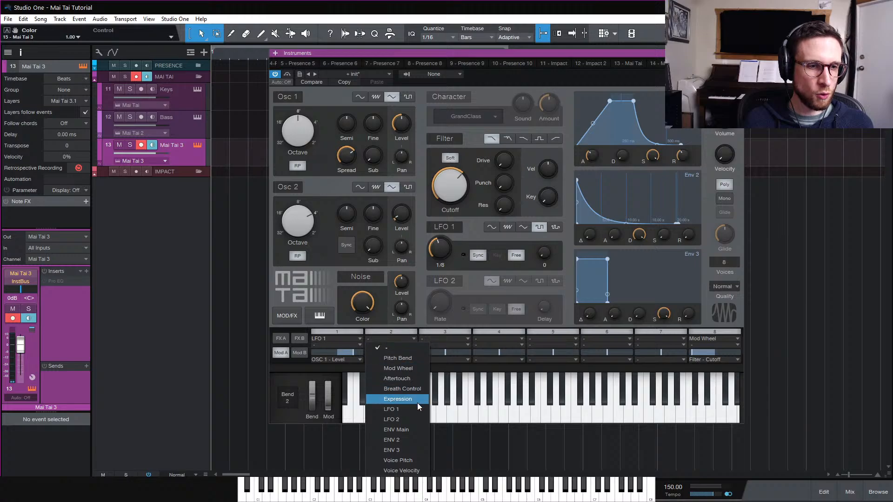
click(417, 407)
click(403, 360)
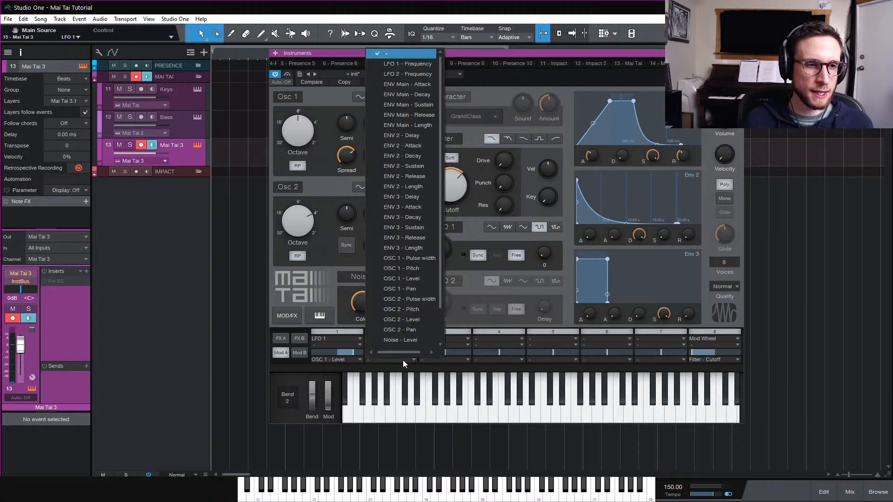
scroll(409, 314, down, 1)
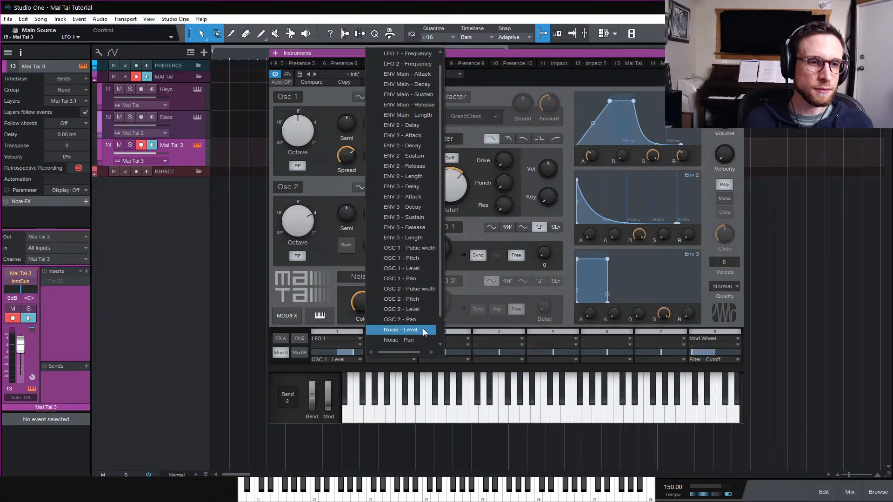
click(423, 329)
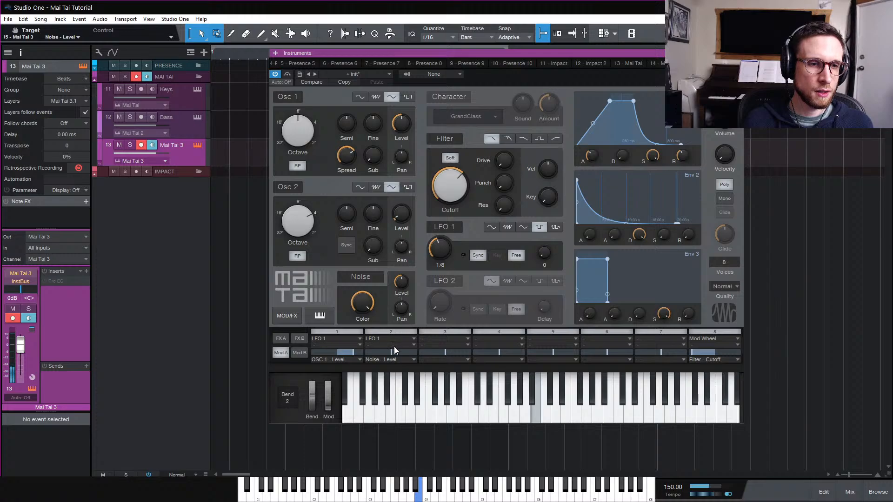
drag(394, 347, 406, 356)
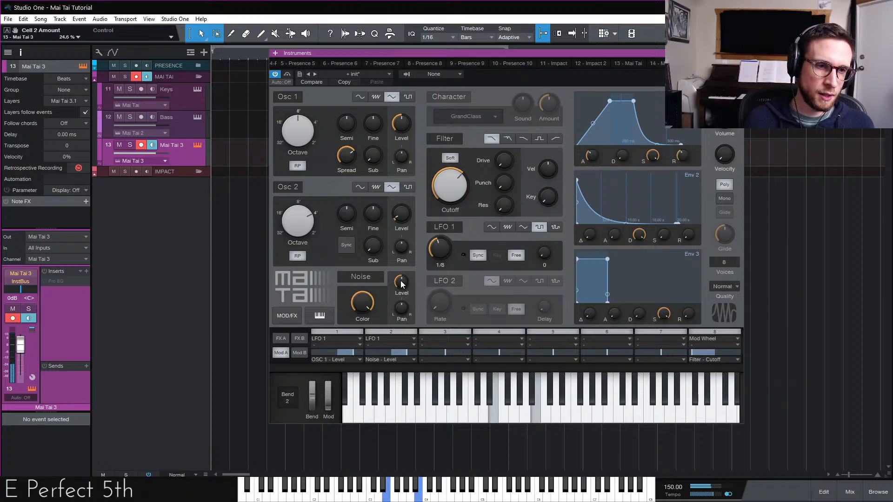
Turn the noise level down, set slot 2's amount to about 7.4%, and assign the mod wheel as its control
drag(402, 285, 402, 324)
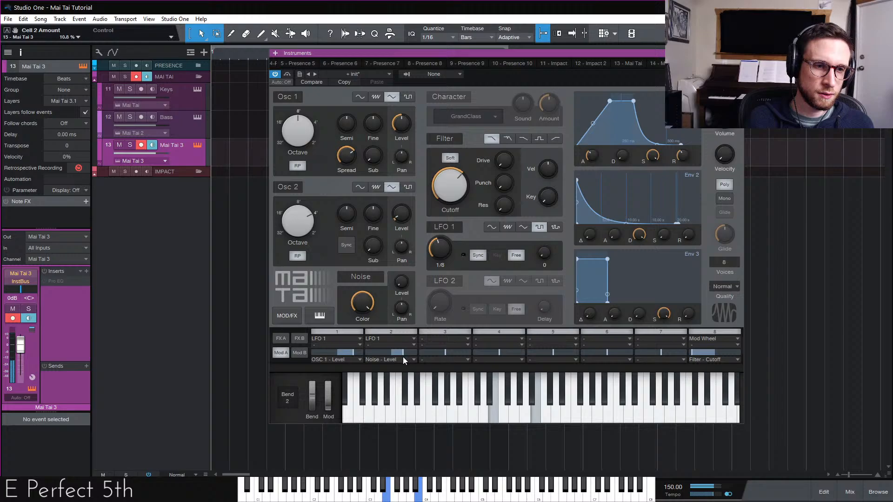
drag(402, 358, 401, 358)
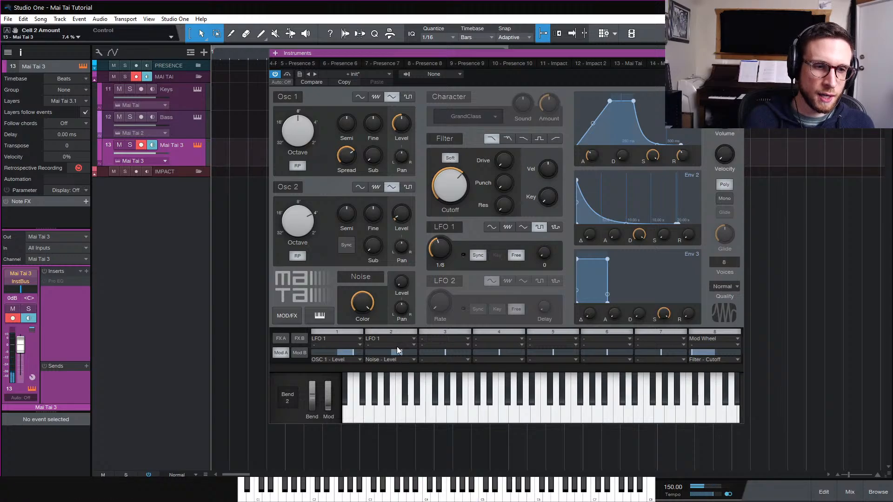
click(397, 347)
click(412, 376)
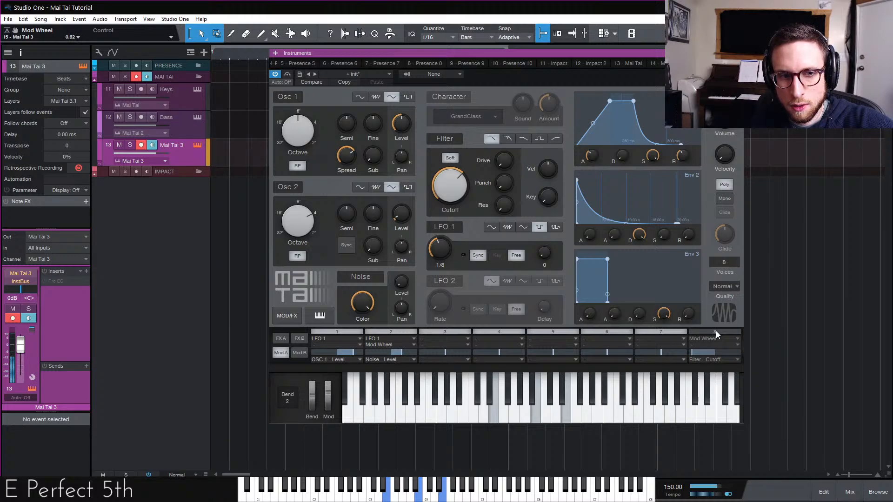
In modulation slot 3, route LFO 2 to Noise - Pan
click(465, 339)
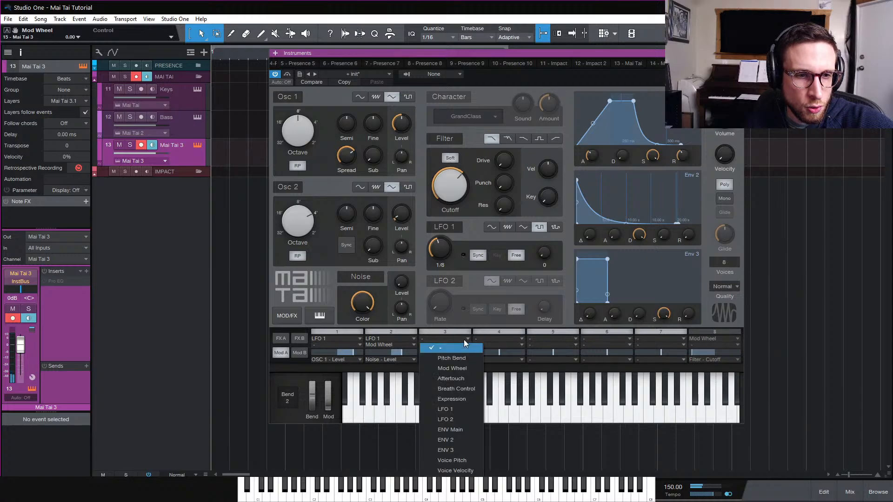
click(471, 409)
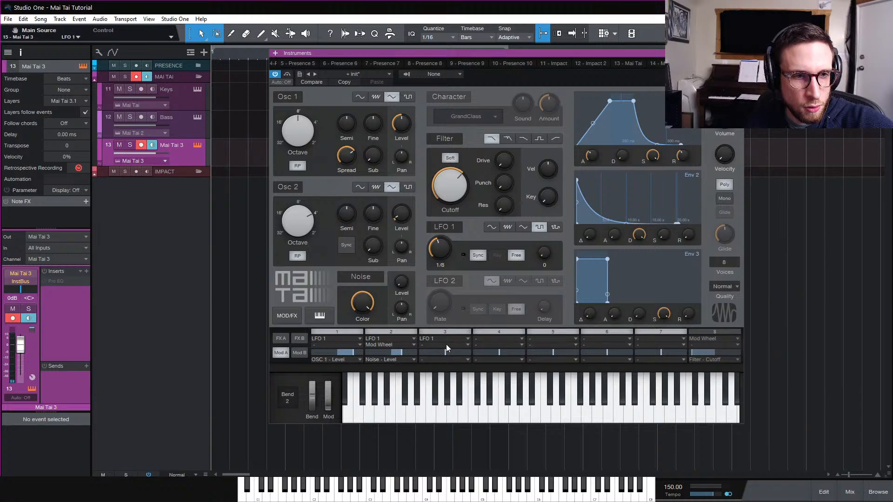
click(445, 345)
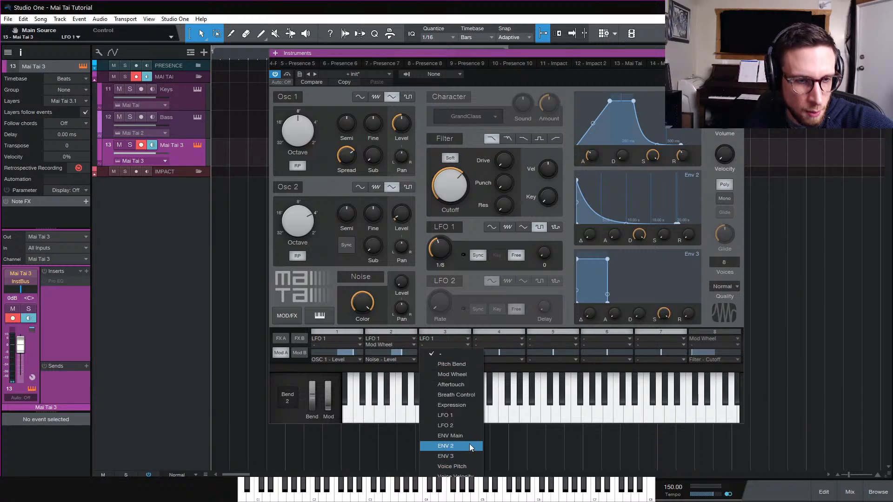
click(464, 359)
click(459, 359)
scroll(465, 325, down, 1)
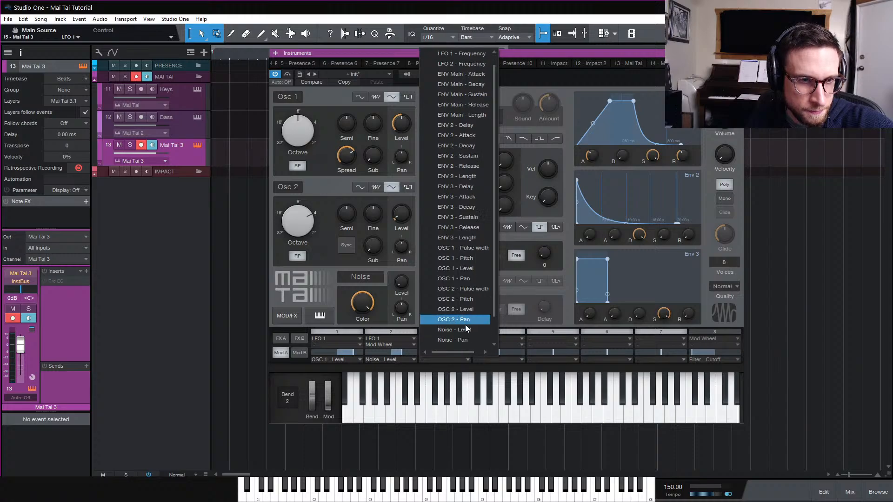
click(464, 341)
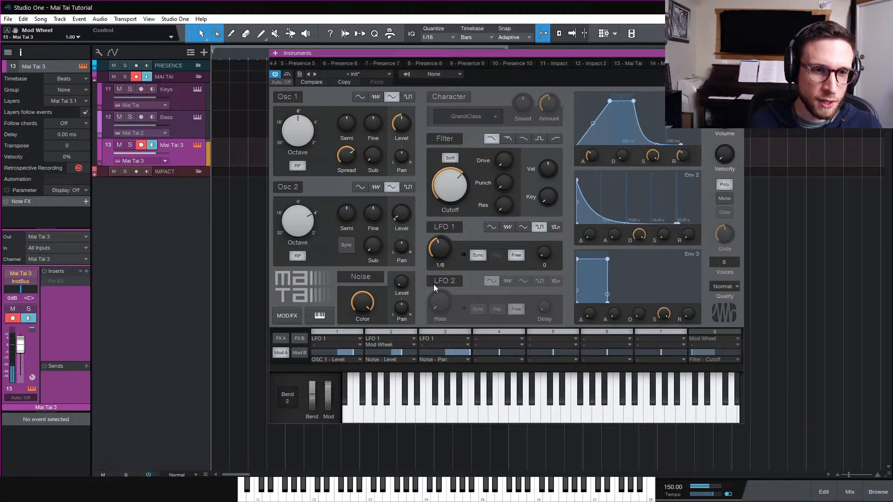
click(453, 340)
click(462, 419)
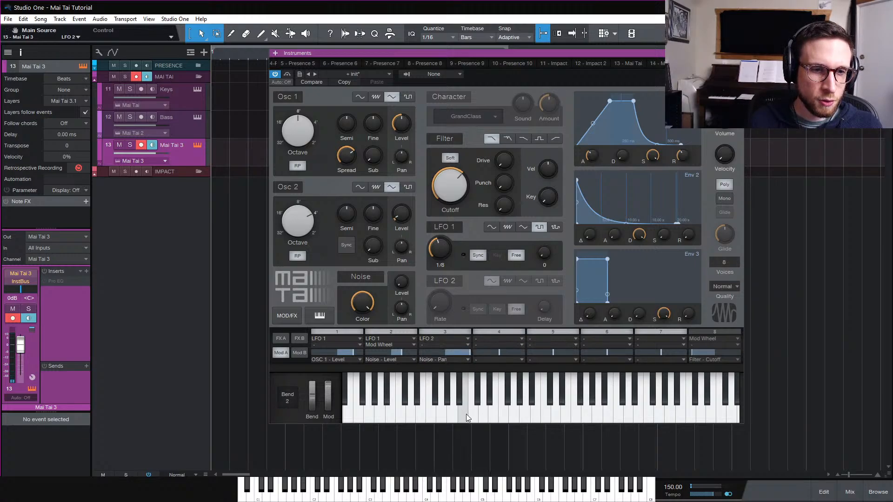
Activate LFO 2 as a tempo-synced square wave at 1/16 with its delay at 0
click(451, 281)
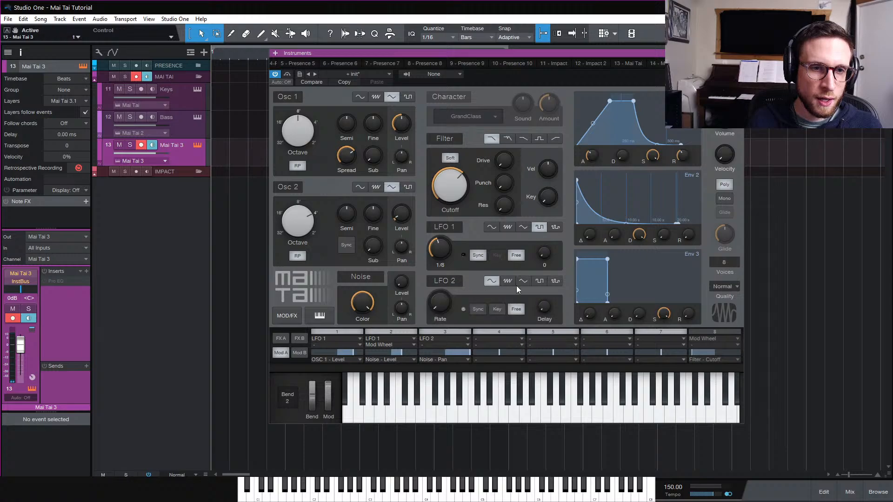
click(538, 281)
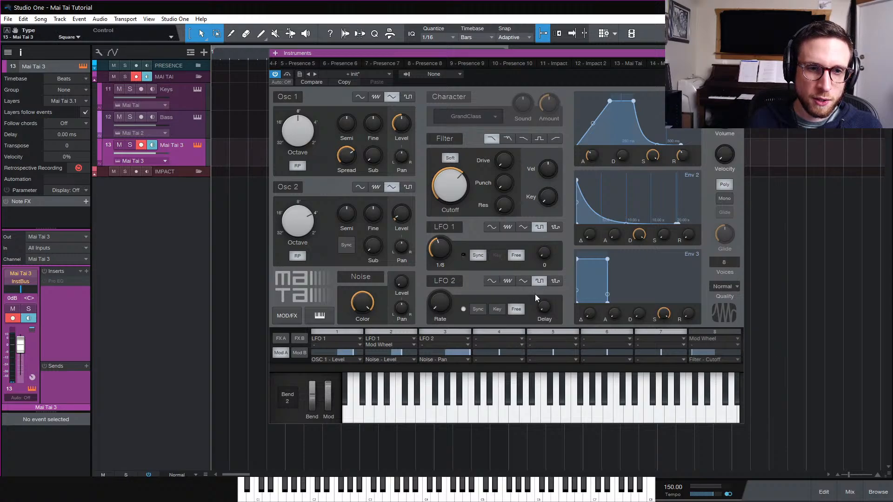
click(485, 309)
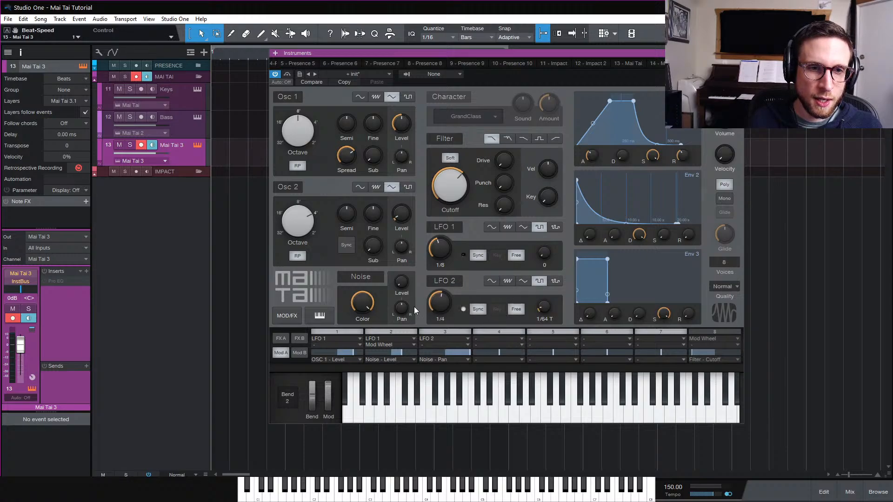
drag(437, 301, 439, 330)
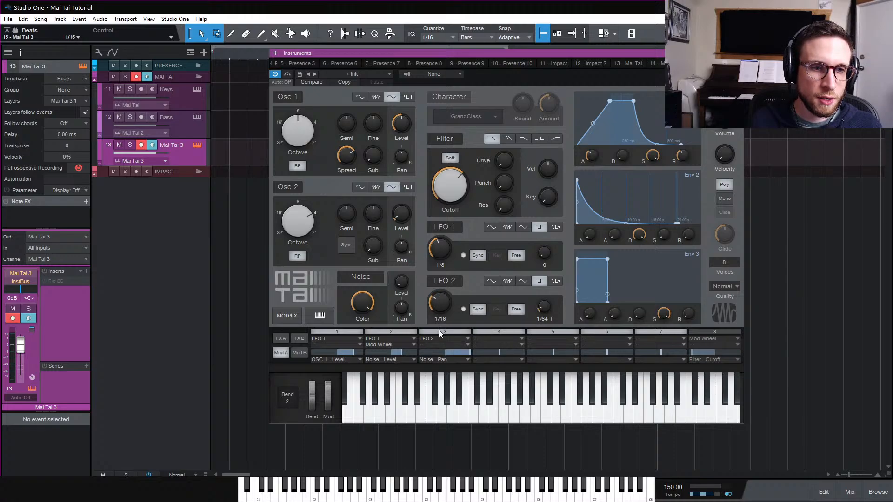
click(288, 191)
click(295, 101)
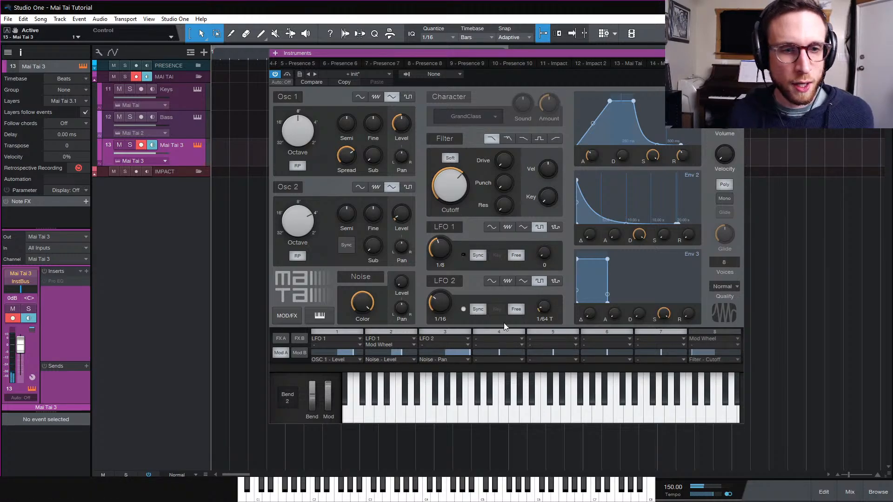
drag(545, 307, 579, 364)
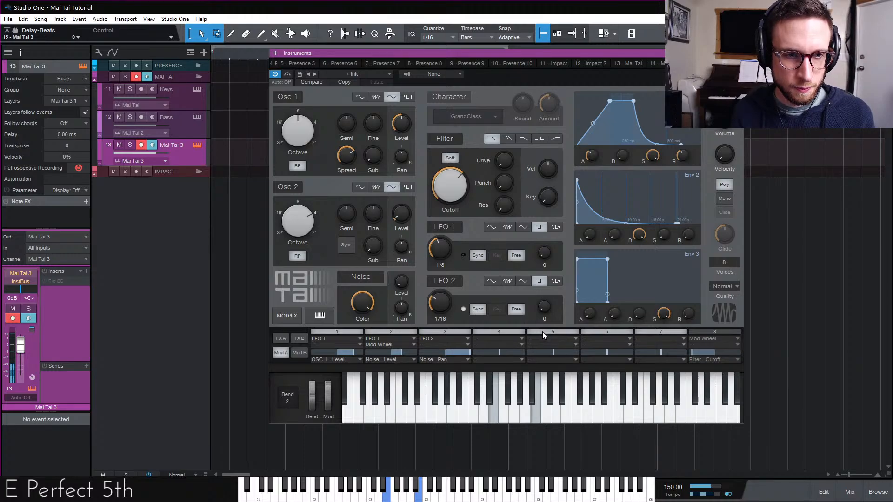
Assign the mod wheel as the control for modulation slot 3
click(447, 345)
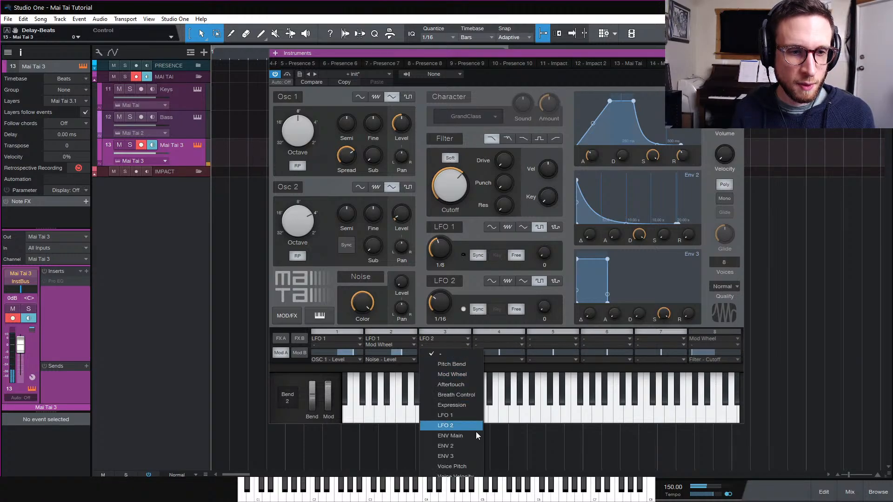
click(465, 376)
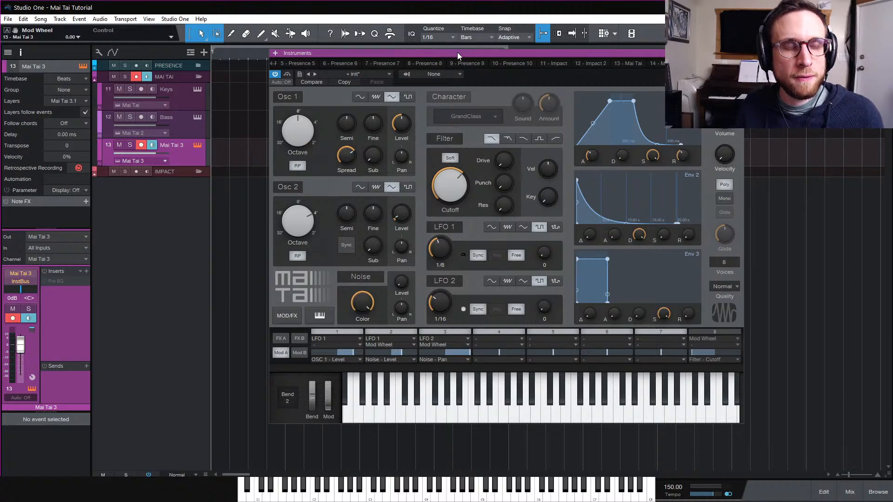
drag(457, 52, 456, 45)
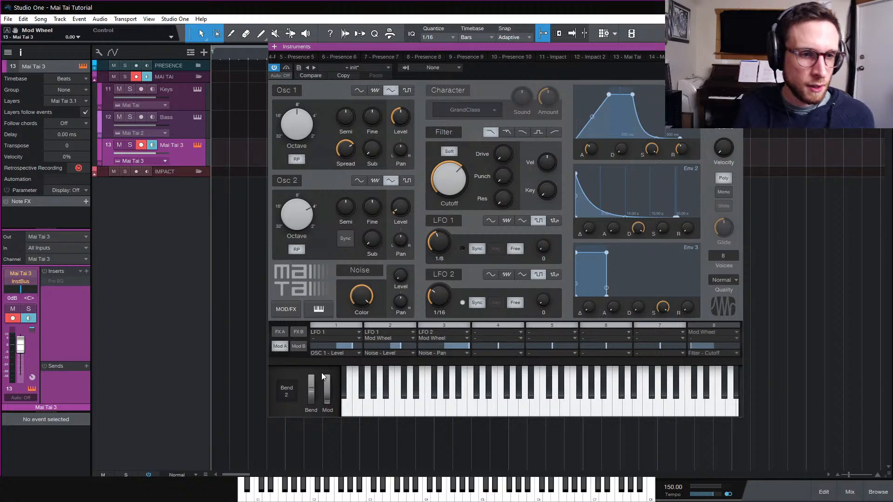
Show effects page A and activate the Character module
click(295, 332)
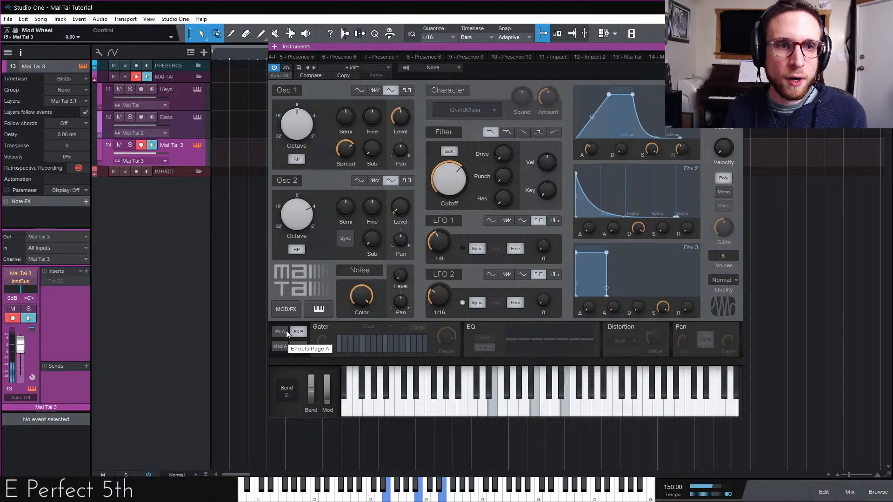
click(285, 332)
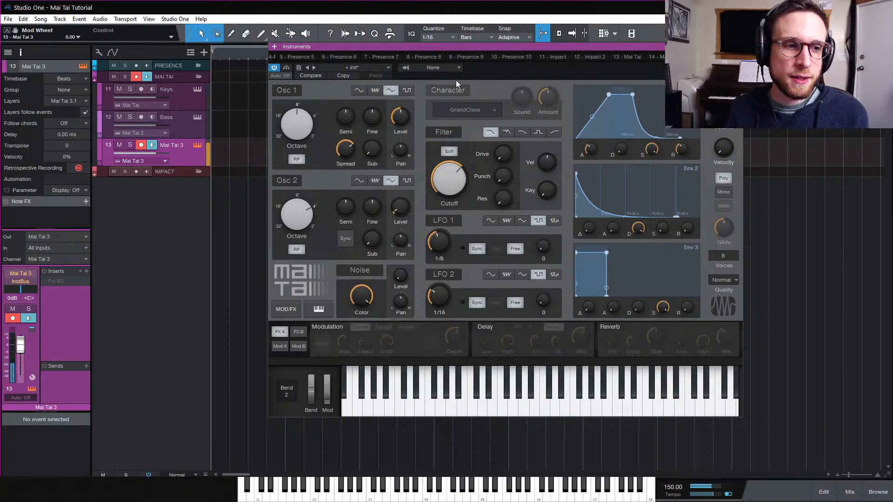
click(453, 90)
Try the Ardency, Bassmoderator and CharacterSaw character models, adjusting the Sound knob with each
click(490, 110)
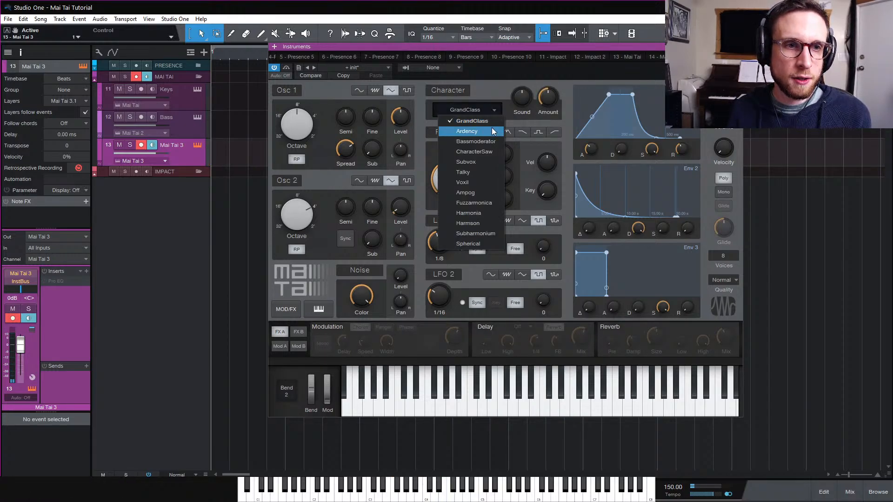
click(492, 128)
drag(518, 102, 528, 132)
click(487, 115)
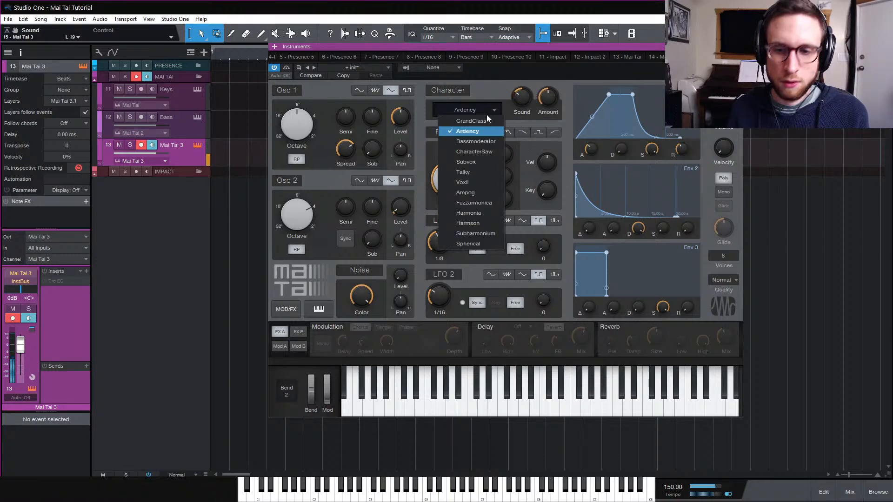
click(491, 143)
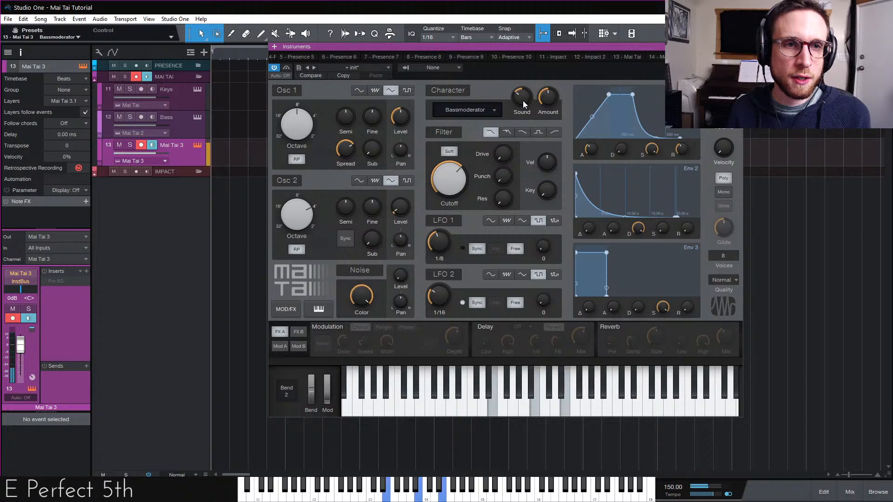
drag(522, 100, 526, 58)
click(493, 108)
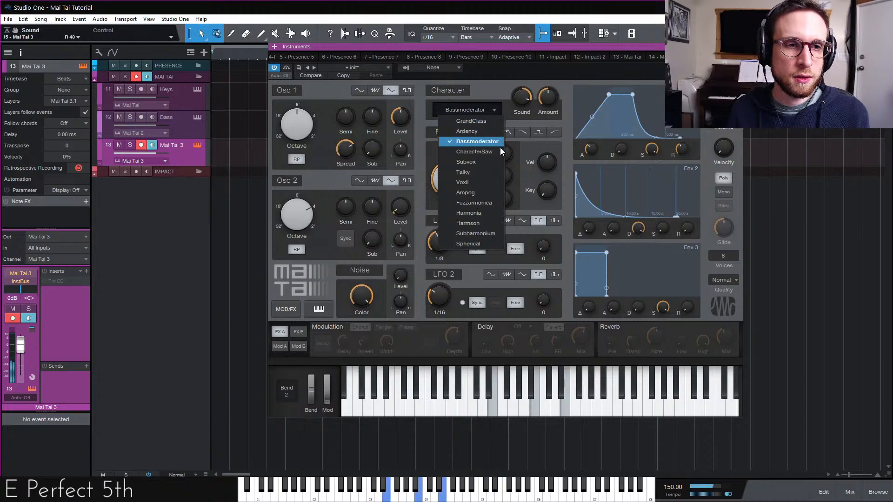
click(501, 154)
drag(516, 101, 530, 69)
Audition the Subvox, Voxil, Ampog and Fuzzarmonica character models, settling on Fuzzarmonica with Sound about R 33
click(491, 110)
click(498, 160)
click(494, 111)
click(490, 183)
click(494, 111)
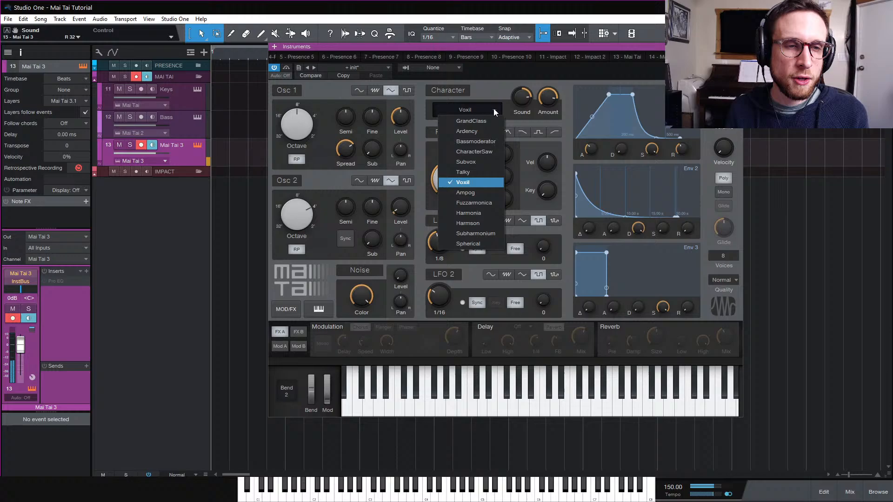
click(488, 196)
mouse_move(523, 100)
mouse_down()
mouse_move(524, 176)
mouse_move(525, 99)
mouse_up()
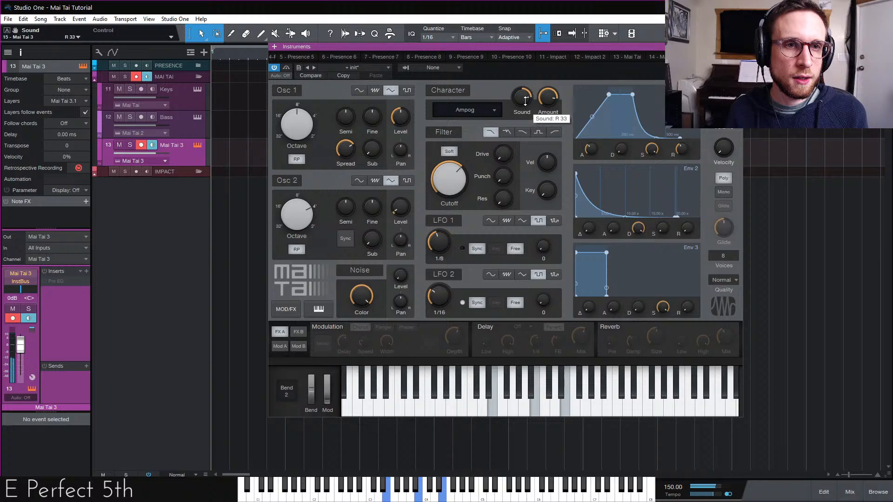
click(484, 110)
click(493, 203)
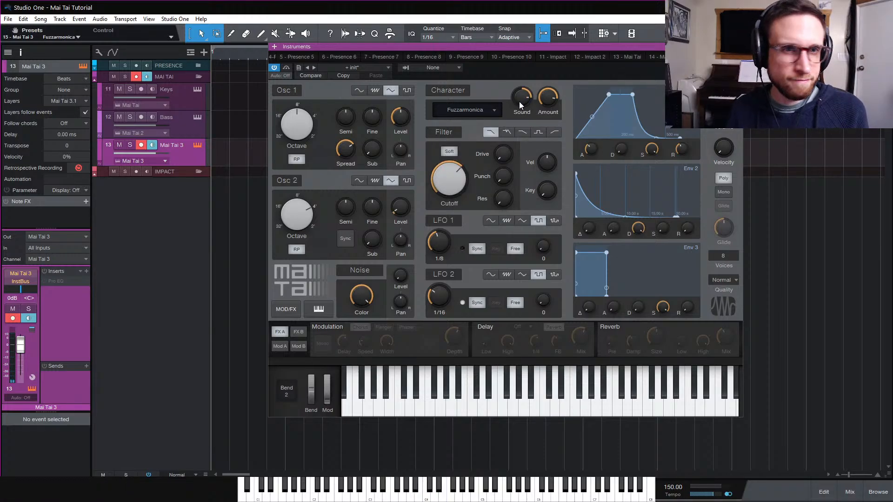
Set the Character amount to about 28% and compare the sound with the module bypassed
drag(523, 104, 556, 156)
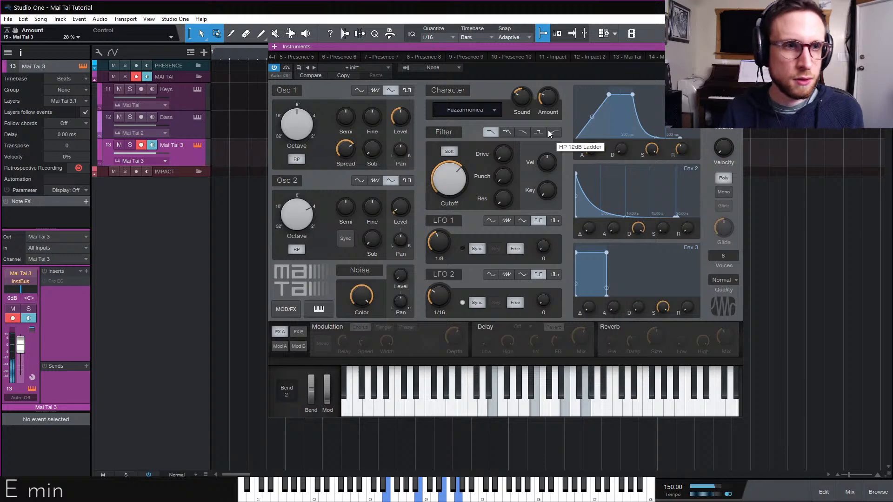
click(454, 90)
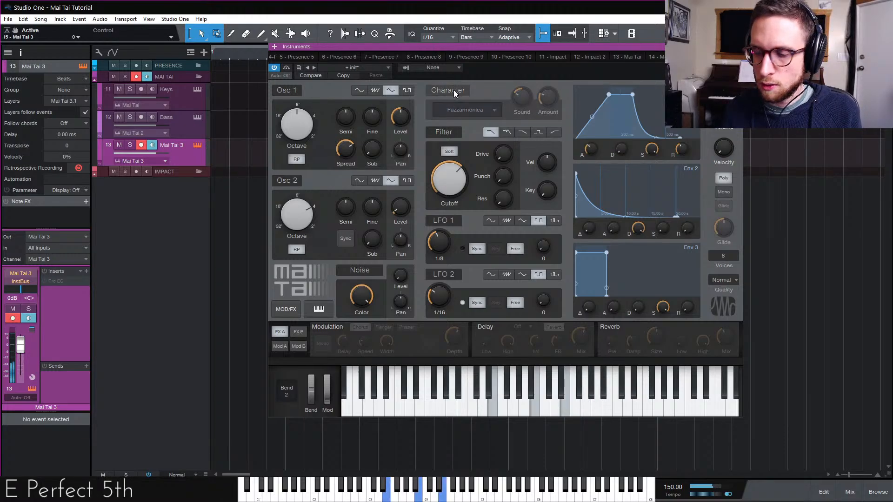
click(454, 90)
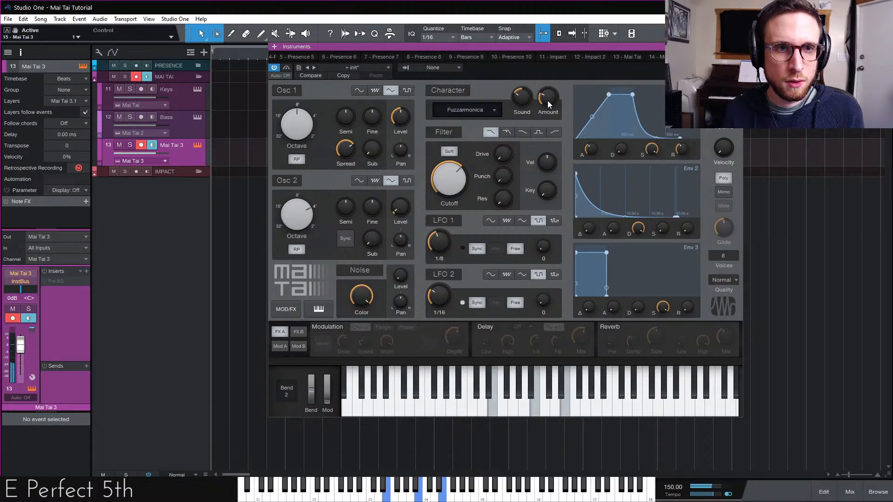
Bypass and re-enable the Character module, then set its Amount to about 26%
click(454, 91)
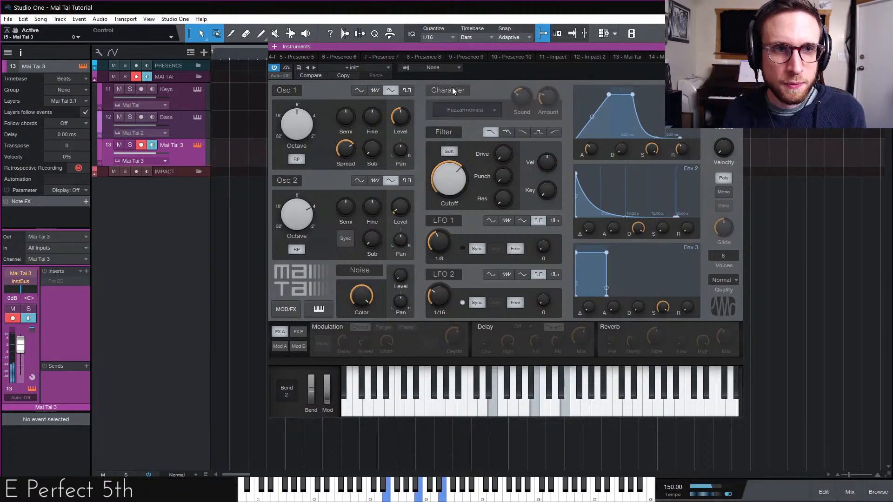
click(453, 90)
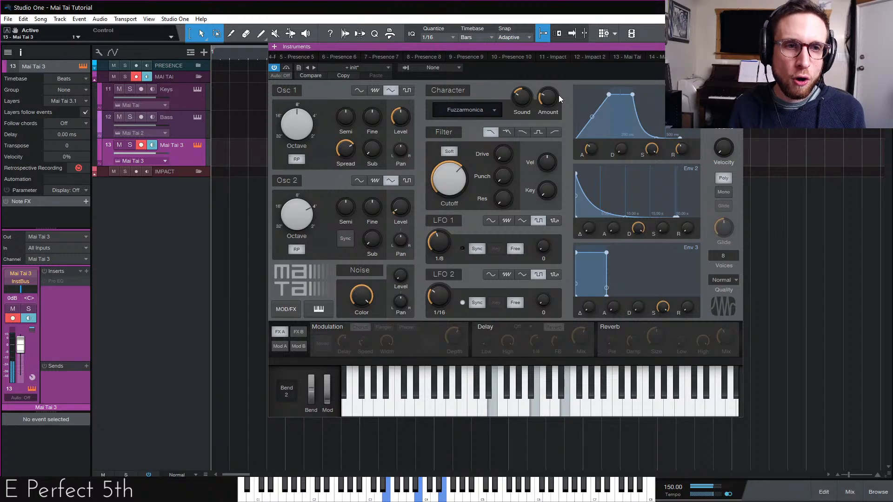
mouse_move(551, 99)
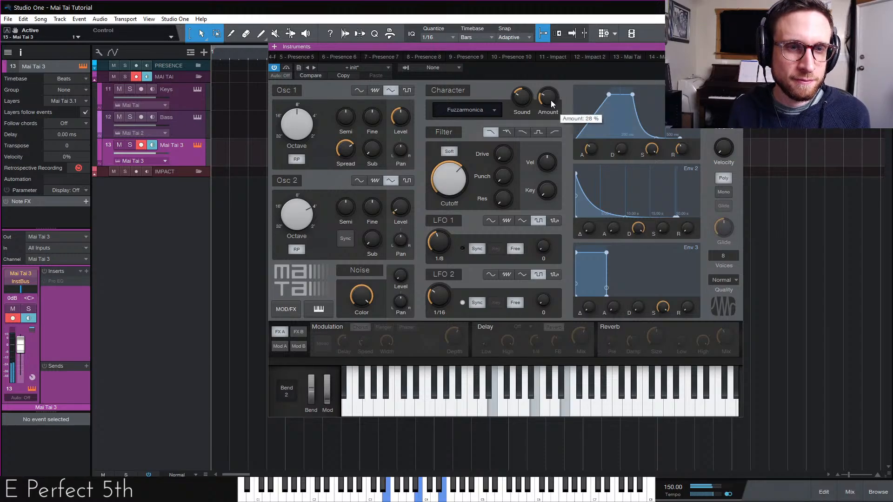
drag(550, 98, 551, 99)
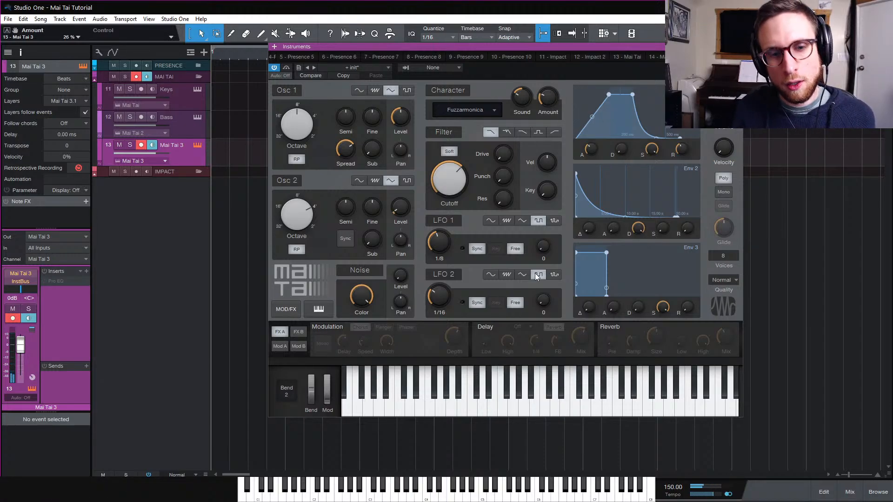
Route ENV 2 to Character - Sound in modulation slot 4 with a positive amount, and set Env 2's decay to about 2.52 s
click(280, 346)
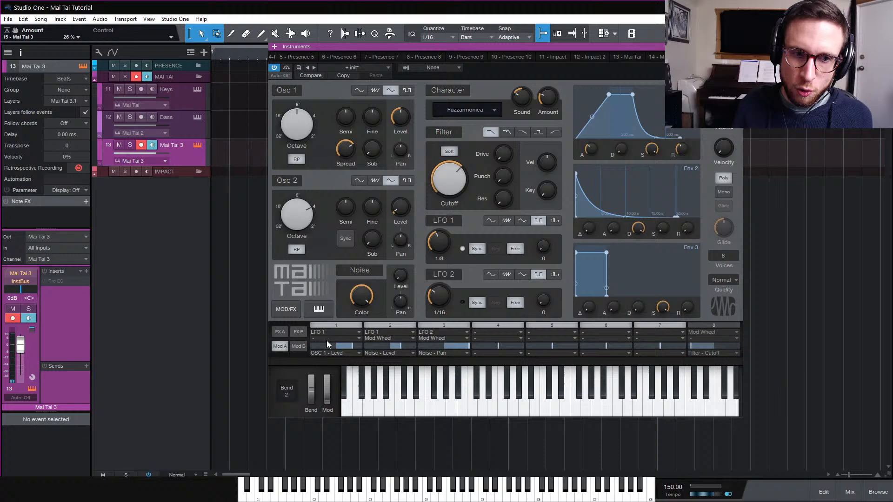
click(503, 352)
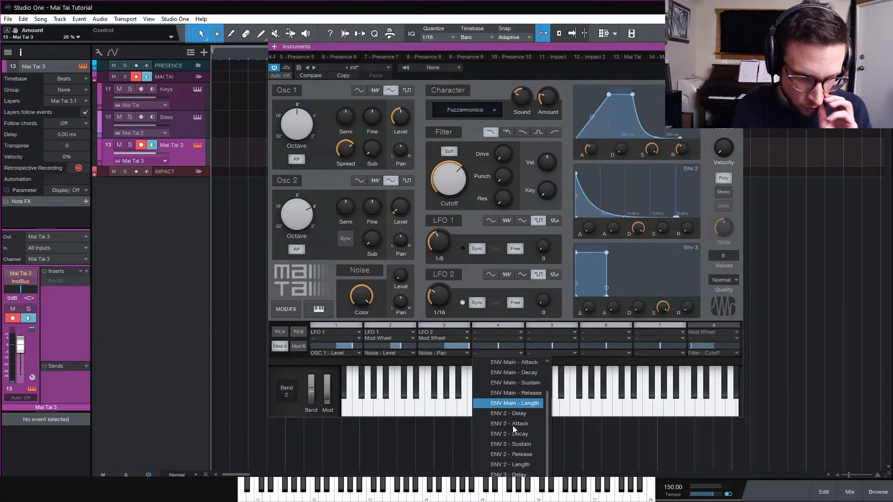
scroll(513, 425, down, 1)
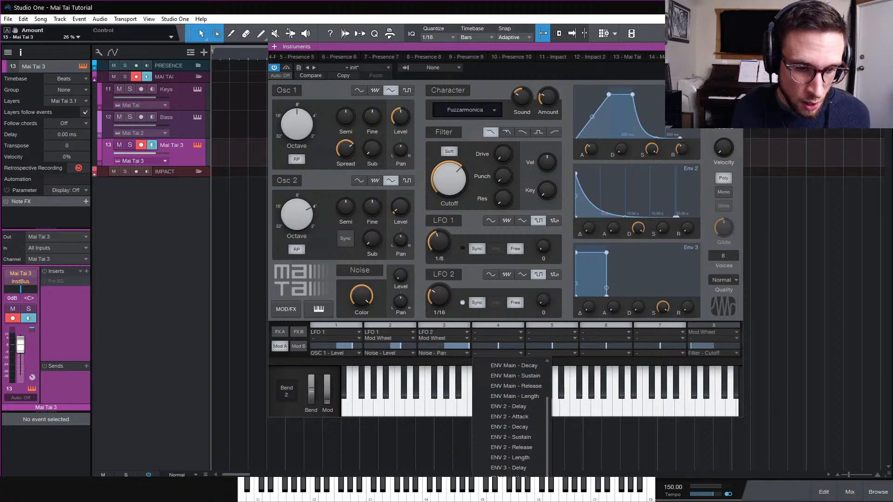
click(512, 365)
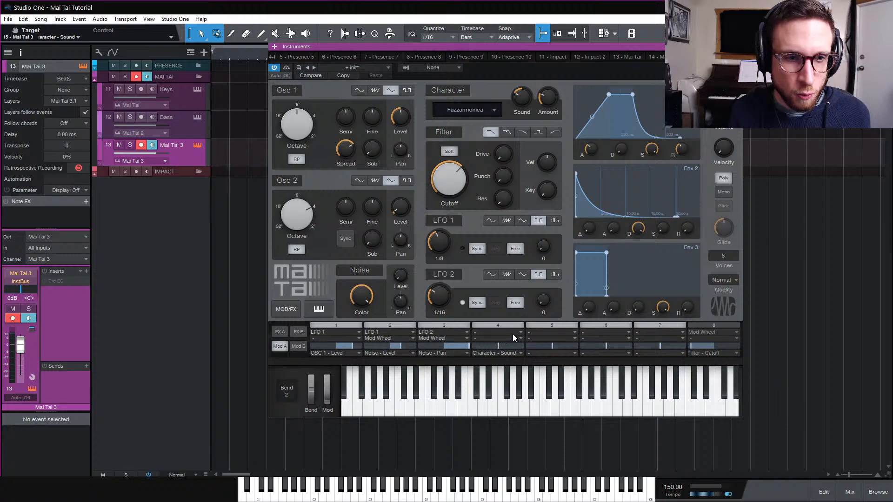
click(512, 332)
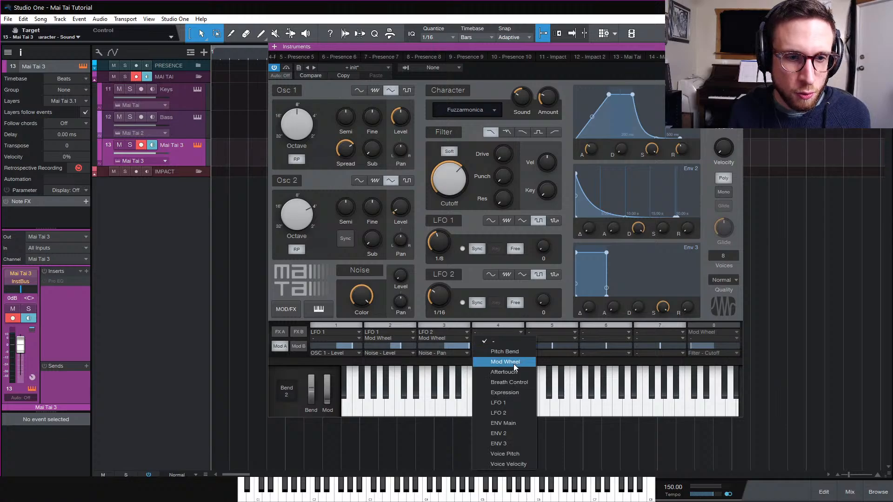
click(522, 435)
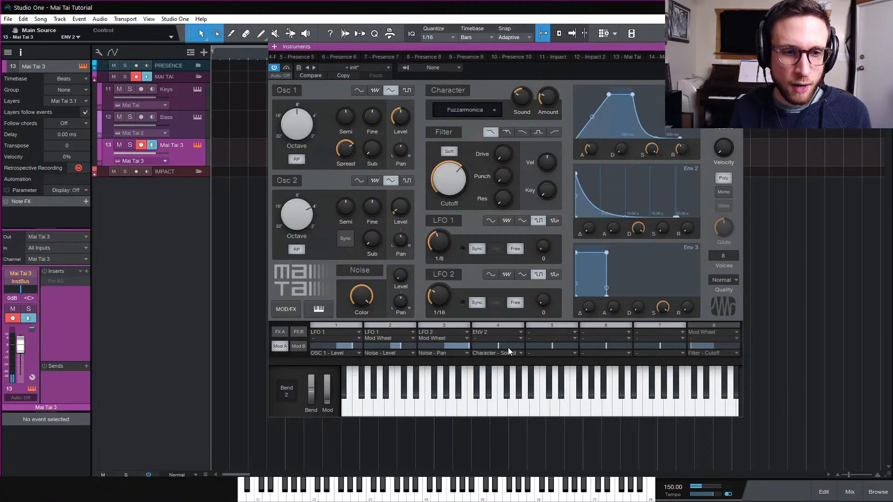
drag(508, 349, 521, 347)
drag(638, 229, 641, 266)
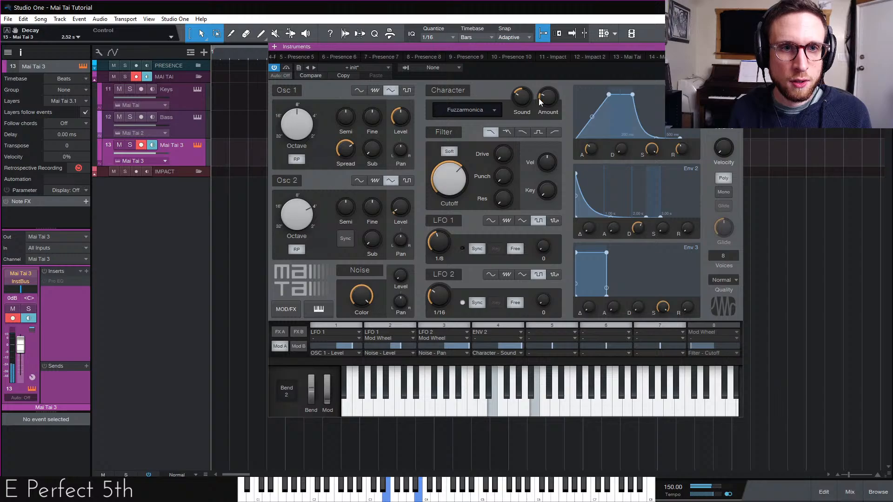
Disable the ENV 2 modulation slot and set the Character Amount to about 15%, returning to effects page A
drag(540, 102, 543, 93)
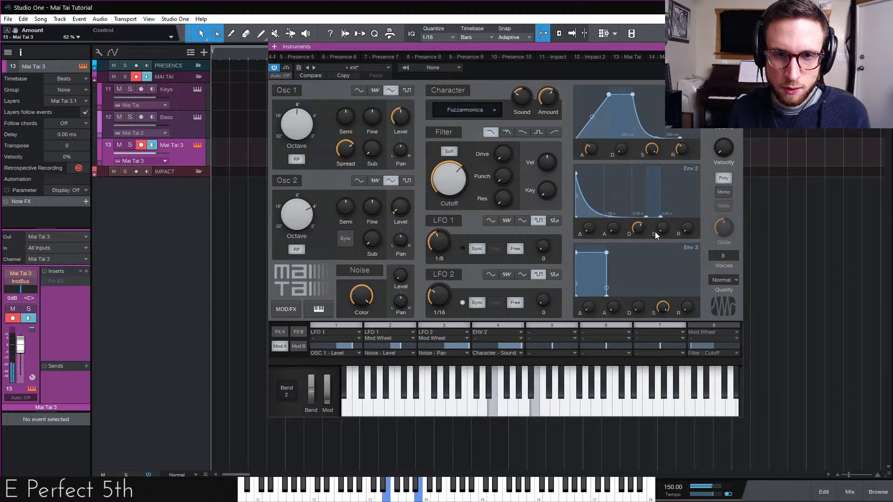
click(494, 325)
drag(548, 97, 549, 146)
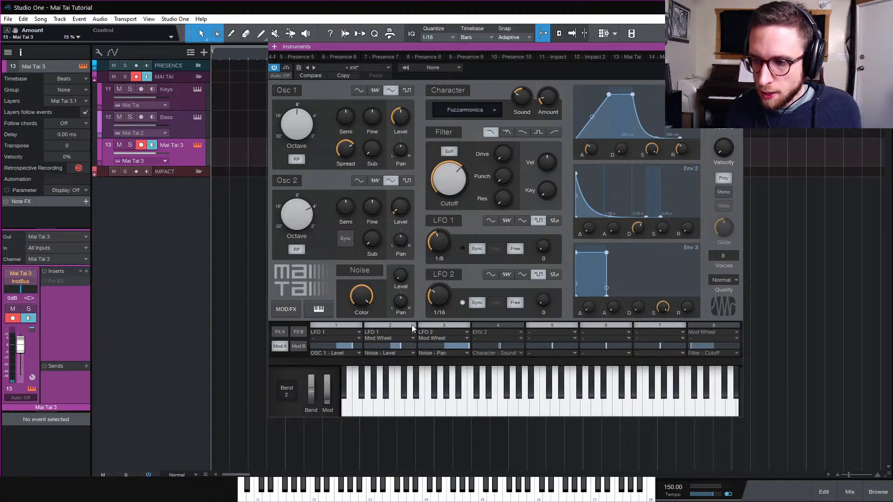
click(298, 347)
click(285, 334)
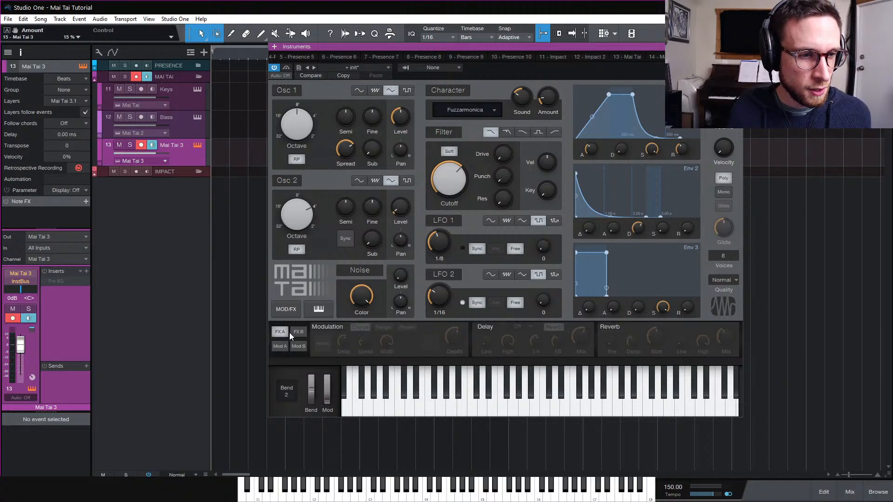
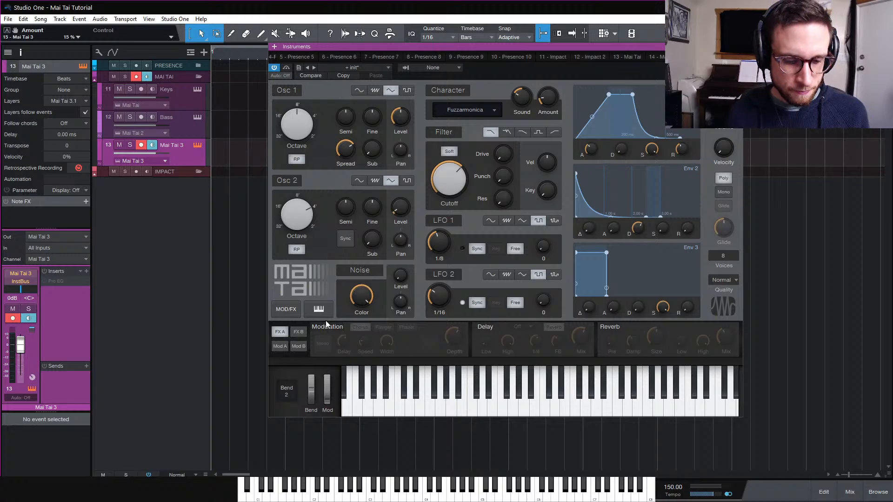
Enable the Reverb and set its Size to about 1.79 s, High attenuation to 0% and Mix to about 36%
click(618, 328)
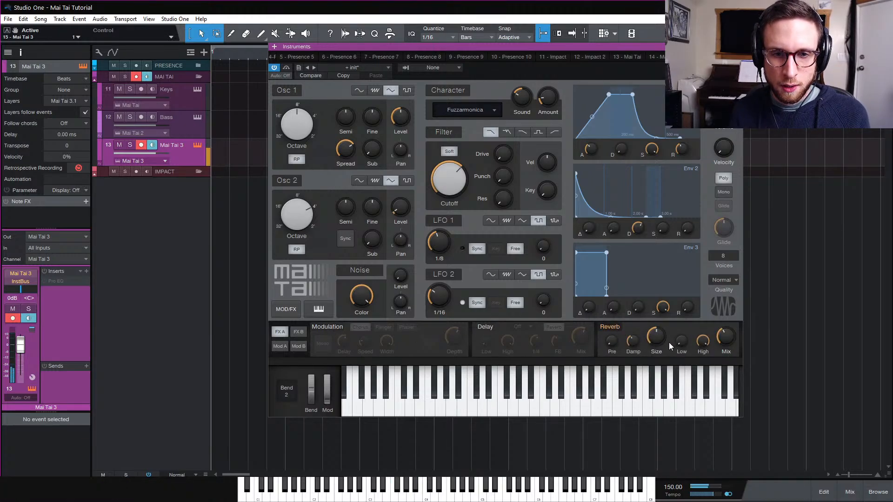
drag(660, 340, 659, 330)
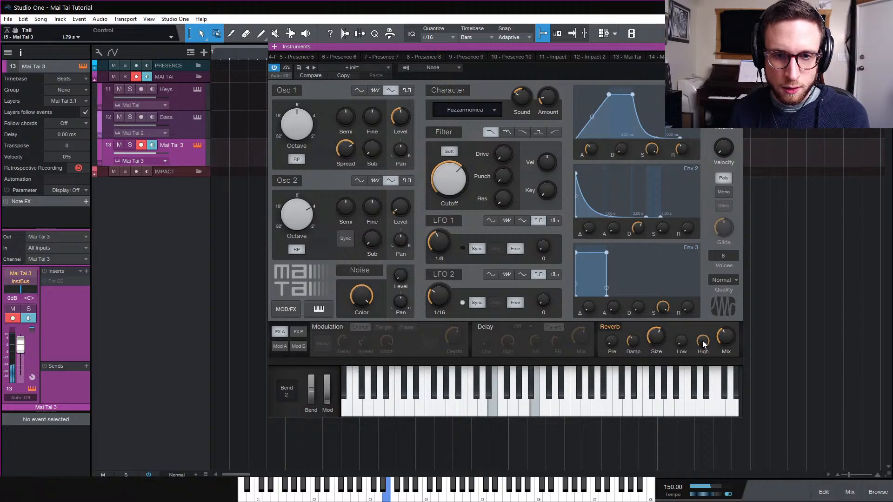
drag(703, 347, 714, 461)
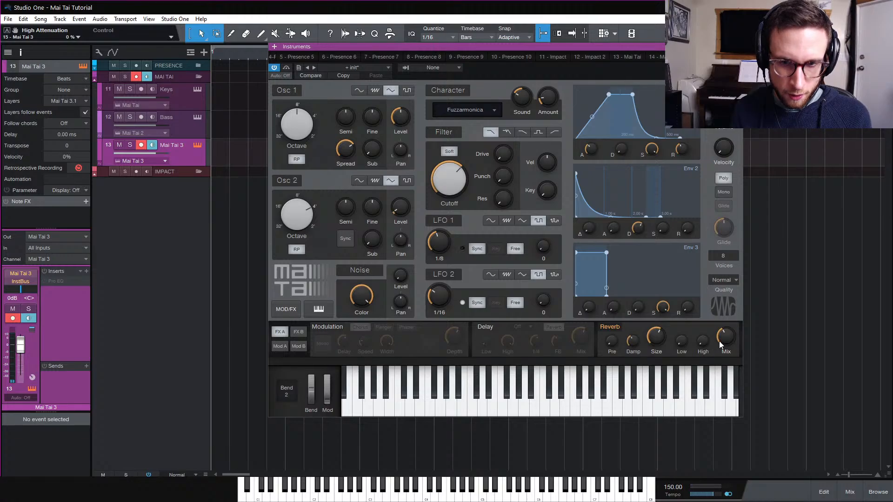
mouse_move(722, 340)
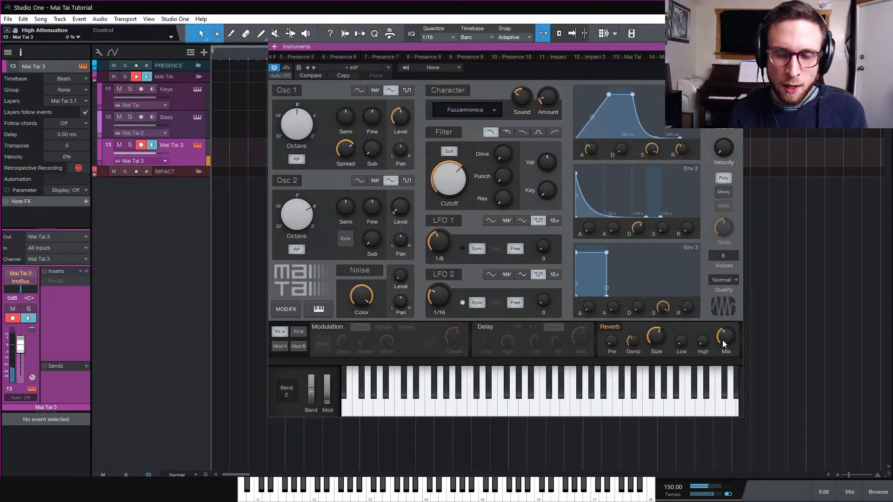
drag(722, 339, 725, 331)
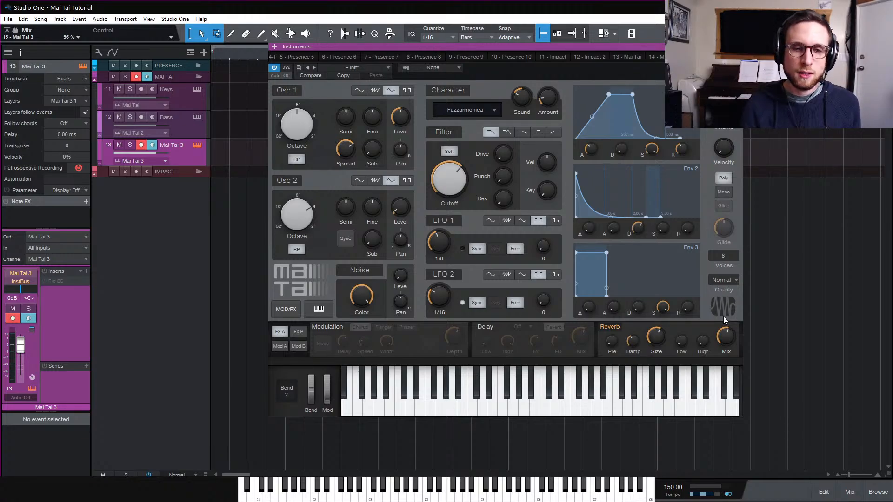
Set the pitch bend range to 12
drag(614, 341, 617, 352)
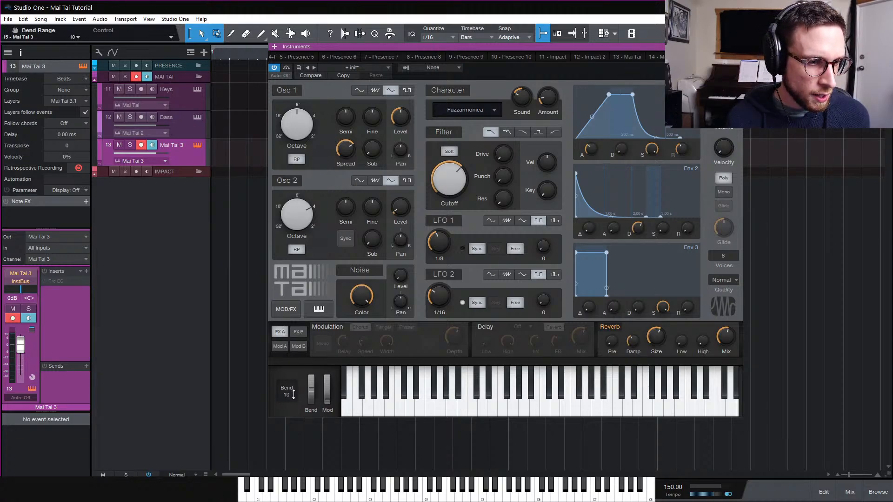
scroll(294, 394, up, 4)
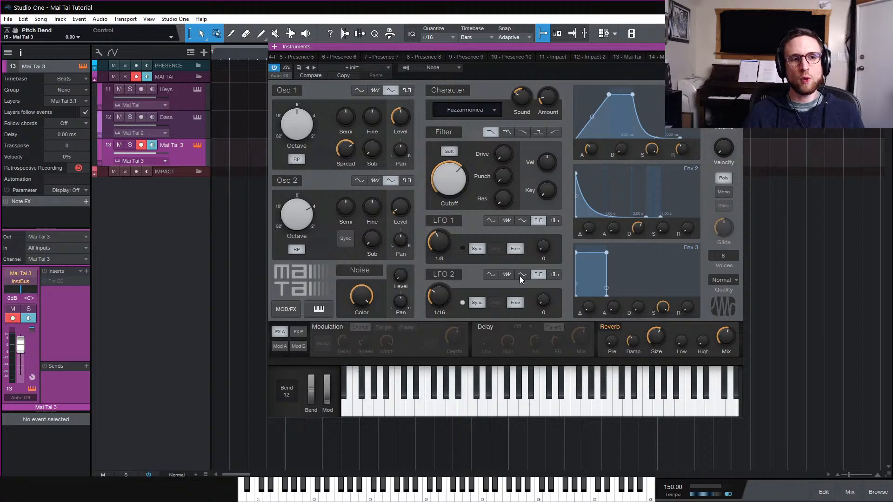
Enable the Chorus modulation effect, comparing it with the effect bypassed, and set its Depth to about 76%
click(328, 329)
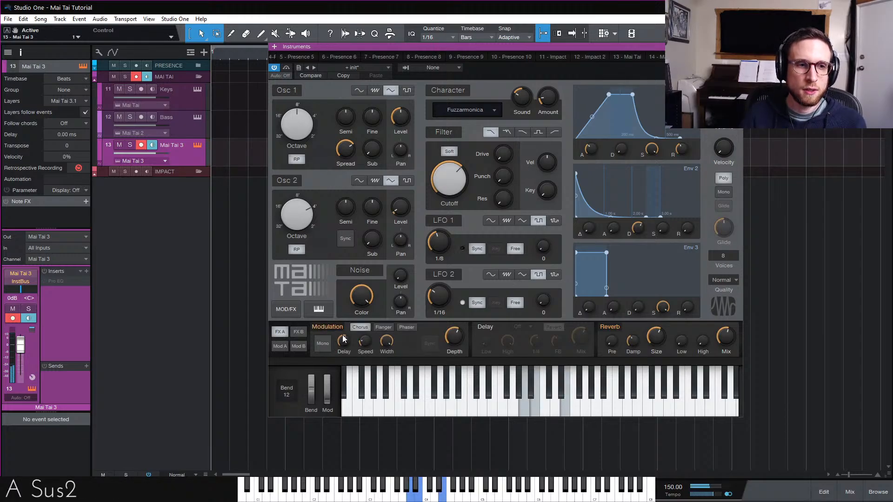
click(330, 326)
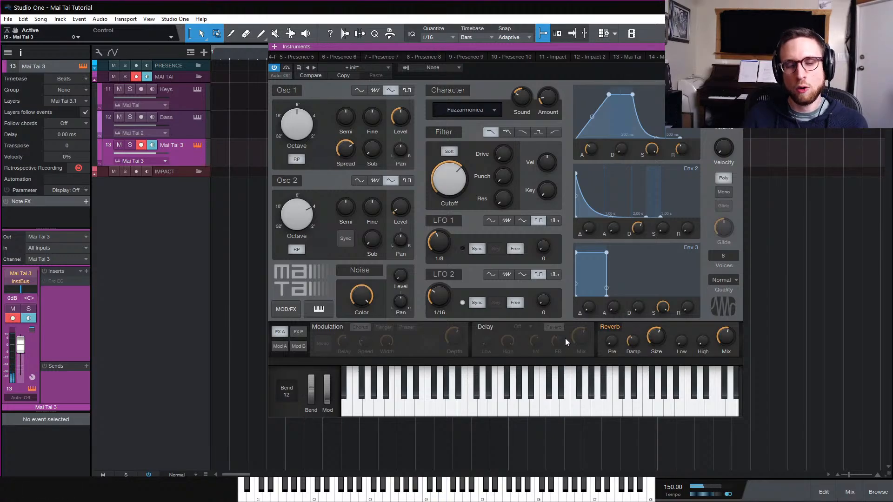
click(318, 328)
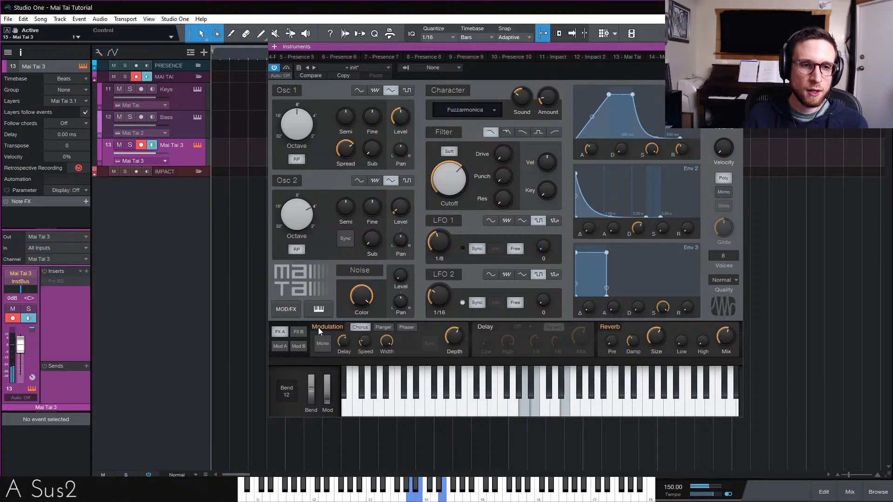
mouse_move(454, 340)
mouse_down()
mouse_move(456, 300)
mouse_move(455, 356)
mouse_up()
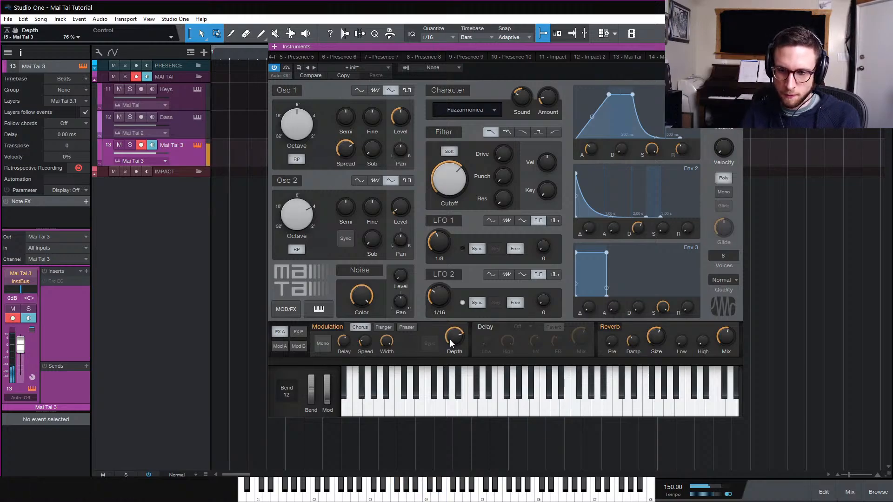
mouse_move(450, 340)
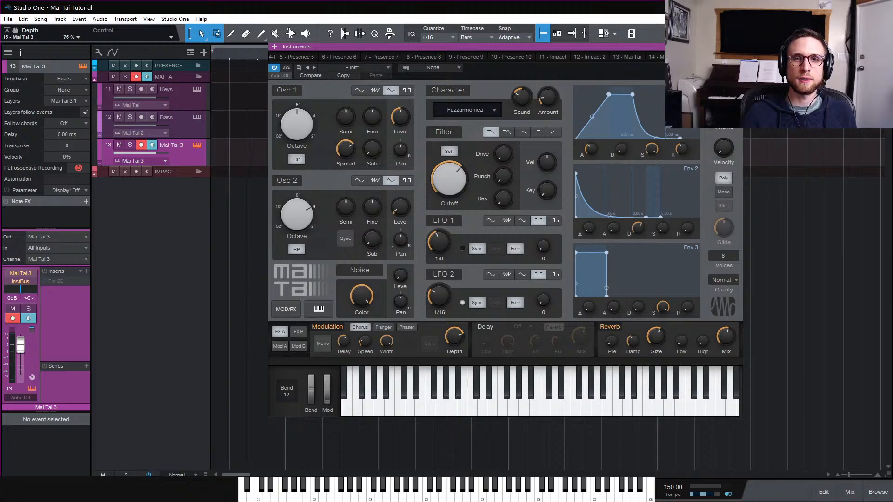
Close the instrument editor and rename the Mai Tai 3 track to Pad
click(738, 46)
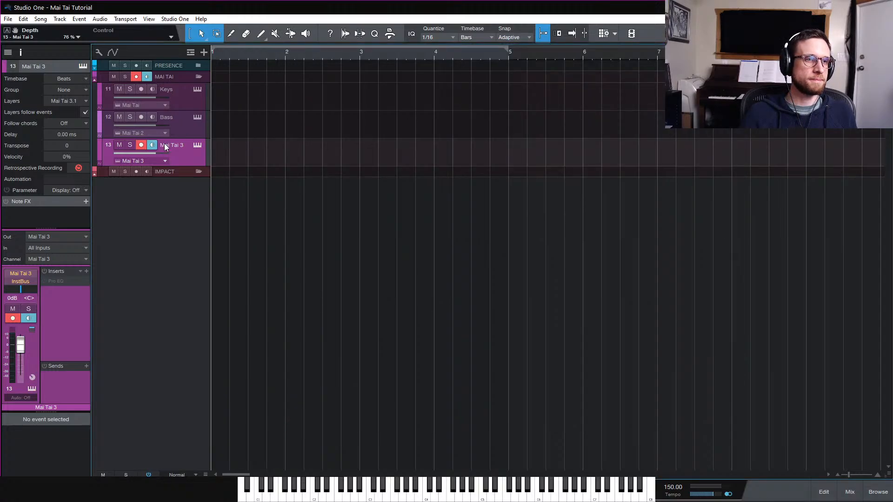
text(Pad)
key(Return)
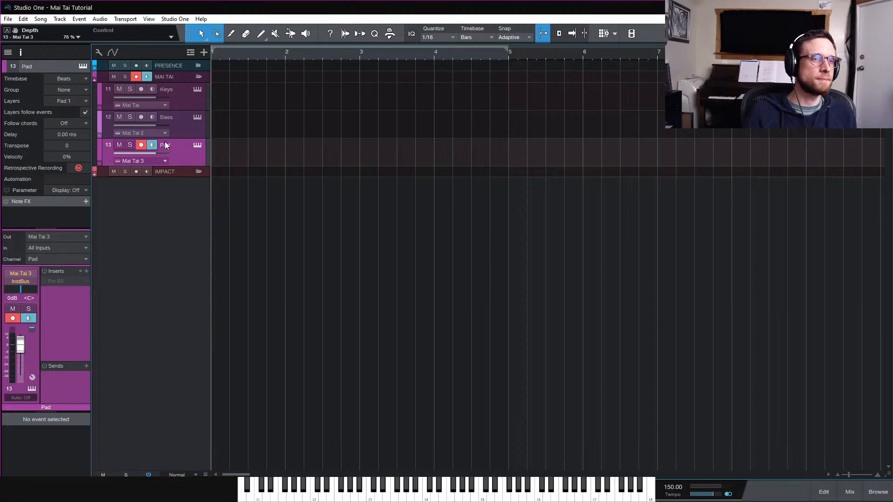
Show the track list and briefly open the mixer console
click(21, 54)
click(22, 54)
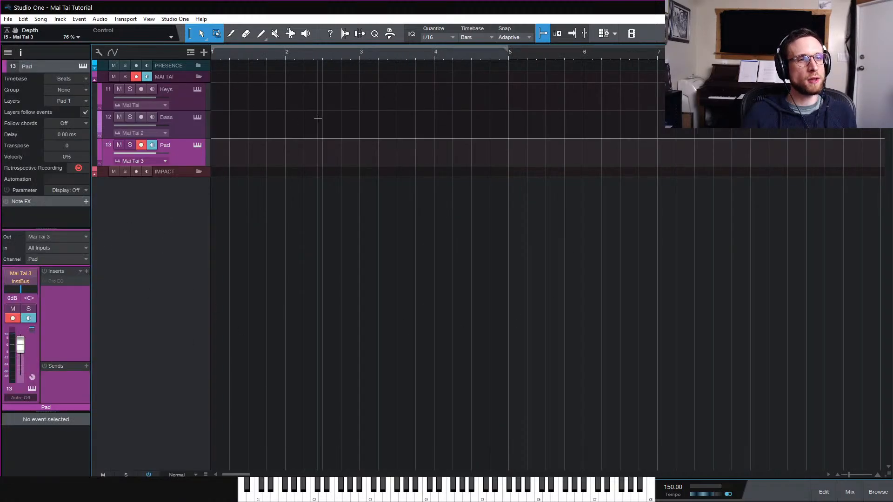
click(8, 54)
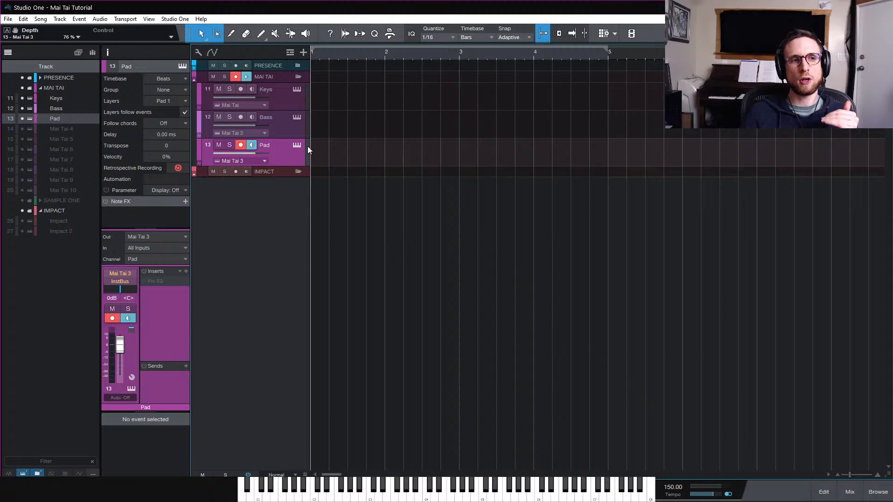
click(850, 491)
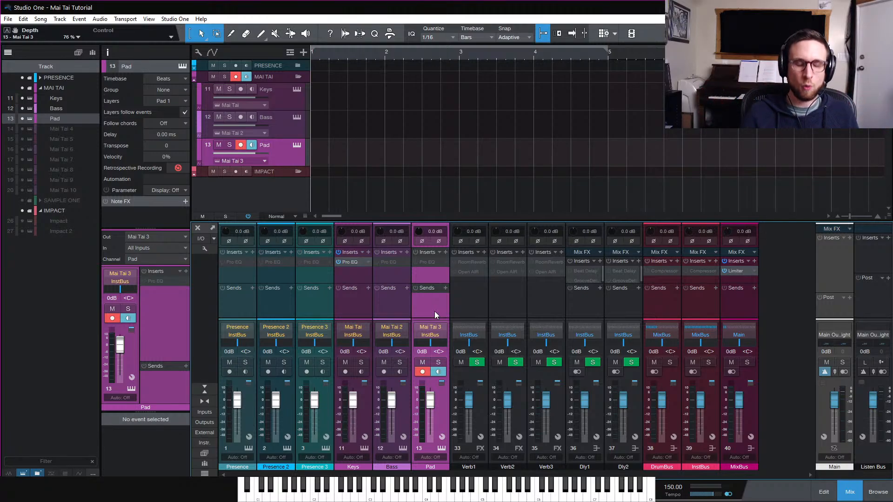
click(849, 492)
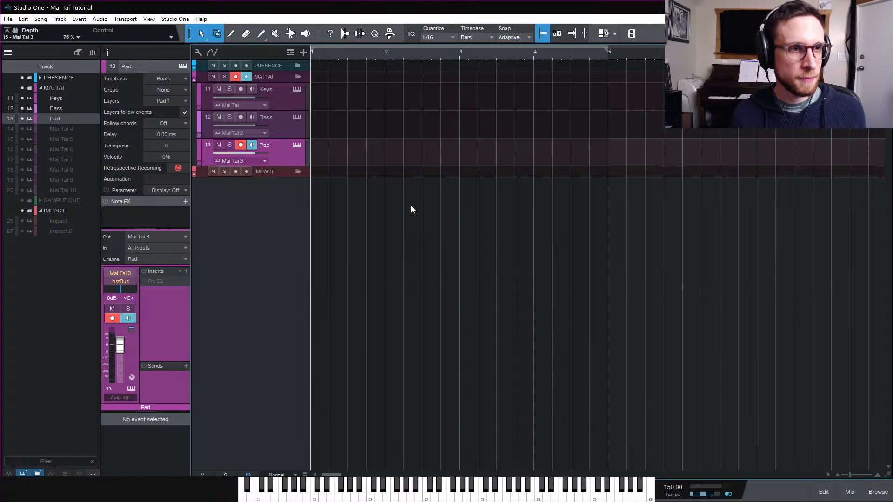
Show the hidden Mai Tai 4 track and enable it
click(22, 129)
click(304, 179)
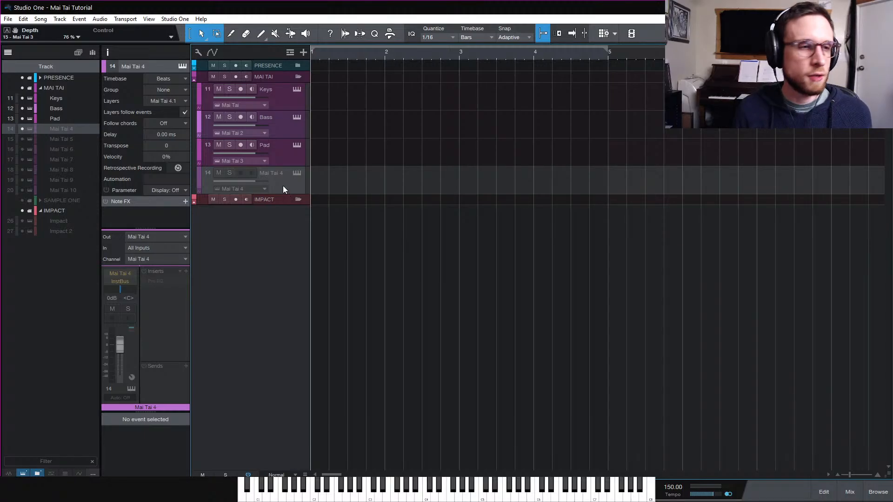
right_click(284, 187)
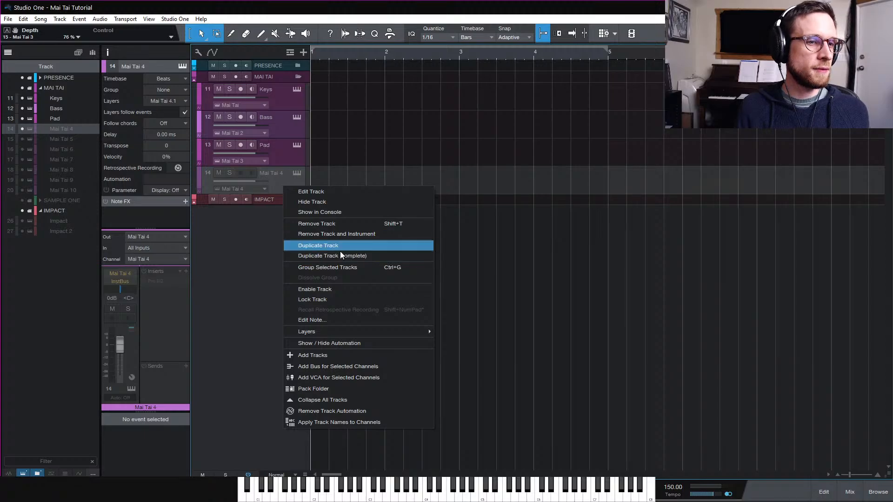
click(348, 289)
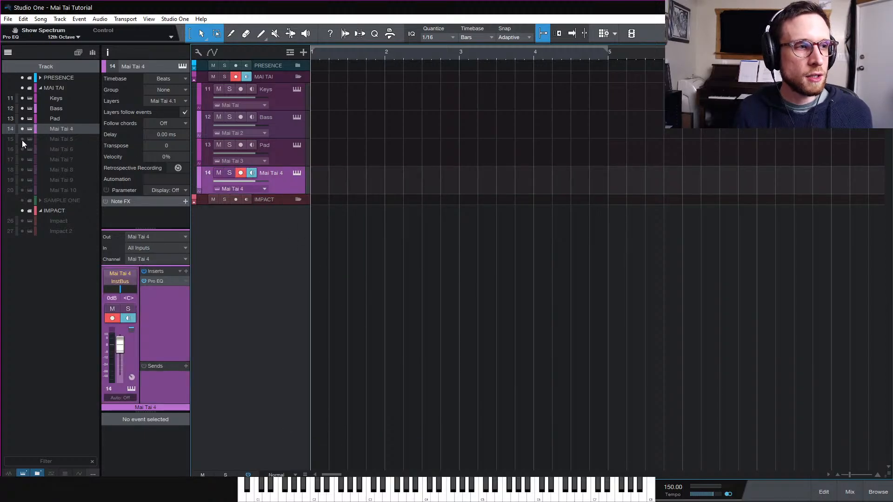
drag(22, 139, 24, 179)
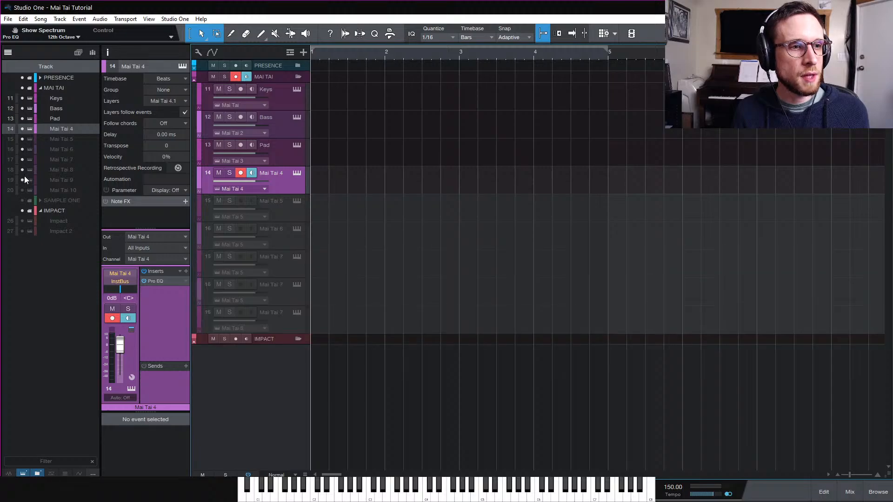
click(294, 217)
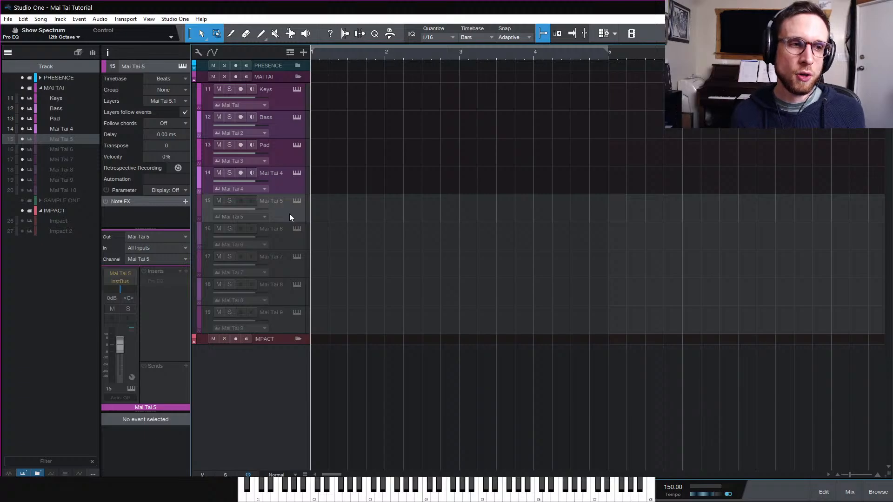
right_click(291, 214)
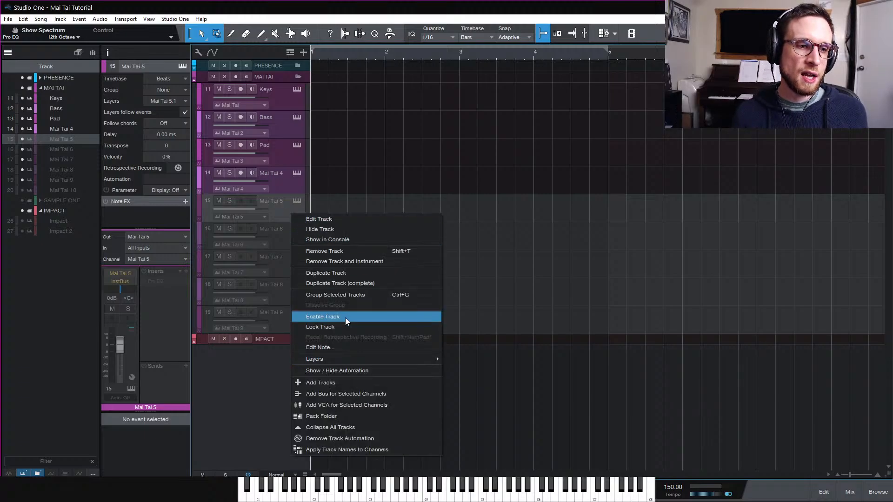
click(274, 205)
drag(22, 149, 23, 179)
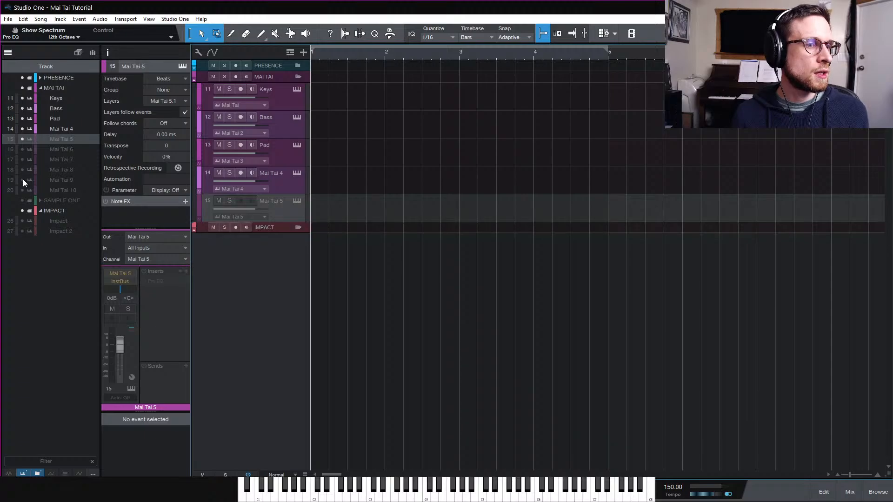
click(22, 139)
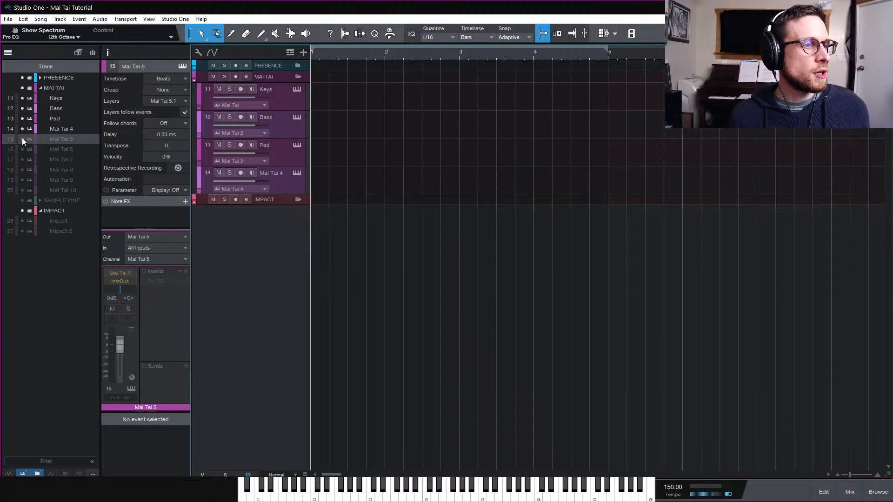
Open the Mai Tai 4 instrument editor and reposition its window
click(70, 130)
click(297, 174)
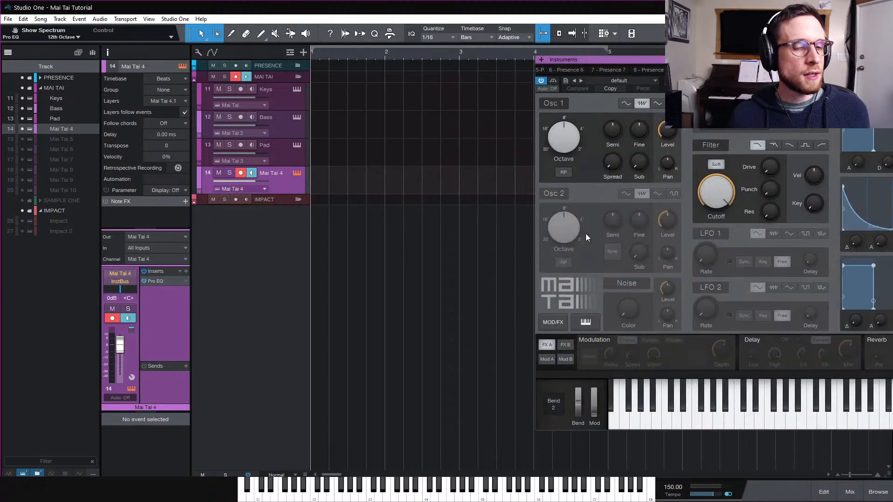
drag(780, 63, 588, 66)
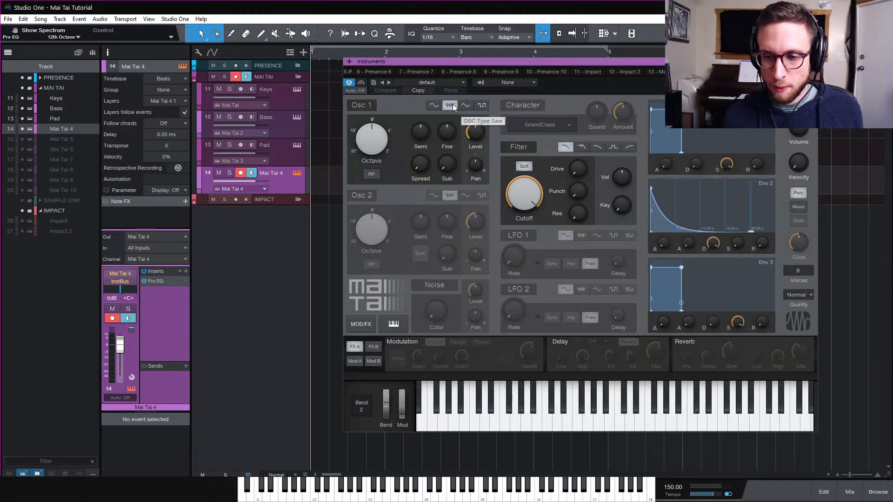
Switch Osc 1 to the pulse waveform and lower the master volume to about -12.4 dB
click(484, 106)
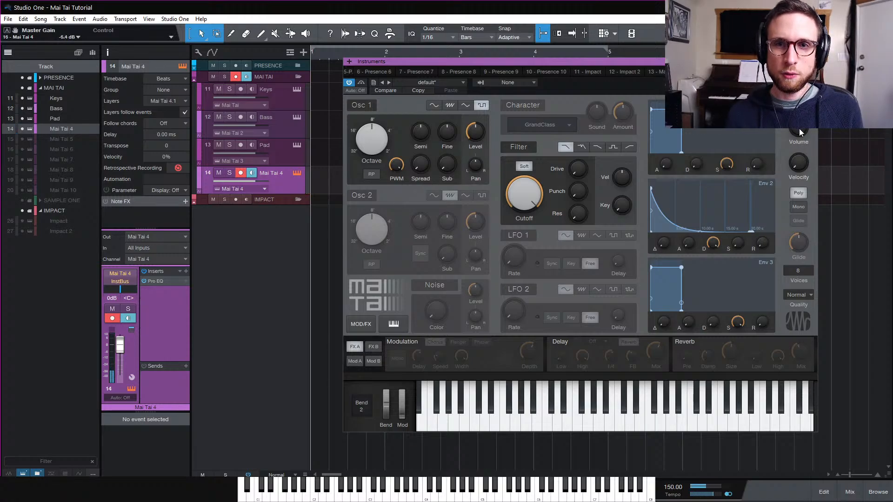
drag(801, 131, 801, 141)
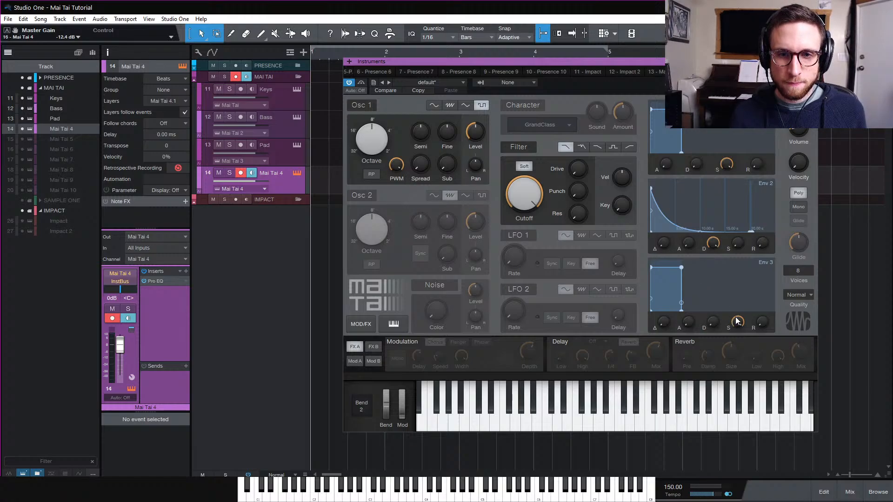
Set Env 3's decay to about 64 ms
drag(719, 321, 720, 314)
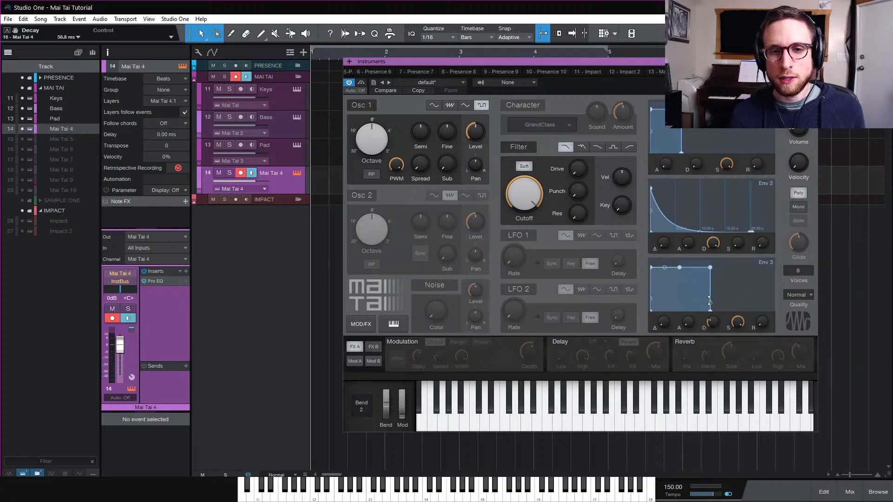
mouse_move(711, 321)
mouse_down()
mouse_move(710, 334)
mouse_move(714, 325)
mouse_up()
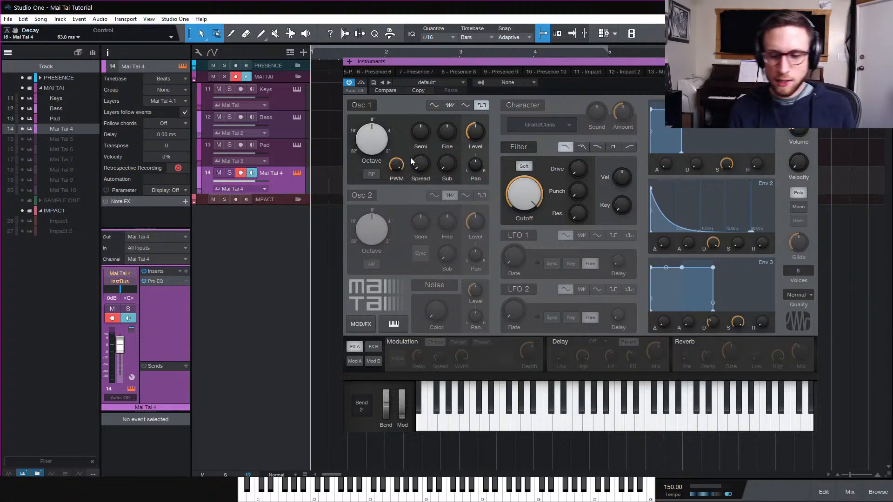
Switch the voice mode to Mono and set Osc 1's pulse width to about 27.5%
click(797, 207)
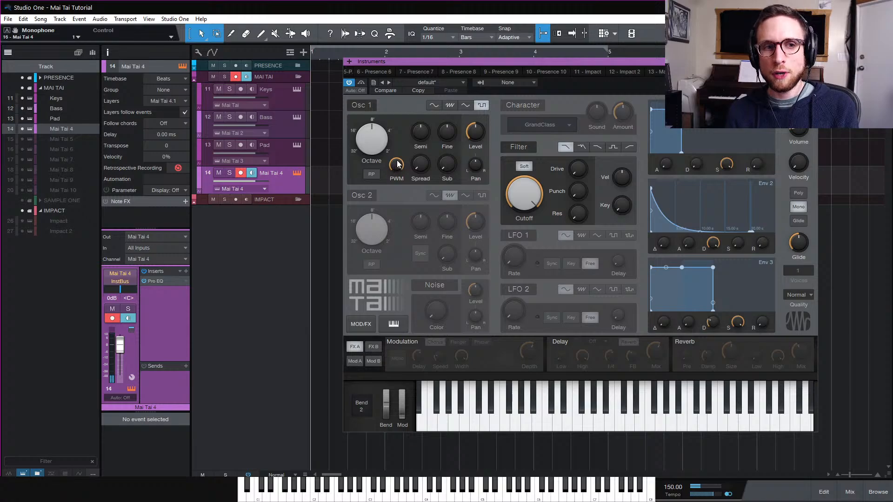
drag(400, 182, 408, 234)
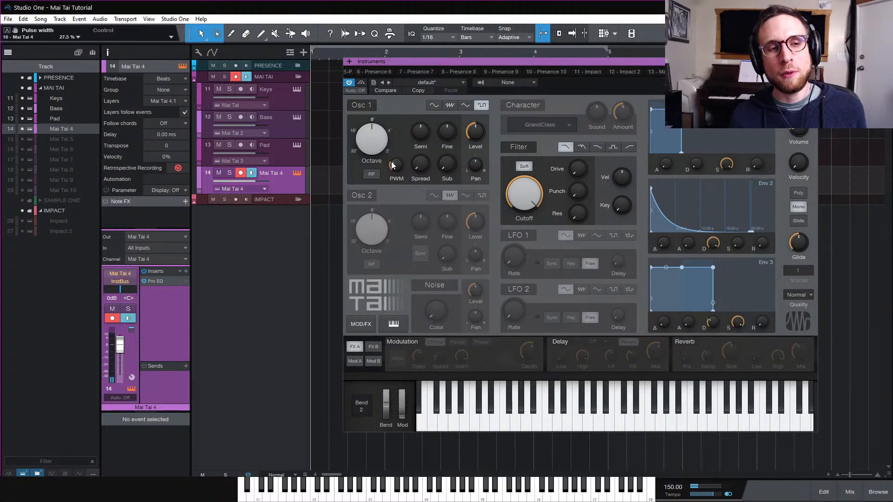
mouse_move(395, 166)
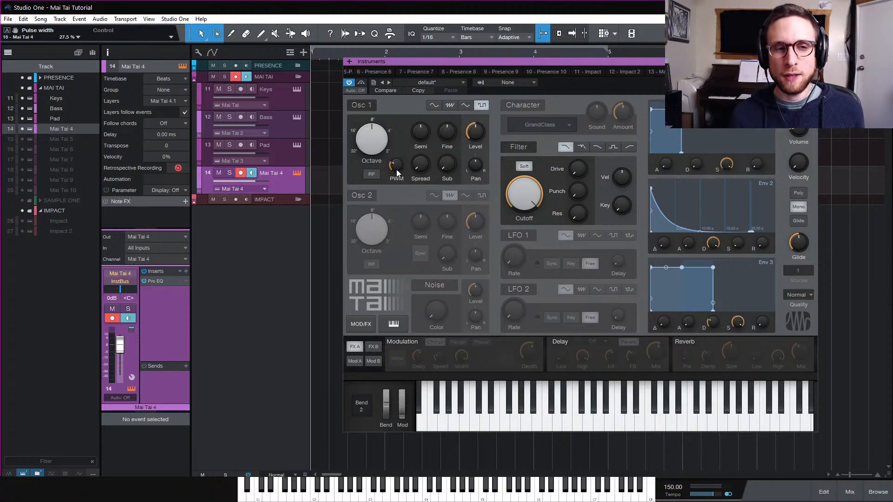
Set Osc 1's pulse width to about 37%
drag(396, 167, 416, 82)
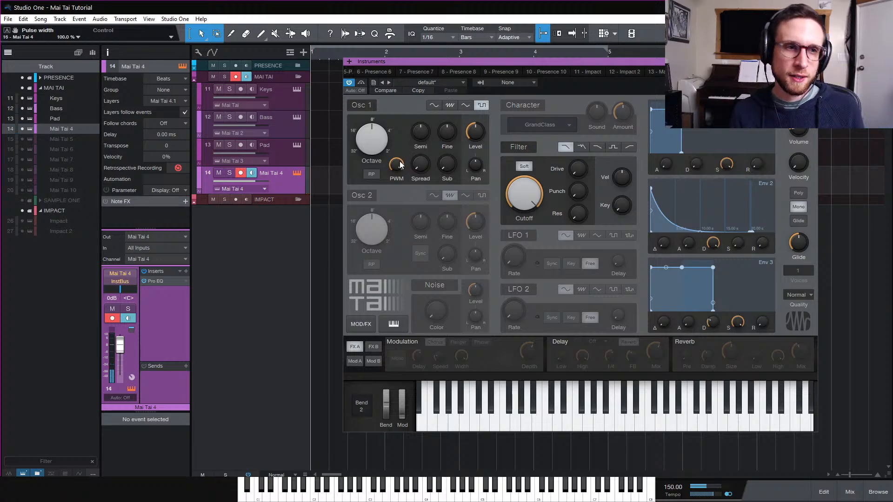
mouse_move(397, 167)
drag(396, 167, 403, 214)
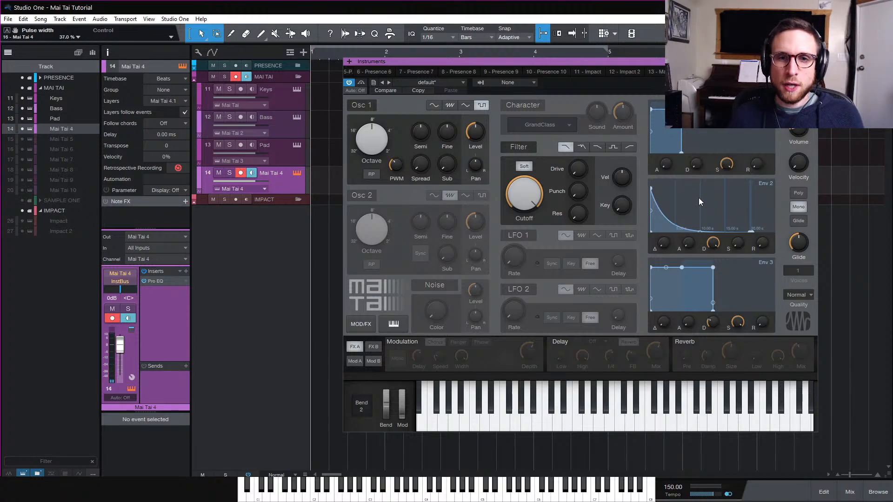
Give the amp envelope a -100% decay curve and a shorter decay, and switch the voice mode to Poly
drag(729, 163, 728, 219)
mouse_move(700, 165)
mouse_down()
mouse_move(704, 131)
mouse_move(690, 156)
mouse_up()
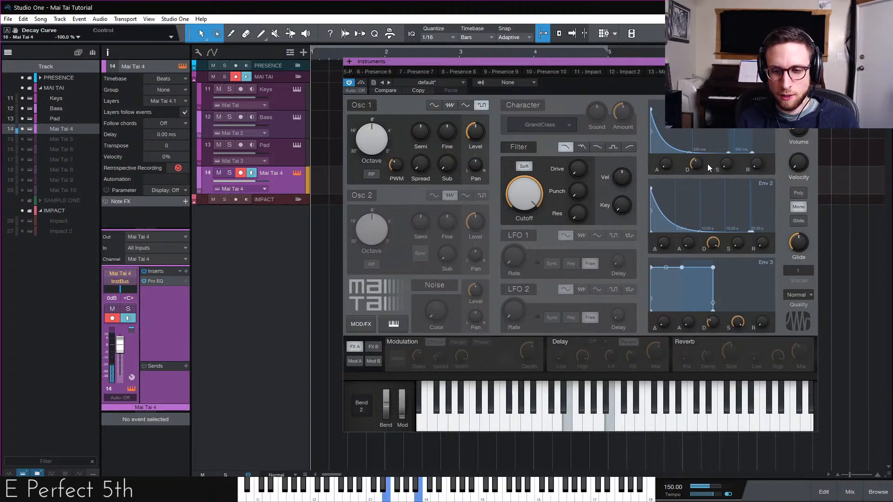
click(797, 194)
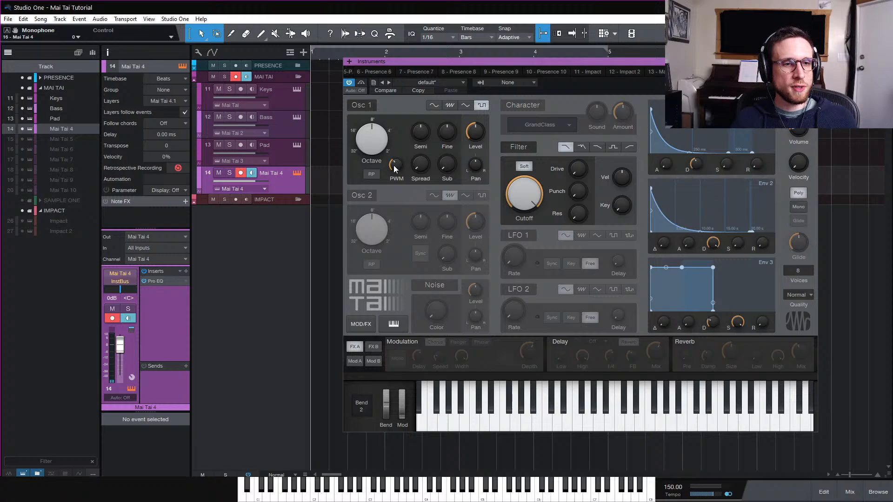
Open the modulation matrix and set slot 2's destination to OSC 1 - Pulse width
click(356, 361)
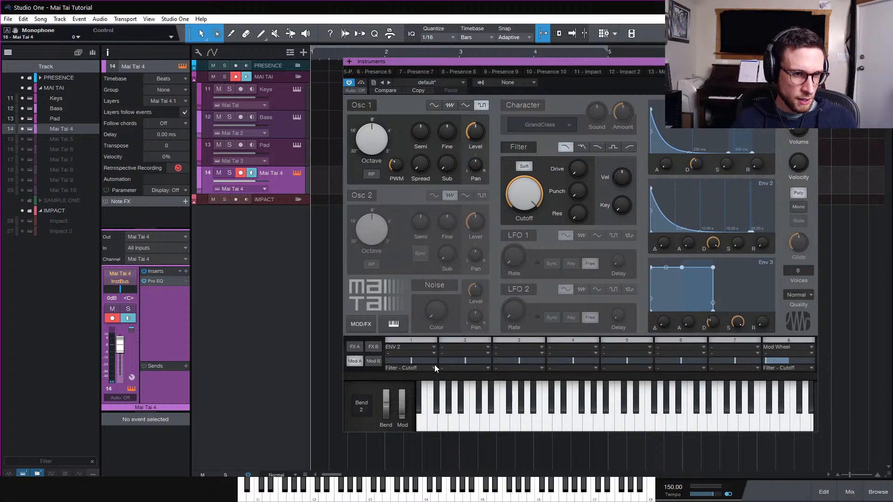
click(463, 368)
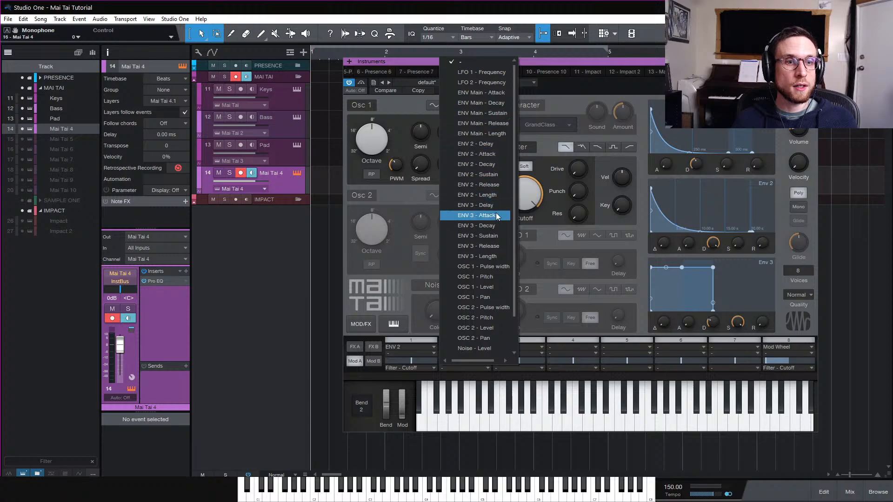
click(493, 266)
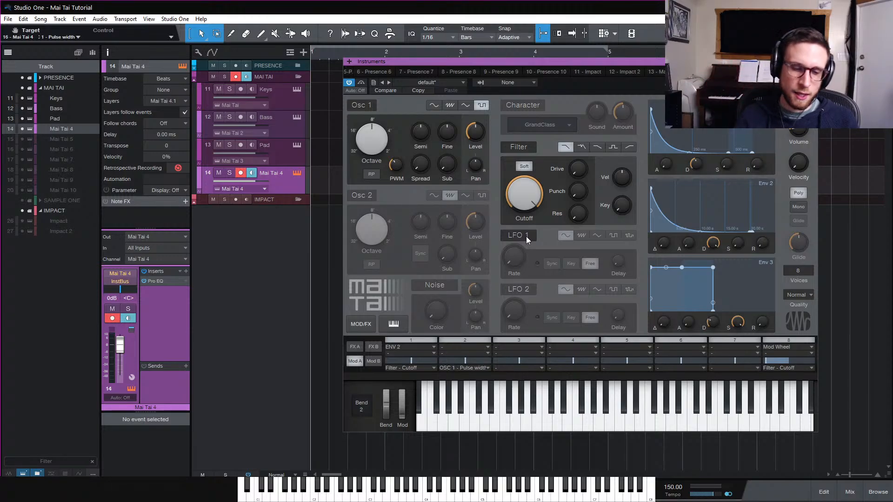
Set modulation slot 2's source to LFO 1 and set LFO 1's rate to about 0.34 Hz
click(462, 347)
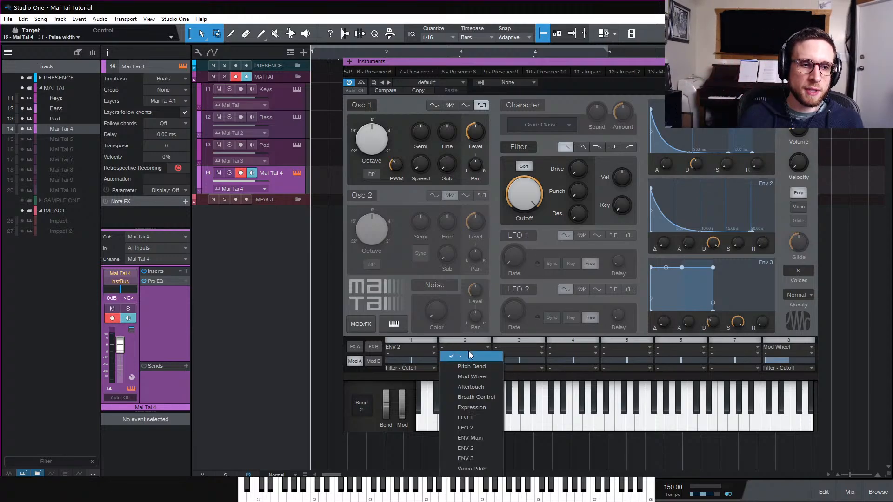
click(483, 426)
click(528, 239)
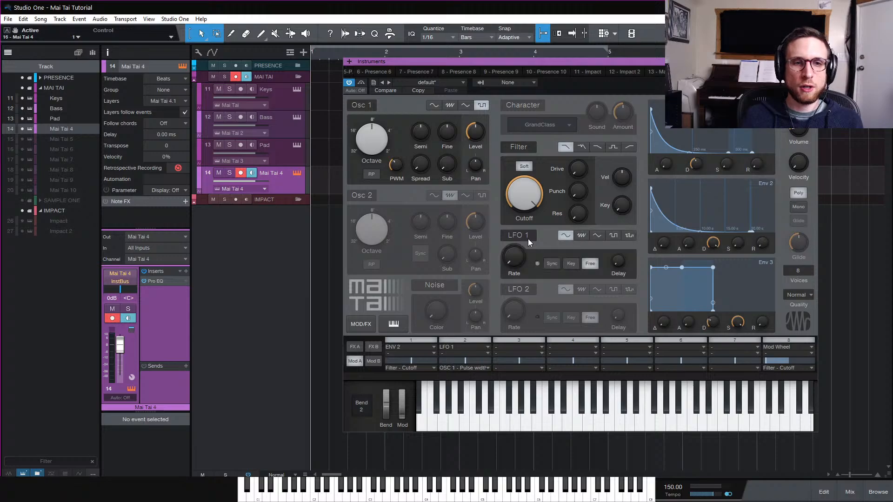
mouse_move(528, 264)
mouse_down()
mouse_move(526, 254)
mouse_move(537, 267)
mouse_up()
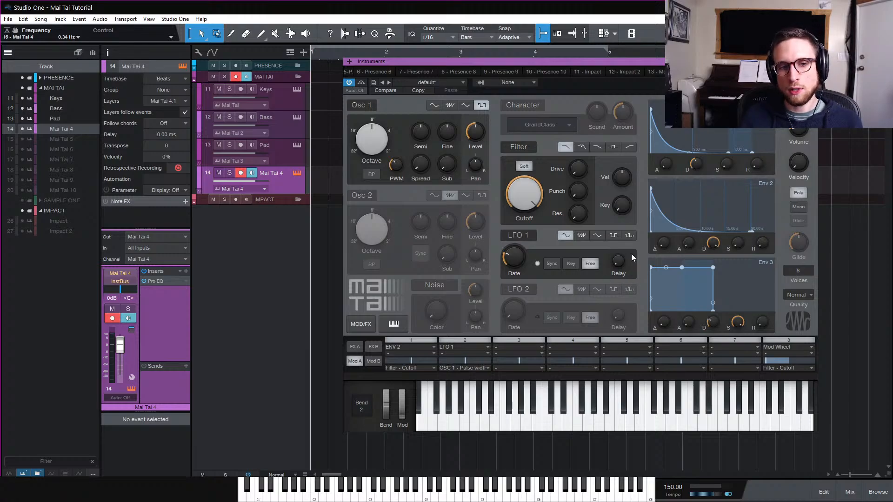
Tune slot 2's modulation amount to about -9.6% and Osc 1's pulse width to about 30.5%
drag(474, 361, 493, 361)
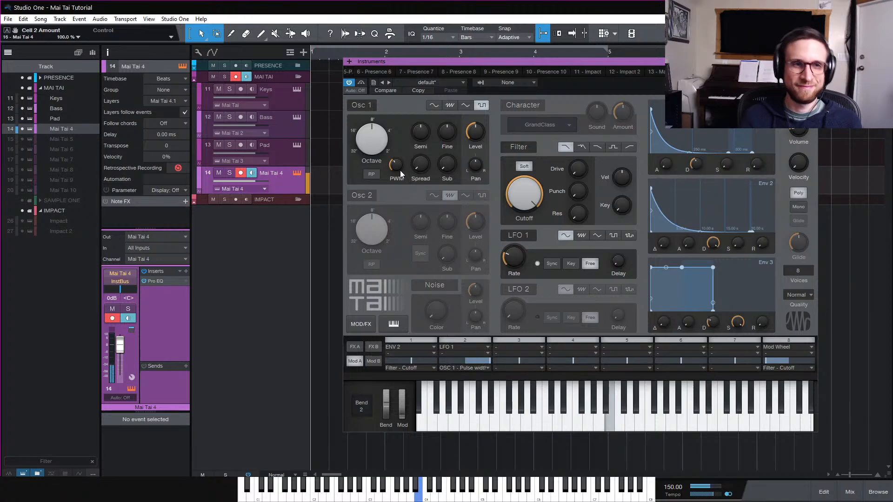
mouse_move(397, 171)
drag(459, 360, 447, 363)
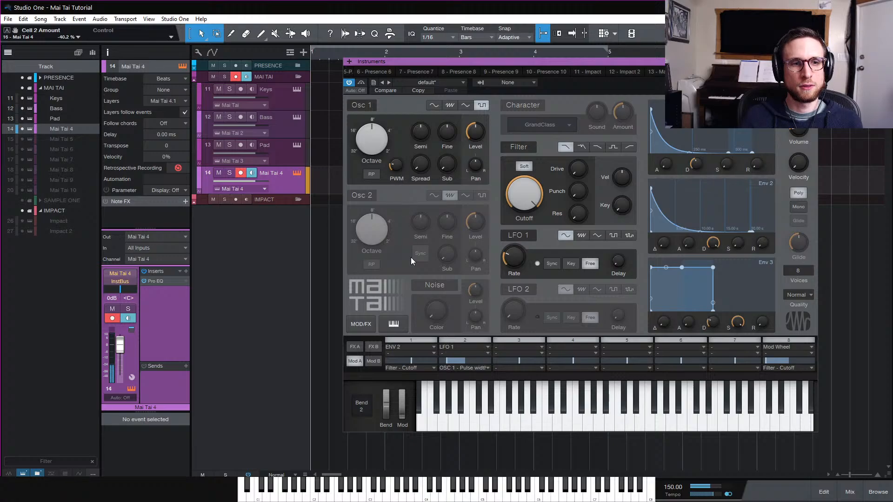
drag(445, 361, 437, 363)
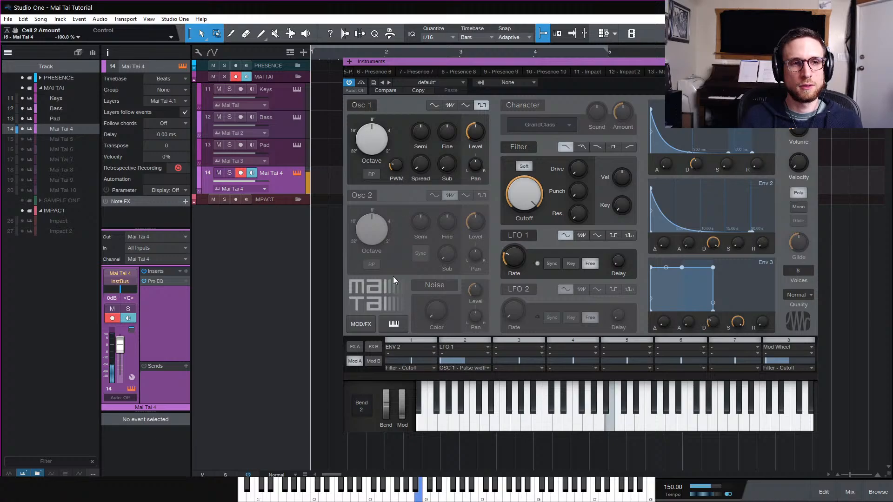
drag(401, 169, 406, 149)
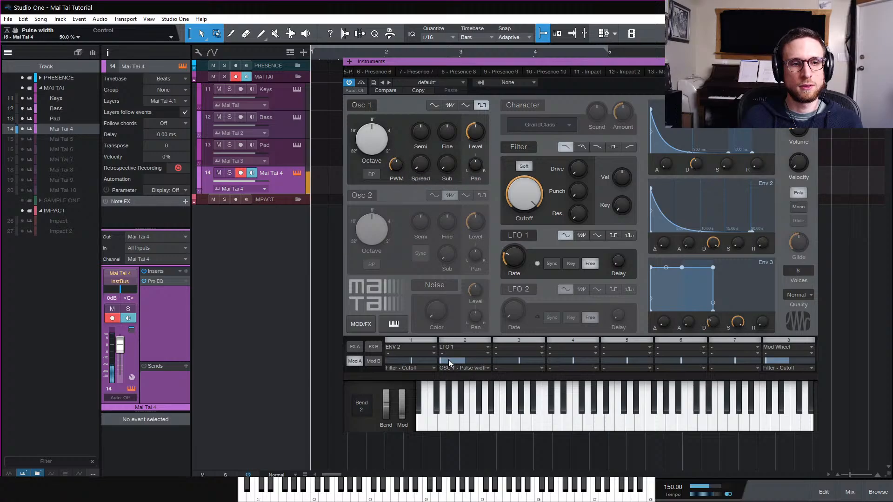
drag(448, 360, 455, 360)
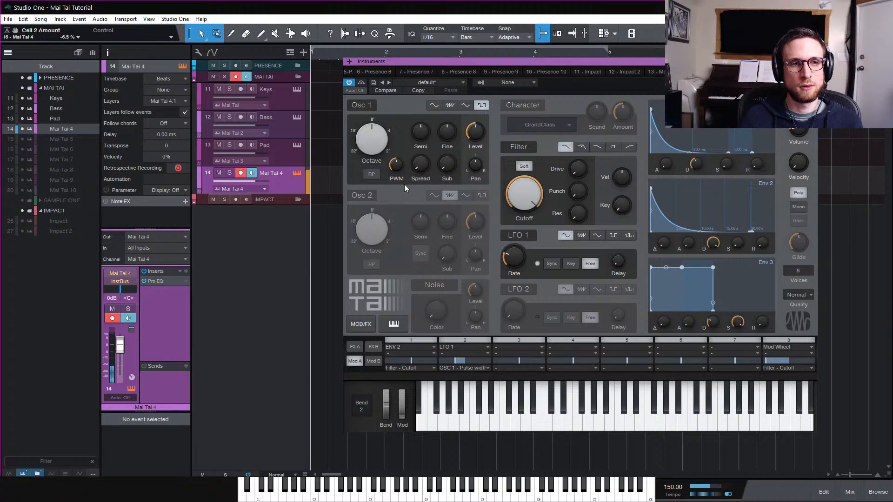
drag(395, 167, 395, 177)
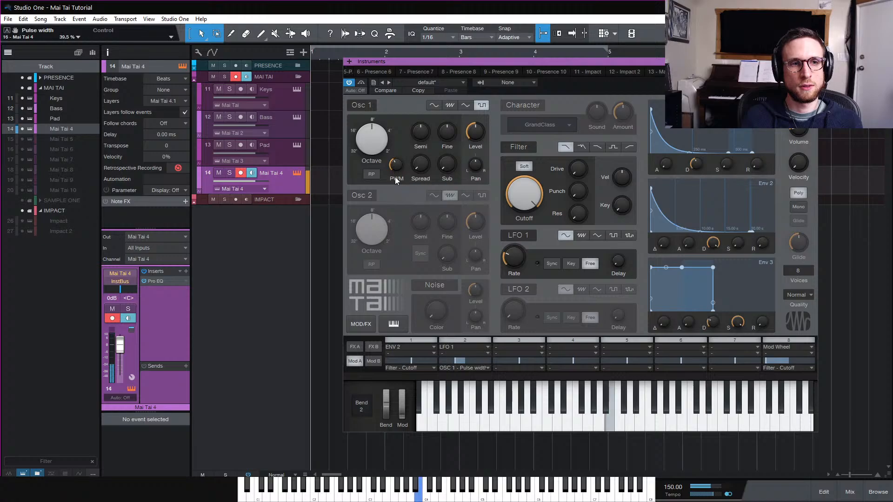
drag(461, 361, 451, 360)
drag(451, 358, 453, 358)
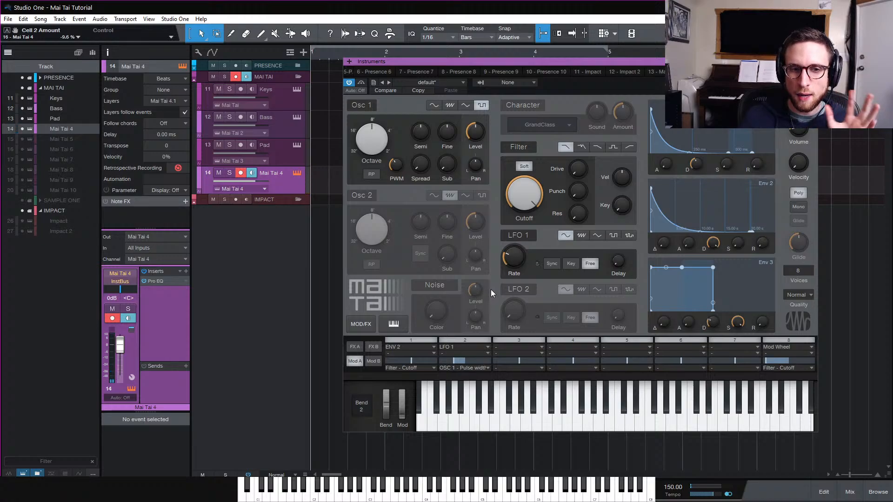
click(483, 348)
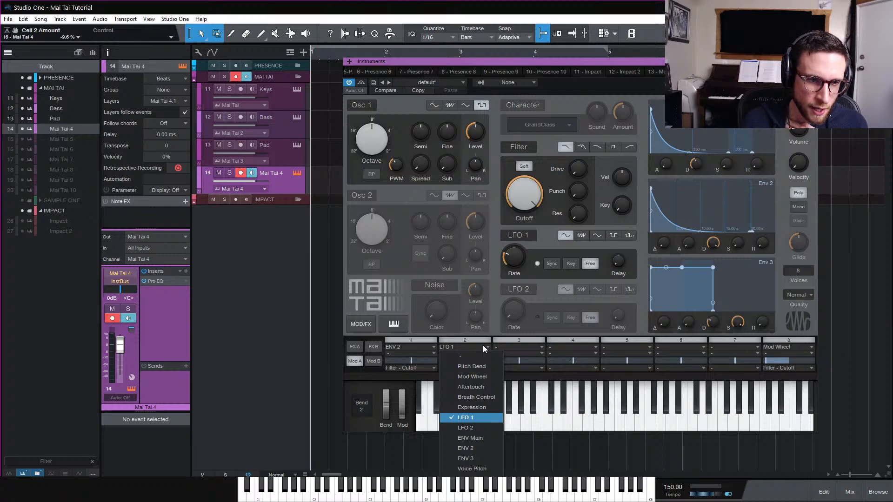
click(483, 345)
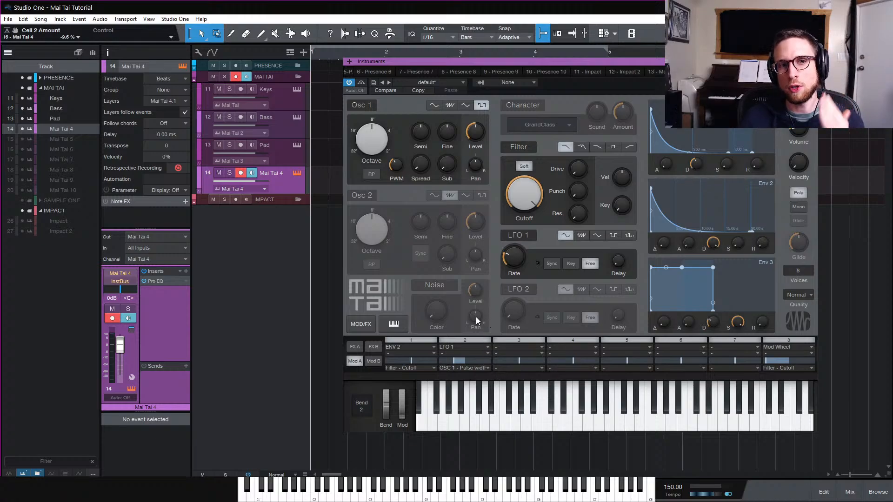
mouse_move(476, 316)
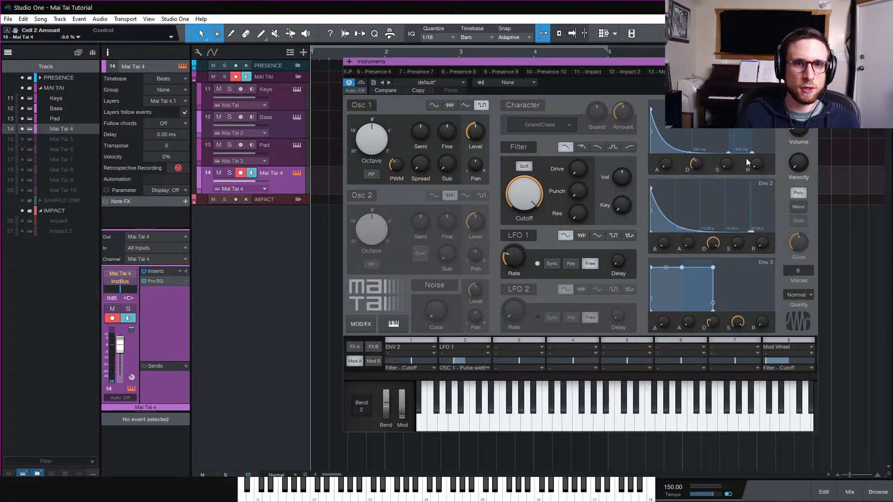
Change modulation slot 1's source to ENV Main
click(406, 347)
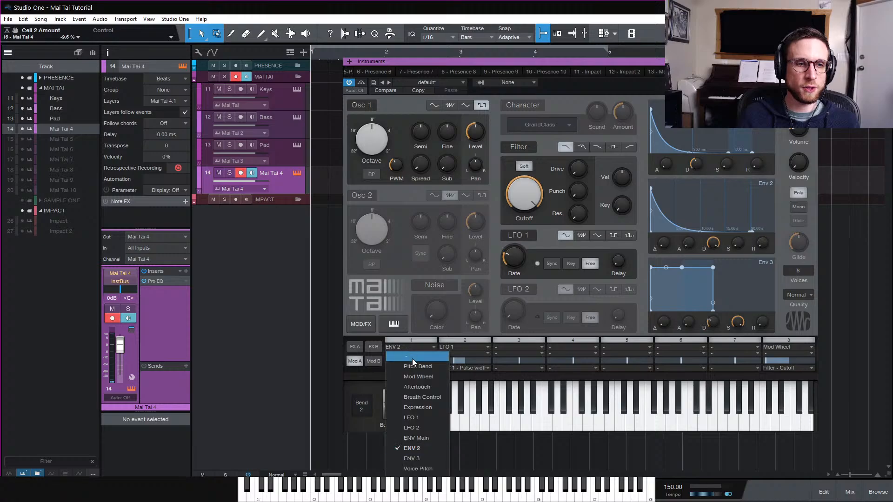
click(435, 437)
Browse the preset folders, including Bass and Mai Tai Vol. 1, without loading a preset
click(440, 83)
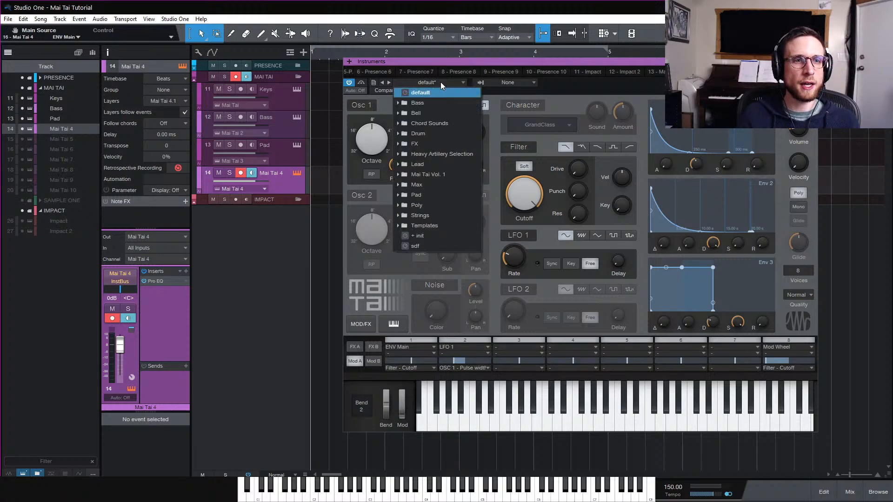
click(421, 102)
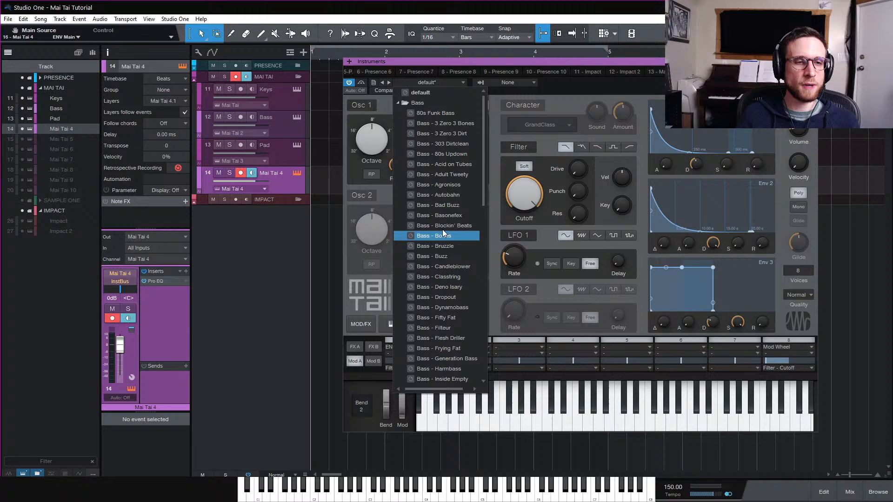
click(432, 104)
click(428, 132)
click(428, 133)
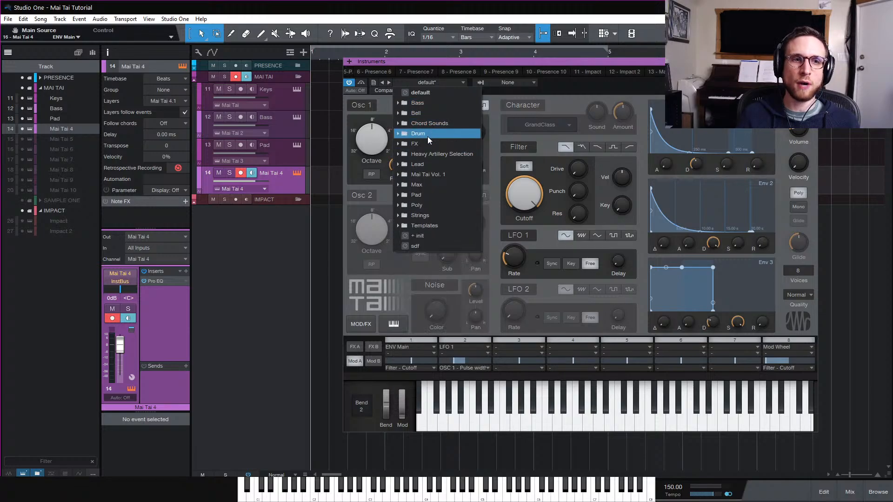
click(427, 154)
click(427, 154)
click(425, 174)
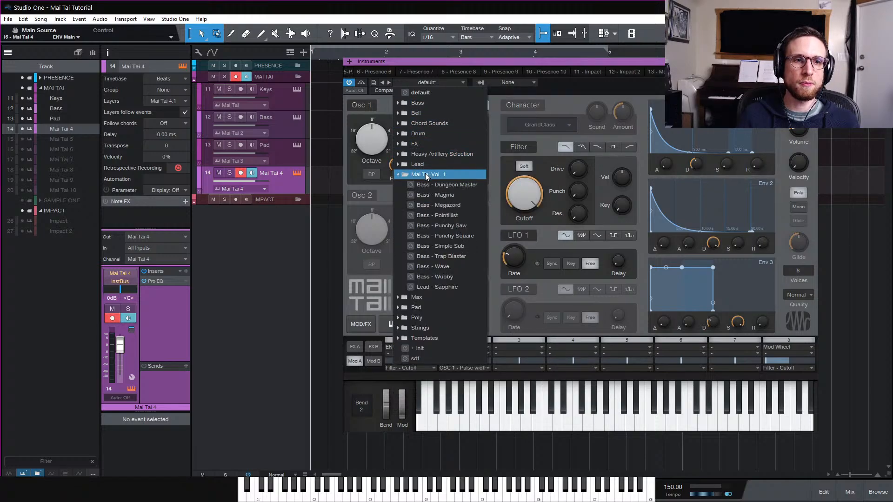
click(425, 174)
click(424, 186)
click(424, 187)
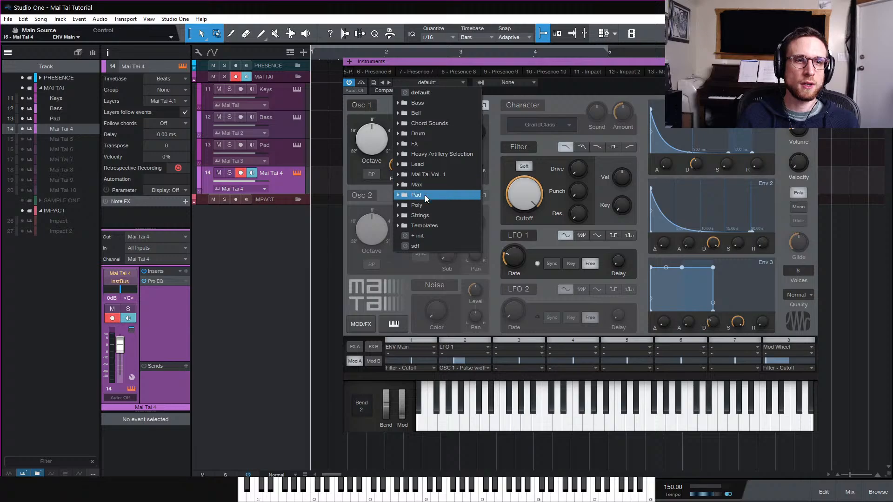
click(425, 194)
click(426, 196)
click(430, 174)
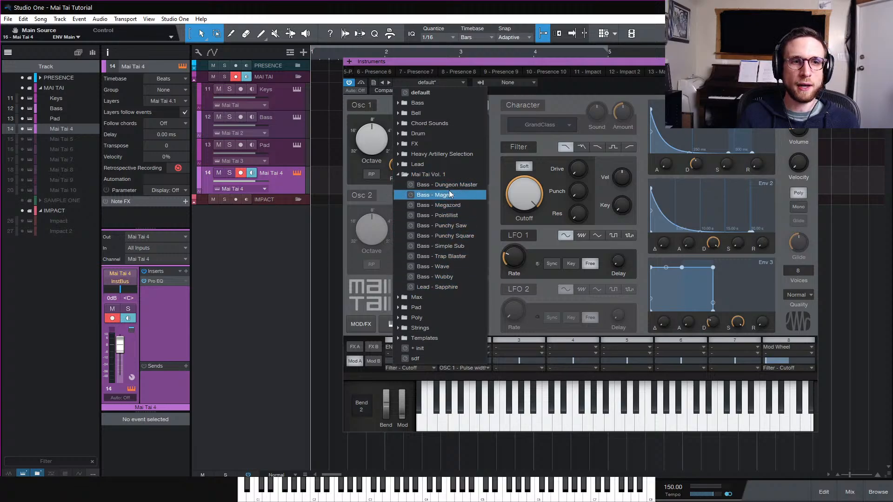
click(448, 177)
click(553, 96)
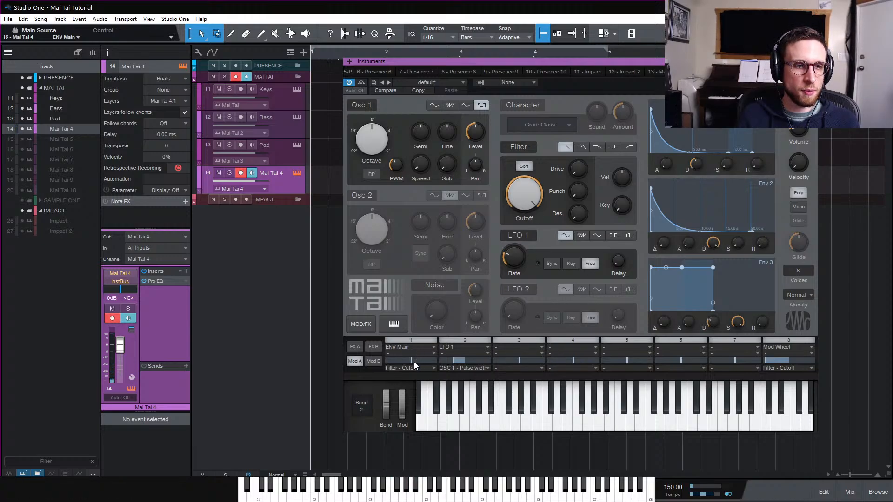
Lower the filter cutoff and set modulation slot 1 to ENV 2 with a 100% amount
drag(524, 209, 527, 274)
drag(420, 361, 440, 360)
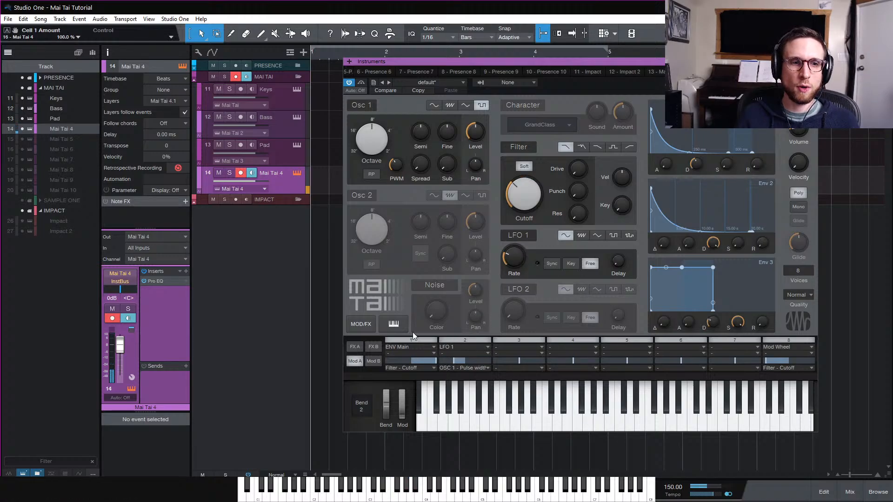
click(406, 348)
click(426, 445)
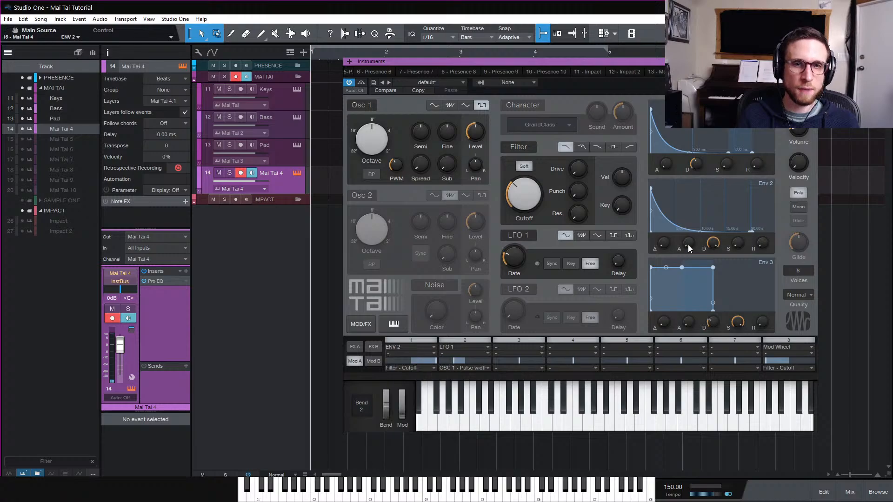
Shorten Env 2's decay
drag(711, 245, 716, 301)
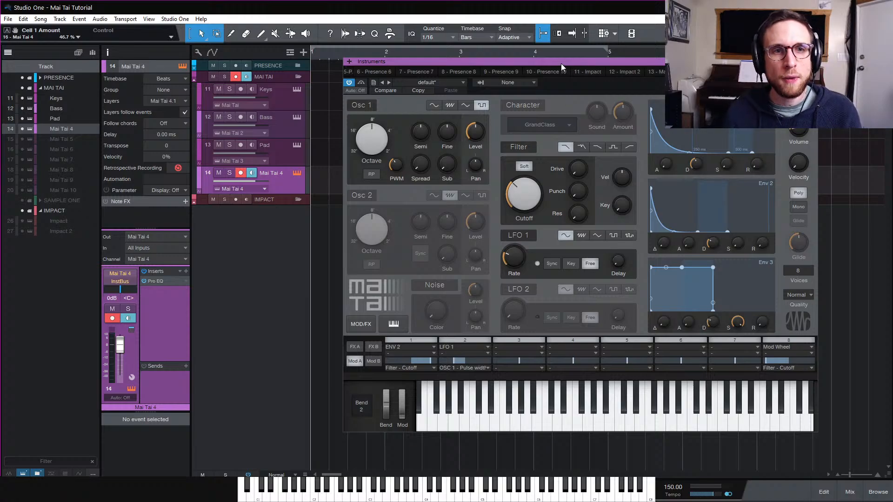
Open the Bass track's Mai Tai editor and arrange both editor windows side by side
drag(561, 63, 214, 76)
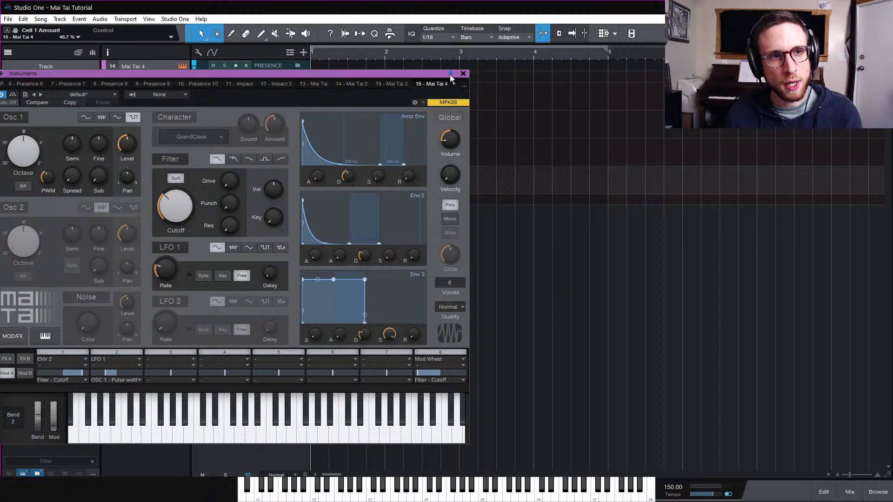
drag(421, 73, 433, 154)
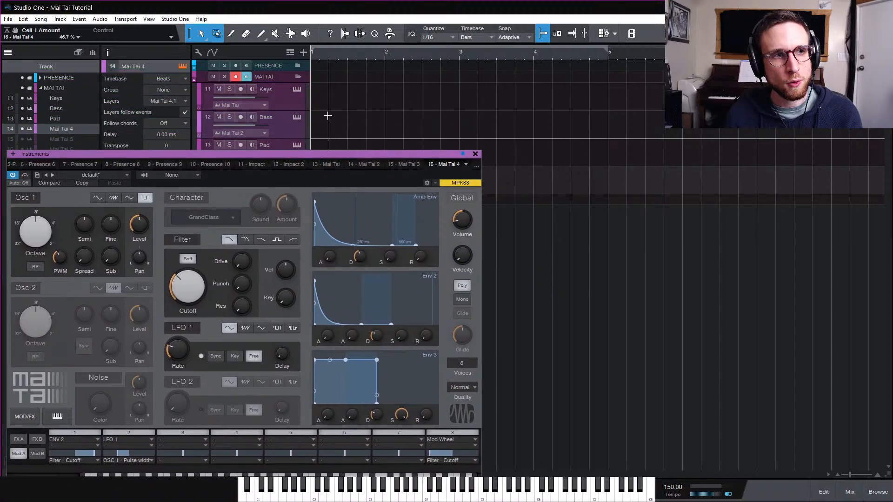
click(300, 119)
drag(446, 54, 702, 153)
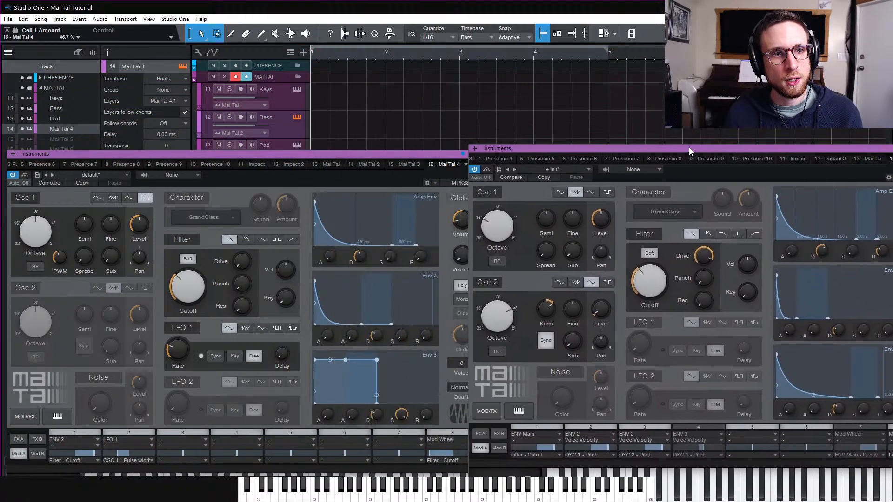
drag(415, 153, 417, 110)
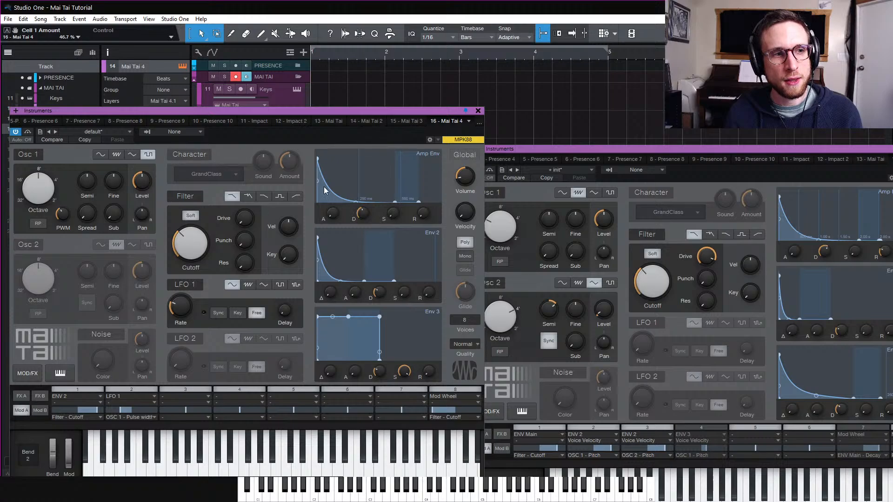
Close both Mai Tai editors and open the Mai Tai 4 track's editor, positioning it over the arrangement
drag(600, 150, 598, 101)
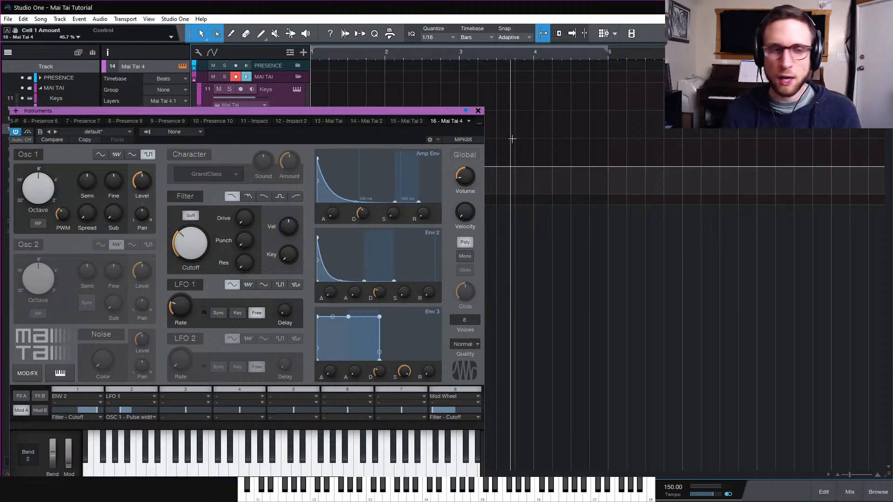
click(478, 111)
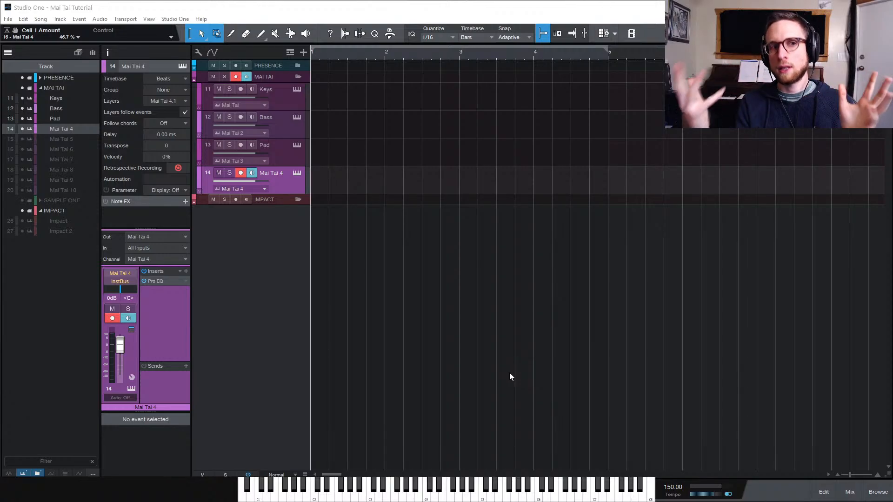
click(297, 173)
drag(357, 111, 643, 52)
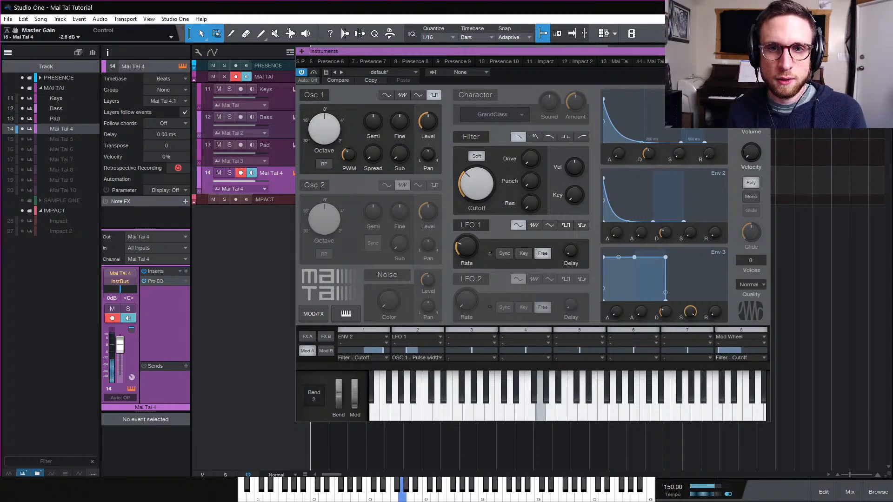
Lower the volume slightly and set the amp envelope's decay to about 764 ms and release to about 178 ms
drag(752, 116, 753, 120)
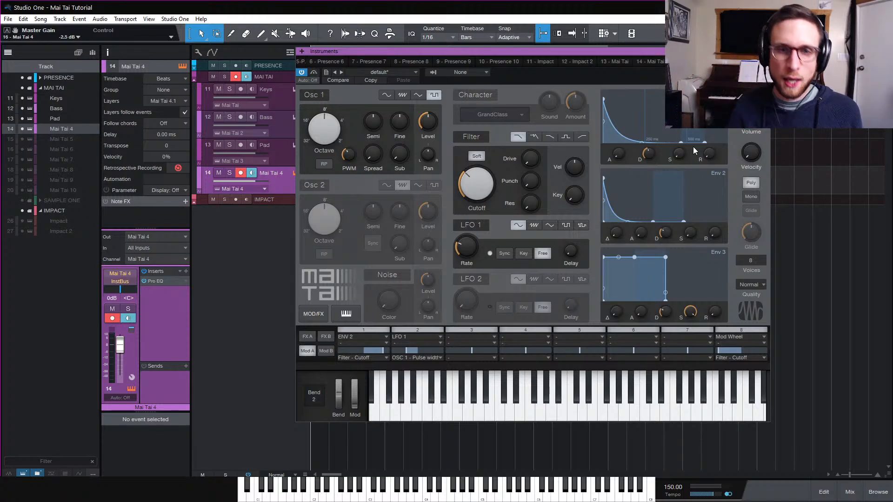
drag(651, 155, 650, 151)
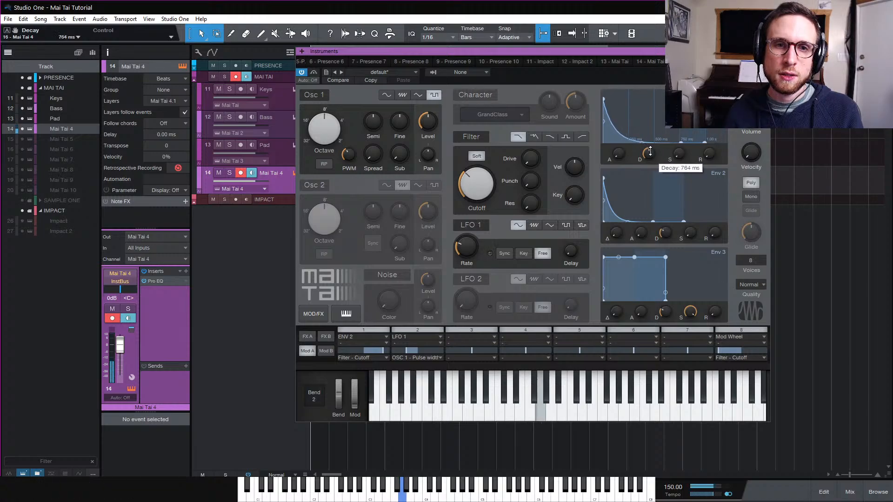
drag(709, 155, 721, 130)
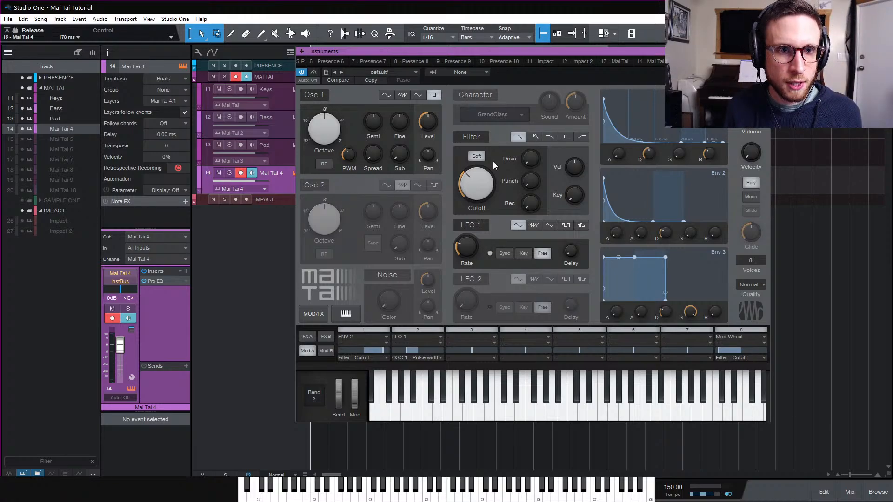
Set the filter drive to about 69% and the resonance to about 78%
drag(534, 162, 565, 99)
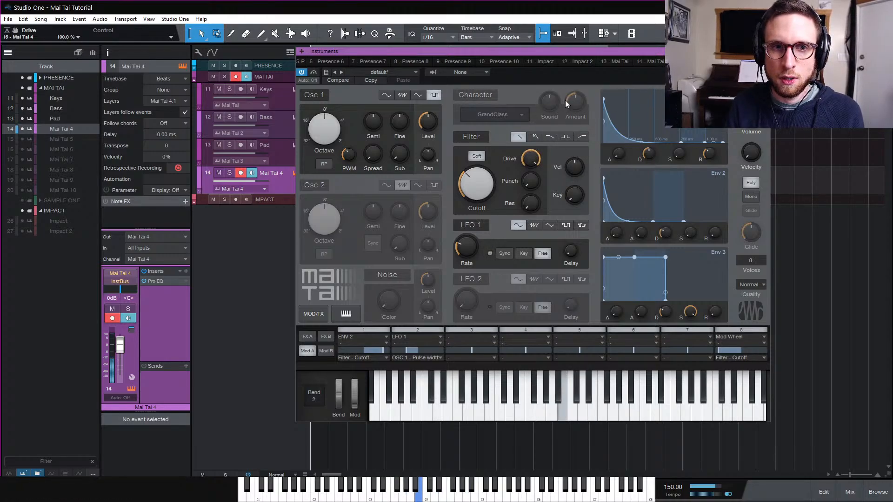
mouse_move(532, 162)
mouse_down()
mouse_move(527, 329)
mouse_move(525, 272)
mouse_move(555, 147)
mouse_move(535, 163)
mouse_move(535, 188)
mouse_move(538, 171)
mouse_up()
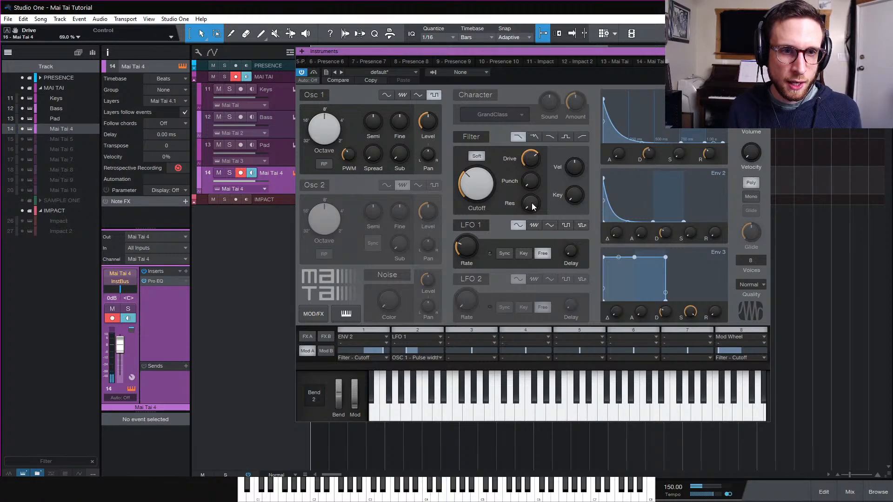
drag(531, 203, 556, 147)
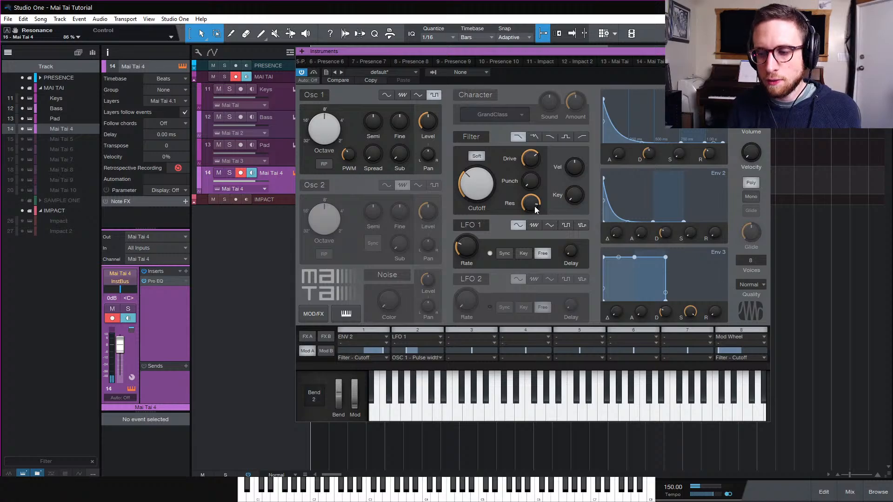
mouse_move(535, 206)
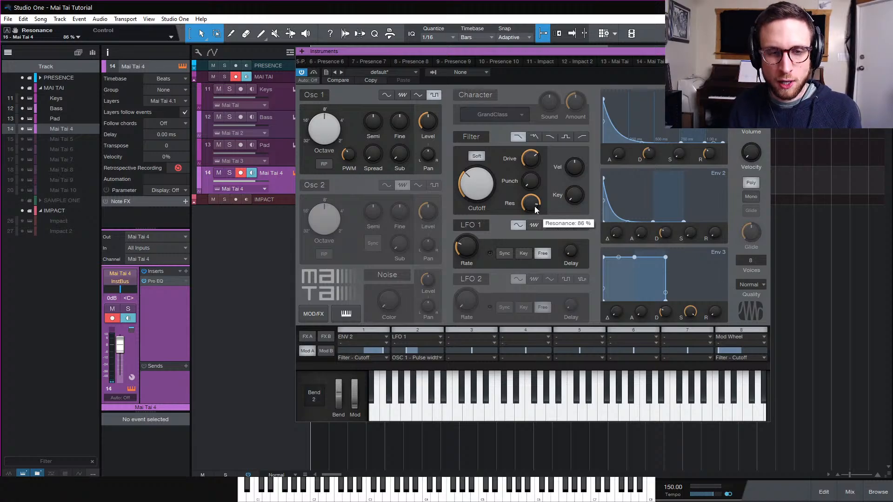
double_click(534, 206)
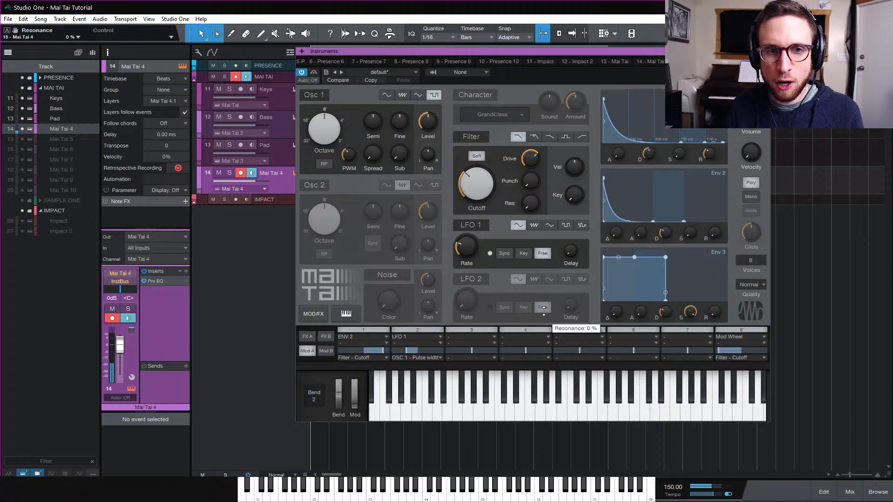
mouse_move(535, 205)
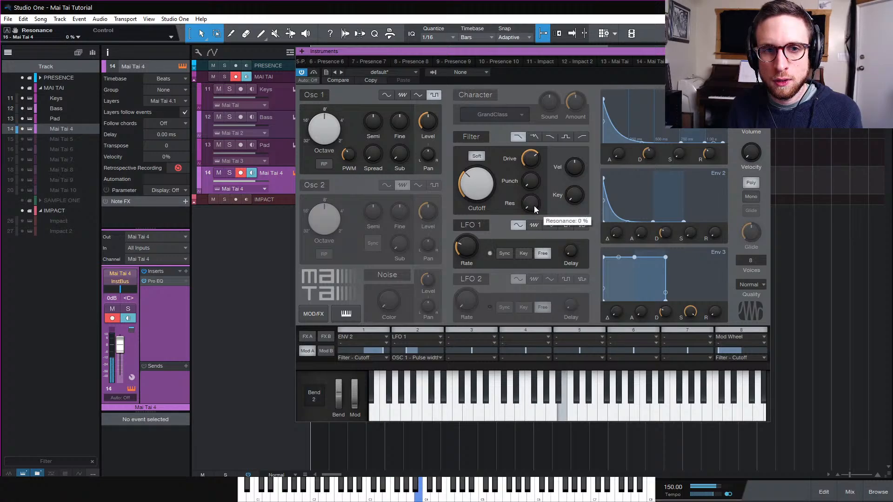
drag(534, 205, 541, 120)
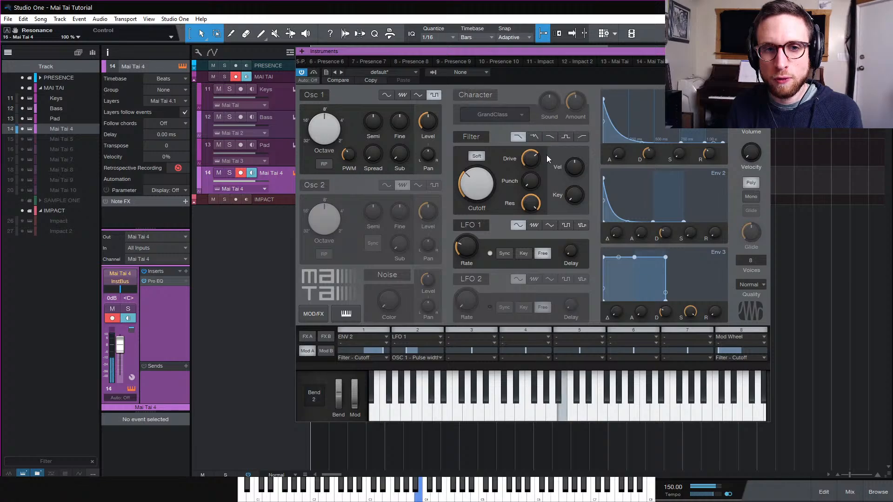
drag(535, 208, 527, 223)
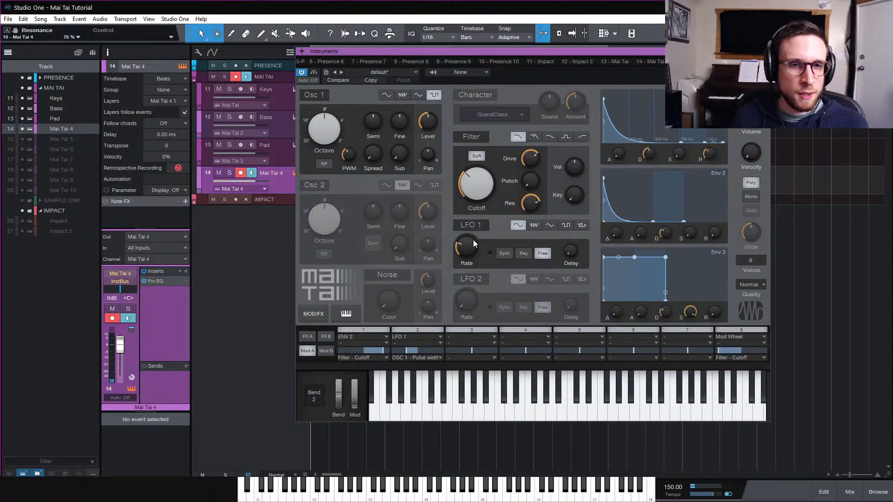
Enable Osc 2 as a pulse wave at 4' octave and -20 dB level, and turn on random phase for both oscillators
click(316, 186)
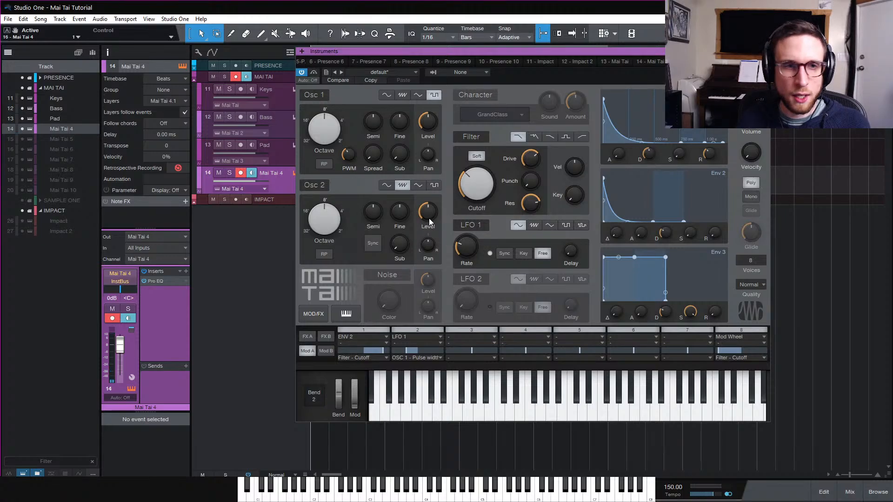
click(418, 184)
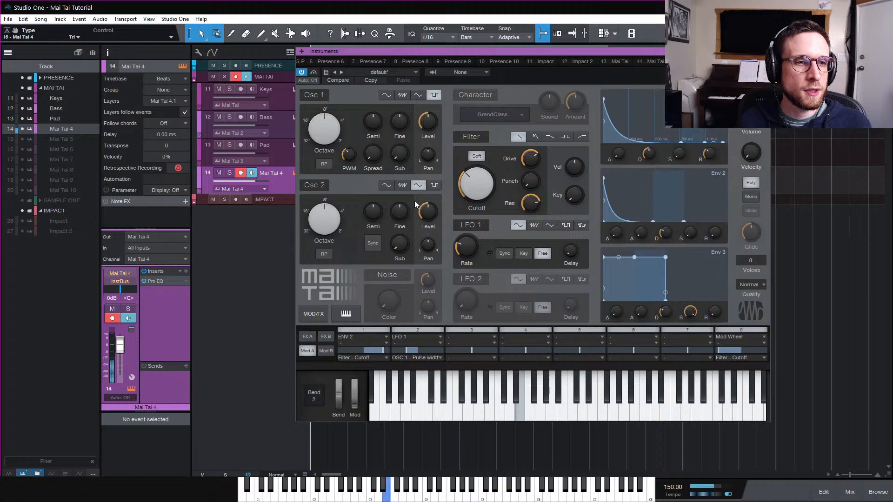
click(430, 186)
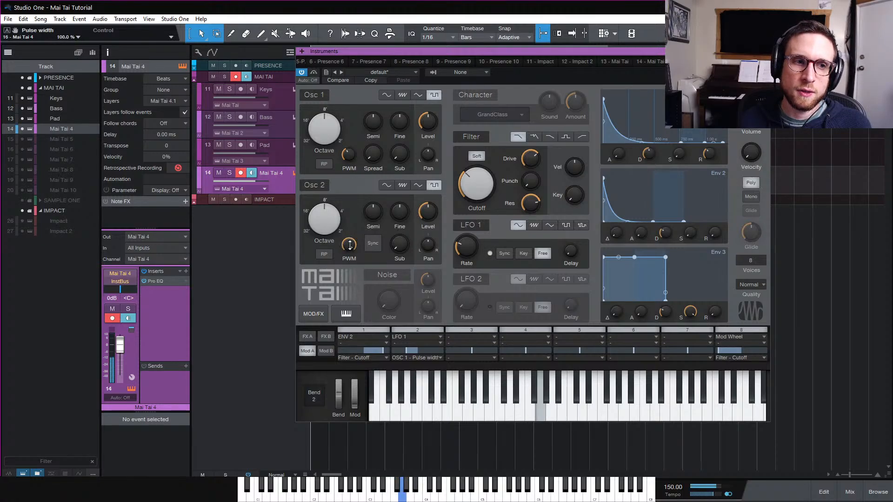
drag(328, 212, 331, 202)
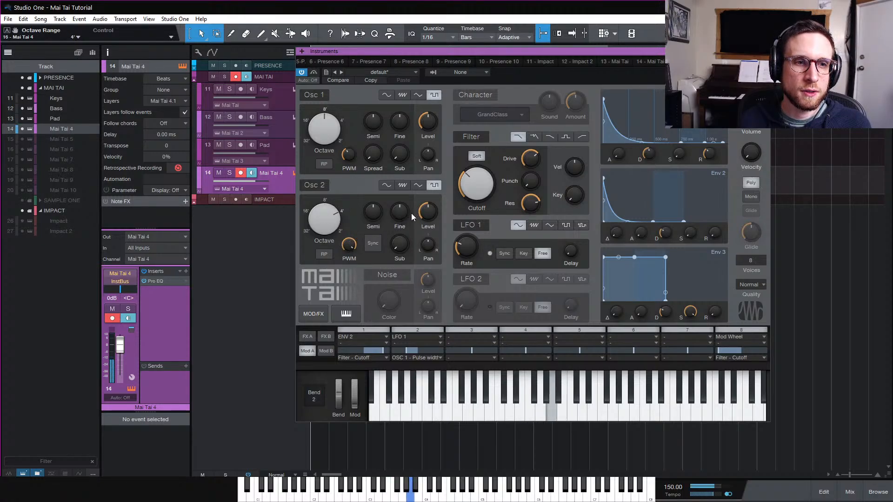
mouse_move(427, 213)
mouse_down()
mouse_move(435, 290)
mouse_move(432, 214)
mouse_up()
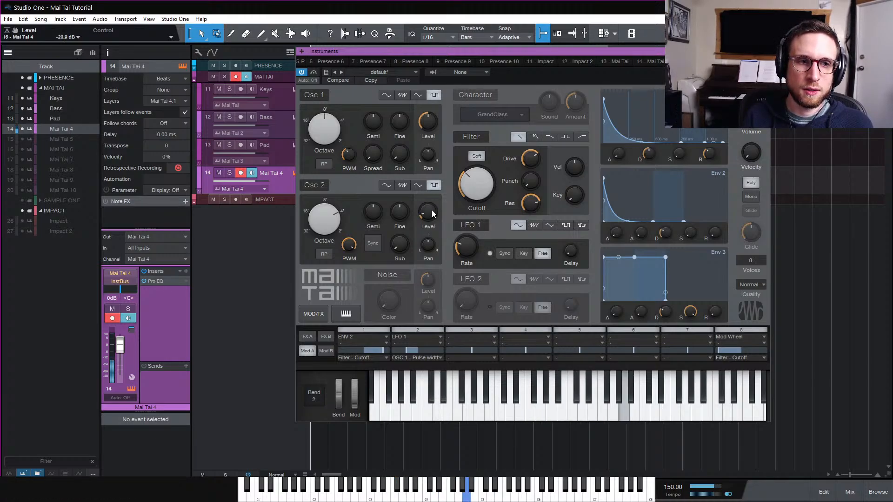
click(326, 254)
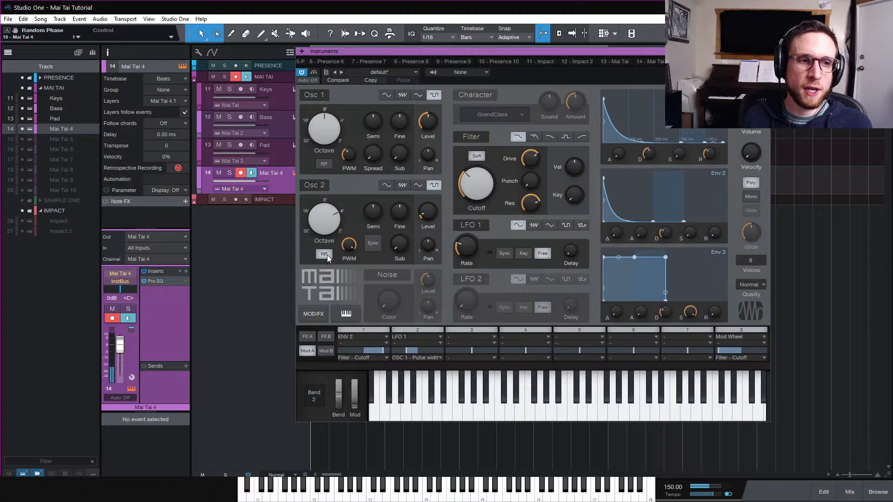
click(324, 164)
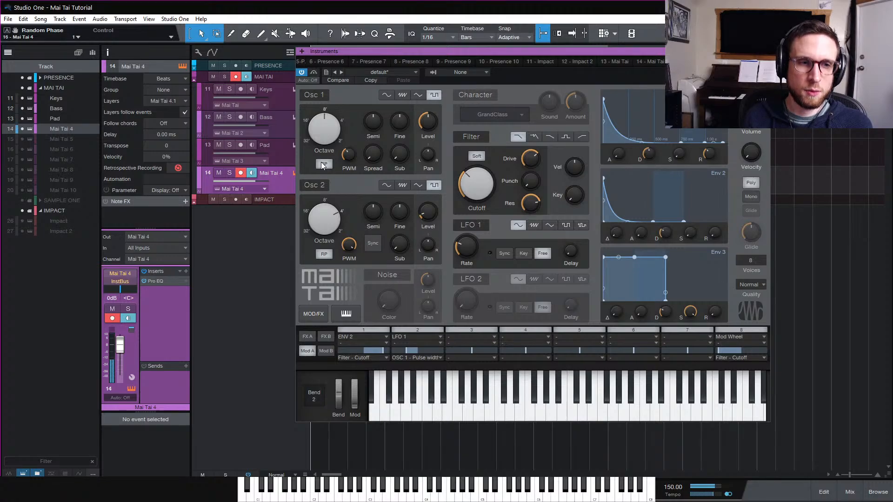
click(388, 276)
drag(390, 297, 433, 205)
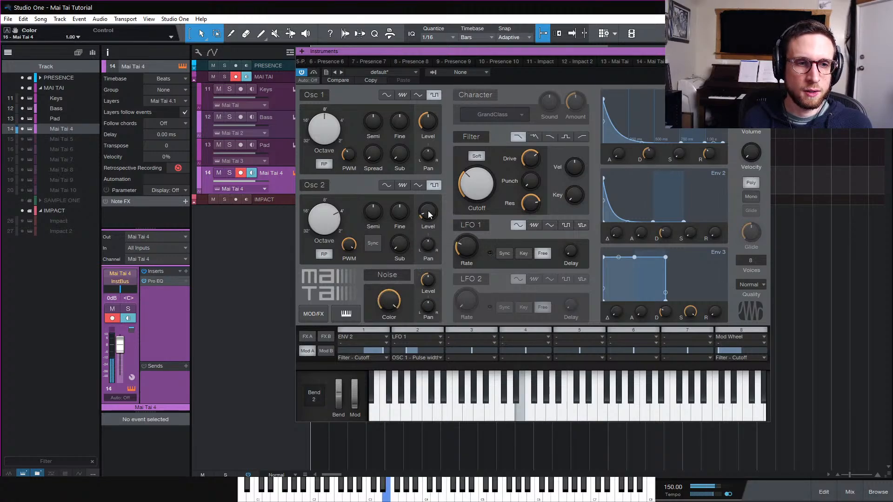
click(395, 275)
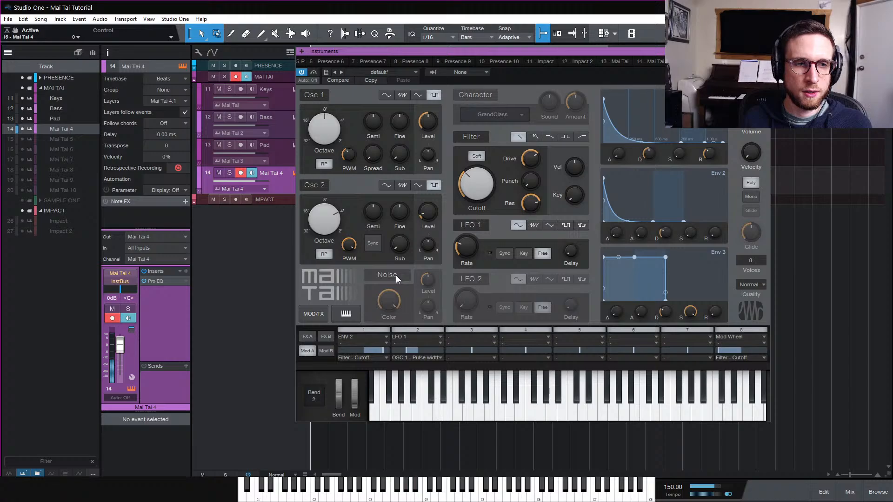
click(395, 275)
click(396, 275)
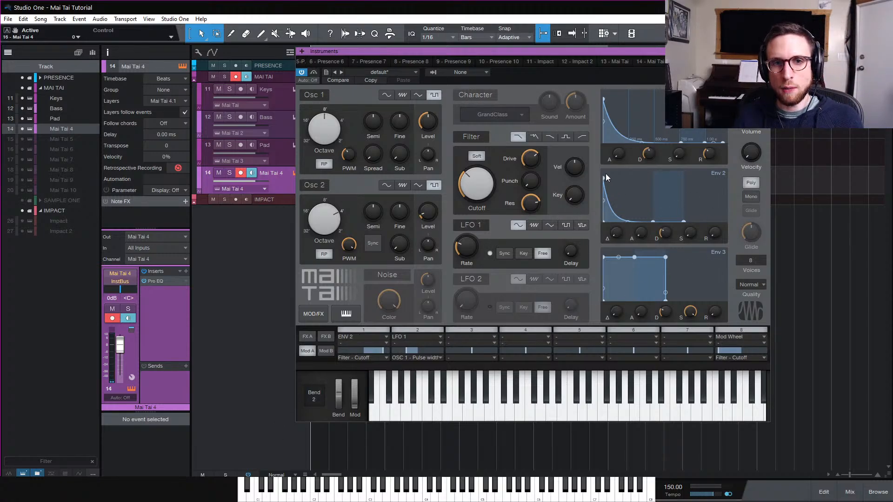
Route ENV 3 to OSC 1 - Pitch in modulation slot 3
click(467, 338)
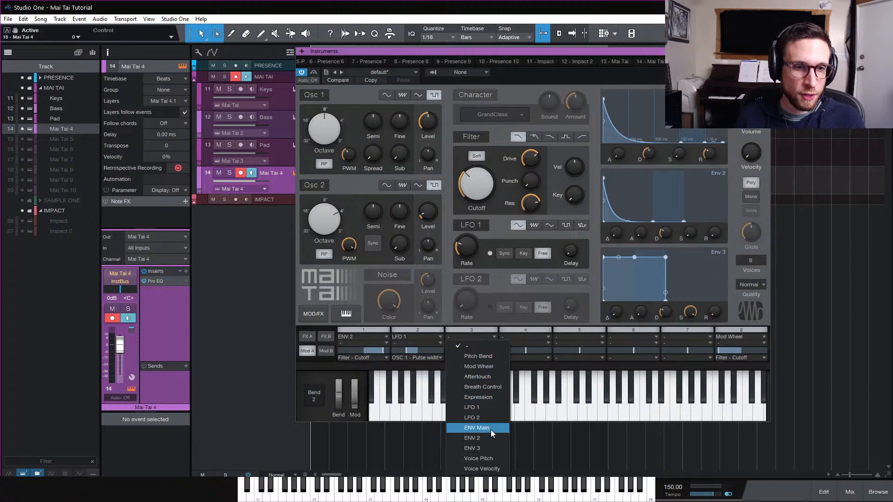
click(491, 447)
click(482, 358)
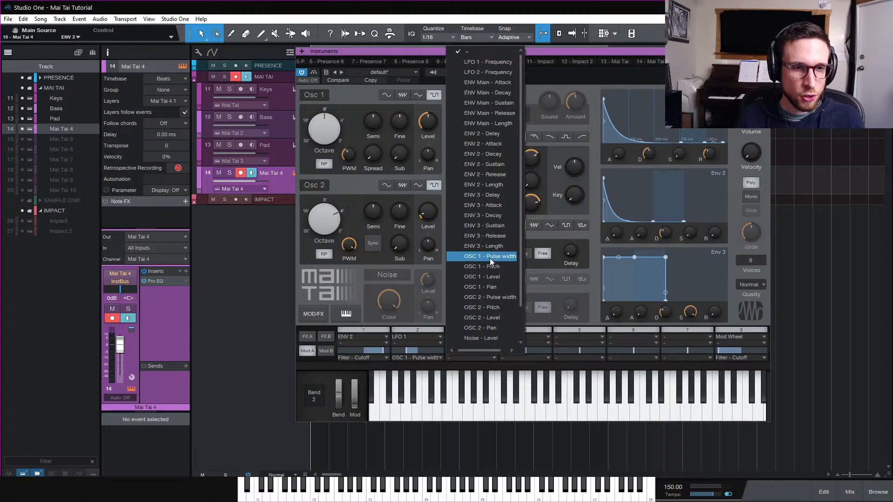
click(500, 267)
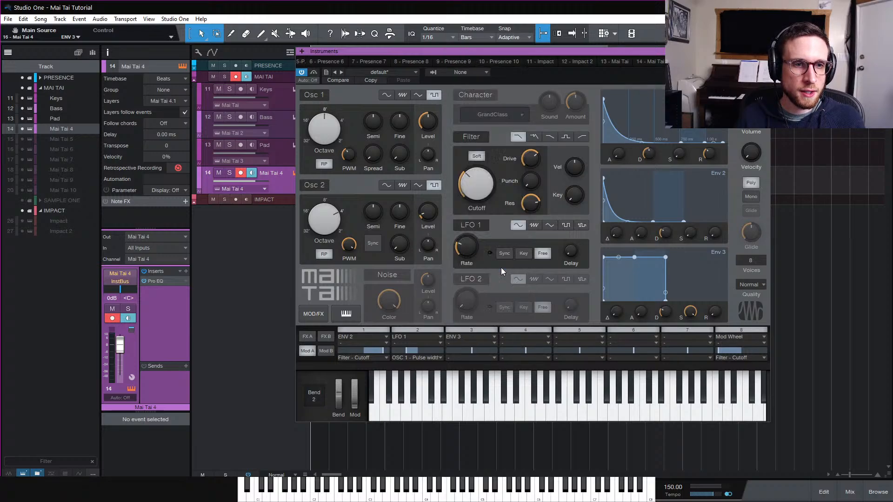
Shape Env 3 with no sustain, a -100% decay curve and about 54 ms decay, and set a small slot 3 amount
drag(690, 312, 688, 366)
drag(619, 286, 614, 307)
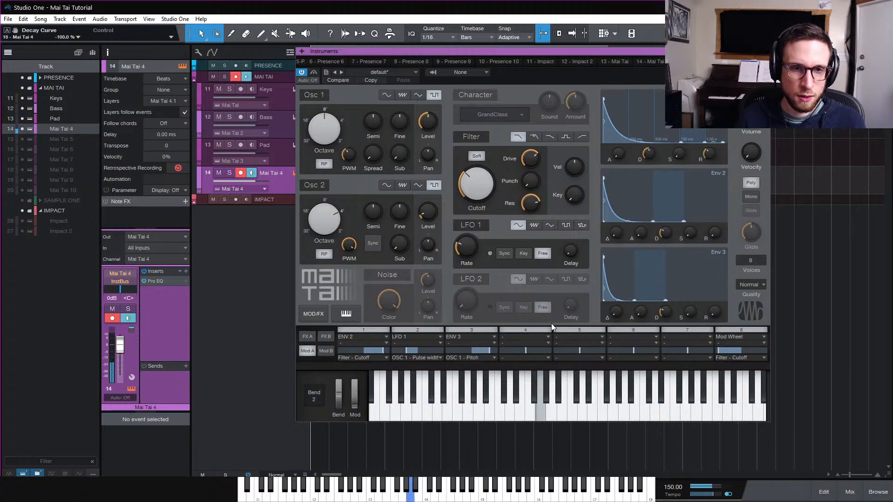
drag(666, 311, 666, 321)
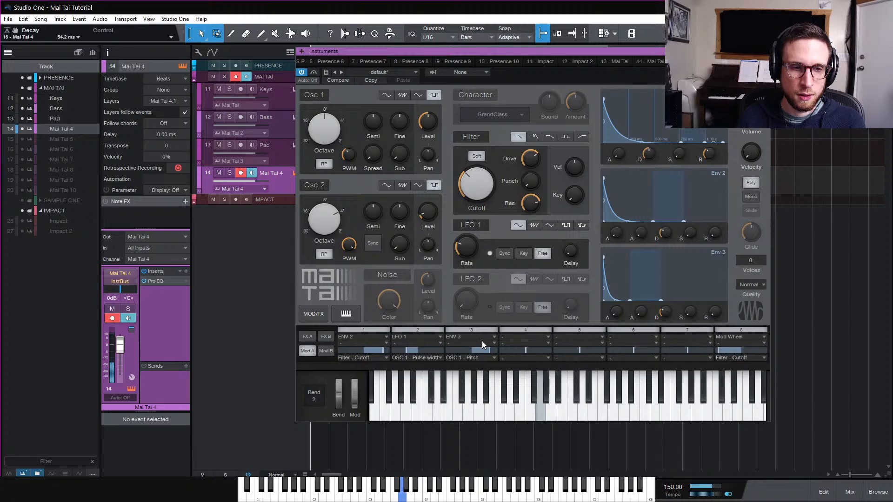
drag(485, 350, 479, 351)
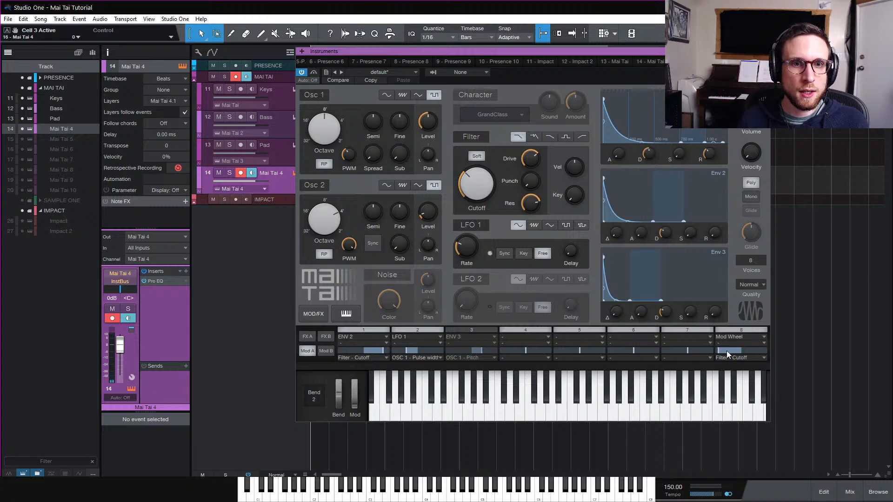
Retarget mod wheel slot 8 to ENV 2 - Decay with a positive amount, and assign Mod Wheel as slot 7's source
click(746, 358)
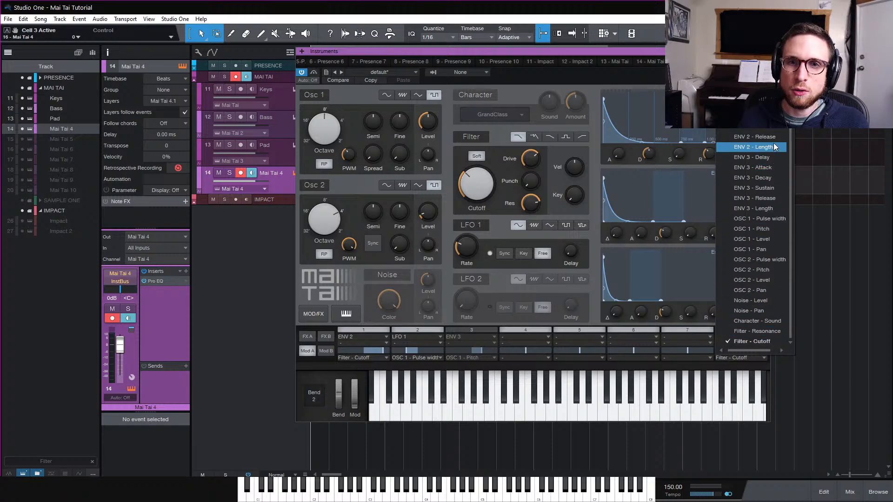
click(753, 116)
drag(727, 352, 766, 352)
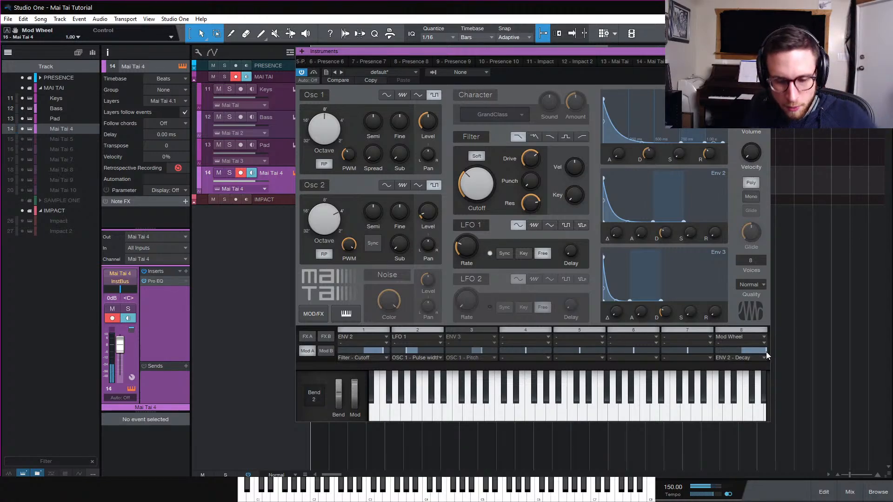
drag(766, 352, 751, 364)
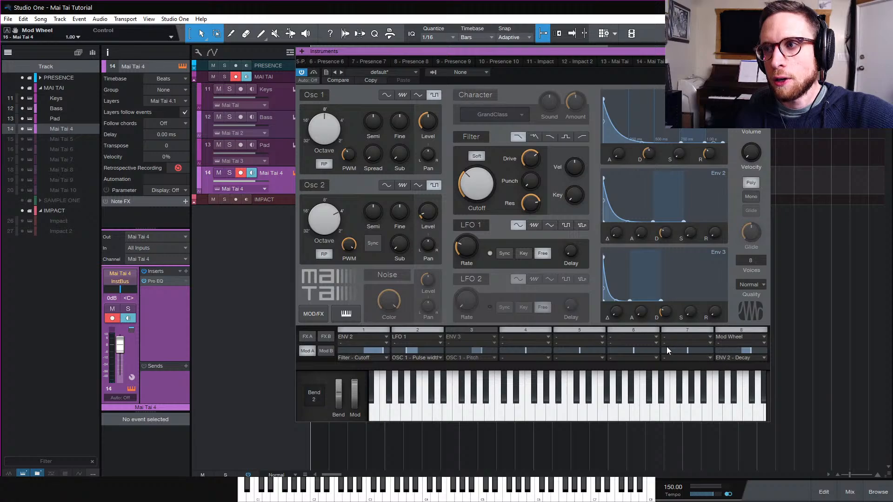
click(682, 337)
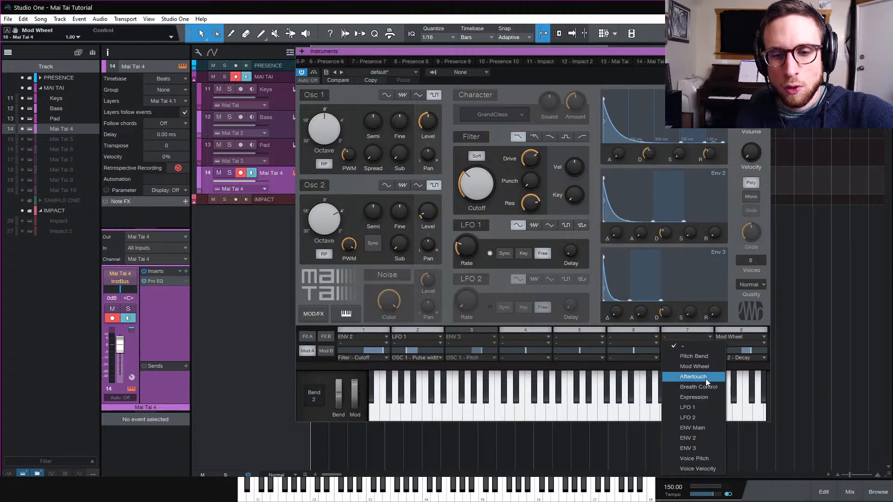
click(707, 365)
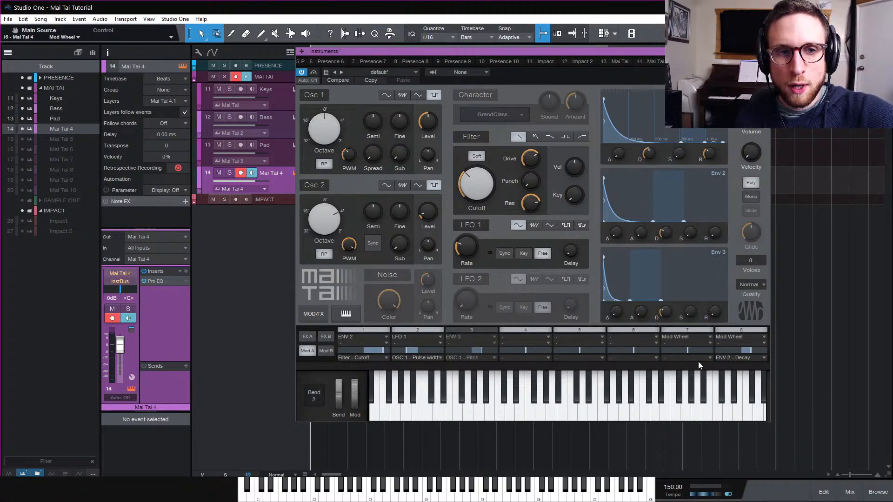
Retarget modulation slot 7 to Filter - Resonance and give it a small negative amount
click(699, 360)
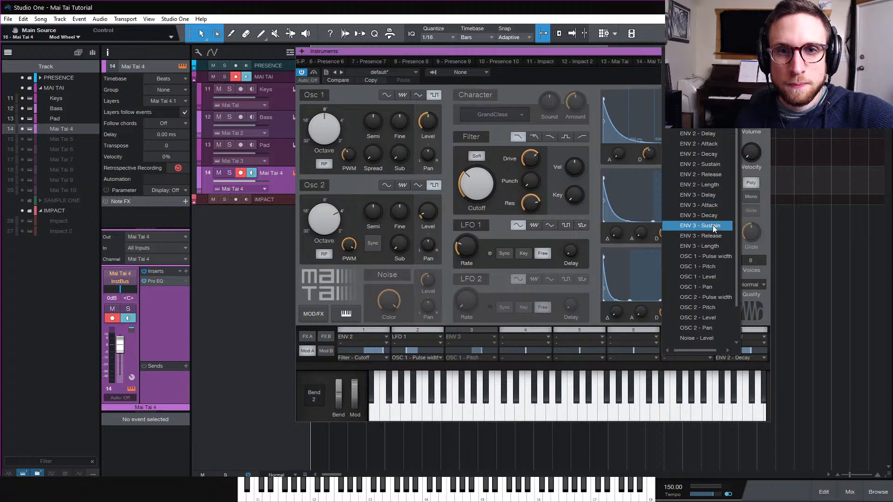
scroll(693, 251, down, 1)
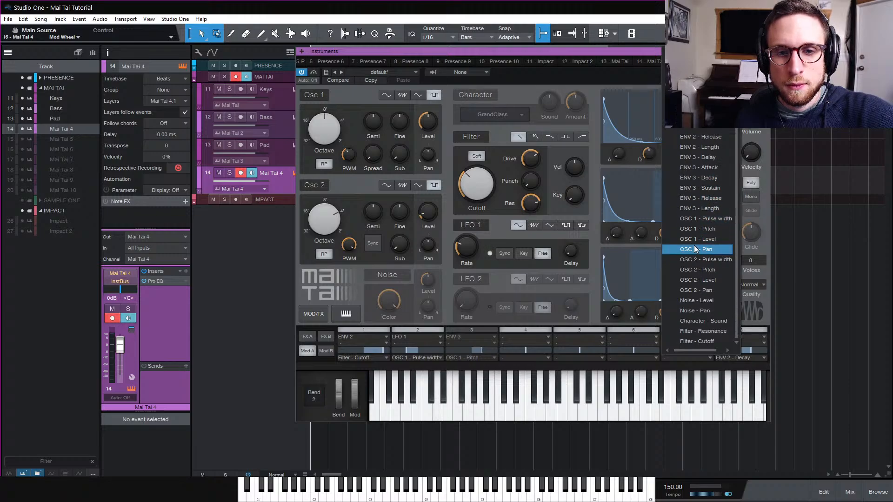
click(712, 331)
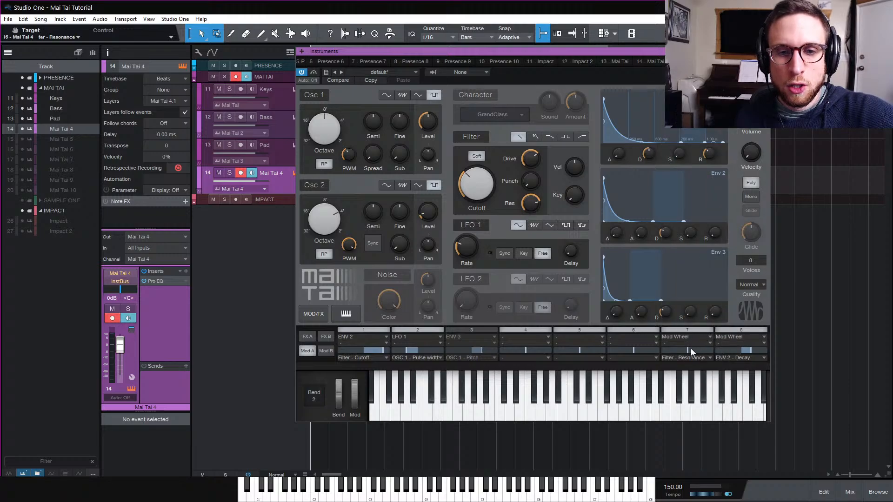
drag(691, 349, 684, 352)
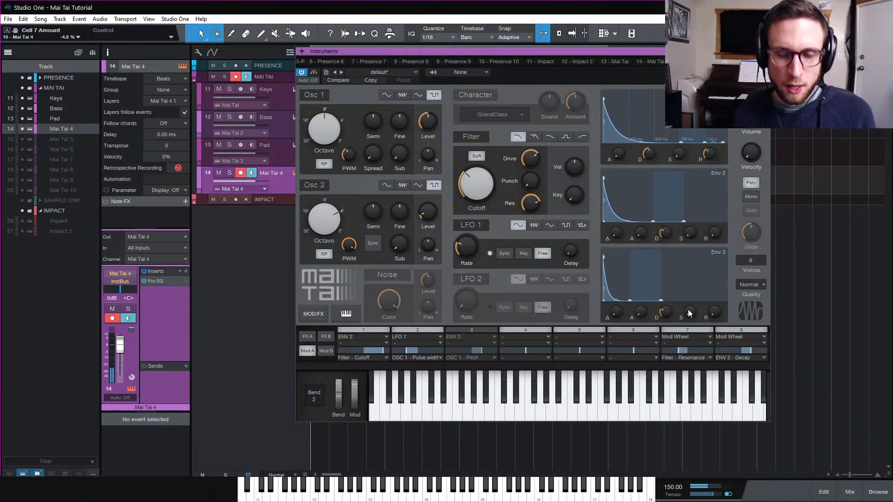
drag(679, 351, 668, 356)
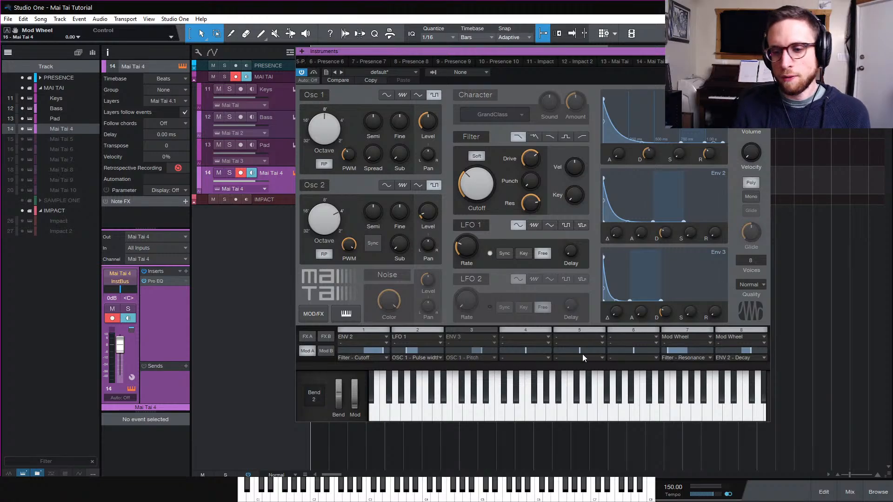
Switch to the effects page, enable the Delay and set its type to Panned
click(308, 338)
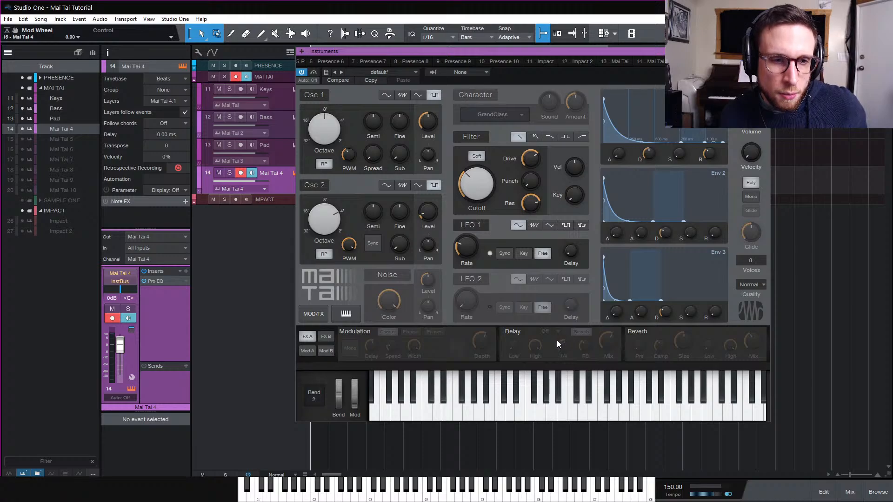
click(513, 331)
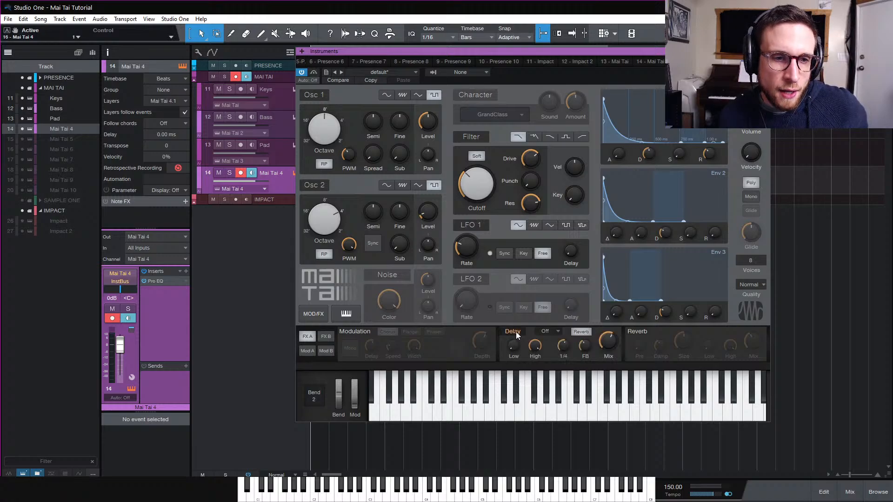
click(559, 332)
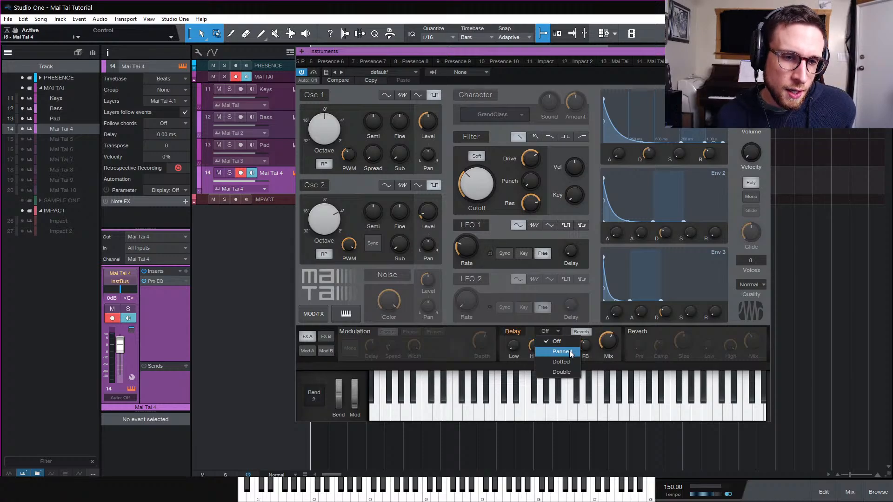
click(570, 350)
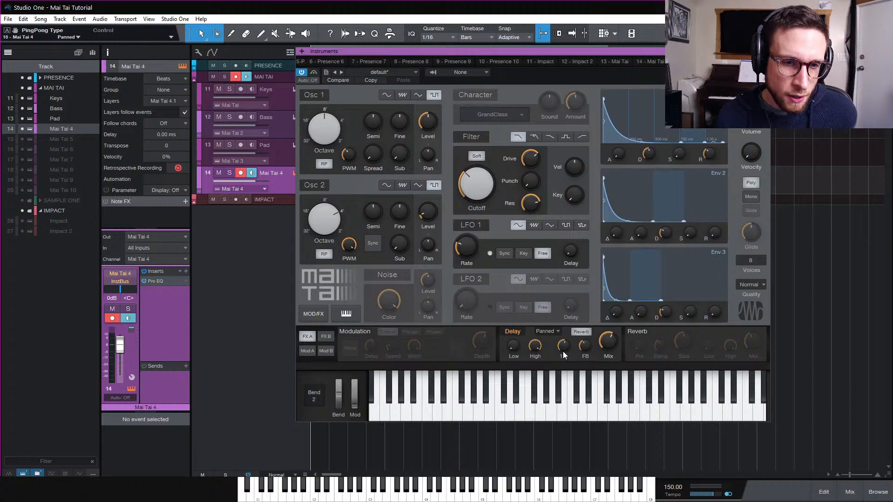
Set the delay time to 1/8 D and the delay mix to 18%
drag(564, 345, 573, 355)
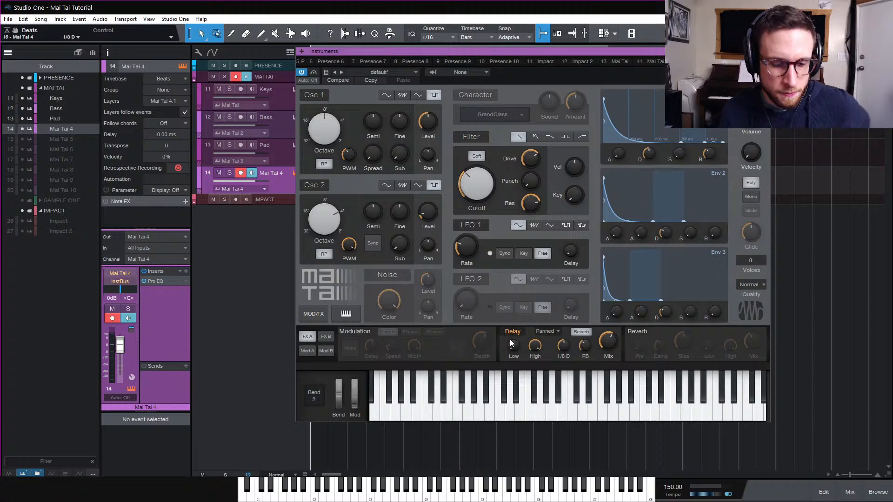
mouse_move(511, 340)
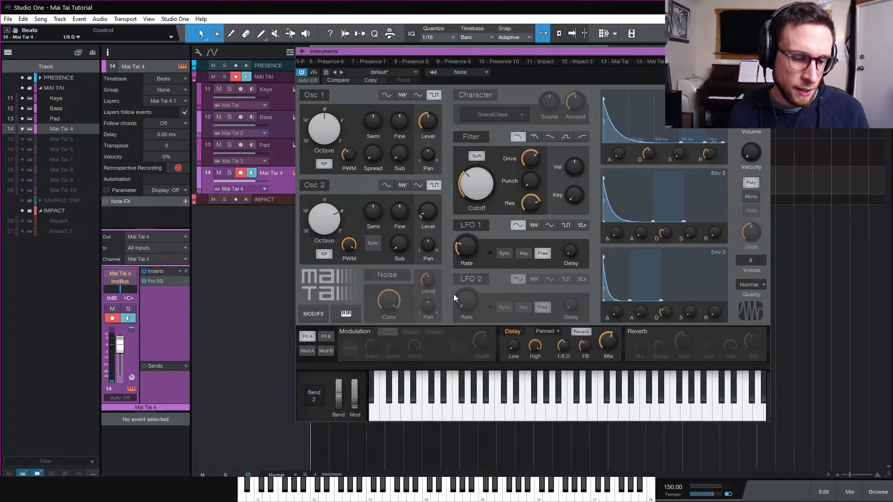
mouse_move(536, 350)
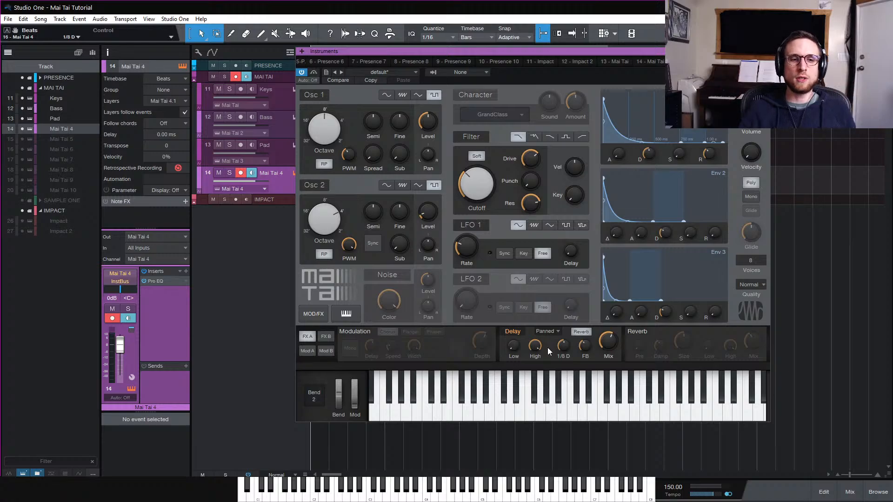
drag(606, 347, 605, 365)
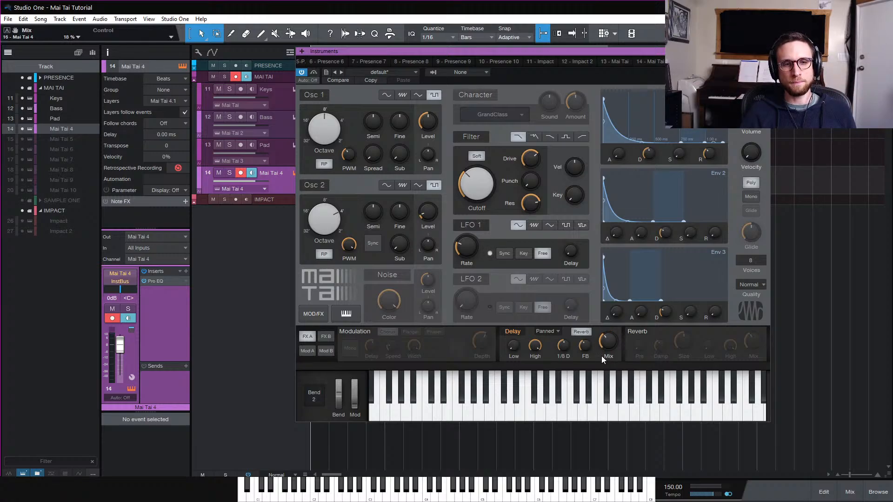
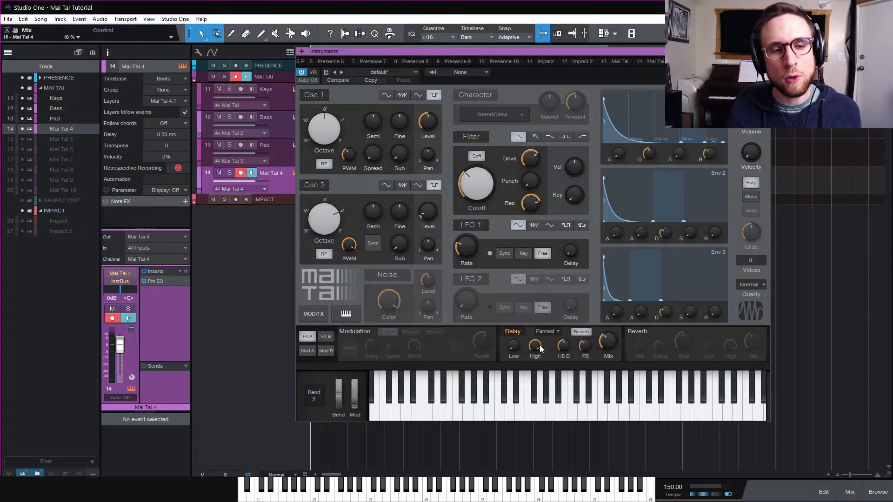
Set the delay's high cut to 1.00 kHz, its low cut to about 162 Hz, and its mix to 4%
drag(536, 350, 547, 432)
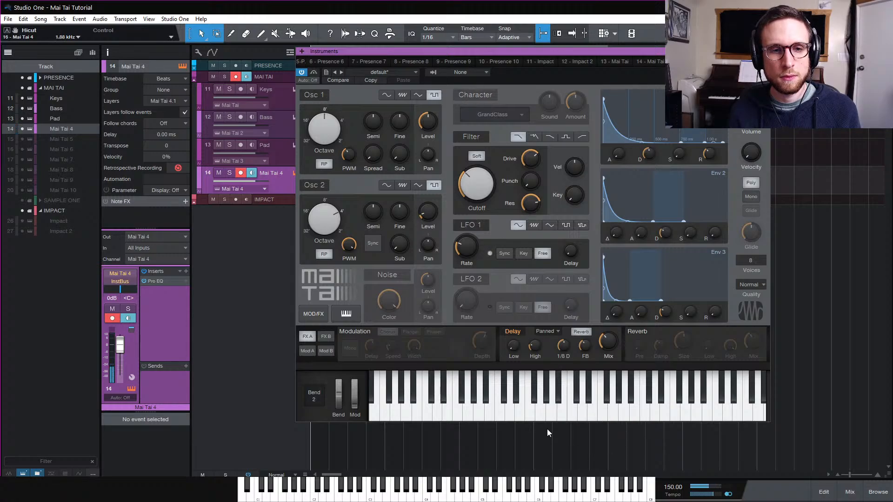
drag(535, 345, 538, 373)
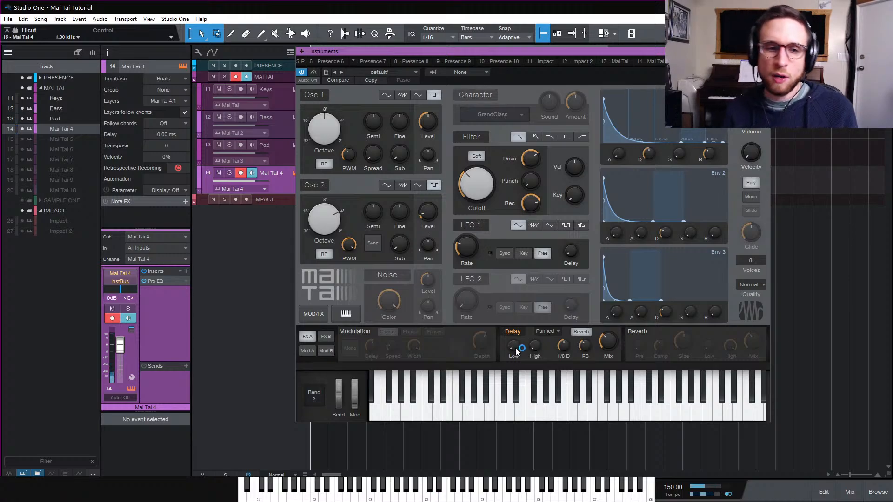
drag(514, 348, 528, 311)
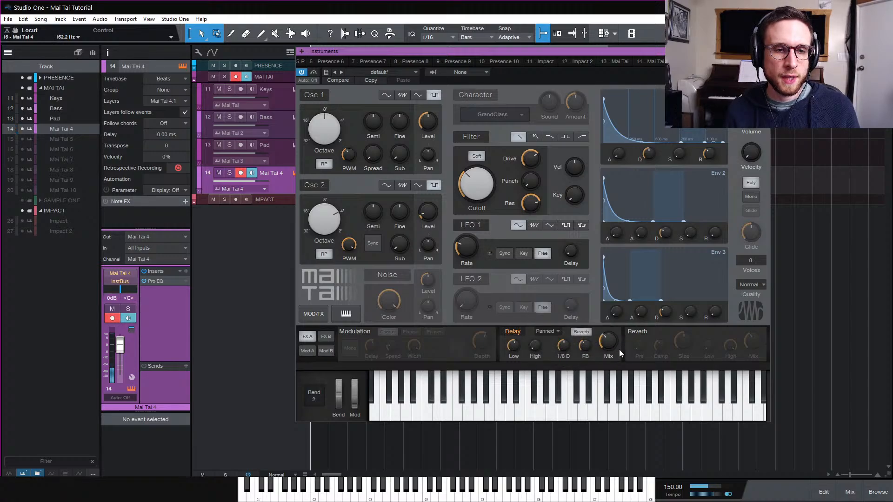
drag(610, 344, 615, 375)
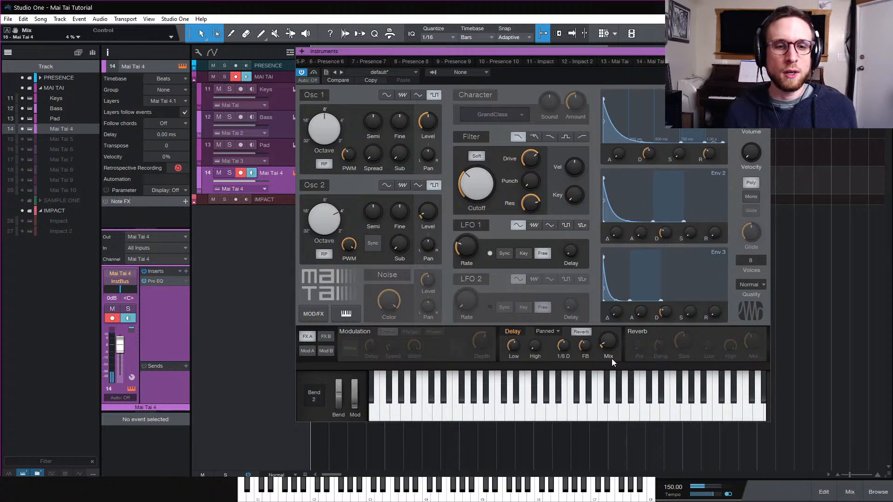
Enable the reverb and set its tail to about 2.08 s, raise the damping, and set high attenuation to 96%
click(646, 332)
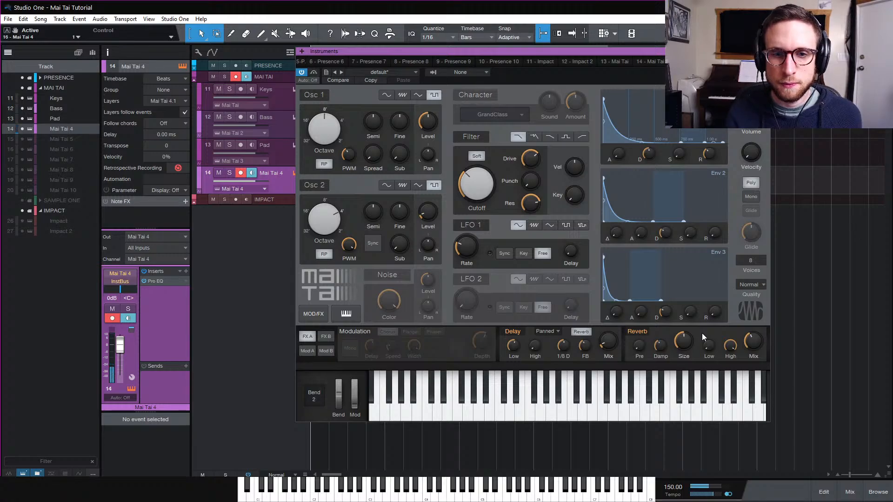
drag(660, 345, 666, 304)
drag(683, 343, 684, 324)
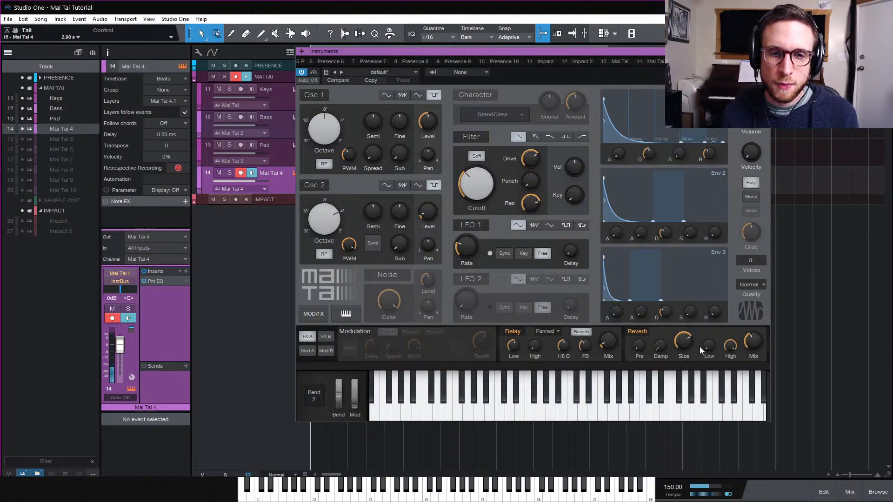
mouse_move(730, 348)
mouse_down()
mouse_move(731, 451)
mouse_move(735, 357)
mouse_up()
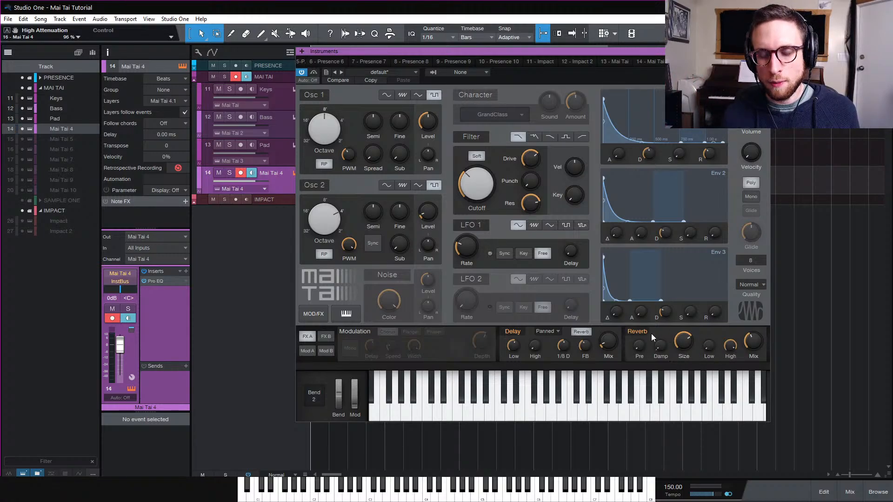
mouse_move(676, 343)
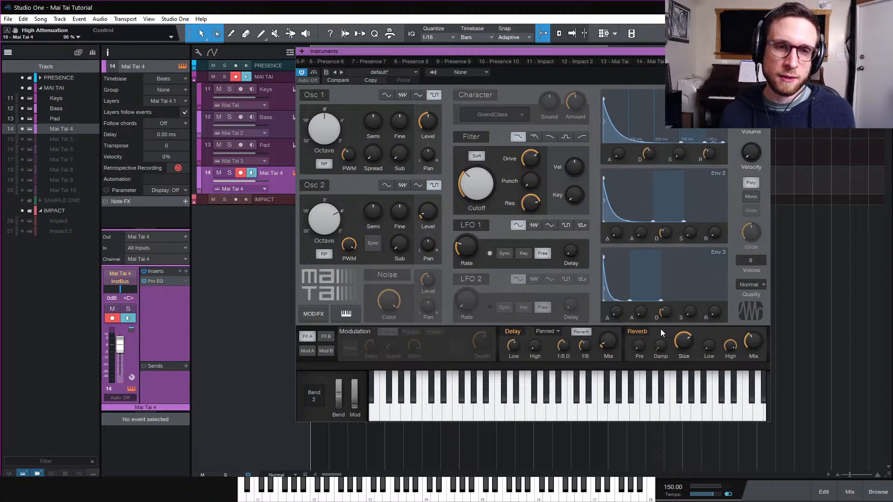
Compare the synth quality levels Supreme, High, 80s and Normal, ending on Supreme
click(749, 286)
click(766, 326)
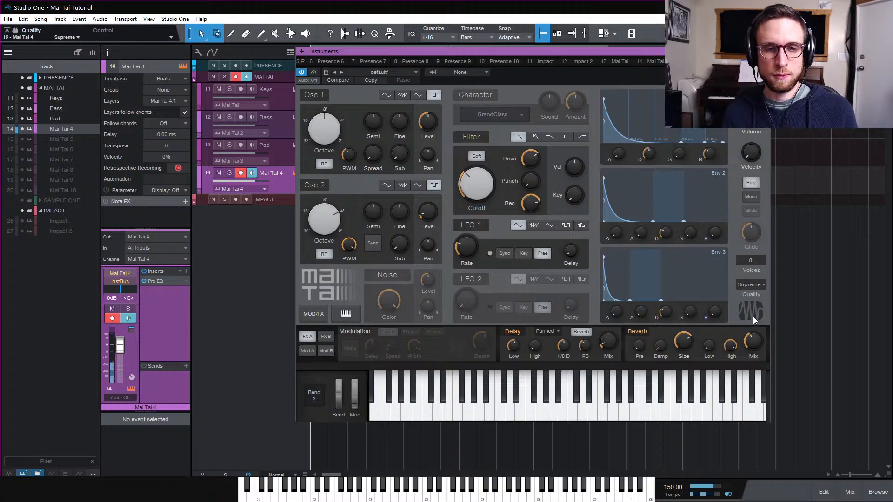
click(751, 285)
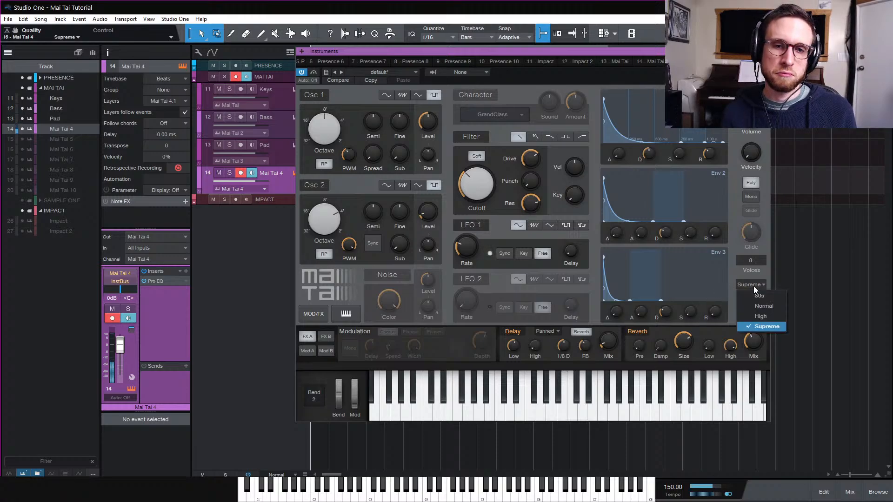
click(771, 316)
click(757, 286)
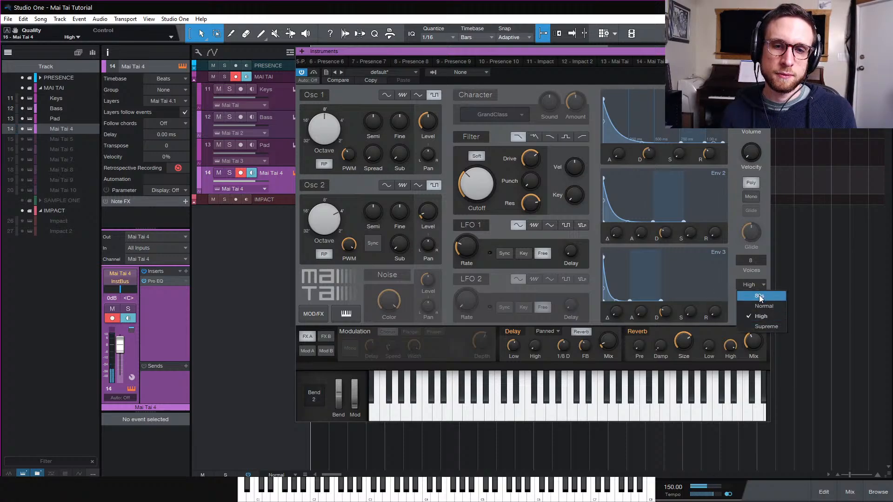
click(759, 296)
click(758, 286)
click(764, 306)
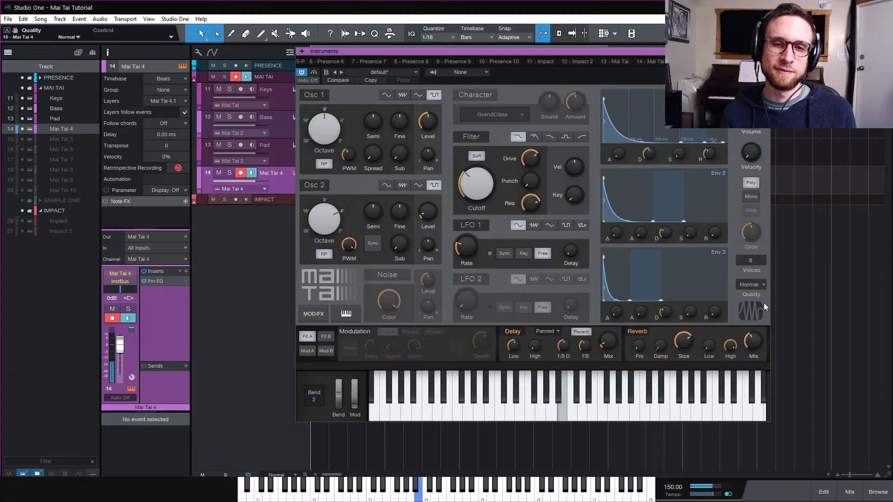
click(757, 285)
click(766, 326)
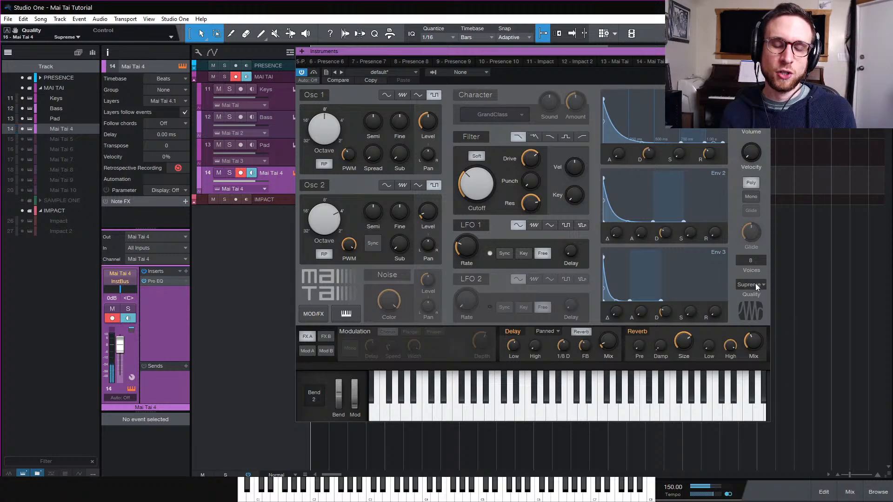
Switch the reverb off and compare Normal quality against Supreme, leaving Supreme selected
click(636, 332)
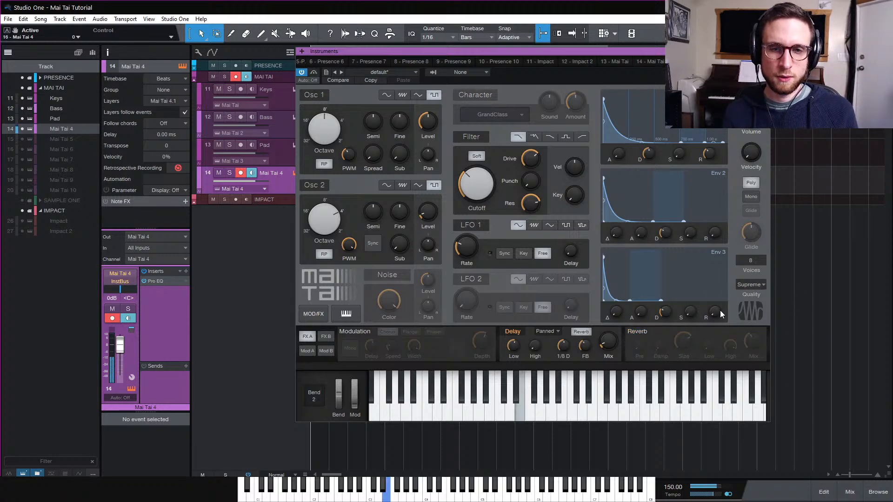
click(744, 285)
click(764, 307)
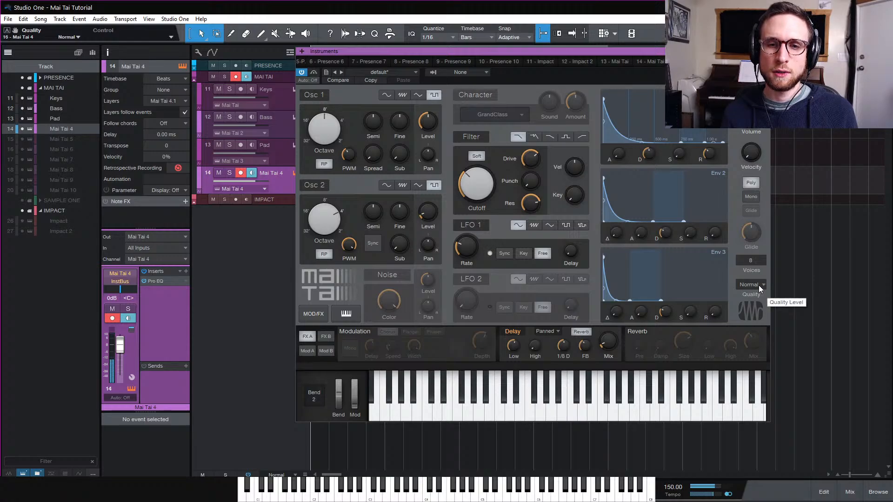
click(758, 286)
click(763, 327)
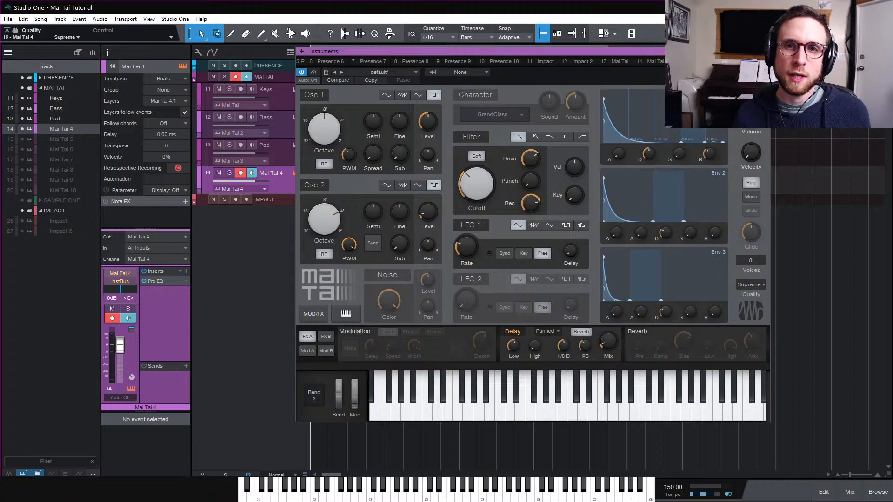
Close the synth window and rename the Mai Tai 4 track as Pluck
click(765, 52)
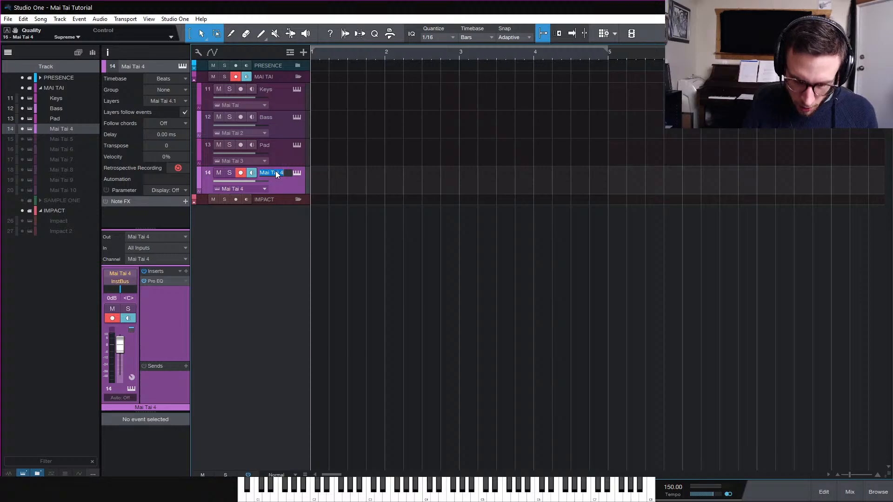
text(Pl)
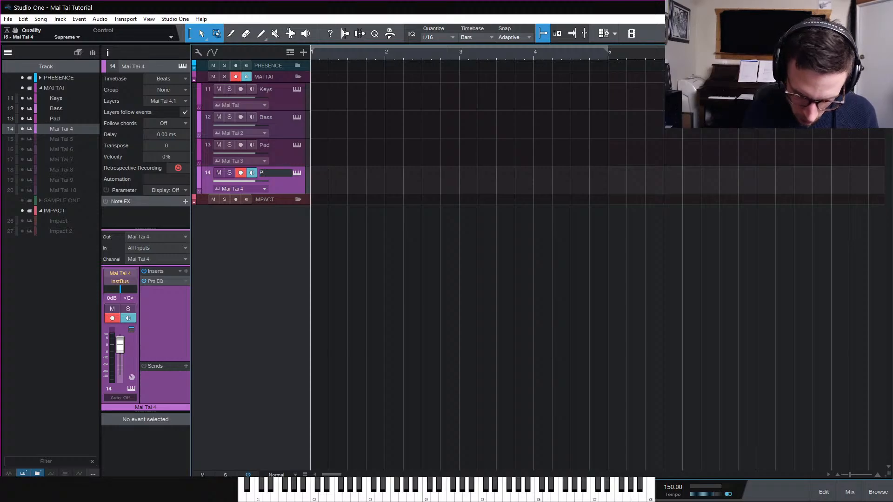
text(uck)
key(Return)
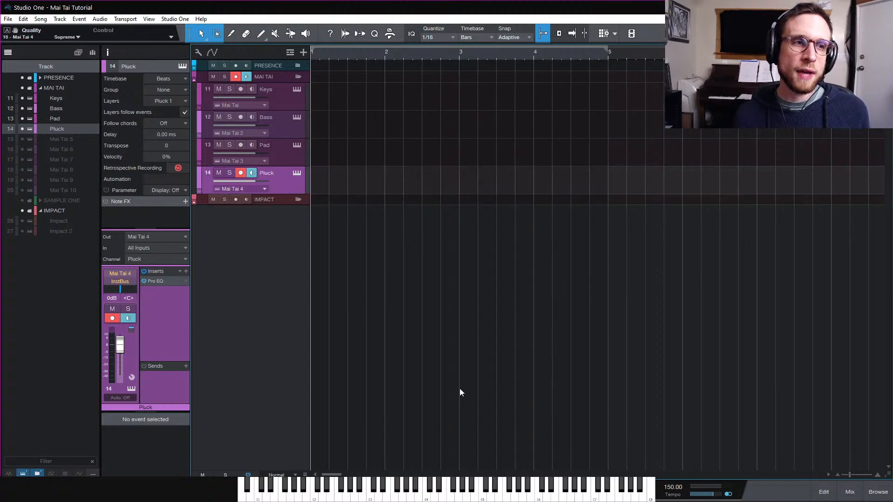
Reveal the Impact drum track in the track list and select it
click(8, 52)
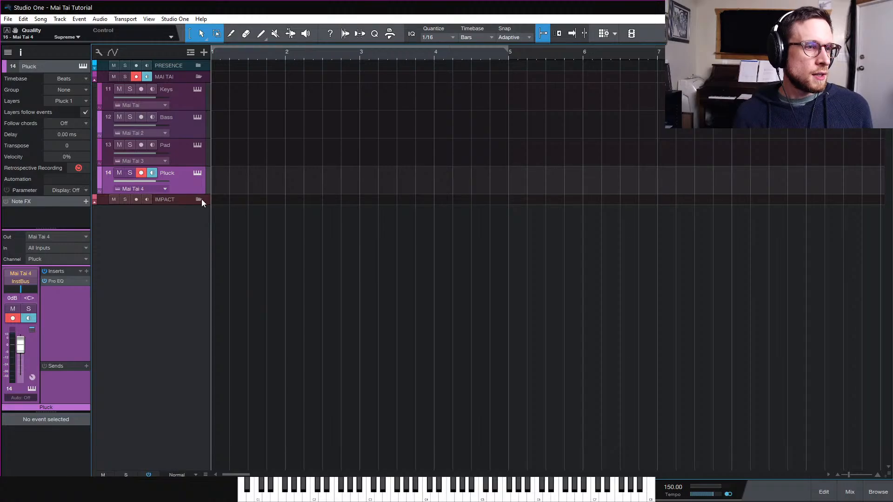
click(20, 51)
click(20, 51)
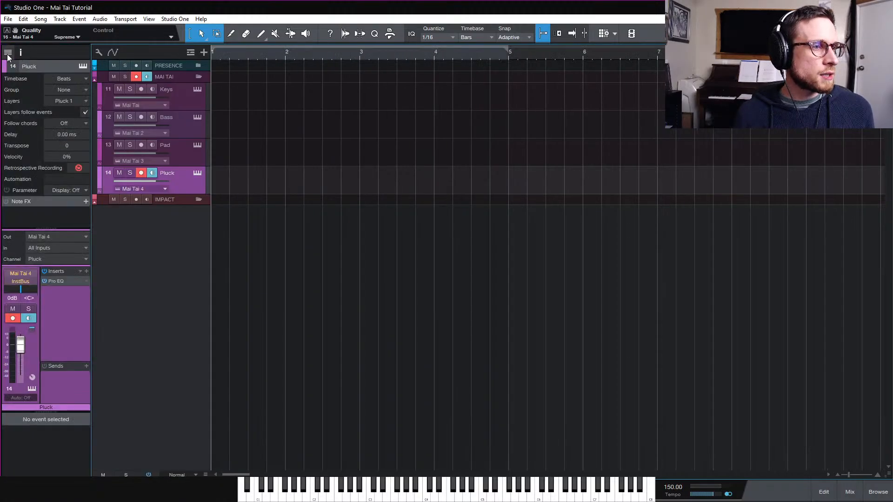
click(8, 52)
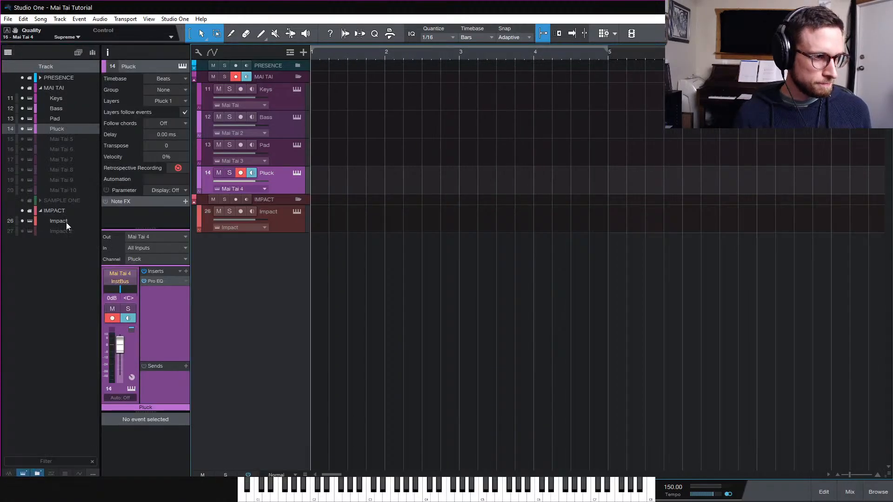
click(66, 222)
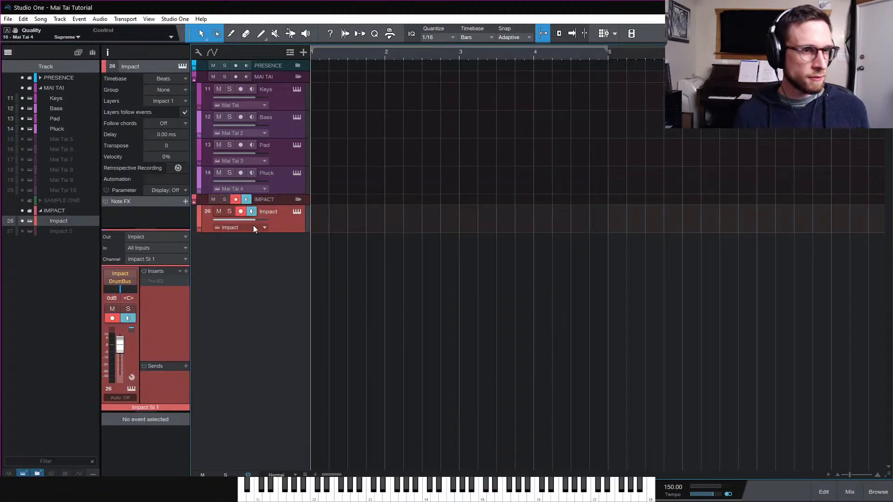
Open the Impact XT instrument window, move it aside, and return the Impact channel volume to 0 dB
click(296, 212)
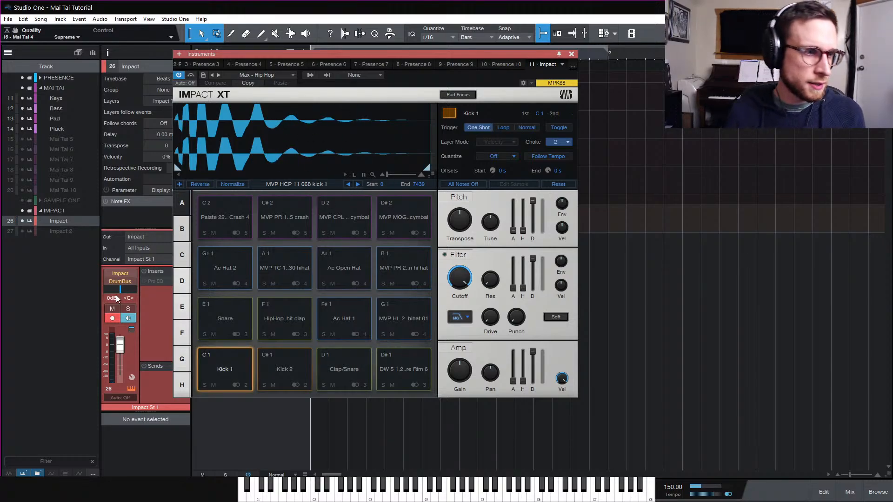
drag(120, 345, 153, 302)
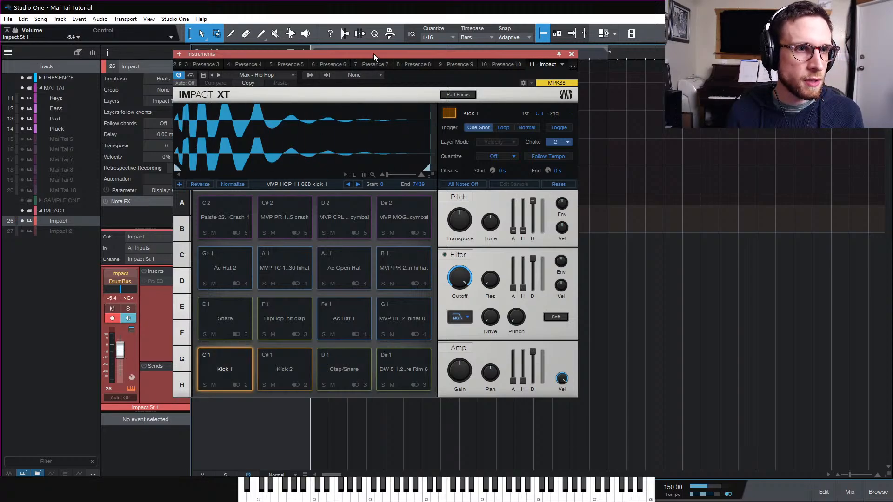
drag(373, 54, 602, 78)
alt+click(120, 351)
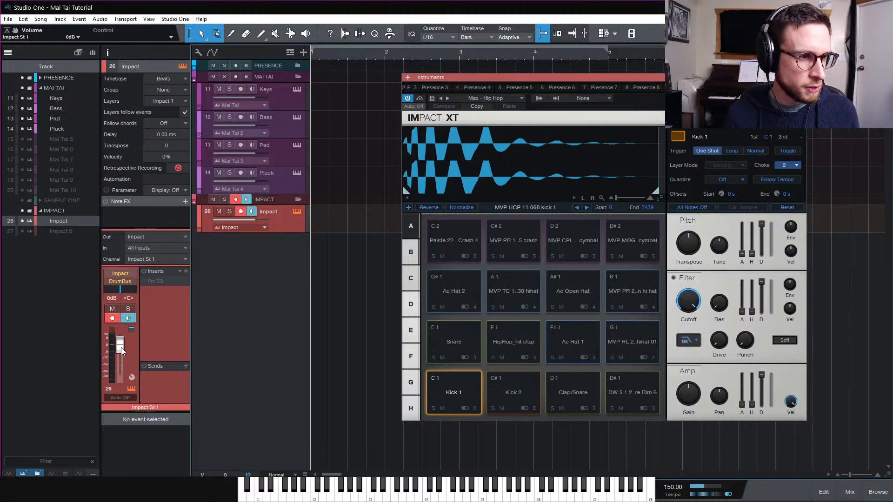
In the mixer, lower the DrumBus fader to about -13.4 dB, then return to the arrangement
click(850, 492)
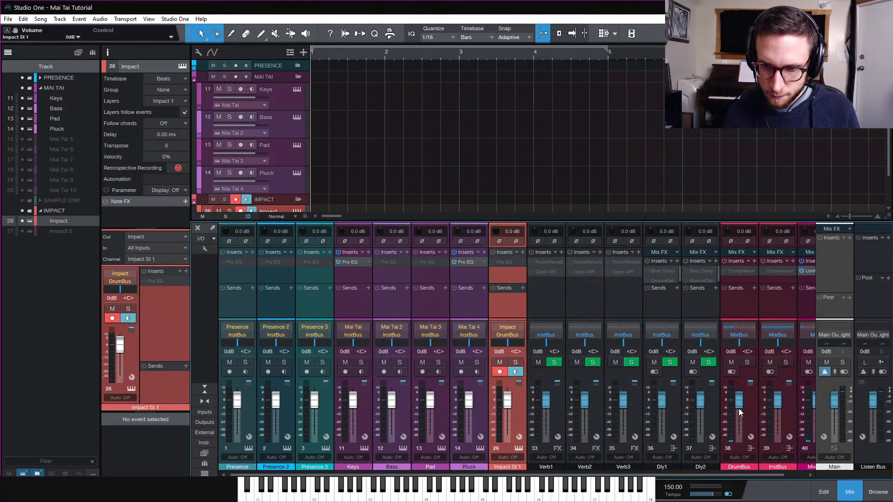
drag(739, 404, 742, 417)
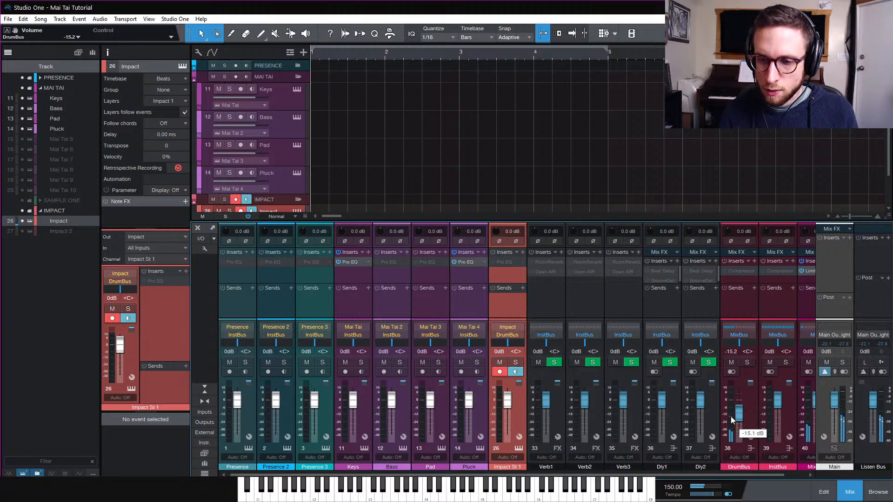
drag(742, 413, 743, 410)
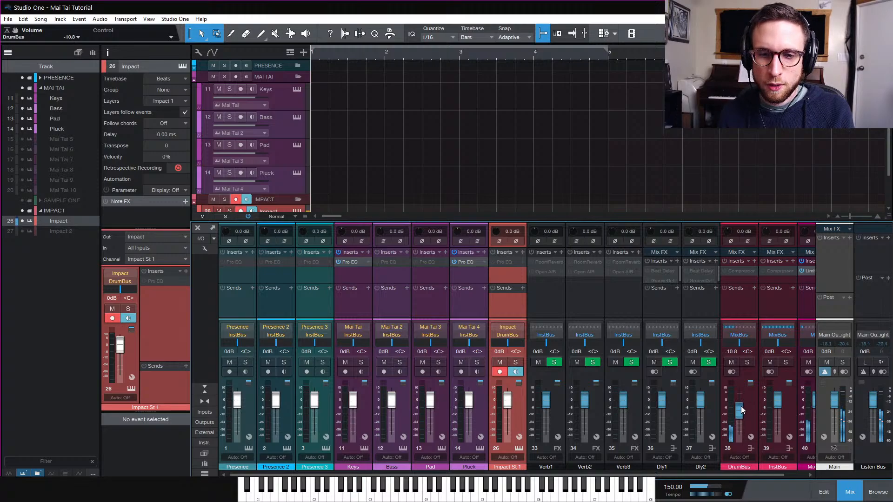
scroll(743, 409, right, 1)
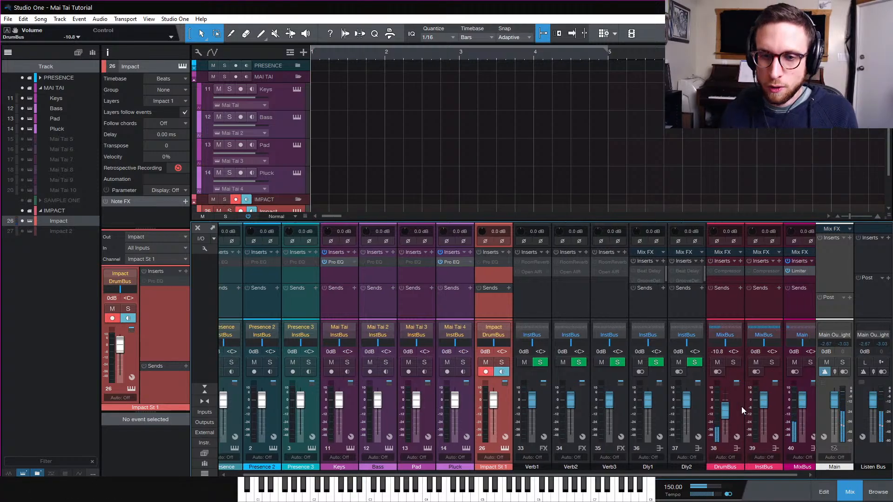
drag(730, 411, 723, 414)
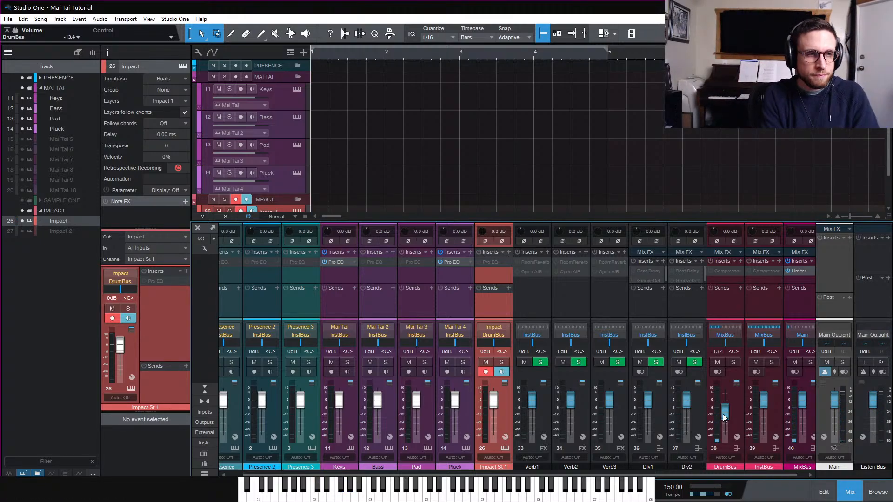
click(850, 494)
Play the song, then record a drum part of about four bars on the Impact track
key(space)
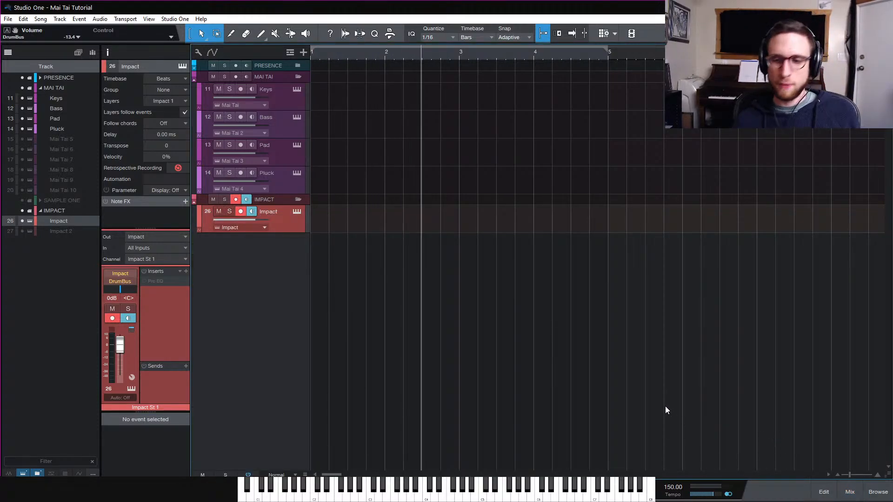
key(space)
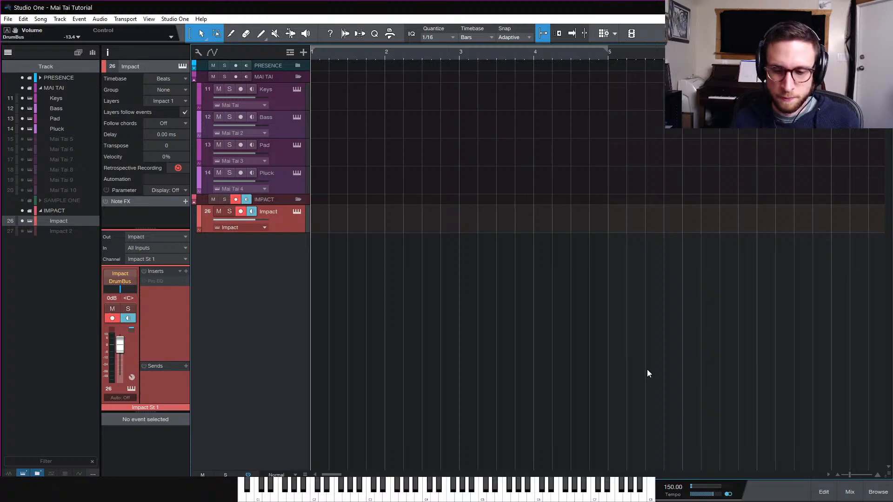
key(KP_Multiply)
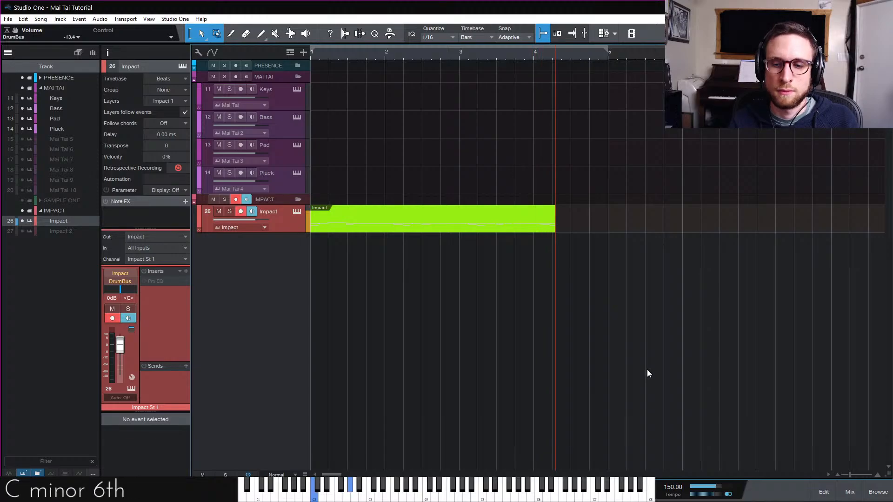
key(space)
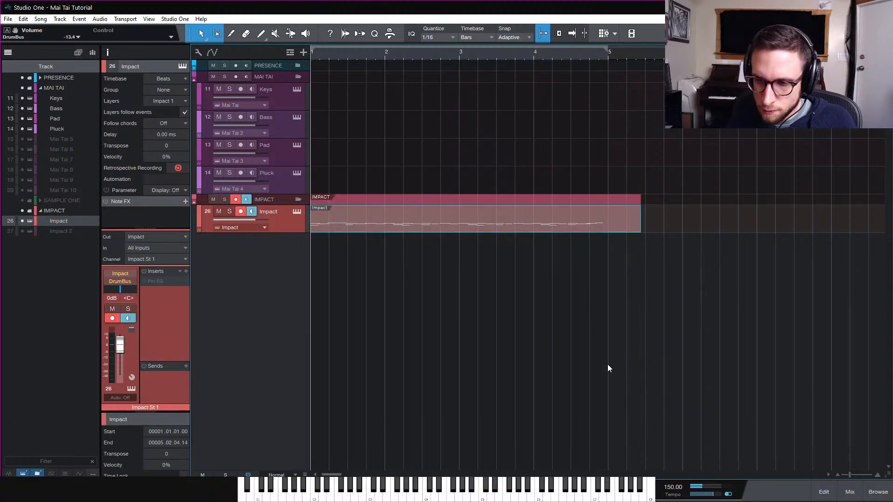
Open the recorded drum part in the piano-roll editor and quantize all its notes to 1/8
click(556, 313)
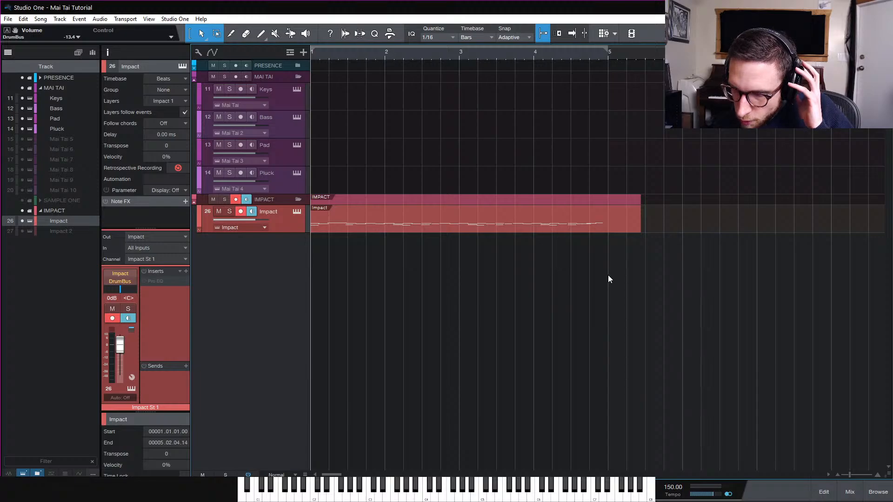
double_click(555, 224)
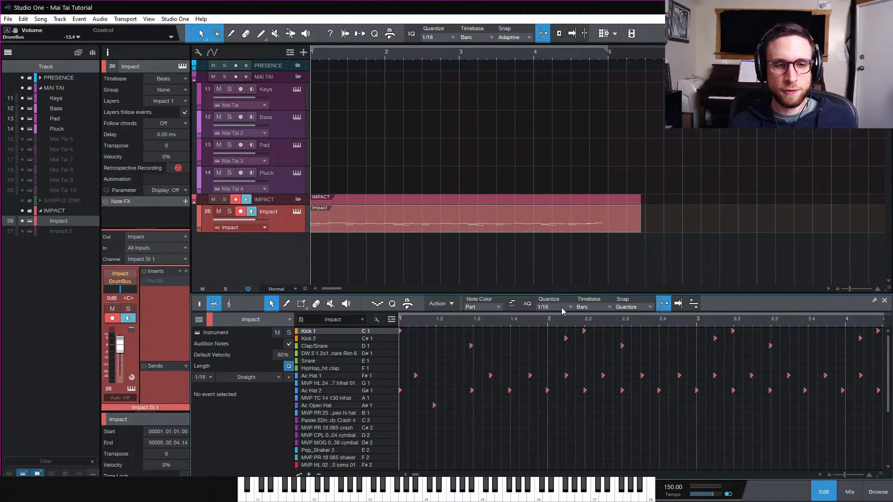
drag(346, 294, 331, 201)
click(8, 52)
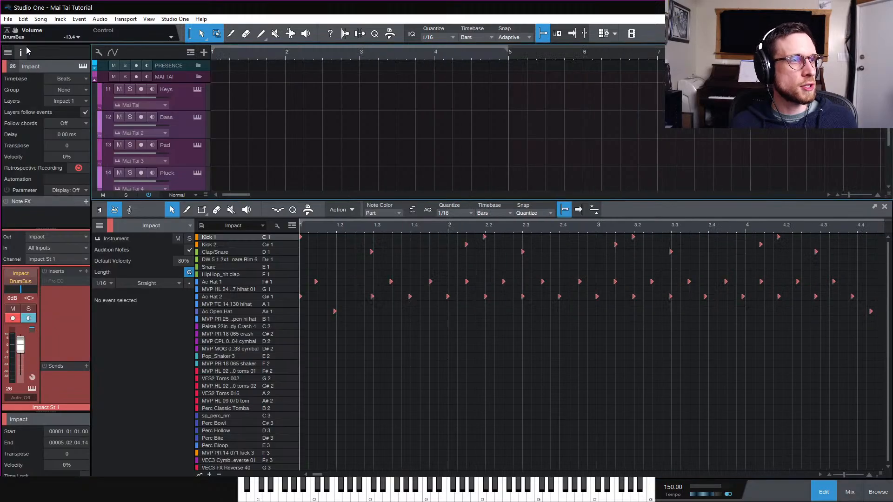
click(100, 210)
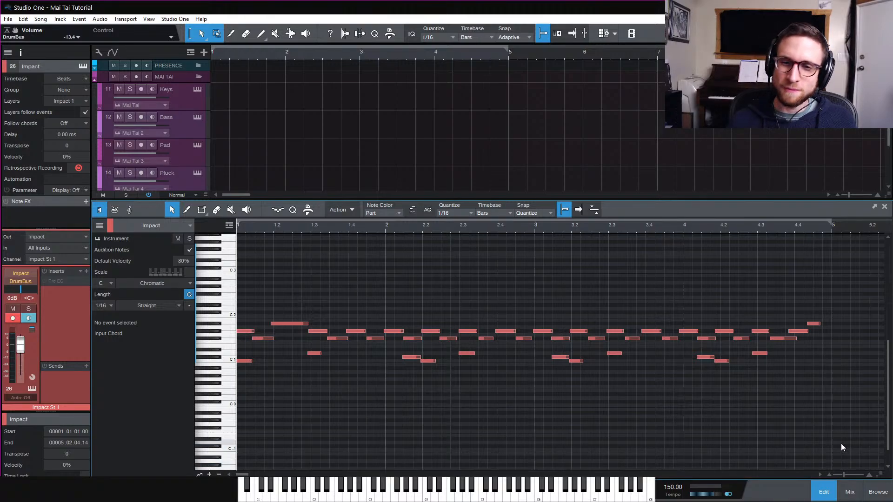
drag(841, 443, 237, 255)
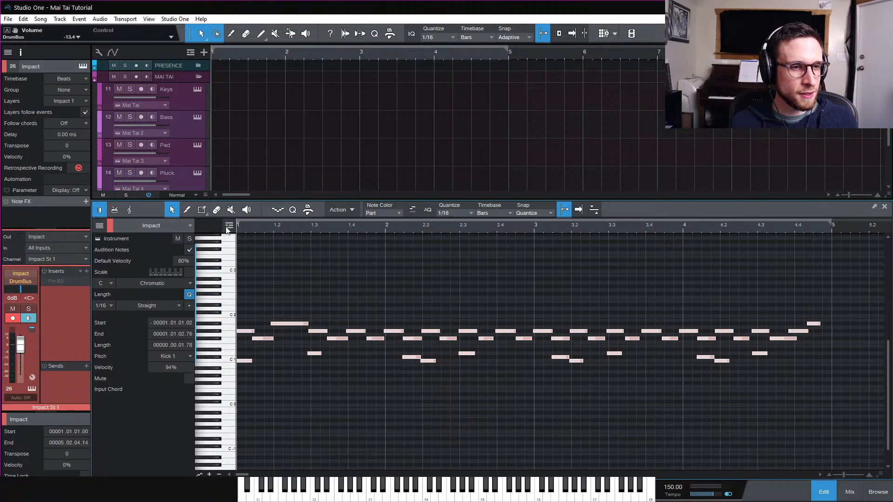
click(453, 217)
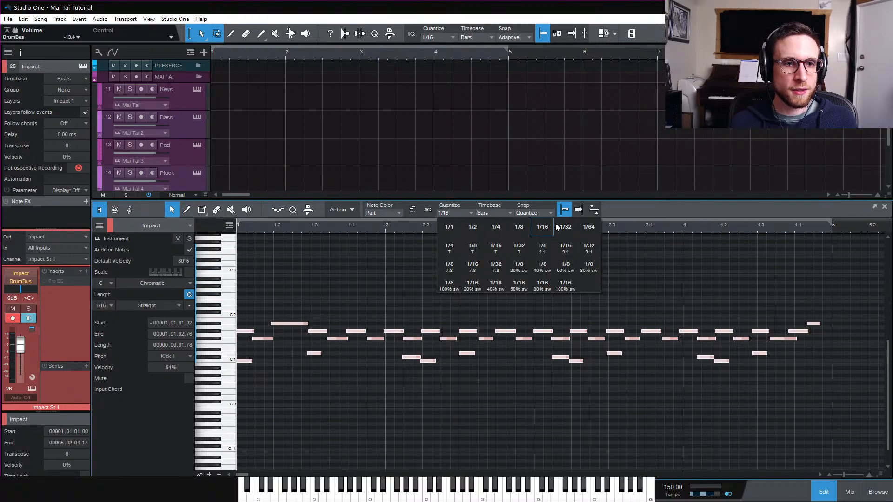
click(519, 228)
click(330, 361)
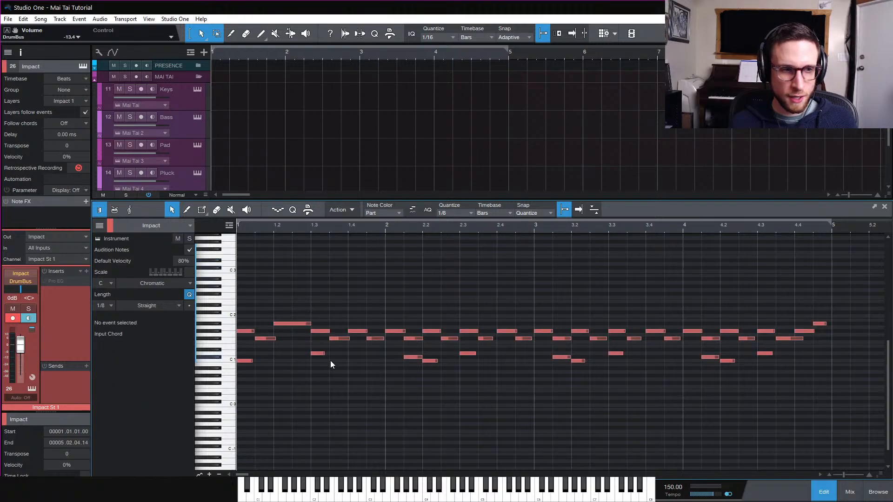
Select and nudge the hi-hat note near beat 1.3, then play back the drum part
drag(870, 307, 293, 421)
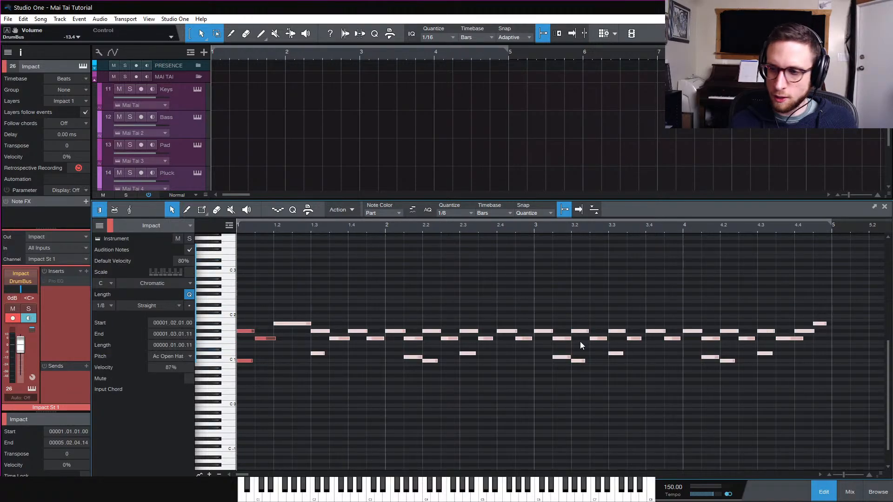
drag(851, 285, 163, 438)
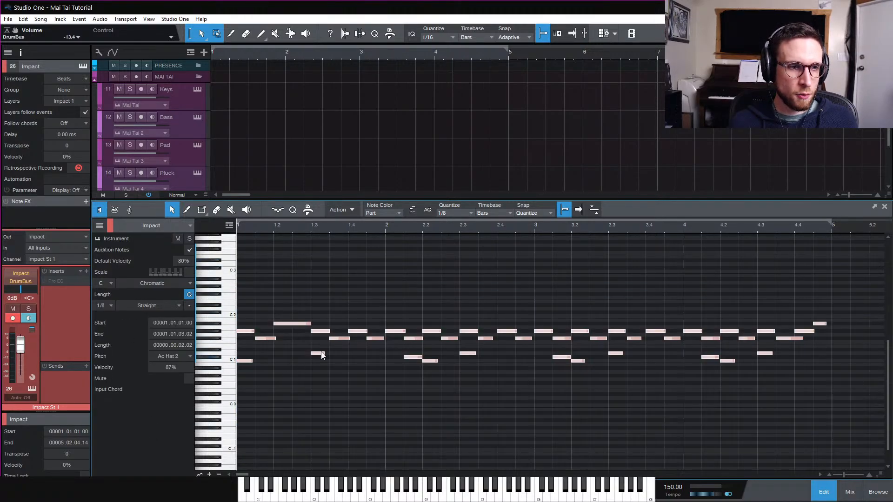
drag(324, 354, 326, 354)
click(345, 375)
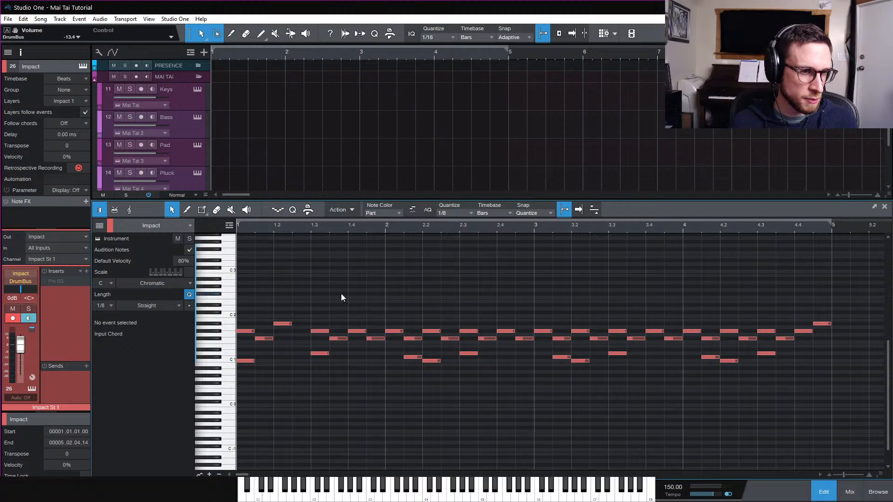
key(space)
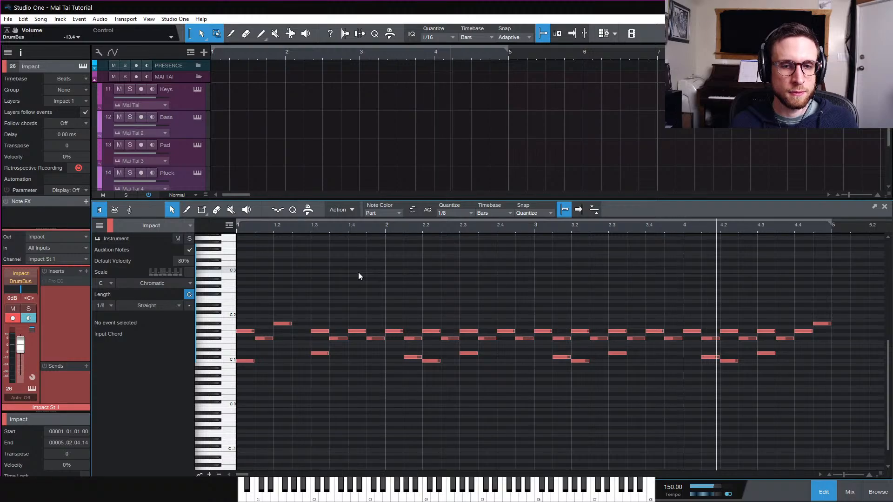
key(space)
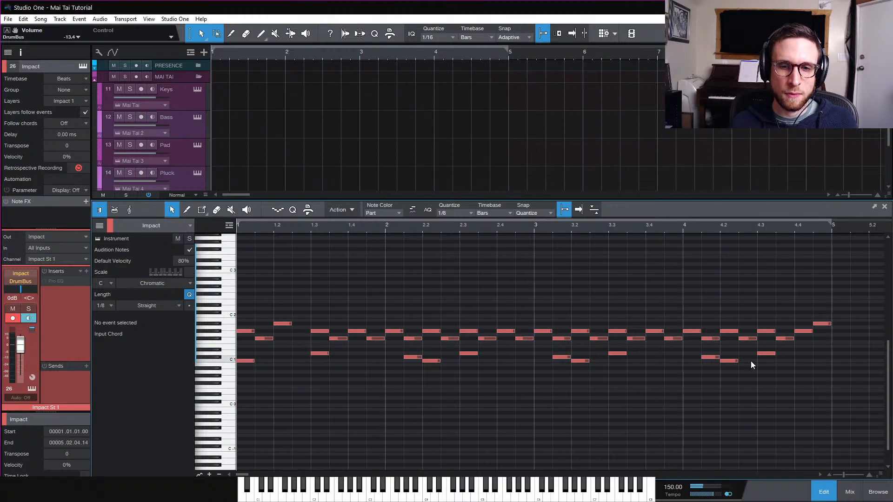
Move the kick in bar 4 to 4.3.3 and raise the final note to the VES2 Toms 016 pitch
drag(730, 361, 785, 360)
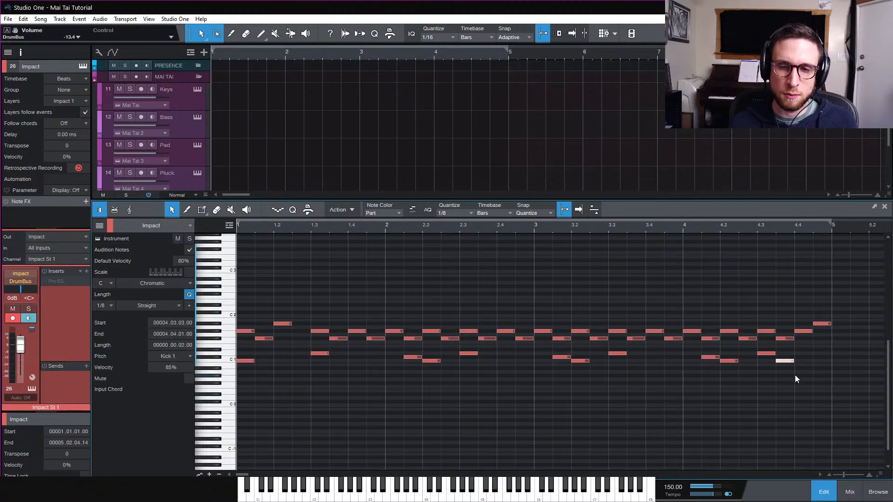
click(795, 375)
drag(824, 325, 831, 284)
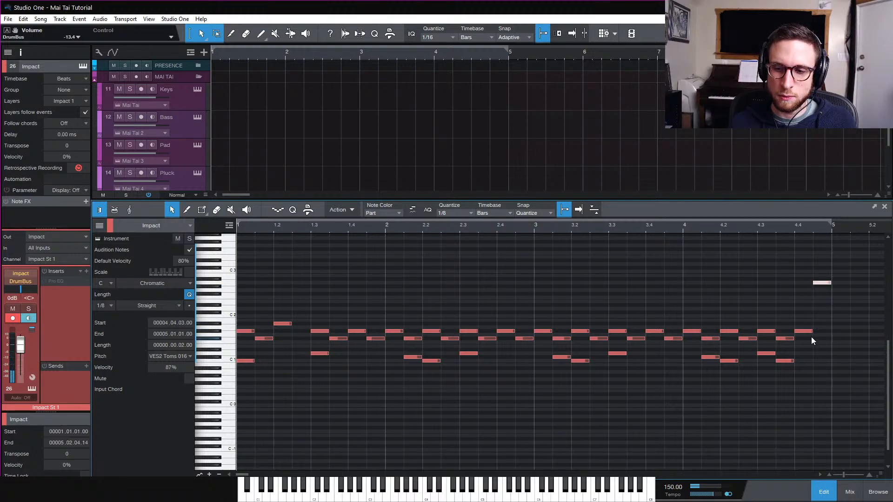
Shift the last Ac Hat 1 note to the end of bar 4 and loop-play the part
click(786, 339)
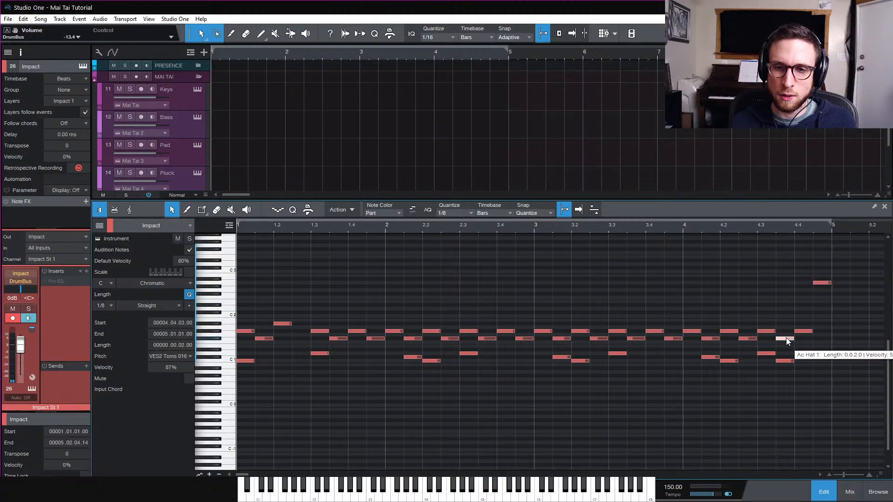
drag(786, 338, 831, 339)
click(784, 387)
key(space)
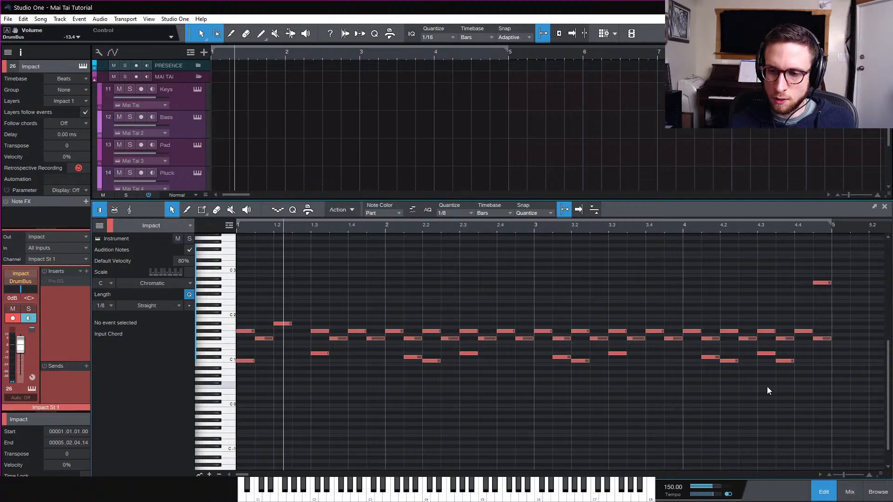
key(KP_Divide)
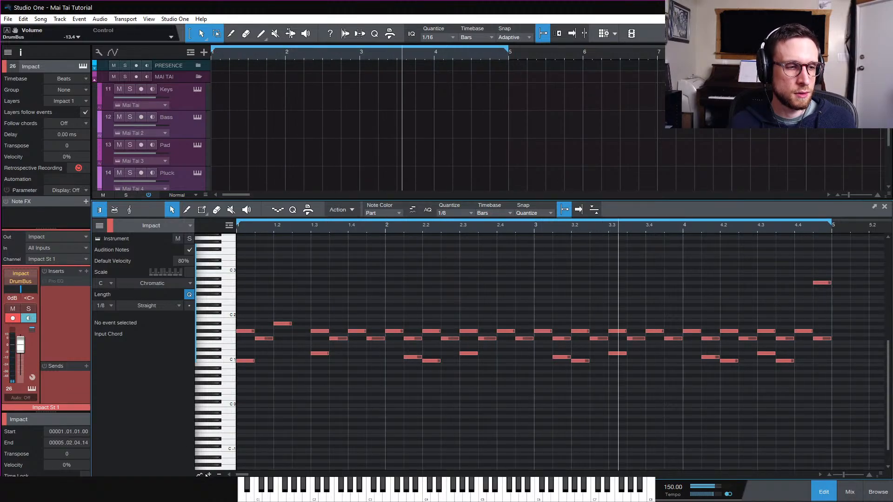
Open the velocity lane and set all Ac Hat 2 notes to 100% velocity
click(199, 475)
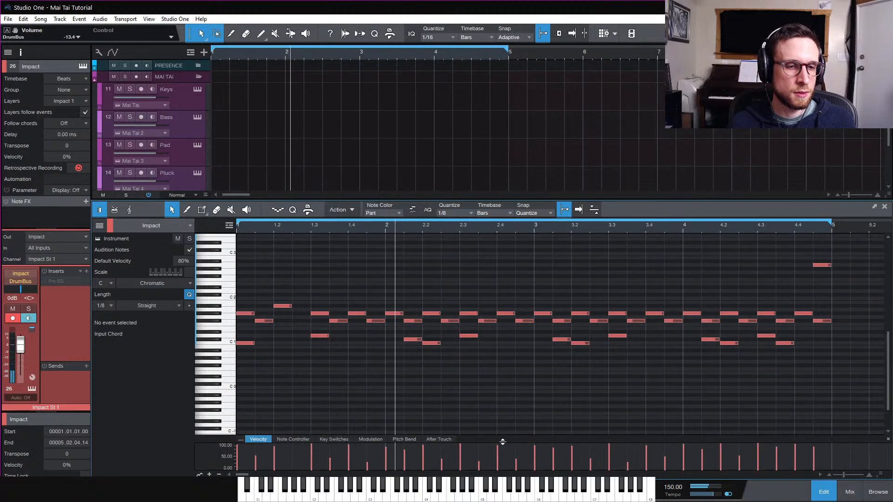
drag(502, 442, 503, 412)
click(216, 299)
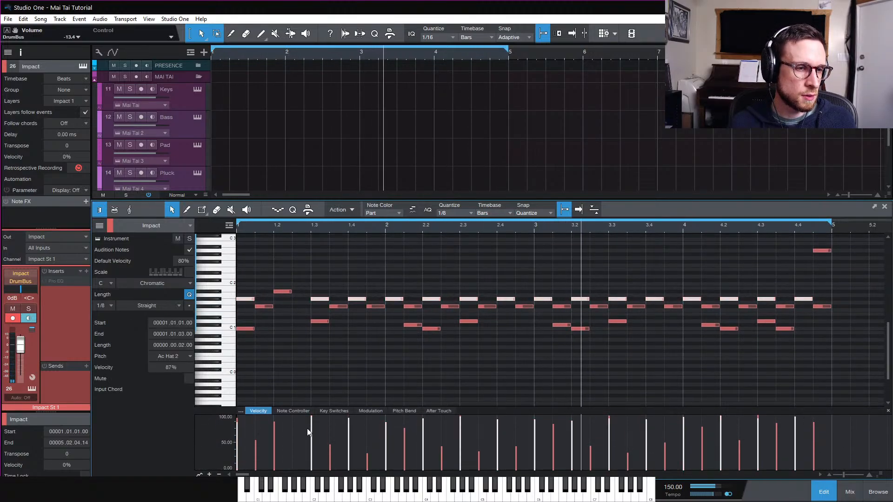
drag(316, 425, 317, 416)
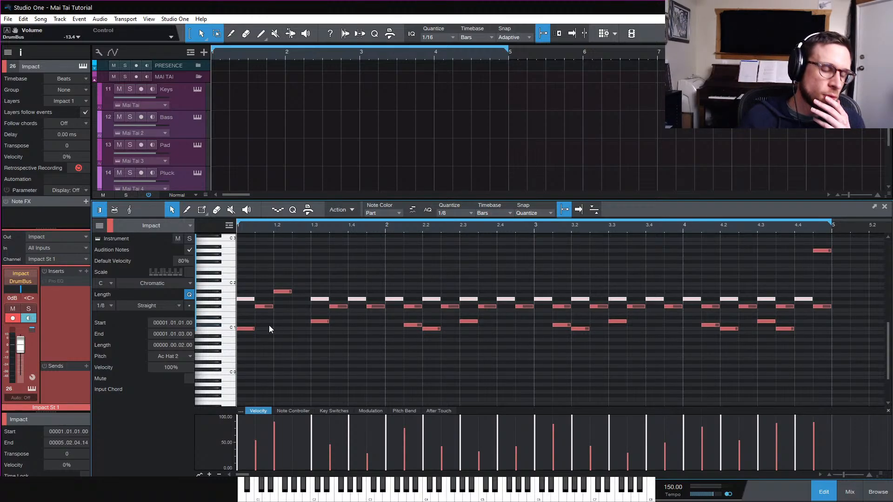
Select all Kick 1 notes and raise their velocity to 100%
click(247, 329)
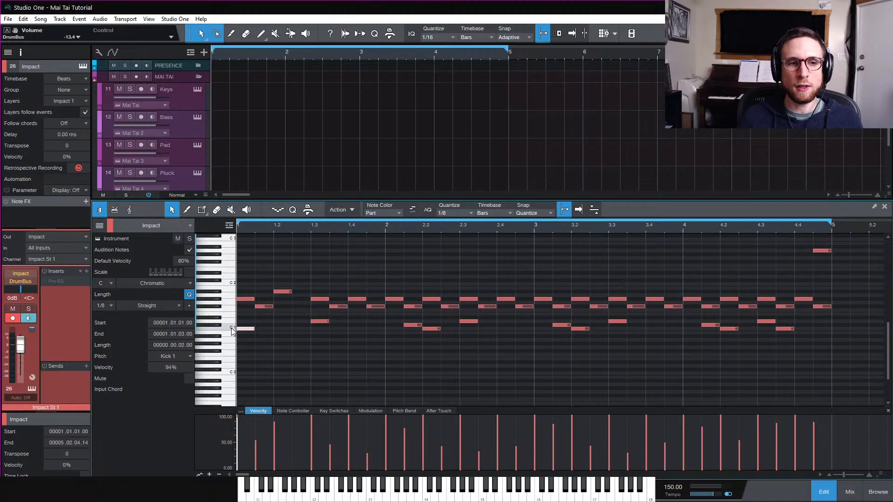
click(232, 329)
drag(241, 423, 239, 405)
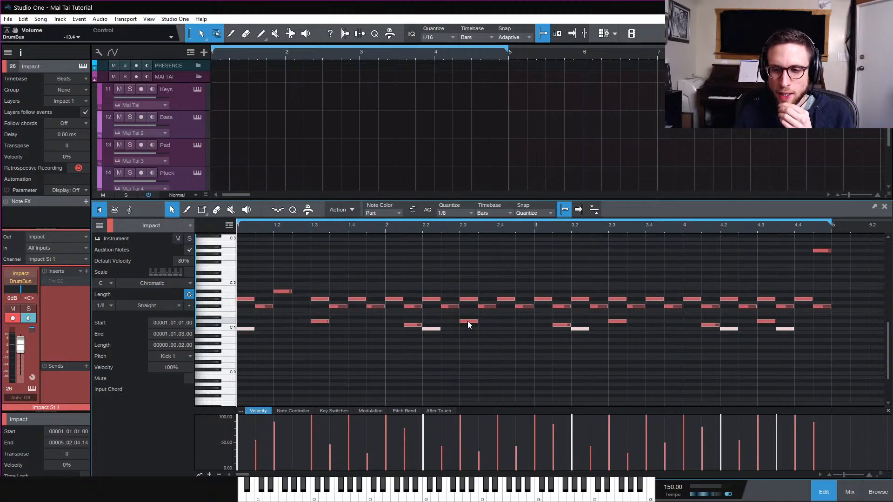
click(375, 358)
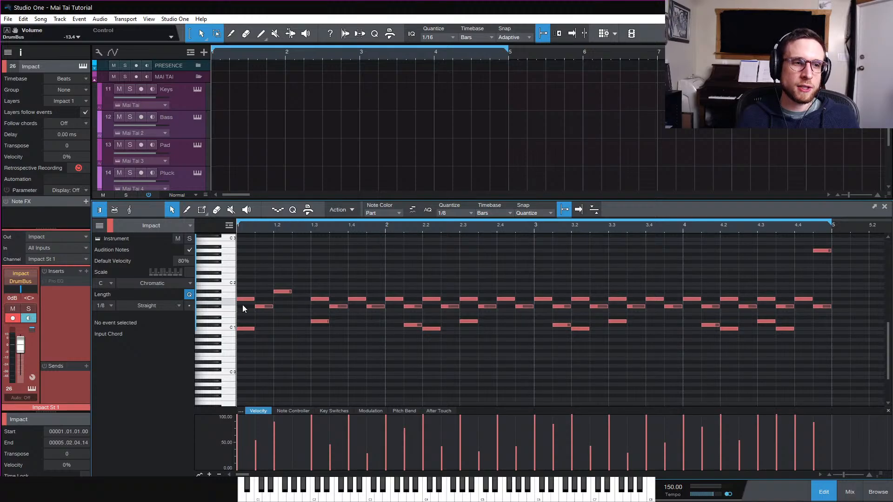
Inspect the velocities of the Ac Hat 1 and Clap/Snare notes
click(215, 306)
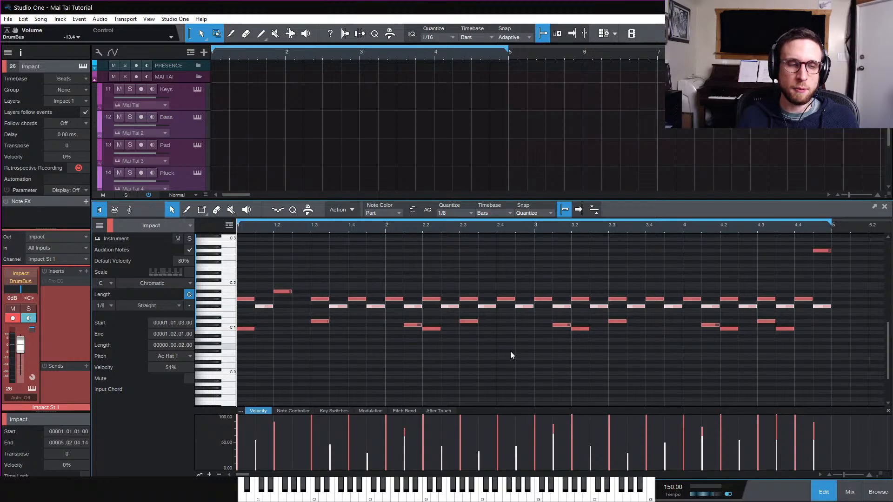
click(273, 314)
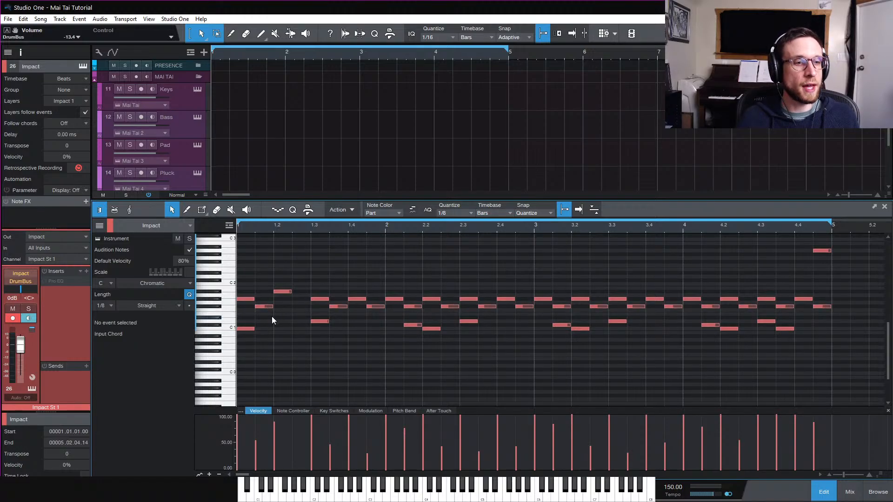
click(229, 321)
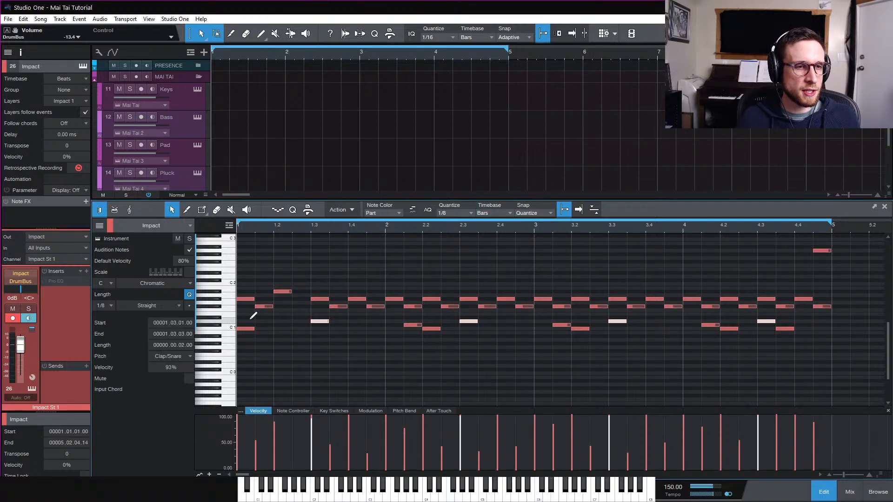
click(359, 347)
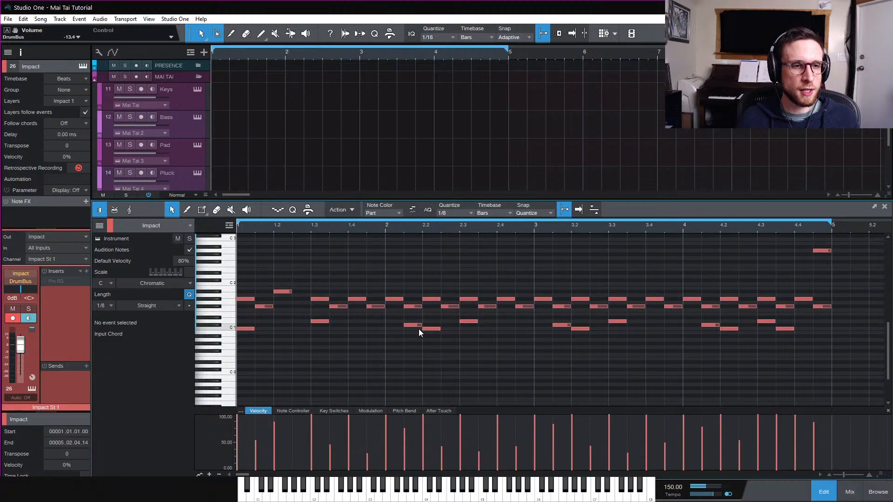
Select the Kick 2 notes, lower their velocity to 74%, and play the part
click(416, 325)
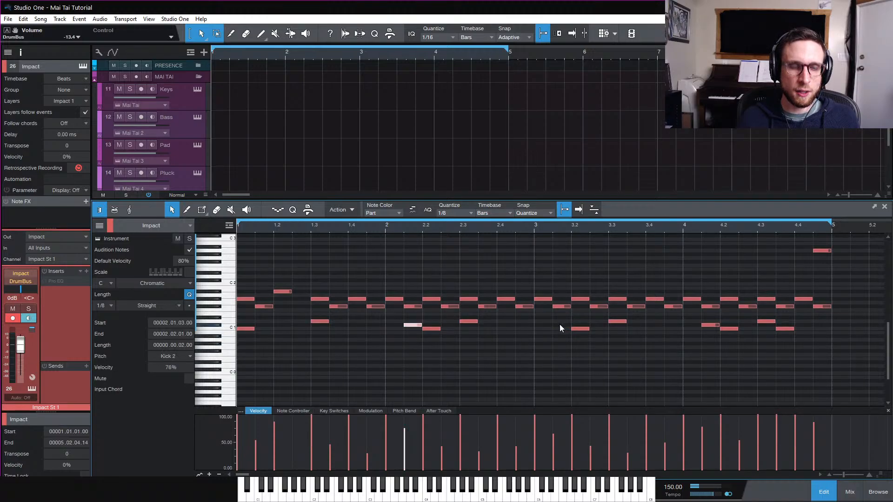
shift+click(562, 324)
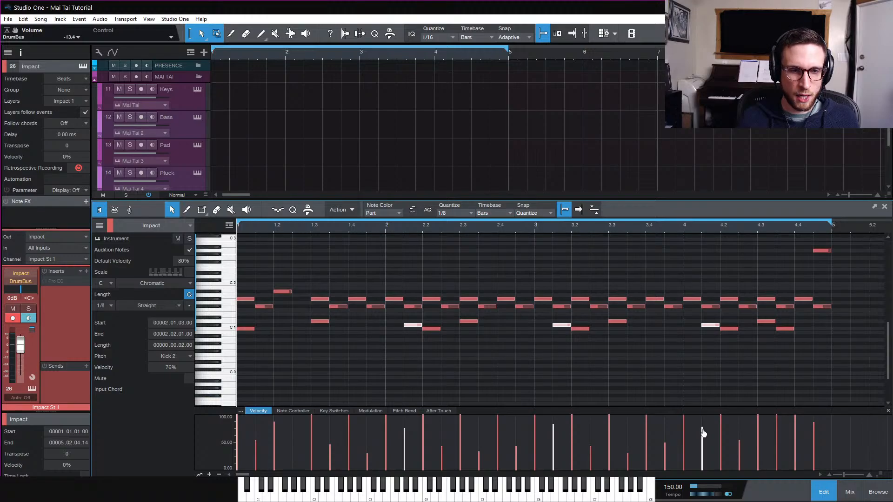
drag(701, 436, 700, 434)
key(space)
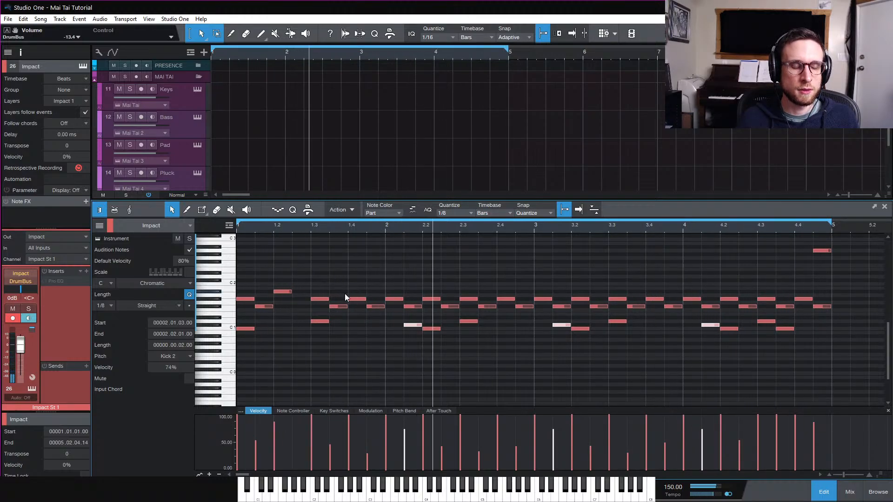
Select all Ac Hat 1 notes, lower their velocity to 27%, and play the loop
click(224, 307)
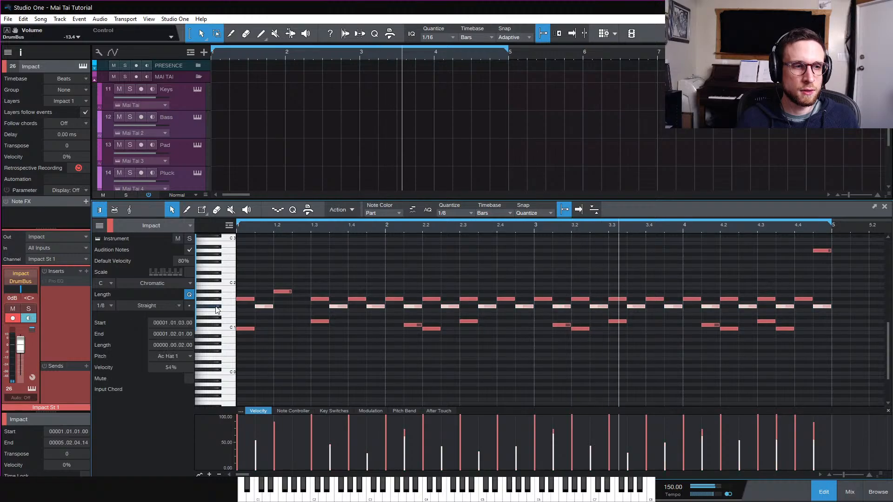
drag(405, 455, 405, 463)
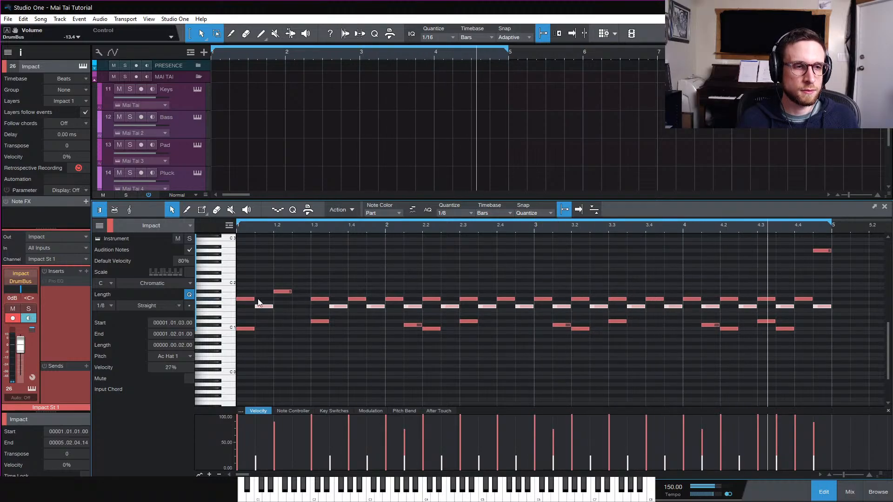
mouse_move(267, 306)
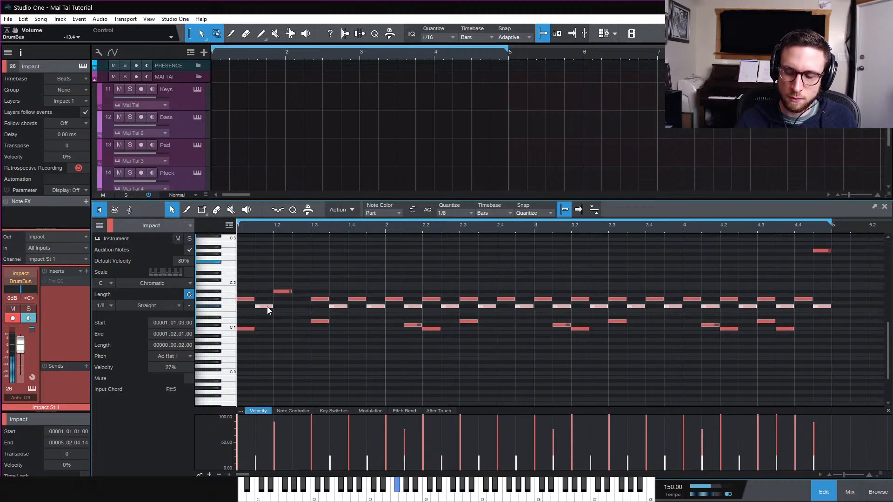
key(space)
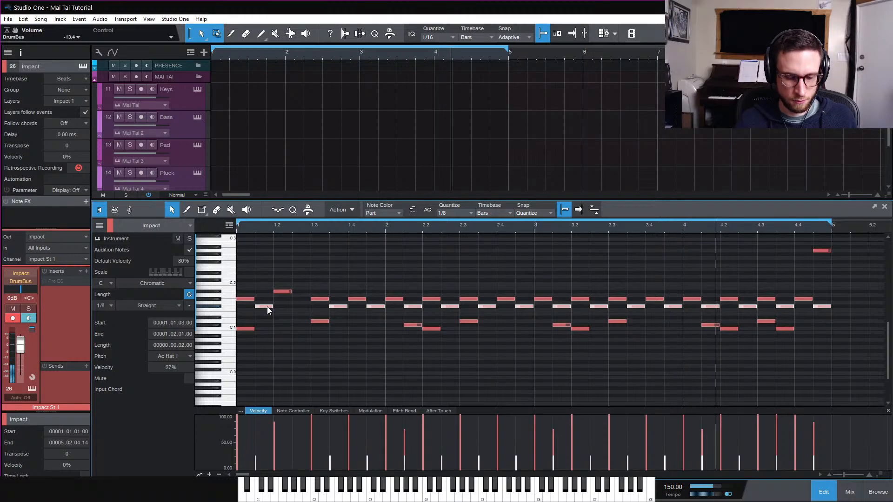
Record a Pop_Shaker 3 part into the drum loop, select the new shaker notes, and play them back
key(KP_Multiply)
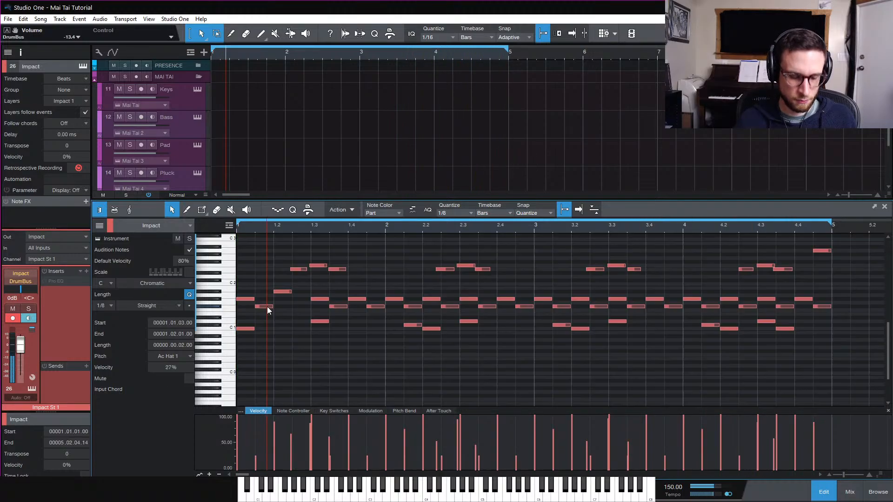
key(KP_Multiply)
drag(291, 243, 781, 282)
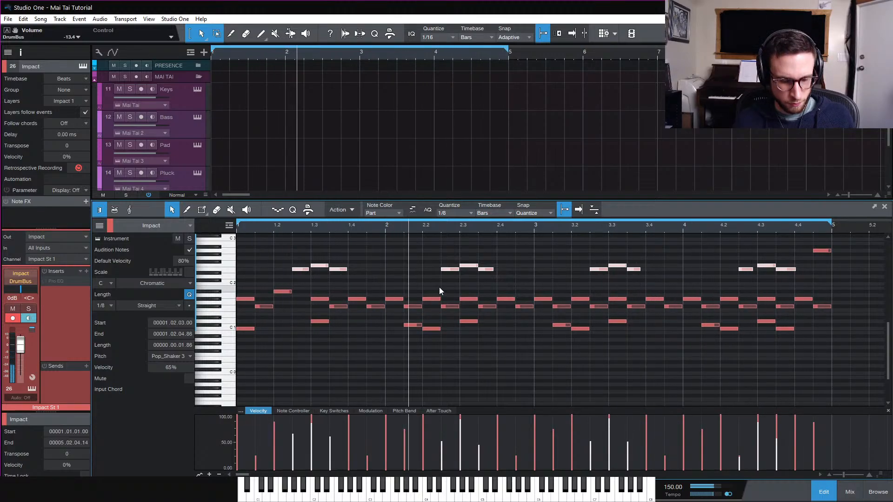
key(space)
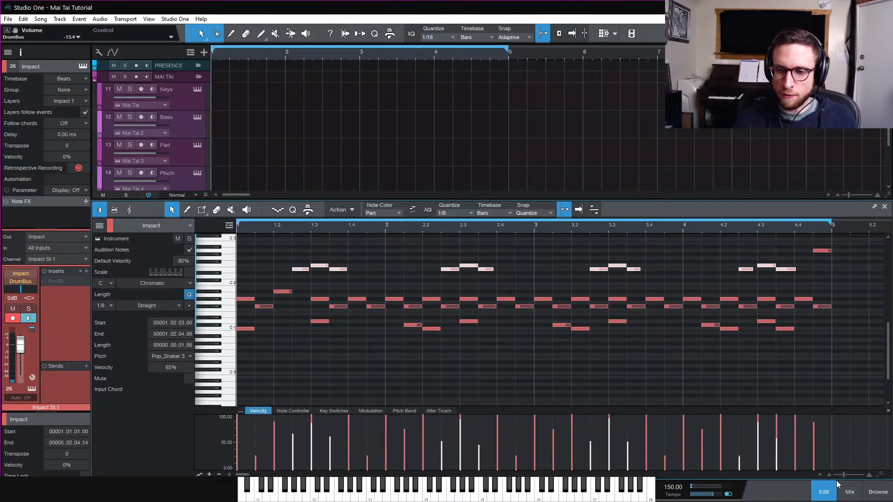
Close the editor and trim the Impact event so it ends at bar 5
click(828, 496)
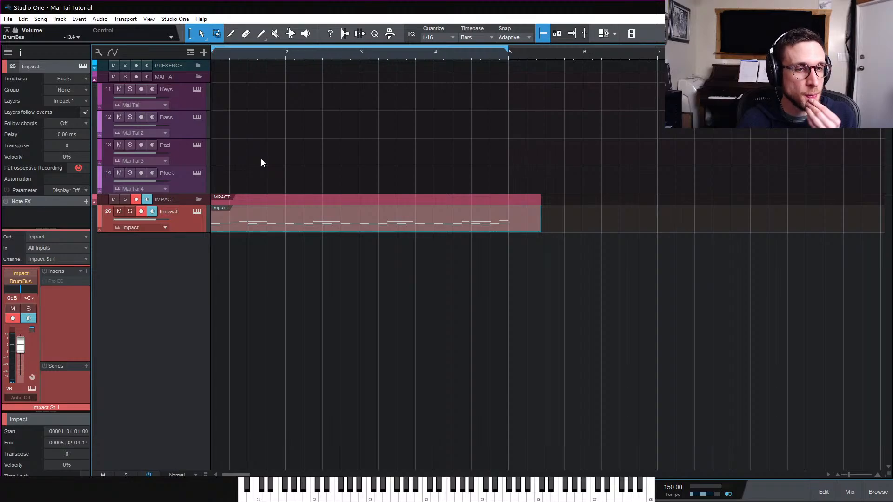
click(526, 227)
drag(537, 228, 509, 241)
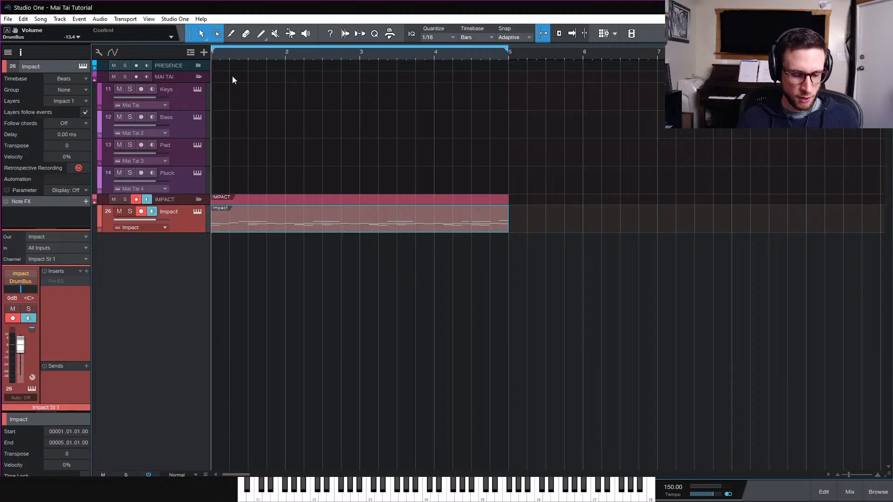
Play back the shortened drum event in the arrangement
click(197, 99)
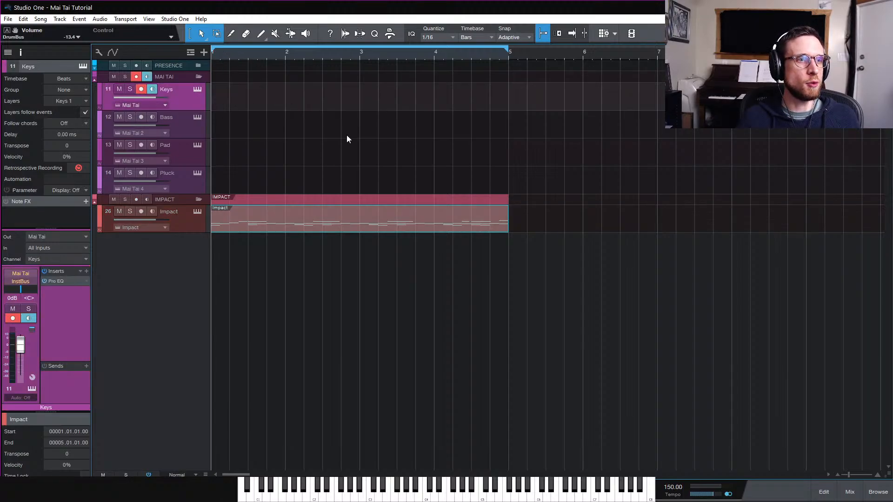
click(192, 230)
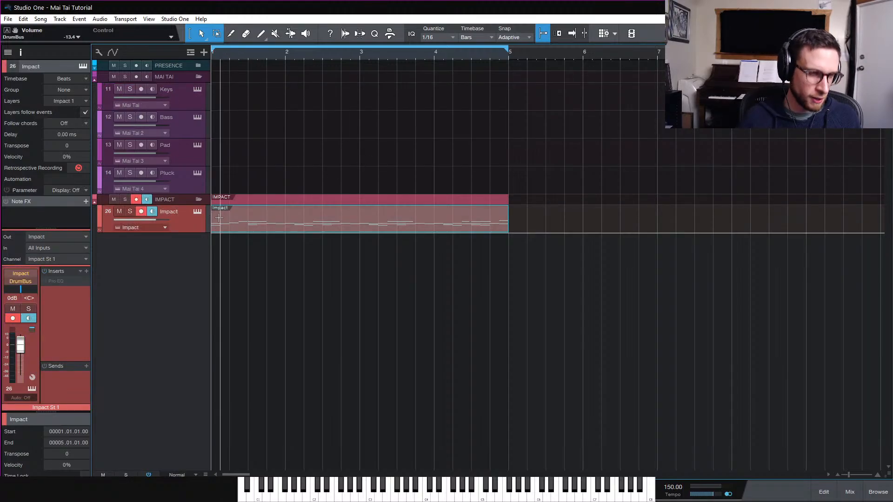
key(space)
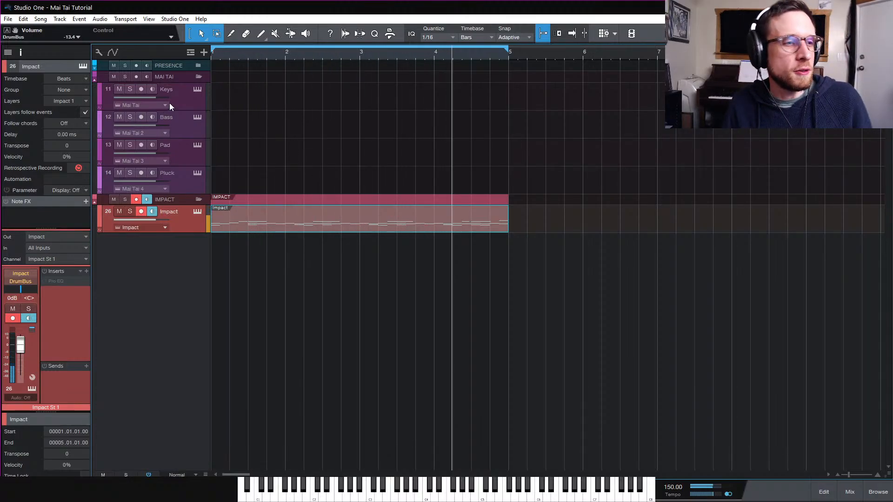
key(space)
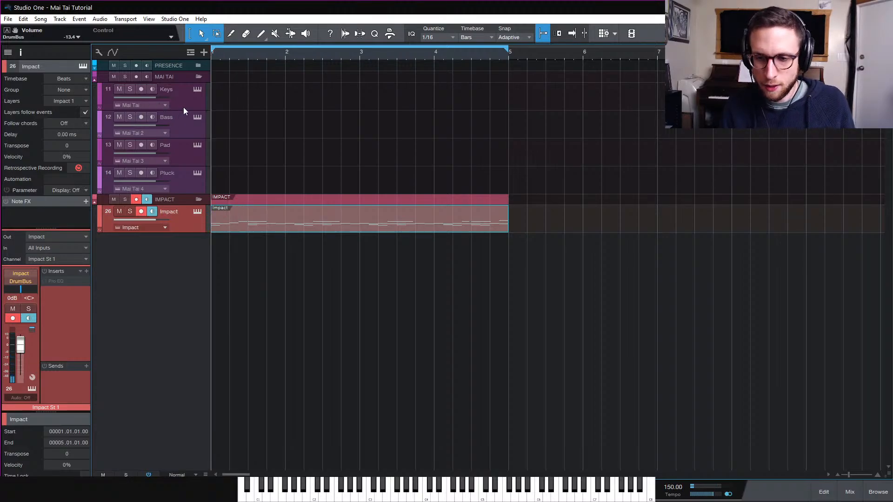
click(178, 99)
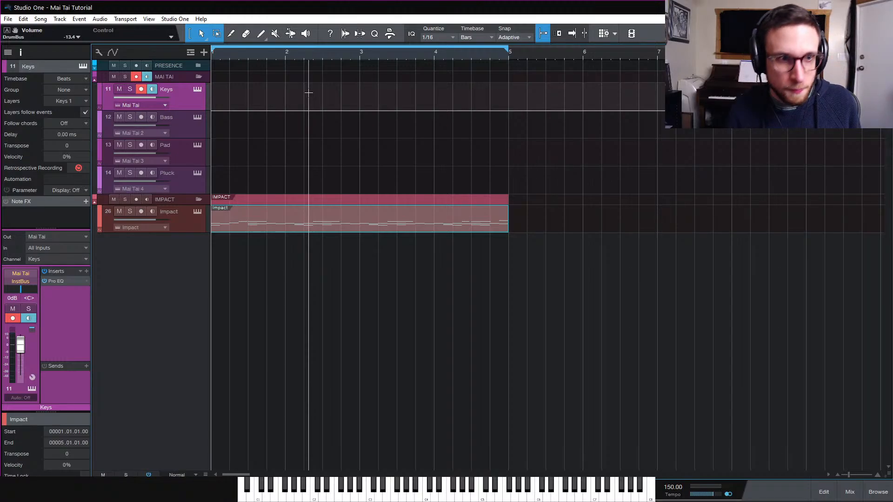
Duplicate the Impact drum event so a copy fills bars 5 to 9
click(401, 229)
key(d)
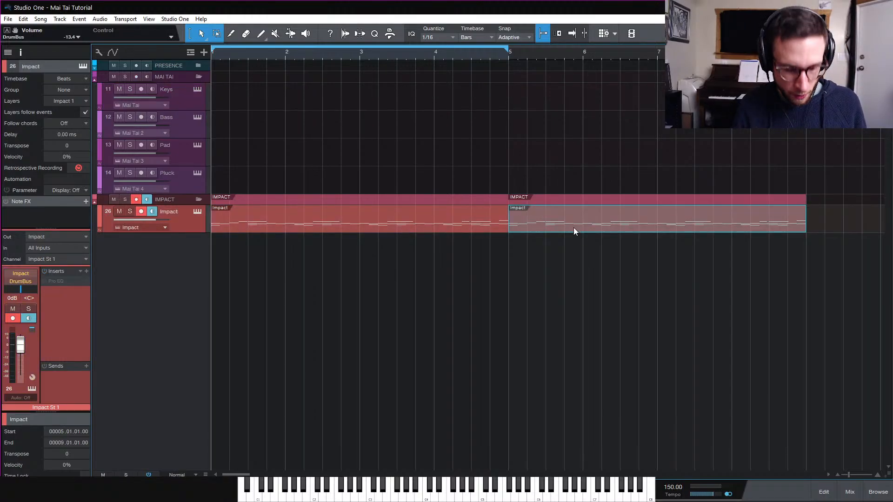
key(w)
Select both drum events and set the loop range to cover them, bars 1 to 9
drag(547, 226, 271, 221)
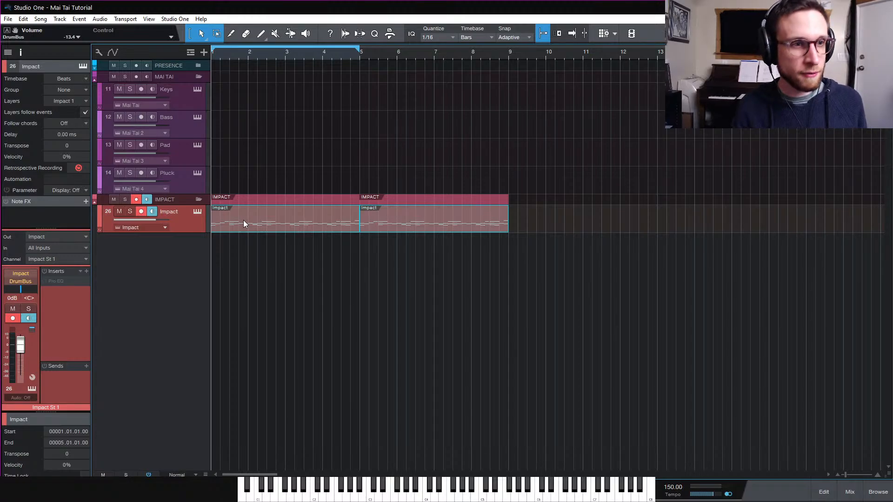
alt+click(244, 220)
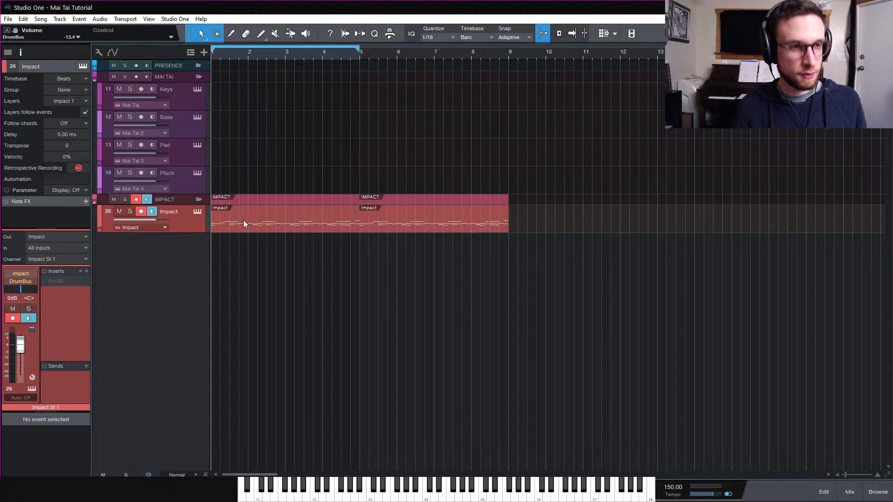
key(ctrl+z)
drag(518, 221, 286, 219)
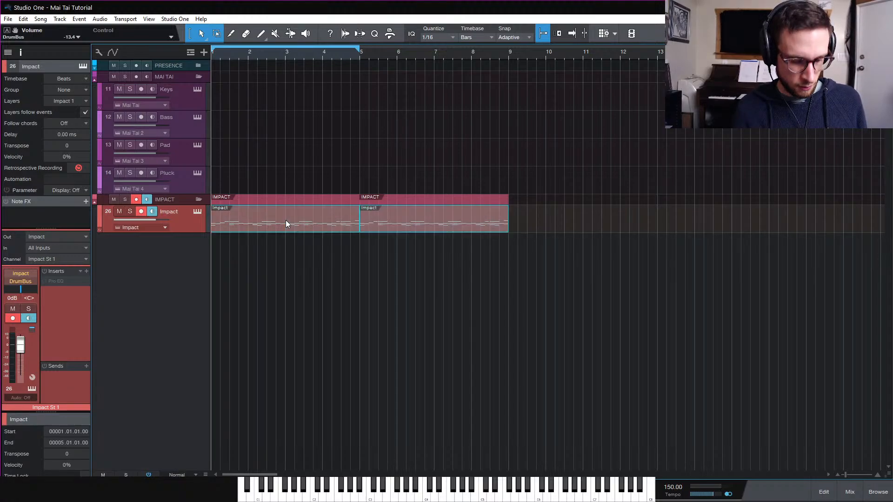
key(p)
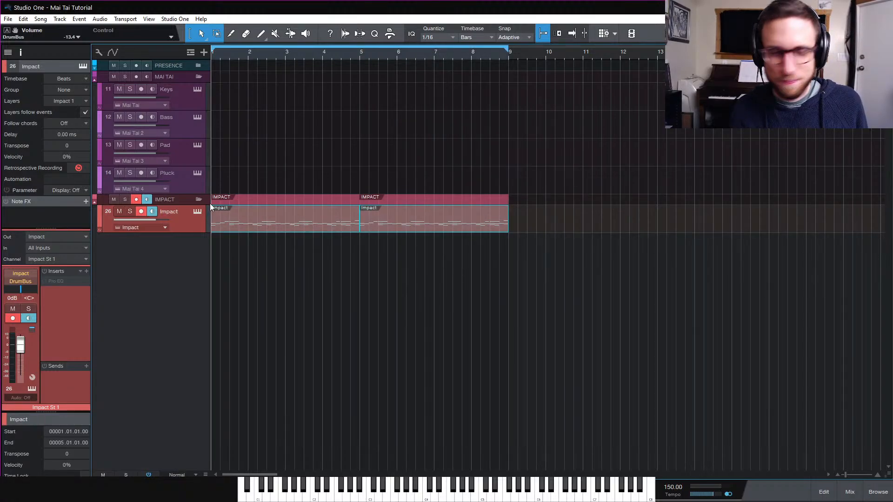
click(180, 99)
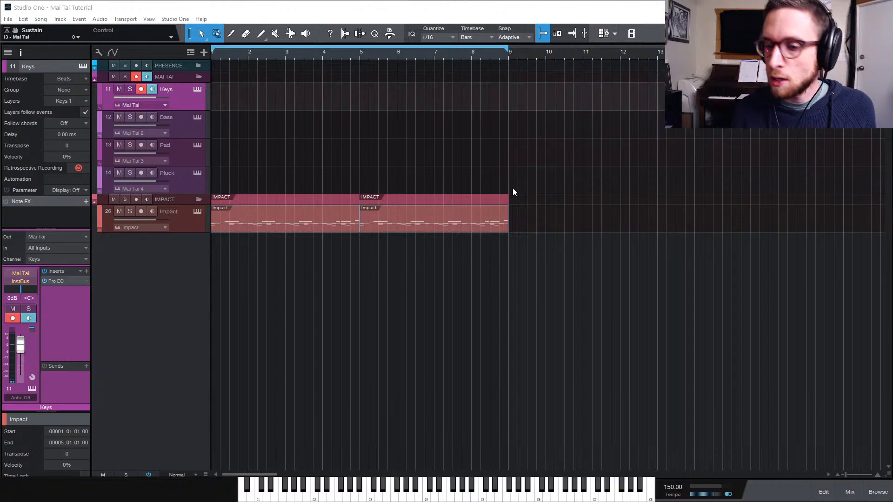
Move both drum events one bar later to start at bar 2 and set the loop to bars 2 to 10
click(629, 227)
key(space)
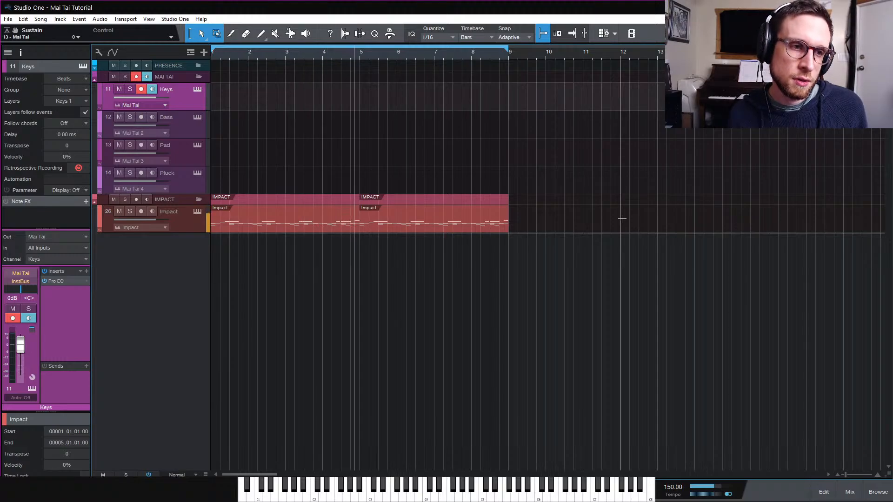
key(space)
click(453, 223)
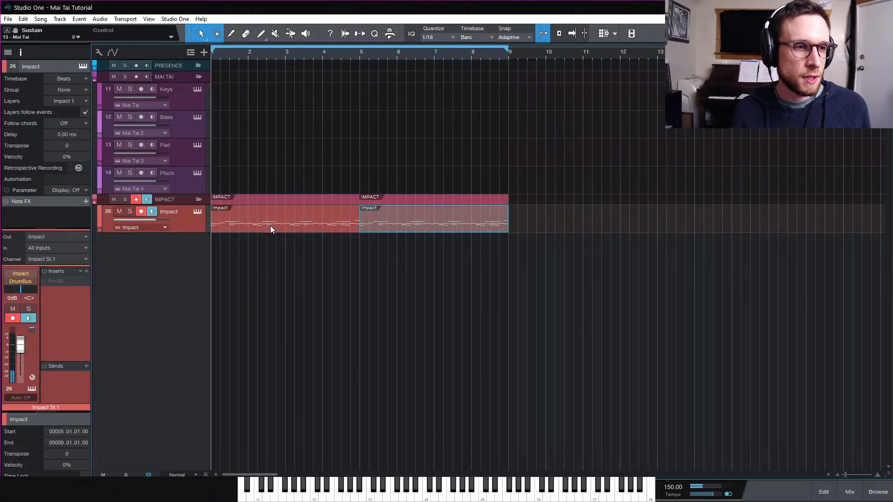
shift+click(257, 228)
drag(257, 227, 294, 223)
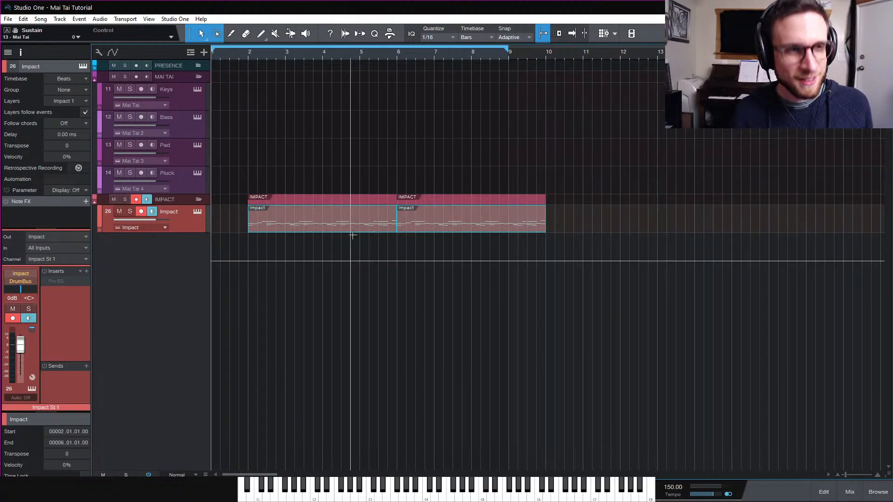
key(p)
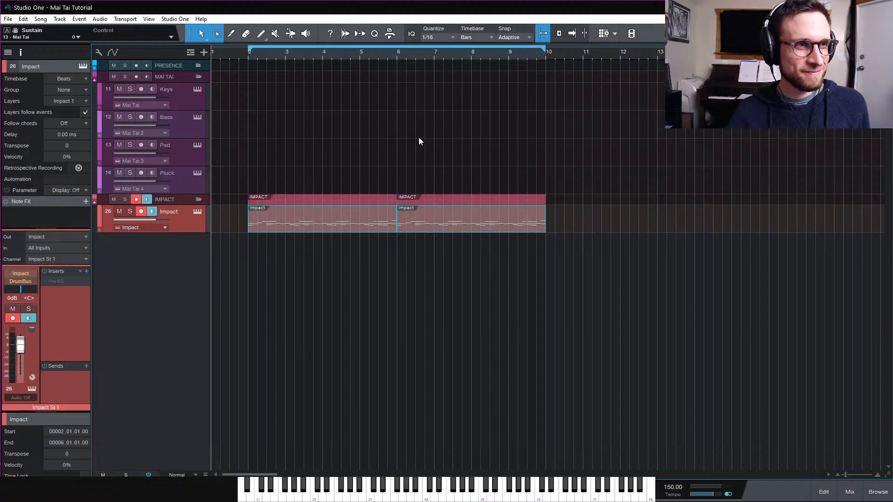
Try recording into the Impact track, then undo the recorded part
key(KP_Multiply)
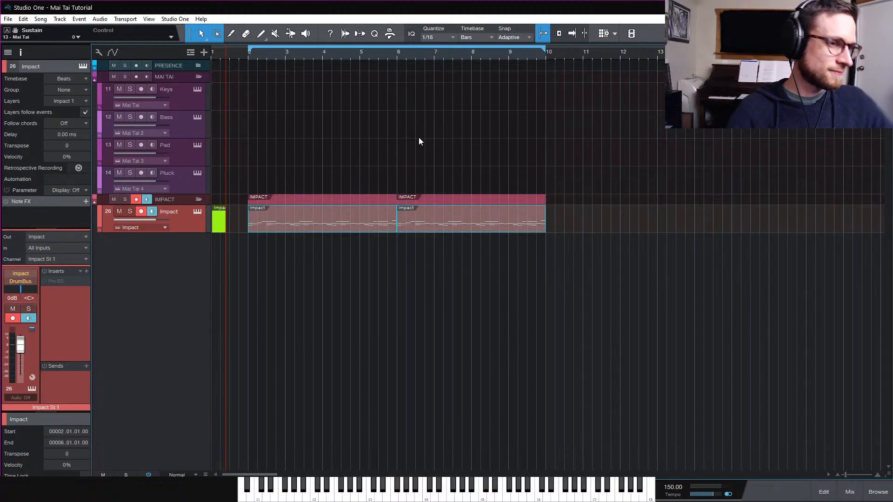
key(space)
key(KP_Multiply)
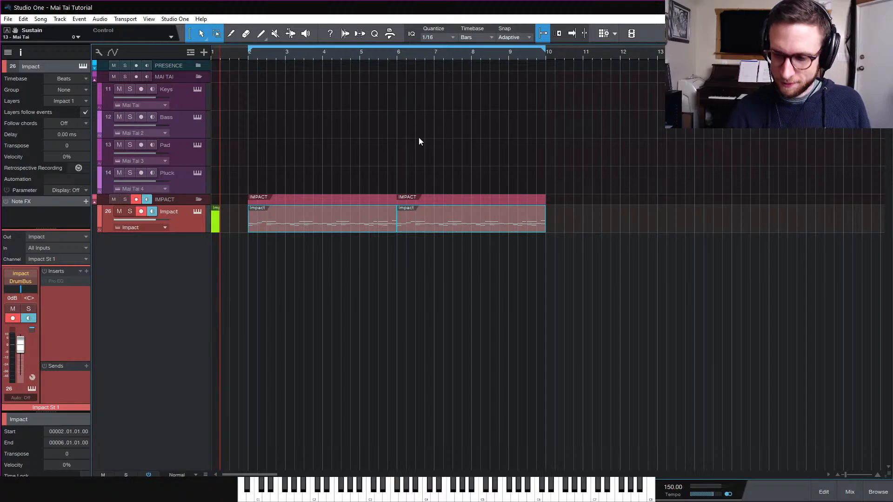
key(space)
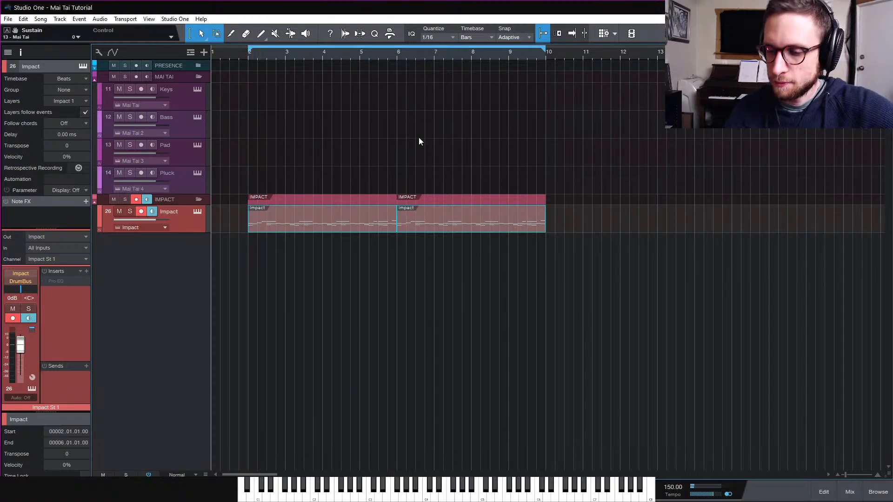
key(KP_Multiply)
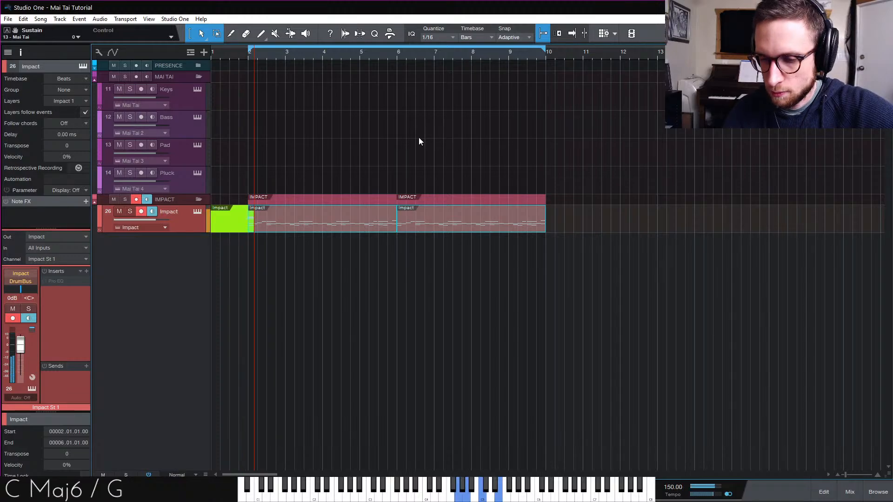
key(space)
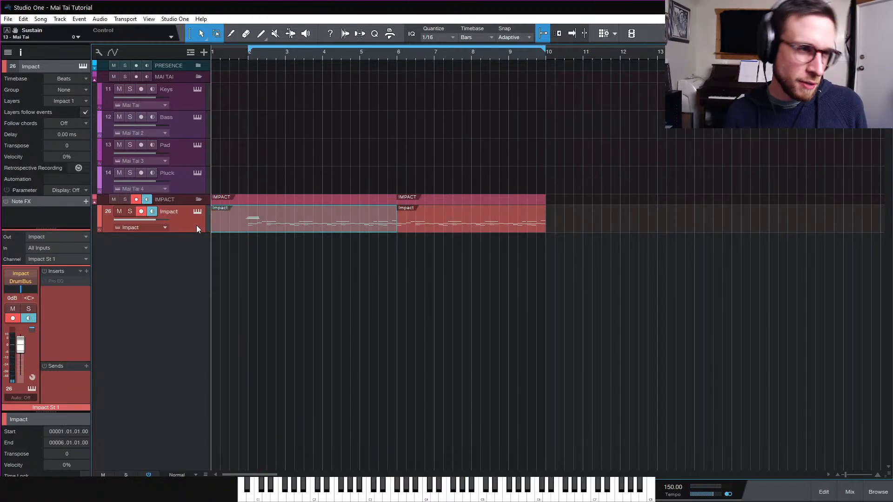
key(ctrl+z)
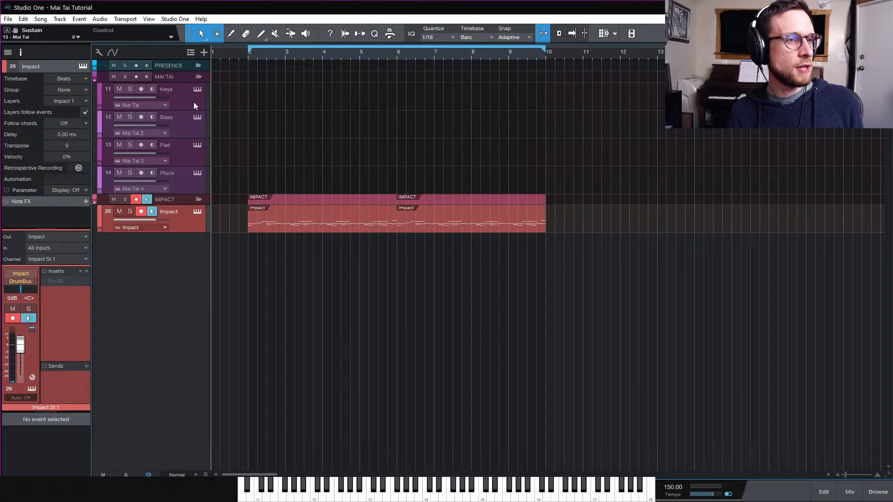
Select the Keys track and record a Mai Tai keys part over the loop
click(193, 102)
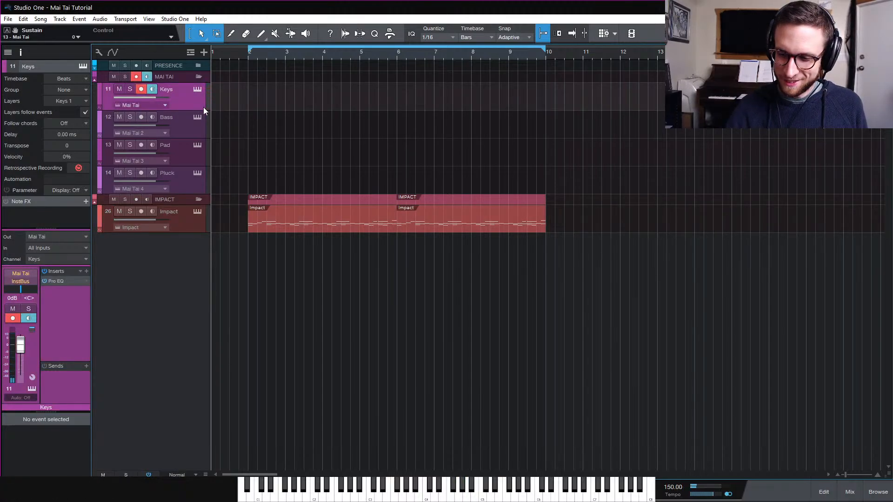
key(KP_Multiply)
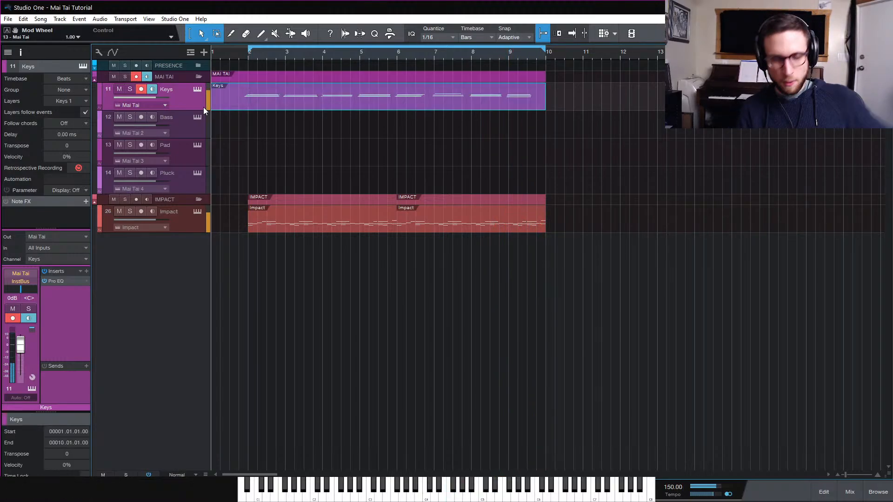
Open the Keys part, flatten the modulation curve to zero before bar 2, and play it back
double_click(278, 102)
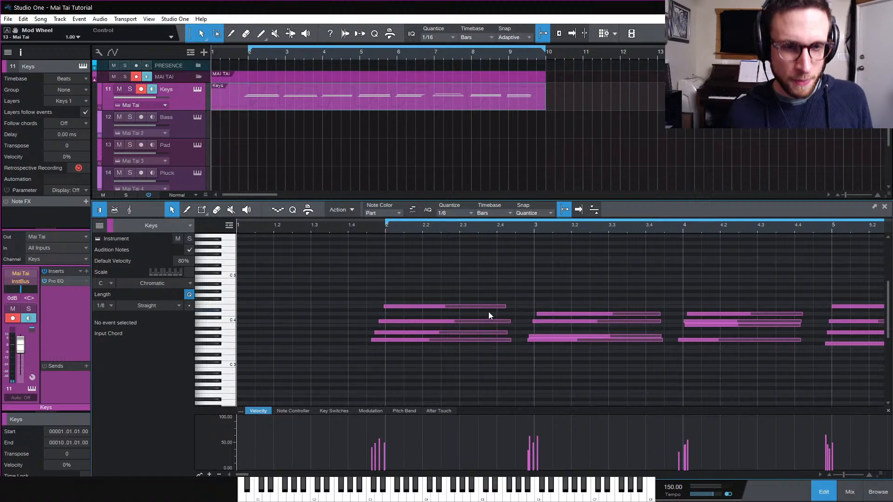
scroll(546, 367, down, 1)
scroll(545, 365, down, 1)
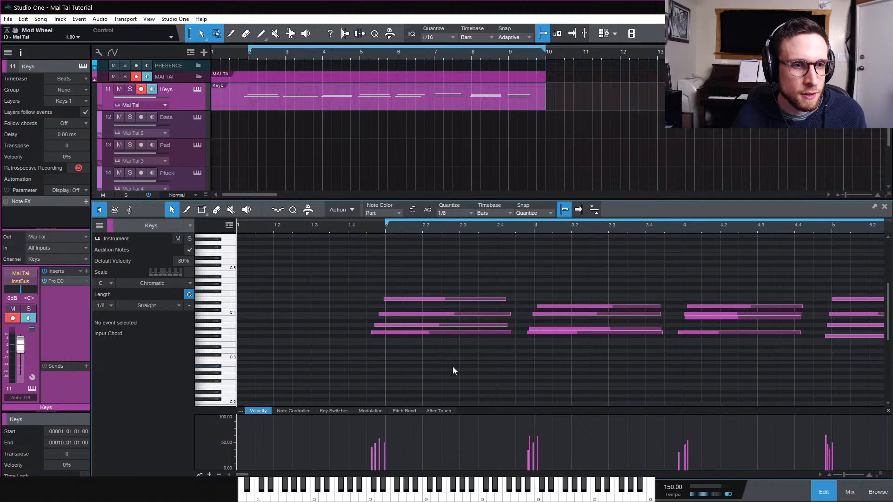
scroll(451, 365, down, 1)
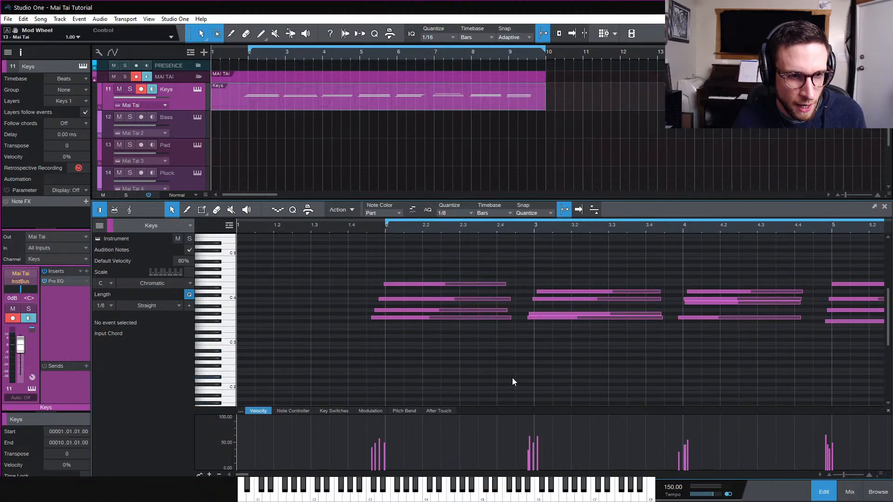
scroll(512, 378, down, 1)
click(370, 411)
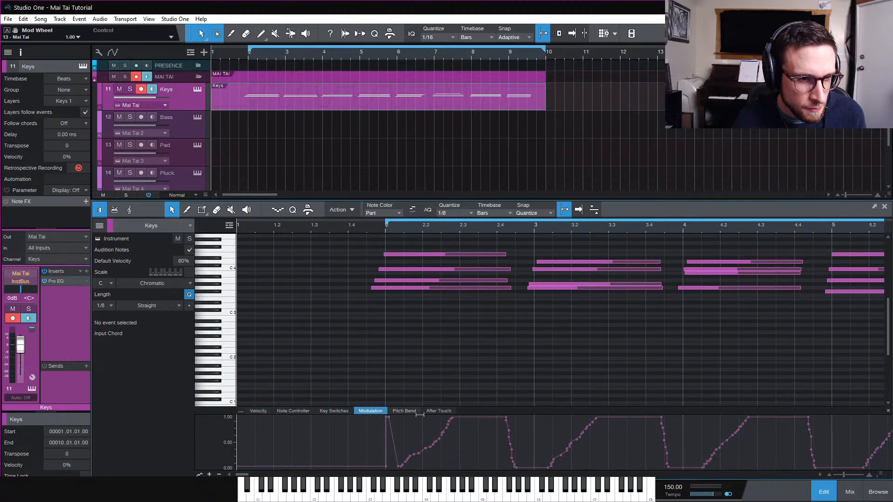
drag(388, 418, 367, 467)
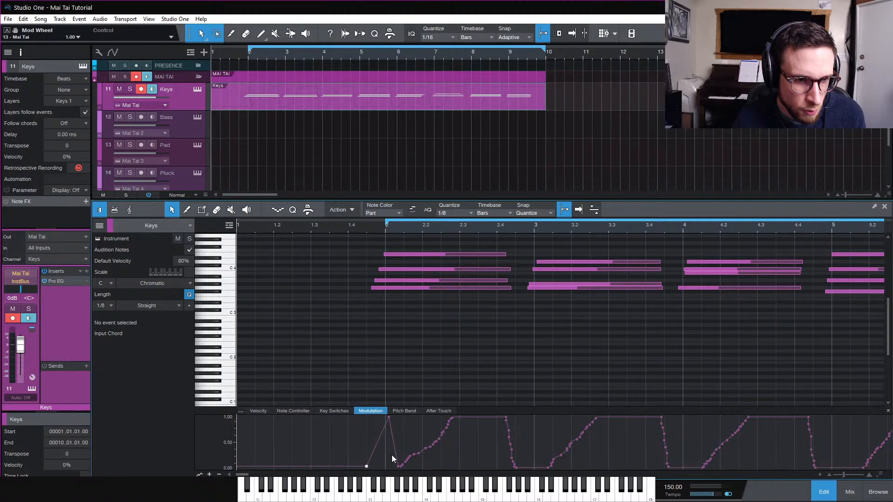
drag(390, 421, 386, 467)
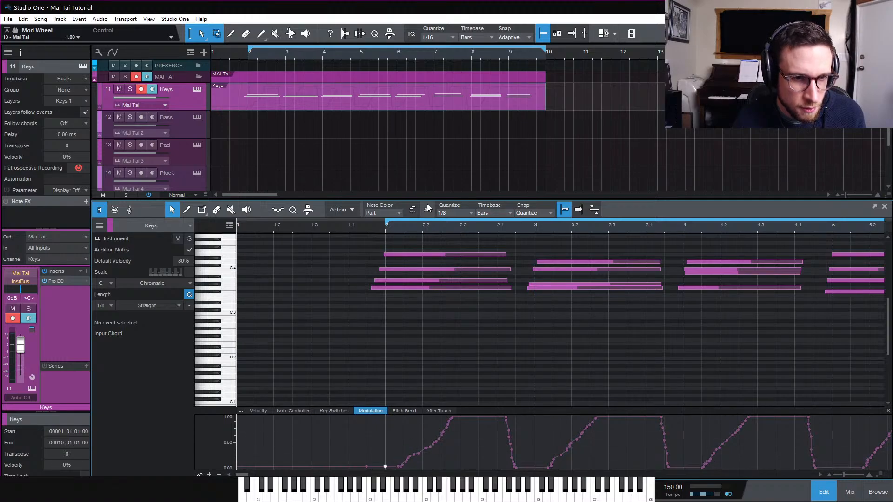
click(365, 230)
key(space)
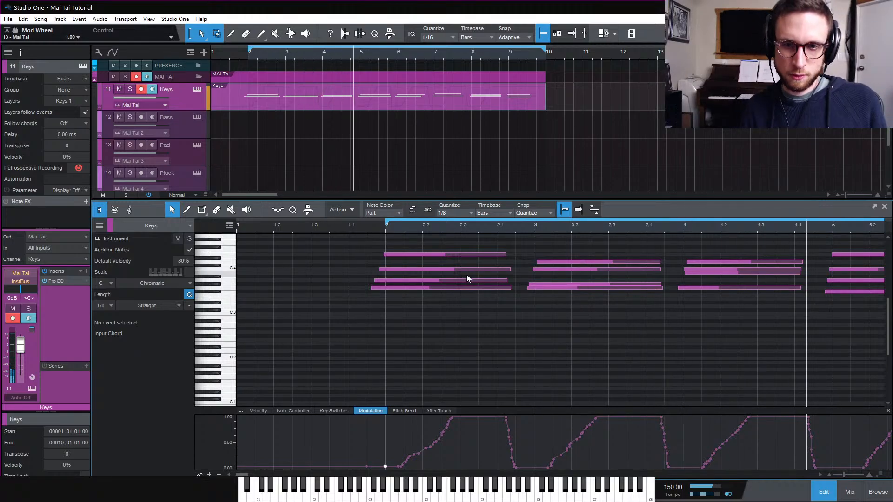
Try stretching the Keys part to double its length, play it back, and undo the stretch
key(w)
key(w)
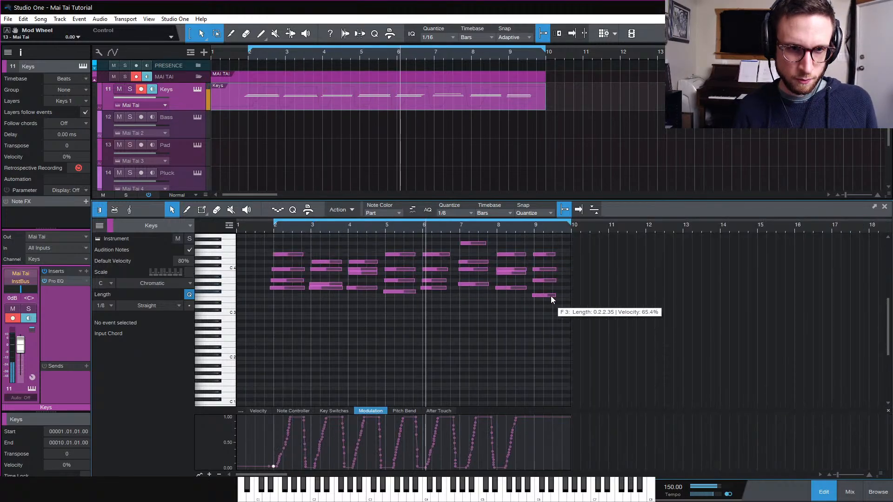
key(e)
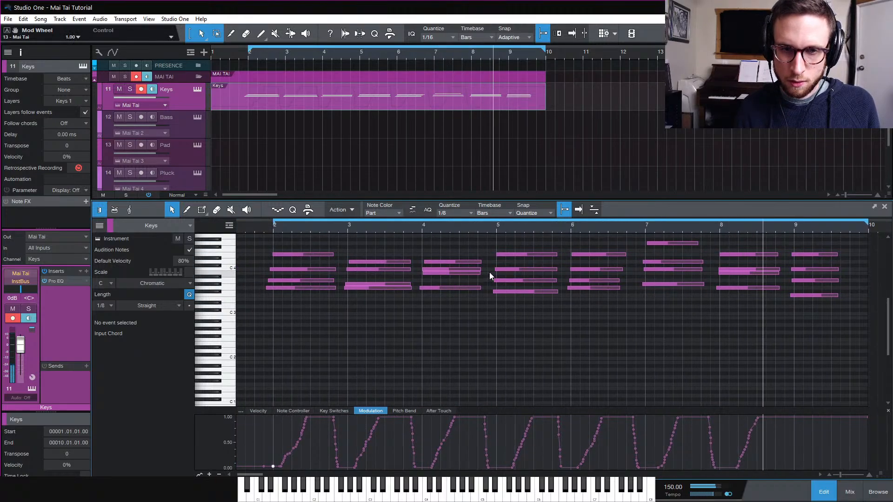
scroll(403, 334, up, 2)
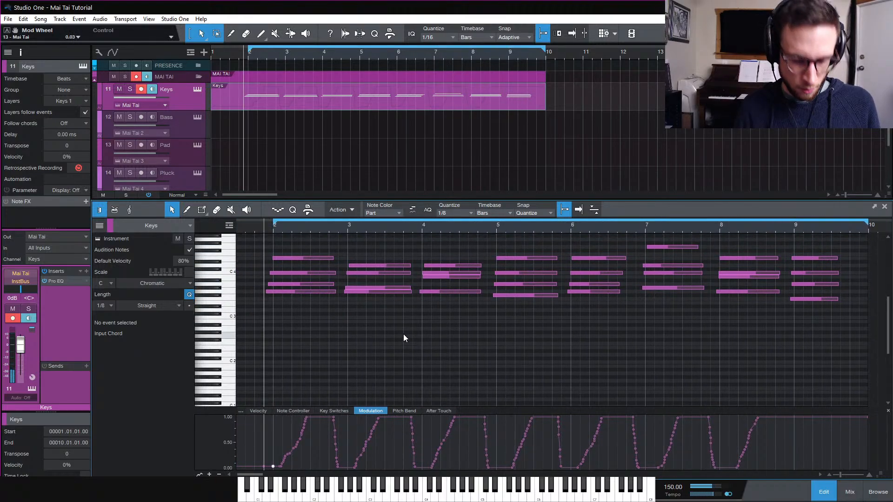
scroll(401, 338, up, 1)
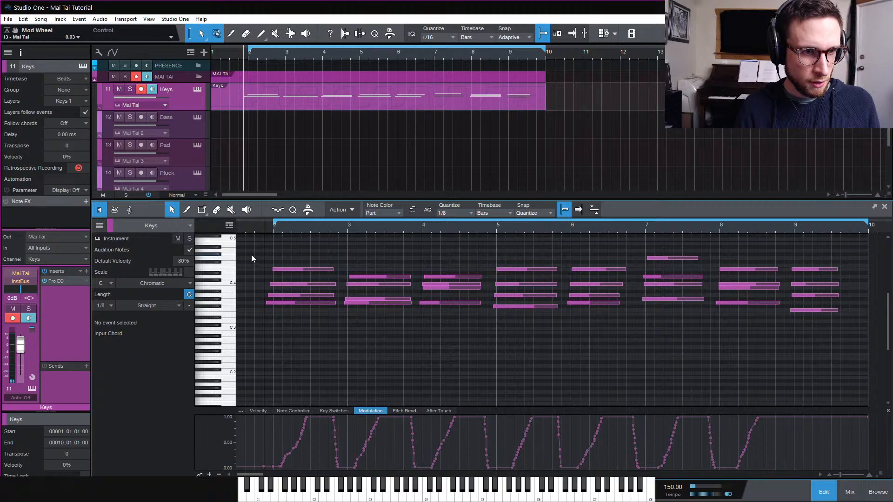
drag(254, 242, 859, 312)
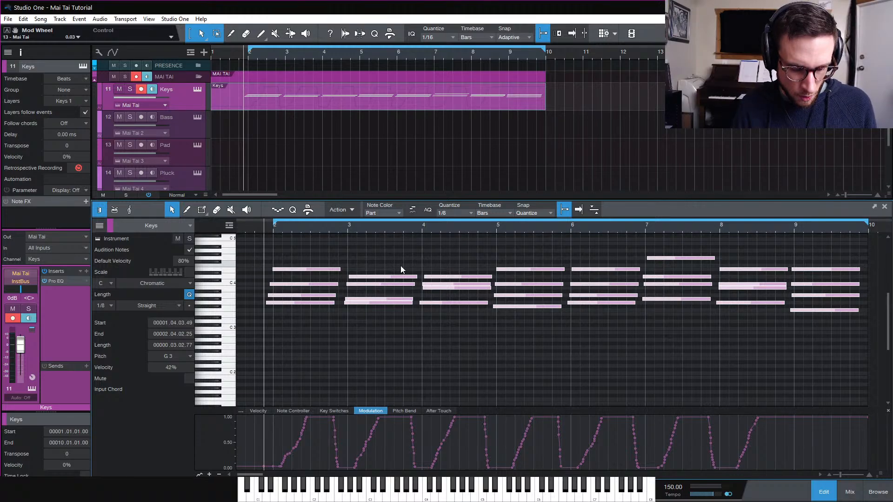
key(w)
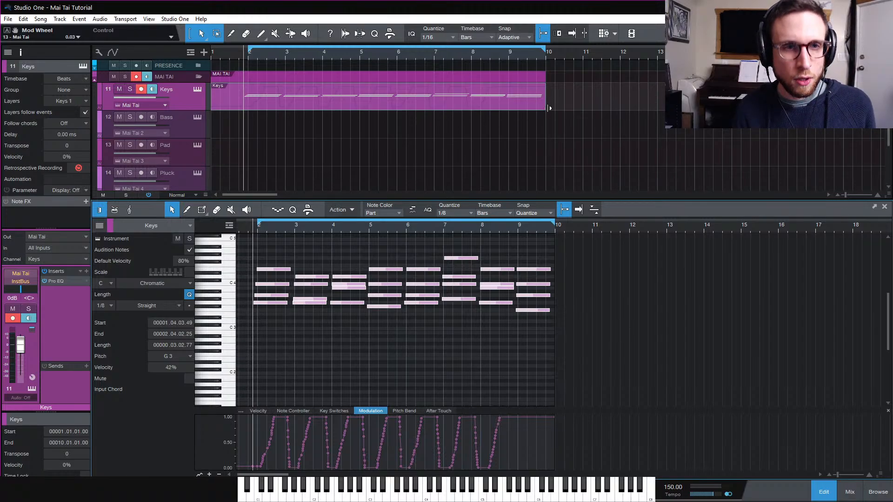
drag(545, 107, 848, 108)
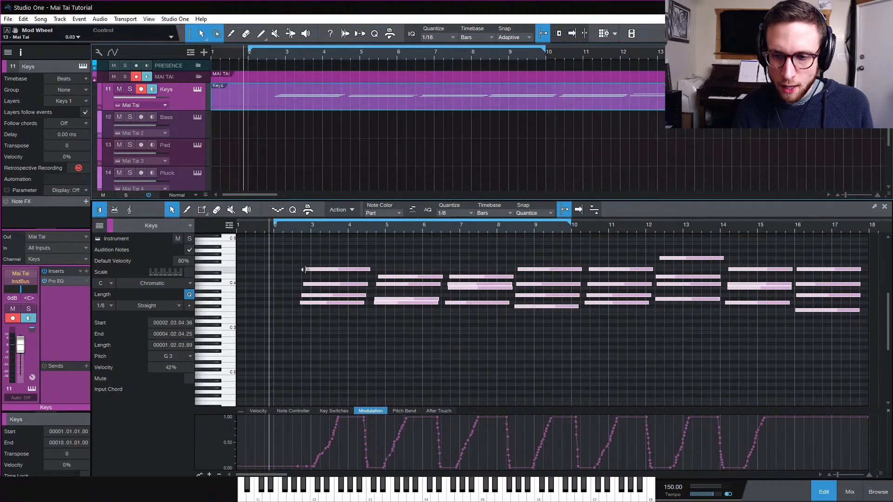
key(/)
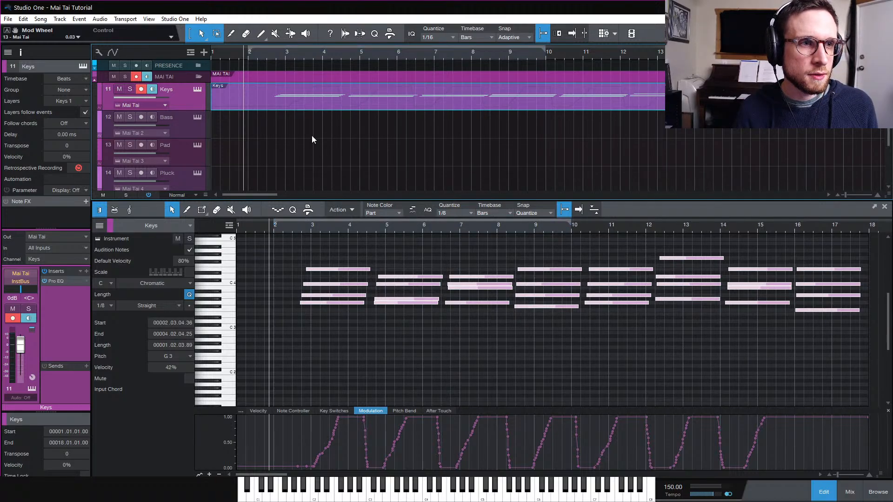
key(space)
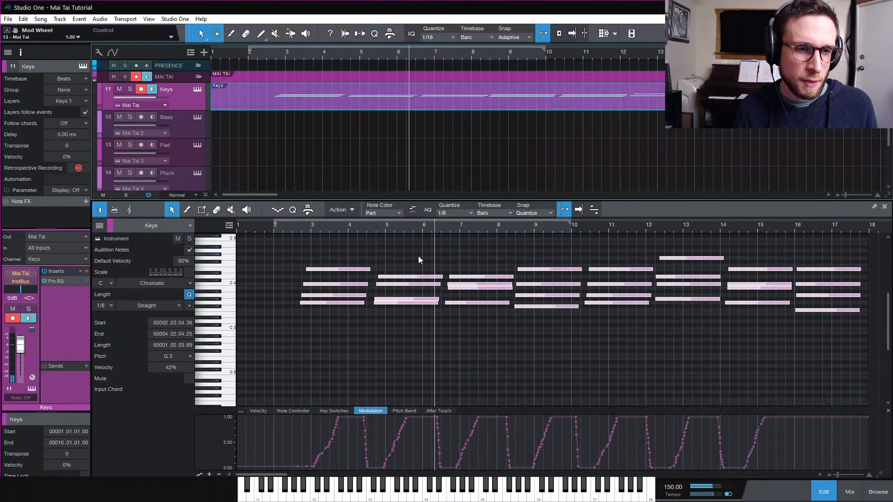
key(space)
key(ctrl+z)
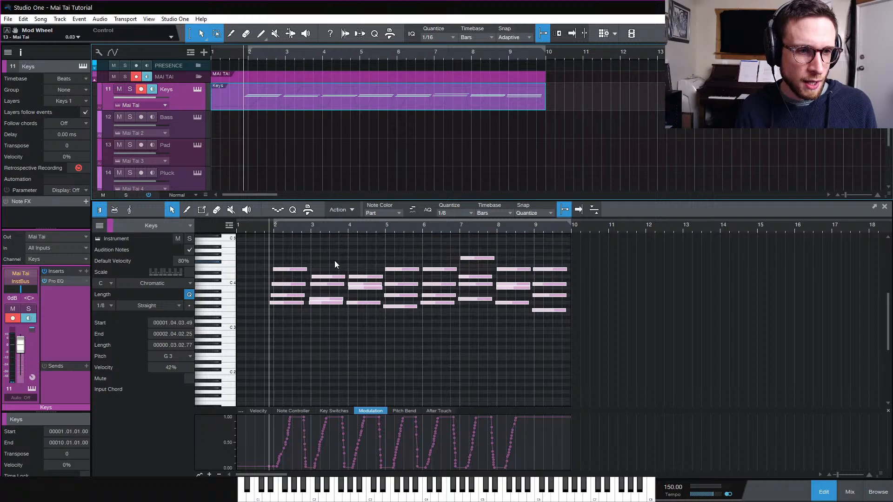
Move the later chords back bar by bar so each chord starts two bars apart, from bar 2 to bar 16
drag(325, 252, 577, 352)
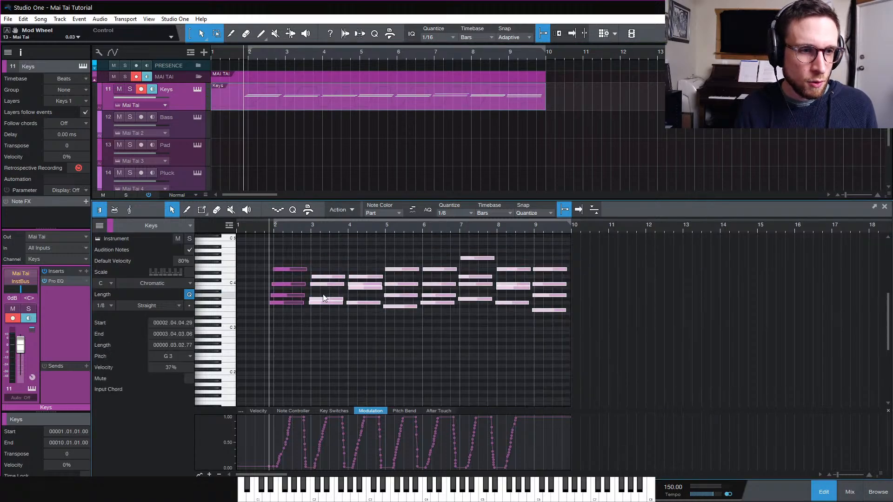
drag(323, 303, 362, 303)
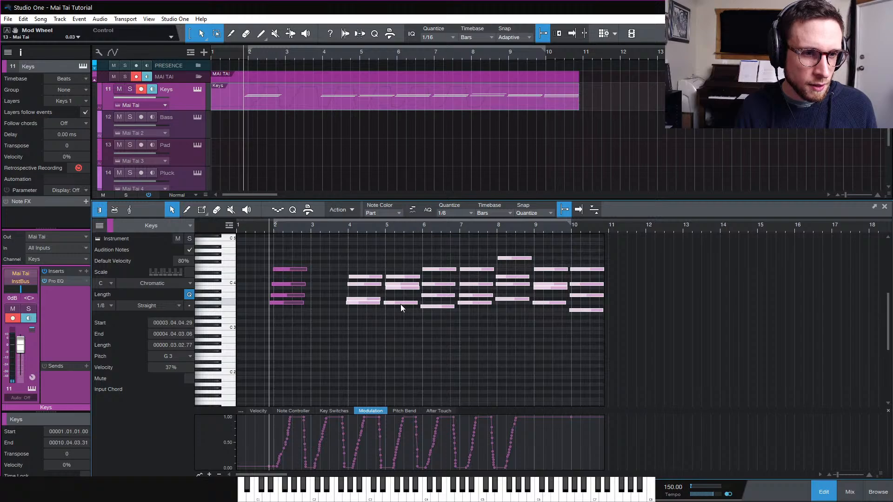
drag(407, 255, 789, 380)
drag(404, 304, 441, 304)
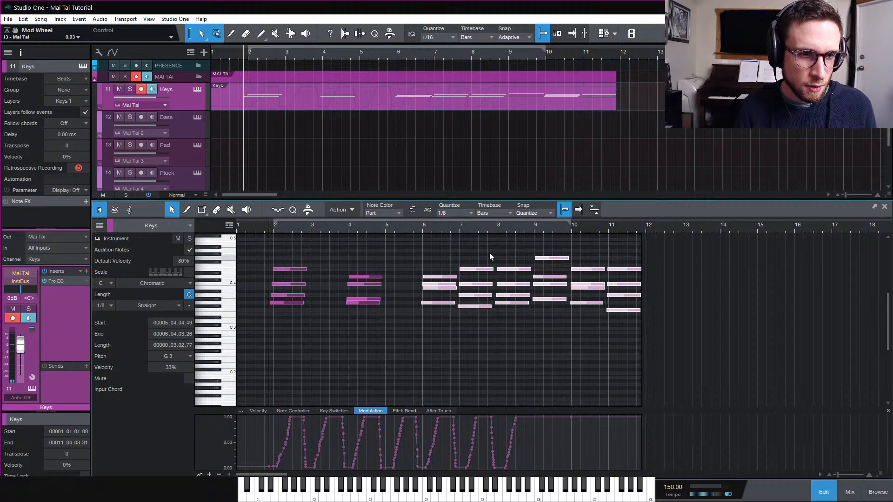
drag(489, 257, 702, 362)
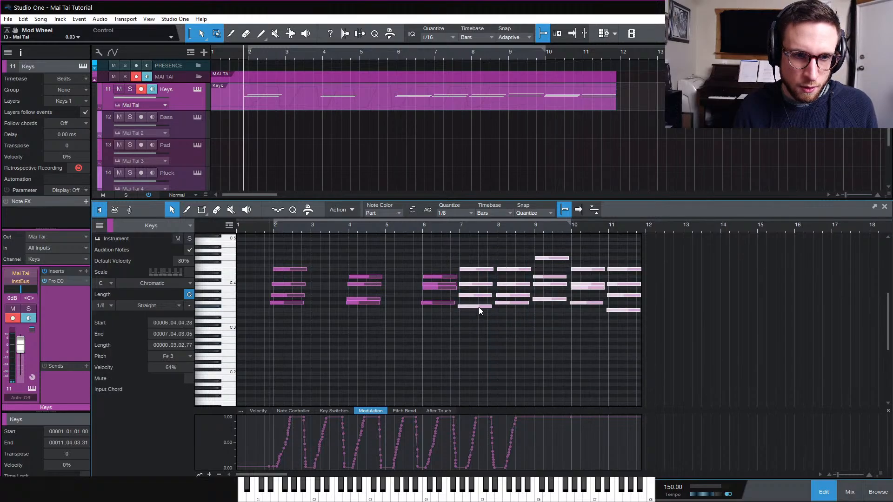
drag(479, 307, 516, 307)
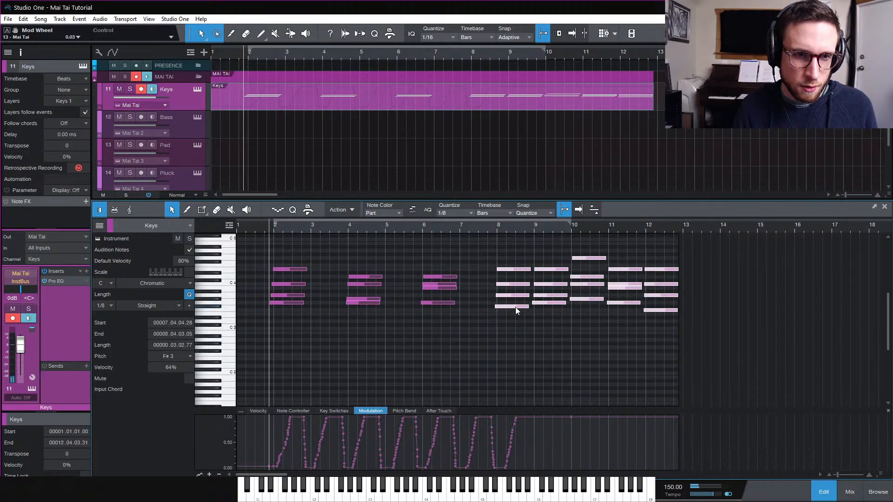
drag(559, 245, 736, 350)
drag(568, 307, 590, 304)
drag(628, 239, 841, 393)
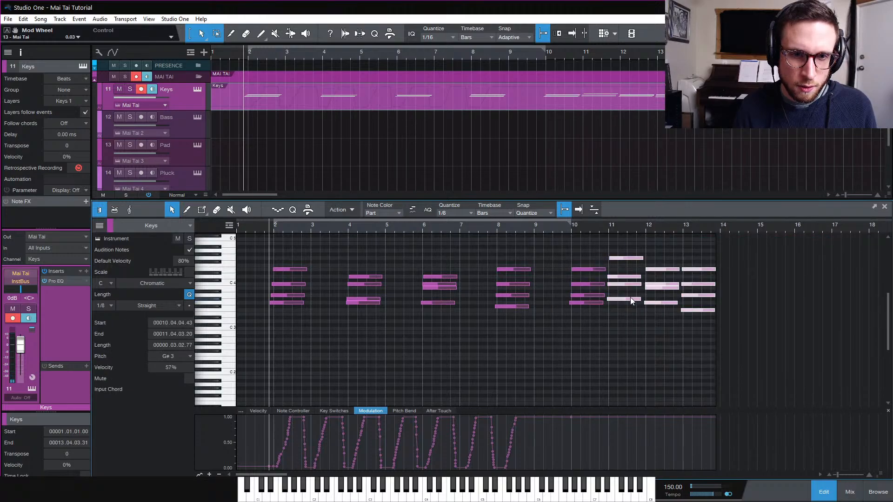
drag(630, 298, 666, 300)
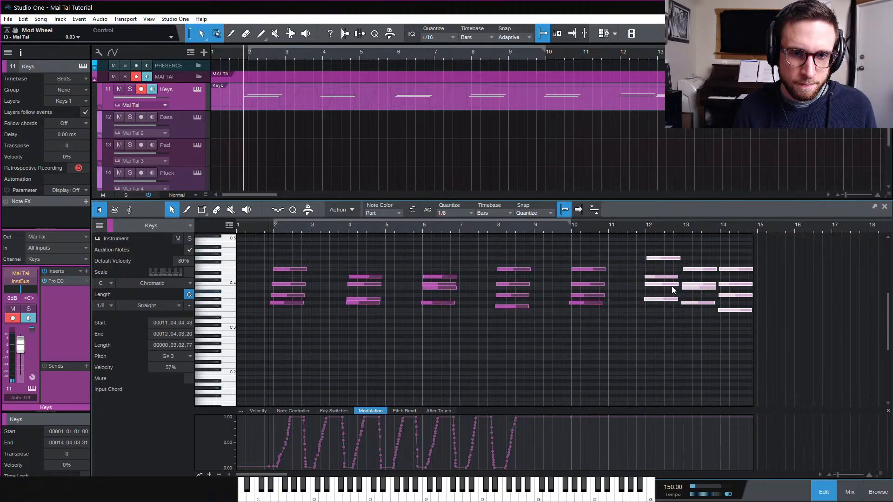
drag(693, 258, 805, 361)
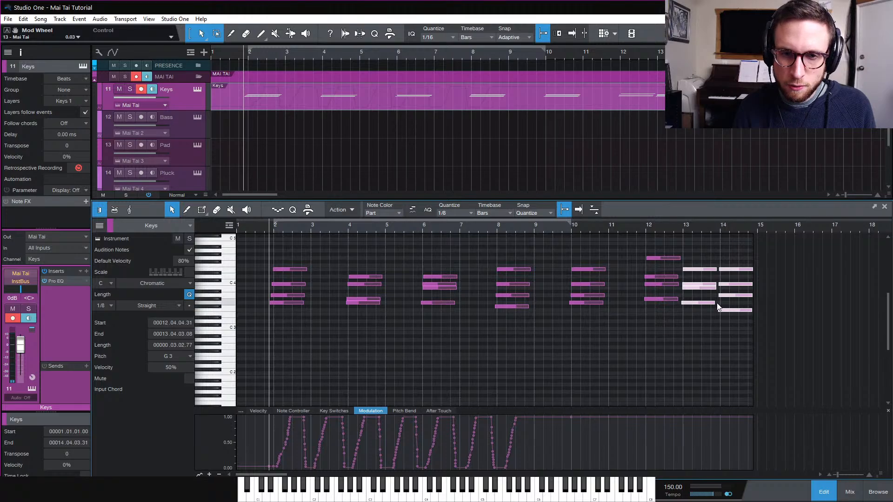
drag(719, 307, 818, 309)
click(804, 308)
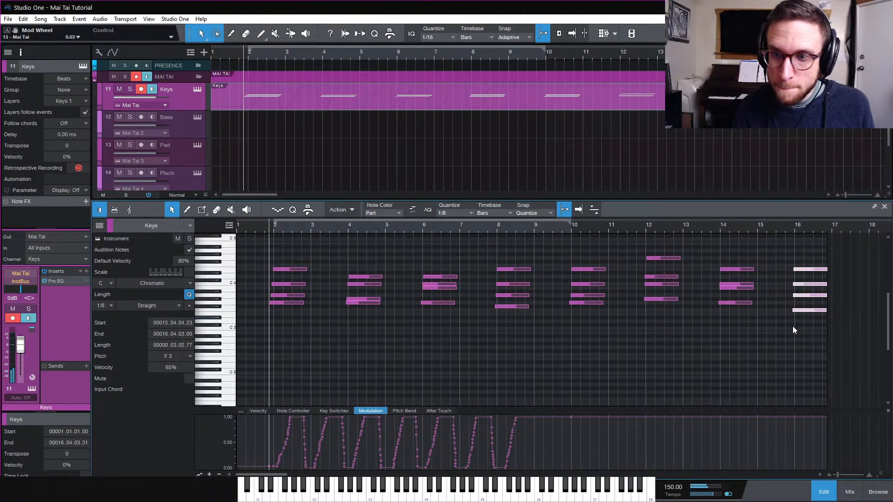
Lengthen the first chord's notes to end at about bar 3.4 and play the passage
click(411, 336)
key(e)
key(e)
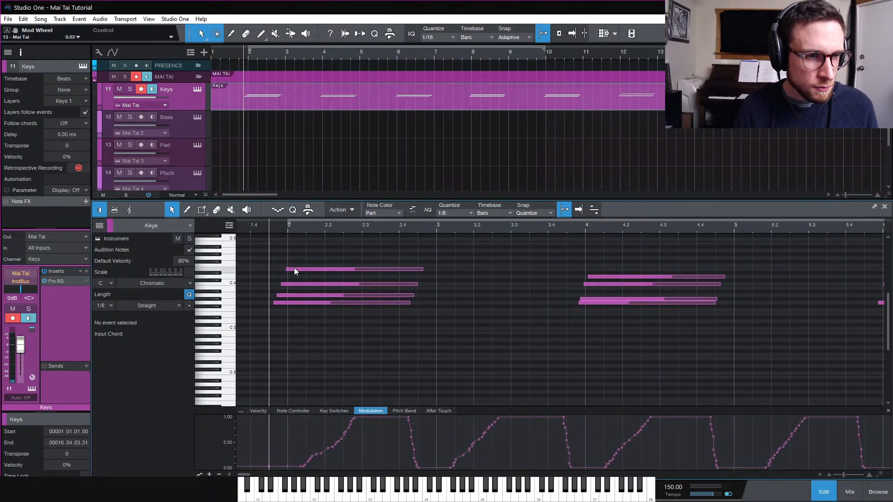
drag(281, 262, 314, 302)
key(space)
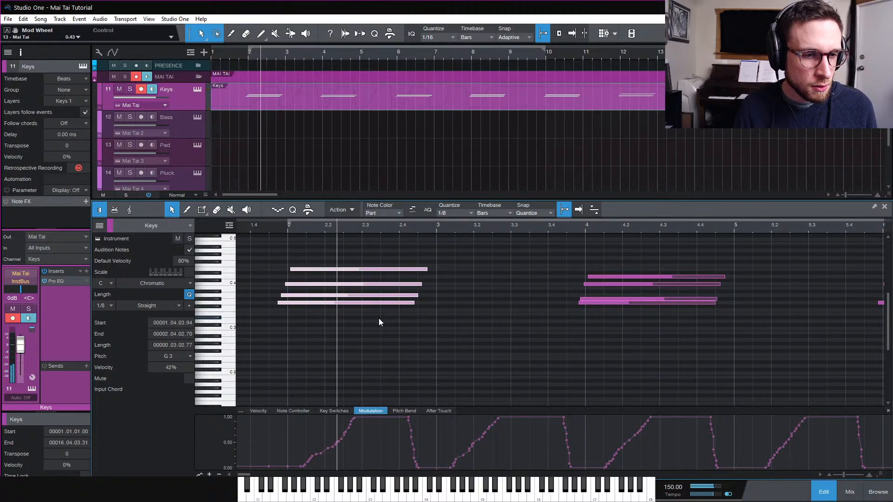
key(space)
drag(381, 252, 464, 346)
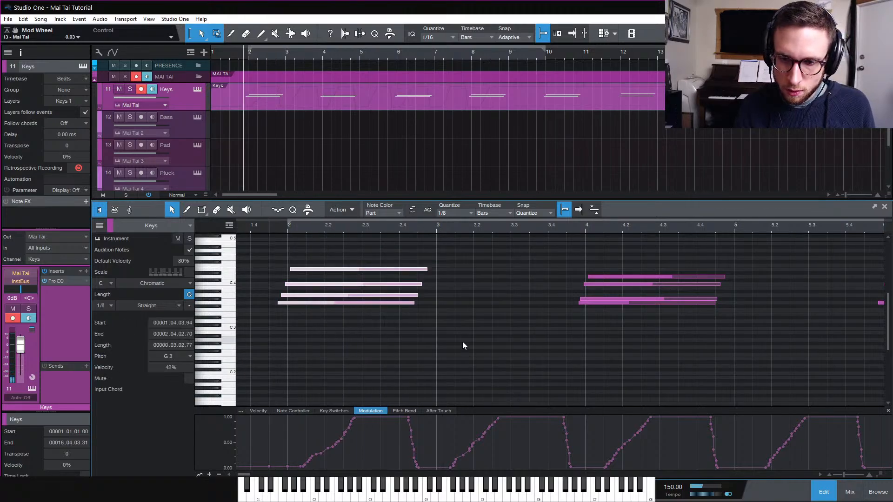
drag(416, 304, 561, 309)
key(space)
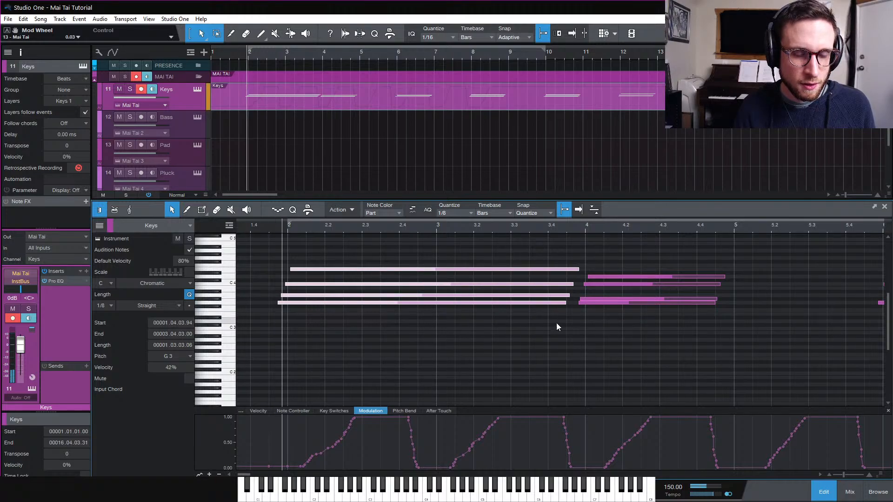
key(space)
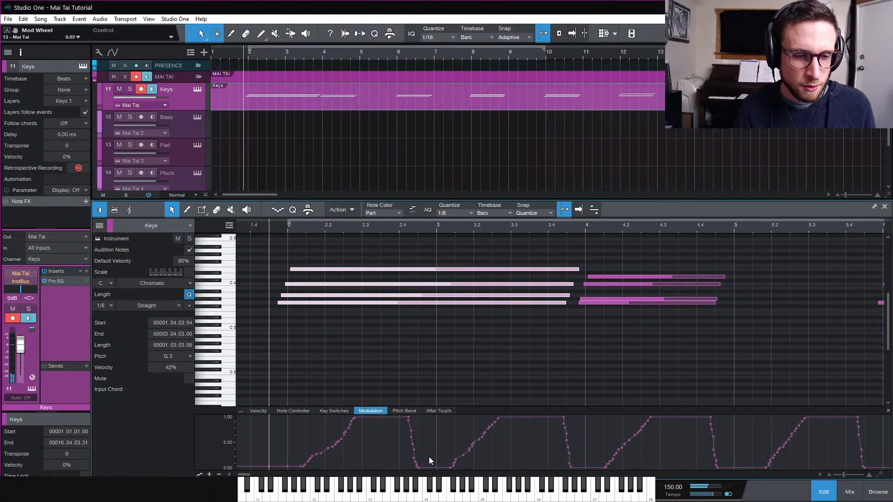
key(space)
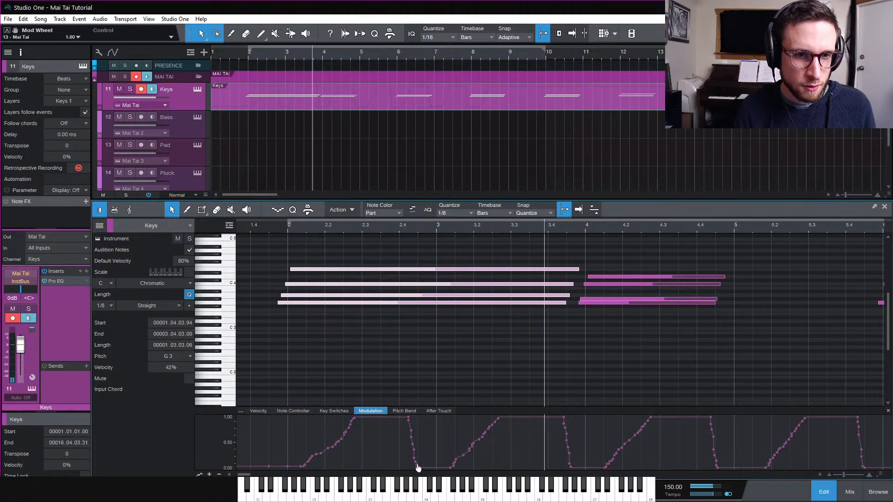
key(space)
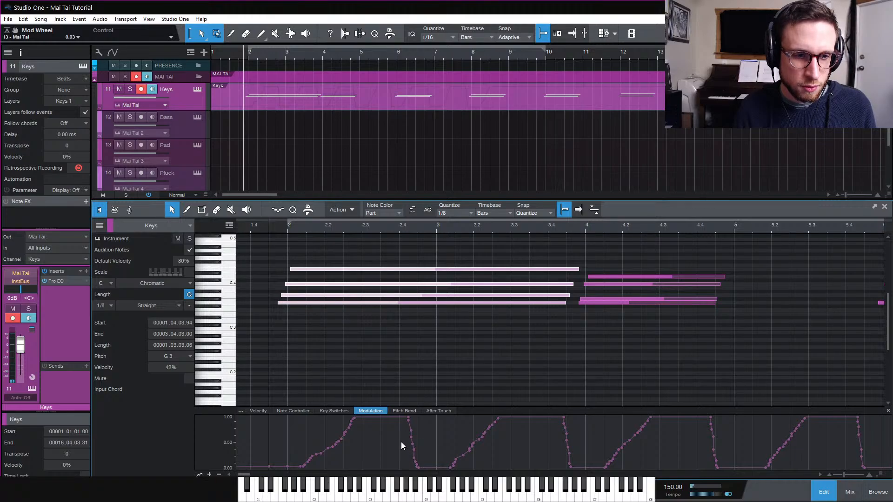
Hold the modulation at full under the first chord until about bar 3.4 and play it back
mouse_move(409, 416)
mouse_down()
mouse_move(597, 411)
mouse_move(567, 415)
mouse_up()
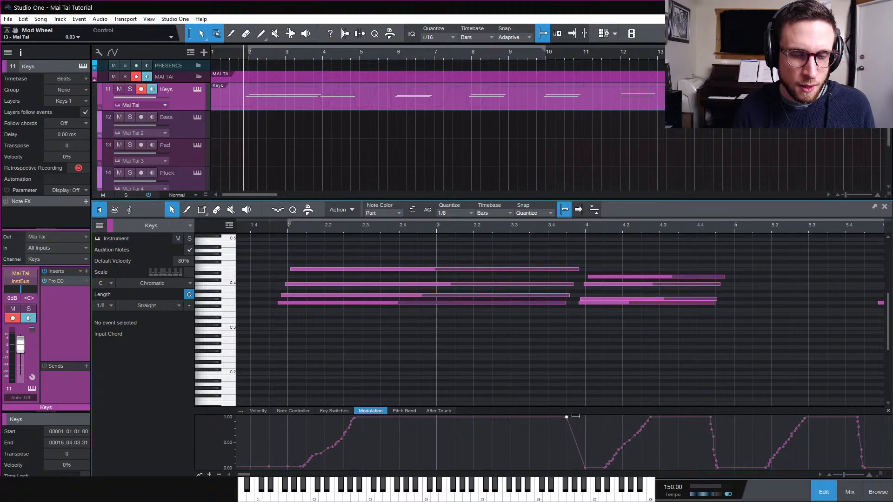
key(space)
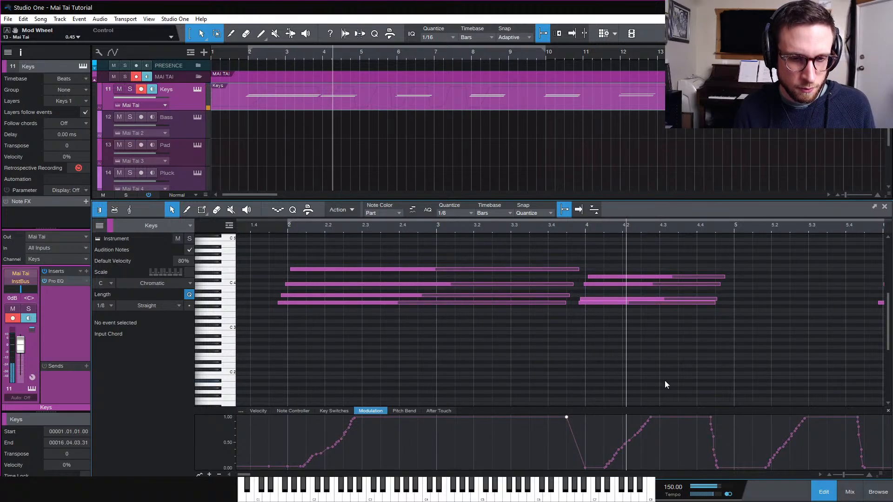
key(w)
key(space)
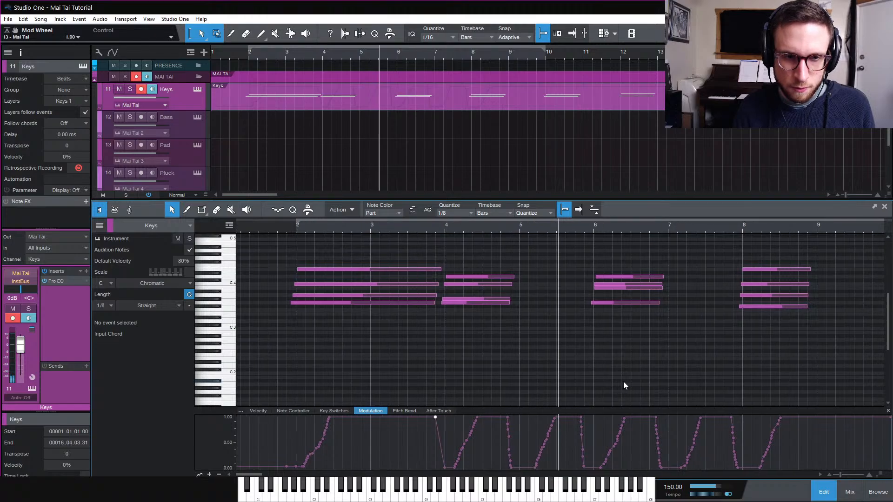
Shift the second chord's top note earlier to start at about bar 4
click(470, 302)
key(e)
key(e)
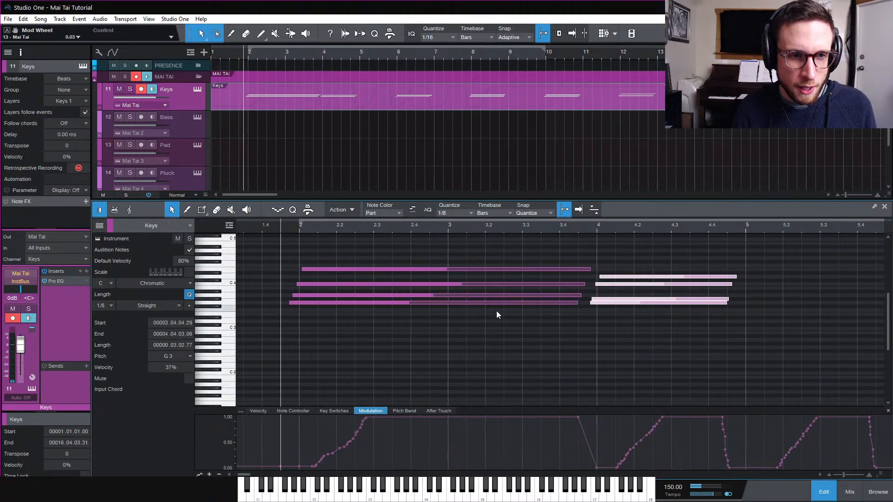
click(646, 311)
scroll(646, 312, right, 10)
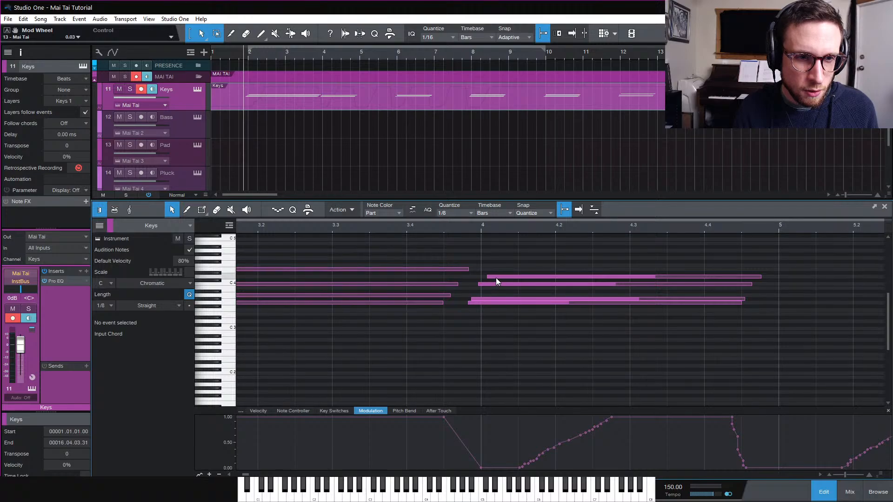
drag(496, 278, 482, 277)
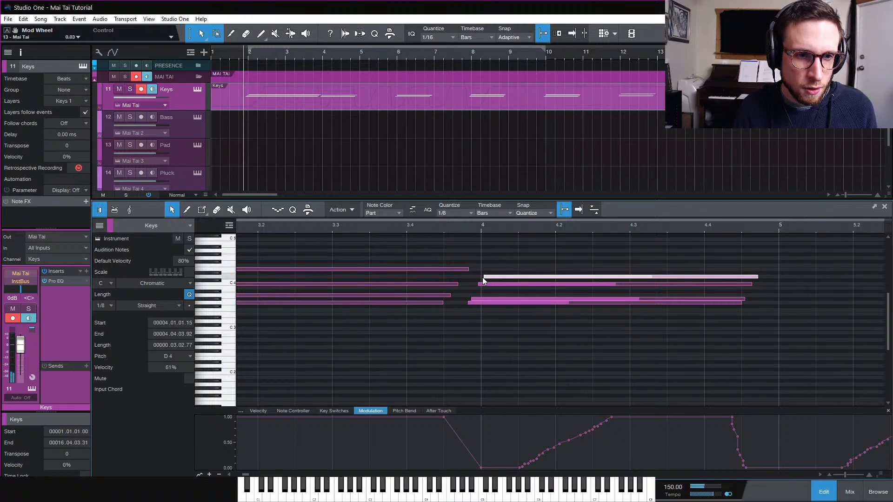
Hold the modulation at full under the second chord until about bar 6 and play it back
click(467, 228)
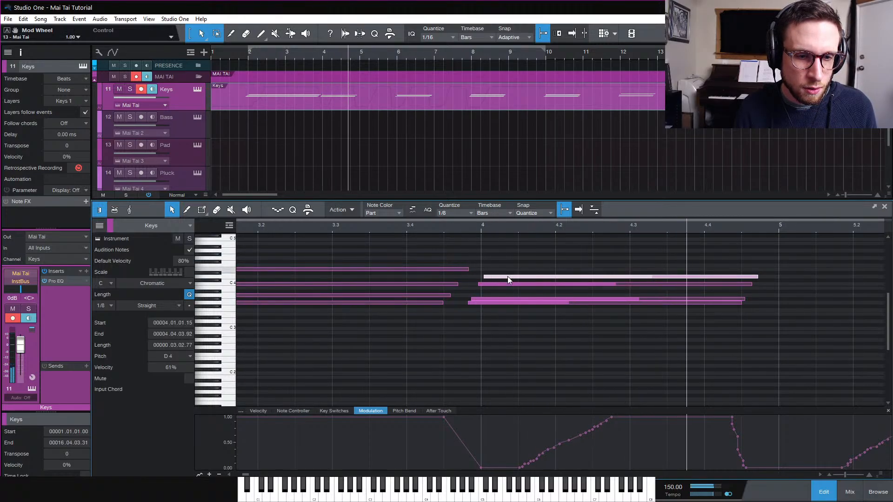
key(space)
key(w)
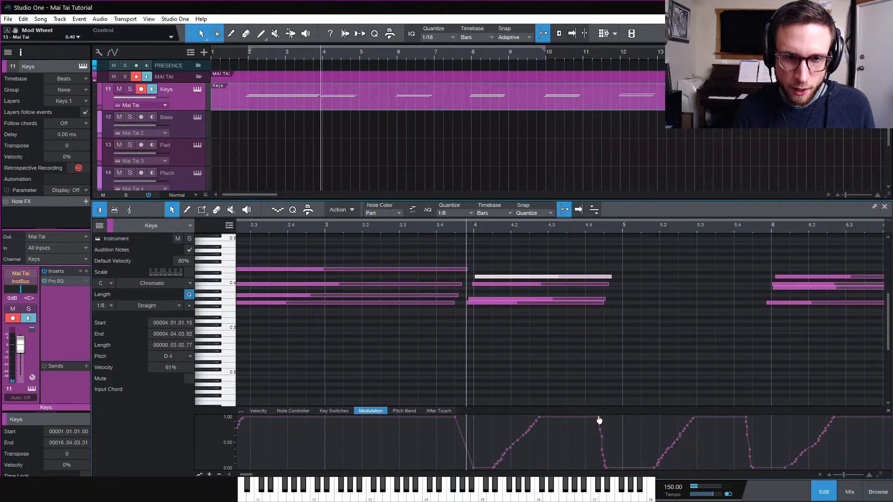
mouse_move(599, 421)
mouse_down()
mouse_move(772, 419)
mouse_move(753, 419)
mouse_up()
key(space)
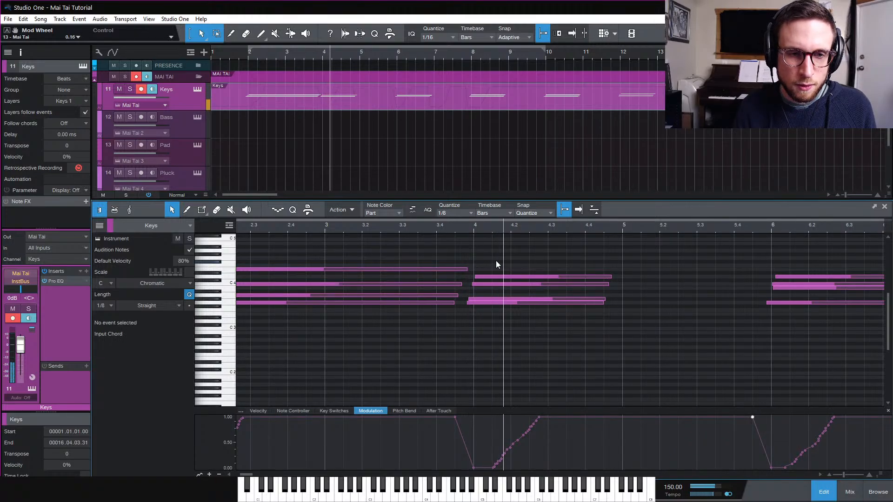
Lengthen the second chord's notes to end at about bar 5.4 and play the passage
key(space)
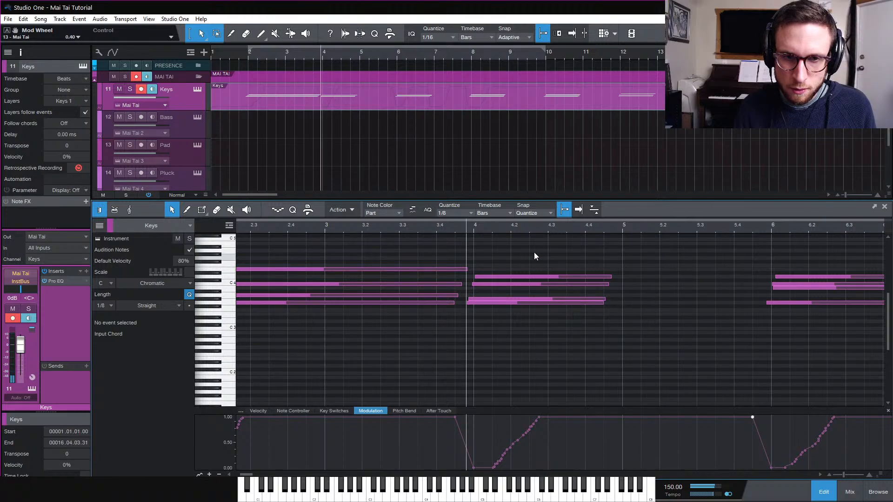
drag(530, 250, 622, 349)
drag(607, 305, 752, 317)
key(space)
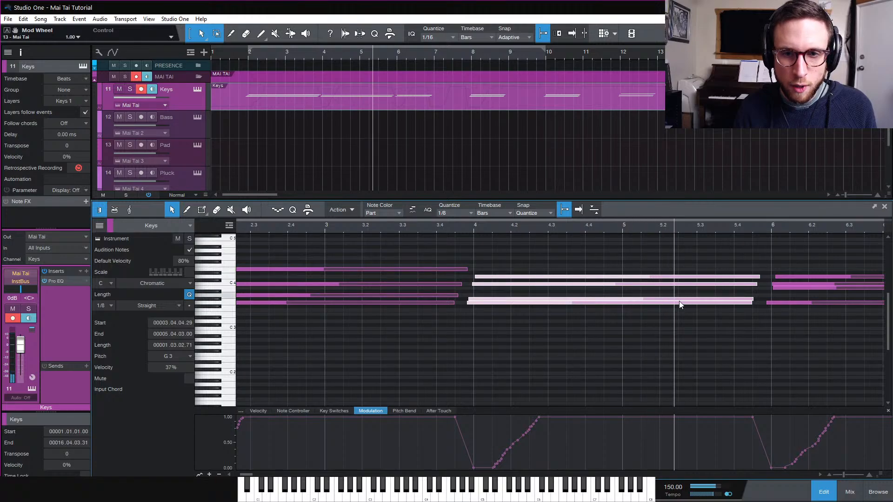
Lengthen the third chord's notes to end at about bar 7.4
scroll(712, 332, right, 1)
scroll(712, 333, right, 2)
scroll(655, 288, right, 2)
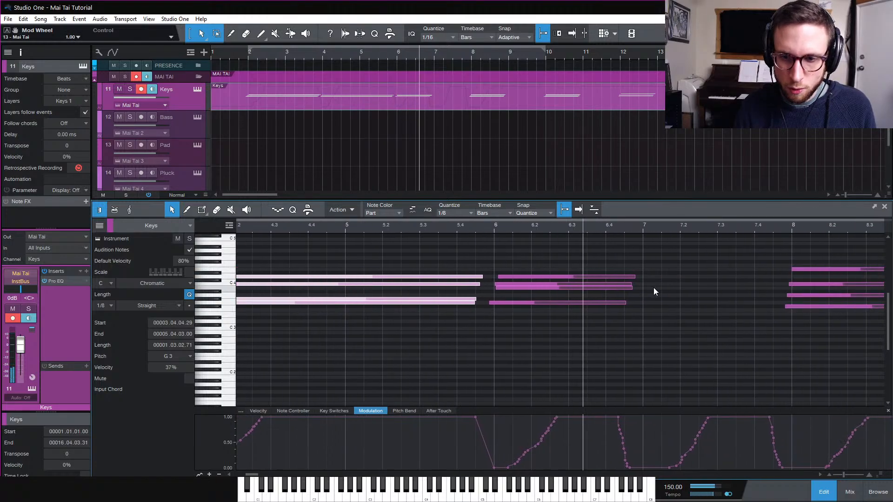
scroll(629, 295, right, 2)
key(space)
drag(503, 270, 673, 314)
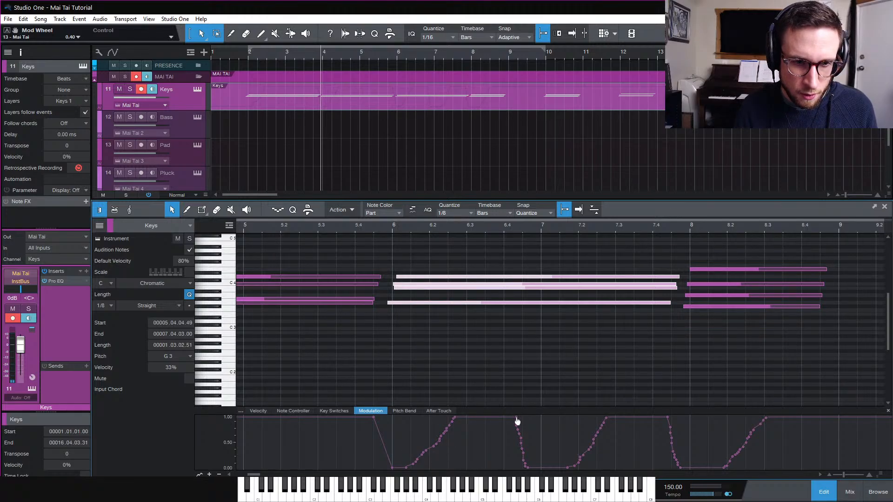
Hold the modulation at full under the third chord until bar 8 and play the passage from about bar 5.4
drag(518, 422, 688, 421)
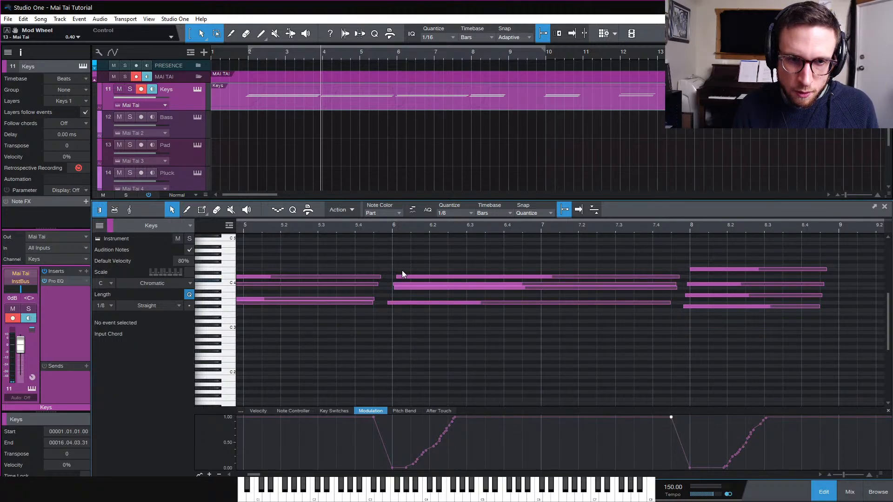
click(375, 225)
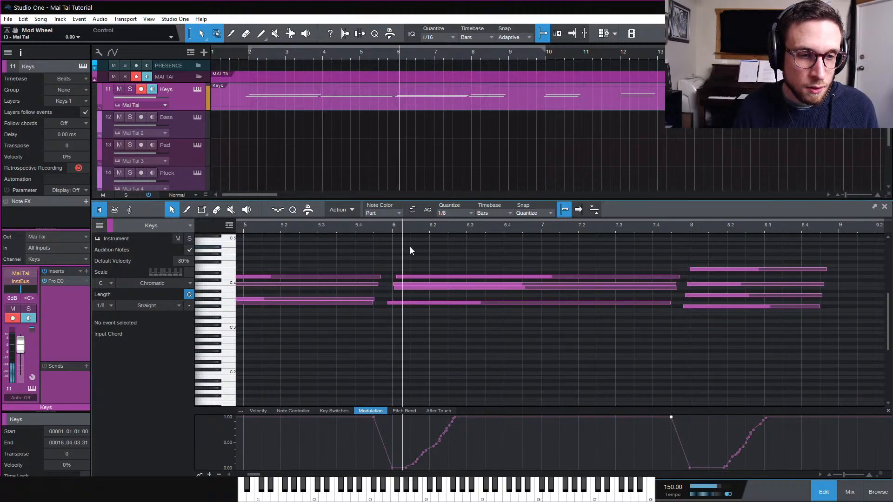
click(398, 287)
drag(398, 287, 398, 288)
click(403, 285)
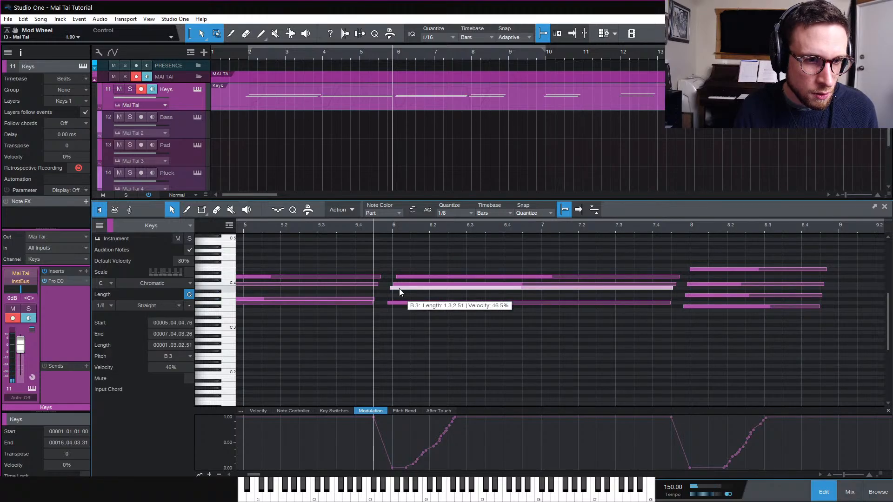
key(space)
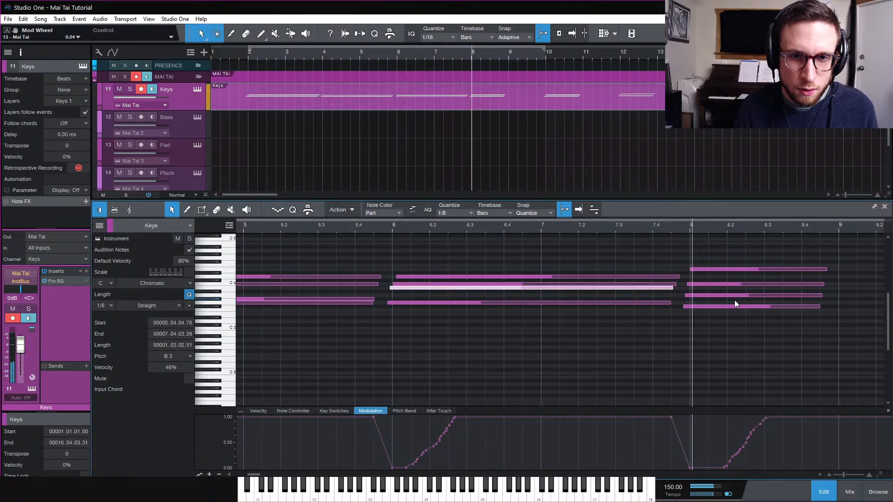
key(space)
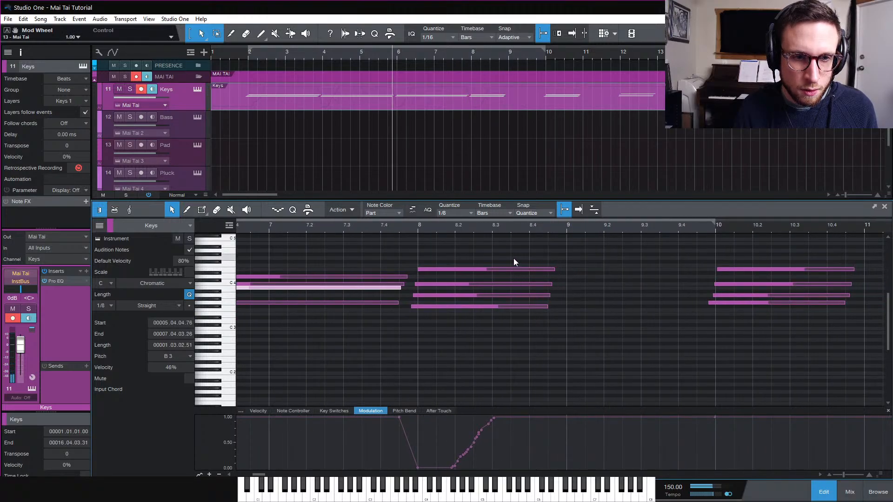
Lengthen the fourth chord's notes to end at about bar 9.4 and keep the modulation at full until bar 10
drag(514, 258, 705, 308)
scroll(733, 310, right, 4)
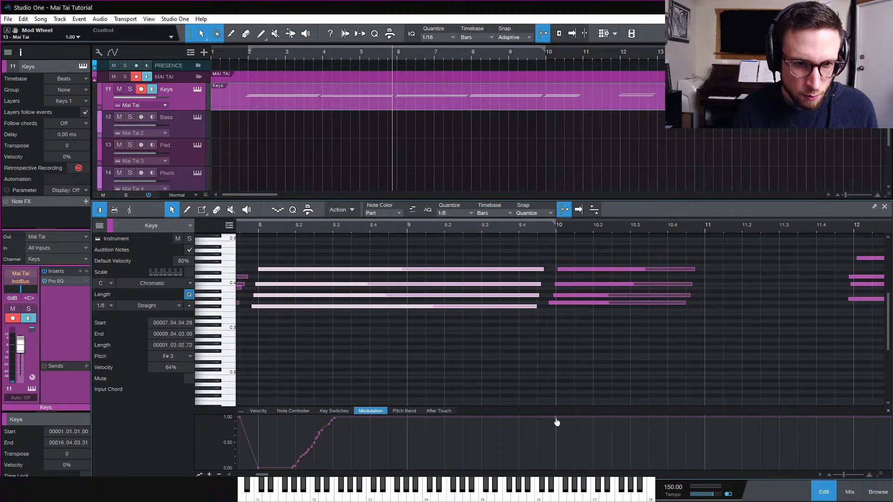
drag(557, 422, 556, 468)
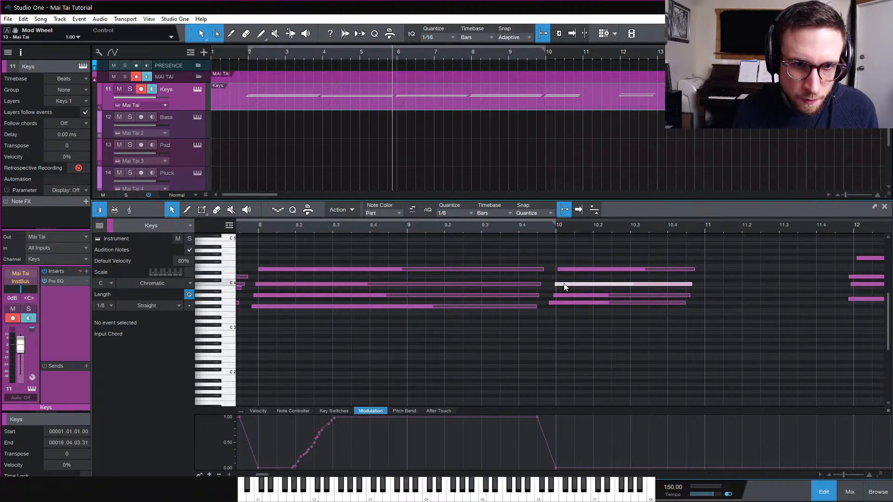
Nudge one of the fifth chord's notes slightly later and play the passage from just before bar 10
drag(564, 284, 566, 283)
drag(571, 270, 581, 308)
click(574, 258)
click(551, 228)
key(space)
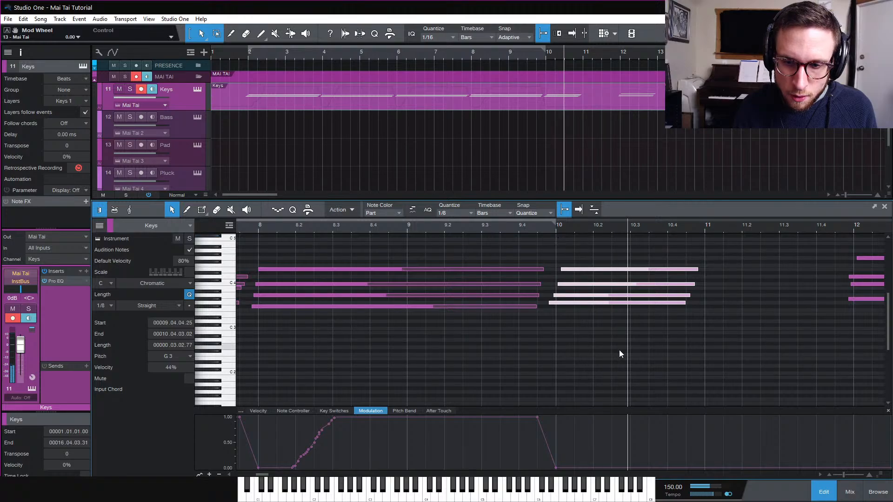
key(space)
Reshape the modulation to dip to zero at bar 10 and rise back to full by about bar 10.3, checking by playback
scroll(593, 376, right, 3)
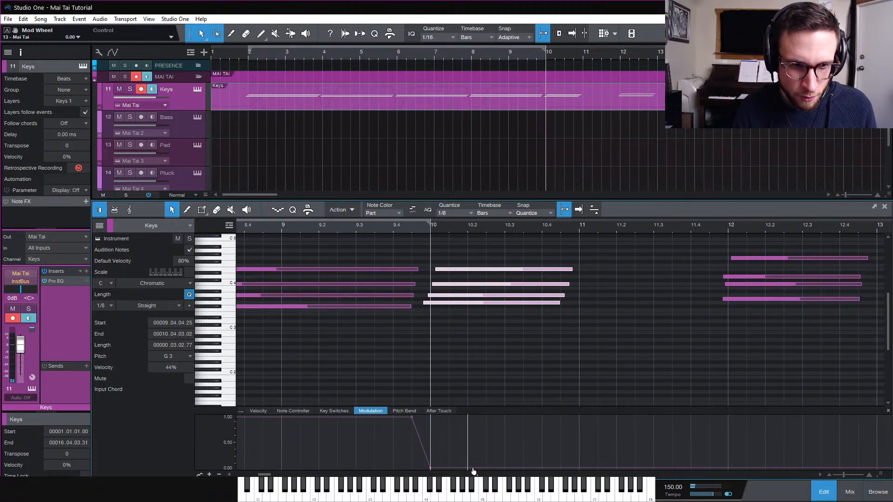
drag(452, 468, 448, 417)
key(w)
key(w)
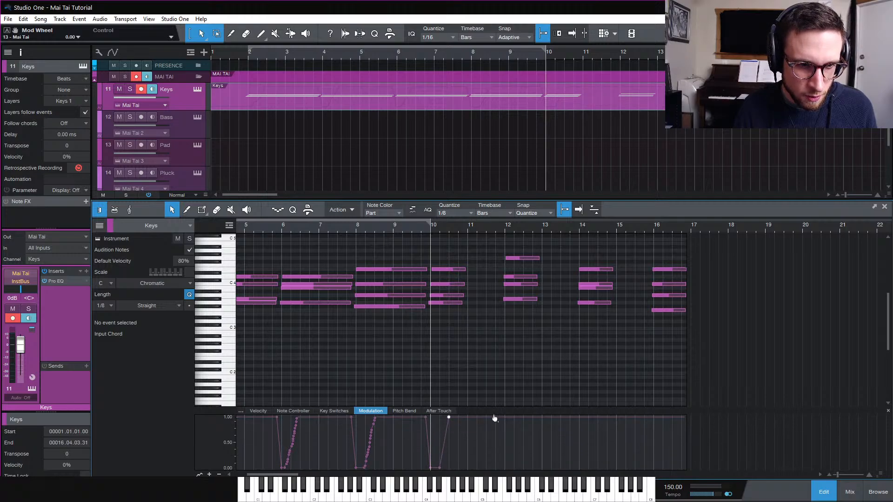
key(space)
key(e)
key(space)
double_click(432, 469)
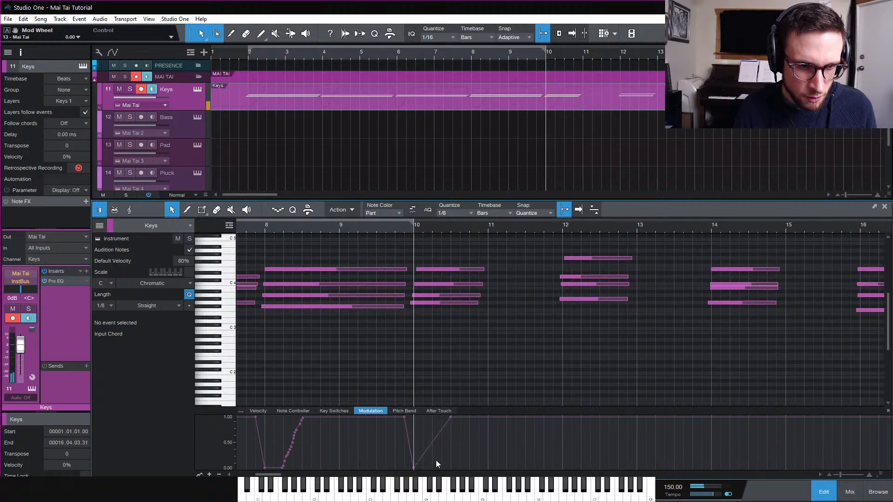
key(space)
click(433, 442)
key(space)
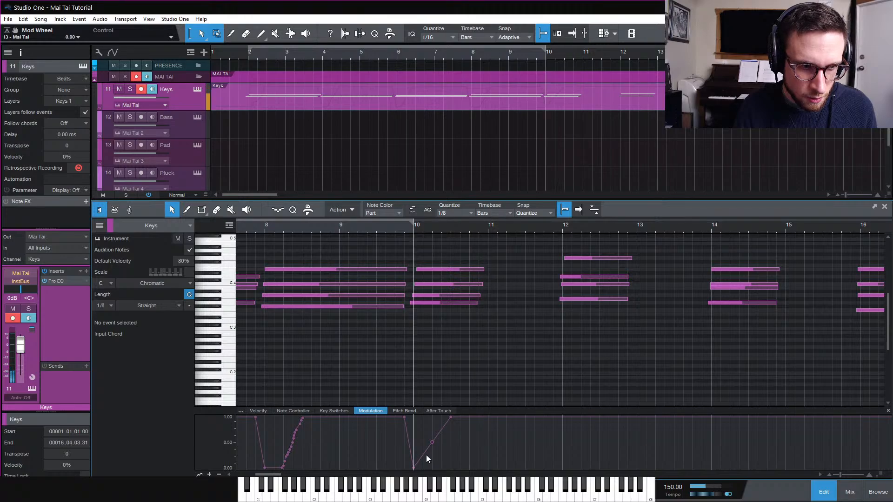
drag(432, 442, 432, 467)
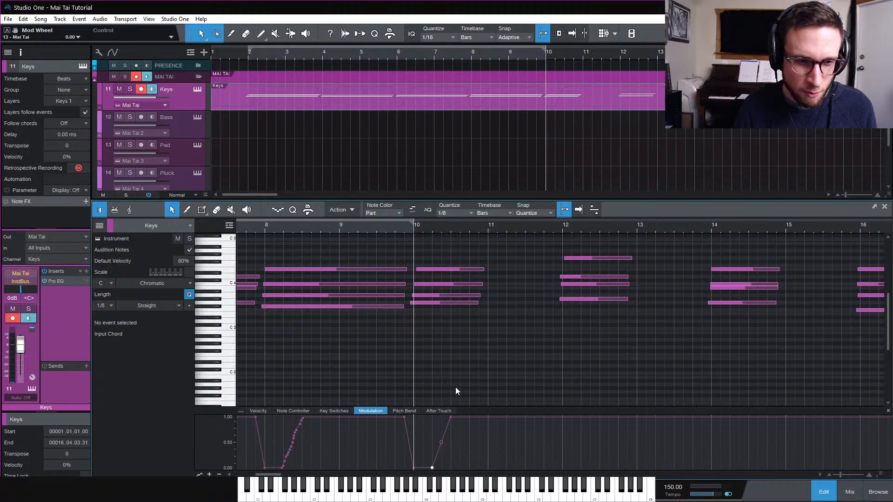
key(space)
key(space)
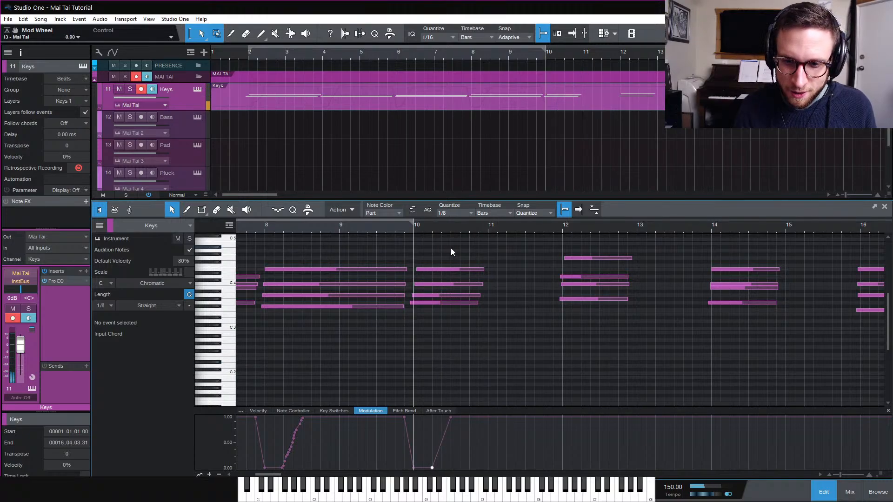
Lengthen the fifth chord's notes to end at about bar 11.4
drag(428, 242, 556, 311)
scroll(587, 317, up, 4)
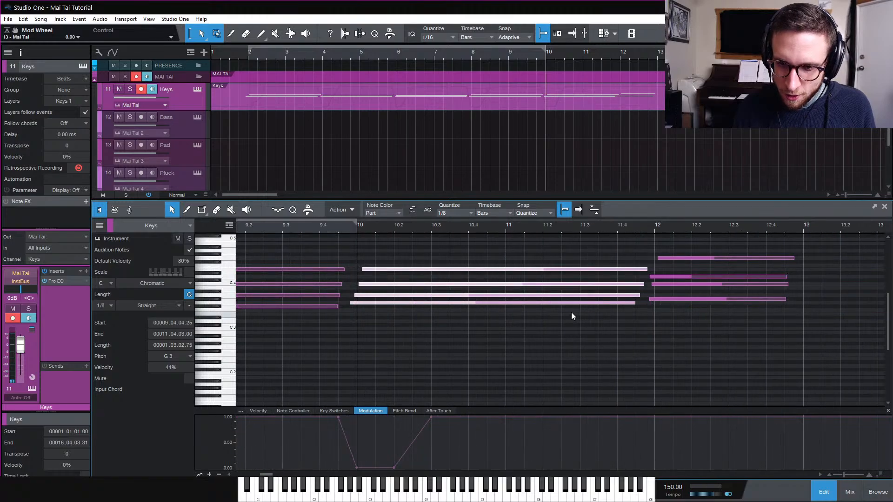
scroll(571, 313, right, 3)
Nudge the sixth chord's lower notes slightly and play the passage from just before bar 12
click(431, 258)
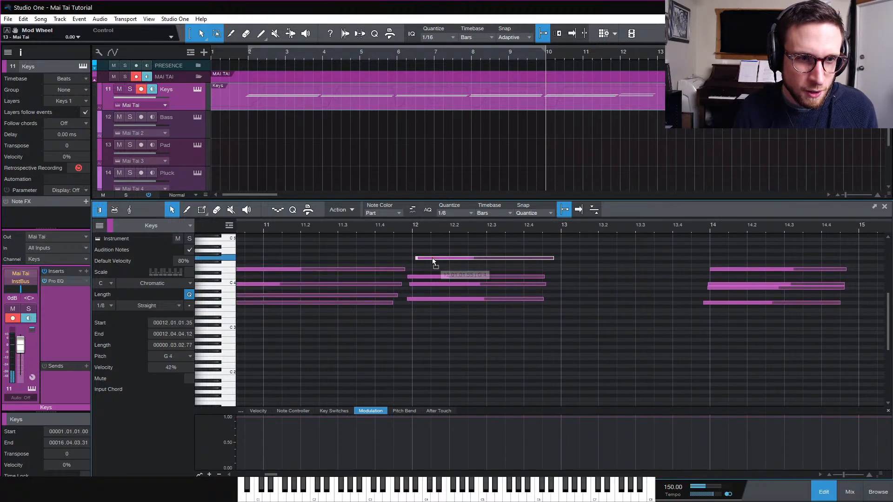
drag(428, 277, 424, 299)
click(424, 284)
click(405, 223)
key(space)
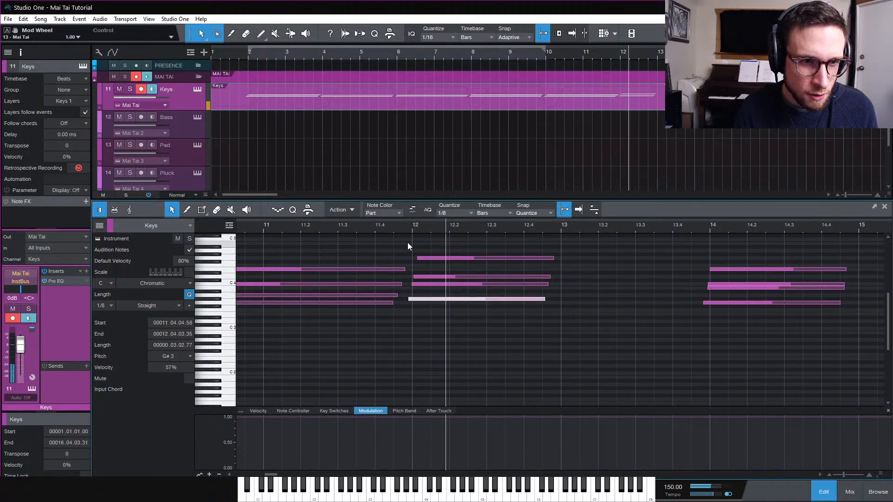
key(space)
Dip the modulation to zero at bar 12, returning to full by about bar 12.2, and play it back
click(397, 418)
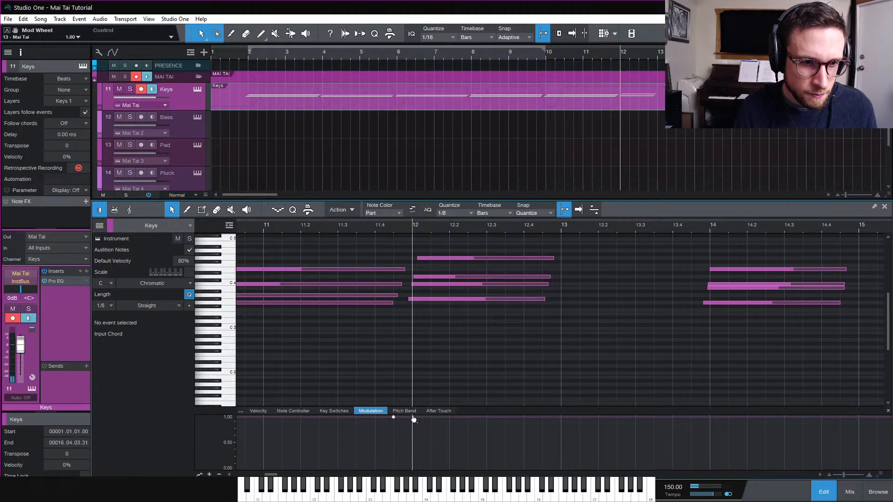
drag(413, 418, 468, 417)
key(space)
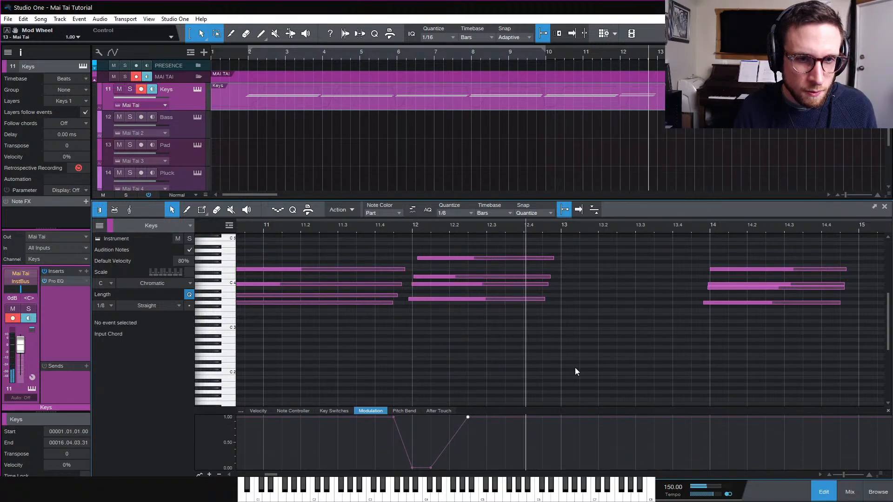
key(space)
Lengthen the sixth chord's notes to end at about bar 13.4
drag(523, 240, 695, 326)
scroll(716, 329, right, 2)
scroll(712, 329, right, 1)
key(w)
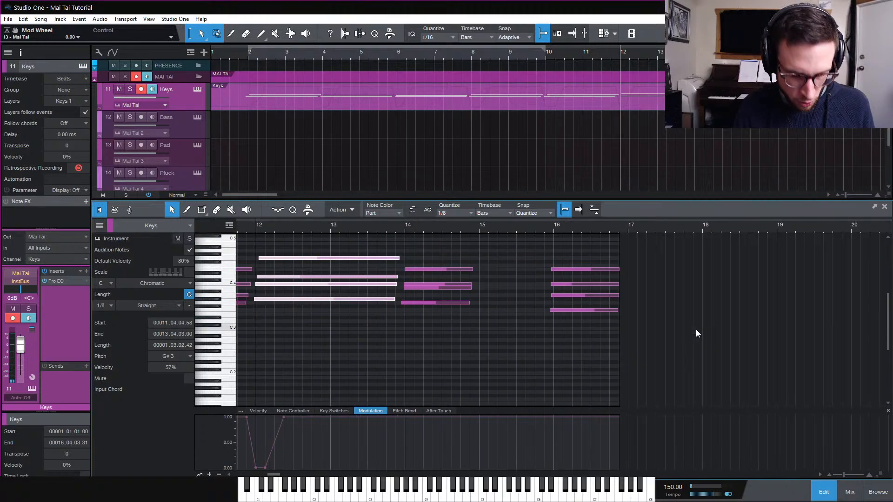
Lengthen the seventh chord's notes to end at about bar 15.4
scroll(466, 265, right, 1)
drag(424, 255, 481, 344)
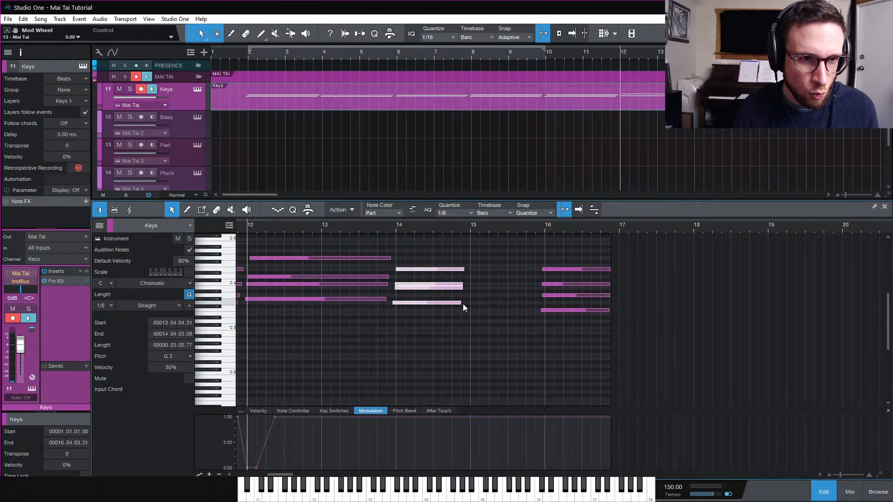
drag(463, 303, 536, 327)
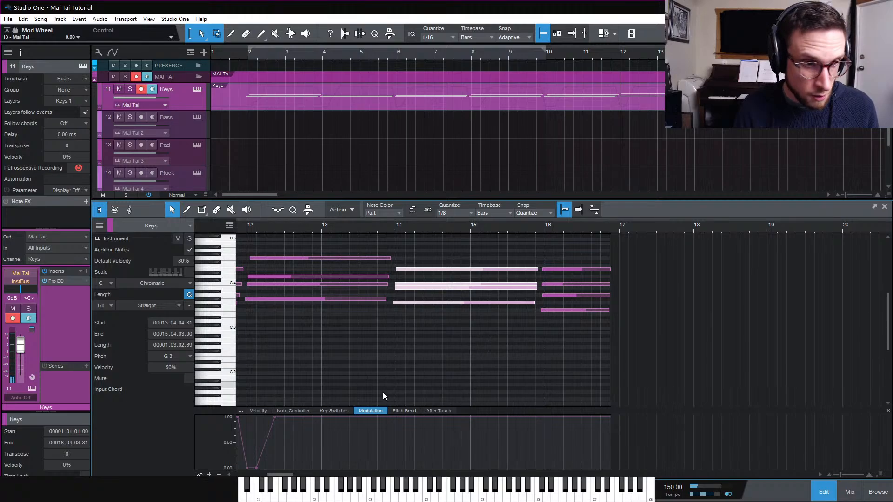
Dip the modulation to zero at bar 14, returning to full by about bar 14.2
click(396, 421)
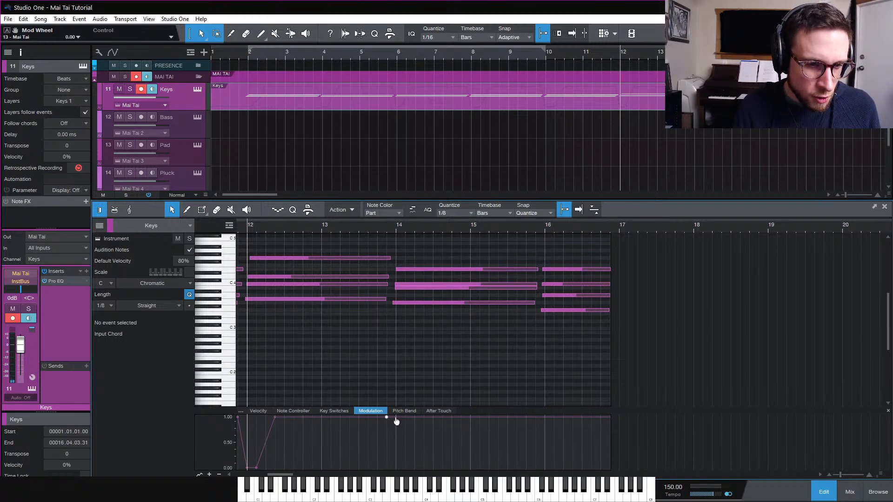
drag(397, 421, 423, 418)
key(e)
key(e)
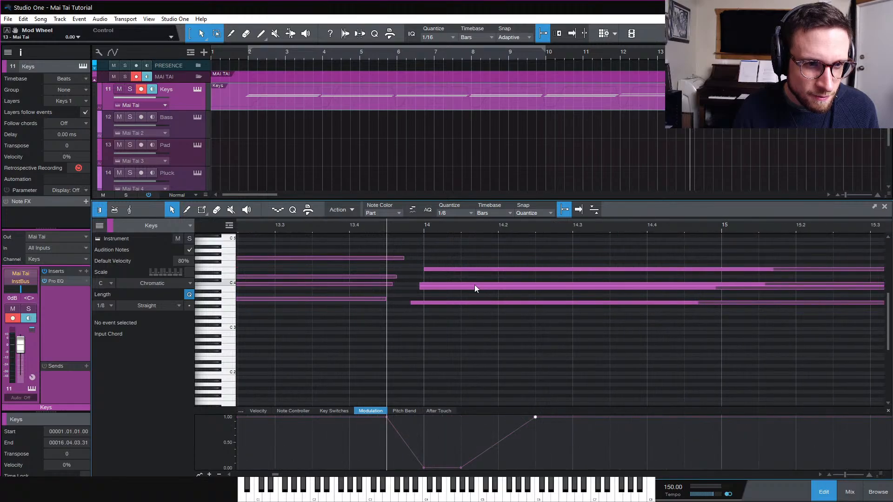
Nudge a note of the seventh chord slightly and play the passage
drag(440, 269, 425, 302)
key(space)
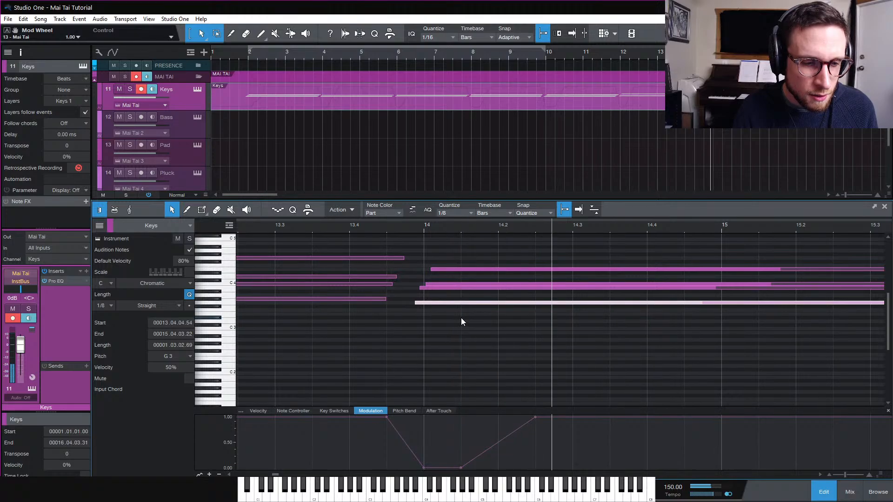
key(w)
key(w)
scroll(600, 352, right, 3)
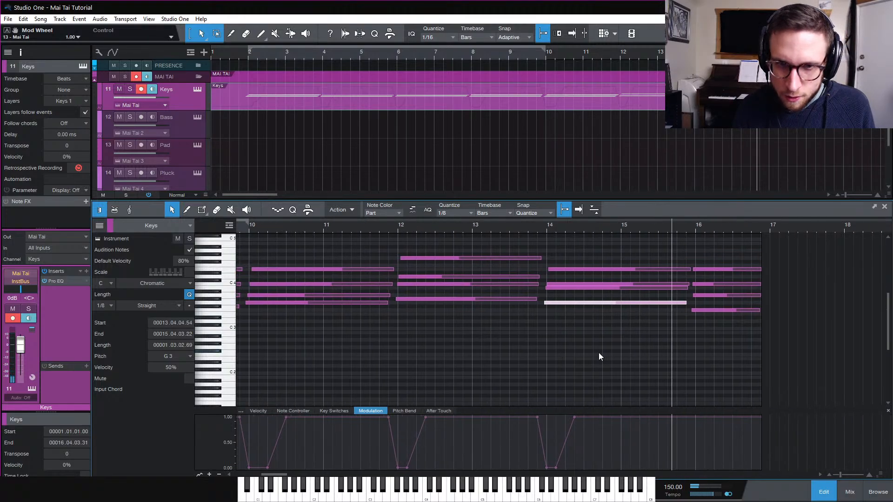
key(space)
Extend the Keys part to end at bar 18
key(e)
key(e)
key(w)
key(w)
key(w)
key(w)
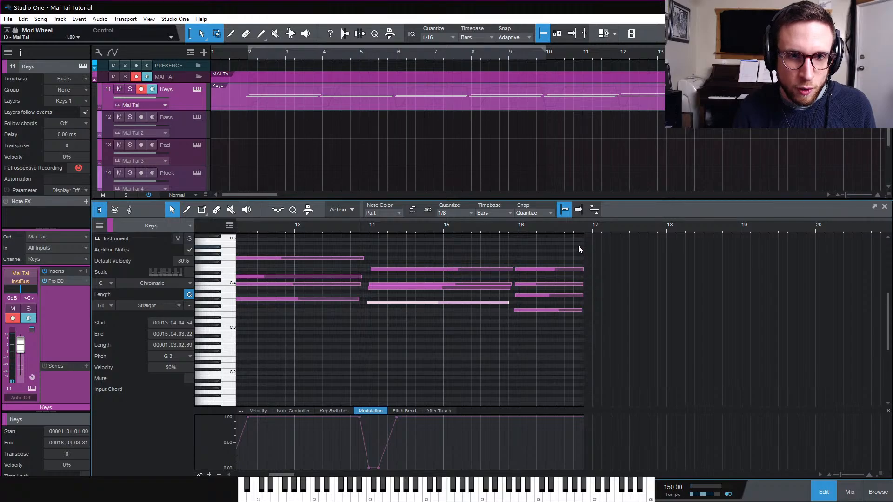
drag(584, 258, 666, 257)
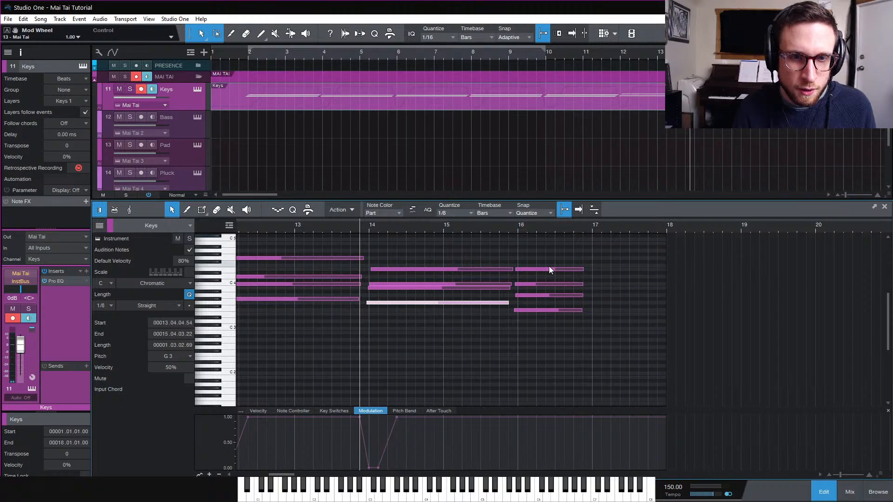
Dip the modulation to zero at bar 16 and return it to full by about bar 16.2
drag(536, 253, 579, 358)
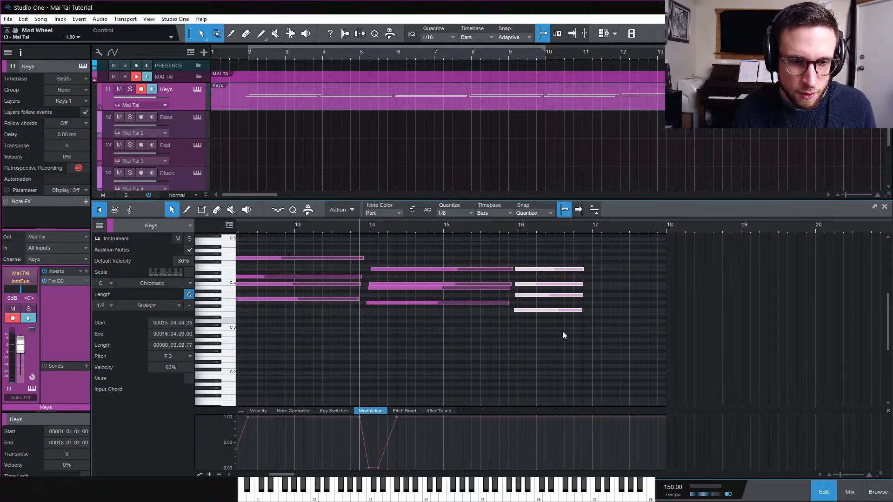
click(509, 418)
drag(518, 418, 518, 467)
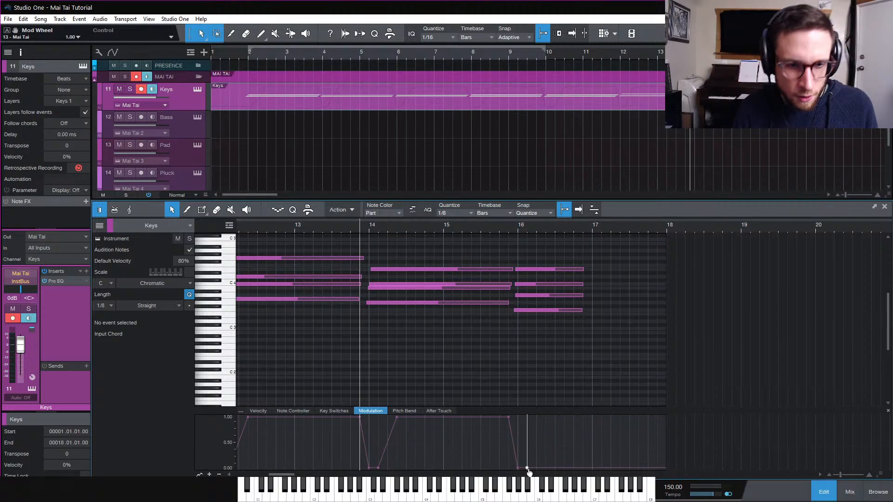
drag(531, 468, 536, 417)
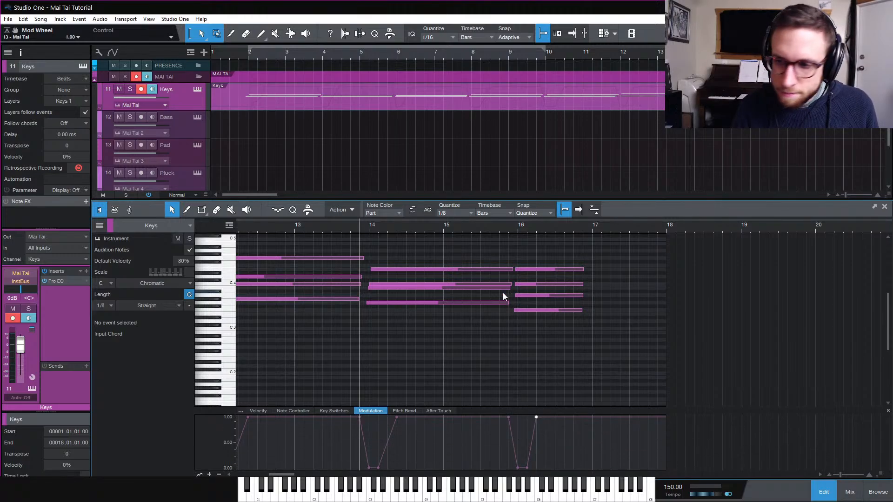
Zoom into the chords around bar 16, select some of their notes and play the passage
drag(510, 226, 384, 311)
click(423, 269)
click(406, 295)
click(381, 311)
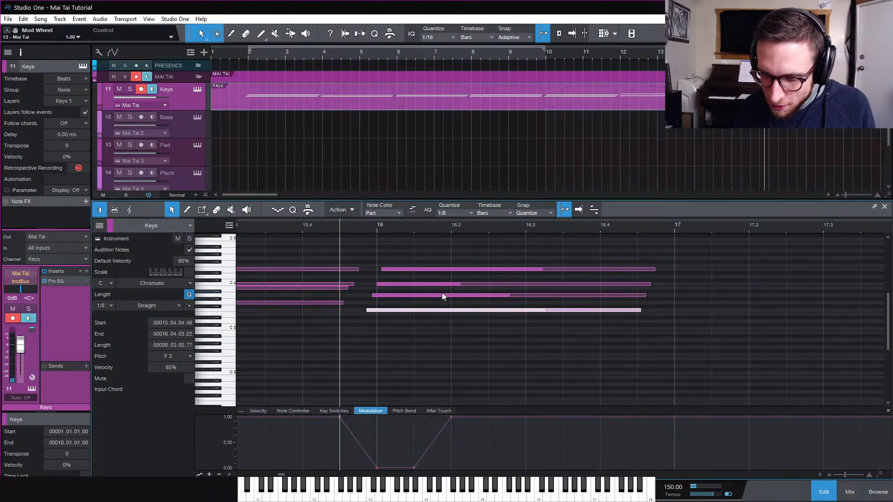
key(space)
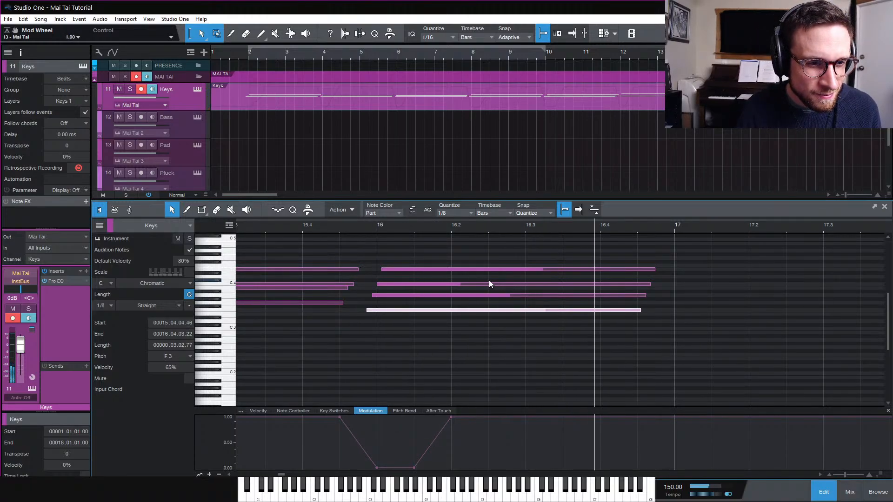
key(space)
Add modulation points ramping from full down to zero at the end of the Keys part at bar 18
key(w)
key(w)
drag(385, 258, 489, 325)
click(489, 419)
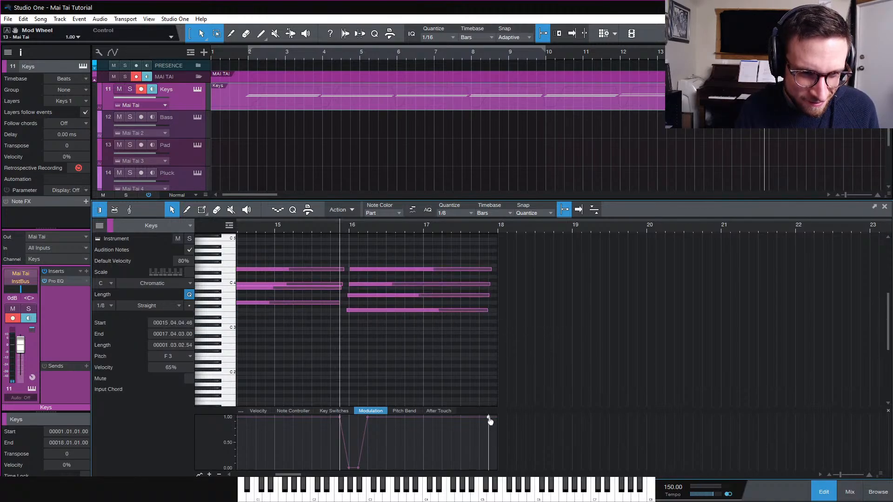
click(497, 467)
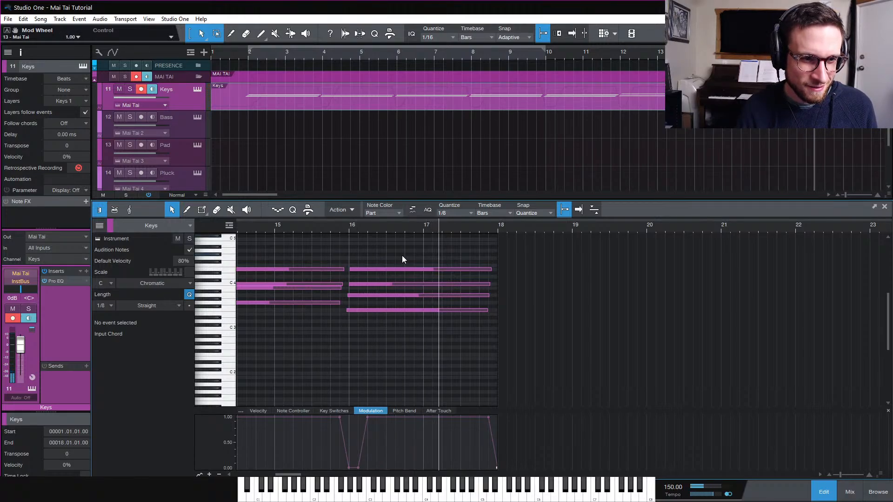
Zoom out over the arrangement and set the loop range to the length of the Keys part
key(space)
key(w)
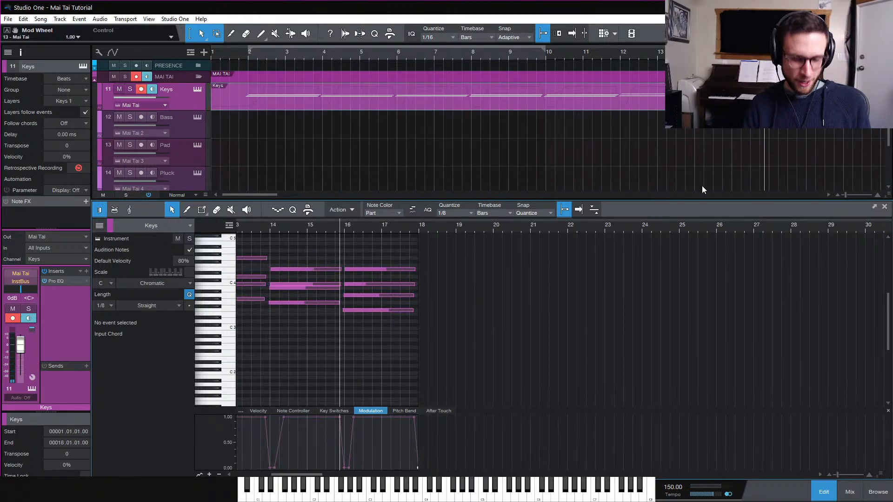
key(w)
click(638, 161)
key(w)
key(w)
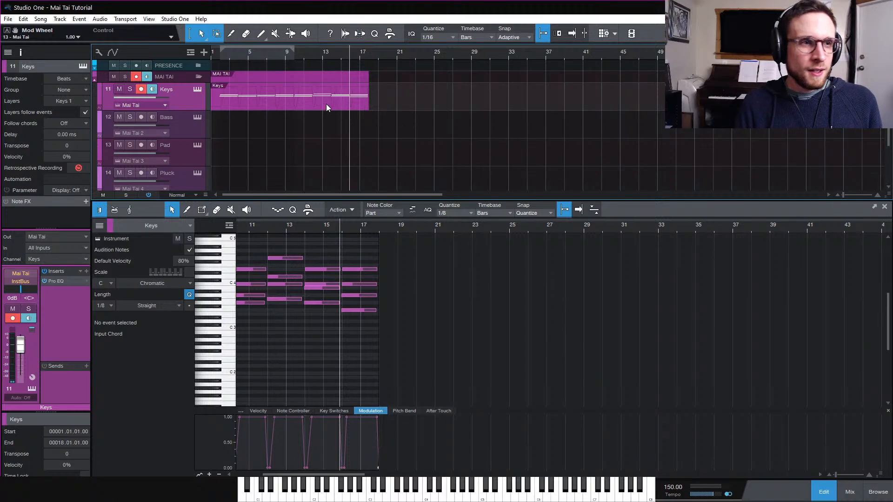
click(295, 108)
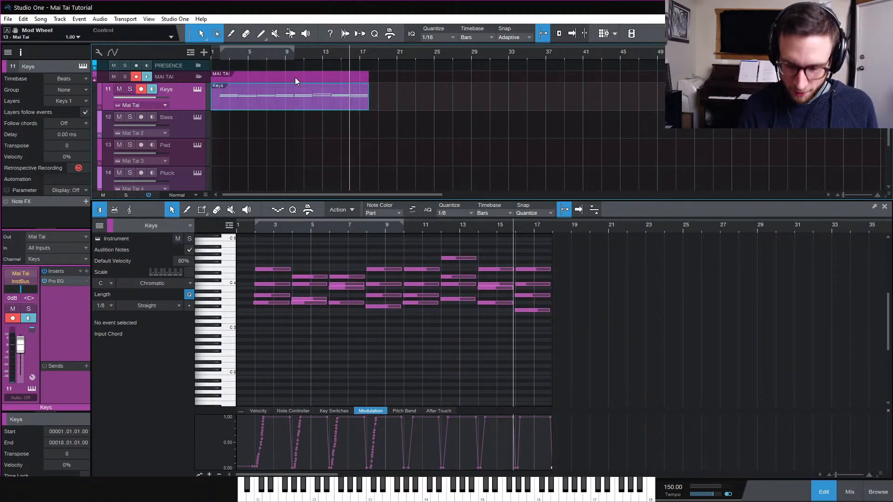
drag(298, 49, 367, 72)
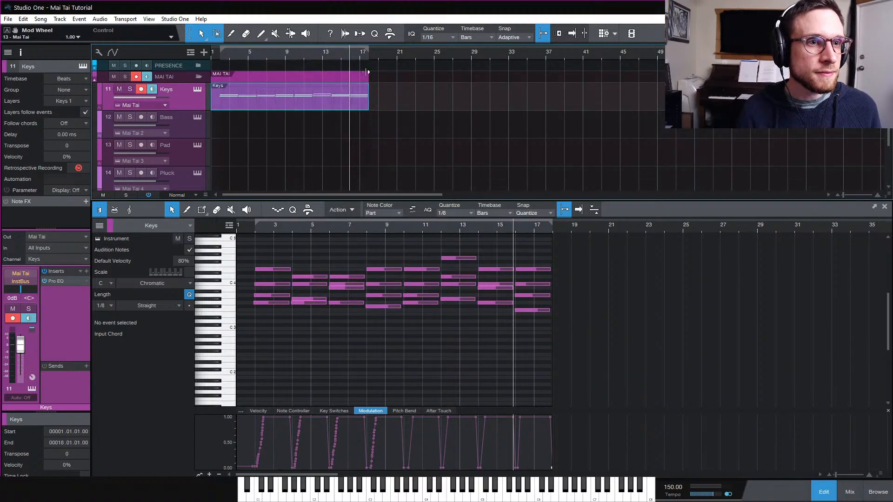
key(slash)
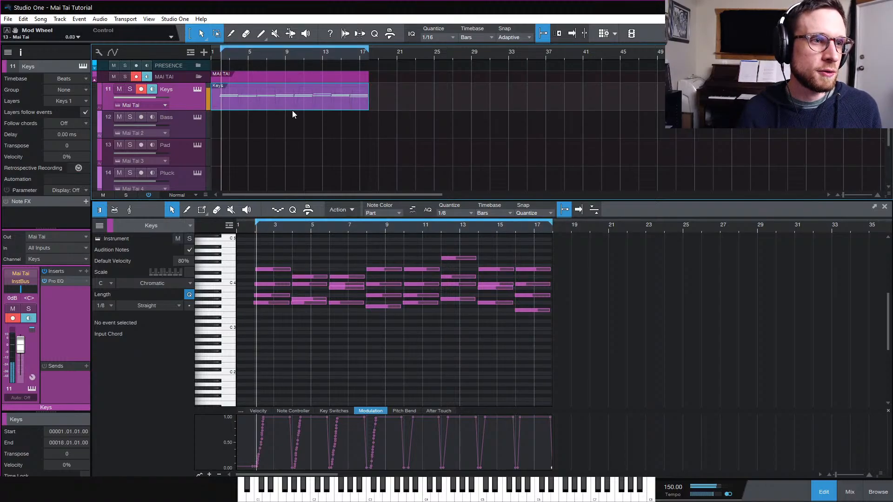
Duplicate the Impact drum events so the drums extend to bar 18
scroll(336, 130, down, 2)
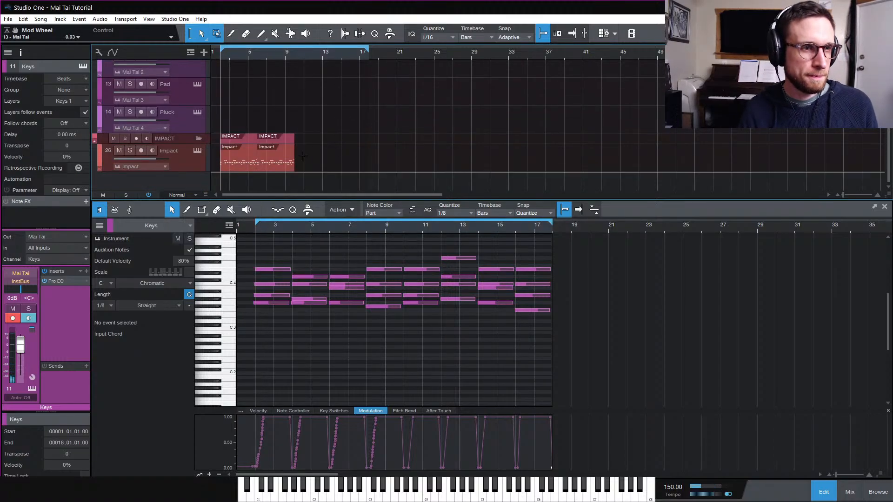
drag(304, 156, 248, 168)
key(d)
scroll(390, 150, up, 1)
scroll(390, 150, up, 2)
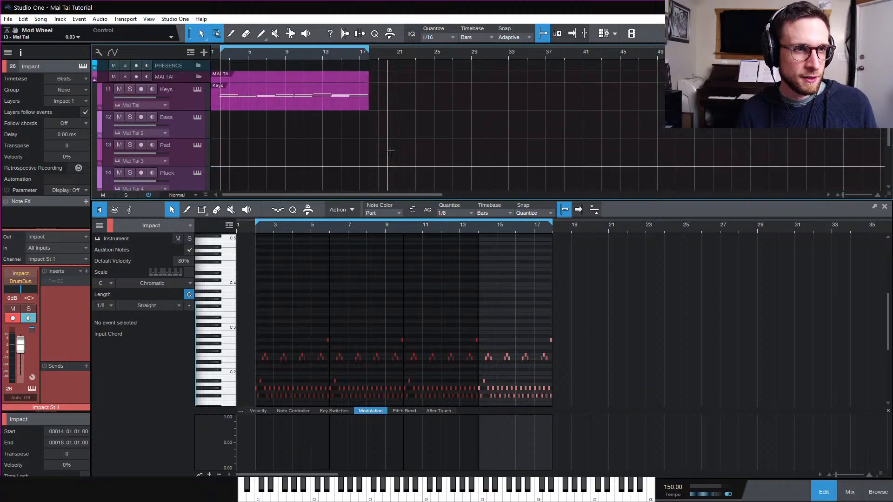
scroll(391, 150, down, 3)
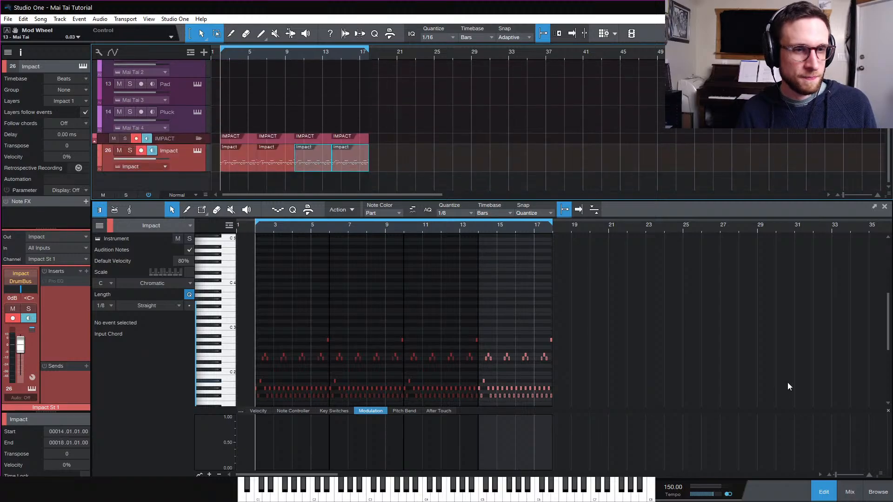
Close the editor and play the arrangement back from the beginning
click(823, 494)
click(508, 349)
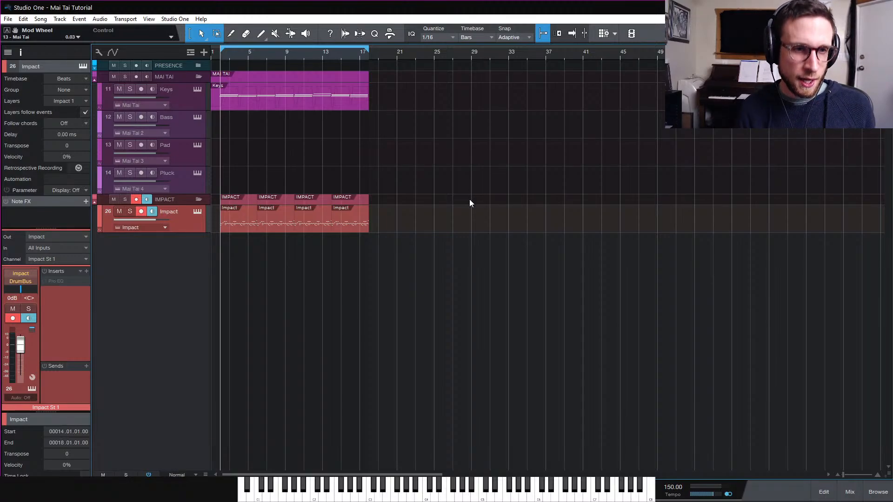
key(e)
key(e)
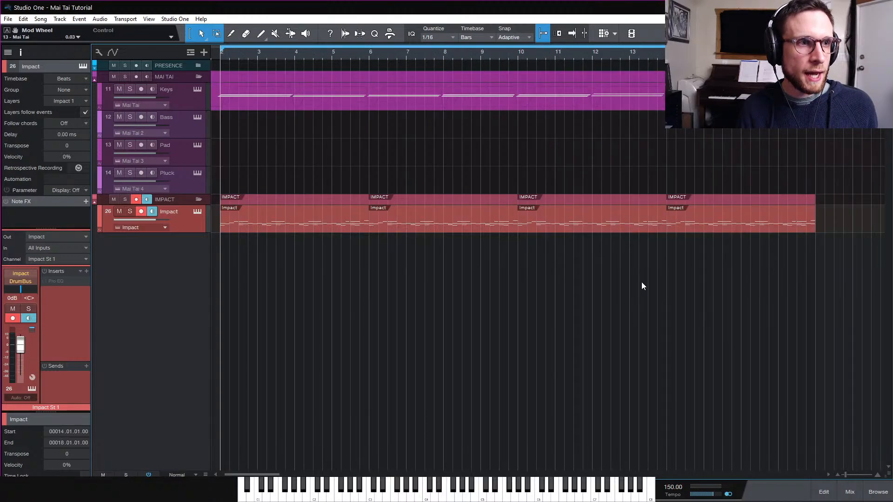
click(239, 57)
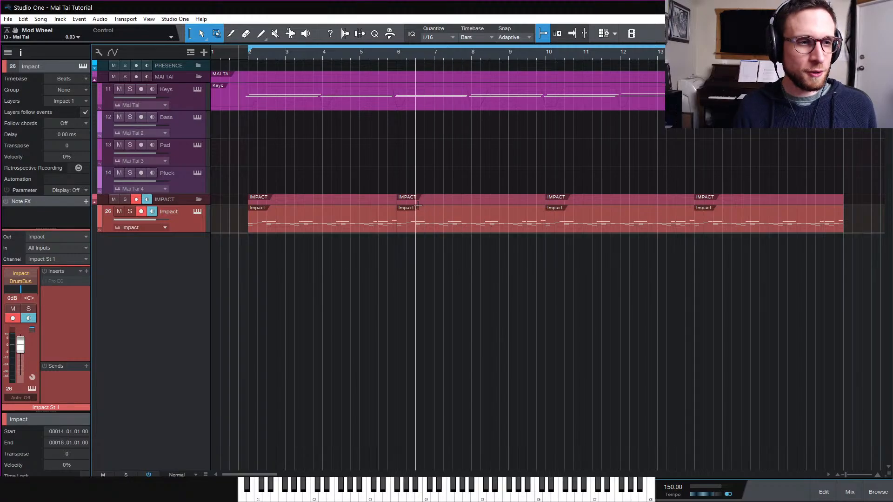
key(space)
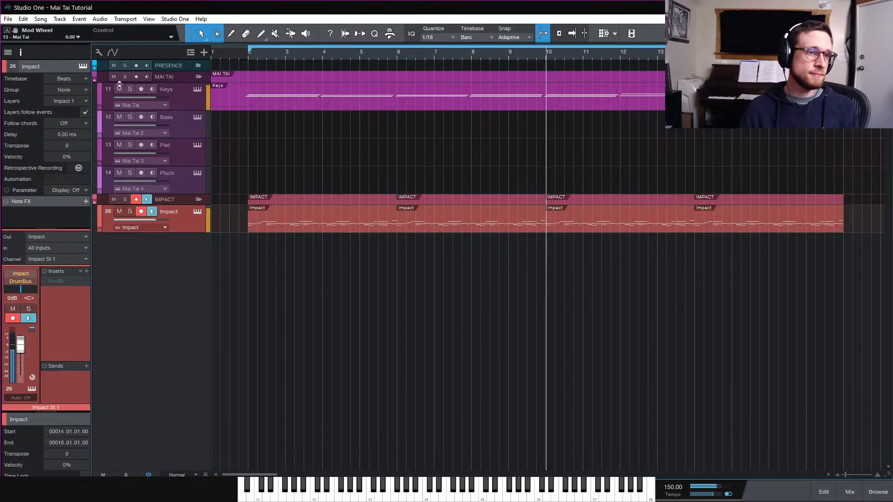
click(198, 124)
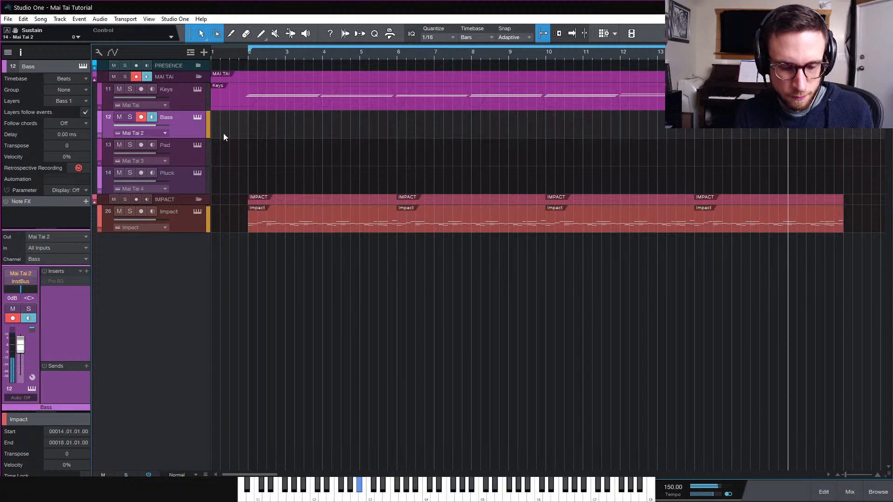
key(space)
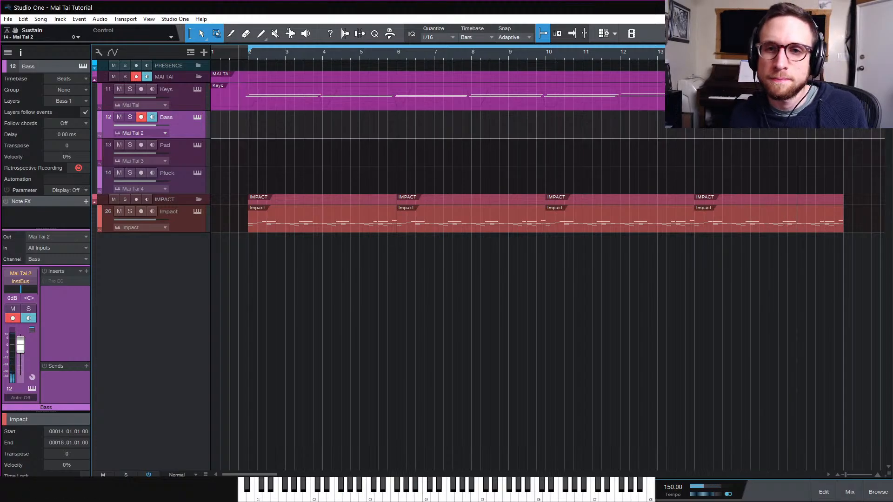
Open the Keys part and transpose the lowest note of the final chord down one semitone
double_click(806, 101)
scroll(726, 316, right, 10)
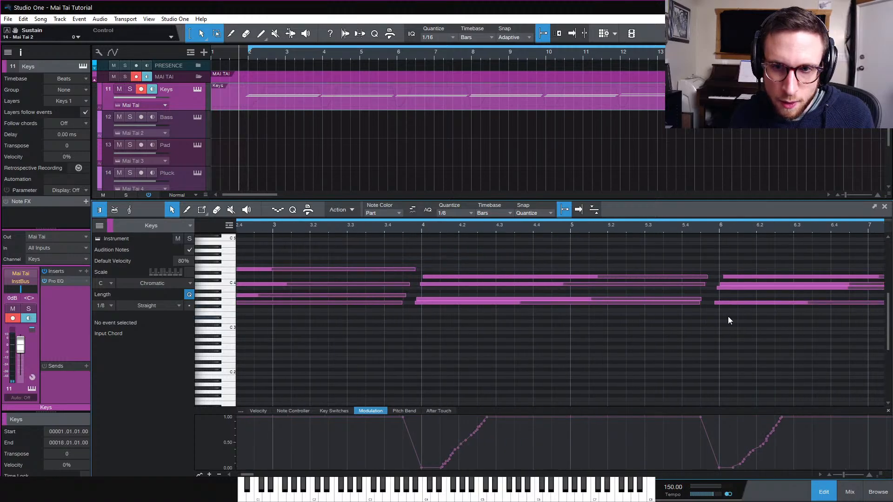
scroll(721, 315, right, 10)
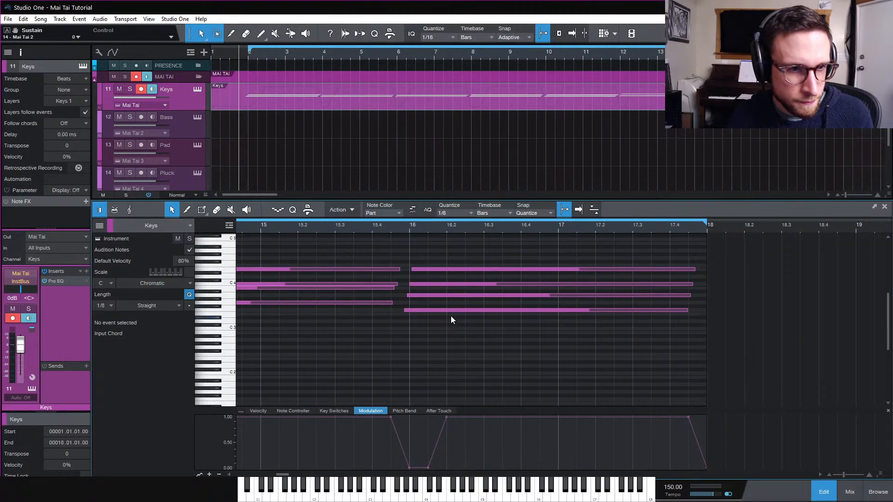
click(450, 311)
key(Down)
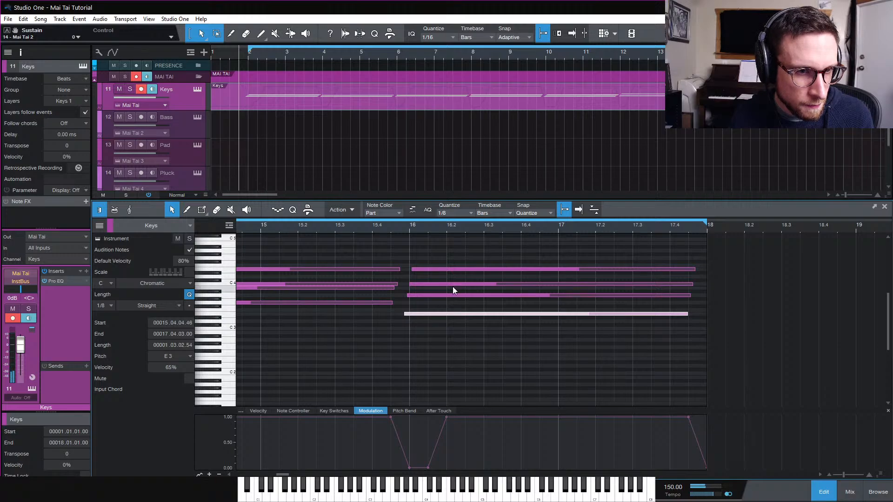
Move the top note of the final chord down to A#3 and play the ending
drag(468, 269, 460, 292)
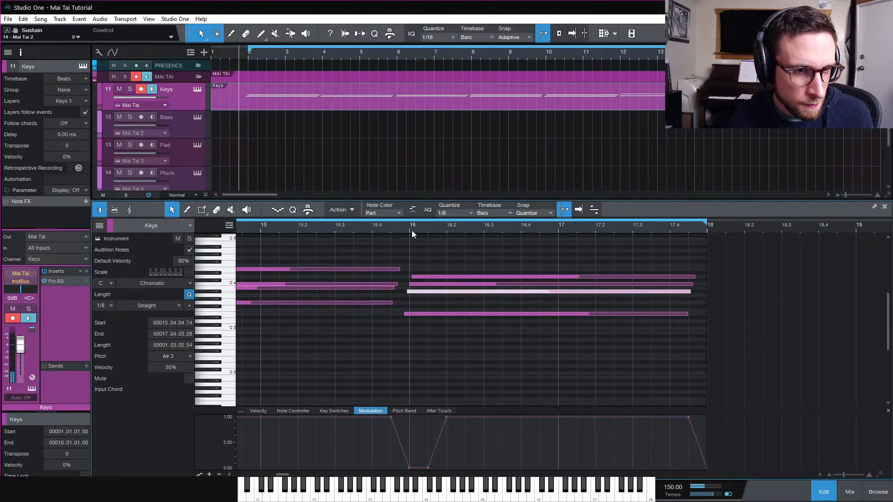
click(402, 228)
key(space)
click(393, 228)
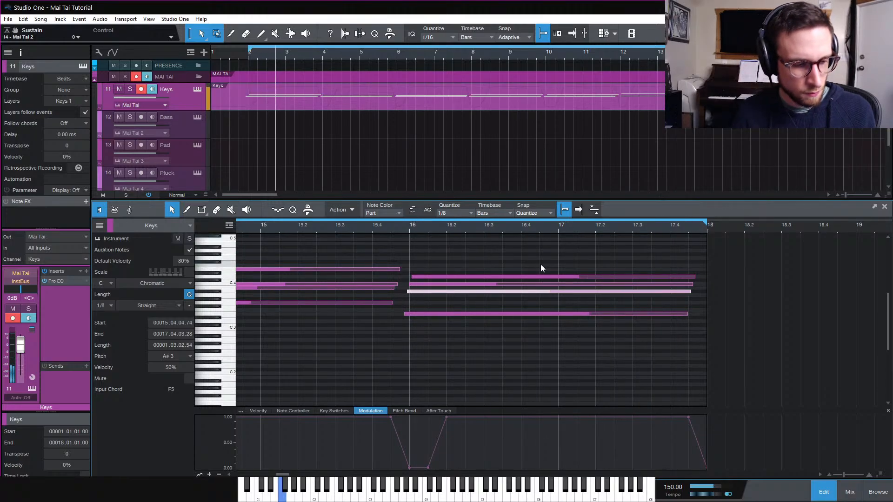
Select the Bass, Pad and Pluck tracks in turn and play the song from the start
scroll(248, 163, down, 3)
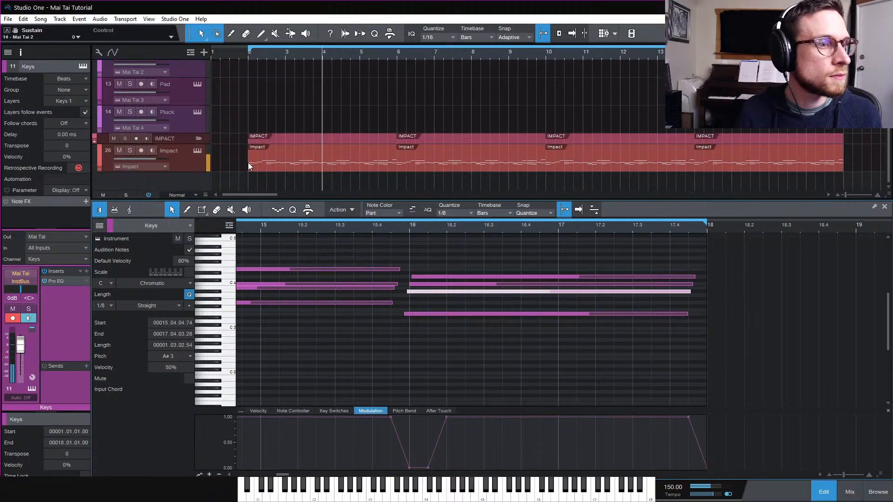
scroll(188, 116, up, 2)
scroll(218, 138, up, 1)
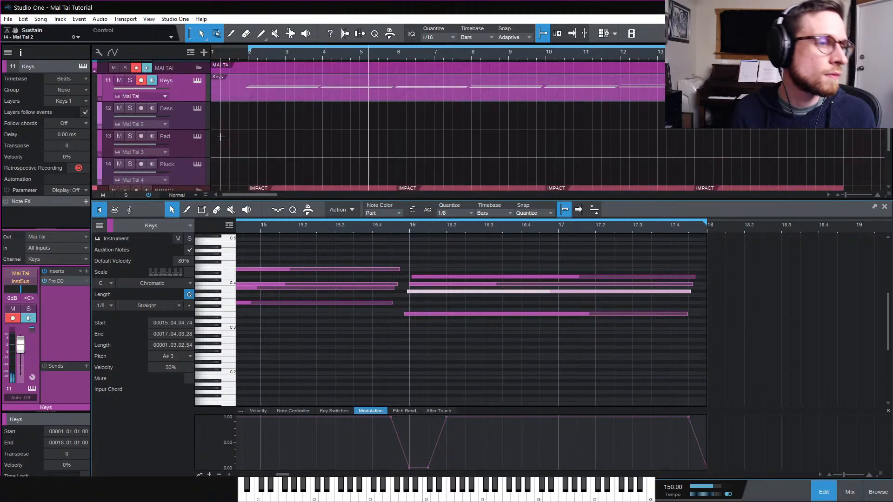
click(192, 118)
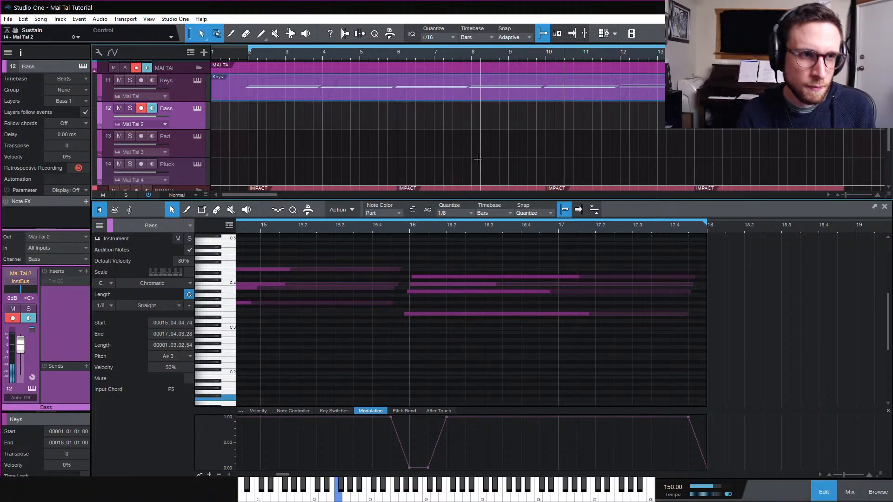
click(176, 146)
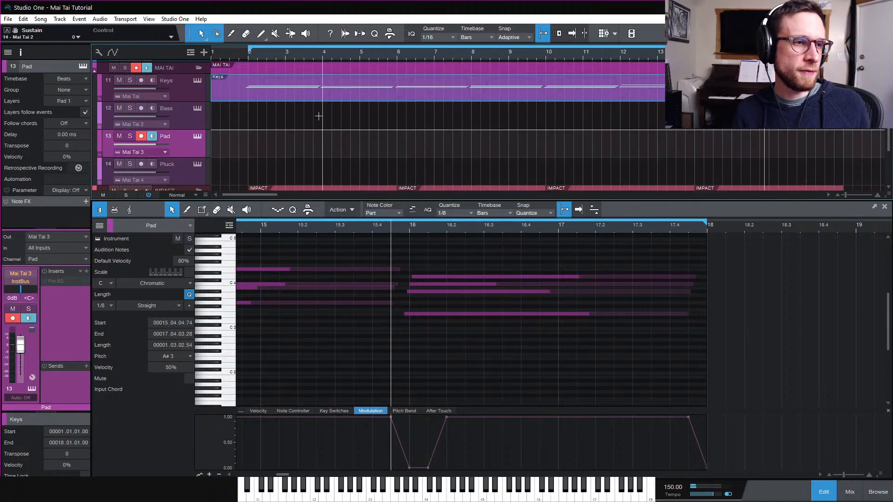
click(247, 54)
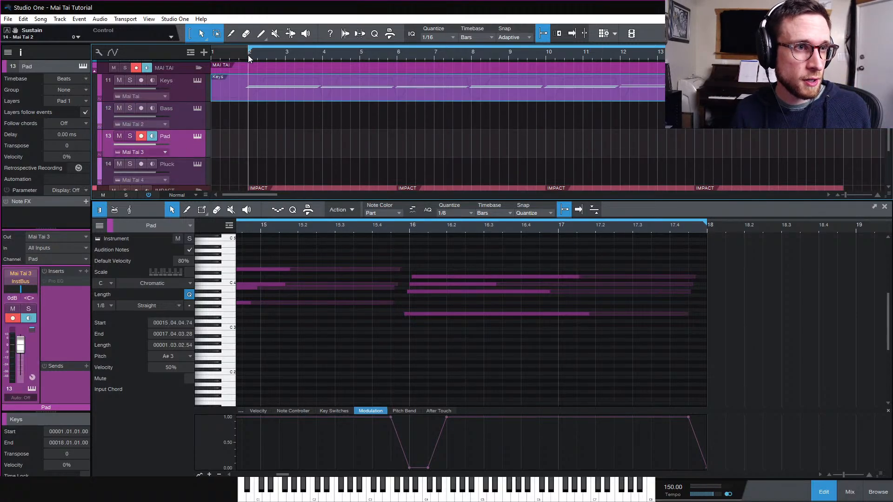
scroll(350, 146, down, 2)
click(195, 129)
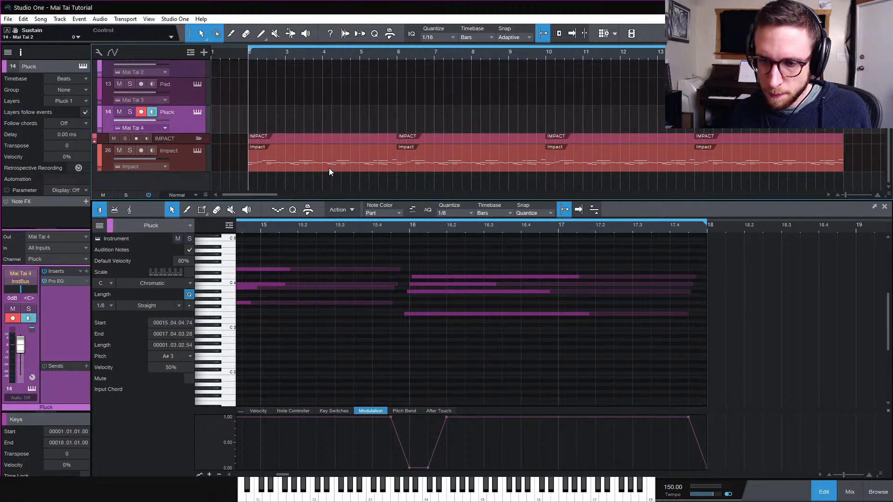
key(space)
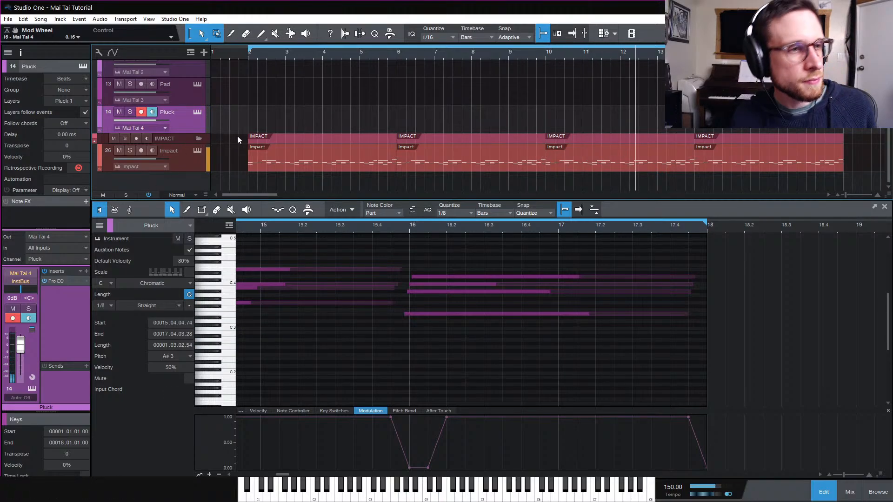
scroll(238, 136, up, 3)
scroll(238, 136, down, 2)
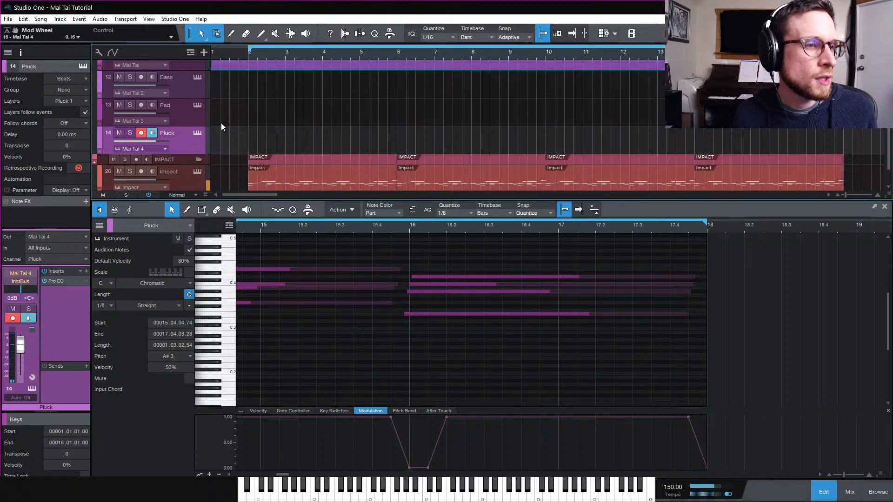
Open the mixer and add a send from the Pluck channel to Verb1
key(F3)
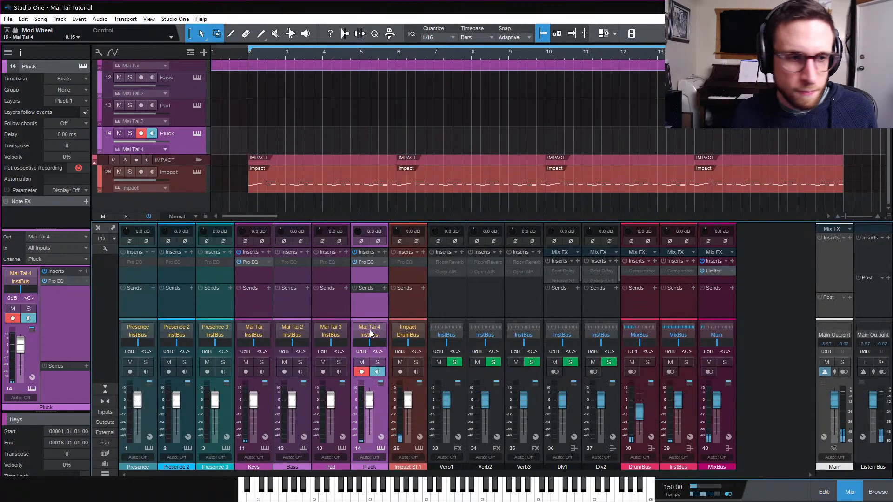
click(384, 289)
click(425, 363)
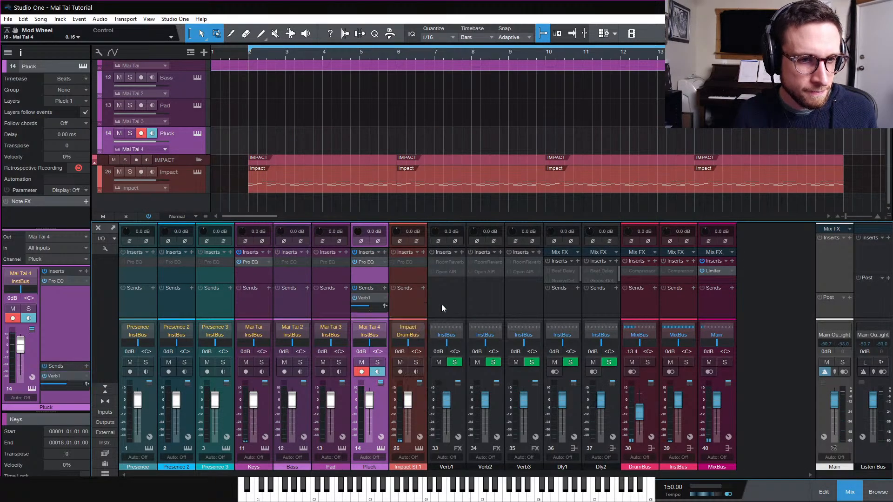
Activate the Room Reverb insert on the Verb1 channel and open its editor
right_click(446, 264)
click(464, 285)
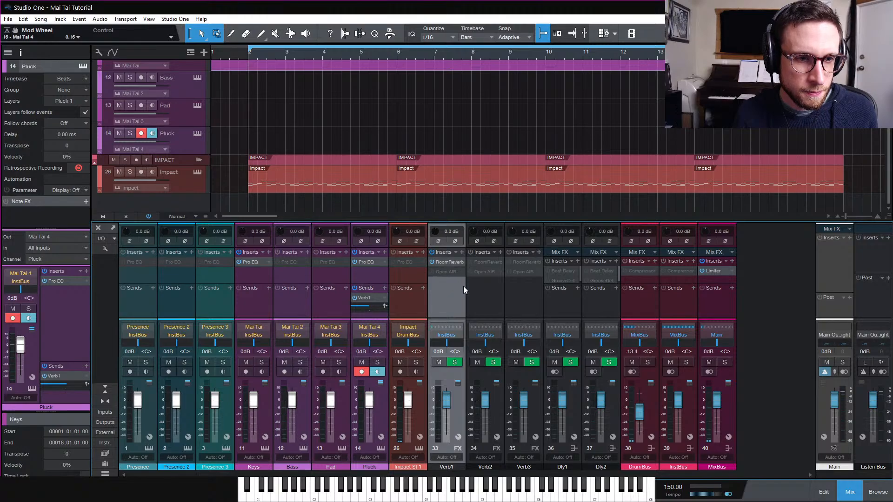
double_click(455, 264)
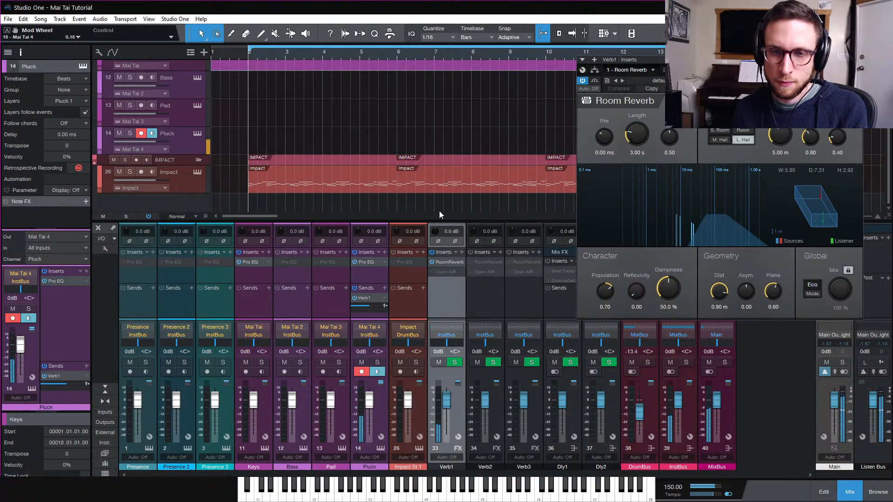
Switch the Room Reverb to HQ mode and the Medium Hall room type with a 1.50 s length
click(820, 293)
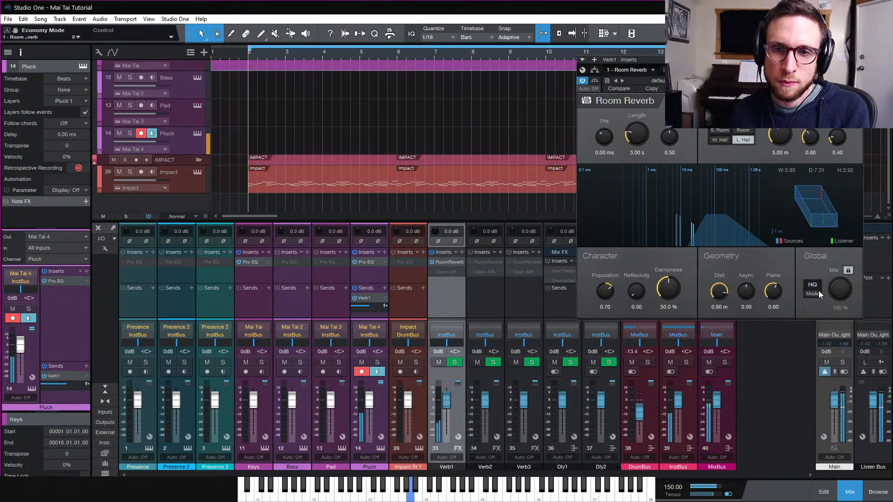
click(720, 140)
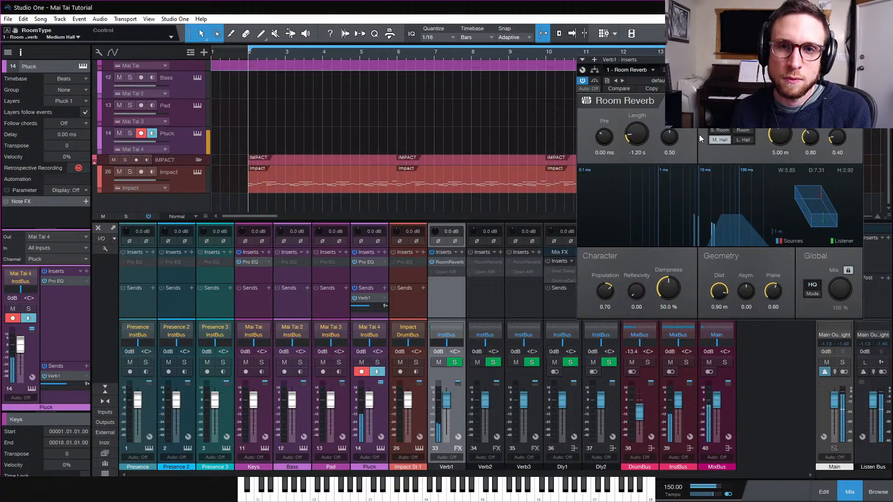
scroll(646, 133, up, 6)
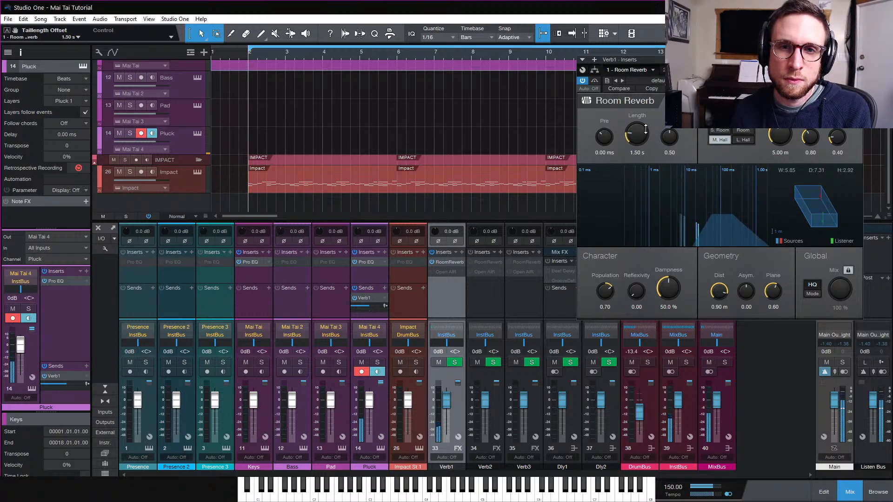
Enlarge the reverb's room size and set its population to 1.00
mouse_move(776, 137)
mouse_down()
mouse_move(777, 165)
mouse_move(784, 138)
mouse_up()
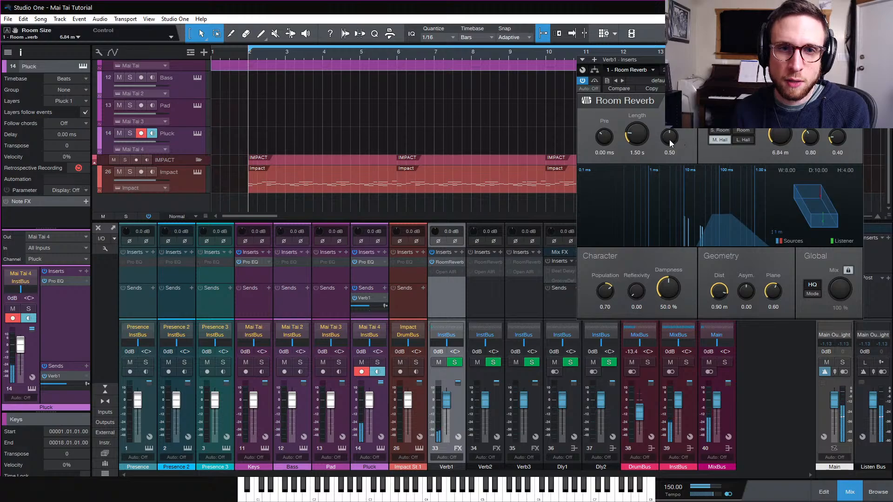
mouse_move(671, 143)
mouse_down()
mouse_move(670, 126)
mouse_move(676, 140)
mouse_up()
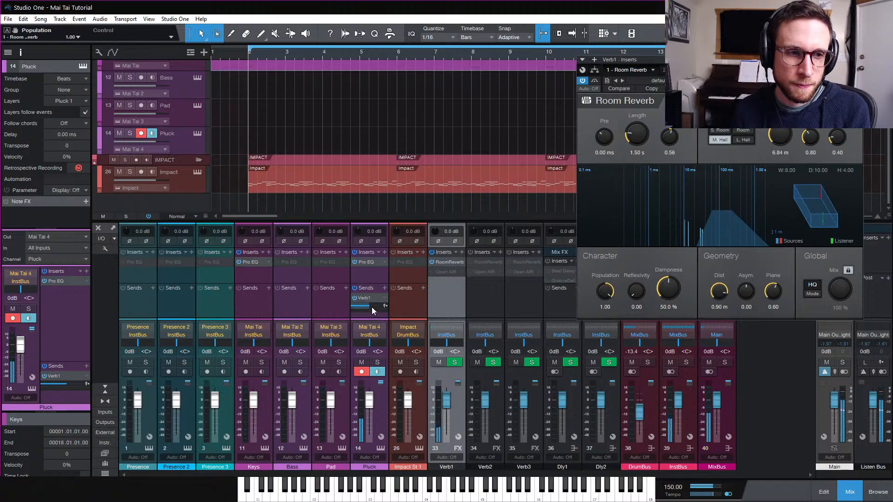
Set the Pluck channel's send to Verb1 to -20.5 dB and the reverb's room size to 3.45 m
drag(369, 306, 366, 308)
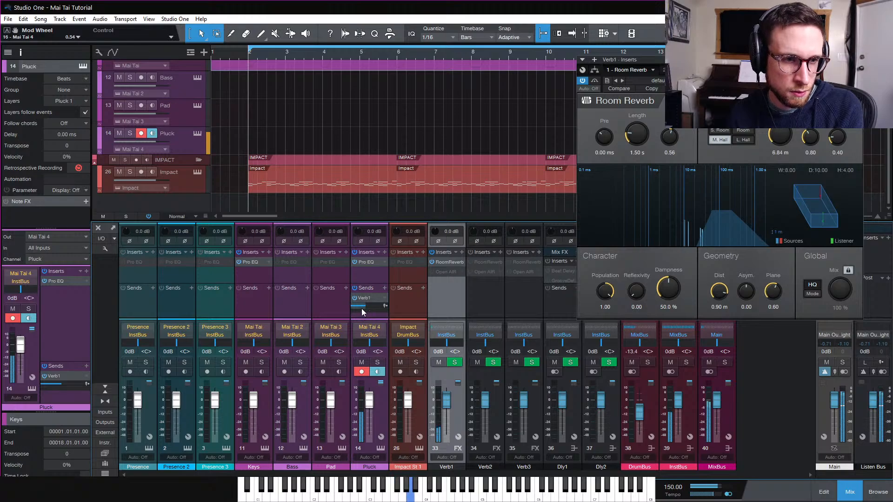
drag(780, 136, 780, 150)
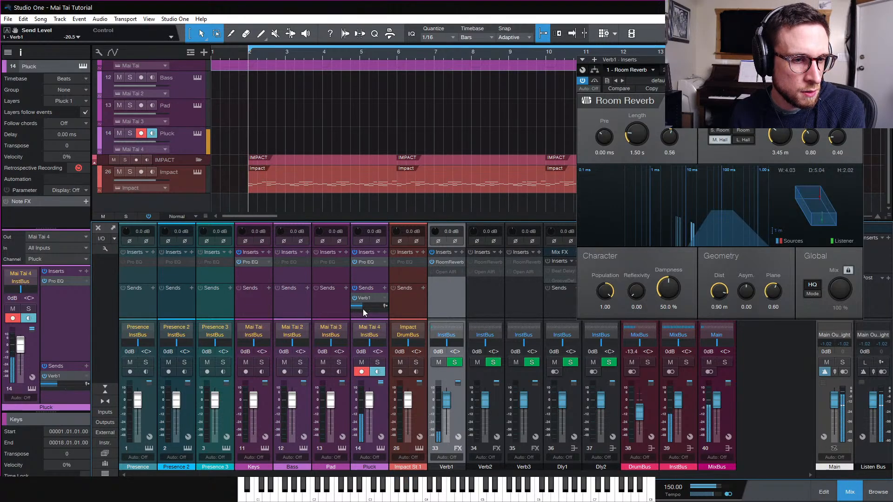
Lower the Pluck channel's volume to -3.3 dB
drag(373, 405, 372, 408)
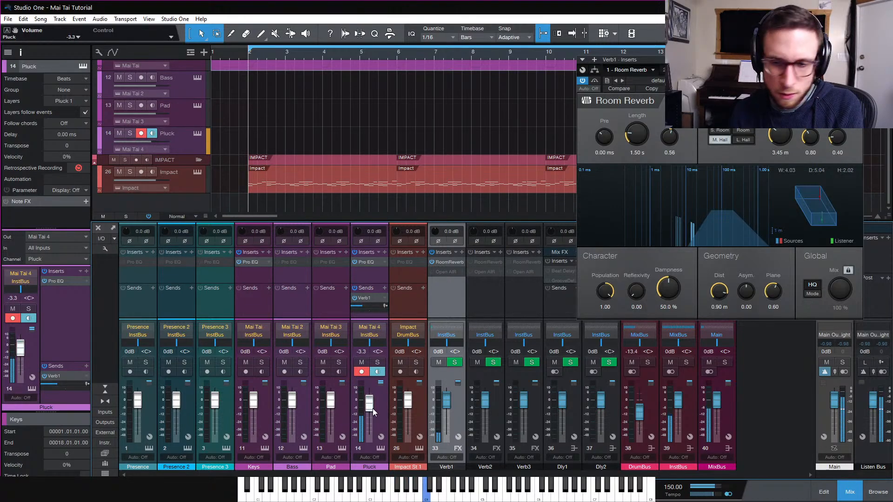
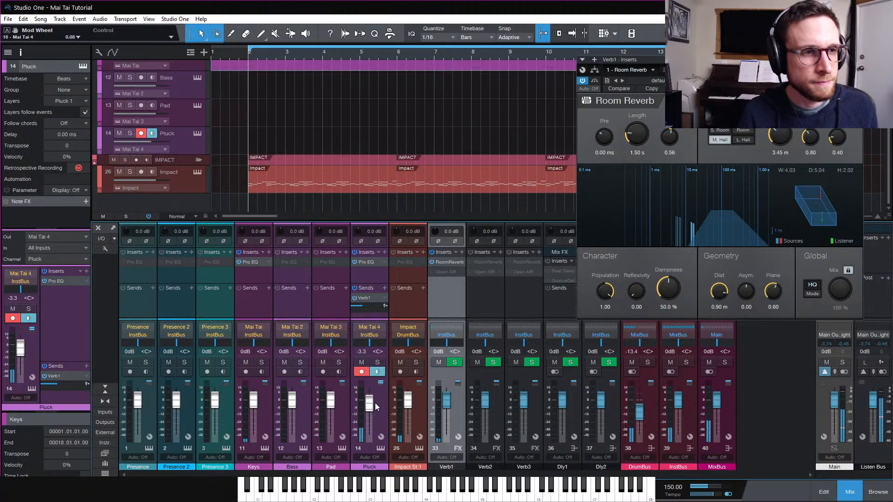
Record a pluck part on the Pluck track and open it in the note editor with all its notes selected
key(KP_Multiply)
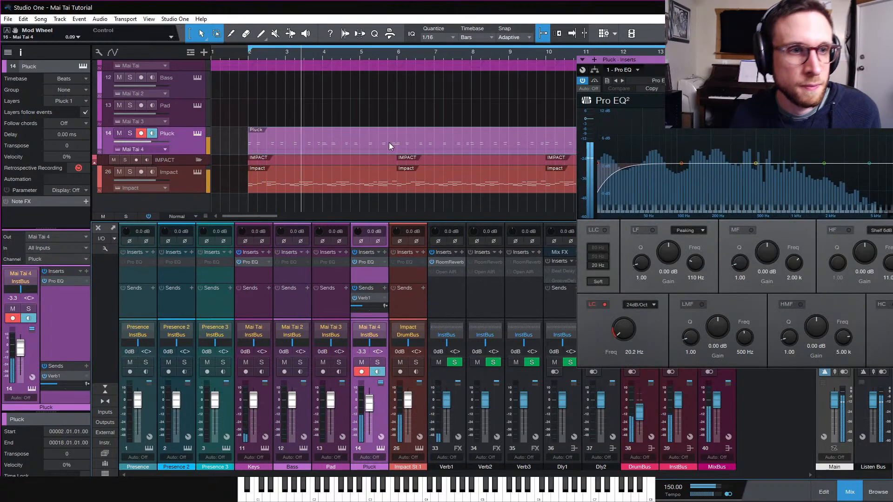
double_click(389, 143)
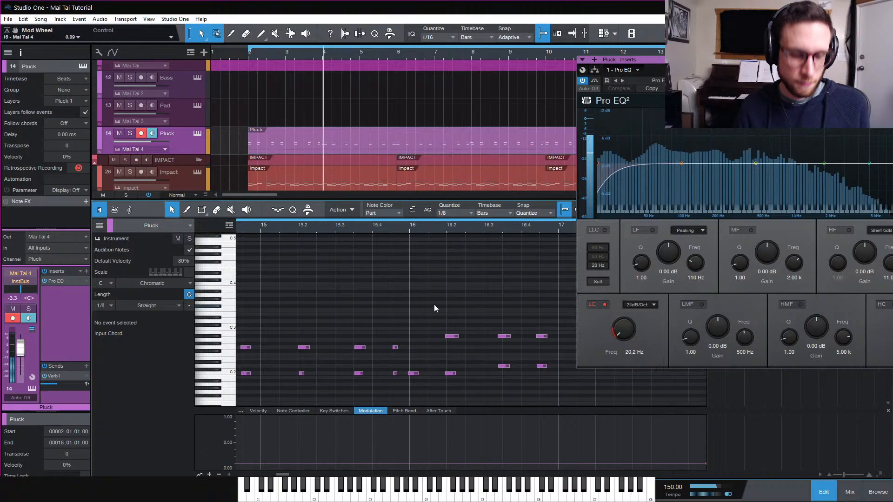
key(ctrl+a)
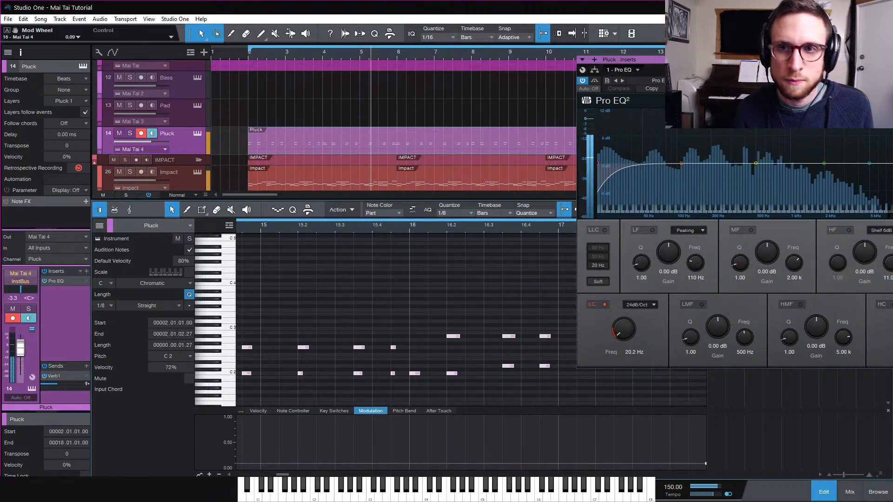
click(891, 60)
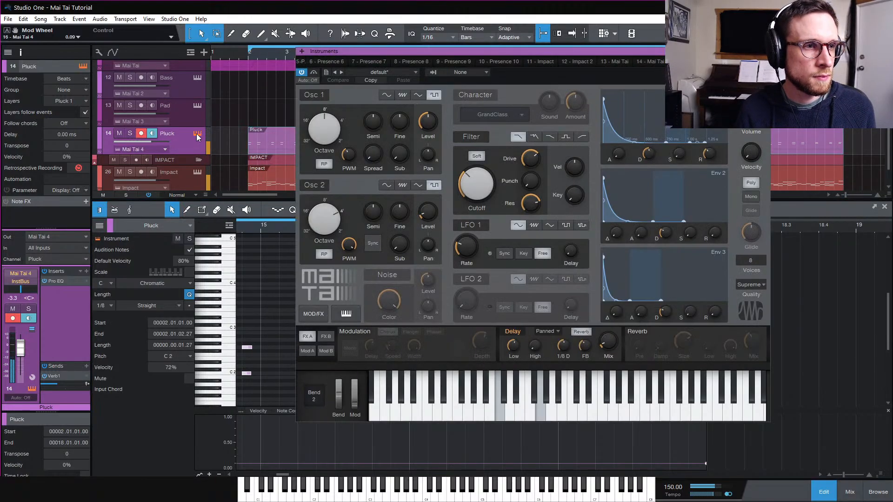
Lower the Pluck channel's volume to -6.8 dB in the mixer
click(197, 133)
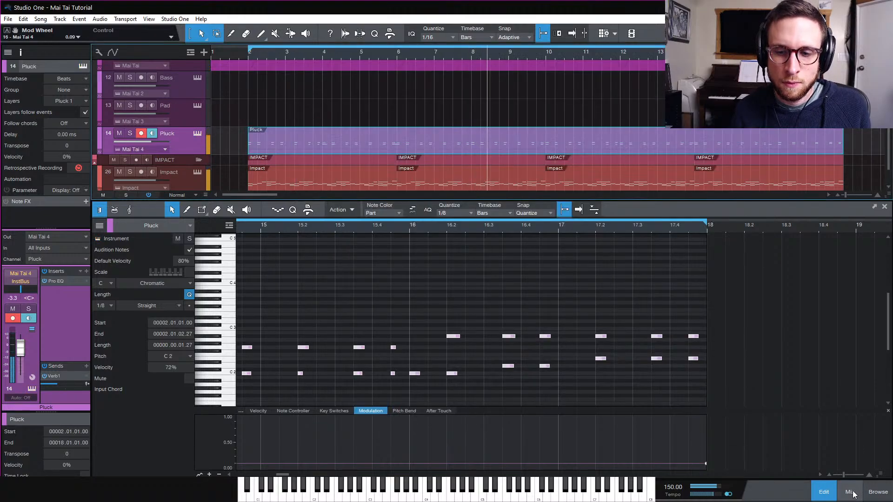
click(847, 488)
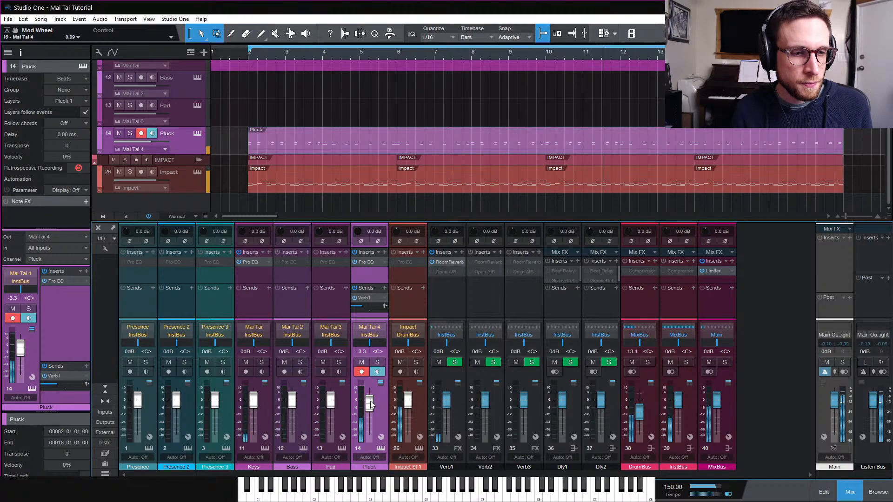
drag(371, 401, 370, 405)
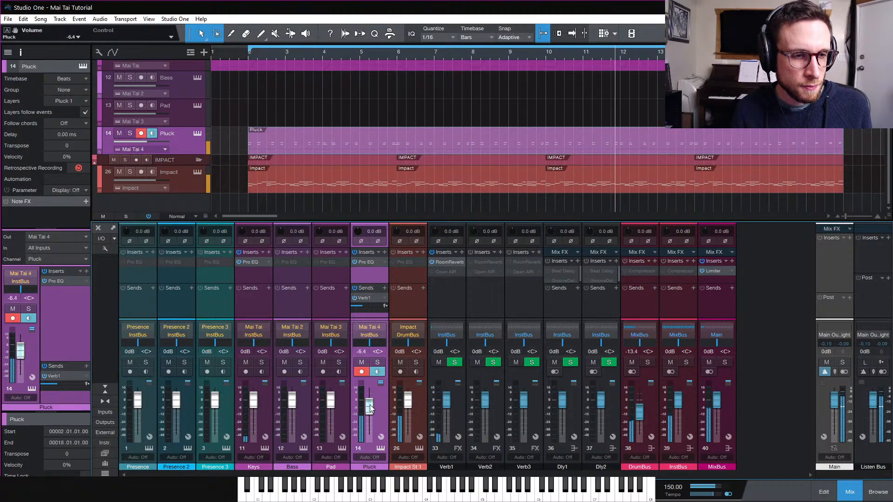
Solo the Pluck channel and play the song to audition it with the reverb
click(447, 263)
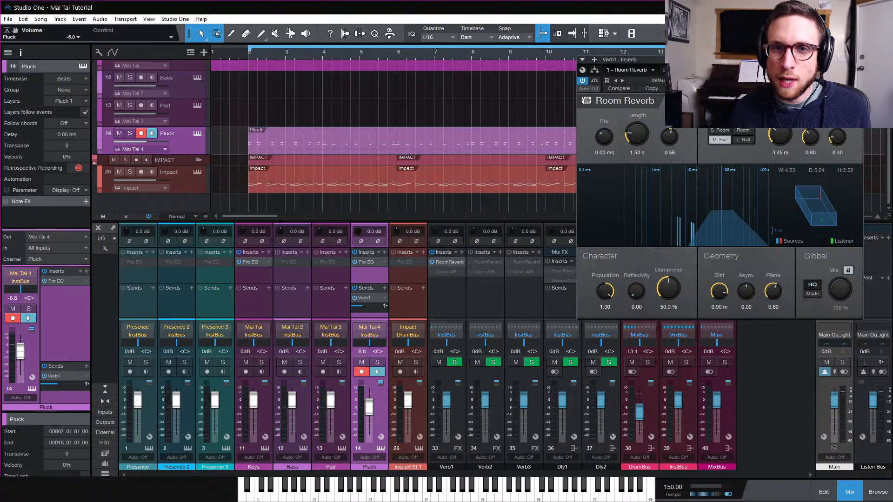
click(858, 59)
click(133, 133)
key(space)
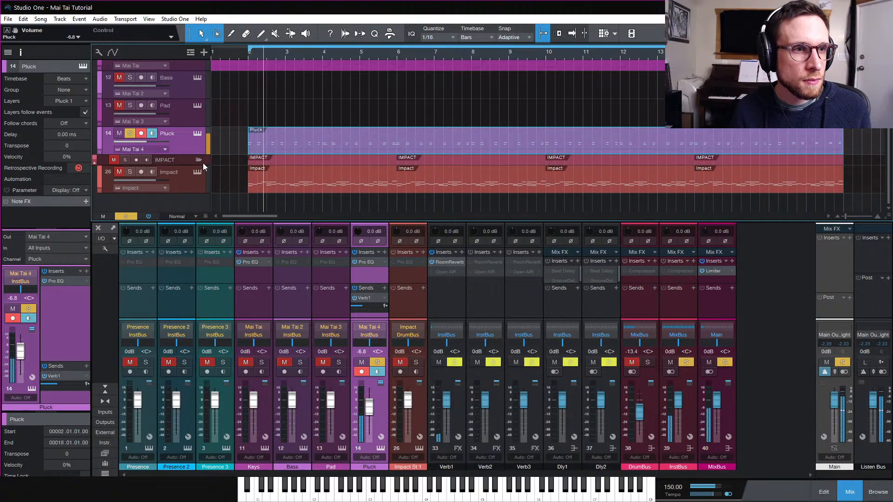
key(space)
Disable the Room Reverb on the Verb1 channel and insert Open AIR below it
right_click(438, 263)
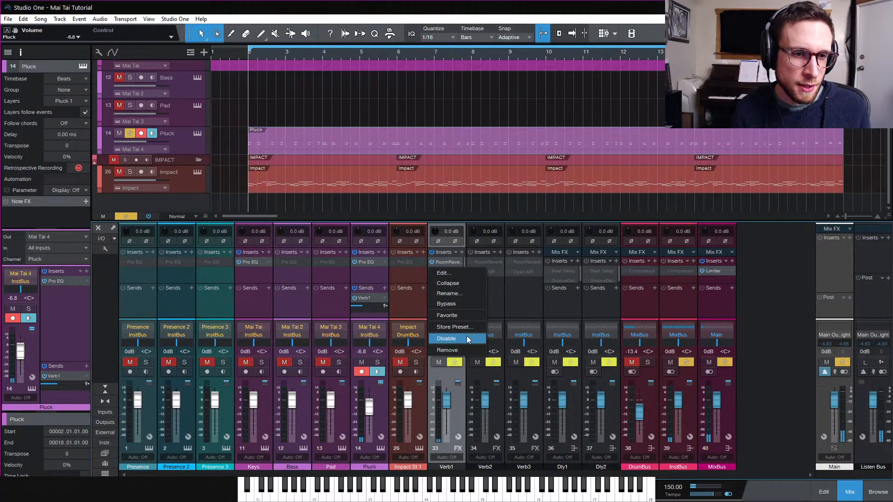
click(469, 339)
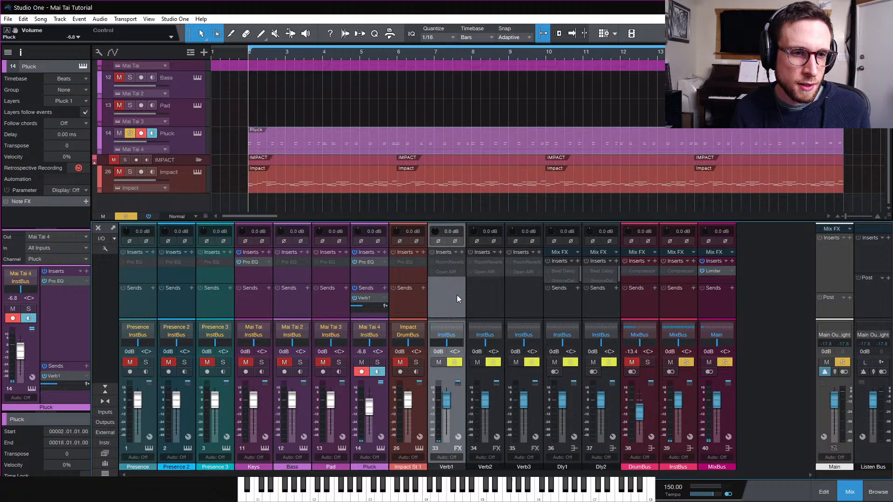
right_click(449, 272)
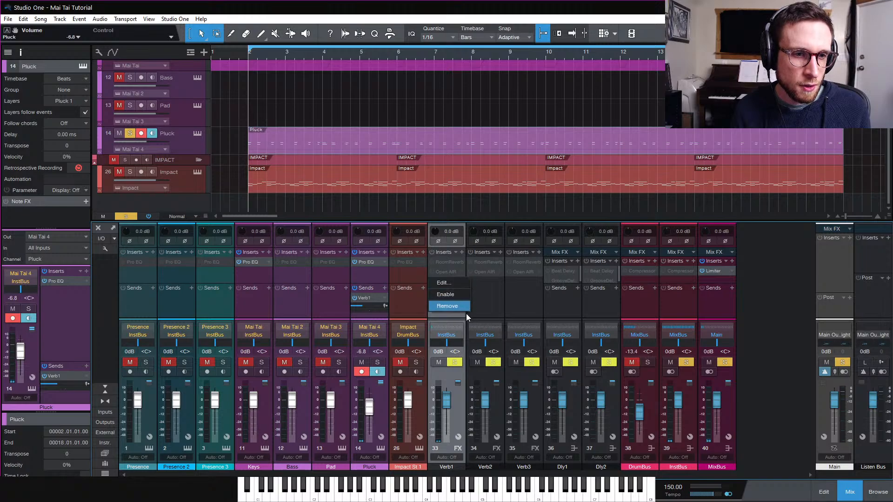
double_click(450, 272)
Load the A Plate preset from the Medium Plate folder in Open AIR
click(658, 81)
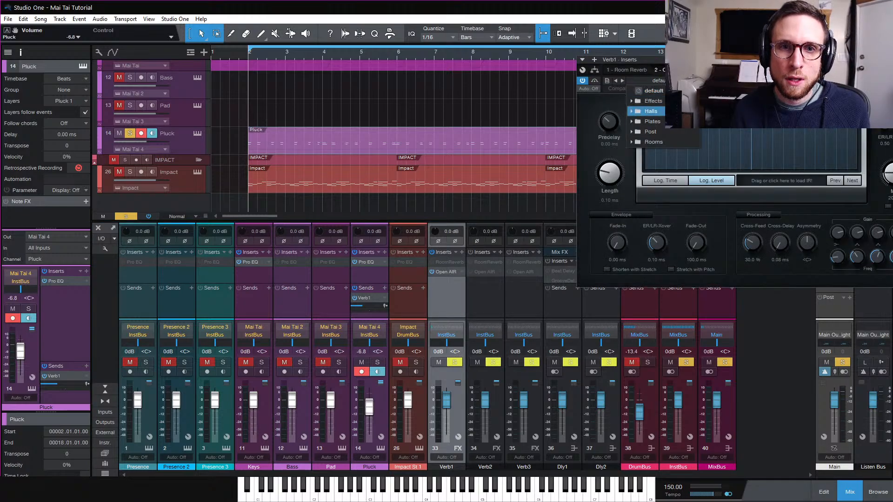
click(652, 122)
click(683, 142)
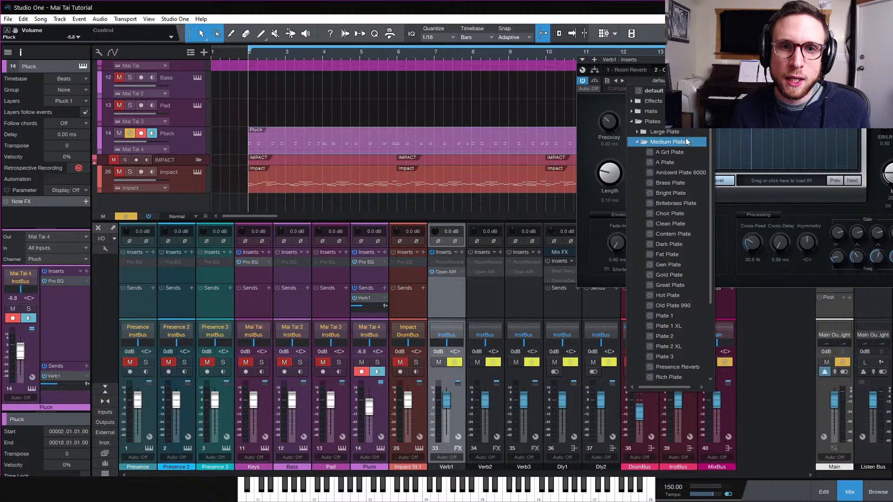
click(686, 163)
Play back while stepping through the plate presets, settling on Brass Plate
key(space)
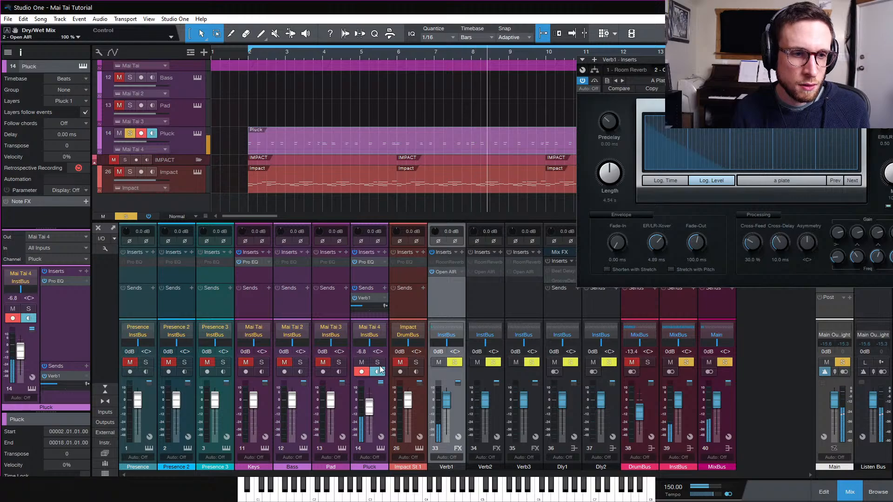
key(s)
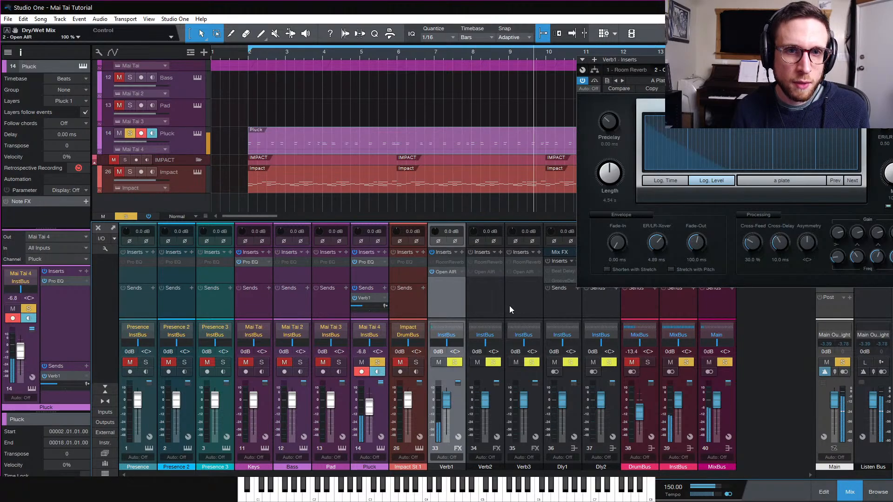
click(623, 80)
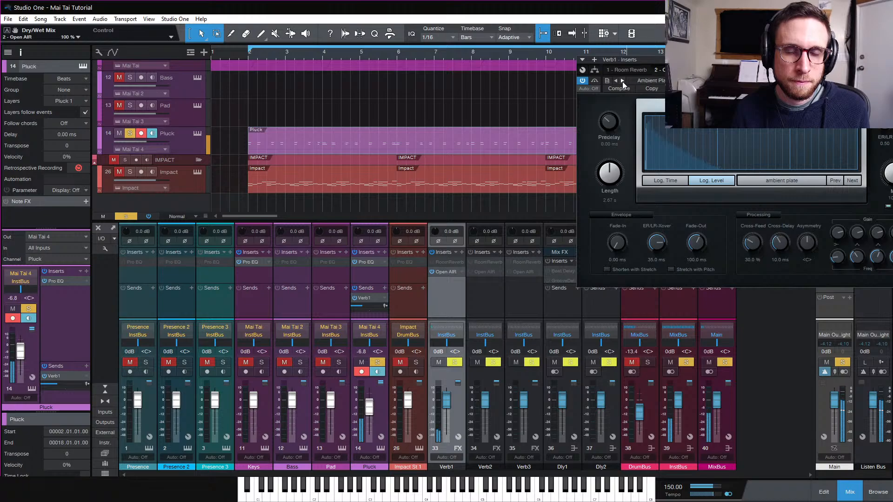
click(623, 81)
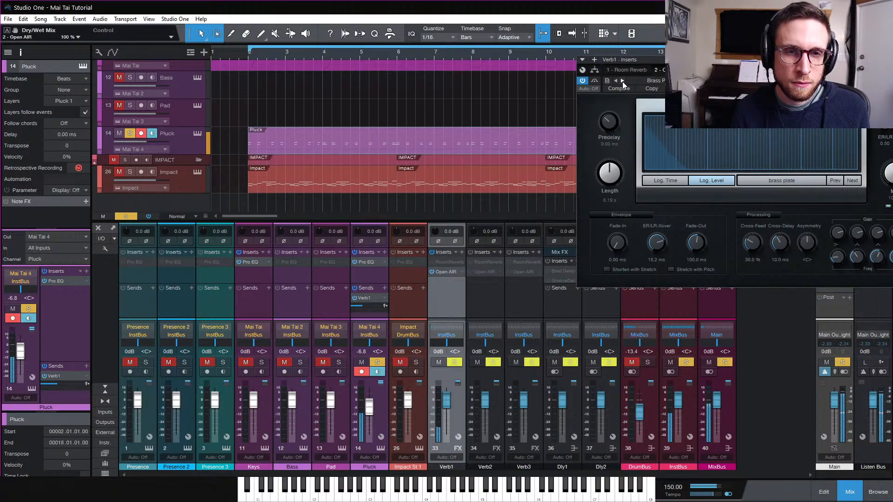
click(623, 81)
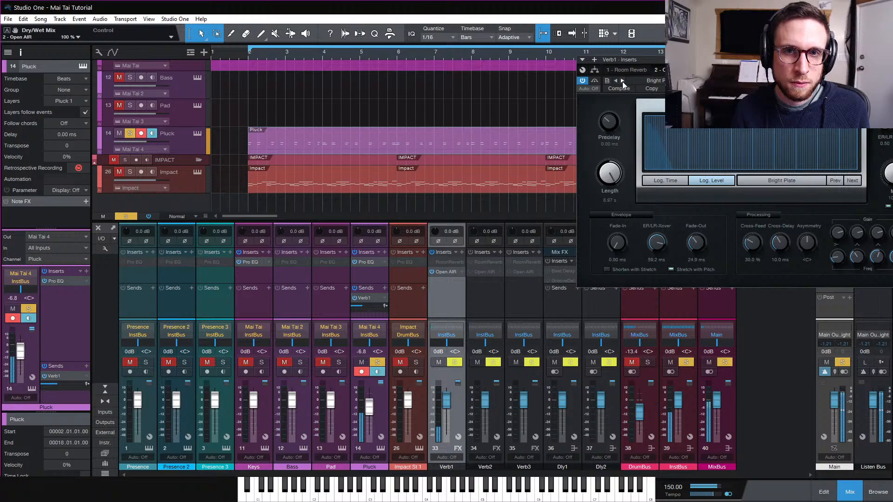
click(622, 81)
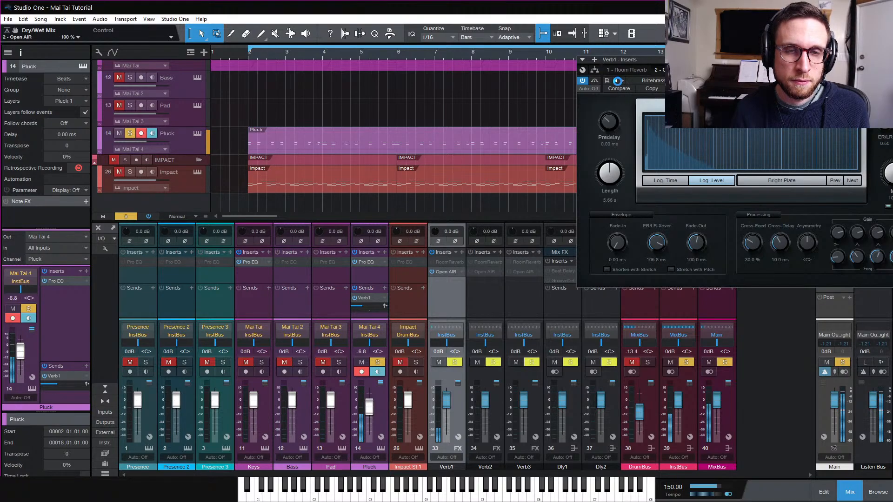
click(618, 82)
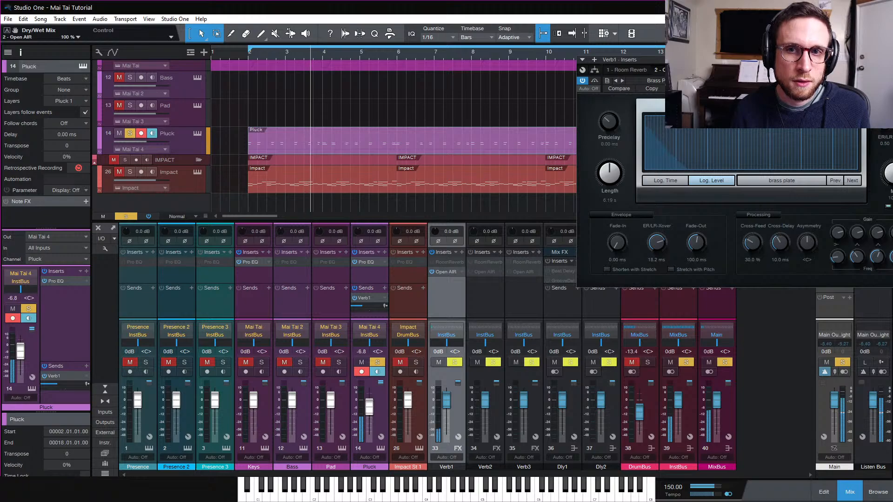
Add a Pro EQ after Open AIR on the Verb1 channel
key(Escape)
click(461, 252)
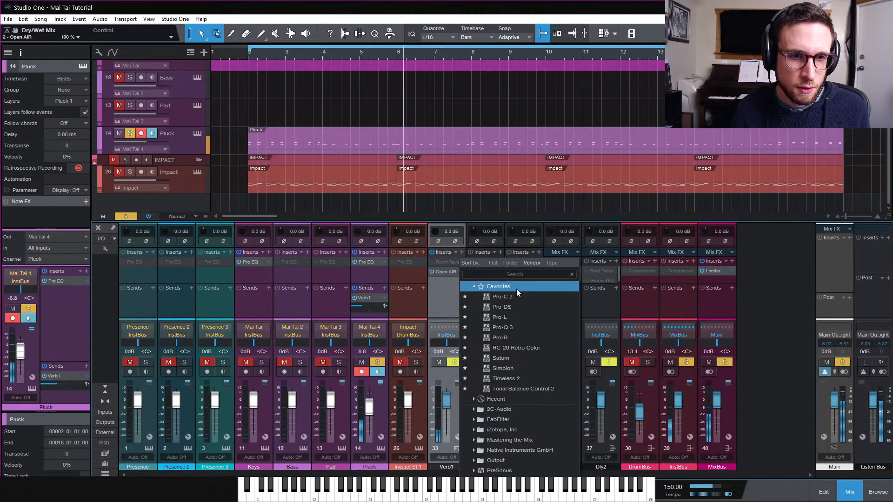
click(518, 398)
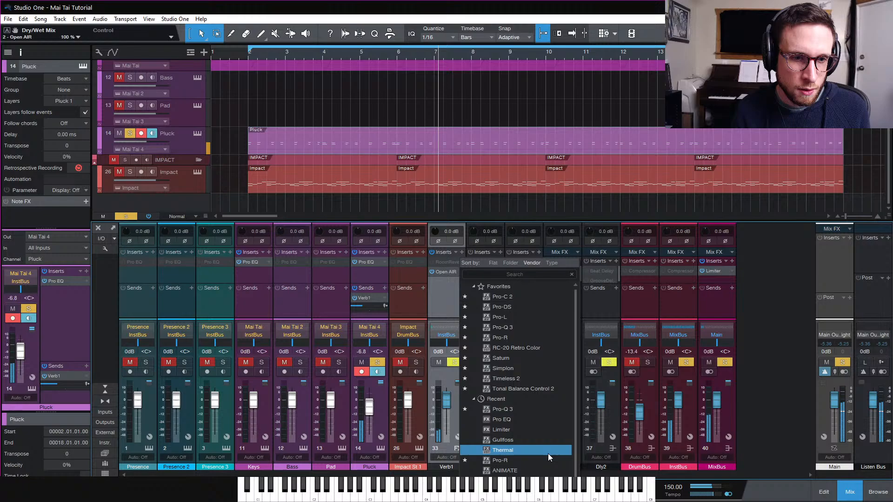
click(549, 421)
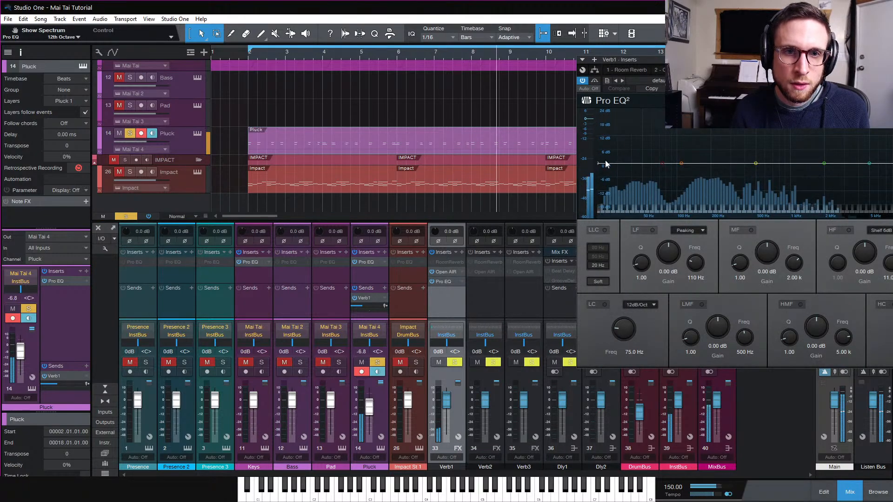
Enable the EQ's low cut and pull a high cut down to band-limit the reverb return
click(605, 230)
mouse_move(630, 340)
mouse_down()
mouse_move(606, 308)
mouse_move(626, 351)
mouse_up()
click(606, 305)
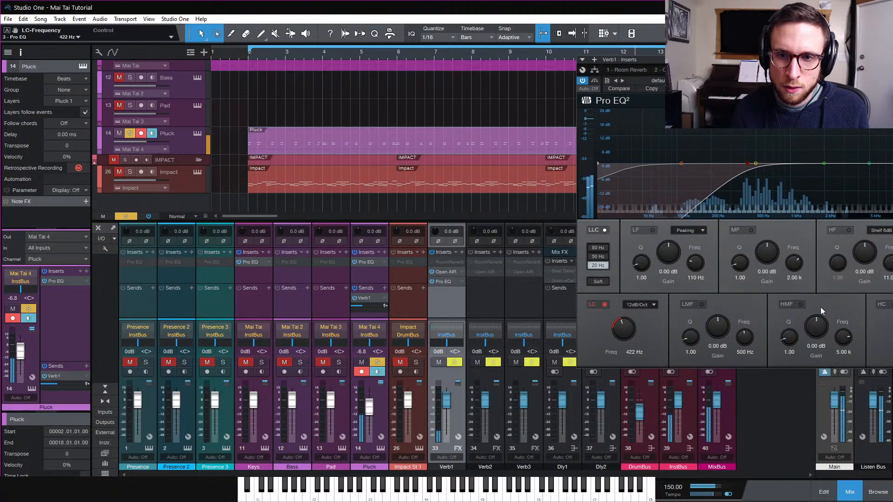
drag(874, 163, 766, 163)
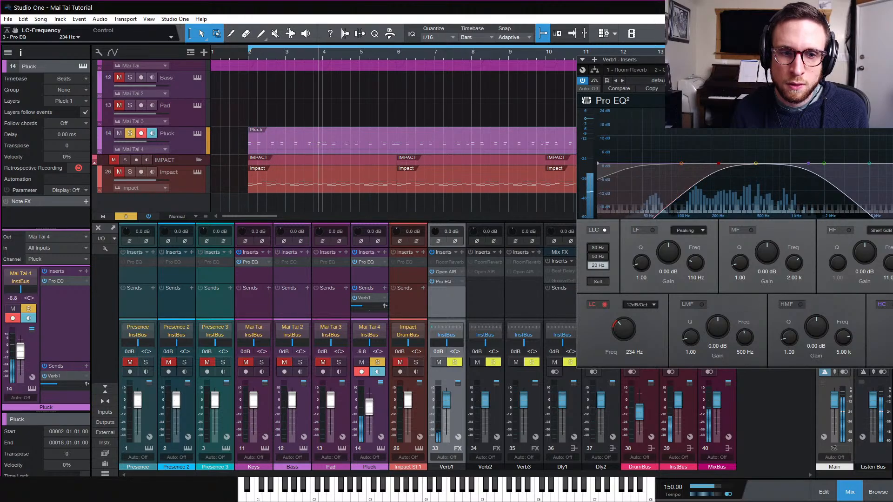
key(Escape)
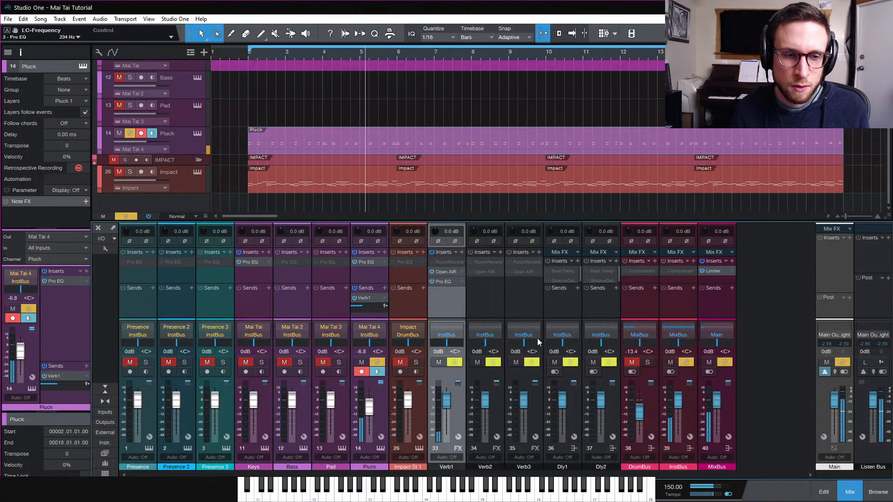
Set the Pluck Mai Tai oscillator 1 Spread to 68.0%
click(381, 449)
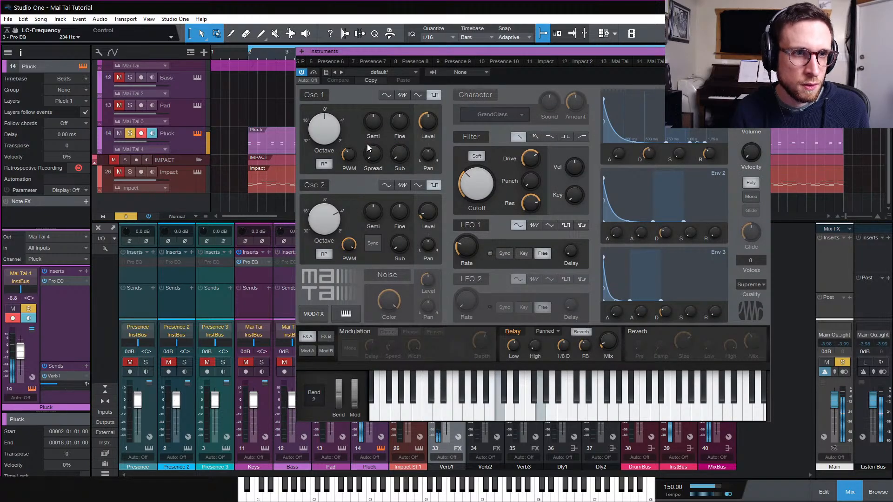
drag(371, 152, 382, 99)
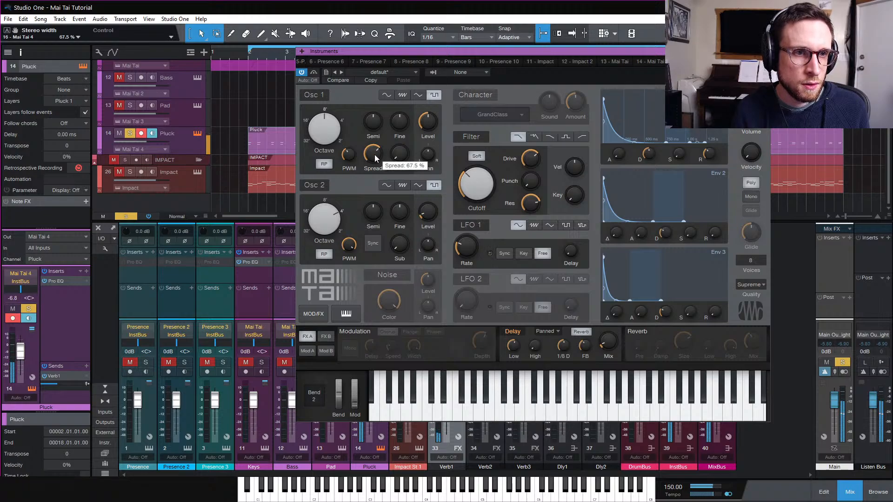
drag(373, 157, 373, 157)
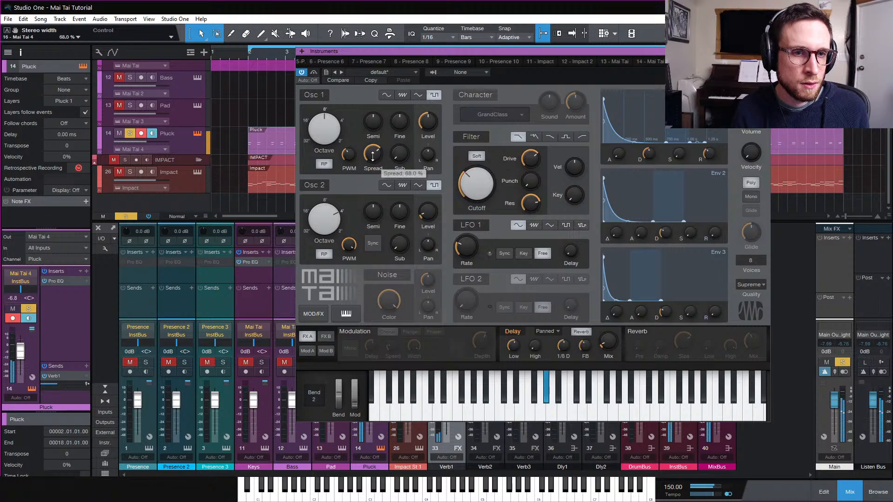
Close the synth and clear the solo on the Pluck channel
key(F11)
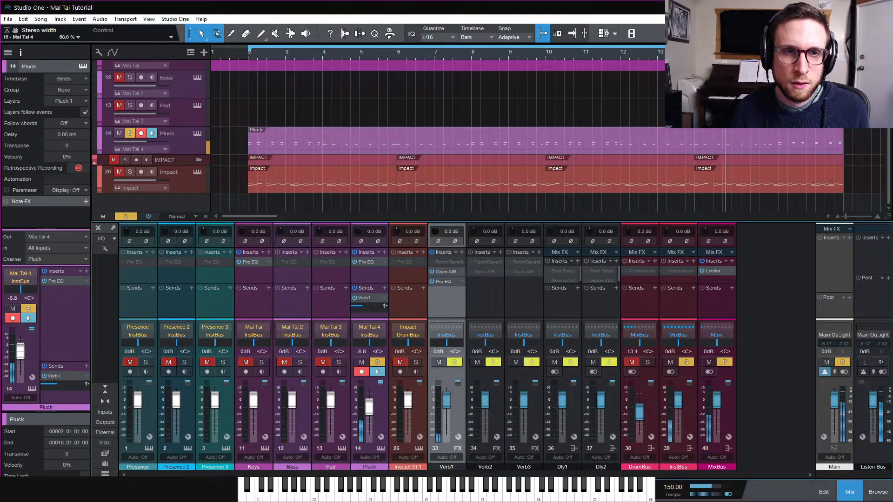
click(378, 363)
click(123, 216)
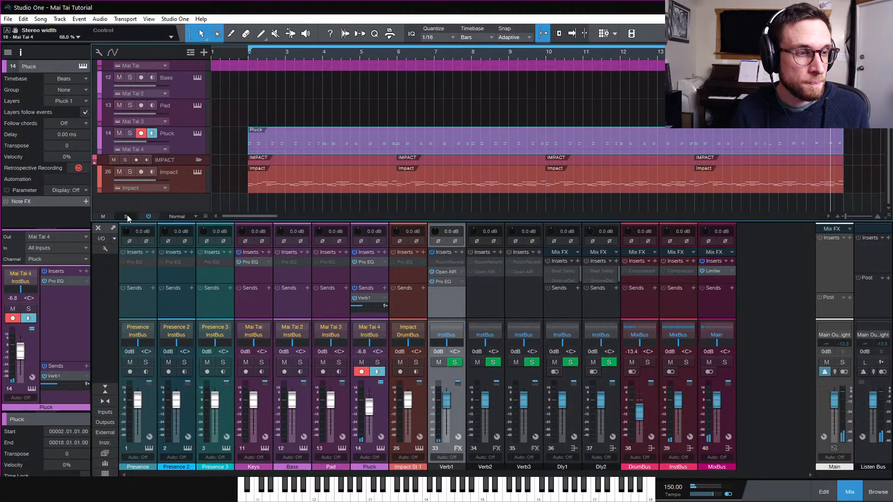
Open the Pluck part in the note editor and zoom to show all its notes
click(420, 149)
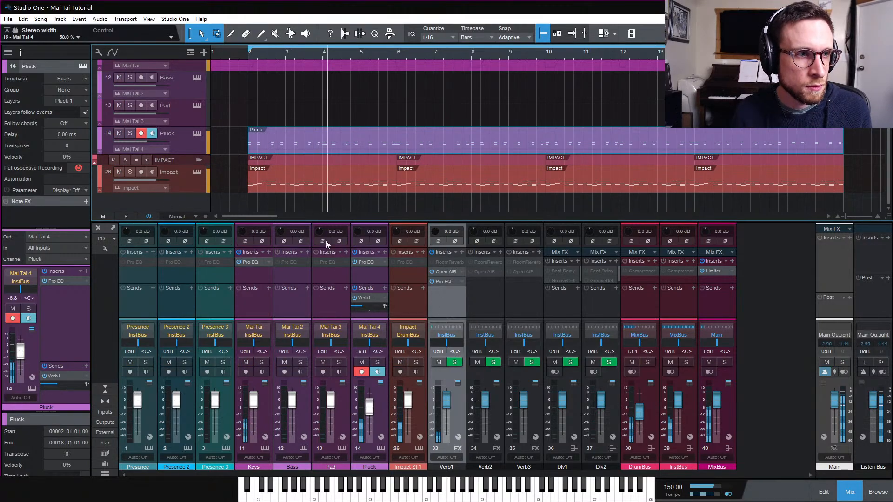
double_click(332, 148)
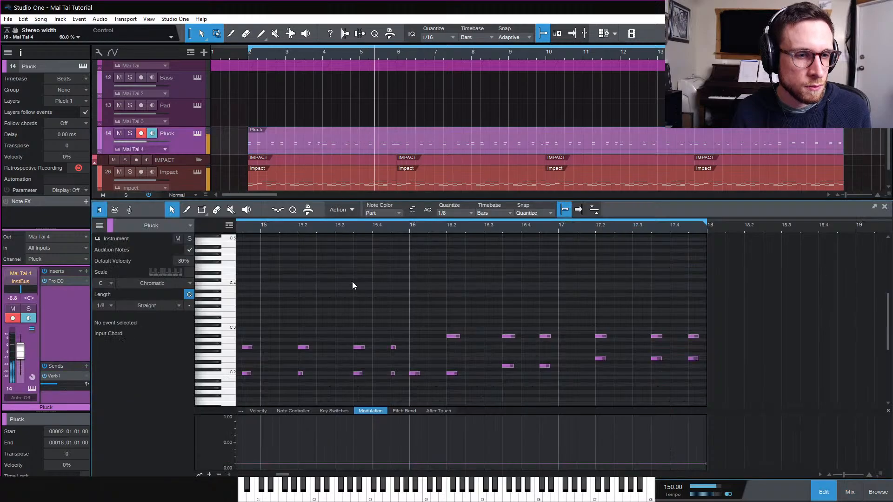
key(w)
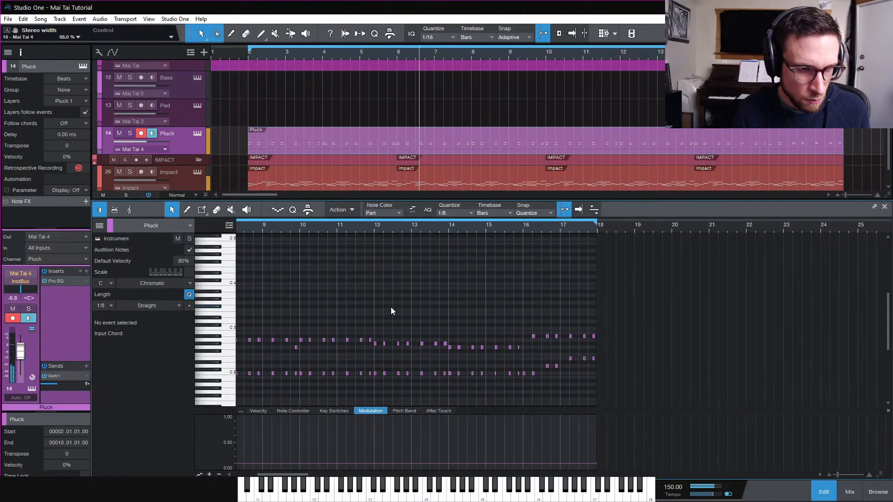
Select all Pluck notes and humanize them with ±5% velocity and a note start range of -0.00.02 to 0.00.06
key(ctrl+a)
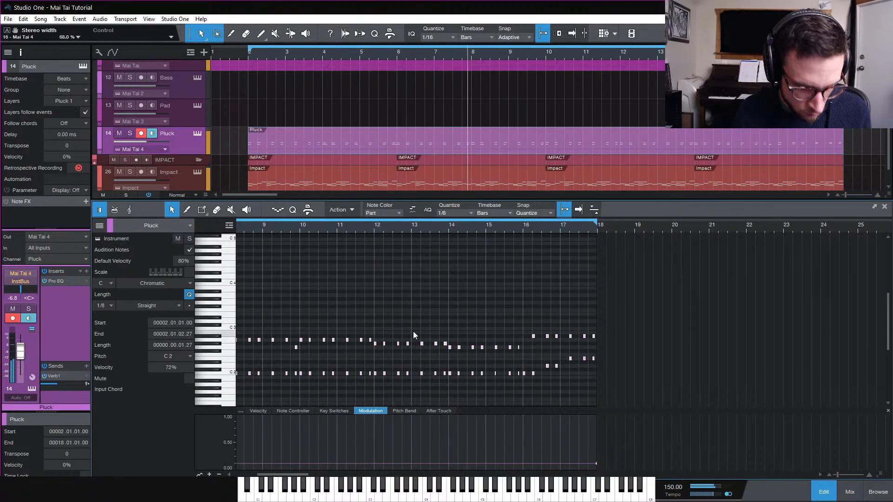
key(e)
drag(468, 341, 486, 344)
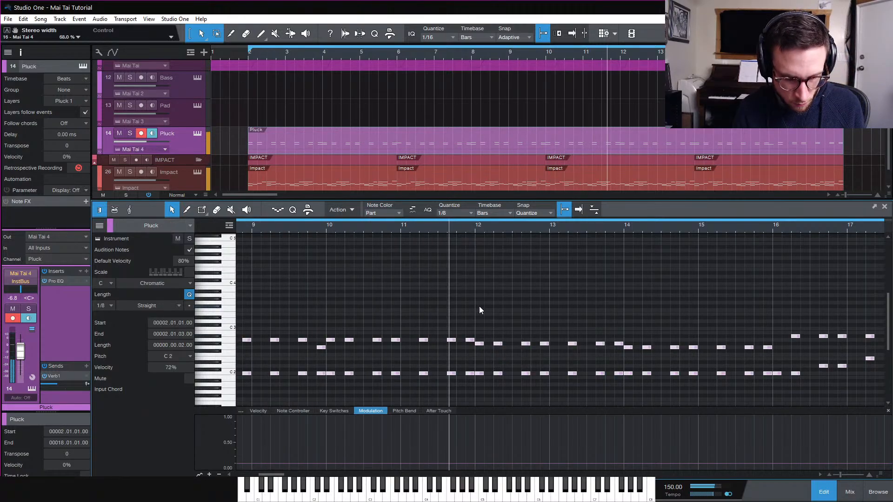
key(alt+h)
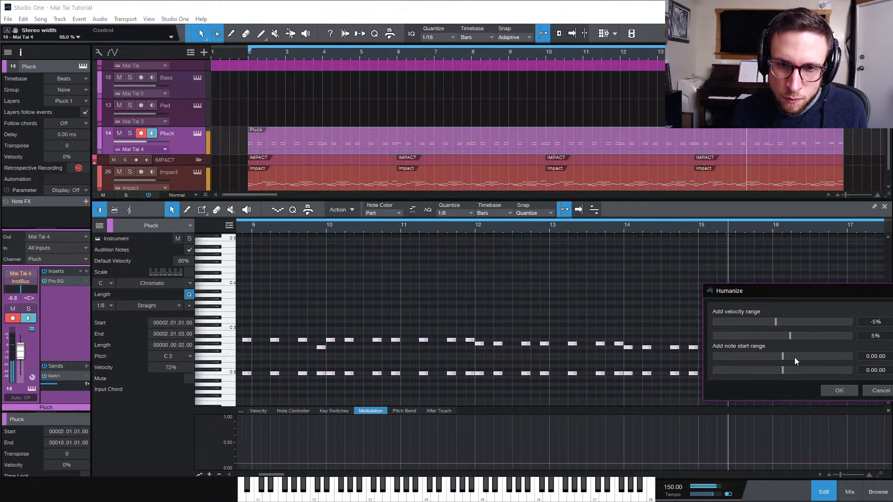
drag(786, 369, 780, 359)
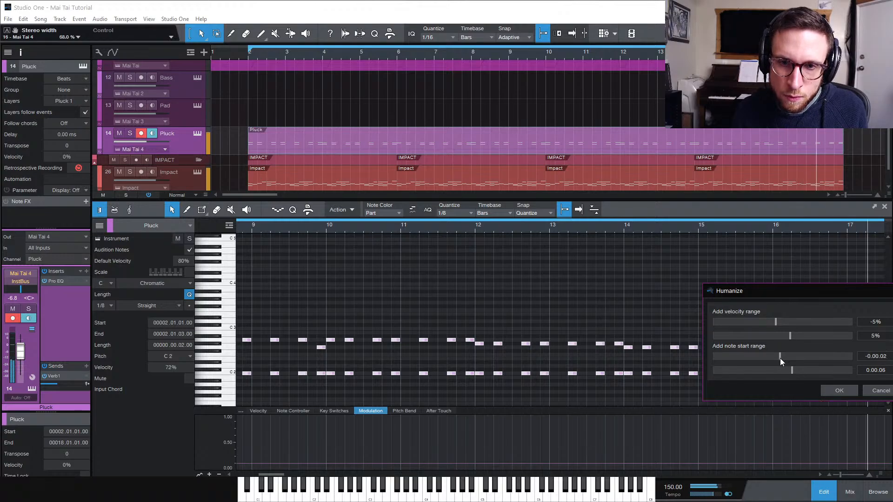
click(832, 392)
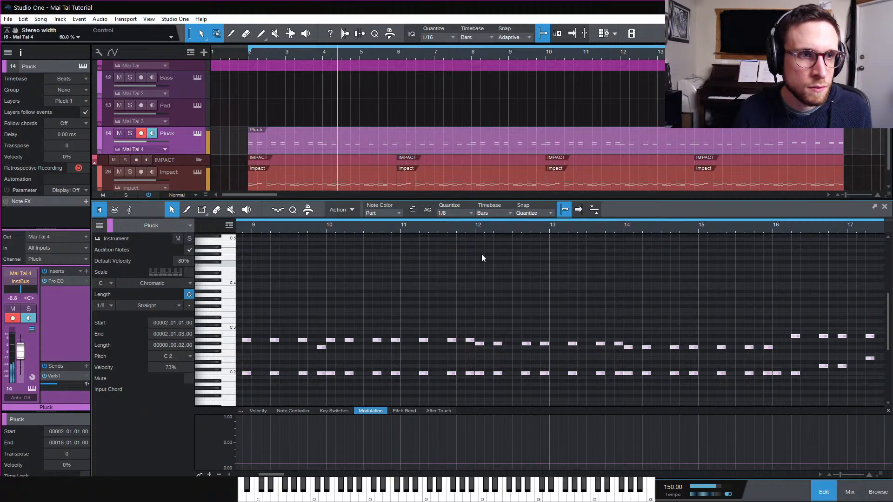
Close the note editor, select the Pad track and open its Mai Tai instrument editor
click(824, 492)
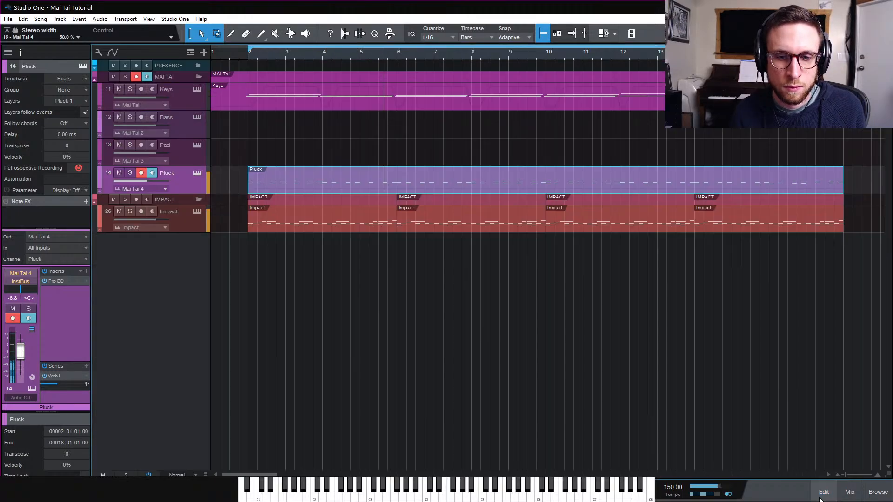
click(186, 157)
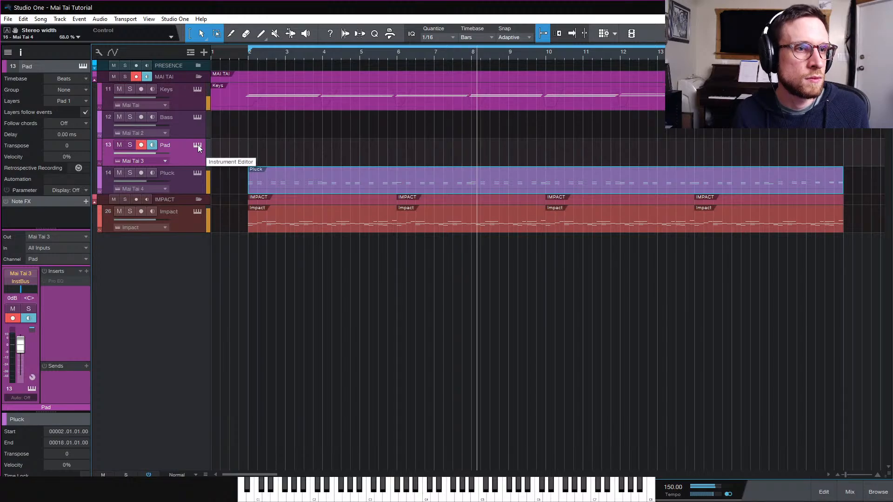
click(198, 145)
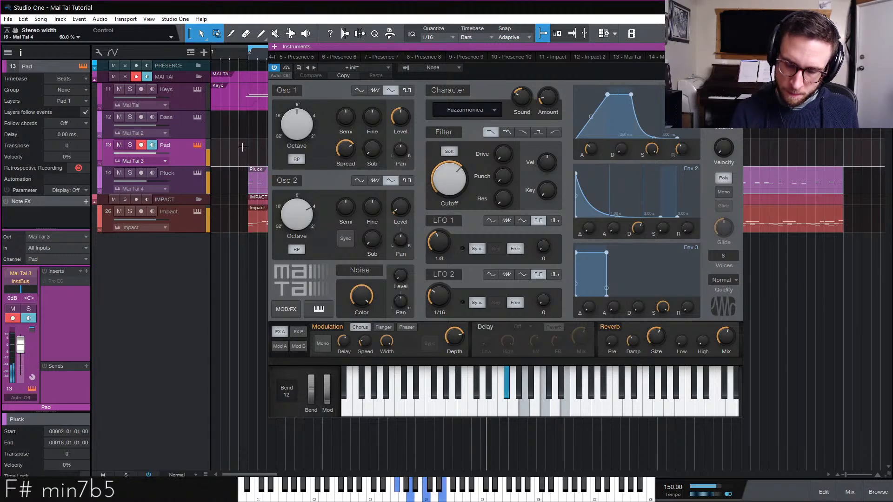
Record a chord part on the Pad track from bar 2 by playing the Mai Tai pad live
key(space)
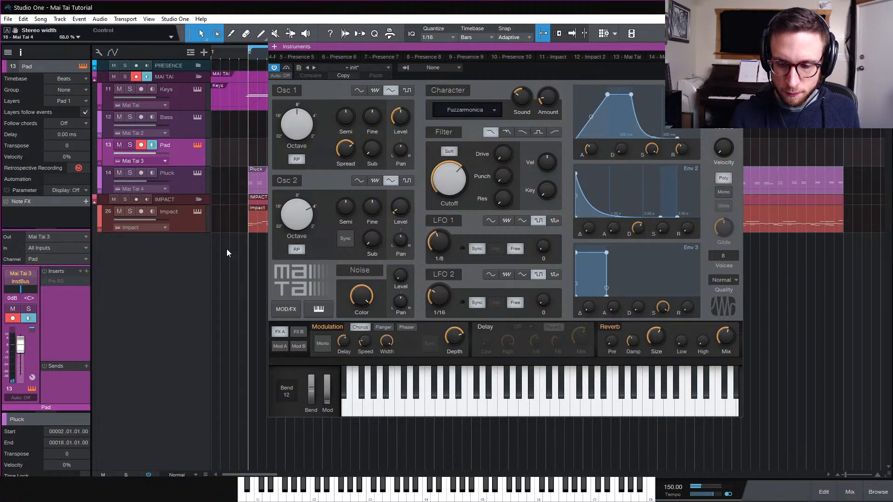
key(KP_Multiply)
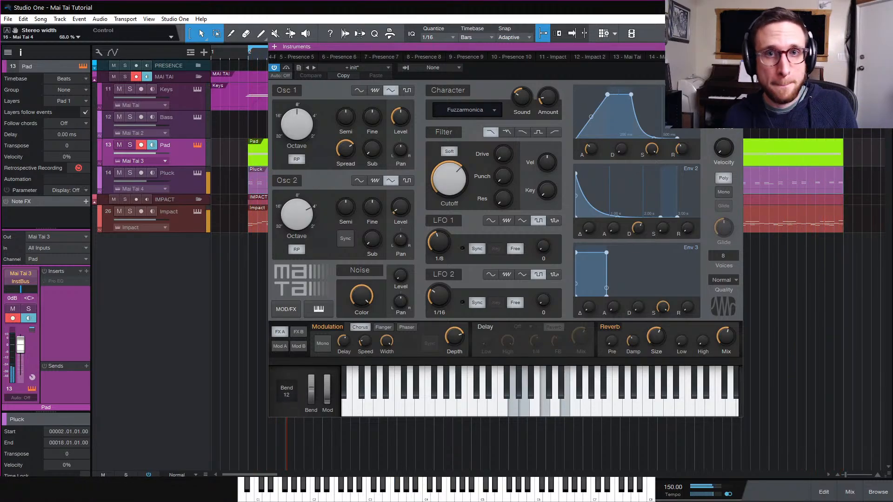
key(F11)
key(KP_Multiply)
Open the recorded Pad part in the note editor, select all its notes, and lower the Pad channel volume to -4.9 dB
double_click(320, 158)
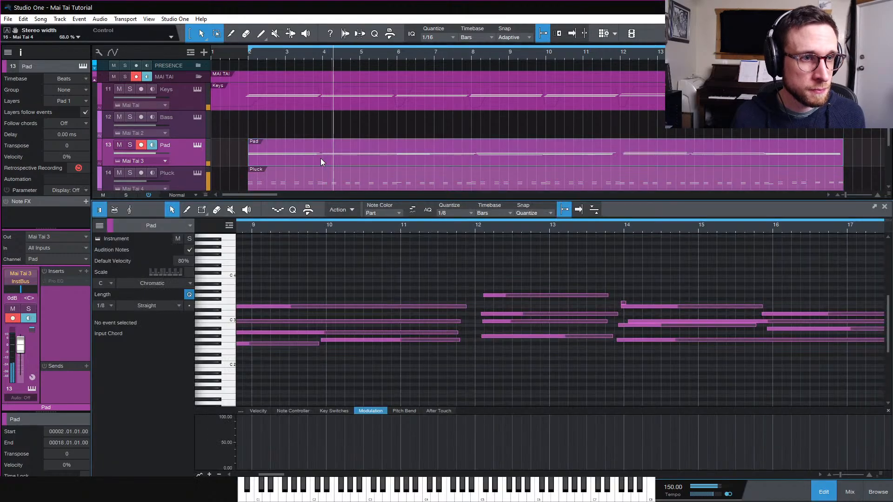
key(w)
key(w)
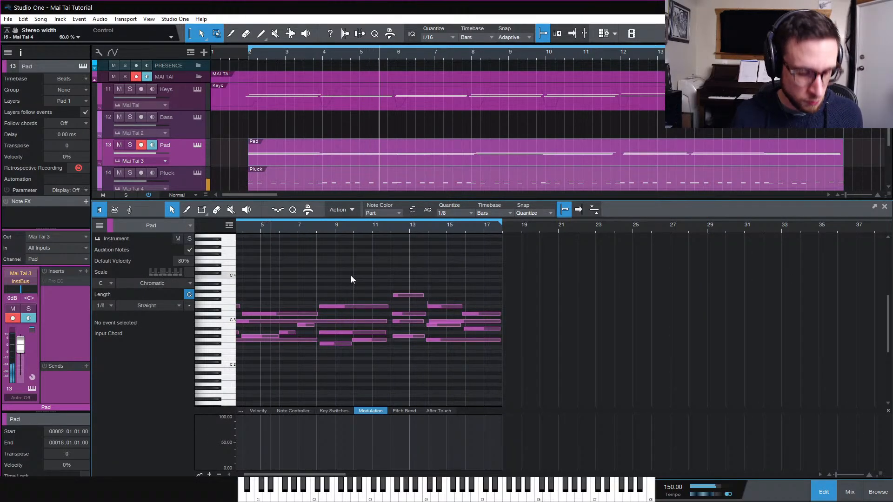
key(ctrl+a)
drag(20, 346, 20, 349)
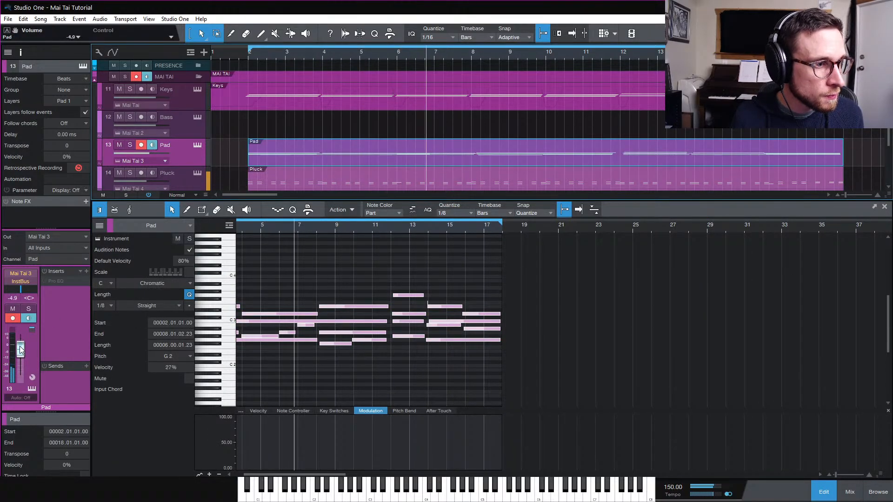
Adjust the pad chord note lengths in bars 2 to 12 so each chord ends where the next one starts
scroll(423, 264, left, 4)
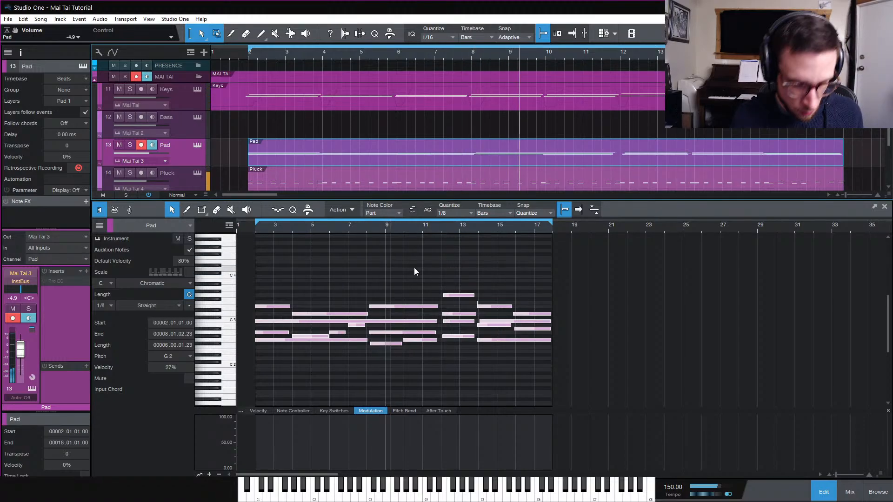
key(e)
scroll(403, 279, right, 1)
click(344, 279)
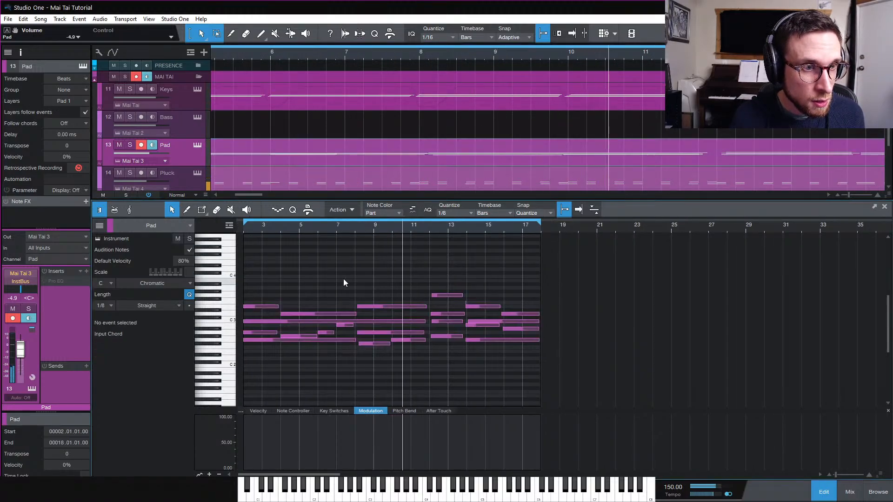
key(e)
scroll(347, 280, left, 3)
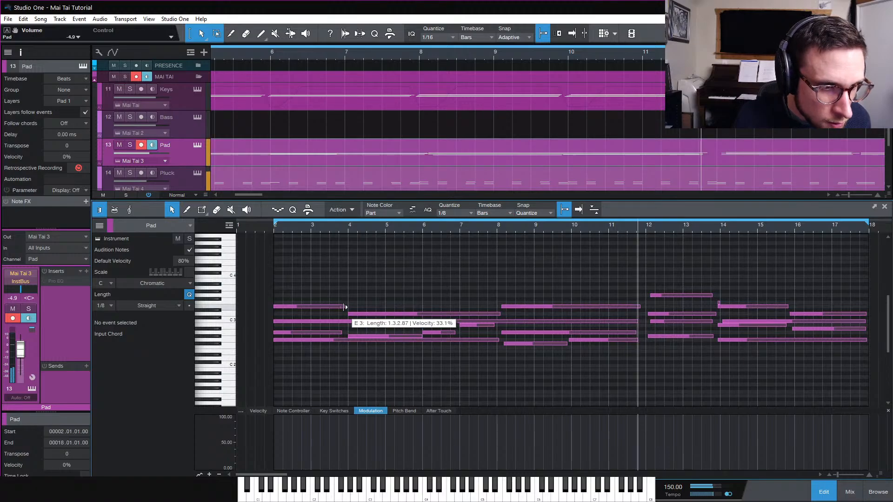
drag(345, 308, 348, 335)
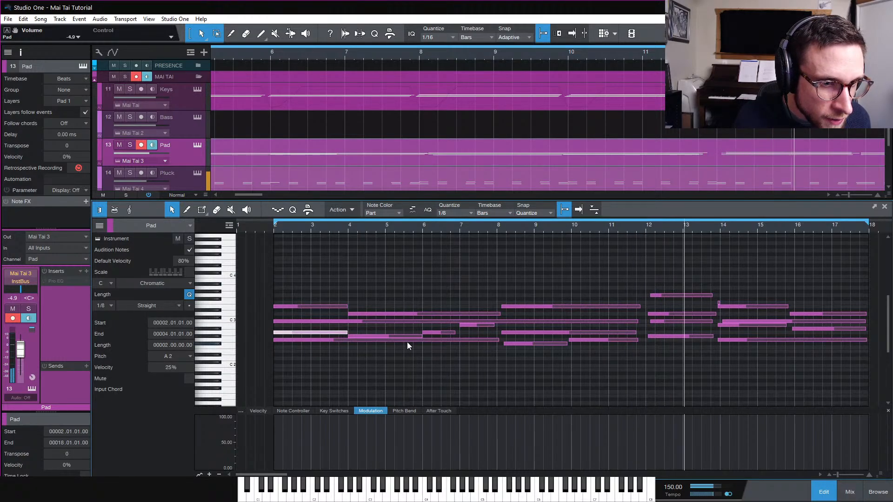
drag(455, 332, 498, 344)
click(499, 307)
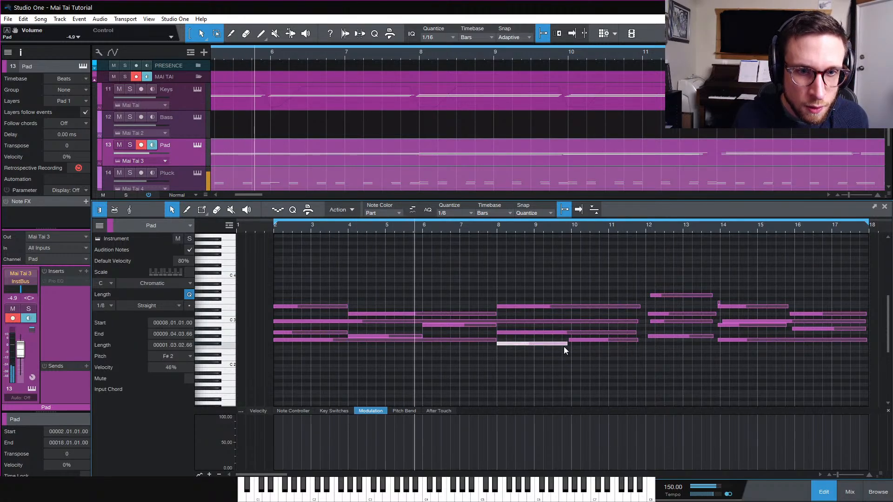
drag(566, 344, 573, 340)
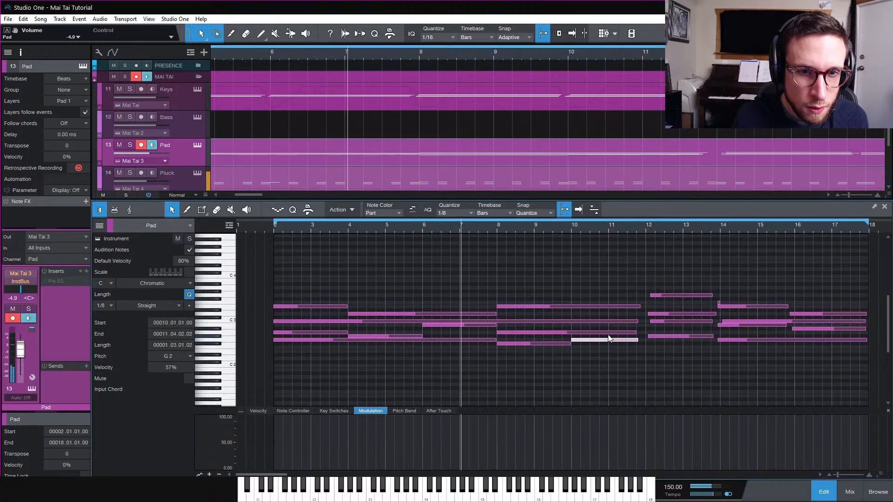
mouse_move(636, 333)
mouse_down()
mouse_move(646, 343)
mouse_move(647, 300)
mouse_move(645, 338)
mouse_up()
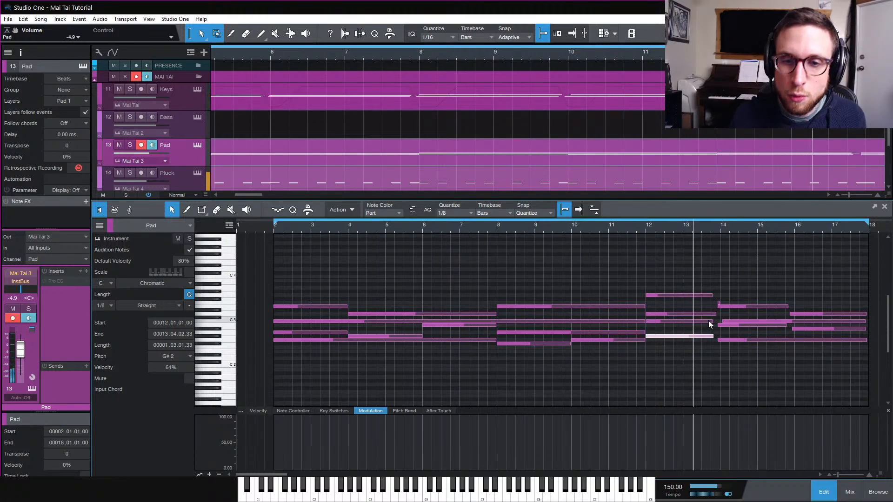
Adjust the pad note lengths around bars 12 to 14 so the chords join at bar 14
drag(715, 321, 720, 296)
click(720, 315)
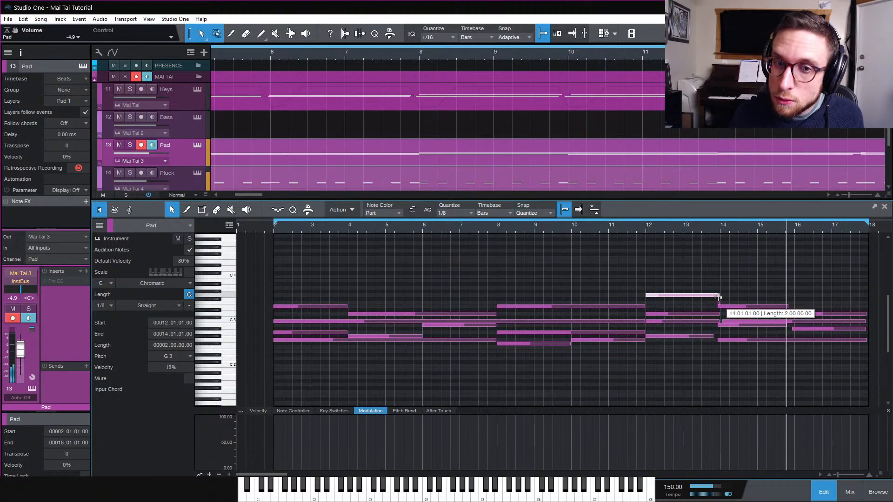
drag(714, 334, 720, 336)
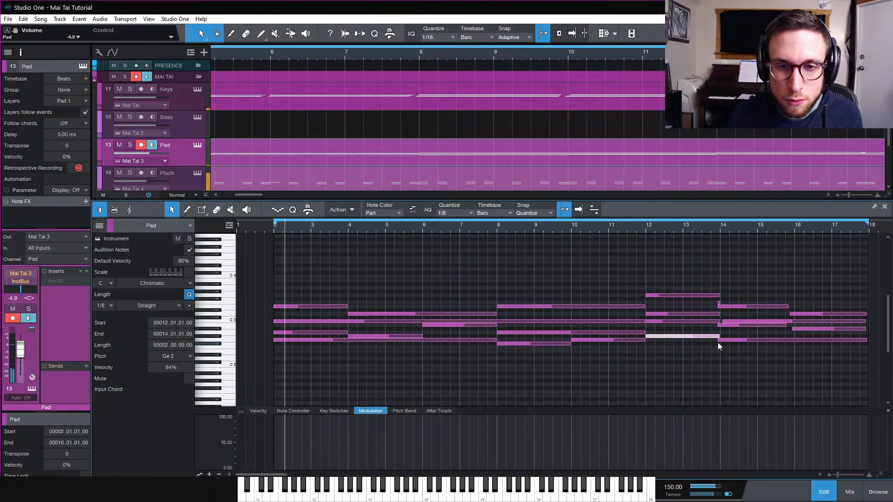
click(720, 341)
click(719, 327)
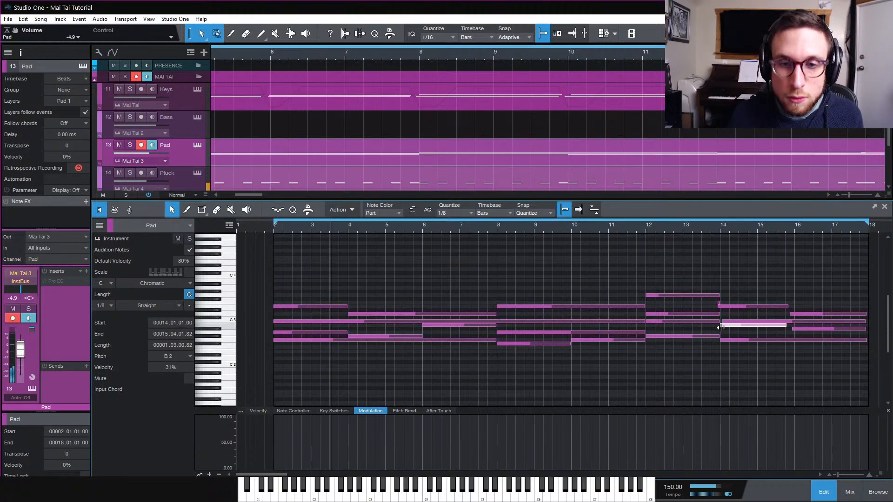
click(720, 321)
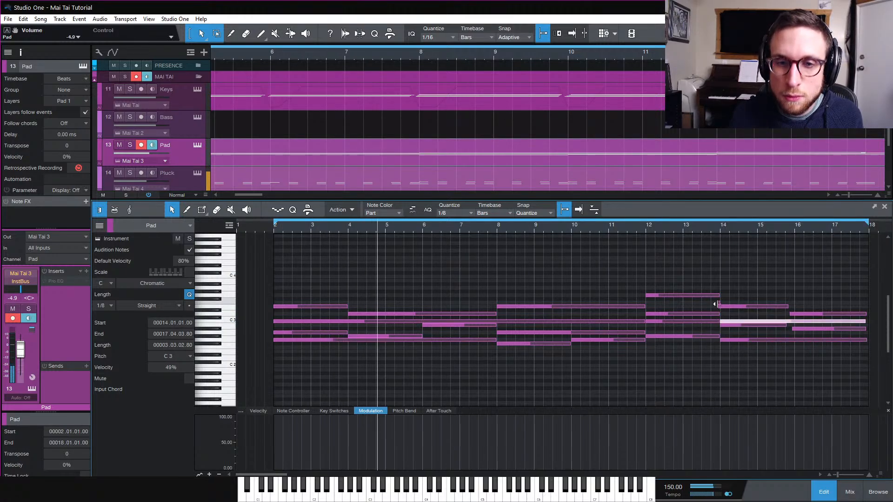
click(720, 306)
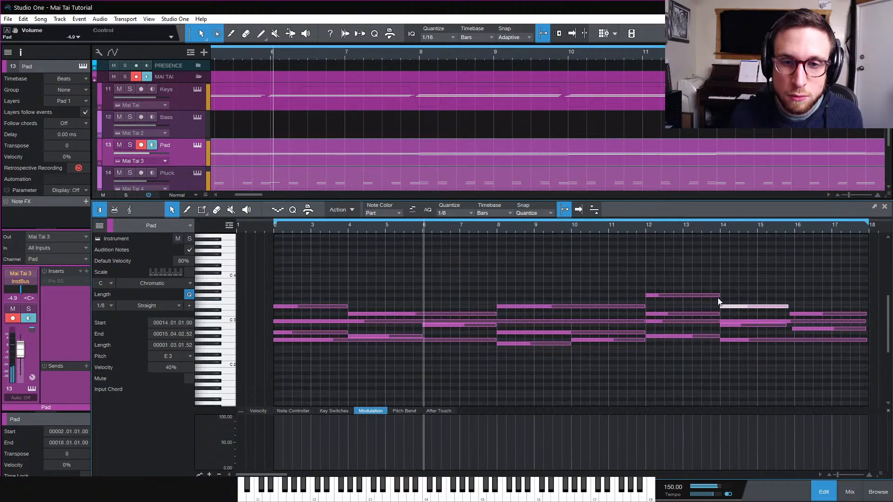
Adjust the pad note ends in bars 14 to 18 so the final chords run up to bar 18
drag(789, 307, 791, 317)
click(791, 329)
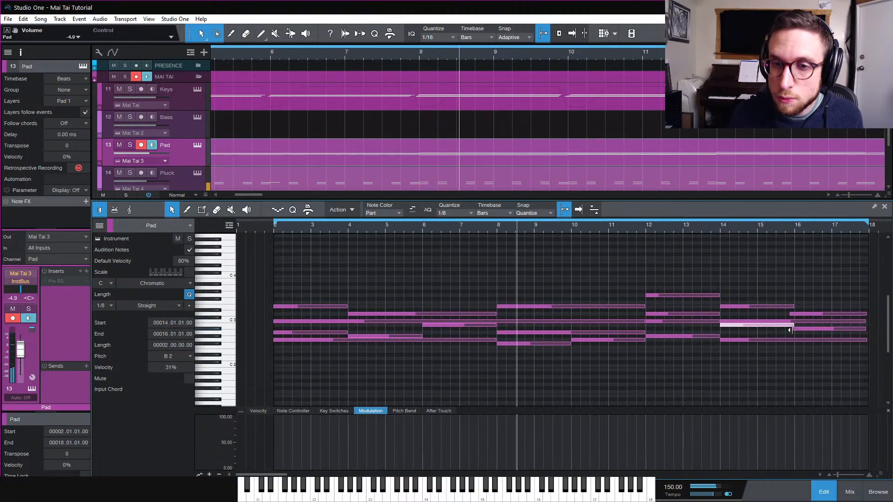
click(797, 314)
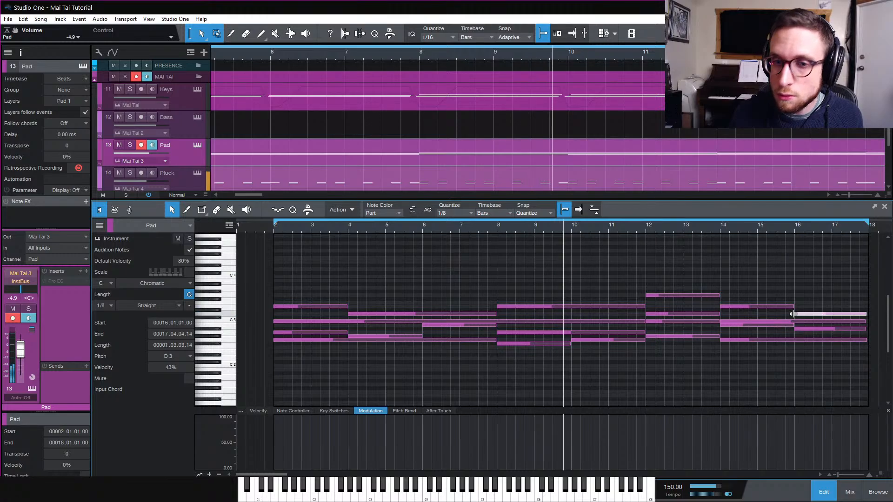
click(867, 330)
click(866, 339)
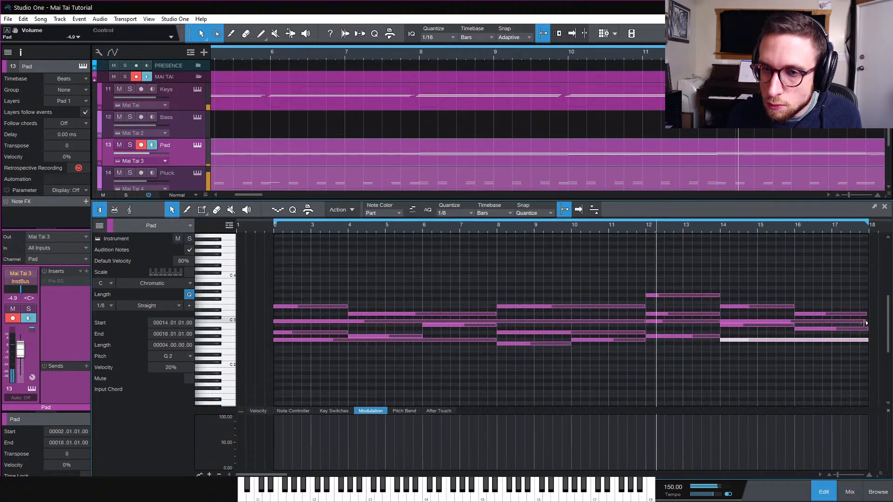
click(867, 321)
click(852, 314)
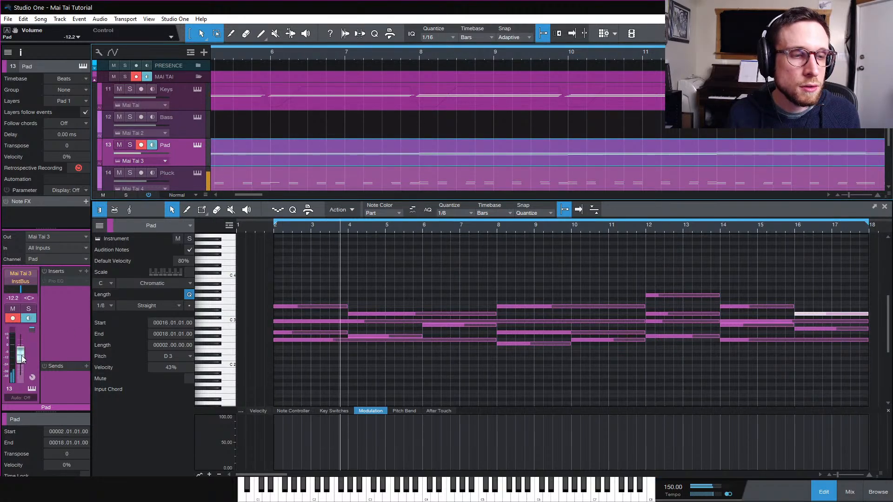
Select the Bass track and record a bass part from bar 2
click(174, 131)
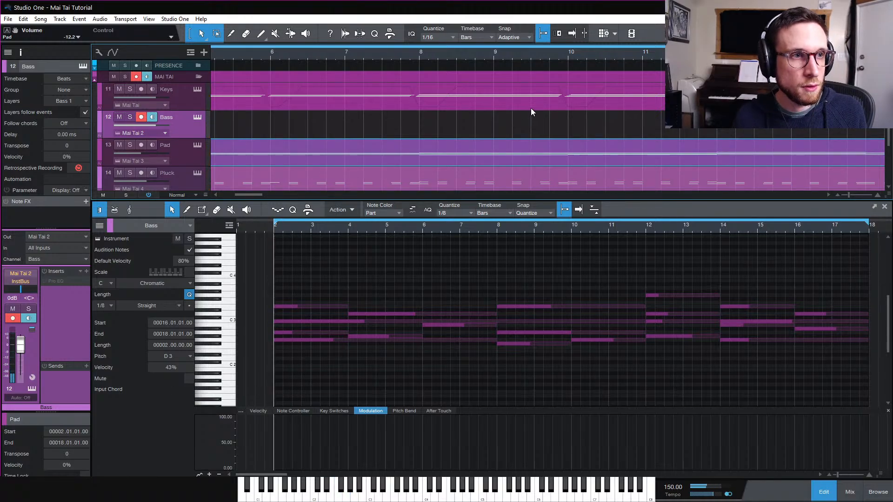
scroll(503, 117, left, 5)
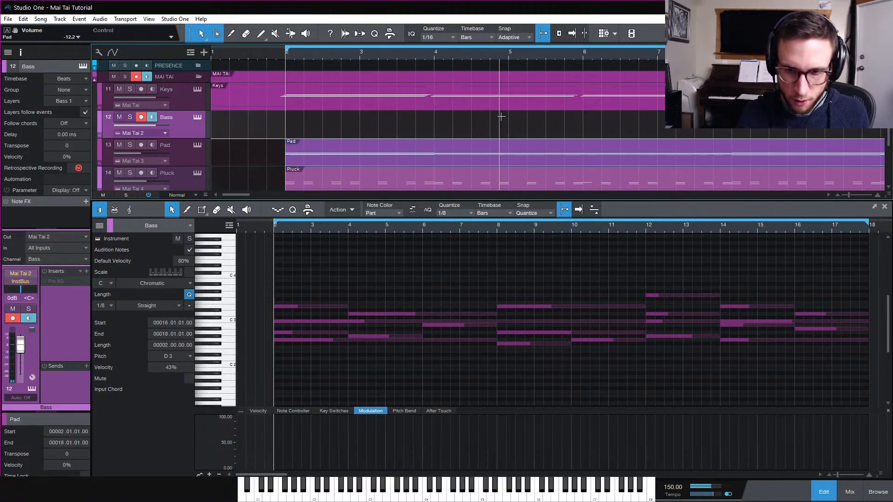
key(KP_Multiply)
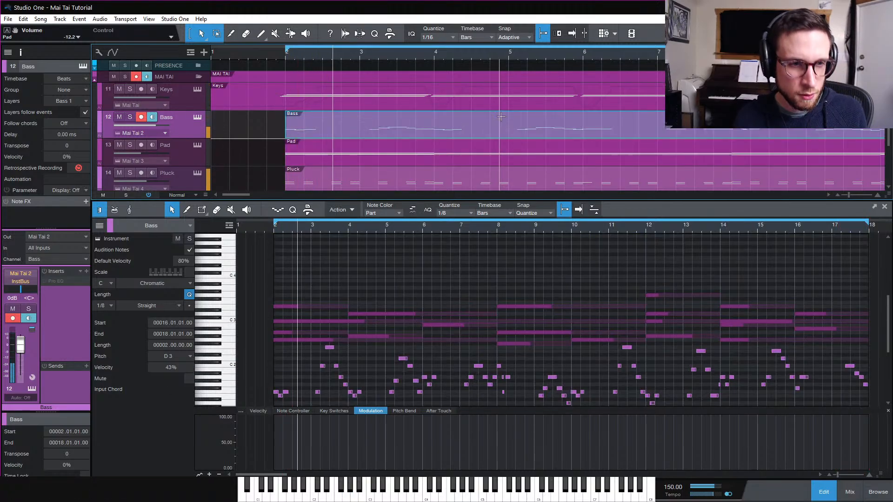
key(KP_Multiply)
Scroll through the recorded bass notes in the note editor
scroll(473, 290, down, 1)
scroll(474, 286, down, 1)
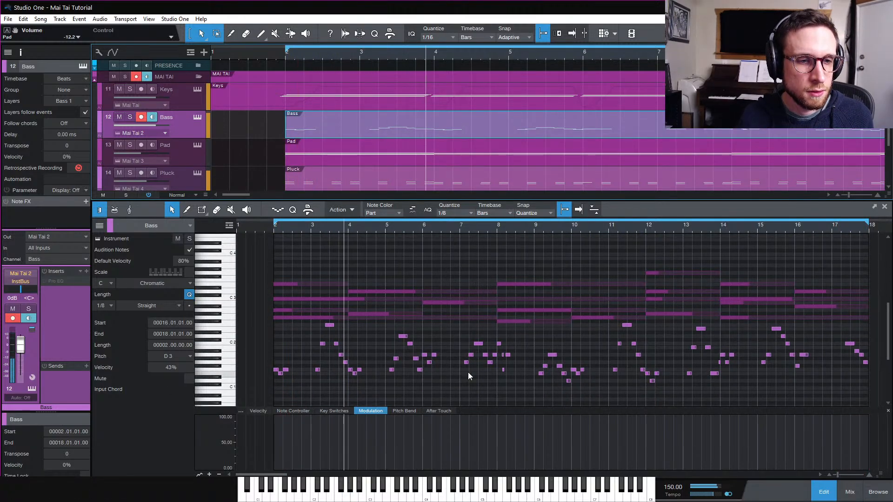
click(442, 388)
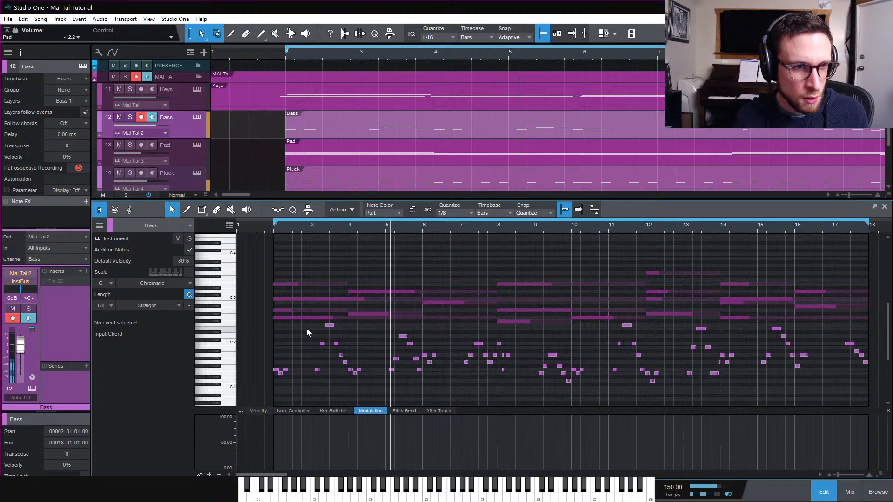
click(376, 133)
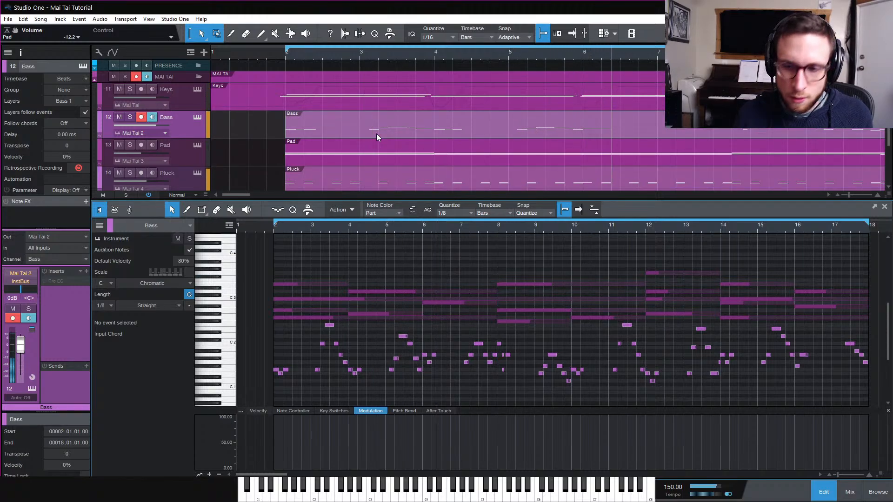
Select all bass notes, zoom in on them and play back the recorded bass part
key(ctrl+a)
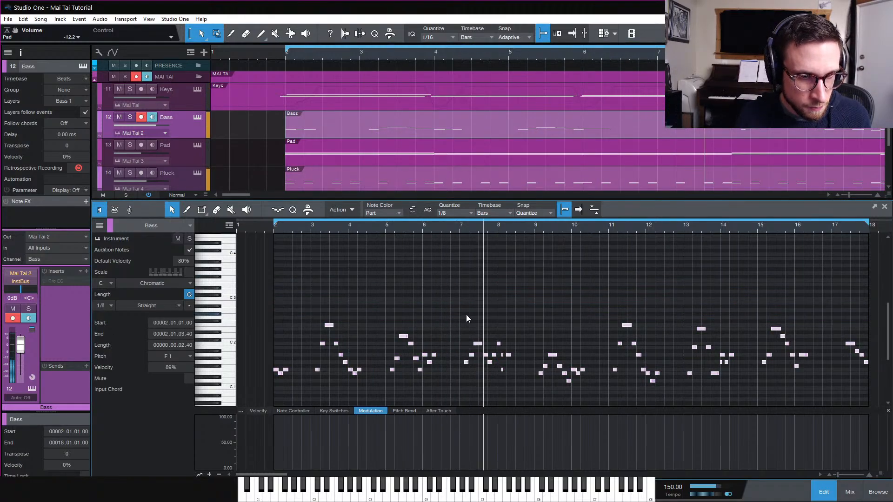
key(e)
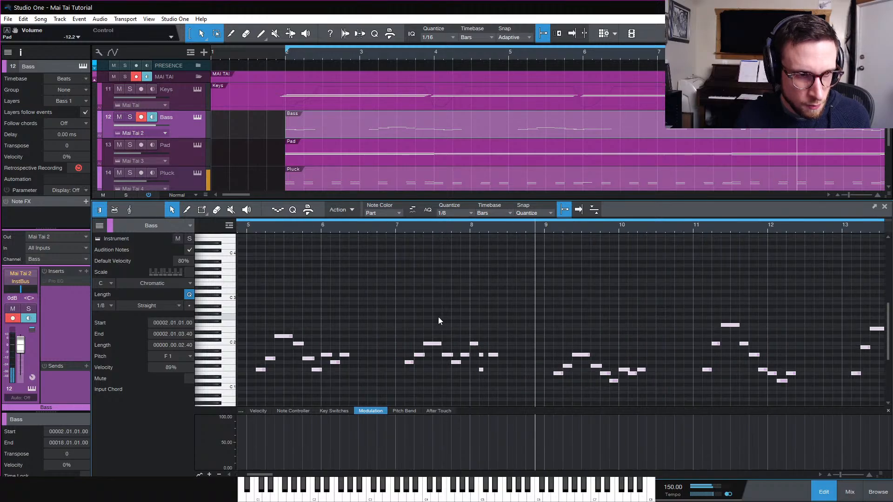
scroll(439, 320, left, 5)
click(379, 335)
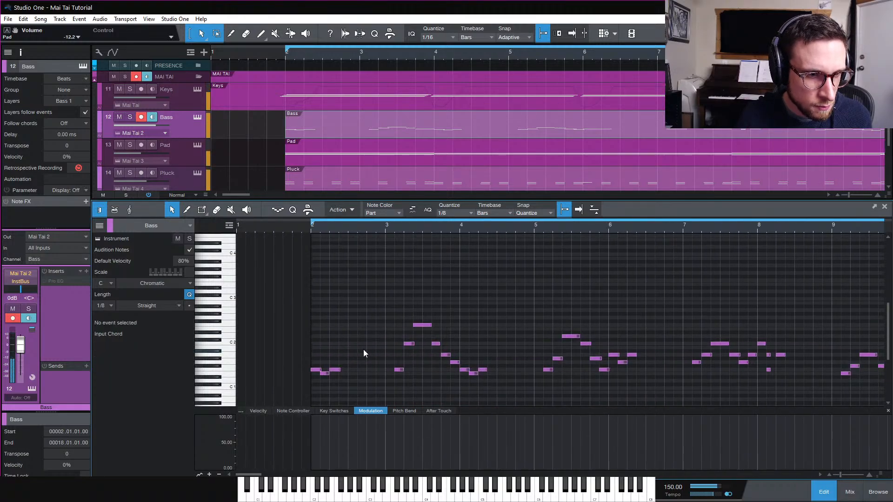
key(space)
key(space)
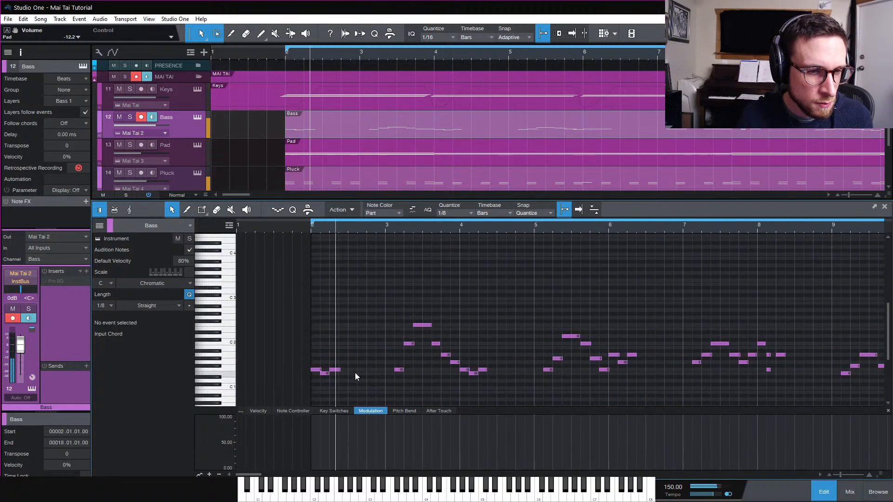
key(space)
key(space)
key(space)
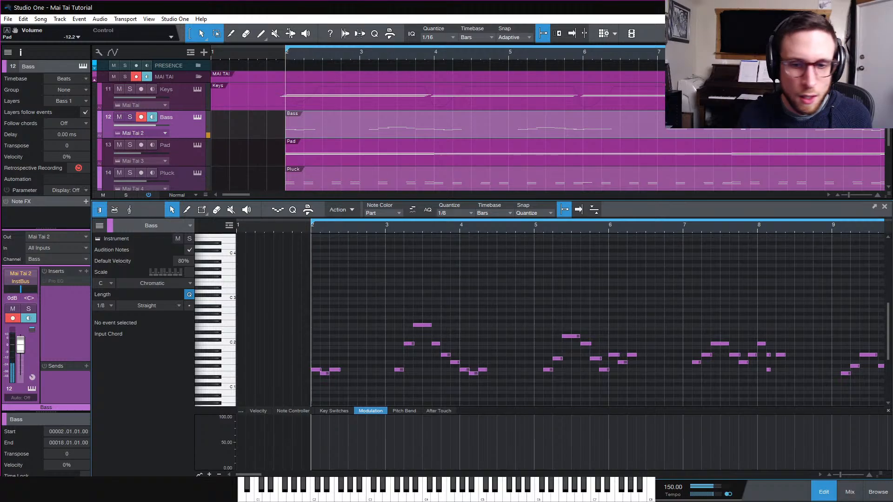
Switch to the mixer and open the compressor insert on the InstBus channel
click(822, 498)
click(843, 497)
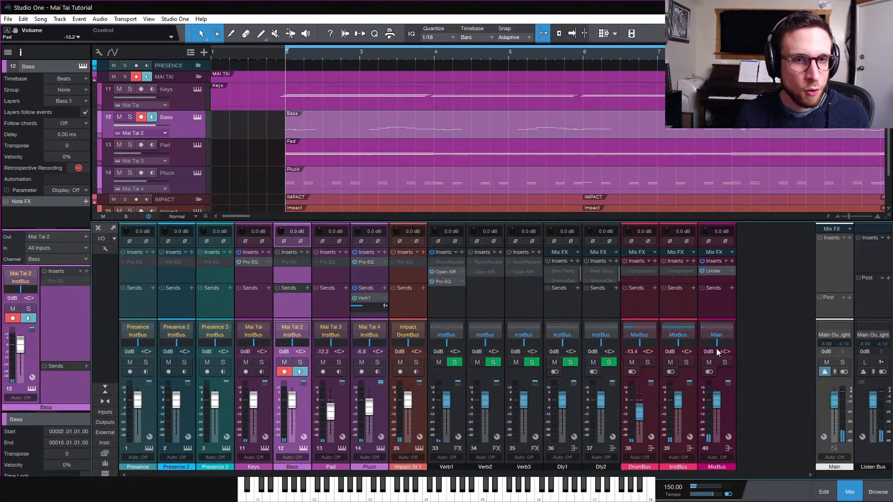
right_click(682, 270)
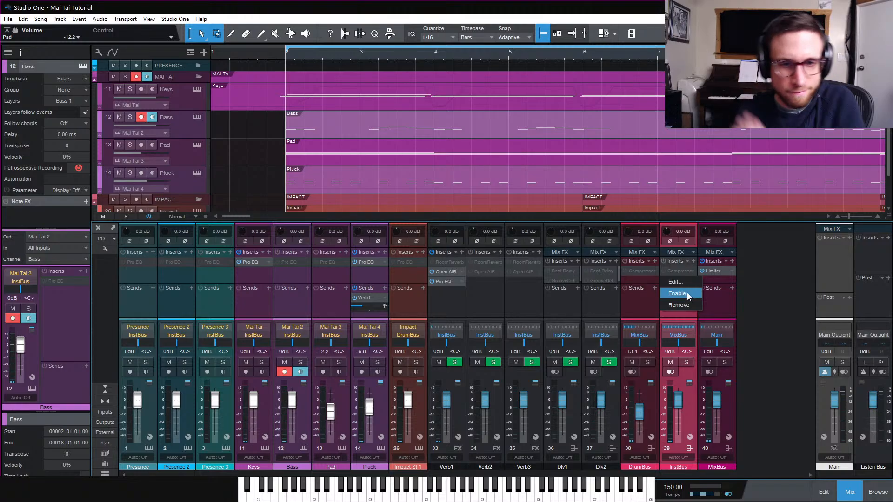
click(674, 271)
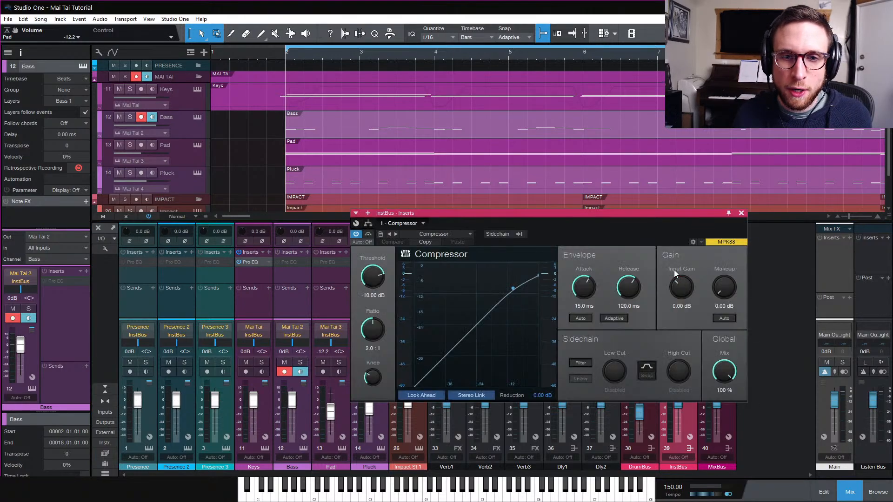
Enable the compressor's external sidechain and choose the Kick channel as its source
click(498, 234)
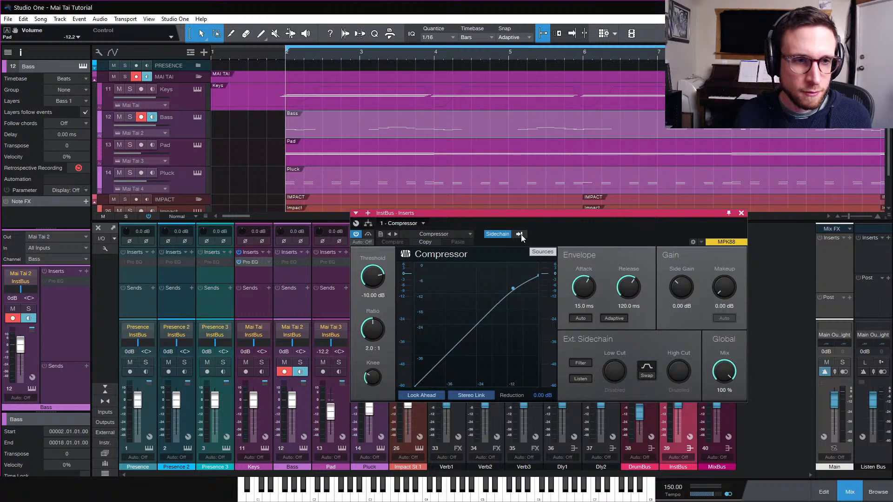
click(520, 235)
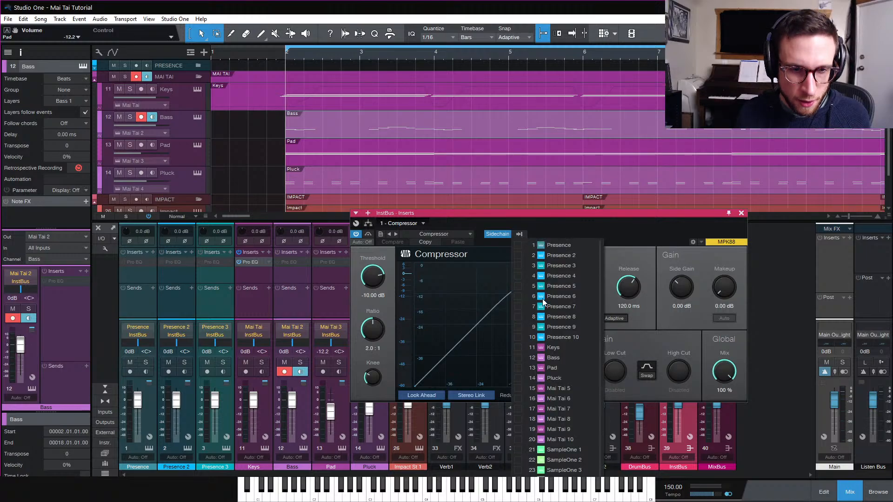
scroll(561, 383, down, 5)
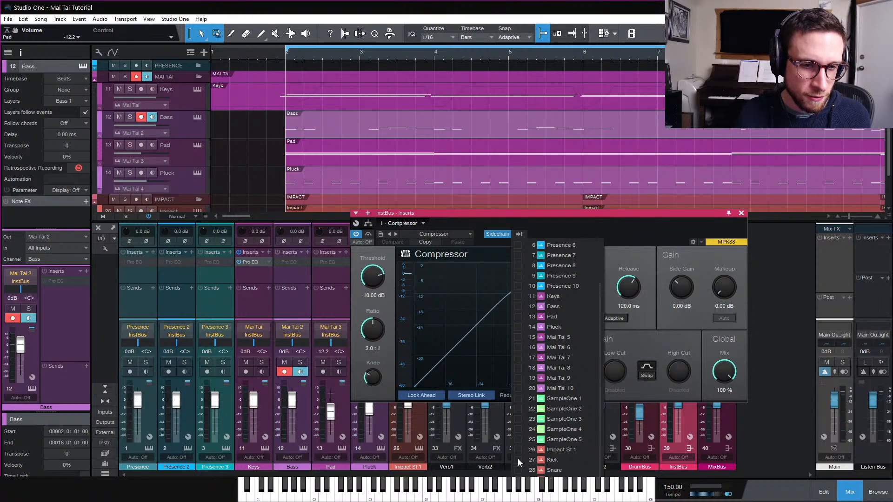
click(619, 241)
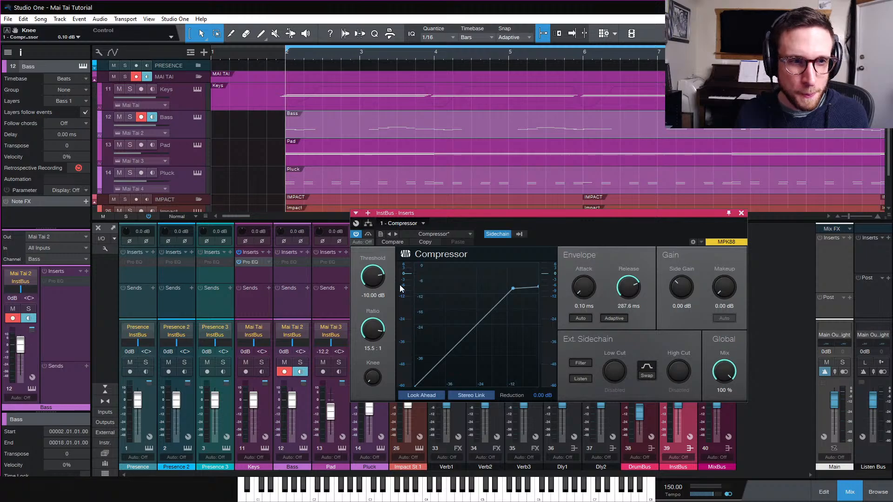
While playing, set the compressor threshold to about -6.64 dB and release to about 182.3 ms, then close it
key(space)
drag(376, 283, 372, 283)
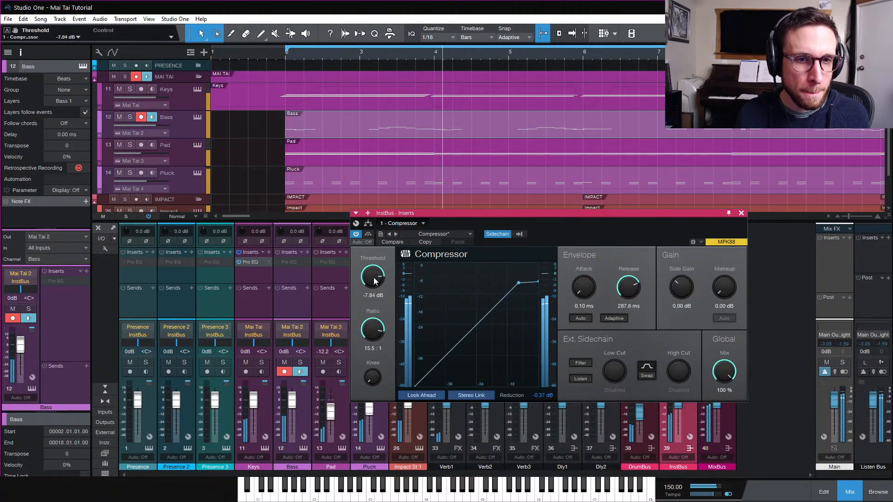
drag(628, 288, 627, 292)
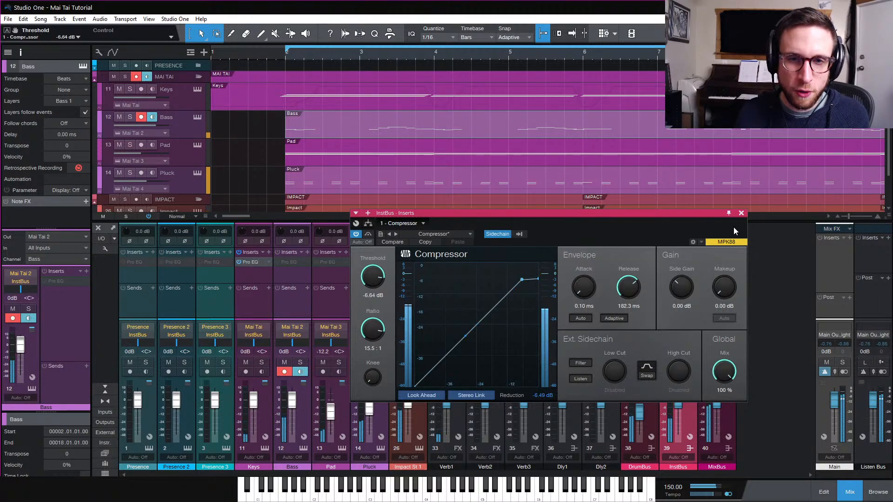
click(742, 213)
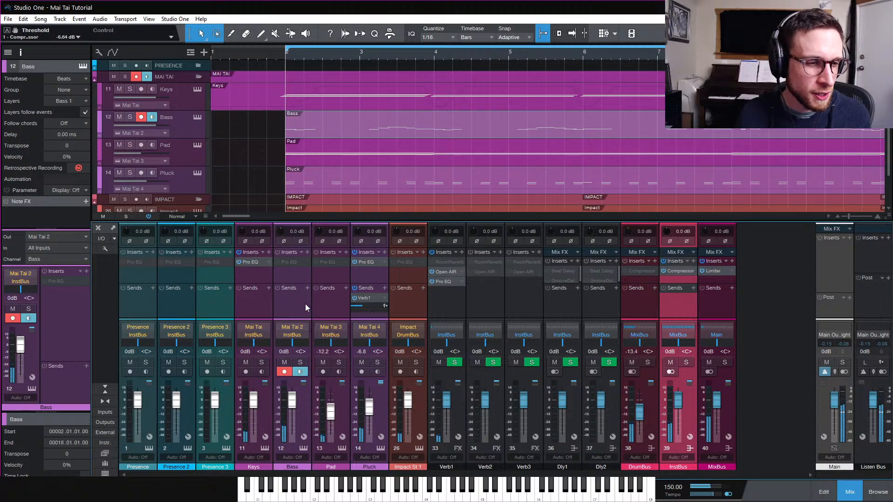
Show the hidden Kick, Snare, Hats and Perc channels in the mixer
click(395, 305)
click(105, 473)
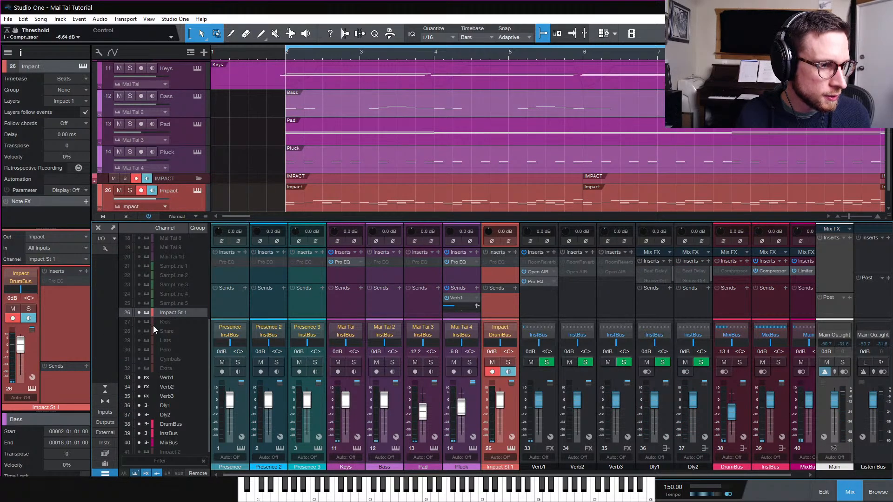
drag(142, 326, 140, 363)
click(105, 473)
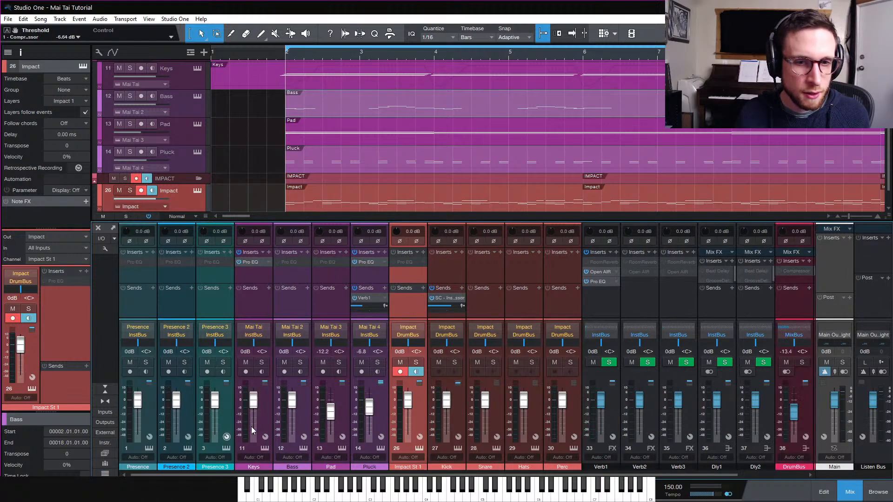
Switch the Kick channel's sidechain send to prefader and play the song
click(463, 306)
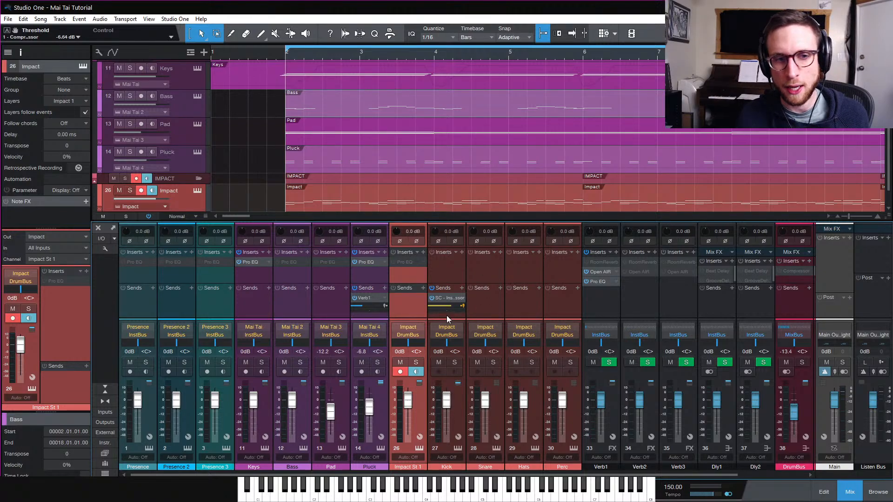
key(space)
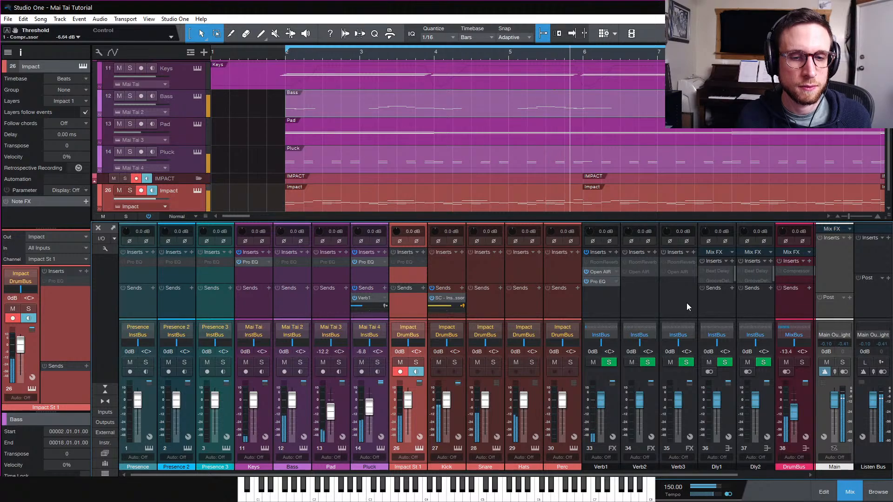
Add a RedlightDist insert to the DrumBus channel from the PreSonus effects
scroll(687, 303, right, 1)
scroll(686, 303, right, 1)
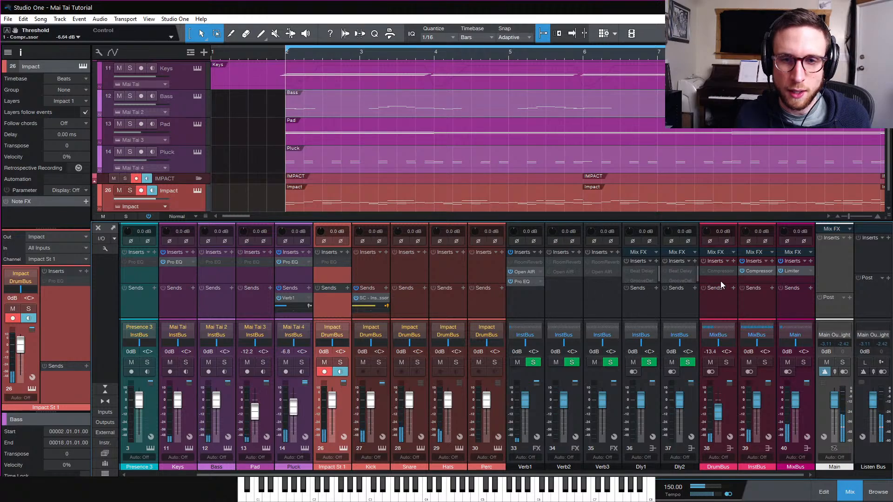
drag(729, 223, 729, 211)
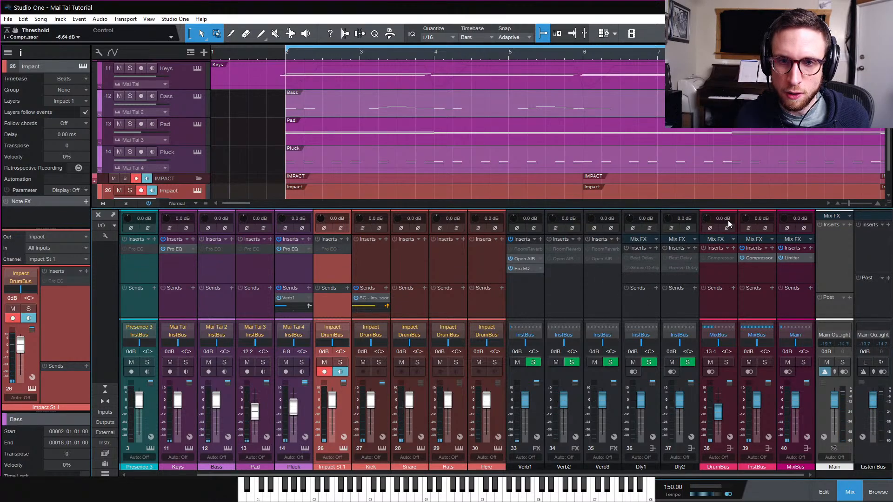
click(733, 248)
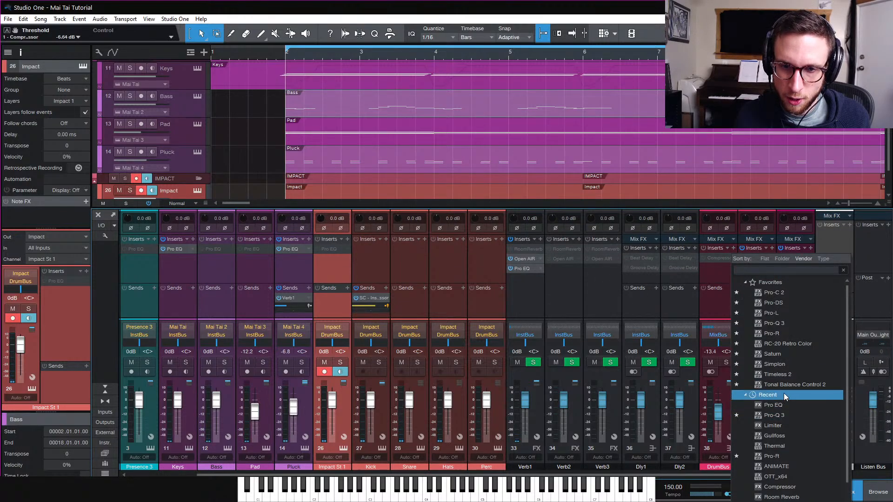
scroll(792, 425, down, 3)
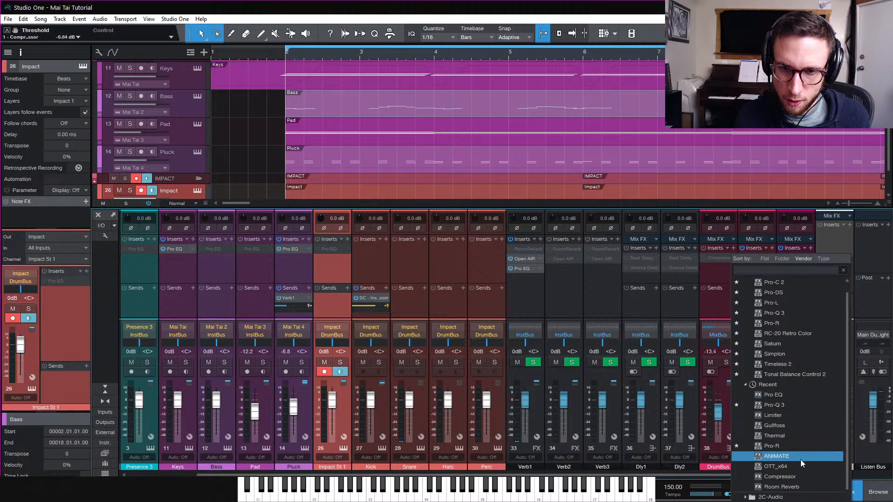
scroll(800, 494, down, 3)
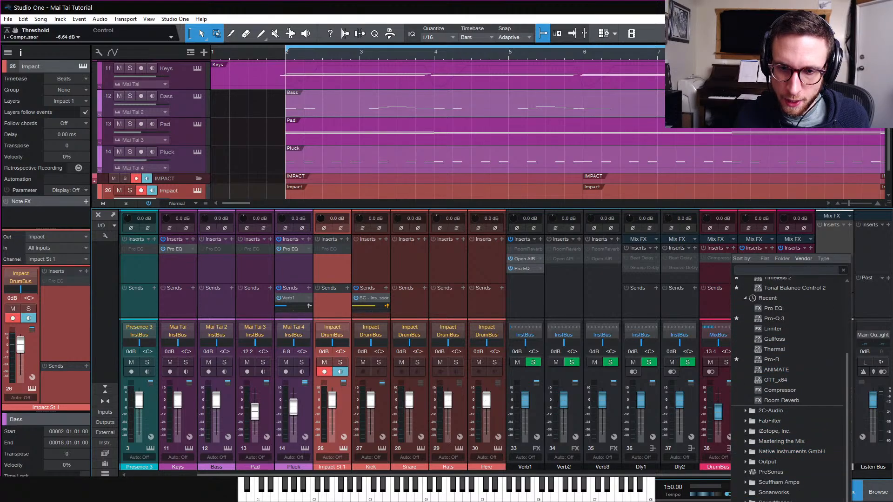
click(771, 472)
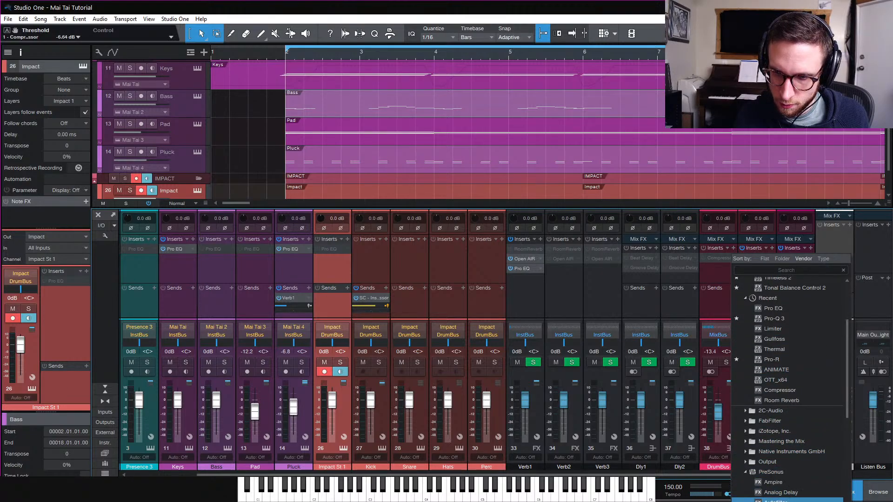
scroll(786, 484, down, 2)
scroll(787, 493, down, 5)
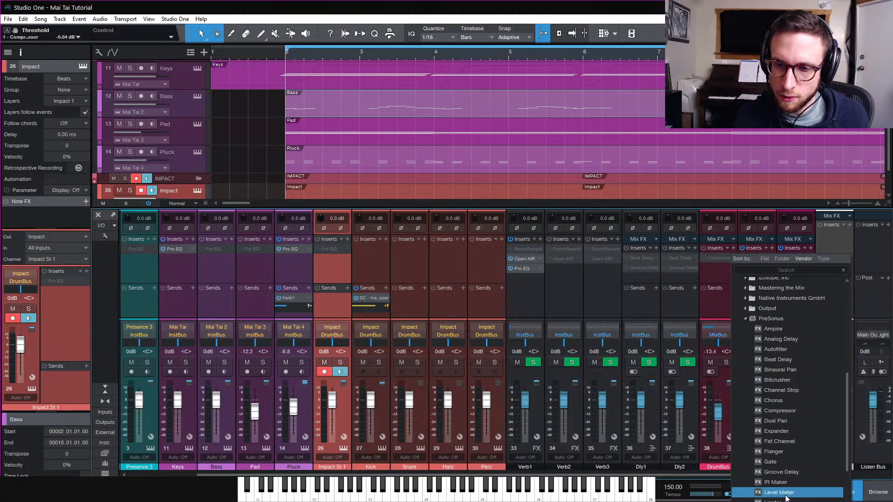
scroll(791, 495, down, 2)
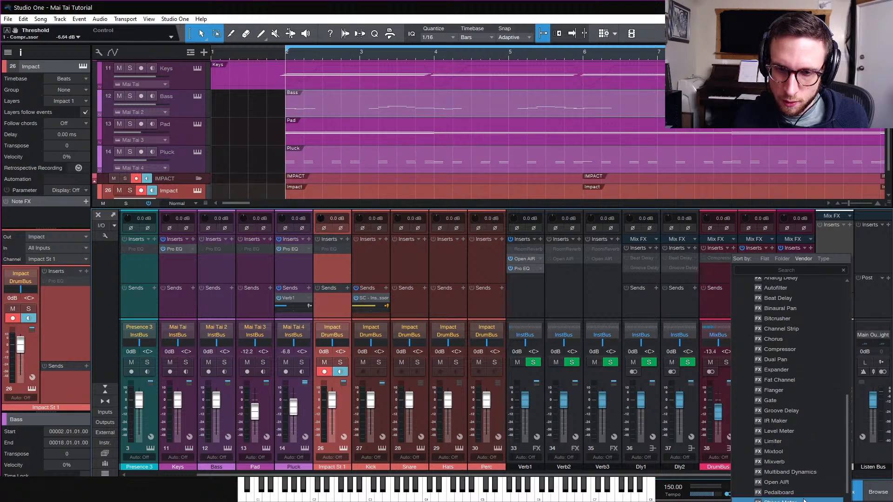
scroll(801, 486, down, 2)
click(798, 501)
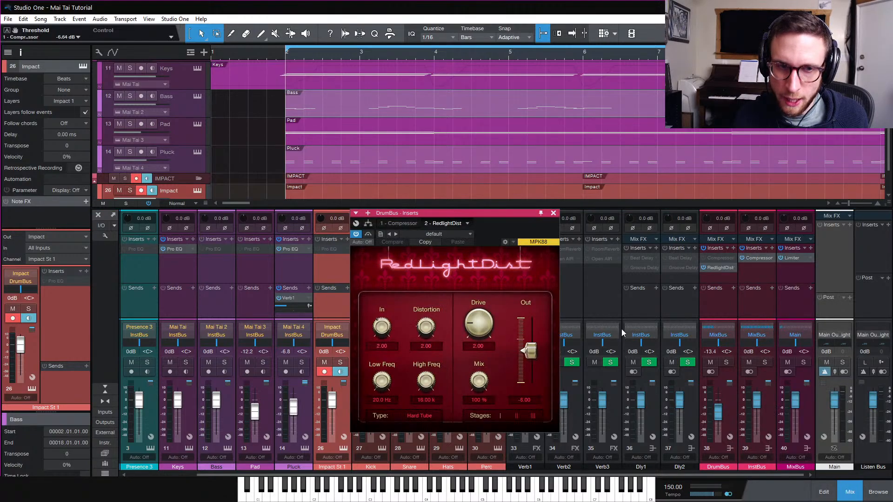
Set the RedlightDist type to Soft Tube
click(423, 415)
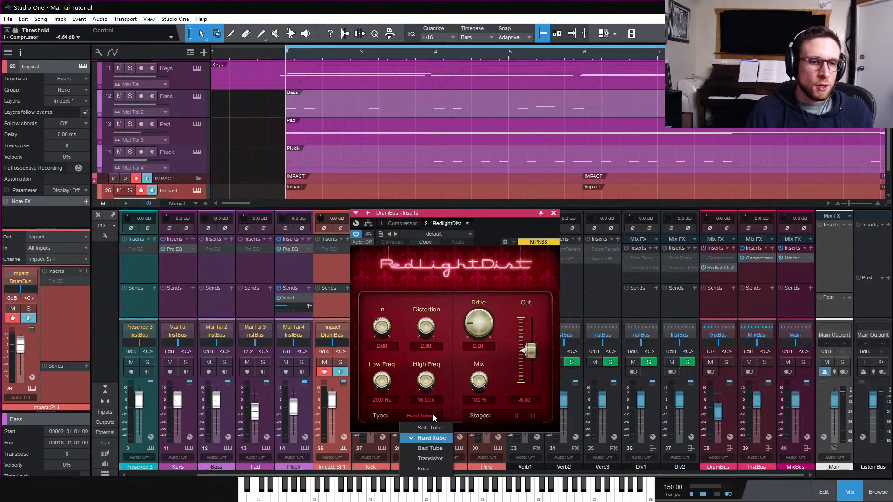
click(436, 428)
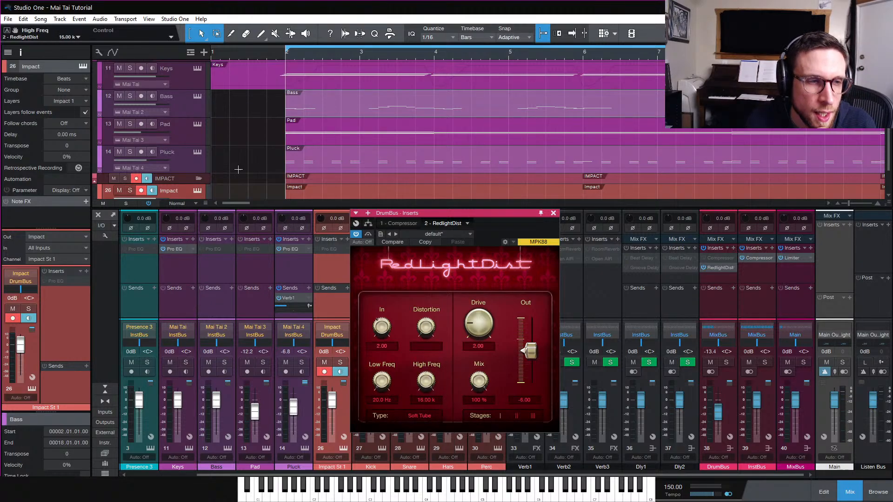
Solo the Impact drum track and play it back
click(126, 203)
key(space)
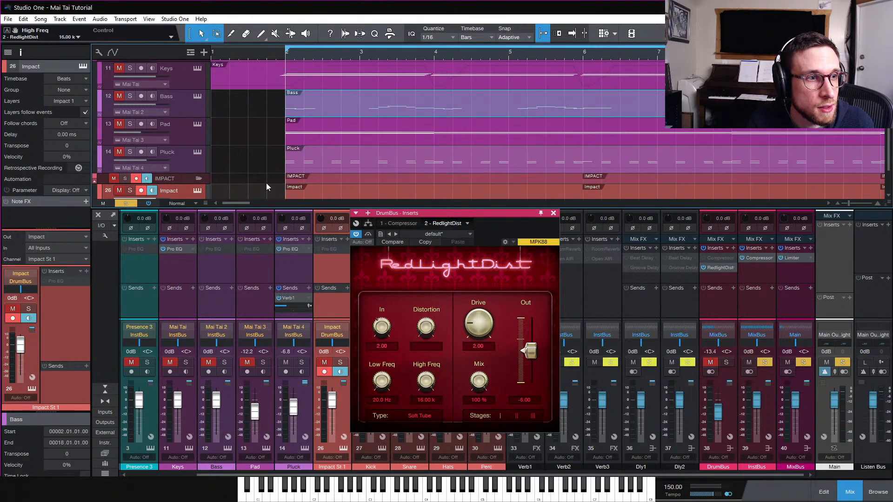
scroll(215, 182, down, 1)
click(126, 204)
click(130, 172)
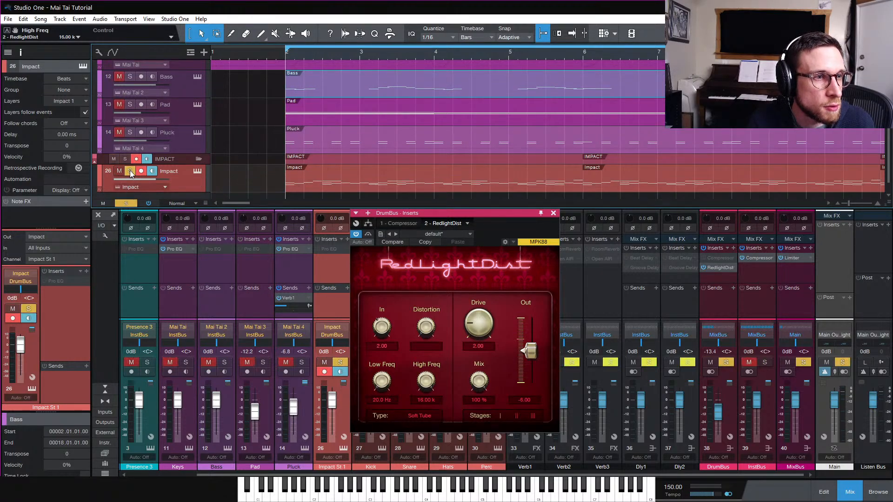
key(space)
Set the RedlightDist type to Transistor and its drive to about 4.75
drag(474, 327, 483, 346)
click(422, 414)
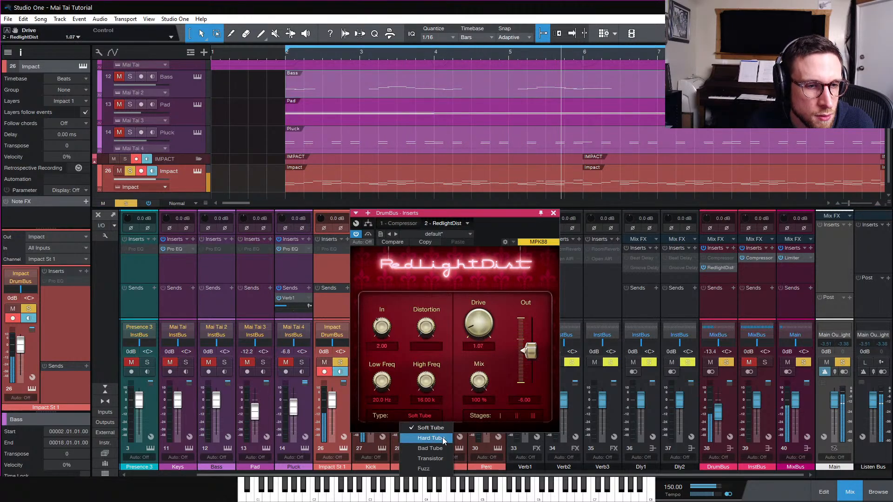
click(431, 459)
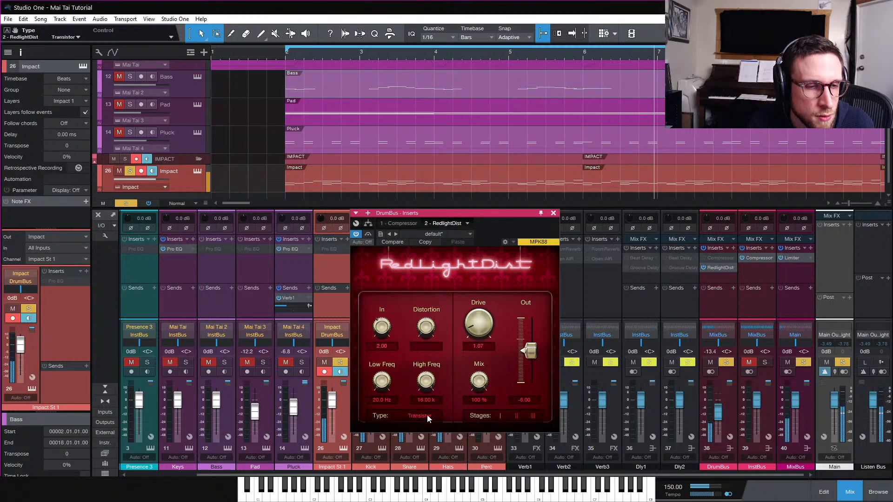
drag(475, 334, 481, 315)
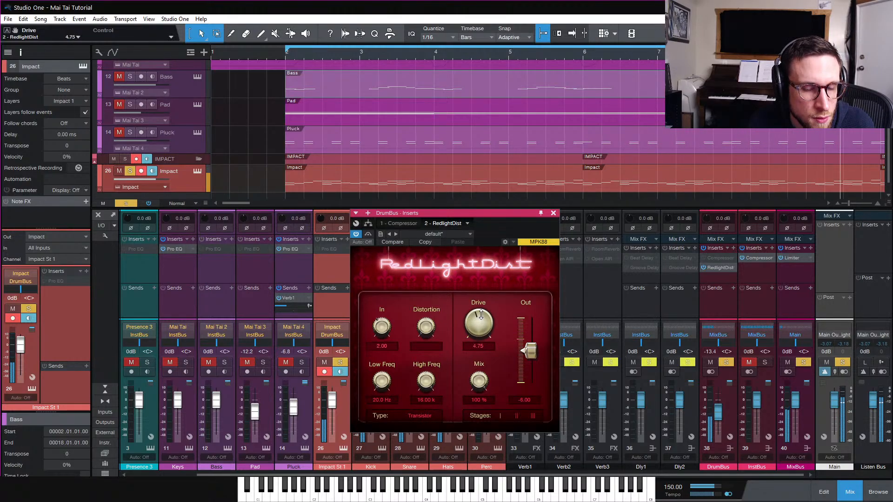
Audition the RedlightDist Fuzz, OpAmp, Hard Tube and Soft Tube types, returning to Transistor
click(423, 417)
click(431, 468)
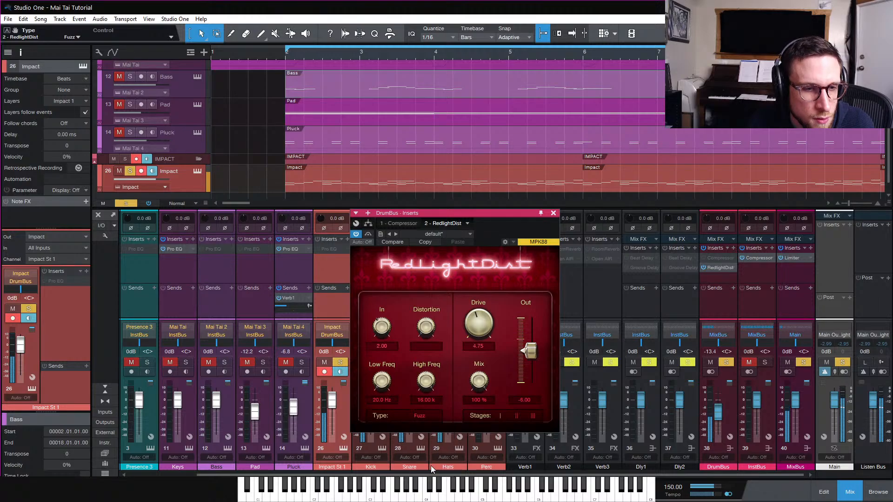
click(426, 417)
click(426, 451)
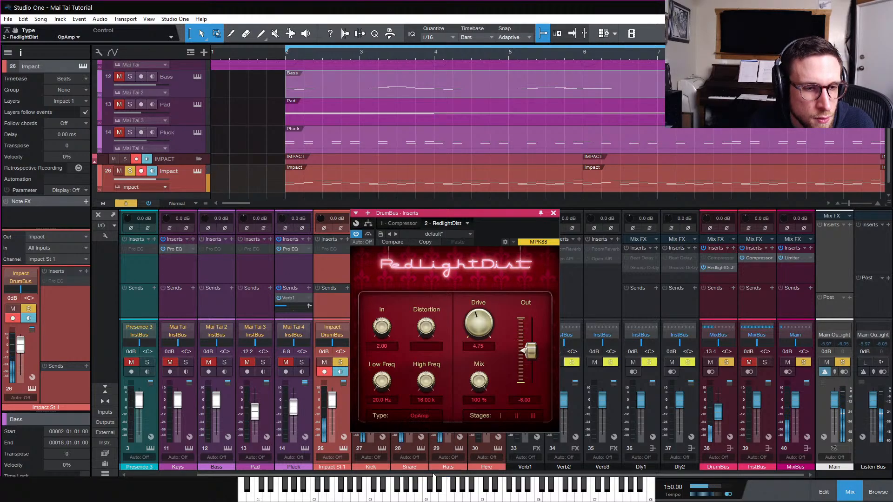
click(425, 416)
click(437, 441)
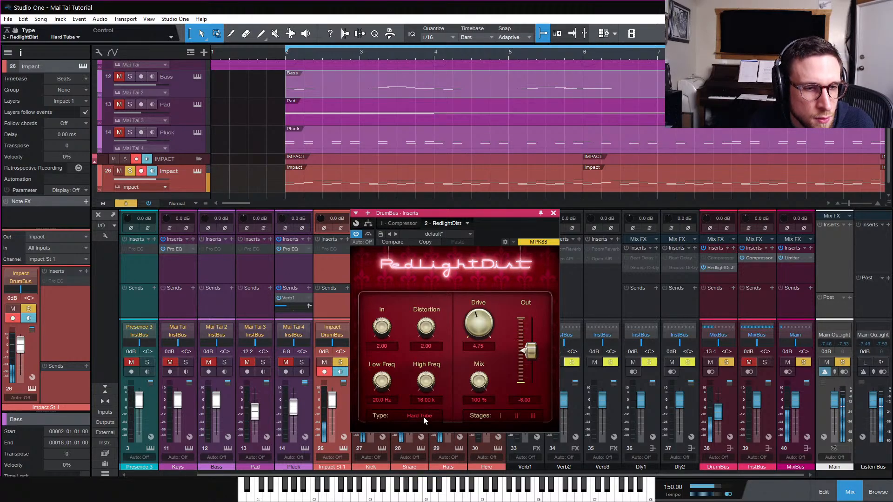
click(423, 417)
click(428, 425)
click(425, 417)
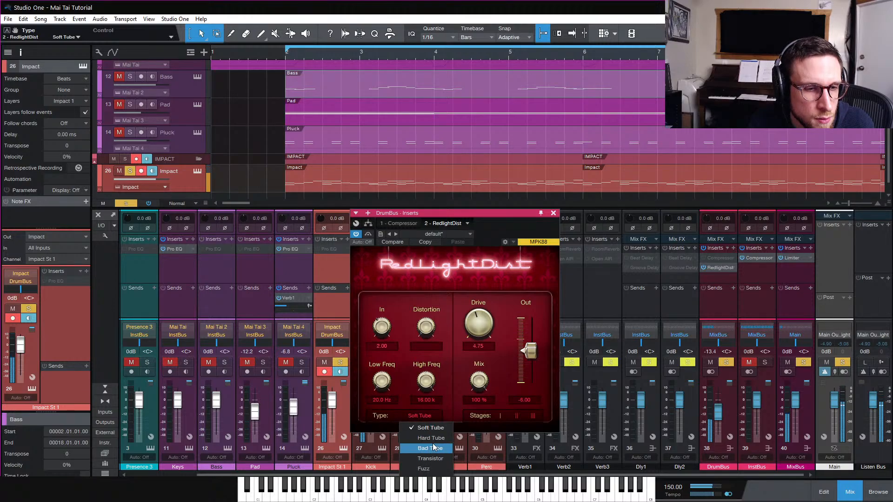
click(442, 458)
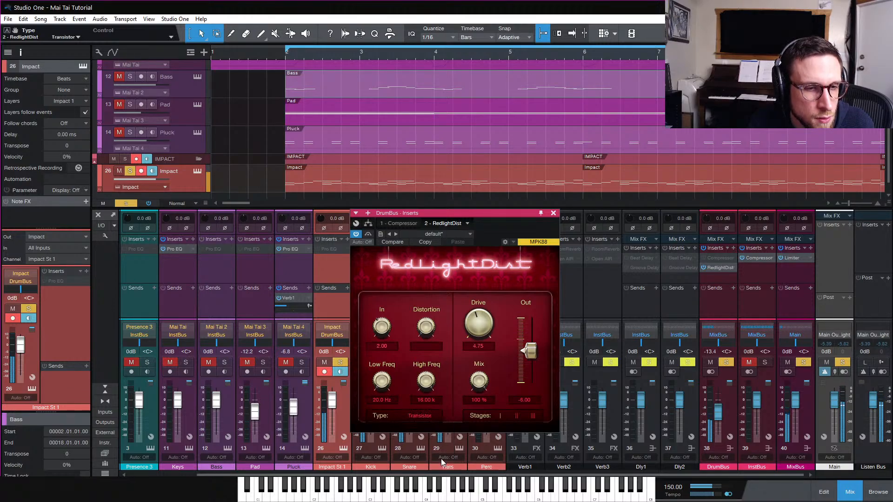
Set the RedlightDist drive to about 2.72, keeping the Transistor type
drag(477, 326, 477, 344)
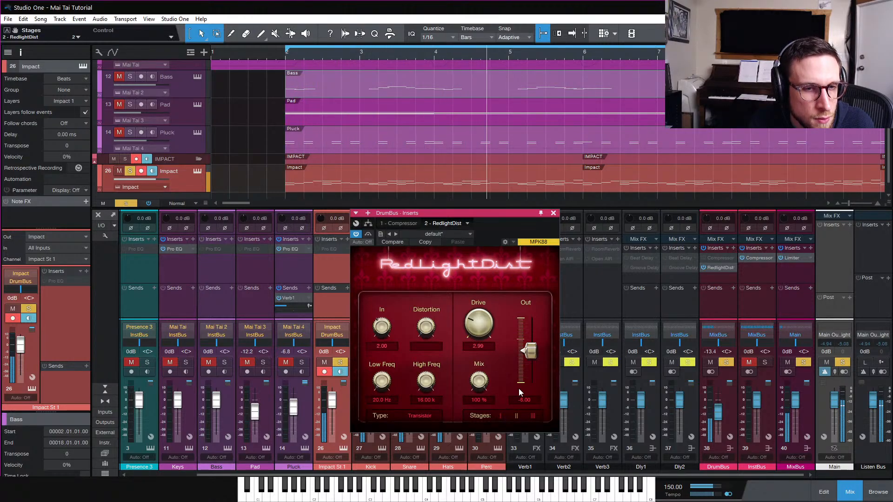
mouse_move(484, 334)
mouse_down()
mouse_move(485, 305)
mouse_move(481, 336)
mouse_up()
click(429, 417)
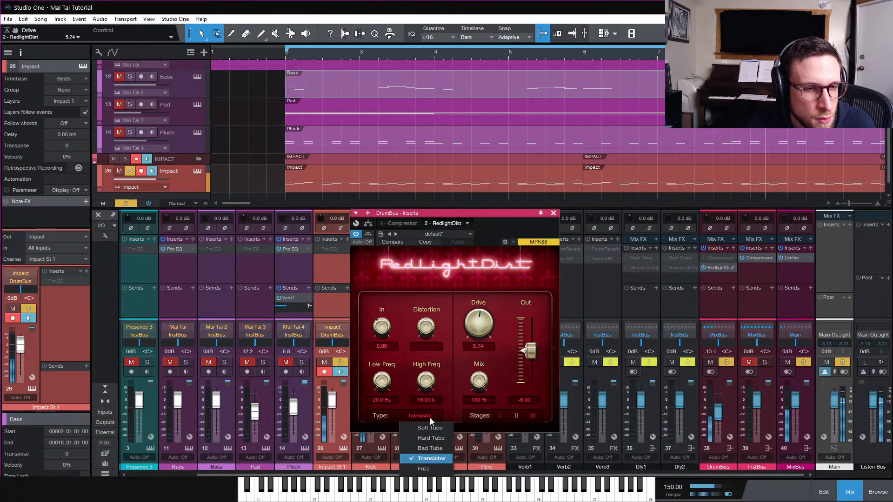
click(437, 459)
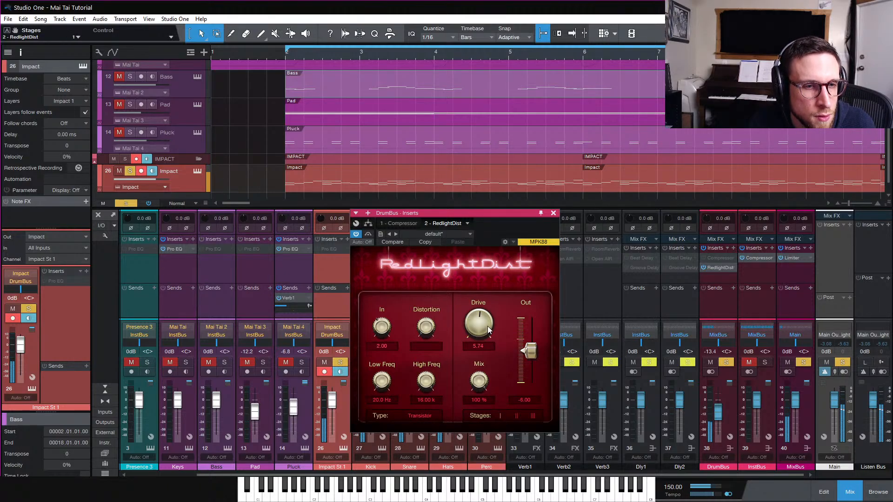
drag(482, 328, 477, 352)
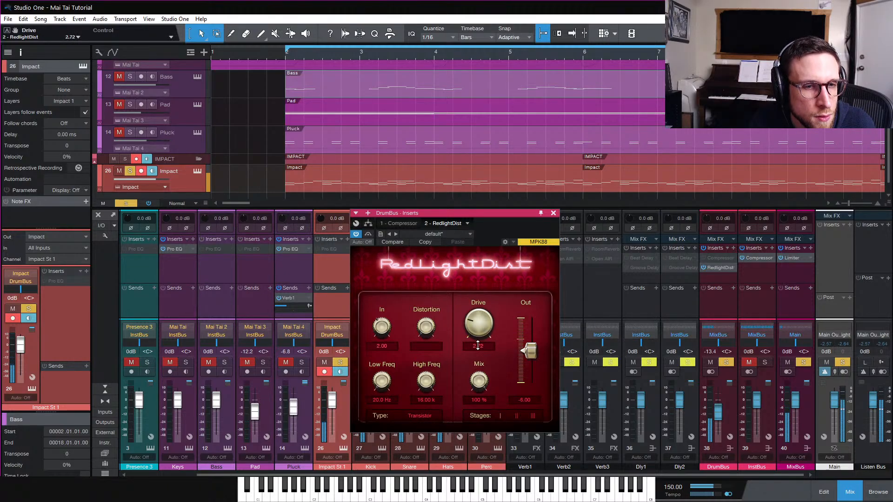
Compare the RedlightDist bypassed, set its input gain to about 1.10 dB, and close the plug-in window
click(357, 234)
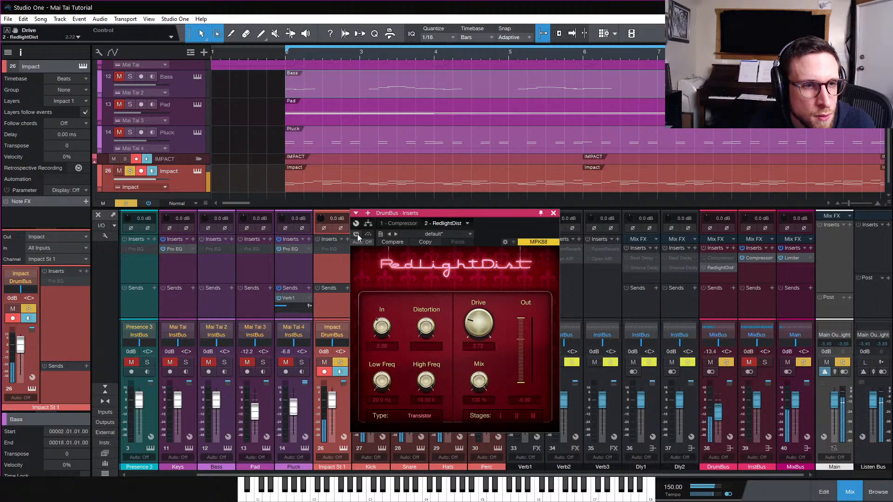
click(357, 234)
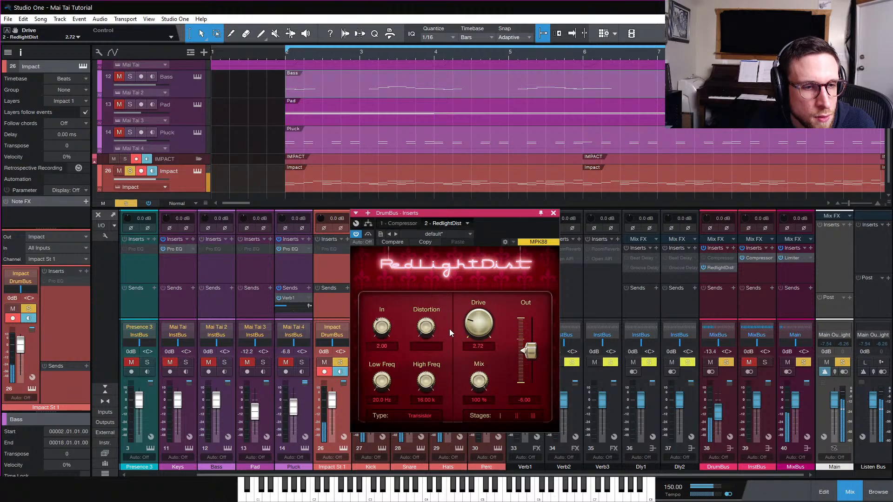
drag(385, 330, 385, 325)
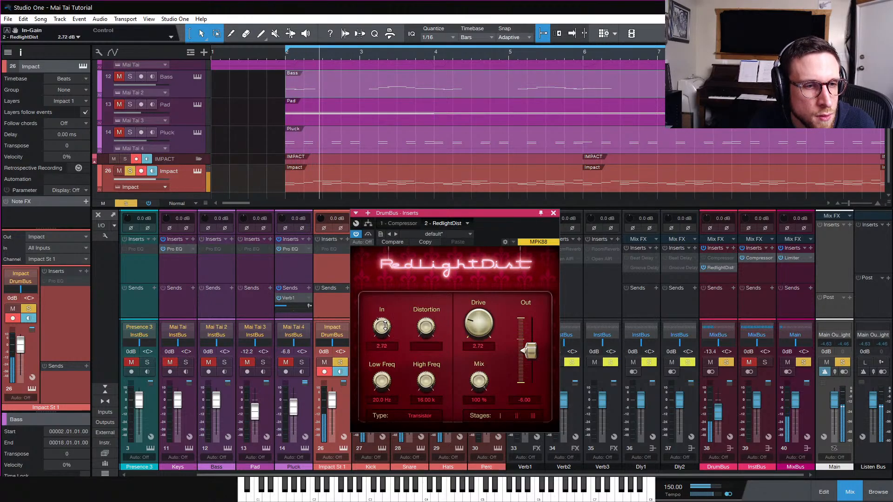
scroll(385, 325, up, 1)
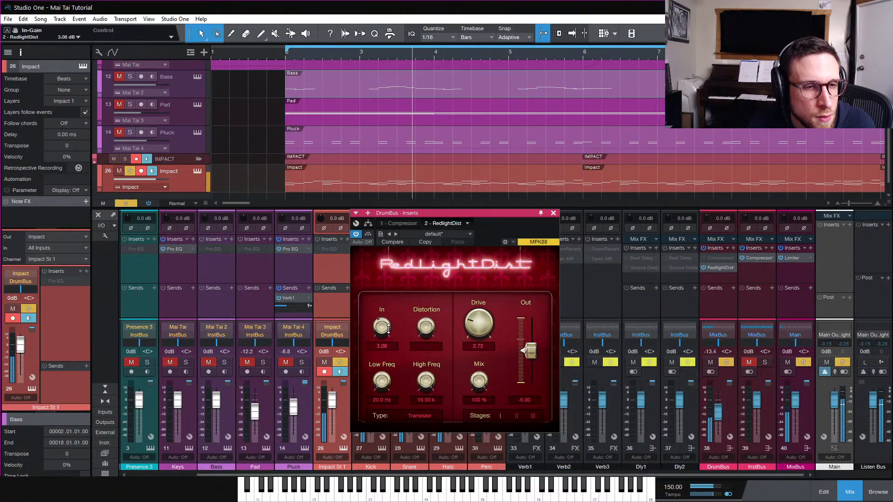
drag(389, 329, 388, 333)
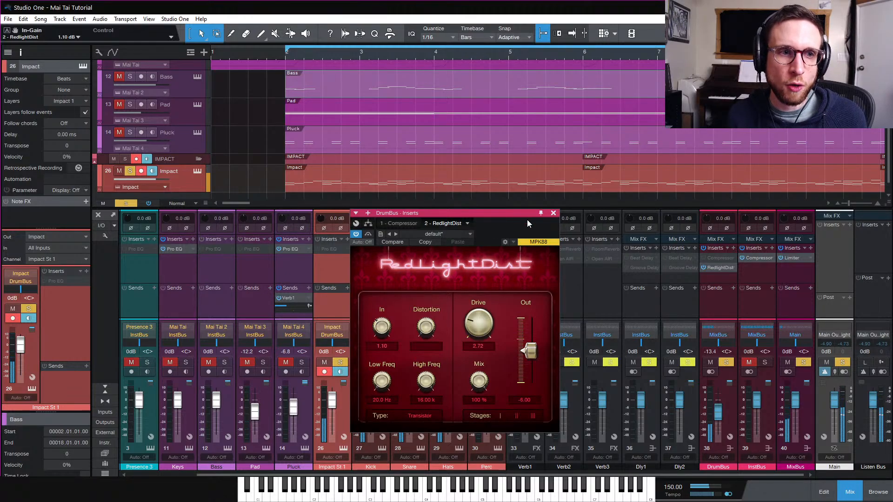
click(554, 214)
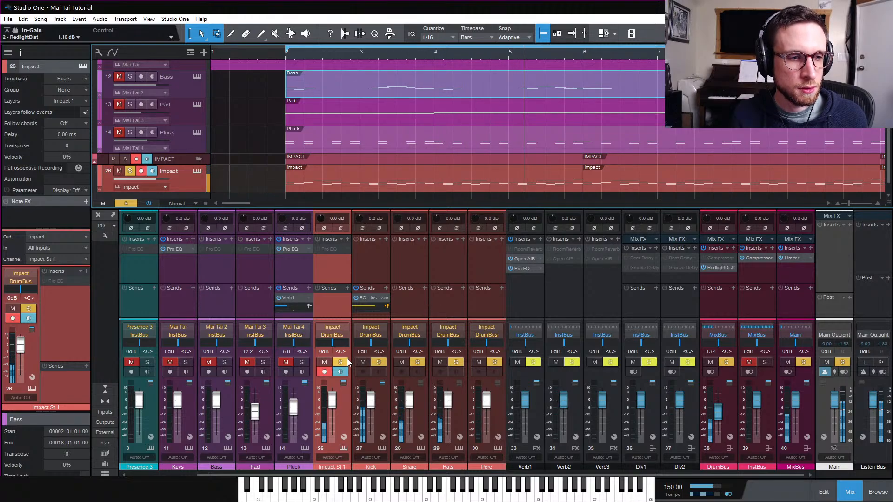
Clear the solos on the Impact and drum channels
drag(340, 363, 492, 364)
click(126, 203)
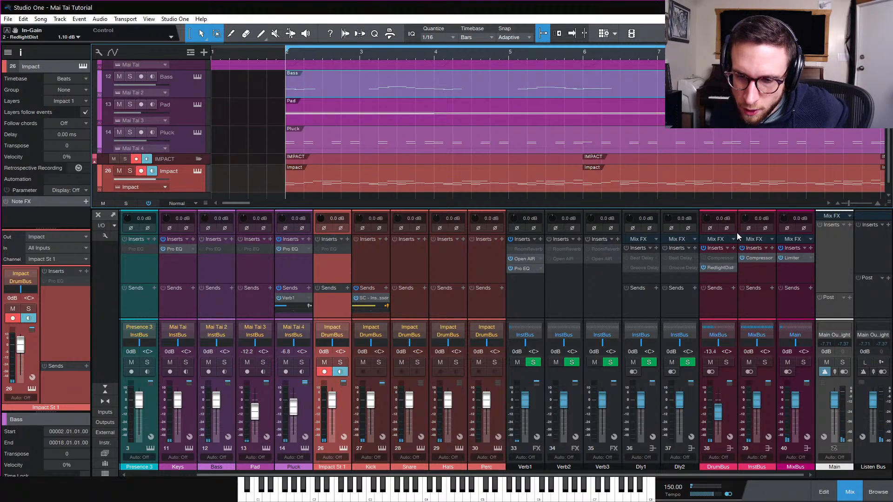
Open the Impact drum part in the note editor and play it back to review the pattern
scroll(375, 161, down, 1)
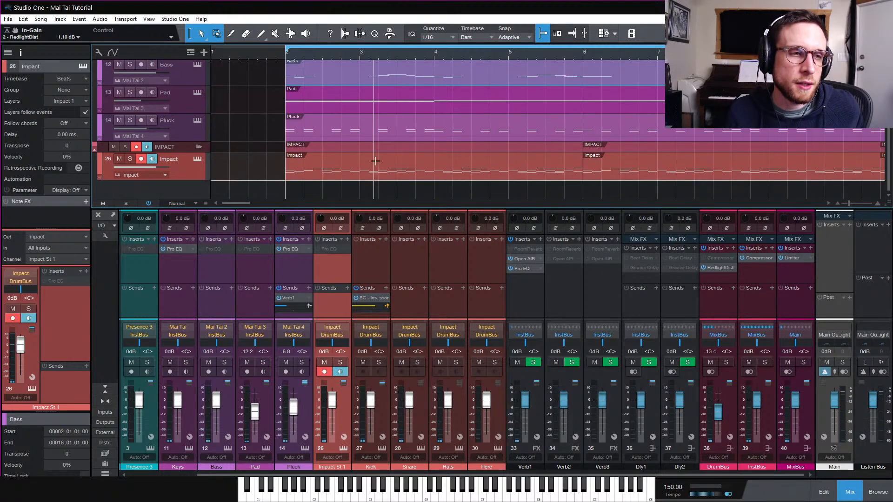
double_click(375, 164)
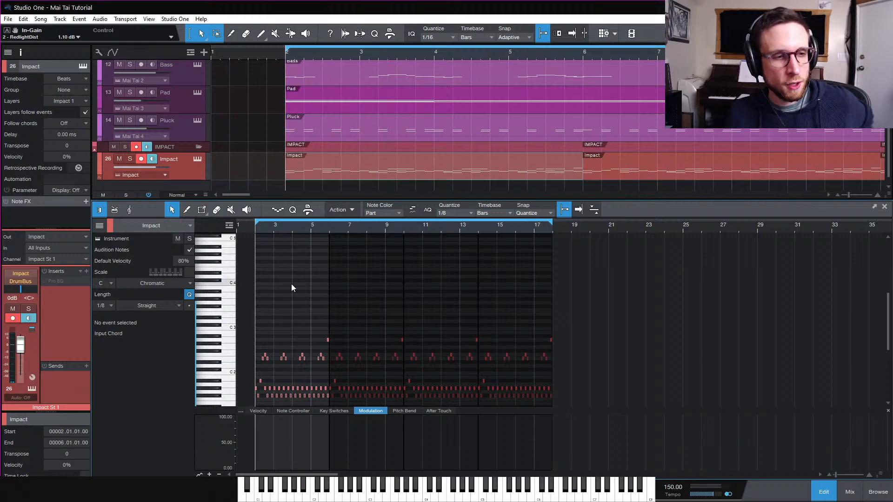
key(e)
key(e)
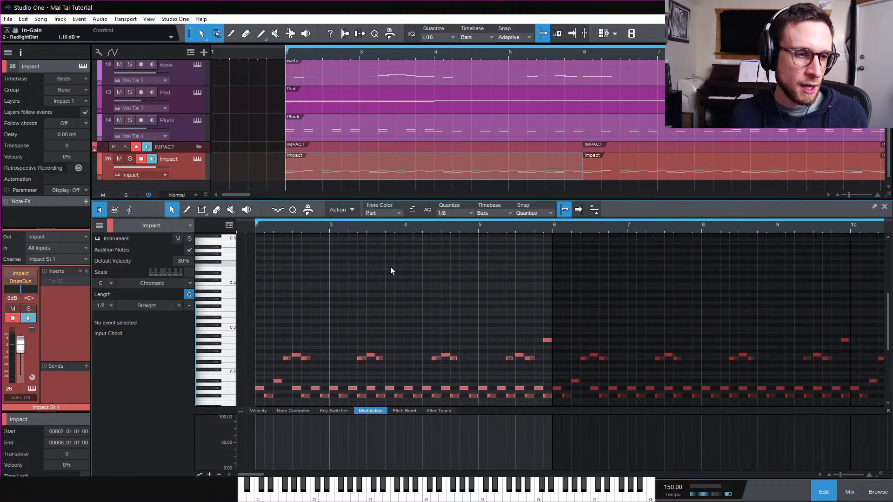
scroll(394, 262, down, 1)
scroll(394, 263, down, 4)
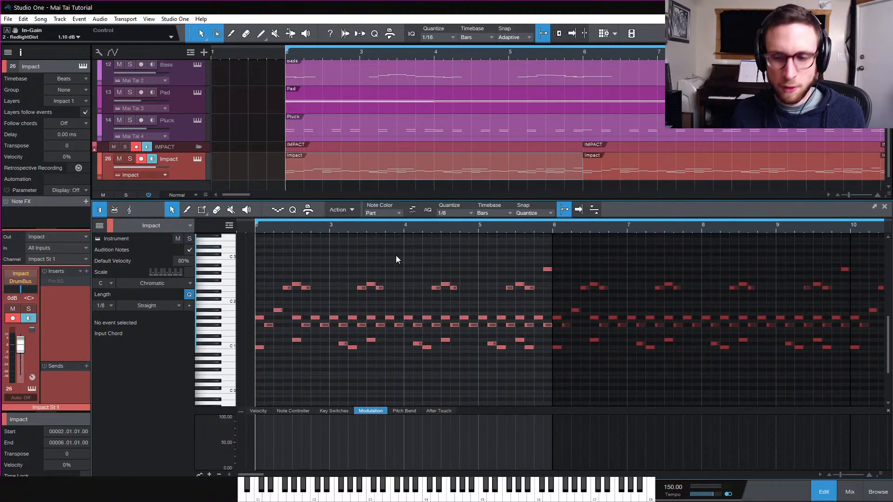
scroll(396, 259, down, 1)
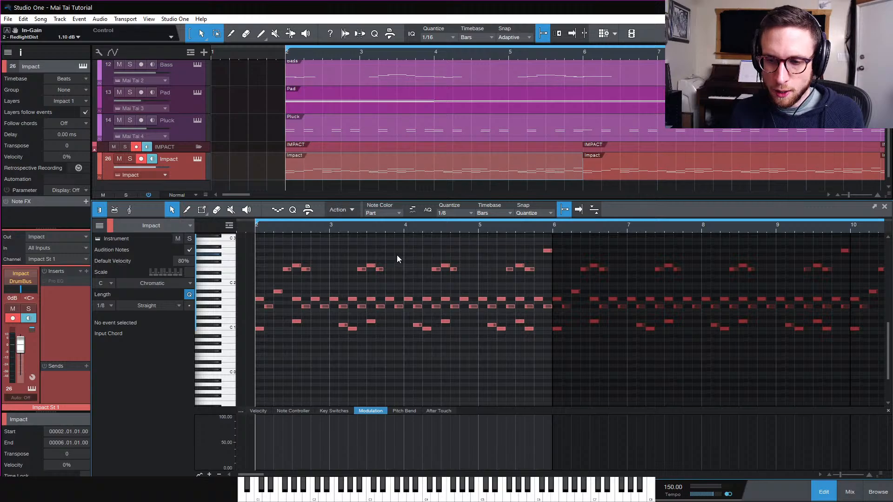
scroll(397, 255, up, 4)
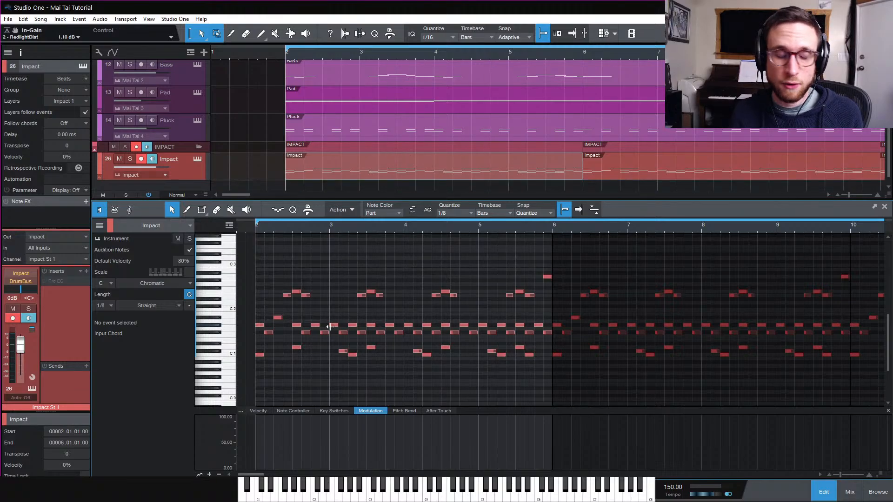
key(space)
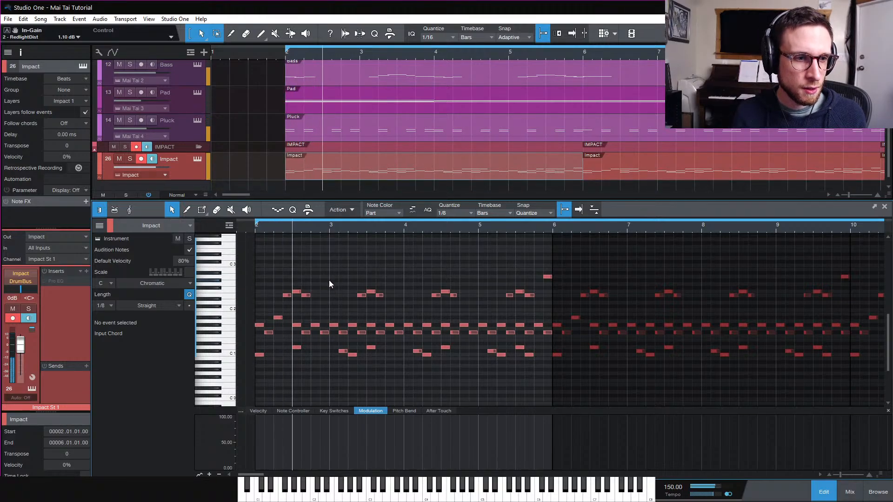
key(space)
key(space)
key(space)
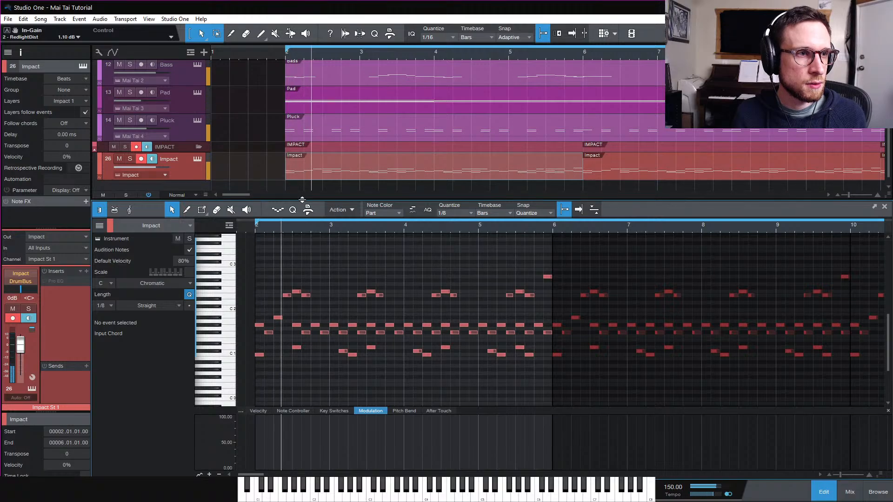
Lower the Bass channel fader to -3.3 dB and raise the DrumBus fader to -9.5 dB
click(835, 487)
click(850, 492)
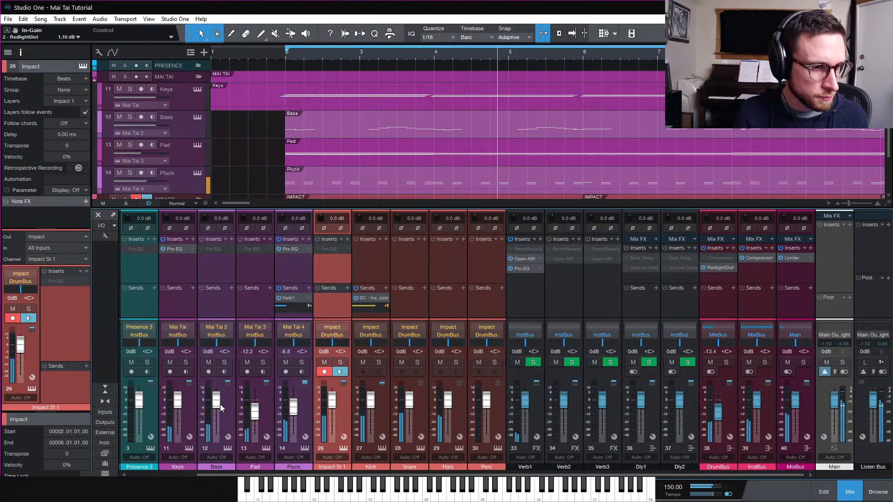
drag(221, 408, 219, 412)
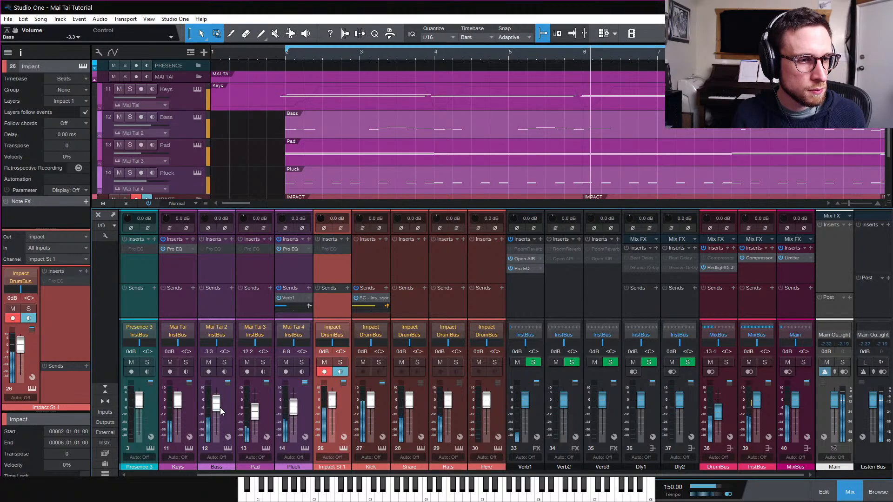
scroll(393, 181, down, 2)
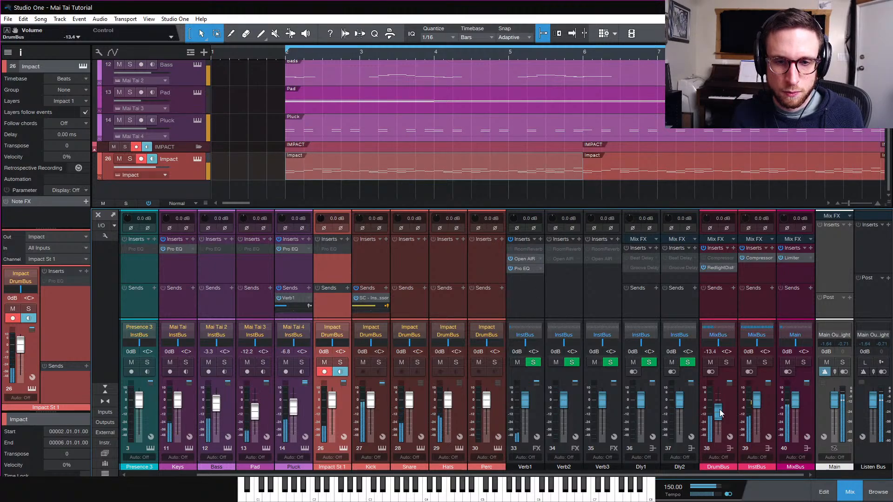
drag(719, 408, 719, 407)
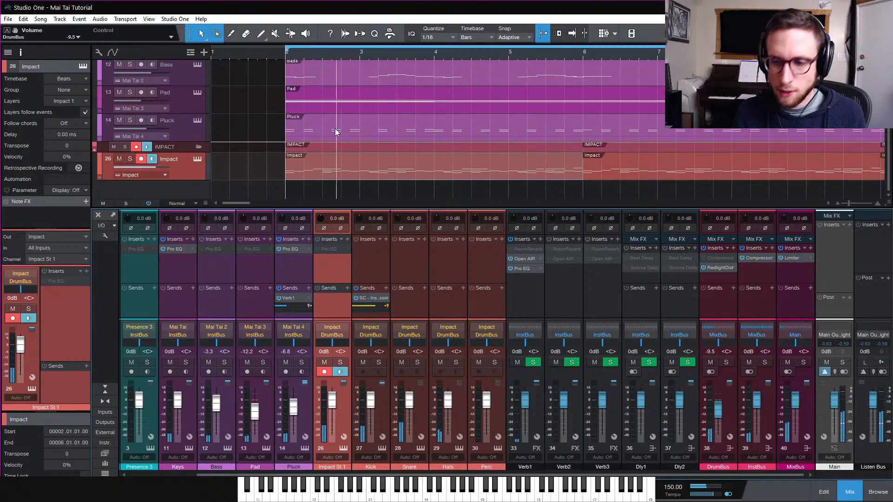
Open the Impact part in the editor, play it, and show the velocity lane
double_click(334, 176)
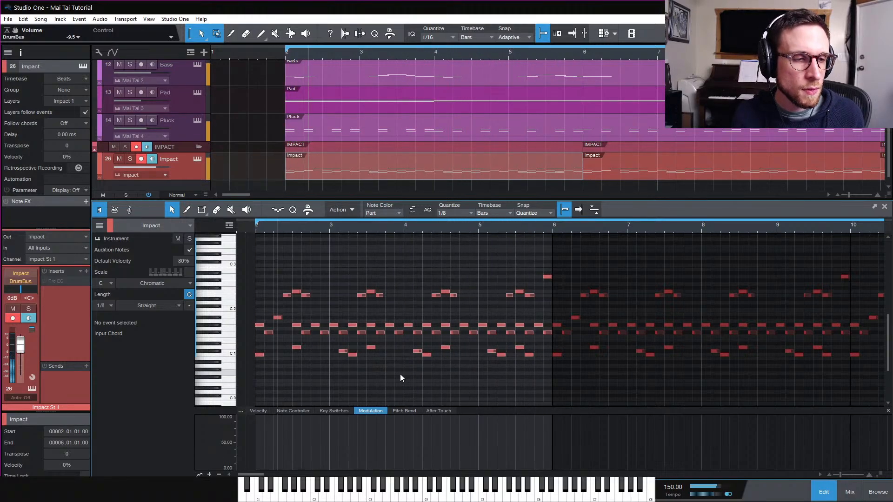
key(space)
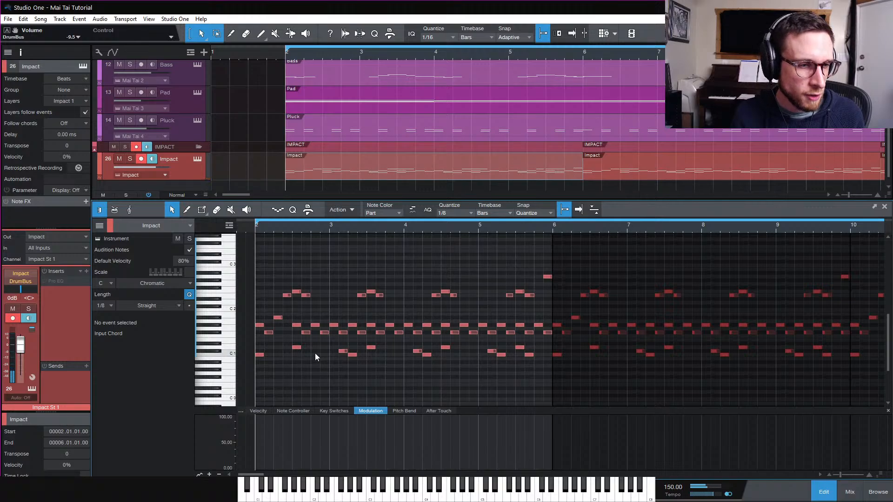
click(315, 355)
click(247, 395)
click(262, 412)
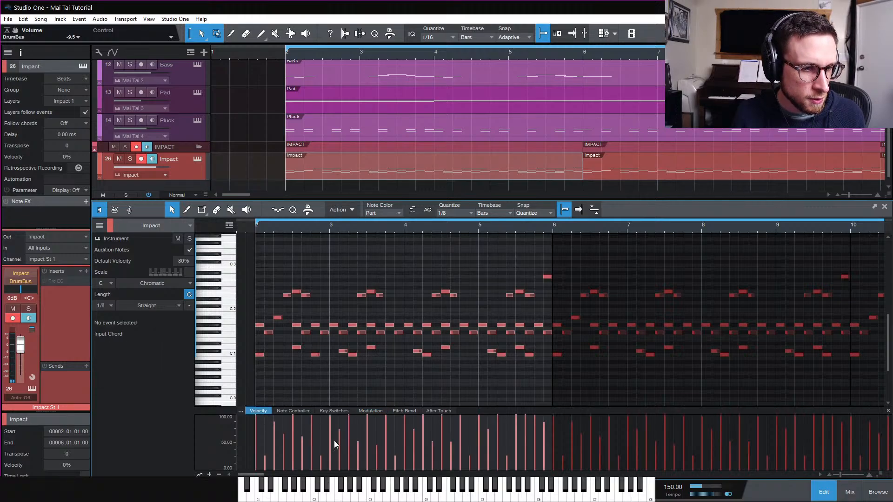
Try adding a Kick 1 note at 2.4.1, audition it, then delete it
click(315, 355)
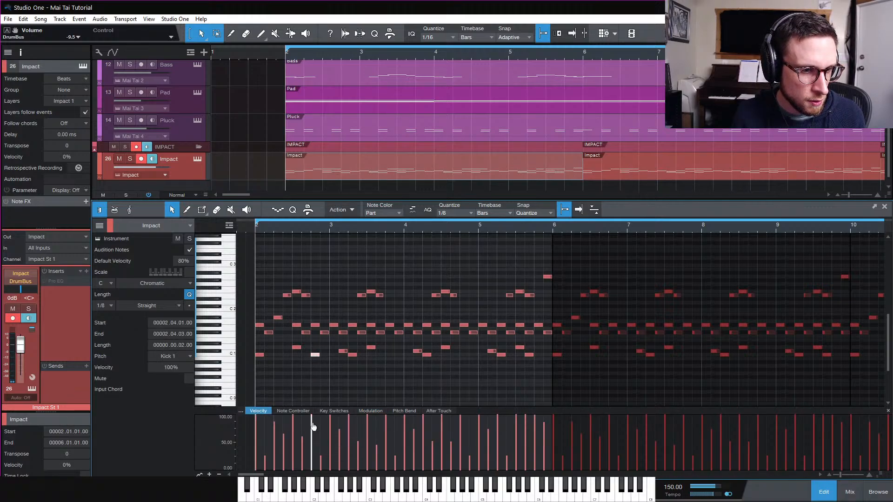
key(space)
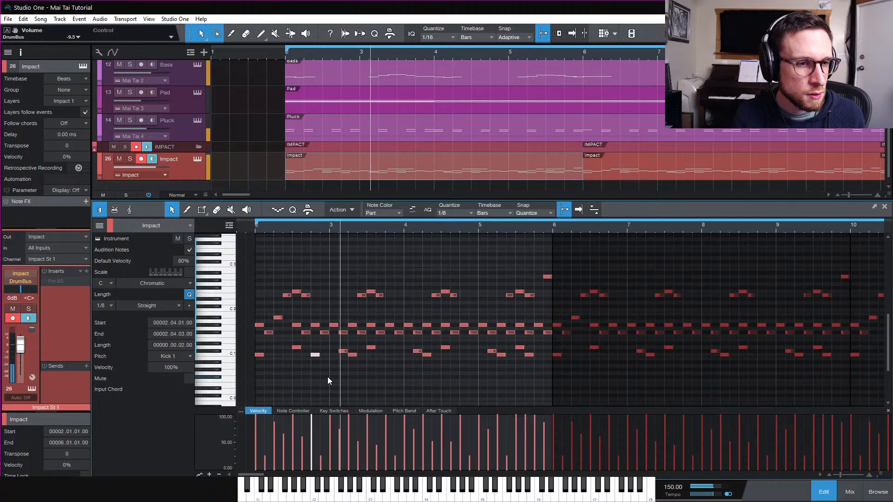
key(space)
double_click(317, 357)
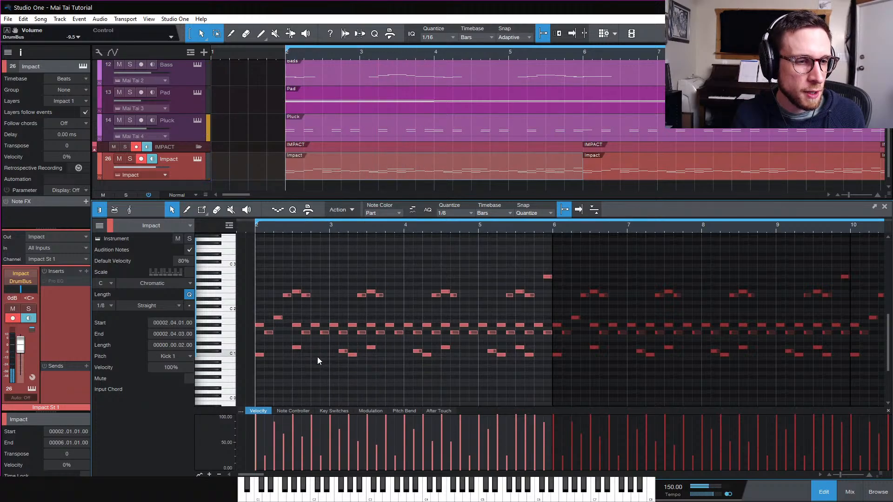
key(space)
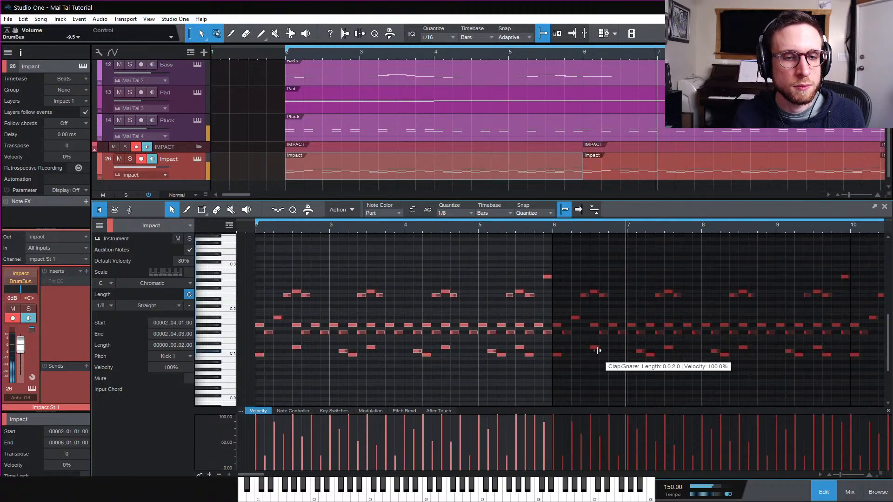
Switch the editor to the Bass part and play it back from a few positions to review it
scroll(628, 365, right, 3)
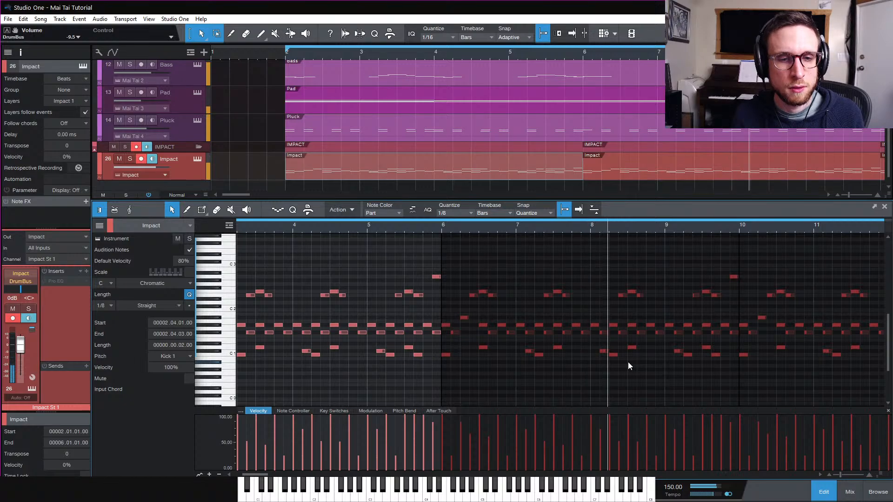
scroll(628, 366, right, 2)
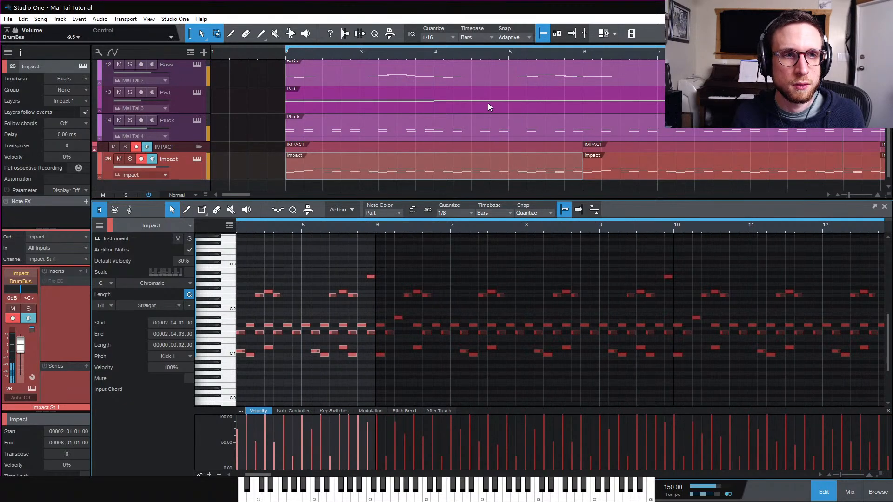
click(464, 81)
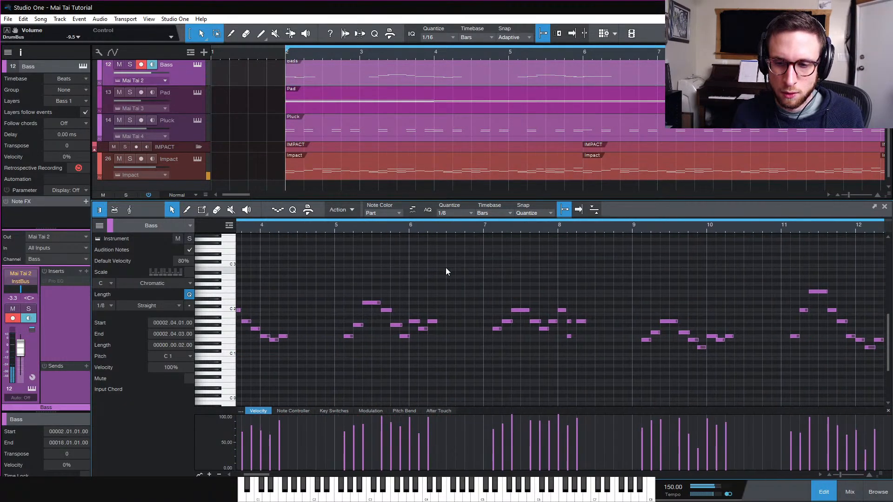
scroll(445, 267, left, 4)
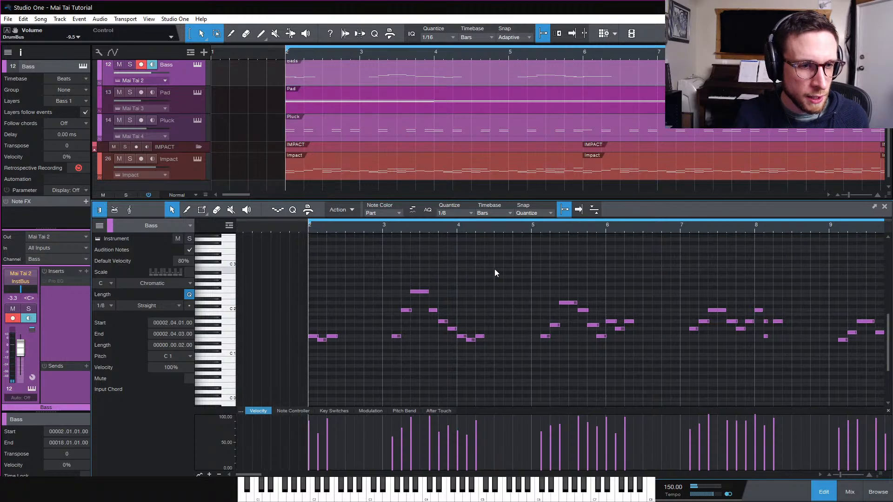
click(495, 270)
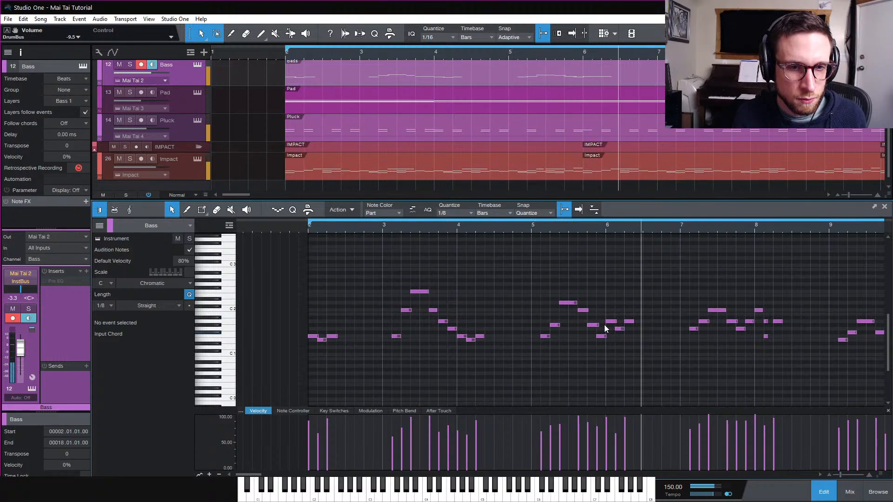
key(space)
click(535, 229)
key(space)
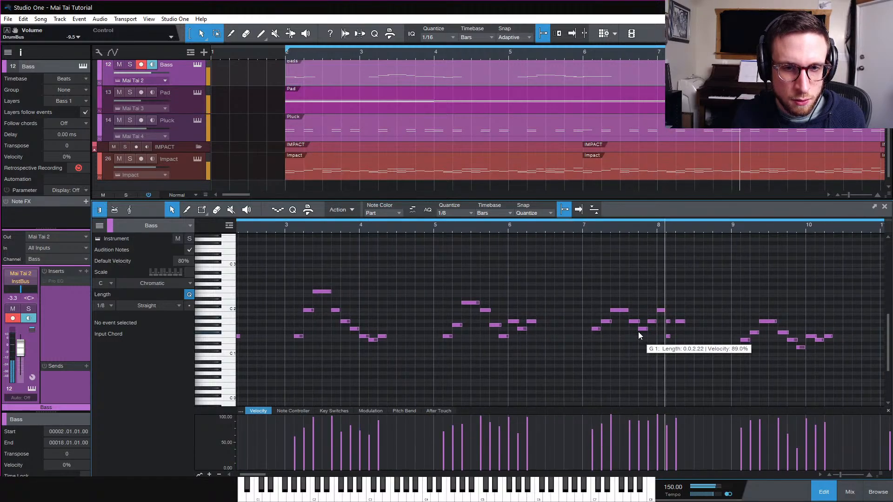
key(space)
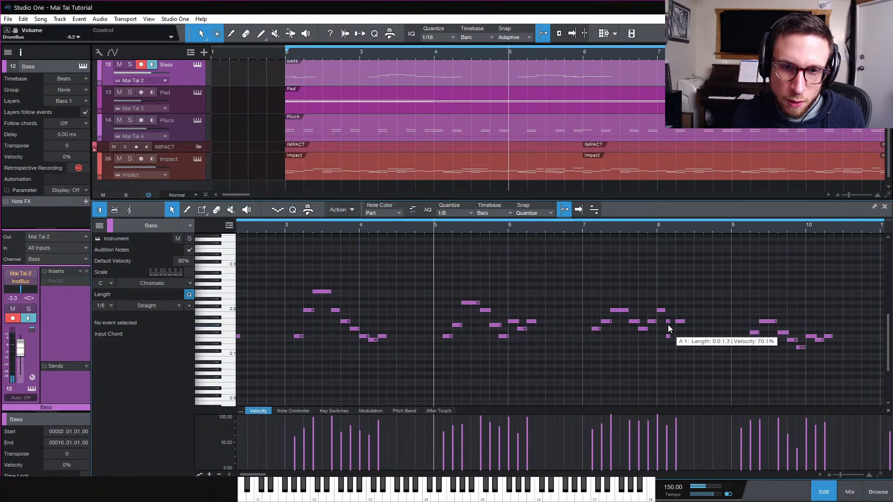
click(572, 228)
key(space)
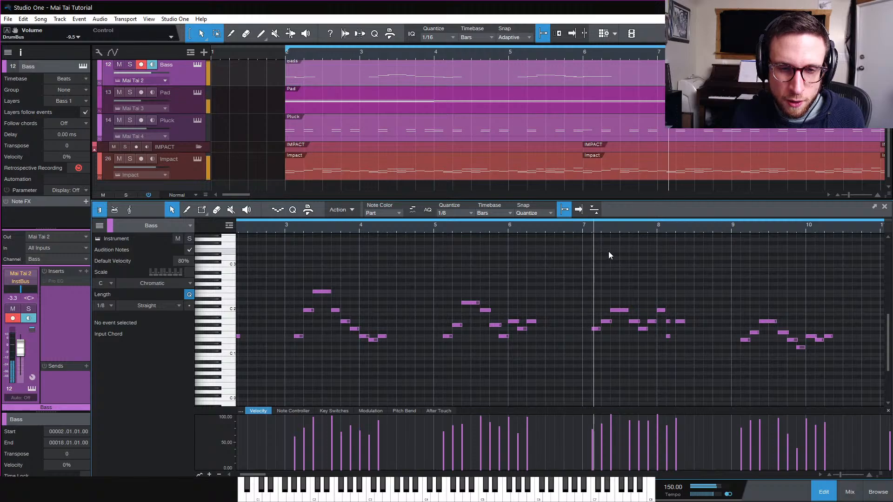
key(space)
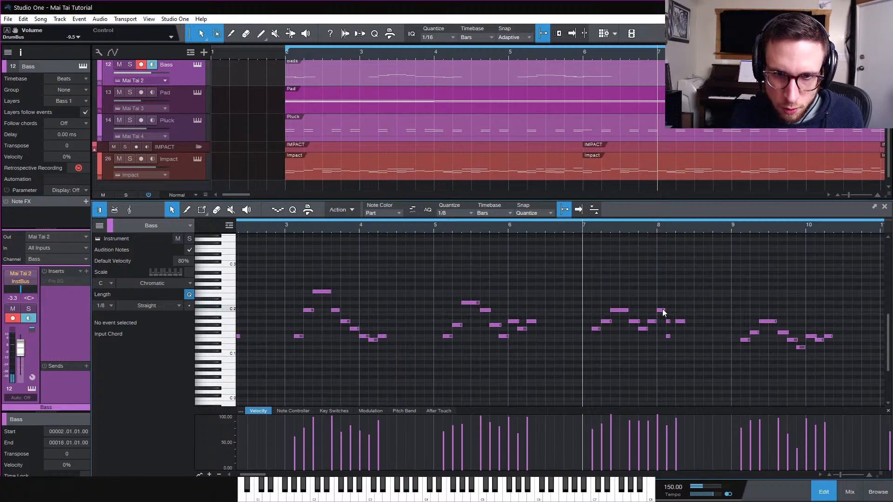
Lower the pitch of two bass notes around bars 7 and 8 and audition the change
mouse_move(662, 309)
mouse_down()
mouse_move(665, 333)
mouse_move(682, 336)
mouse_move(668, 322)
mouse_up()
click(682, 322)
key(space)
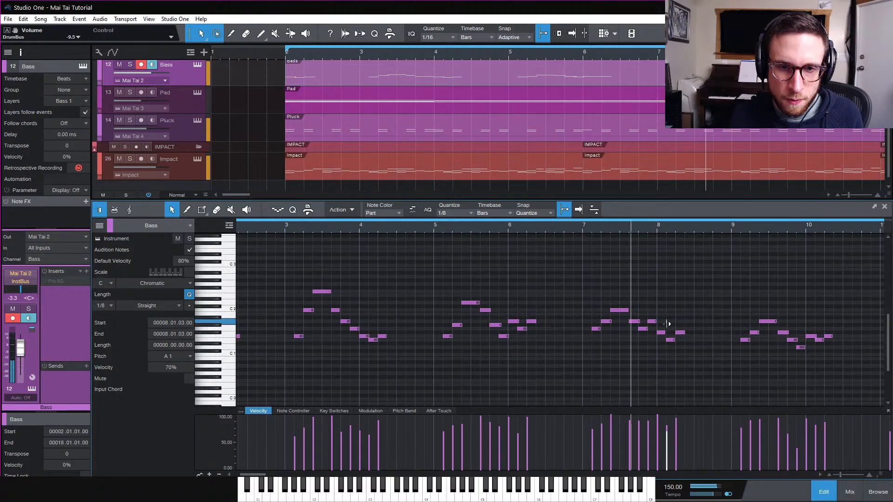
key(Right)
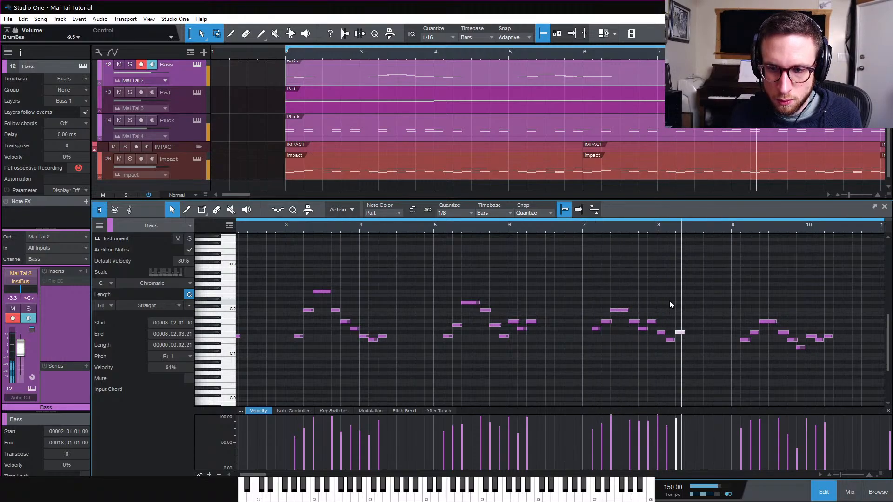
key(space)
drag(652, 321, 652, 340)
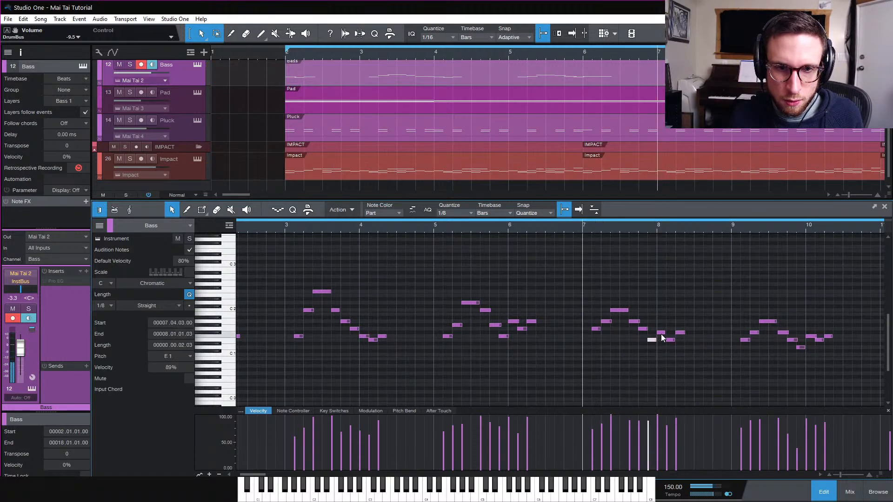
key(space)
click(676, 301)
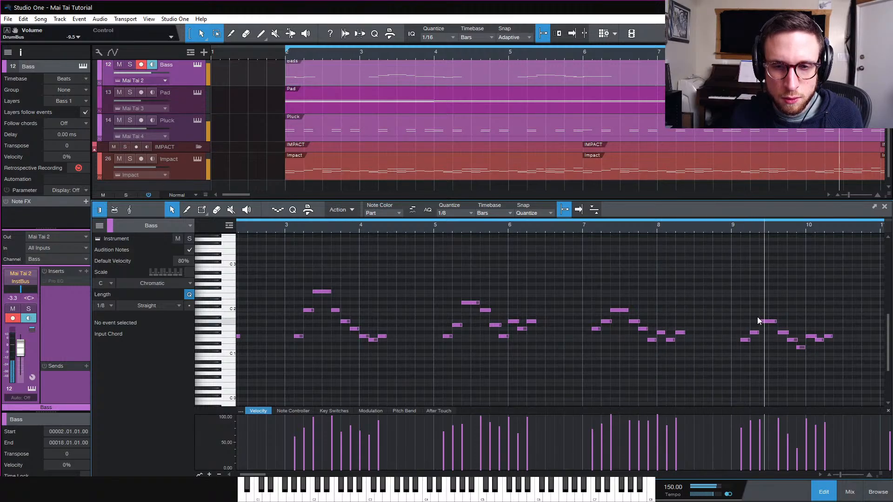
key(space)
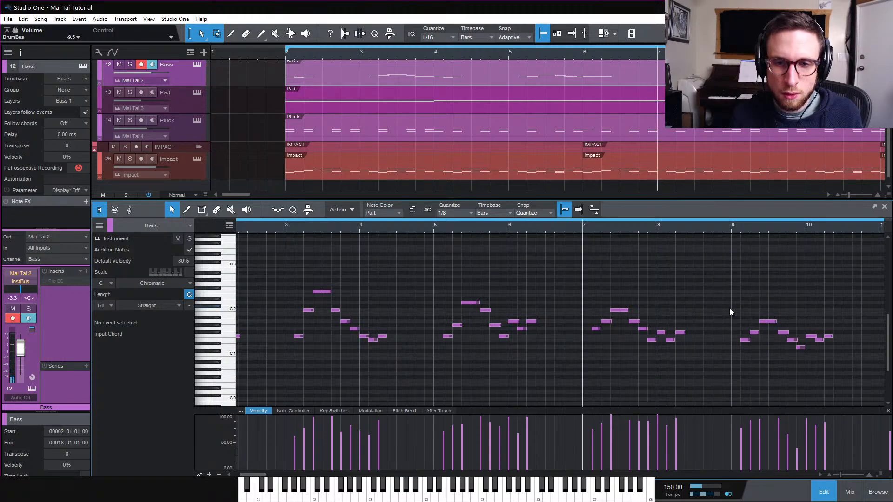
Delete the bass notes in bar 9 and play the phrase back
drag(730, 308, 801, 365)
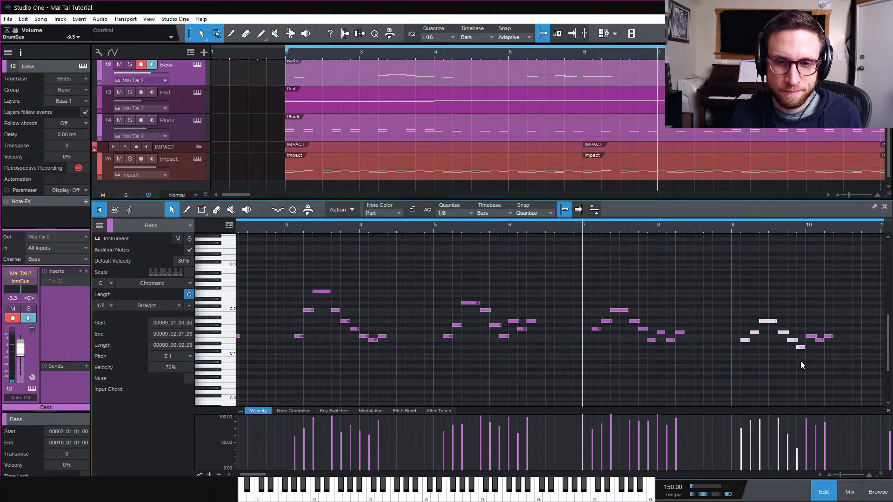
key(Delete)
key(space)
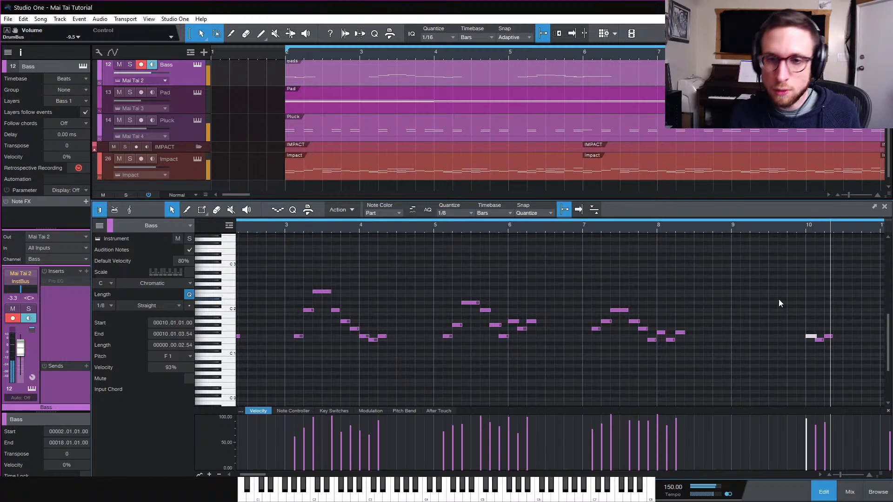
key(space)
key(space)
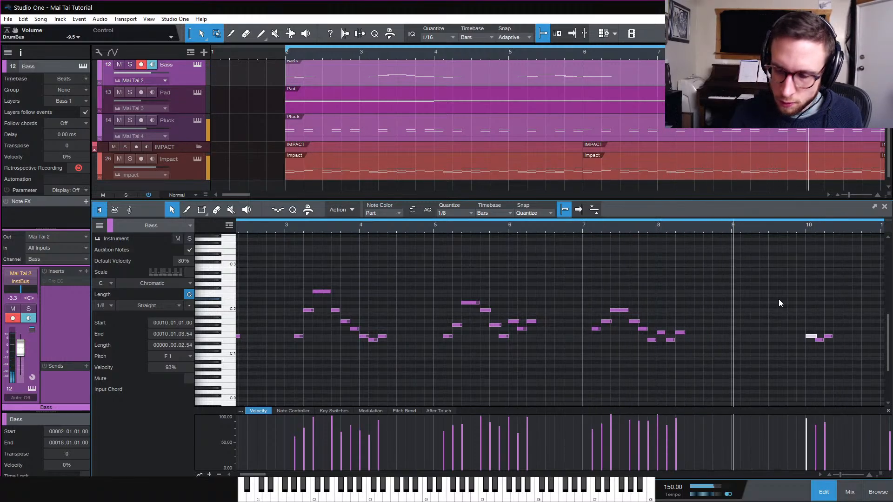
key(space)
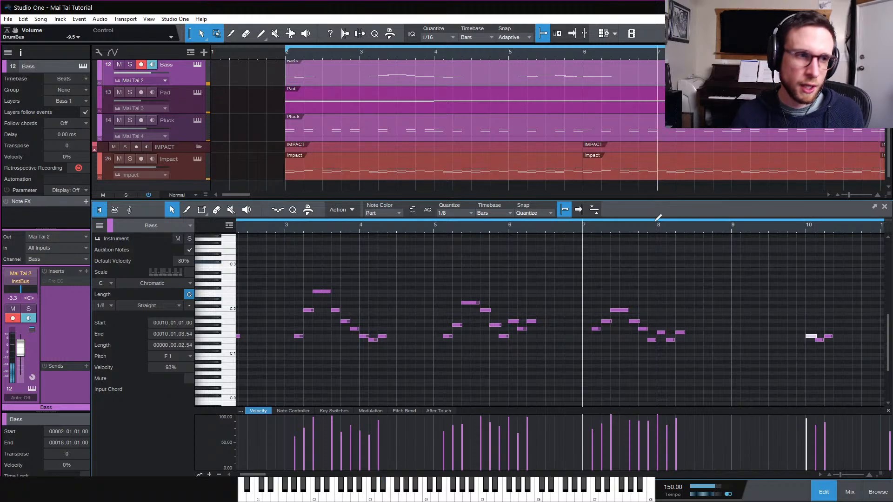
Open the Bass track's Mai Tai instrument and enable Glide
click(198, 65)
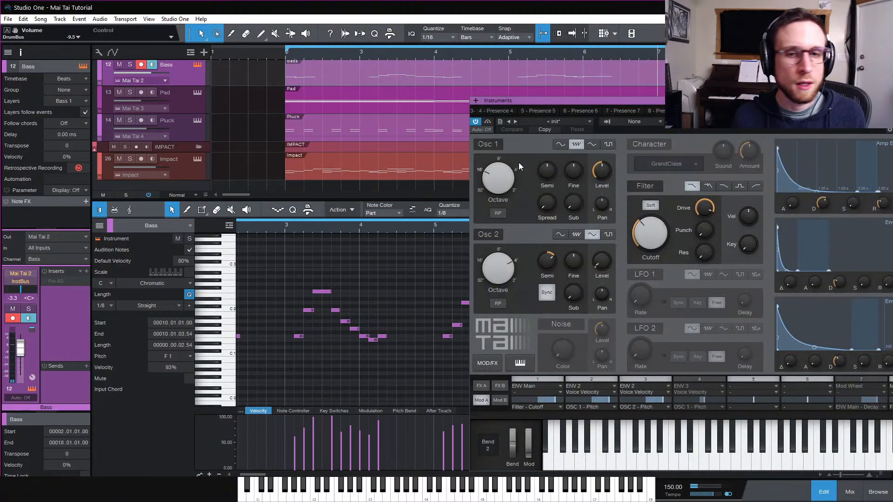
drag(821, 103, 570, 79)
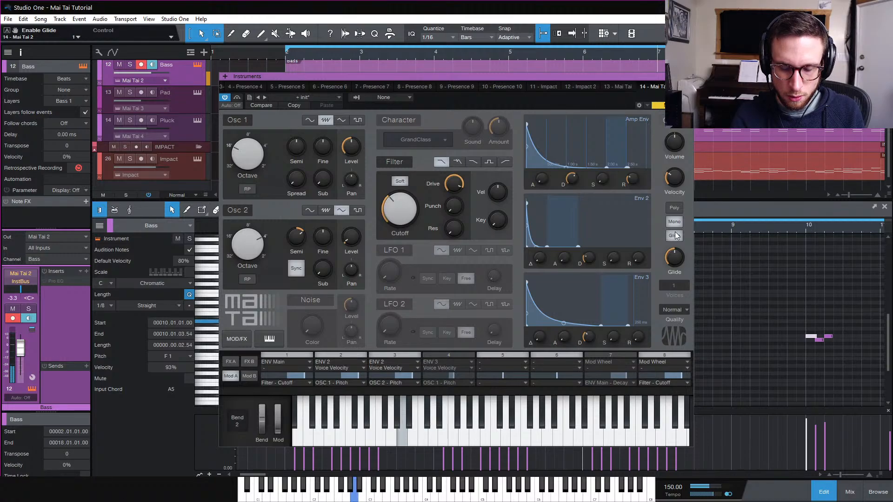
click(689, 77)
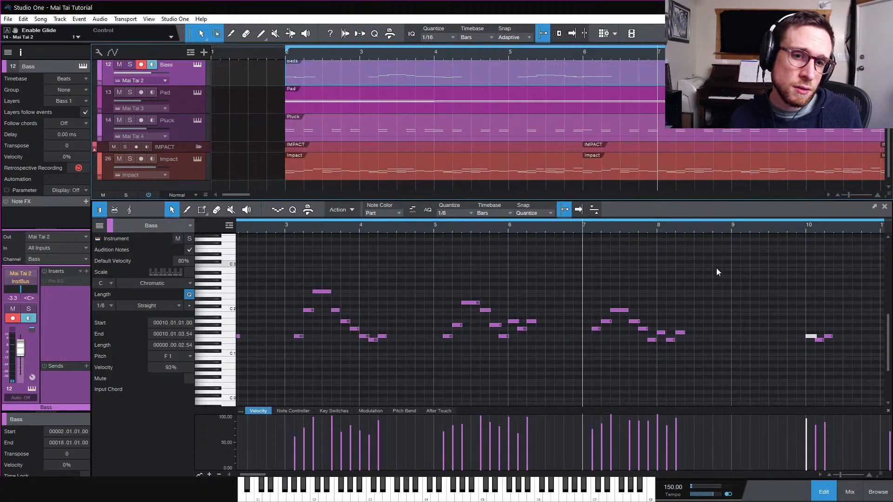
Select all bass notes, give them a uniform 80% velocity, and play the part back
key(space)
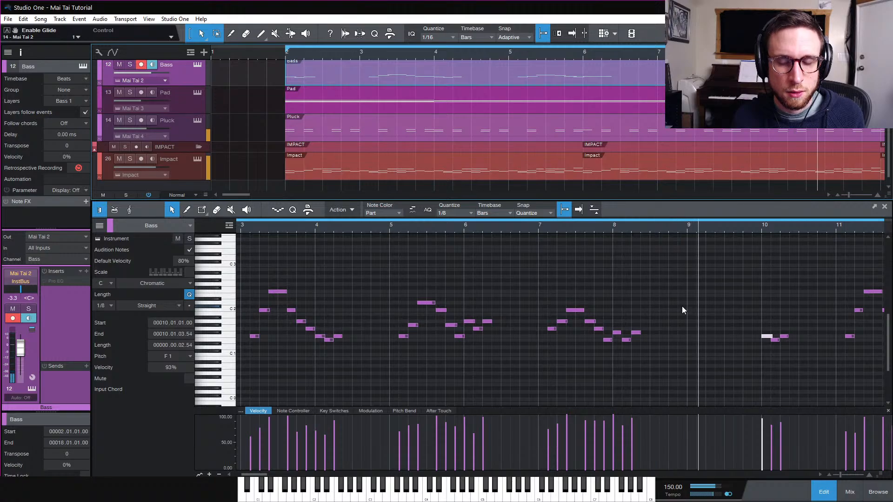
key(space)
key(ctrl+a)
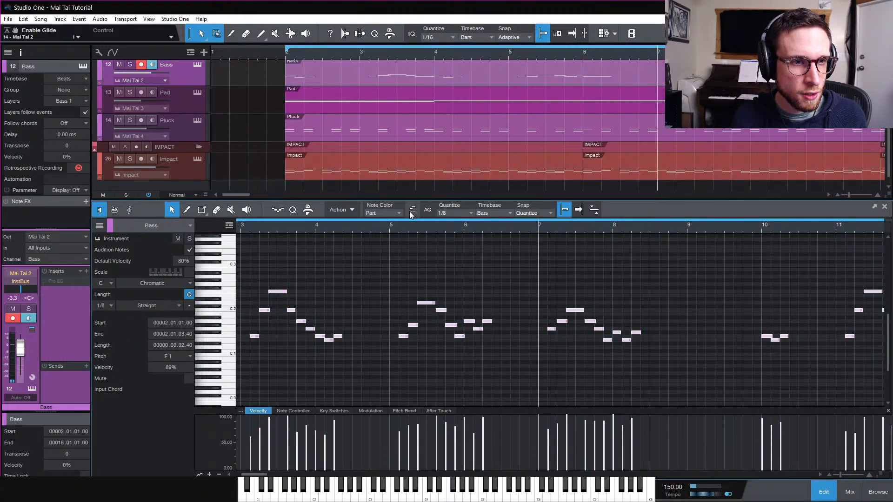
right_click(436, 310)
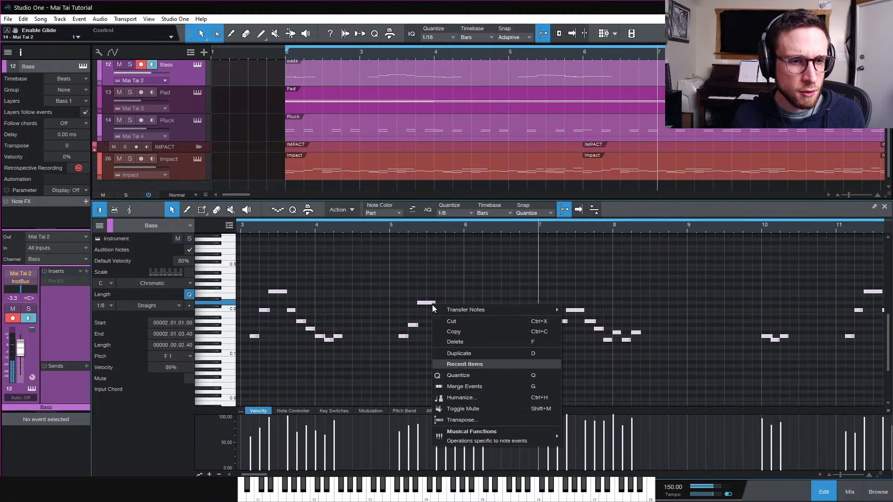
click(446, 271)
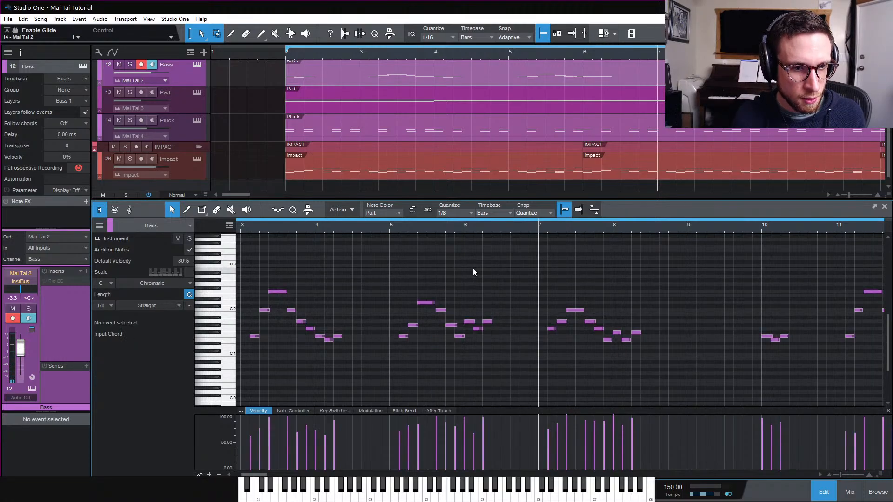
key(ctrl+a)
key(space)
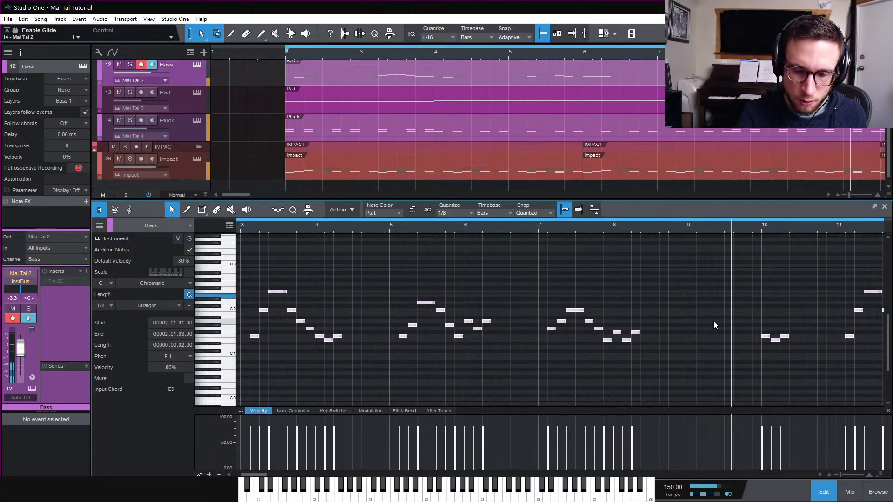
key(space)
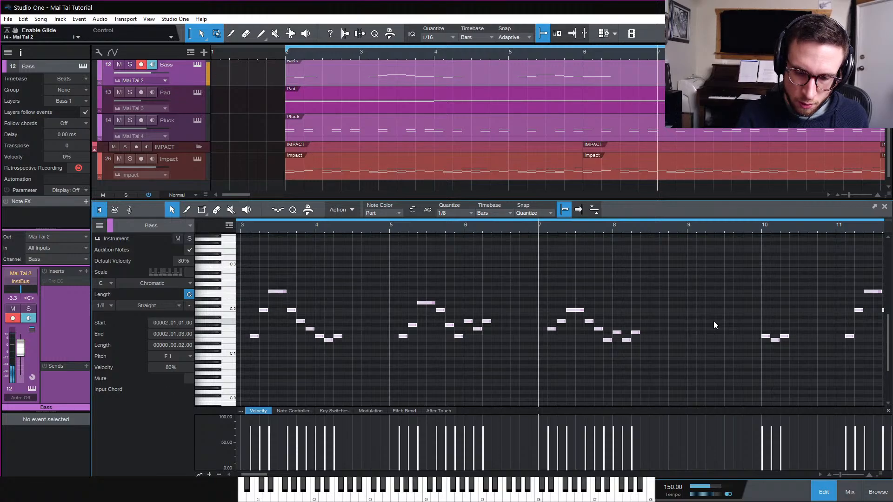
key(space)
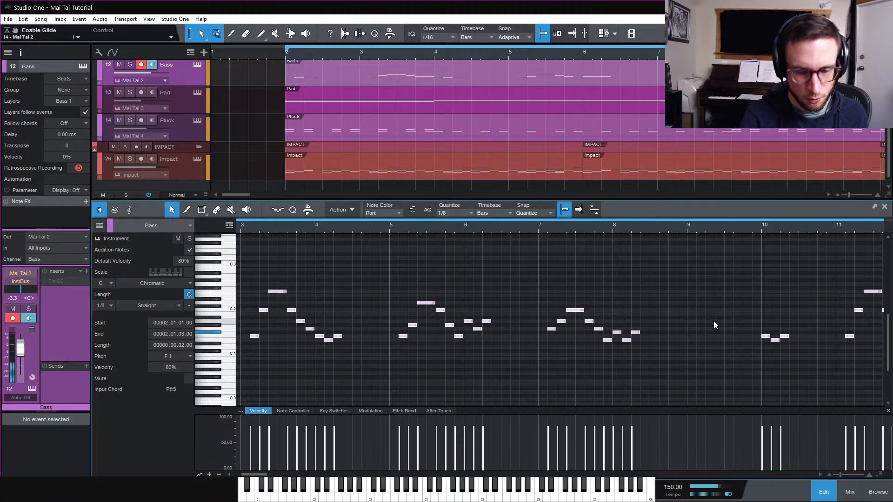
key(space)
Record a new bass run live into bar 9
click(644, 307)
key(KP_Multiply)
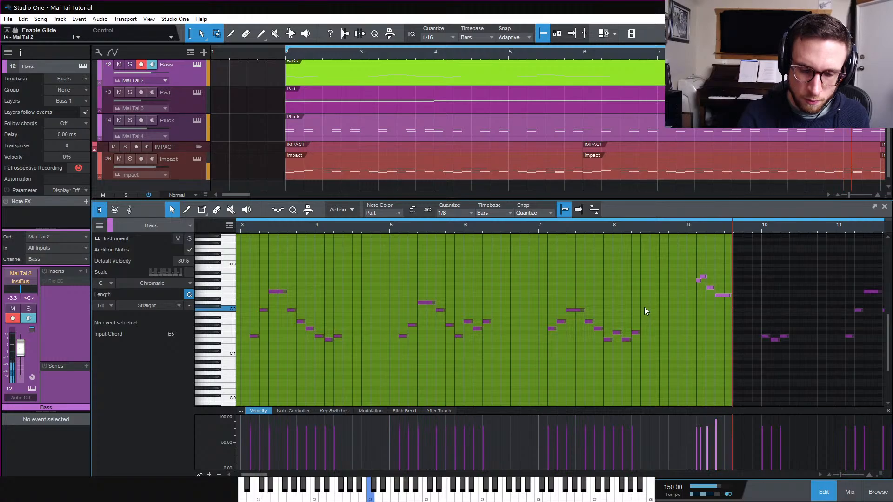
key(space)
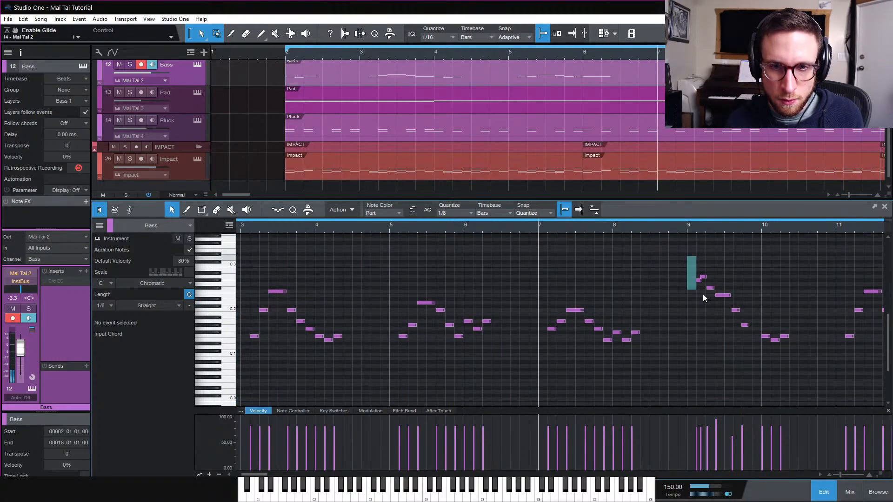
Quantize the newly recorded notes in bar 9
drag(702, 294, 754, 339)
key(q)
click(728, 282)
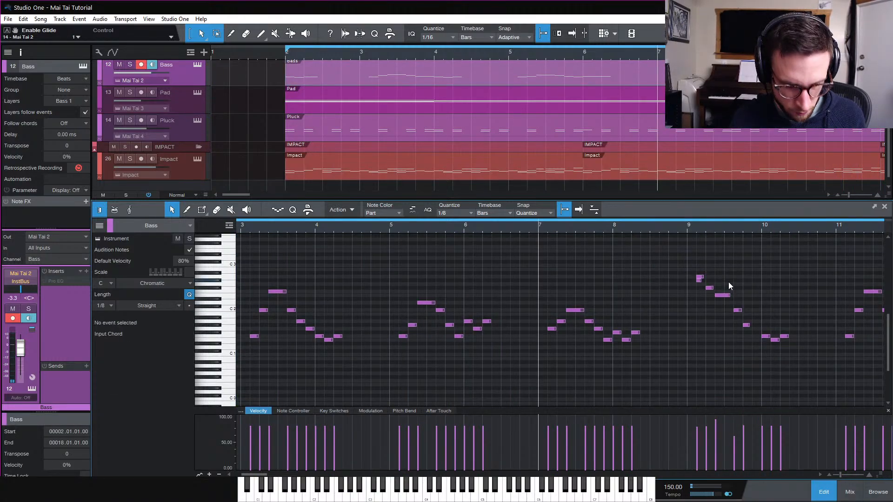
key(e)
Nudge the first recorded note and lengthen the F#2 note at 9.2.3 to one beat
scroll(791, 323, right, 4)
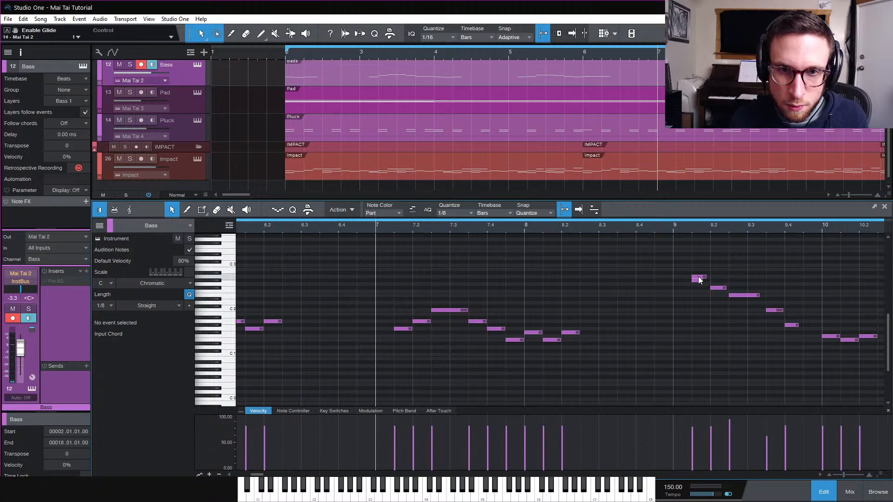
drag(700, 280, 706, 281)
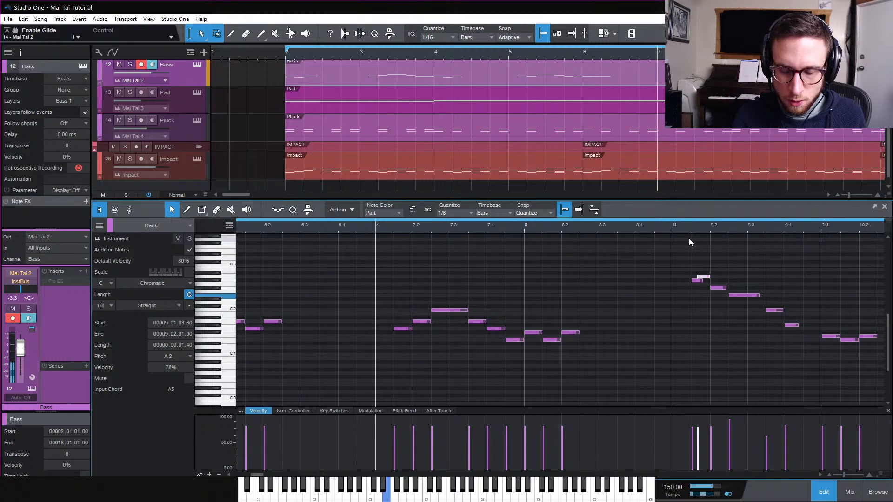
click(724, 288)
click(737, 296)
drag(724, 289, 765, 289)
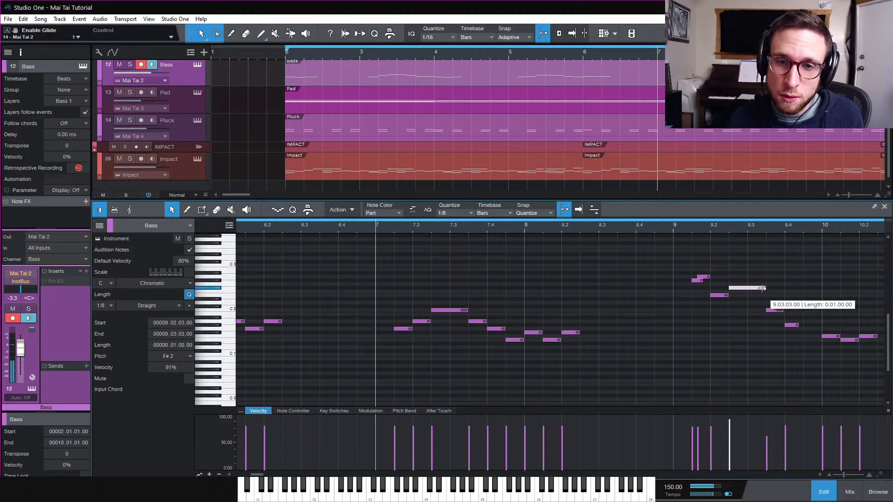
click(674, 227)
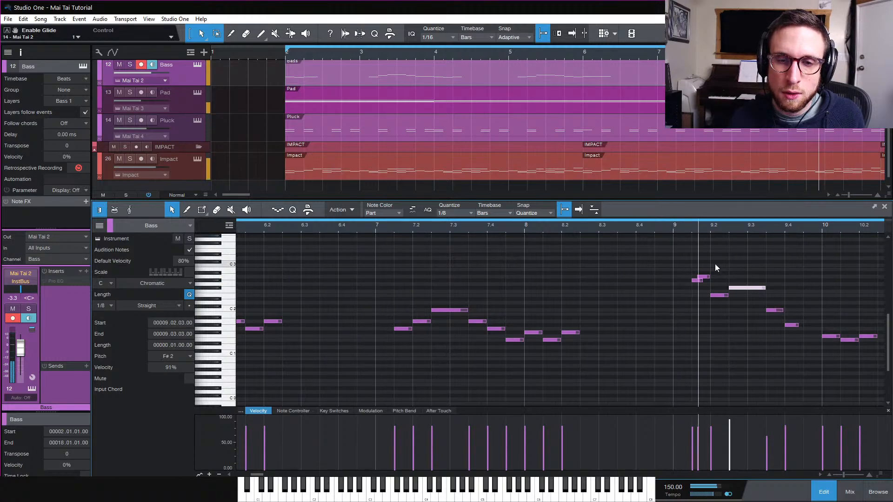
Play the part and rework the descending notes after the long F#2 in bar 9, adding a C2 note at 9.3.3
key(space)
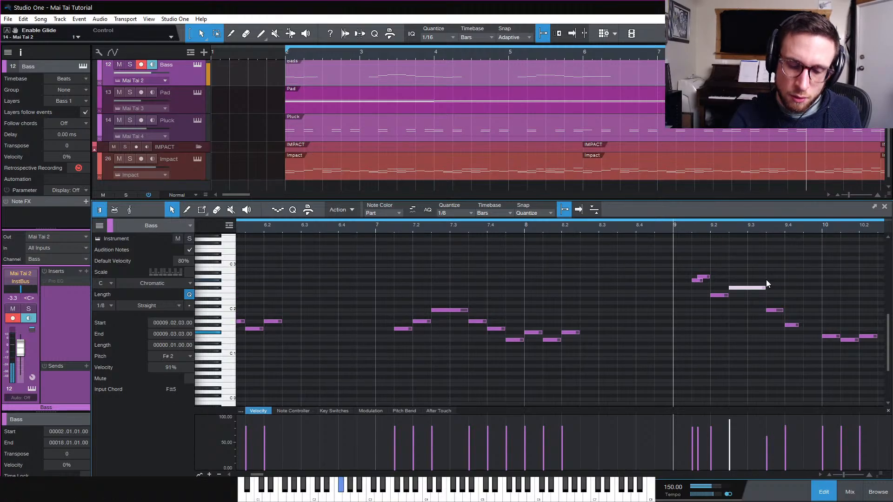
drag(794, 325, 816, 345)
double_click(810, 333)
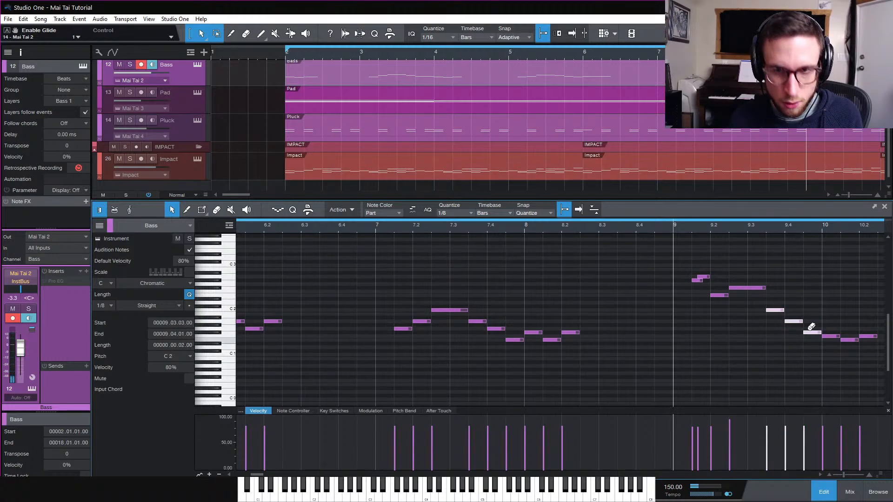
Nudge the long F#2 note and the F1 note at 10.2.1 slightly in time
click(763, 289)
drag(762, 288, 762, 287)
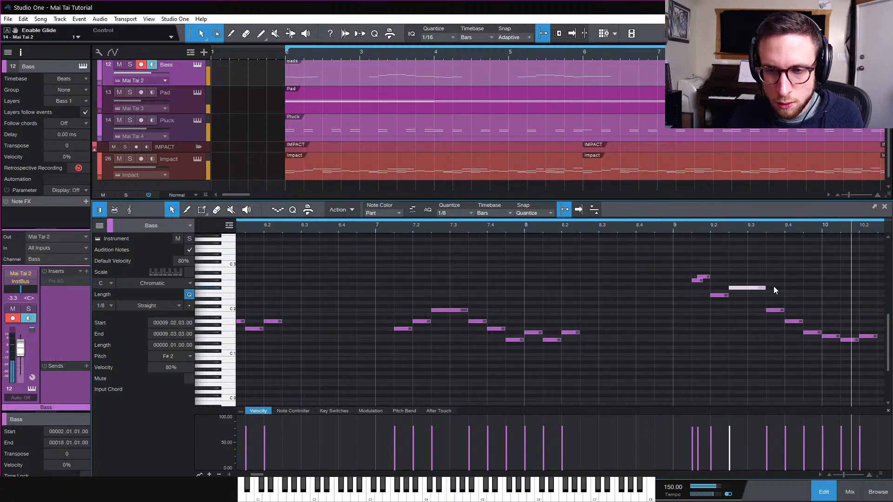
key(w)
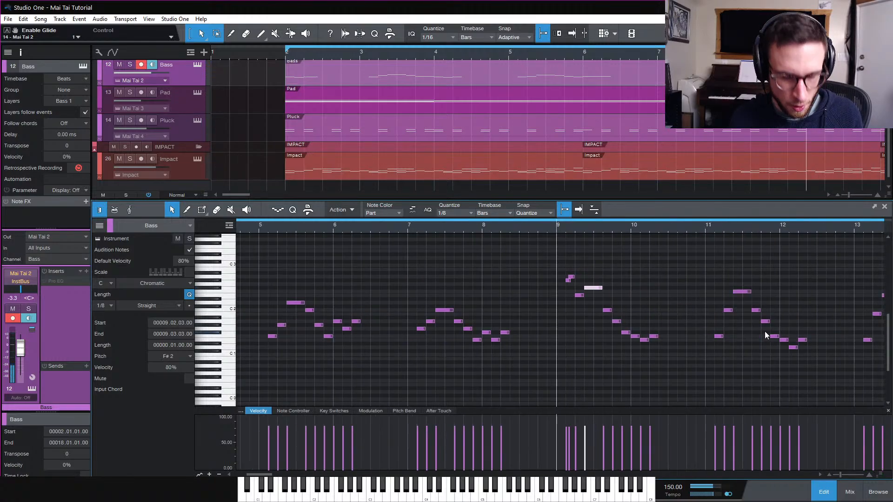
drag(659, 336, 661, 336)
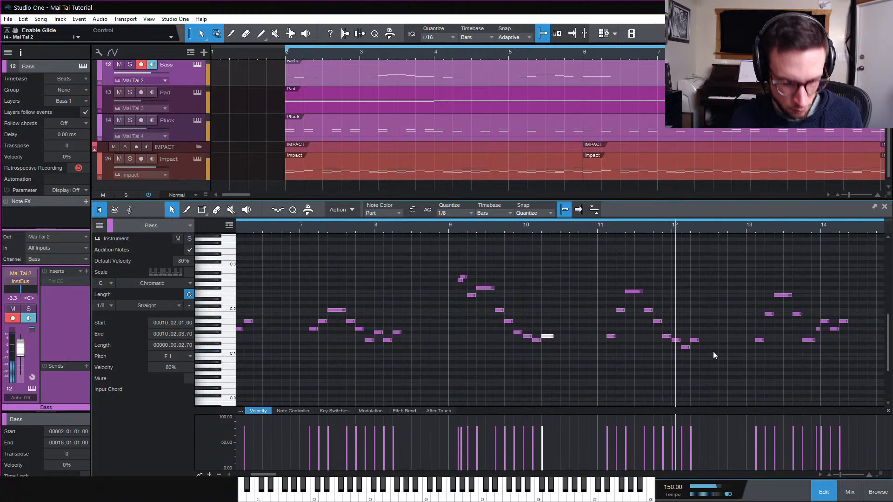
key(shift+f)
key(e)
scroll(755, 336, right, 3)
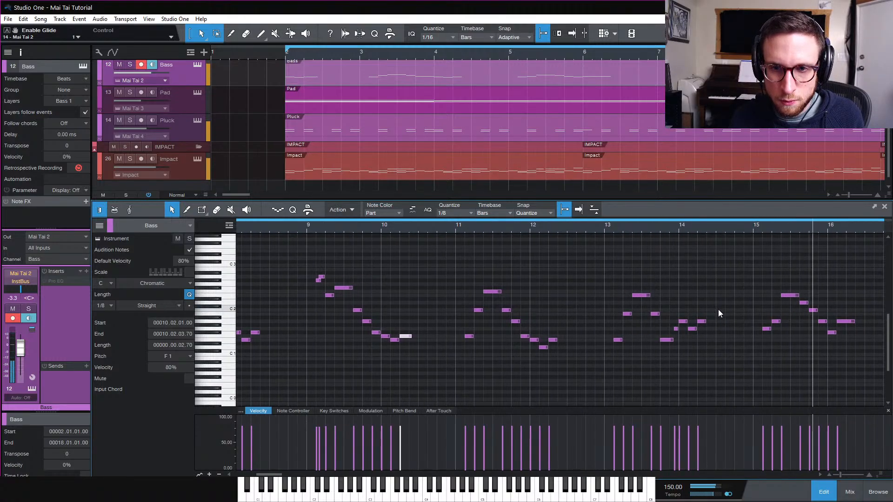
scroll(762, 329, right, 1)
scroll(760, 325, right, 5)
Play back the bass part from bar 15 to listen to the closing fill
click(691, 318)
key(space)
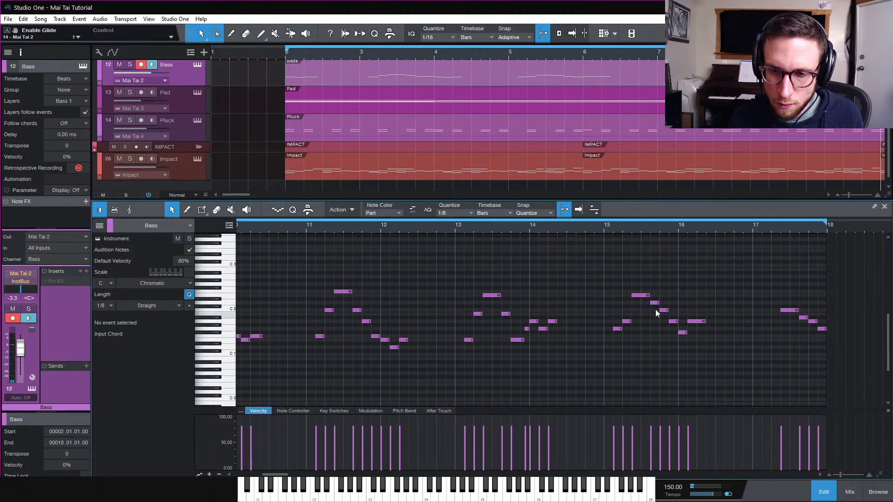
click(602, 225)
key(space)
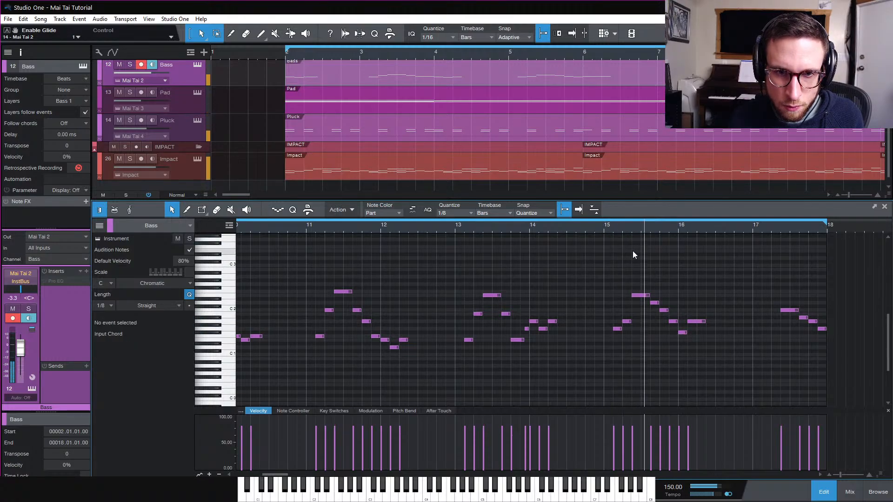
key(space)
key(space)
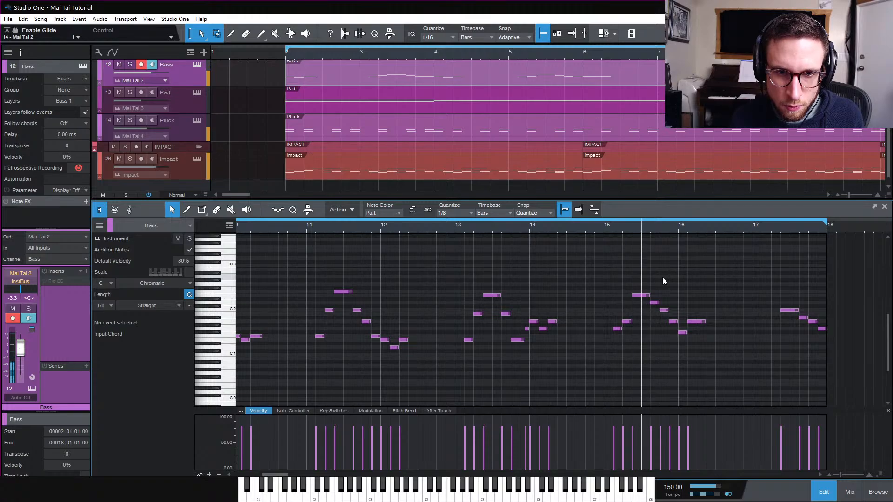
key(space)
Rework the bar 16 fill, moving a note to E1 at 16.1.3 and adding a G1 note just after it
click(682, 329)
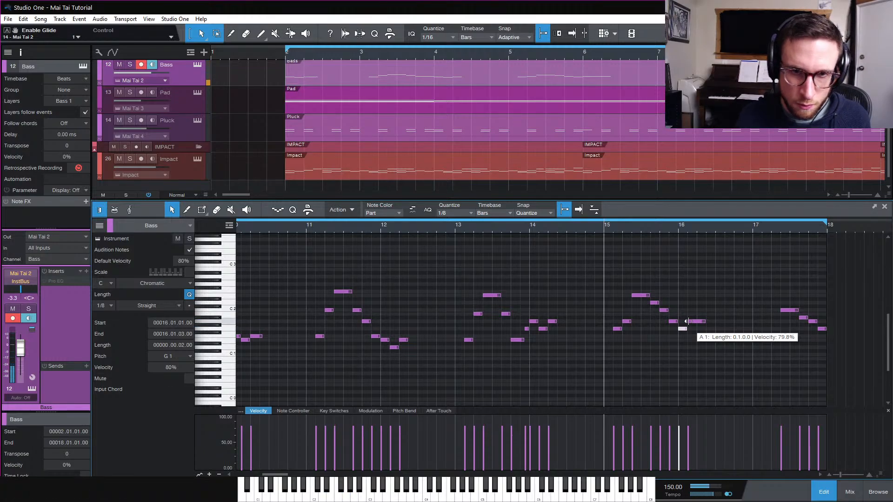
drag(695, 322, 702, 341)
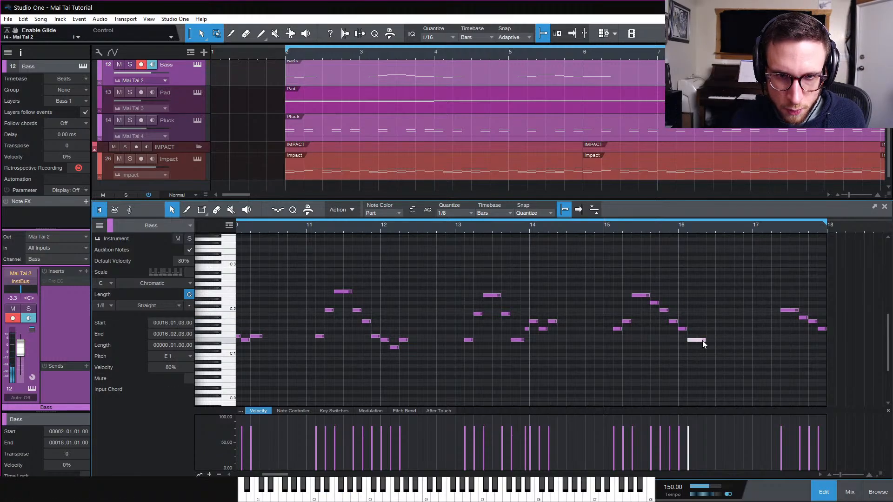
double_click(701, 330)
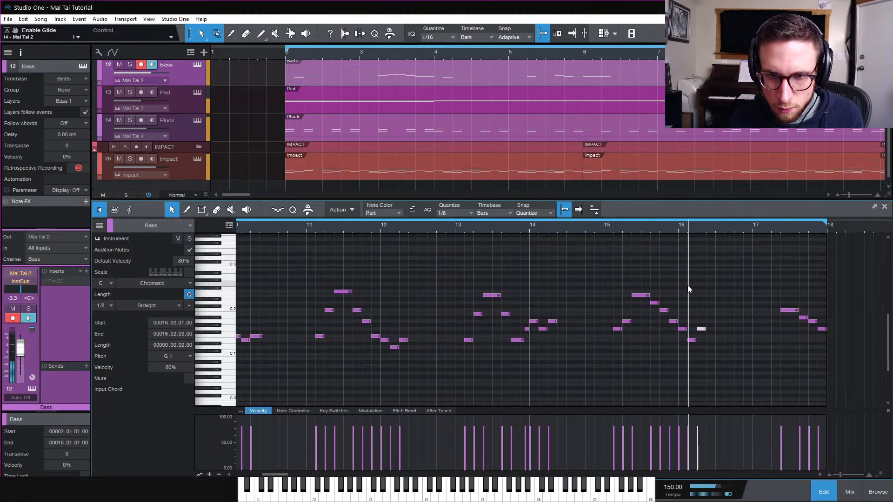
drag(702, 329, 710, 328)
click(717, 308)
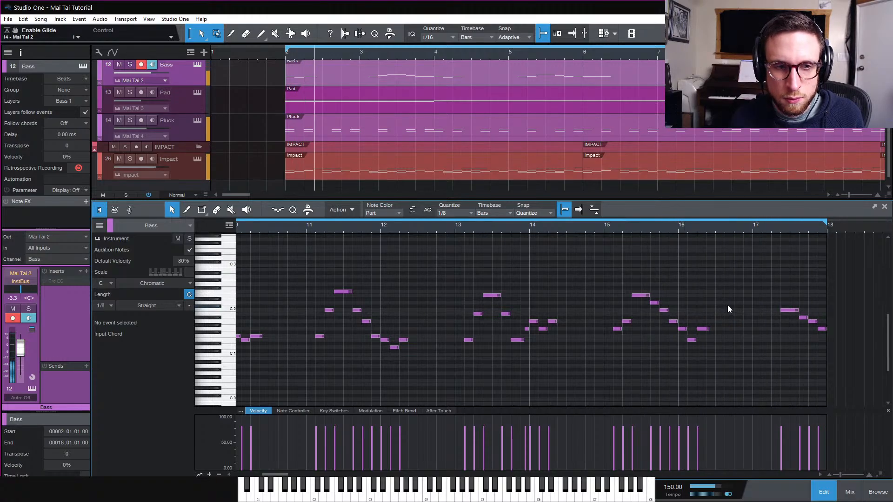
Lengthen several short bass notes across the part slightly so they run into the following notes
scroll(729, 309, left, 10)
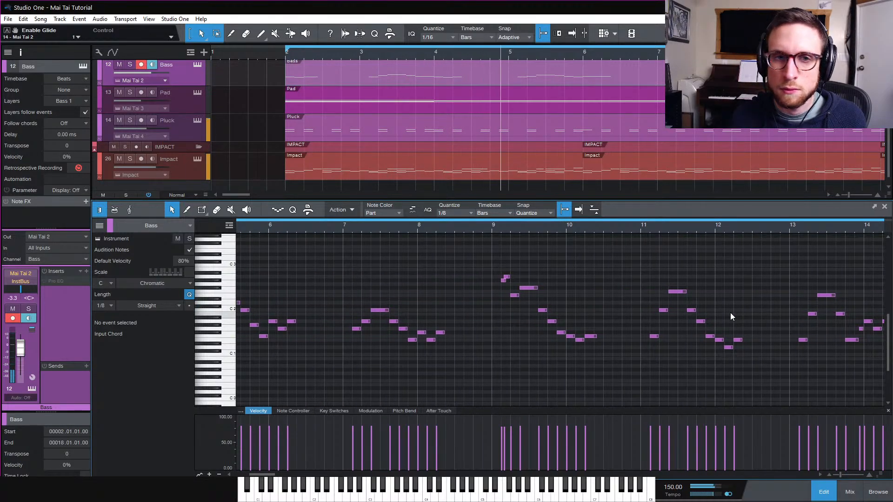
scroll(729, 313, left, 5)
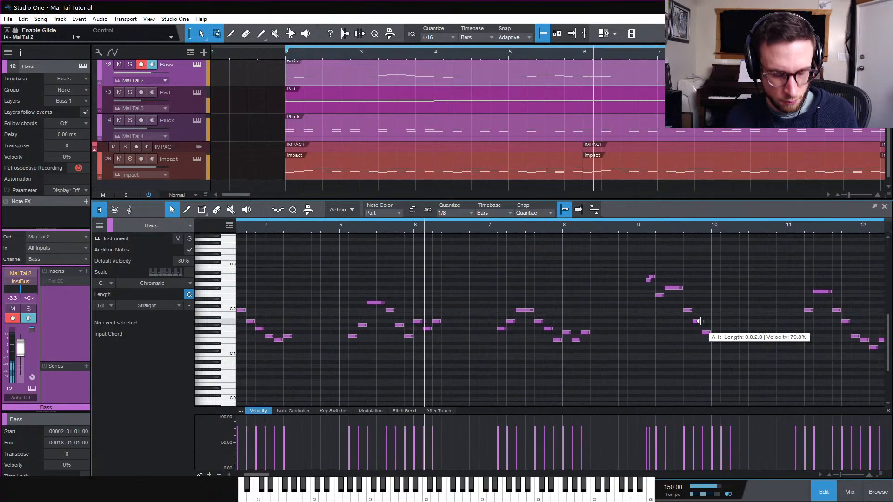
drag(434, 322, 448, 325)
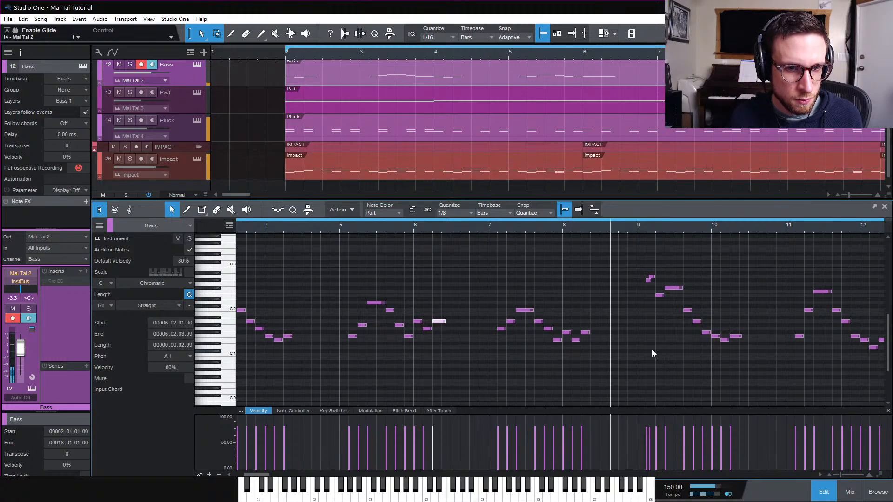
drag(582, 333, 587, 334)
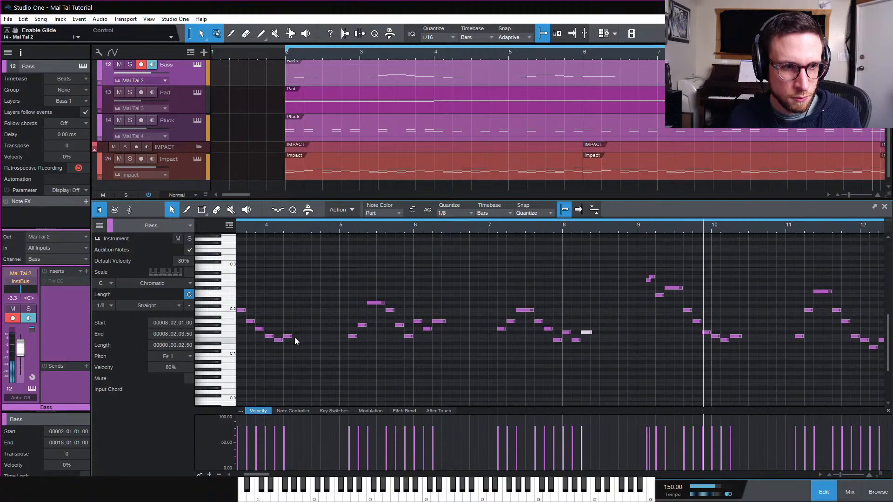
drag(293, 337, 296, 338)
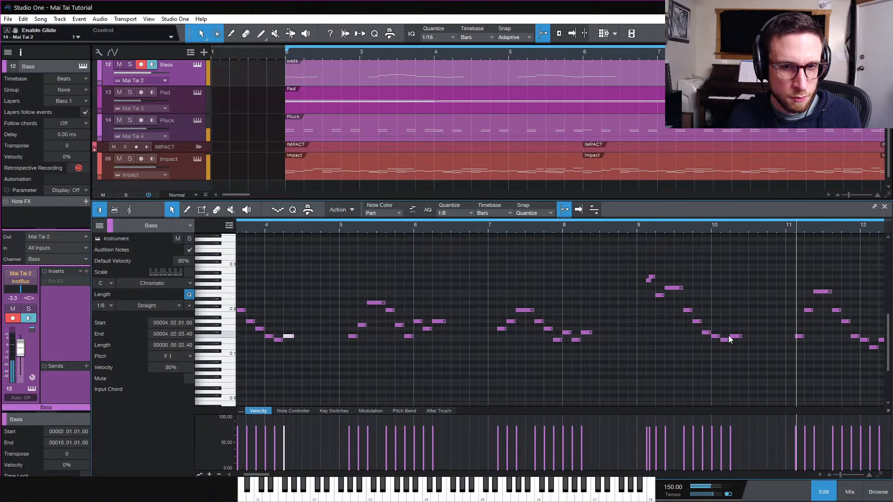
scroll(762, 343, right, 1)
scroll(763, 343, right, 1)
drag(736, 341, 738, 342)
scroll(753, 350, right, 2)
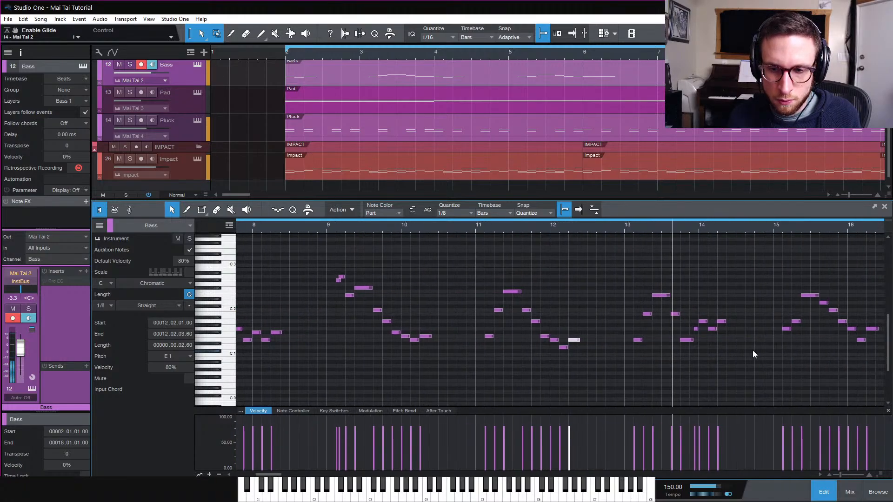
drag(726, 321, 731, 324)
scroll(767, 335, right, 2)
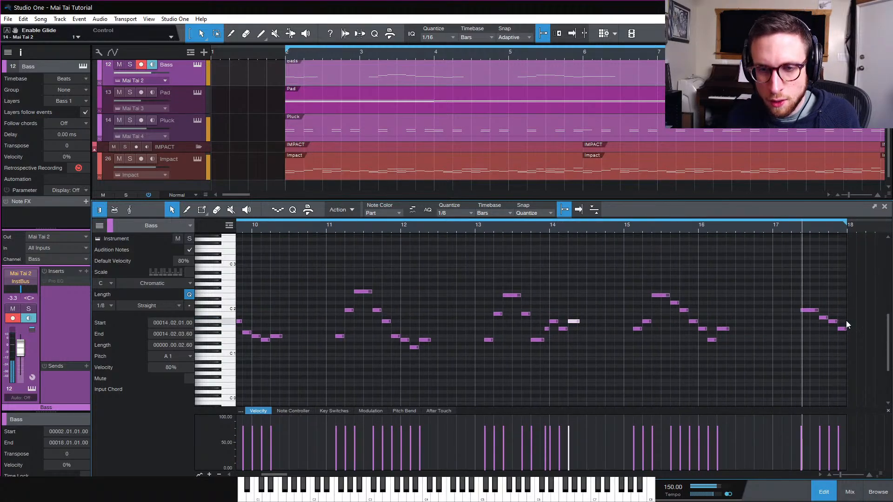
Close the editor, open the mixer, and lower the kick channel's volume to about -1.1 dB
key(F2)
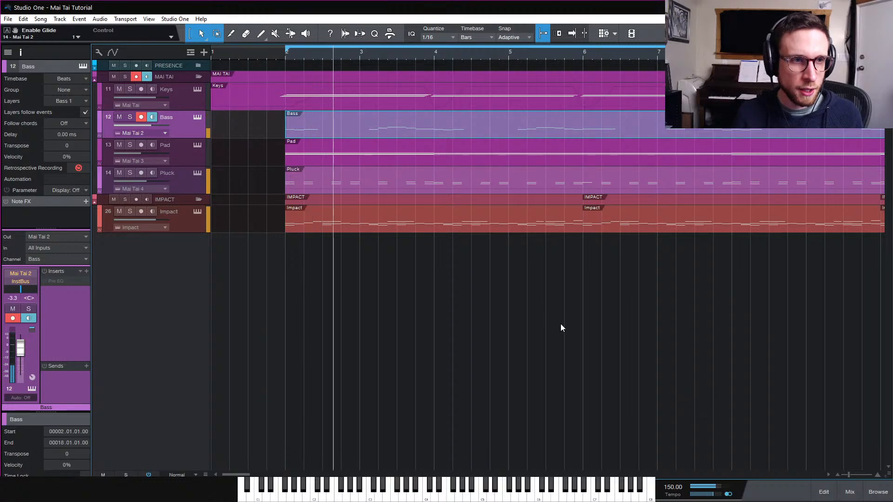
click(598, 295)
key(w)
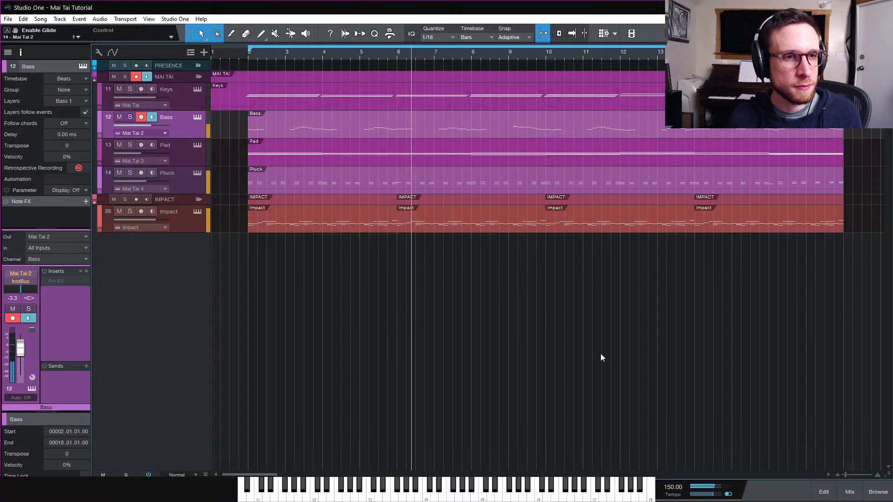
click(850, 493)
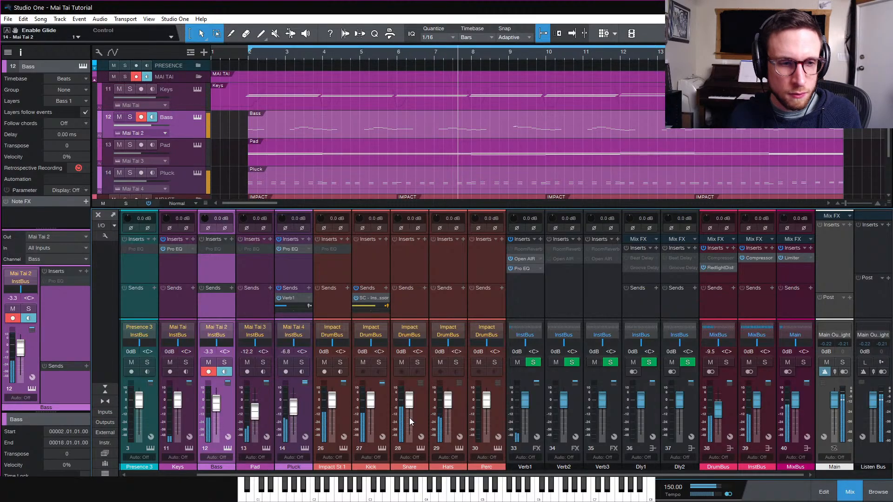
drag(408, 406, 376, 403)
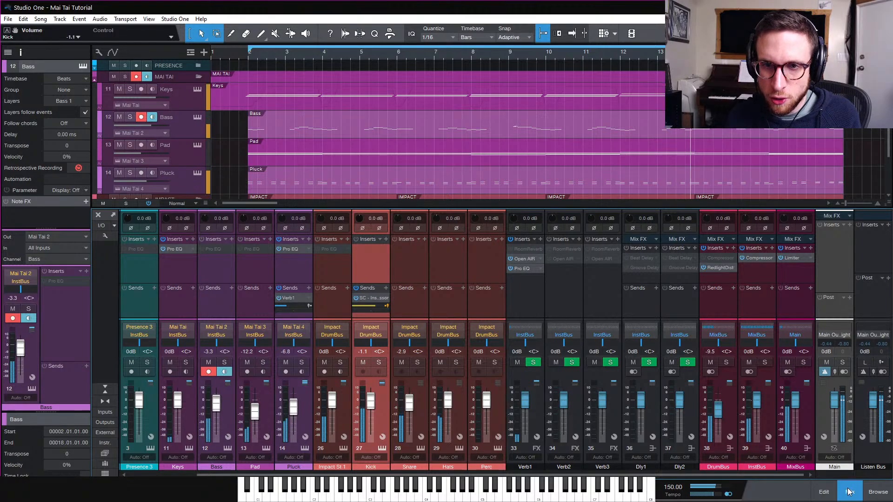
Open the mix bus Limiter to check its settings, then close it
click(791, 248)
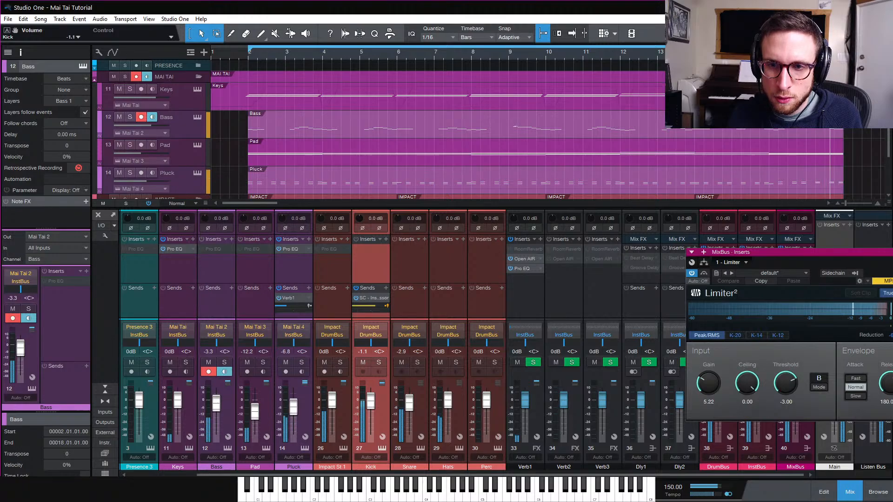
click(891, 336)
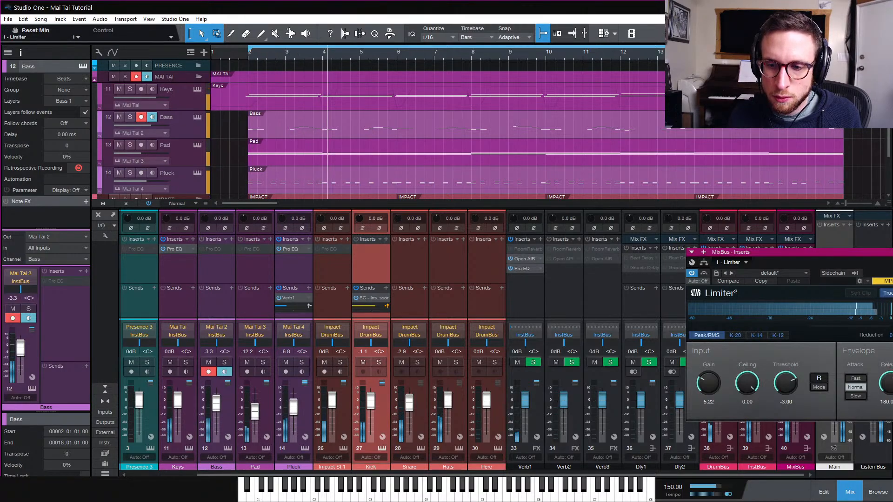
key(Escape)
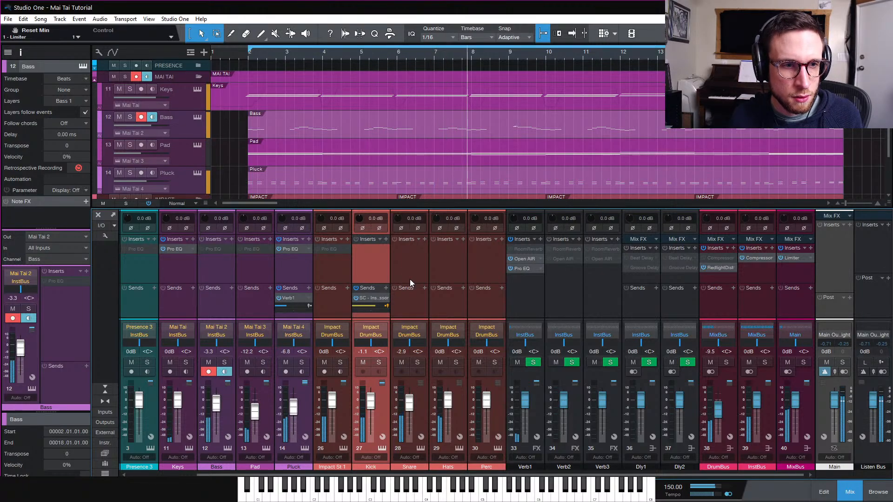
Add a send from the snare channel to the Verb2 reverb bus
click(424, 288)
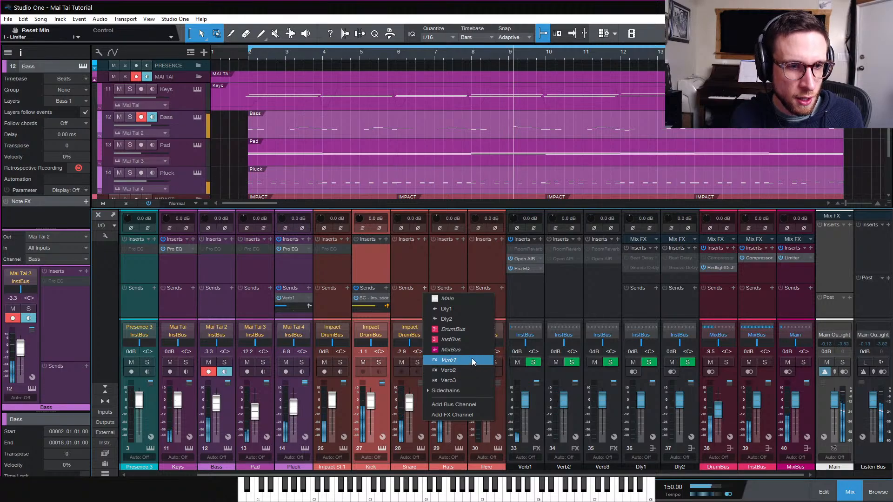
click(471, 359)
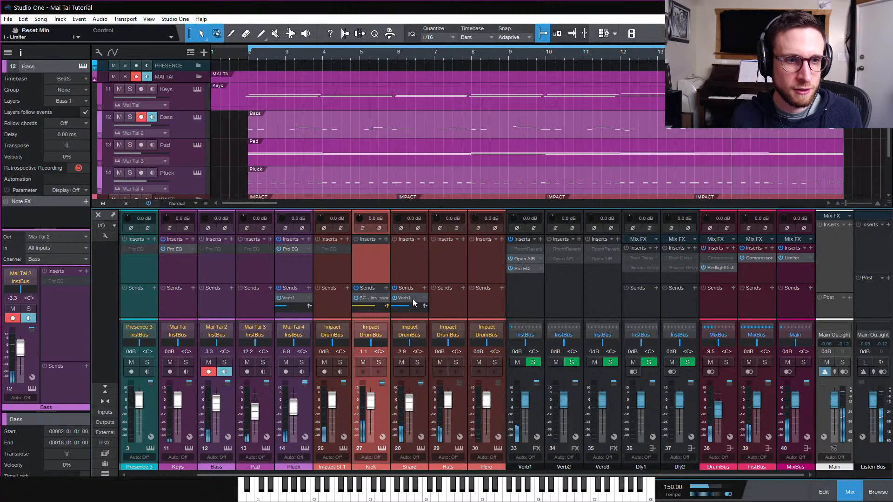
click(424, 299)
click(464, 380)
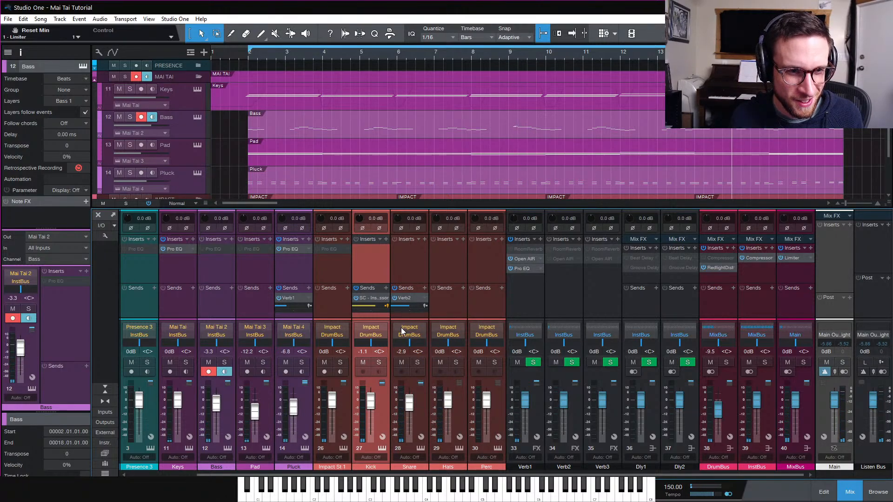
Open the Verb2 bus's Room Reverb and set its room type to Room while playing
right_click(563, 250)
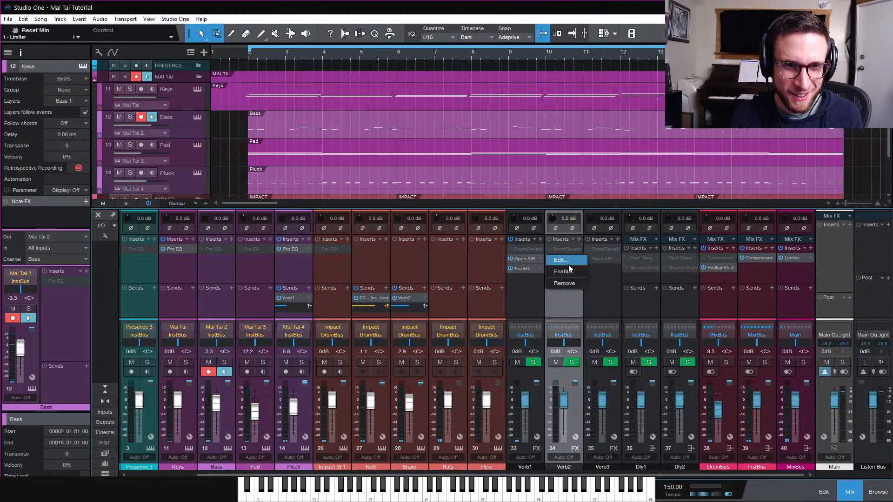
click(561, 250)
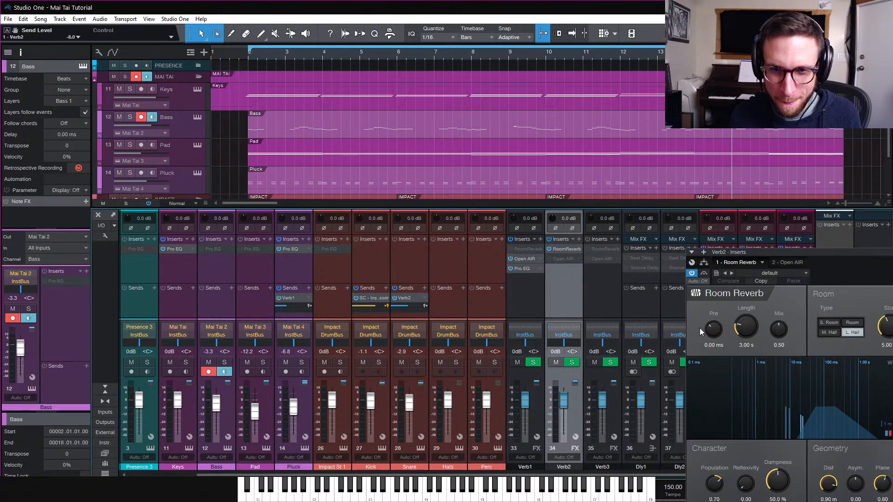
key(space)
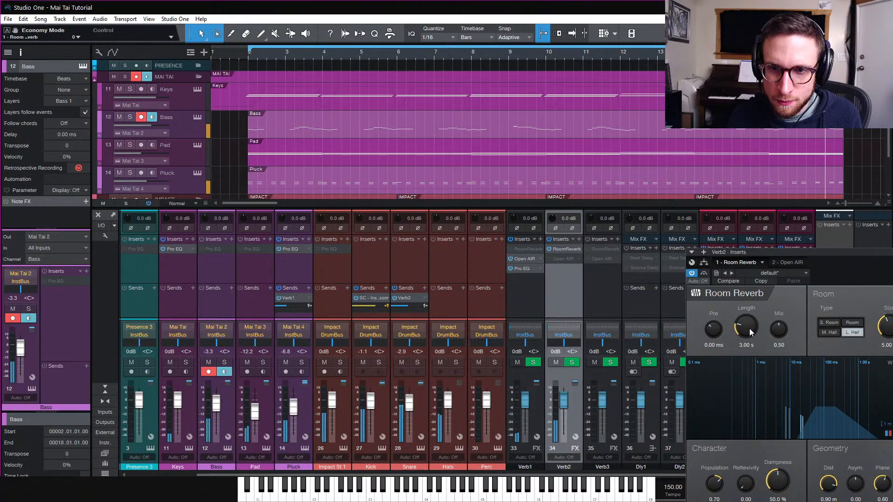
click(829, 332)
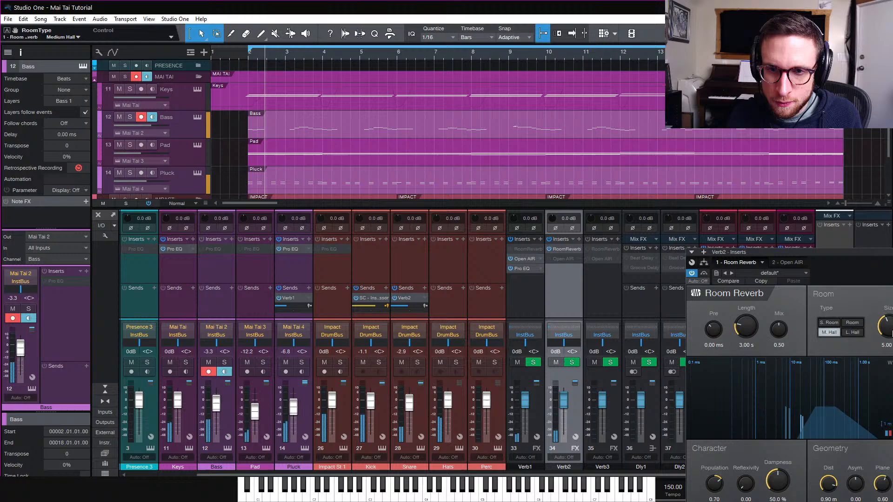
click(852, 323)
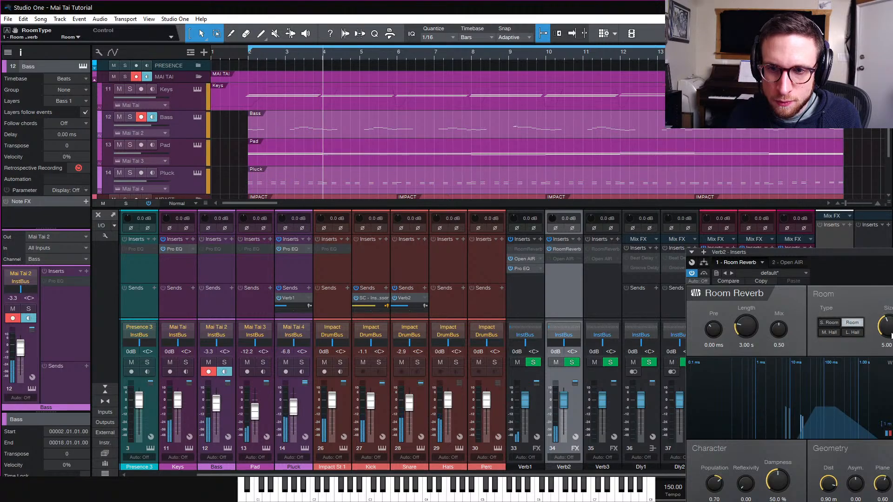
Set the Verb2 Room Reverb's pre-delay to about 29.3 ms, length to 900 ms, reflexivity to 1.00 and dampness to 47.5%
scroll(888, 335, down, 3)
scroll(746, 330, down, 5)
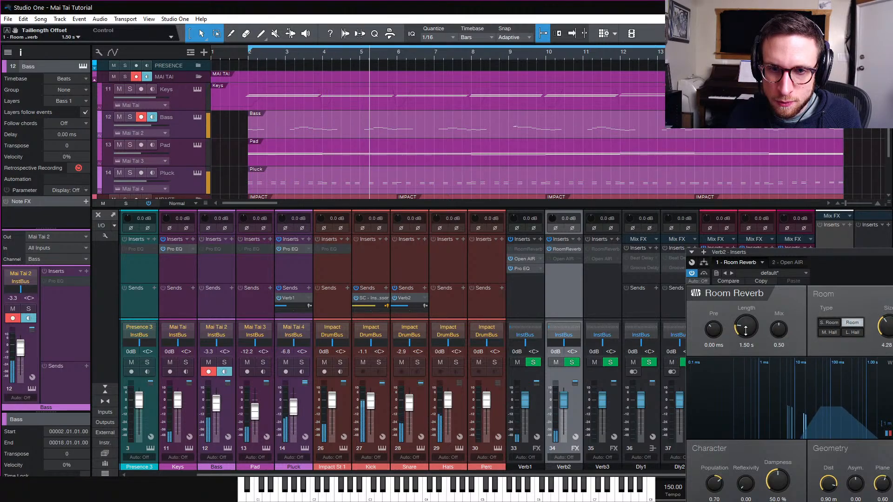
scroll(745, 331, down, 3)
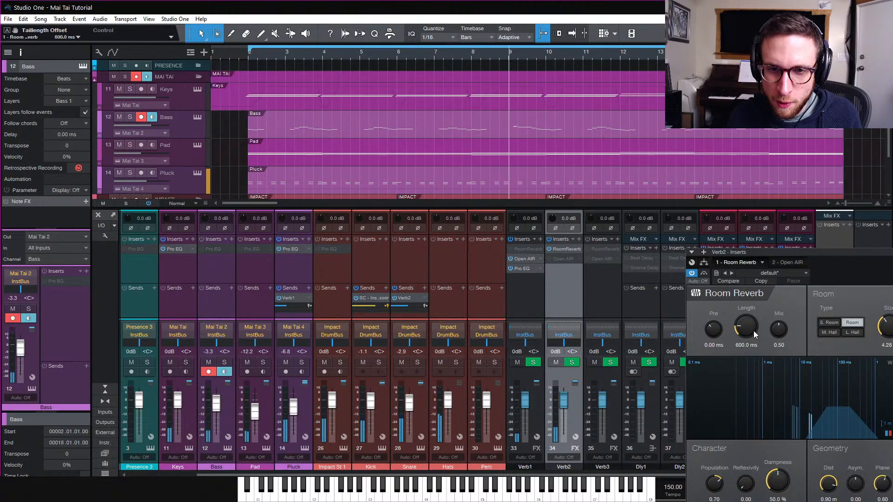
scroll(717, 332, up, 3)
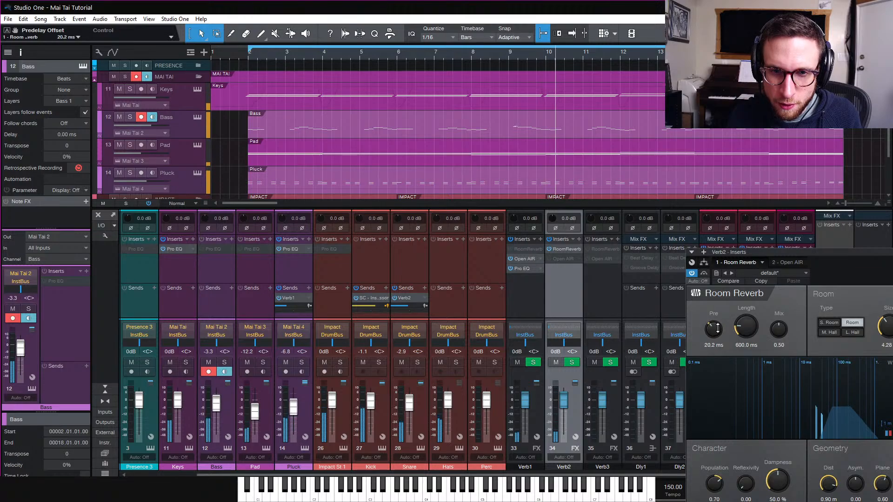
drag(749, 332, 749, 328)
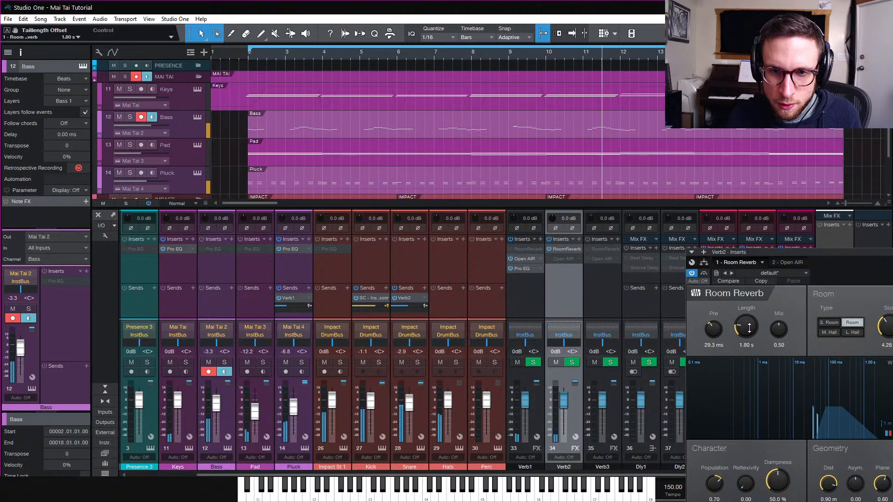
scroll(749, 328, down, 3)
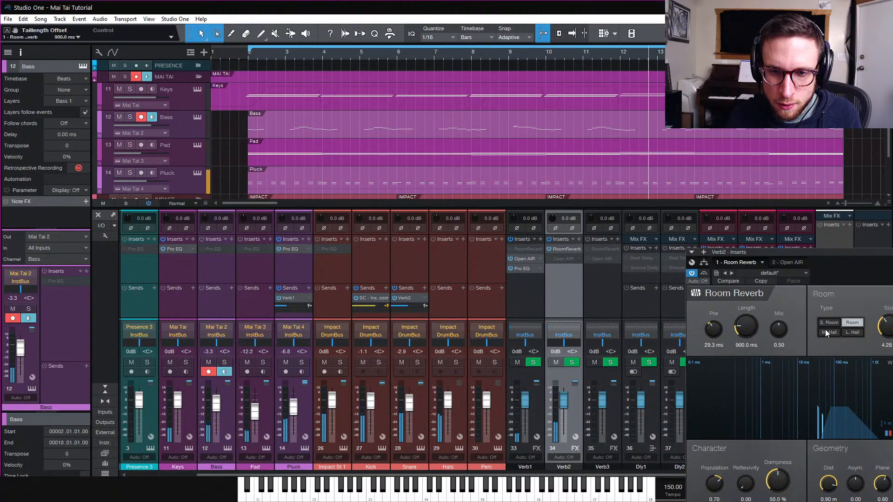
scroll(889, 328, down, 2)
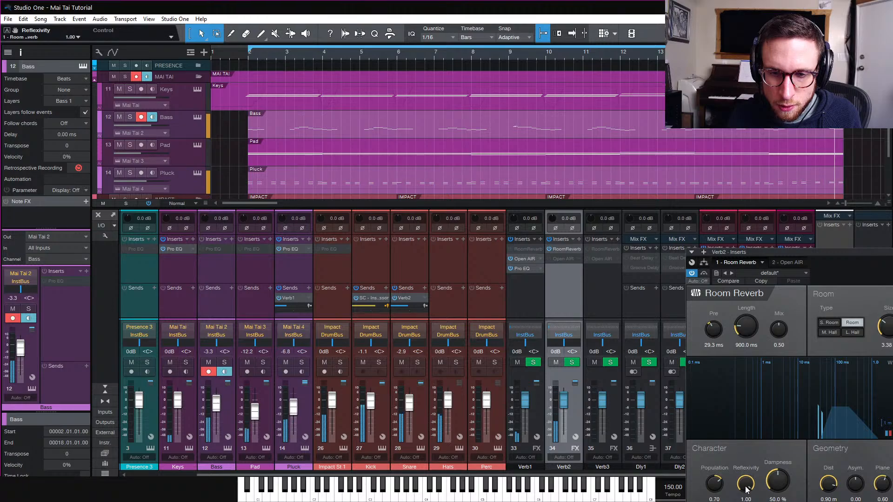
drag(746, 489, 779, 501)
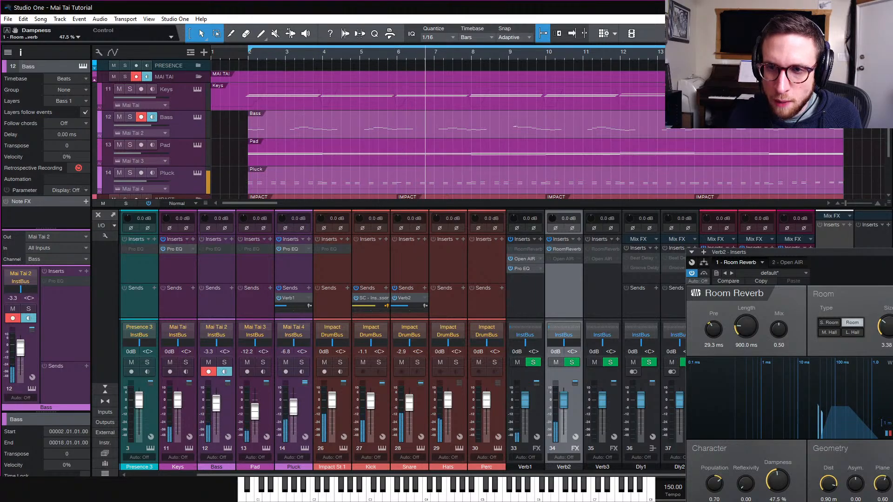
Copy the Pro EQ from the Verb1 bus onto the Verb2 bus
drag(523, 269, 568, 274)
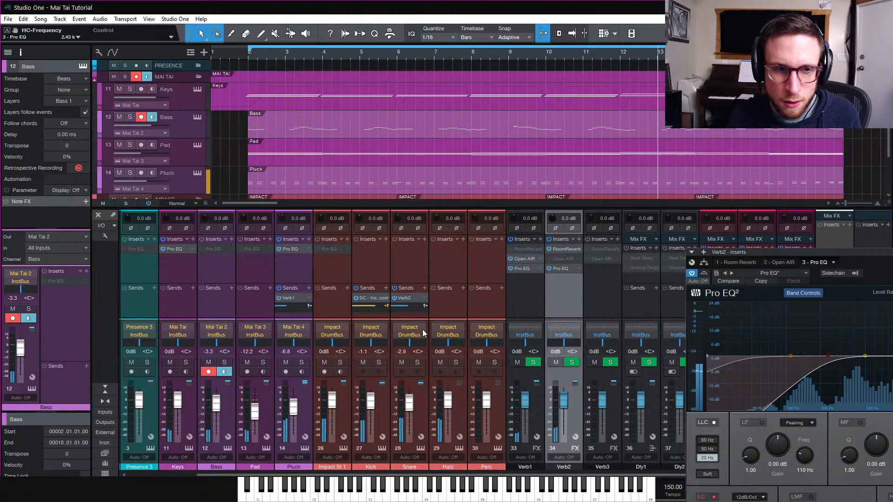
Set the snare's send level to Verb2 to about -20.5 dB and close the plugin window
drag(407, 305, 403, 318)
drag(403, 319, 403, 318)
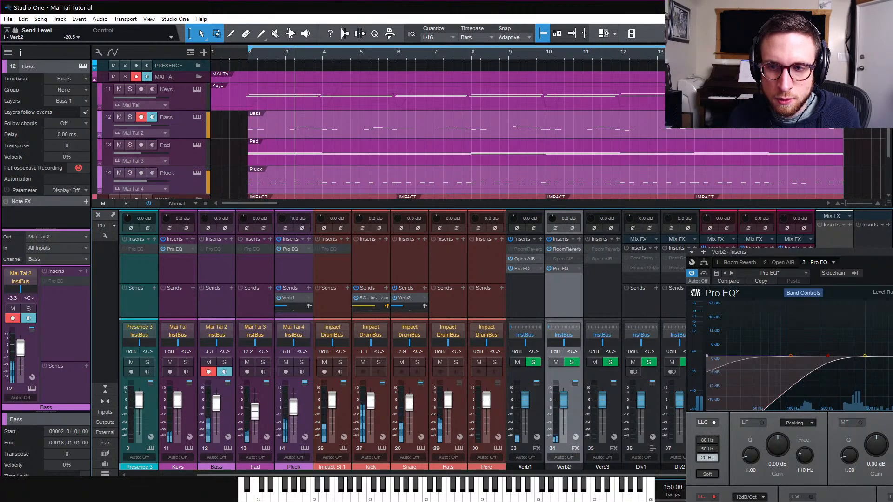
key(Escape)
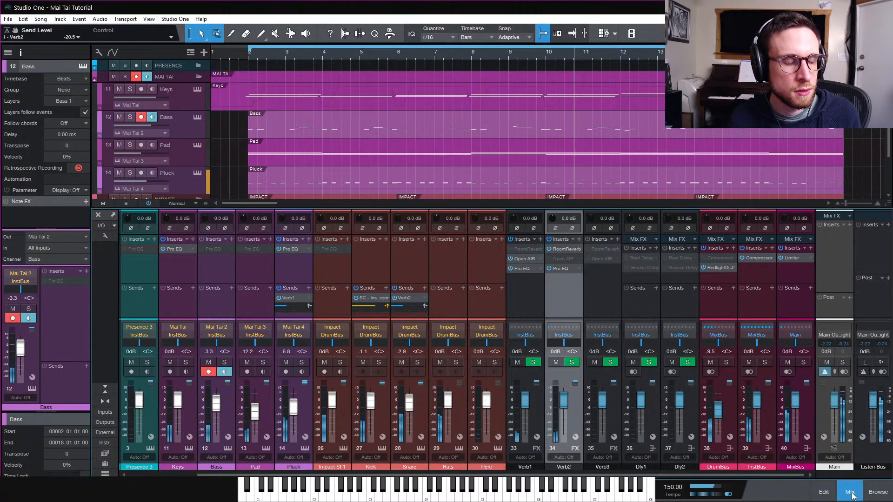
Open the bass's Mai Tai instrument, enable its Chorus modulation effect at 50% depth, and close it
click(196, 119)
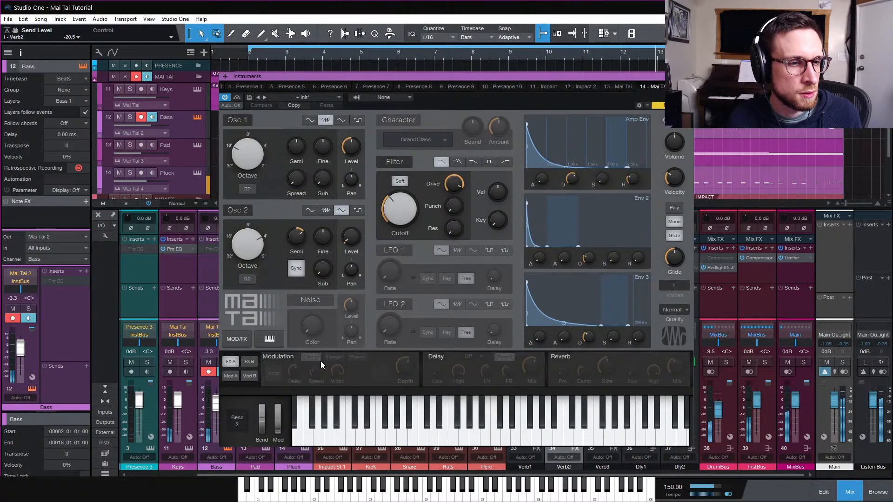
click(286, 356)
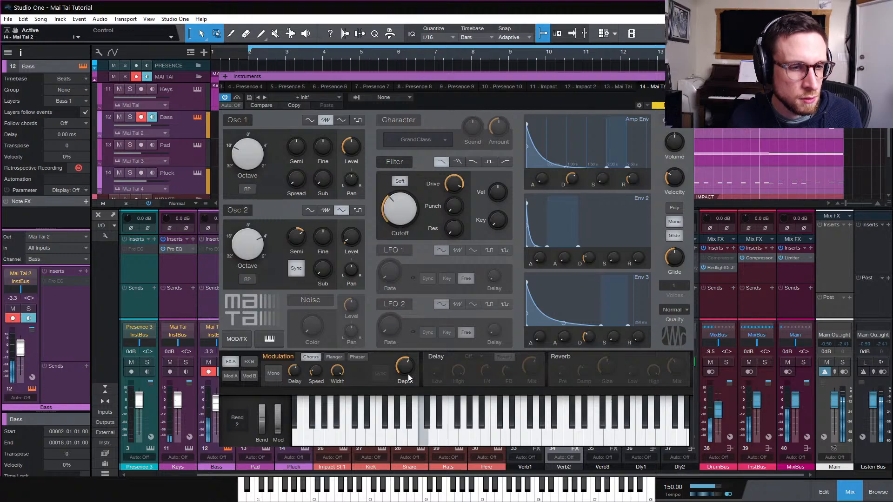
mouse_move(408, 377)
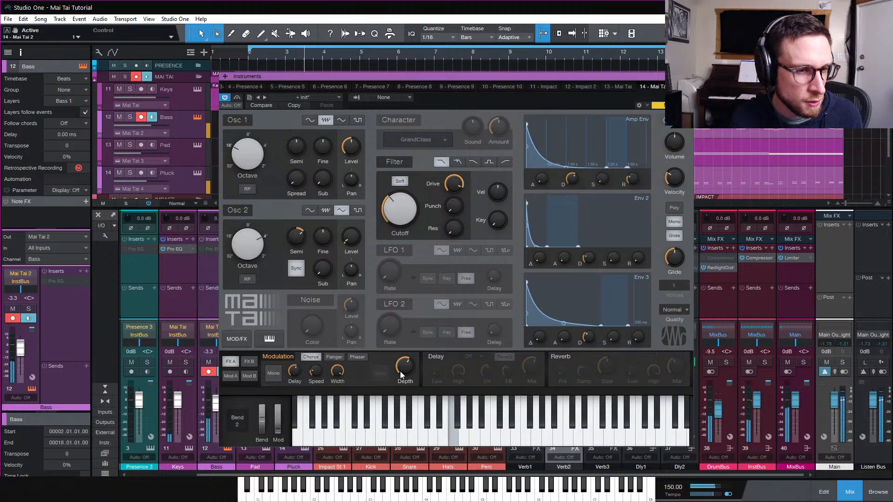
drag(402, 375, 403, 375)
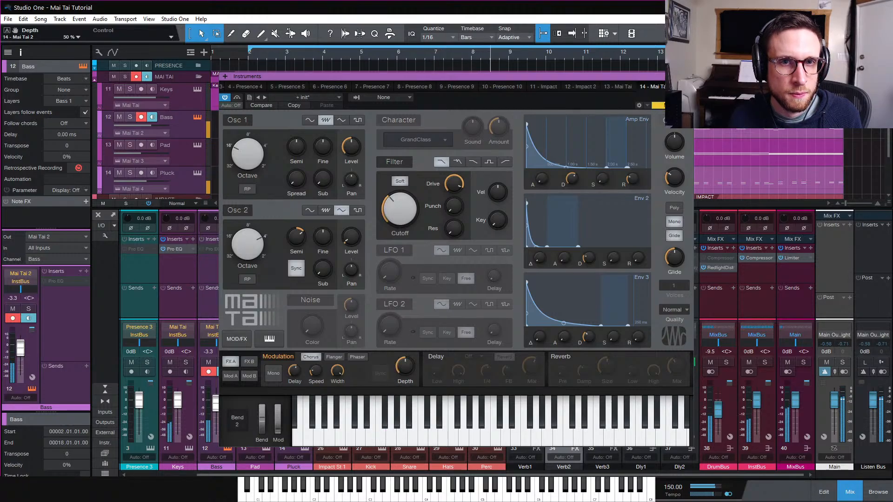
click(689, 77)
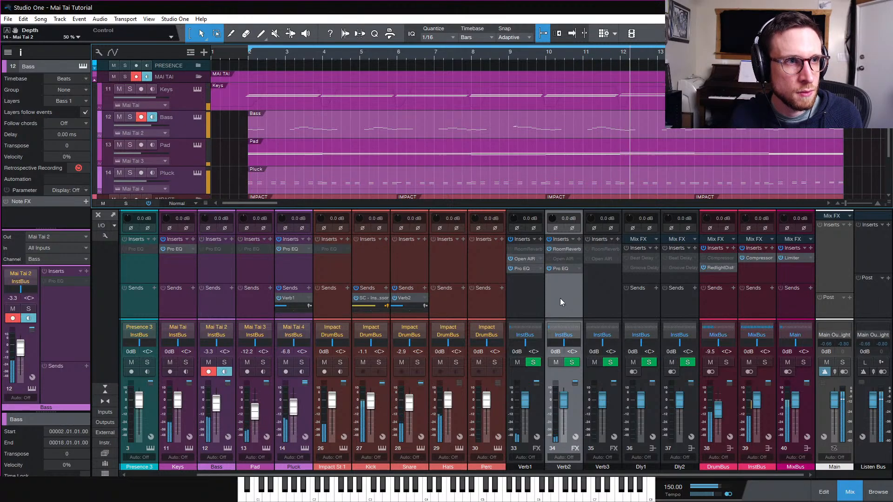
Open the keys' Mai Tai instrument to inspect its settings, then close it
click(198, 89)
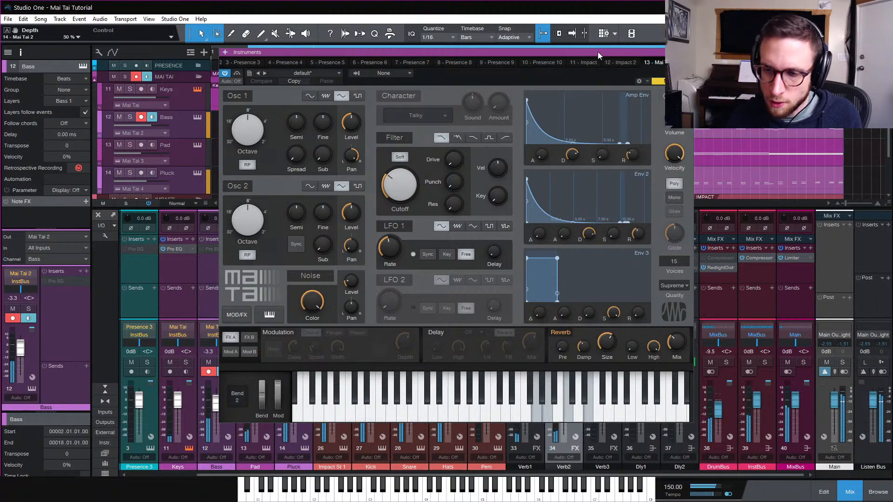
click(688, 52)
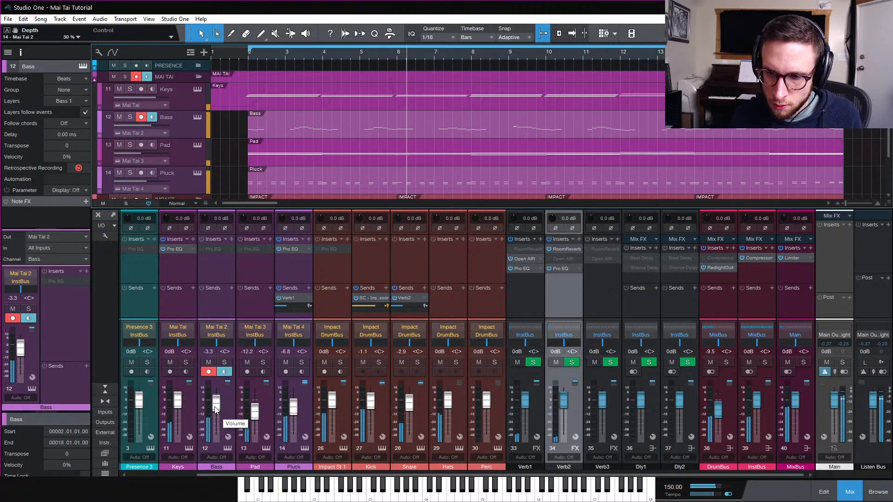
Lower the bass channel's fader to about -5.5 dB
drag(216, 410, 216, 412)
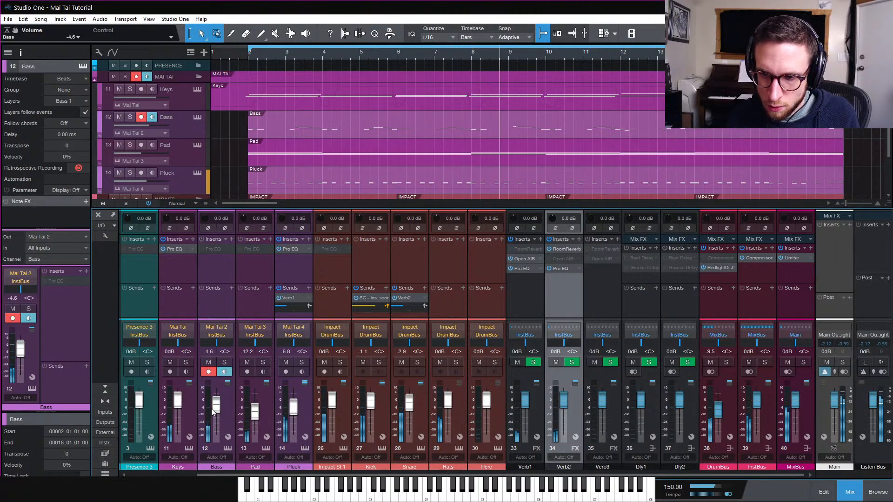
drag(217, 404, 218, 408)
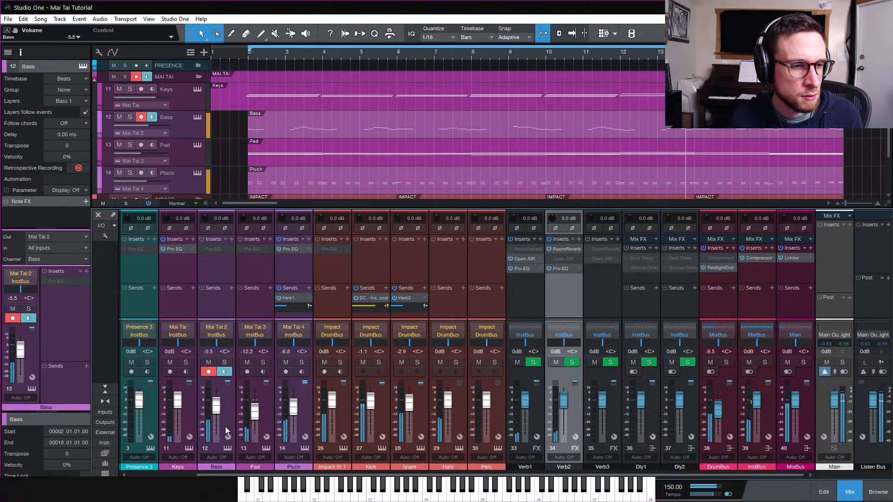
Open the bass's Mai Tai to check its amp envelope release, then close it
click(227, 448)
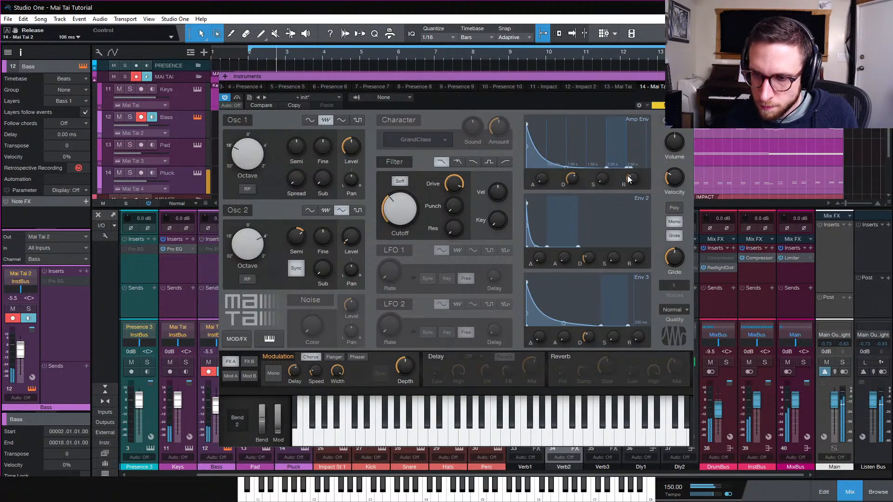
mouse_move(630, 179)
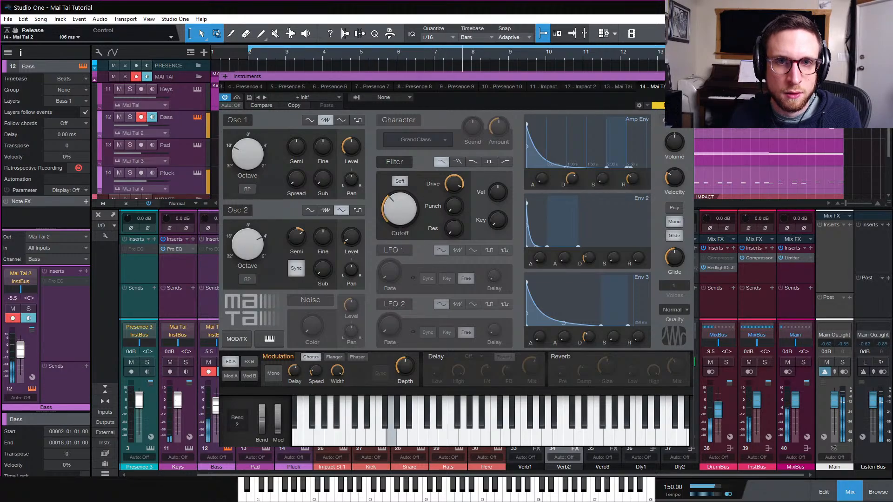
click(689, 76)
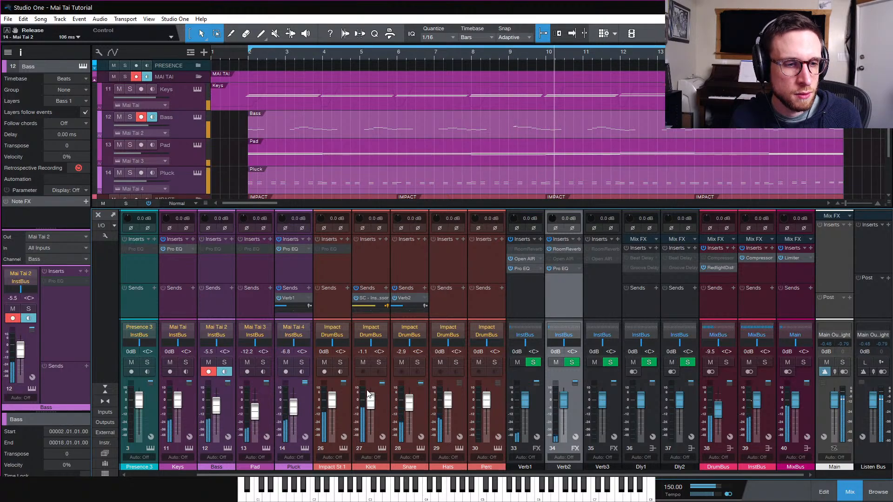
Lower the kick channel's volume to about -2.4 dB and save the song
drag(370, 403, 370, 404)
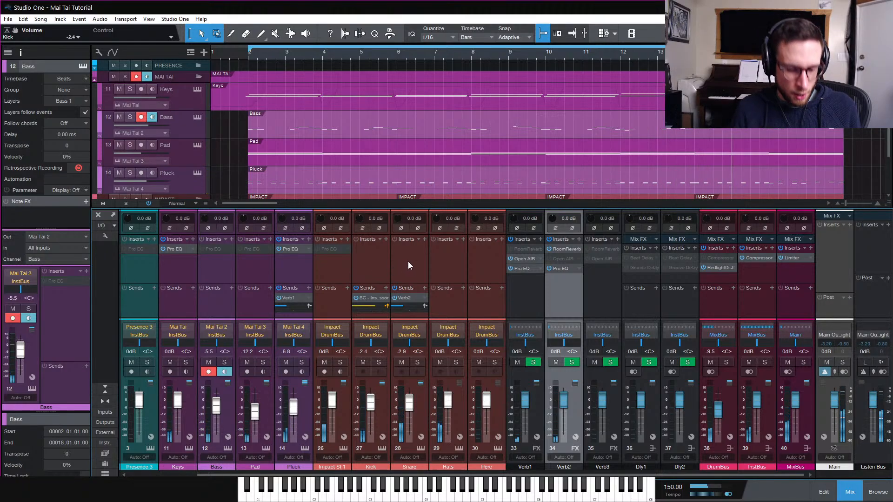
key(ctrl+s)
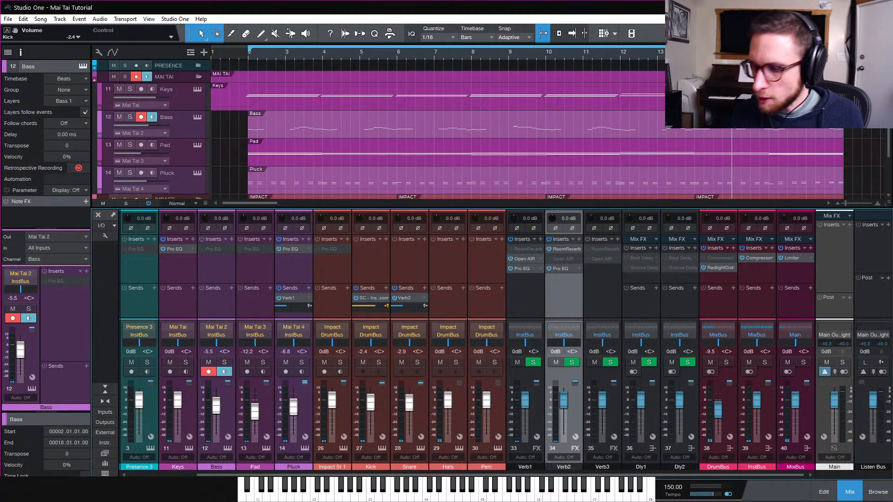
Play back the mix briefly, then close the mixer
key(space)
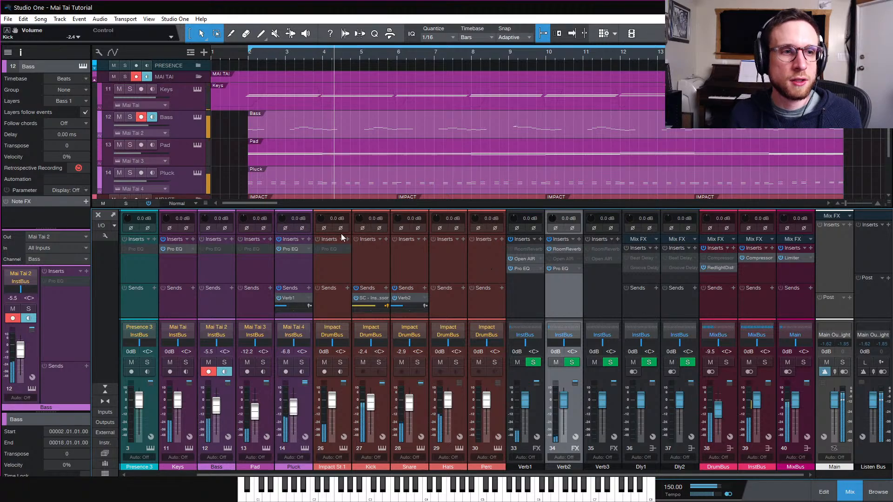
key(space)
key(F3)
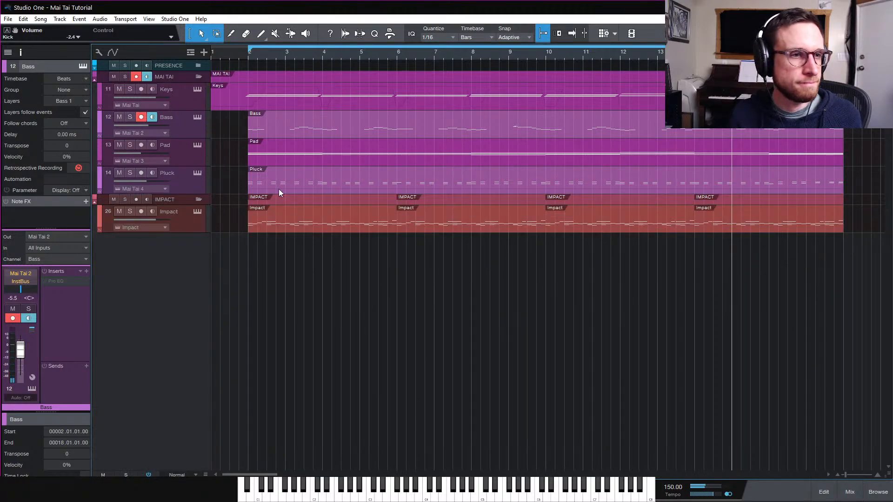
Open the Impact drum part in the editor and move its first hi-hat note up to a higher pad
double_click(304, 224)
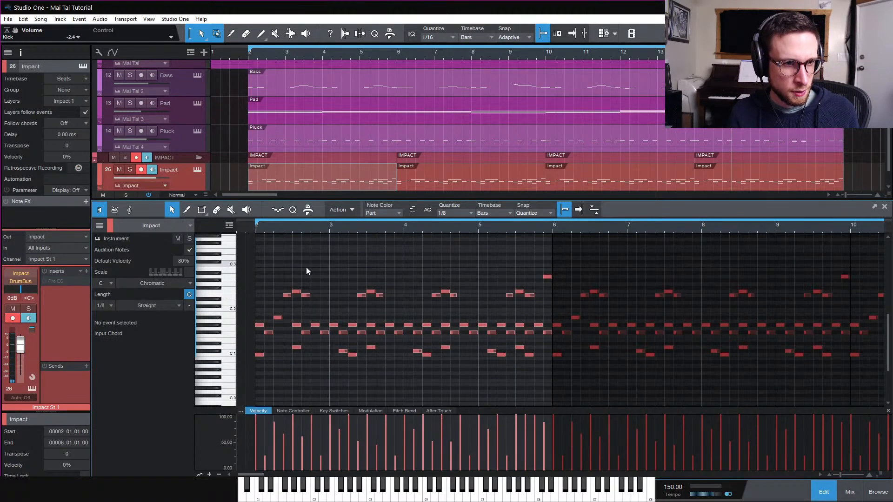
click(231, 316)
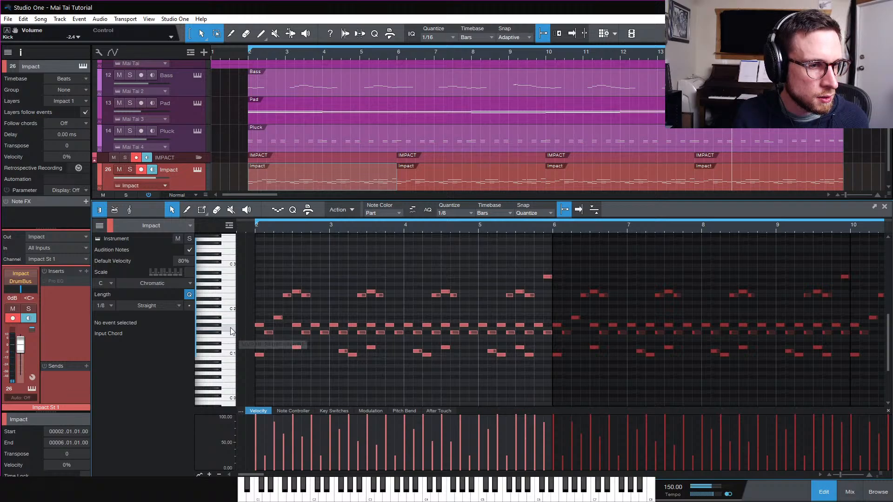
click(260, 328)
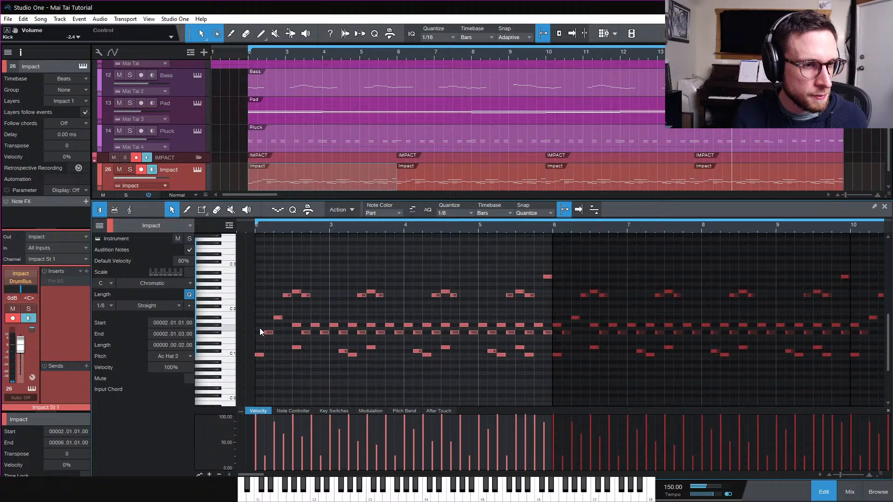
drag(260, 331, 260, 325)
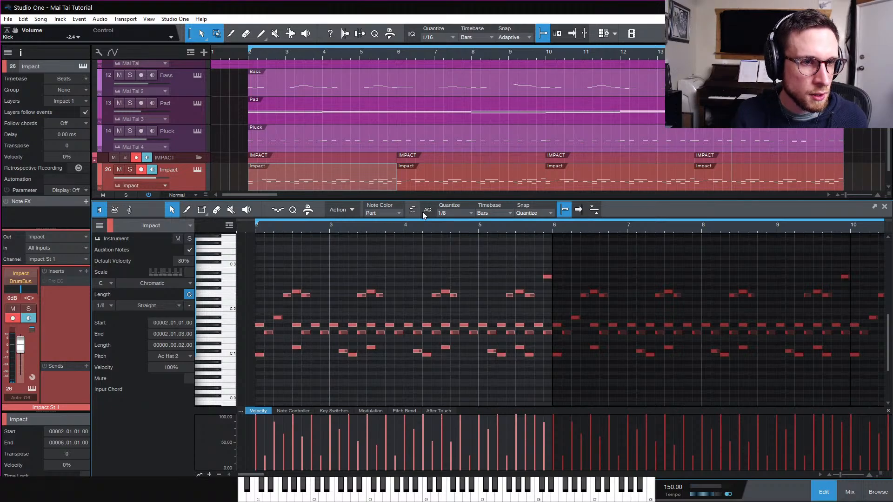
Set quantize to 1/16, draw a 1/16 hi-hat note at the part's start with about 22% velocity, and duplicate it twice
click(460, 212)
click(543, 228)
key(e)
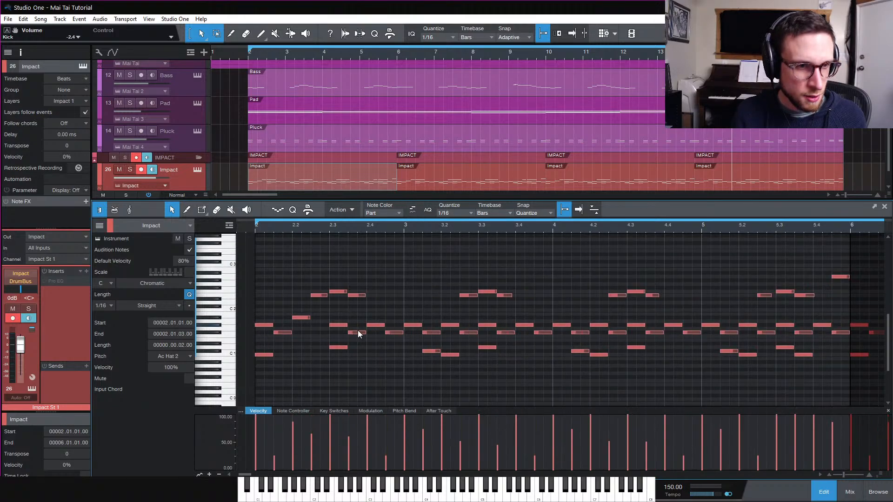
double_click(261, 328)
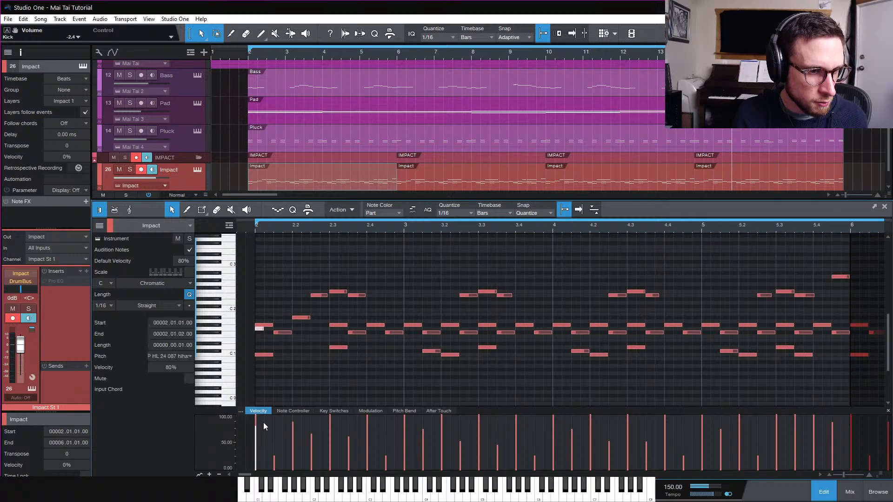
drag(266, 446, 266, 477)
key(d)
key(d)
key(space)
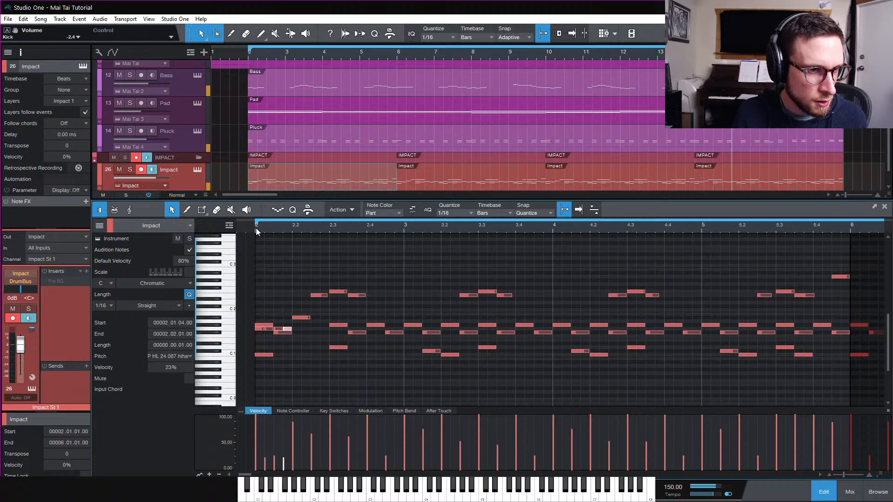
Select the hi-hat notes at the start of the part and duplicate them to extend the roll
click(273, 333)
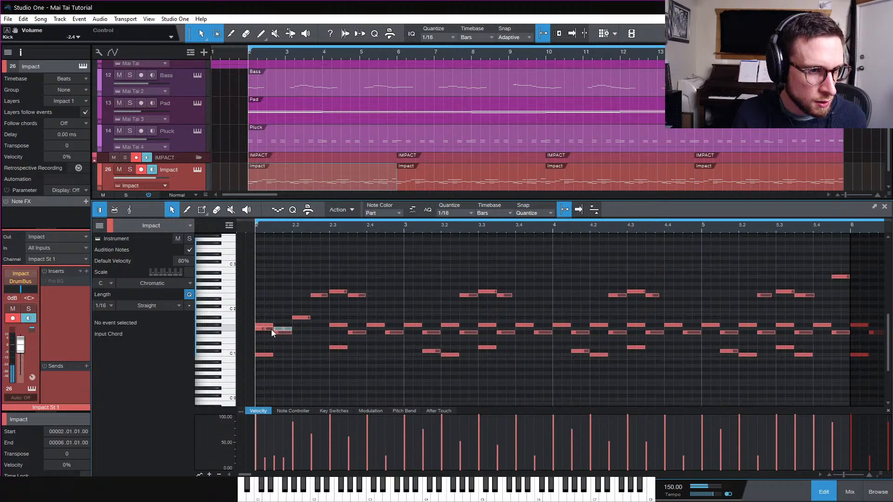
drag(259, 328, 259, 327)
key(d)
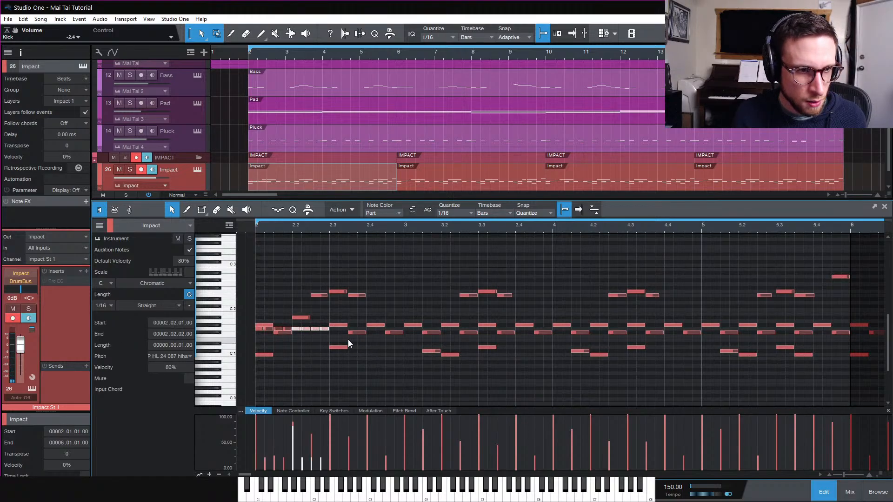
Keep duplicating the hi-hat notes, selecting the whole hi-hat pitch row and repeating it across the part's bars
key(d)
key(d)
click(406, 326)
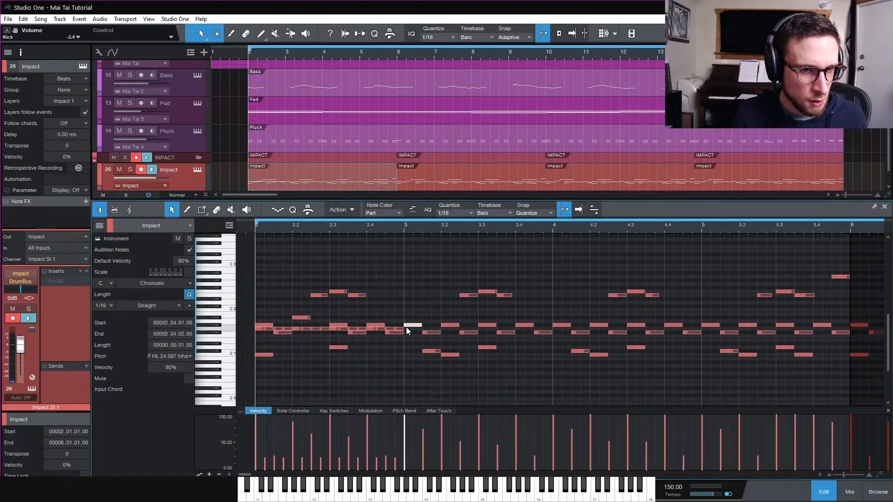
click(219, 331)
key(d)
key(d)
key(d)
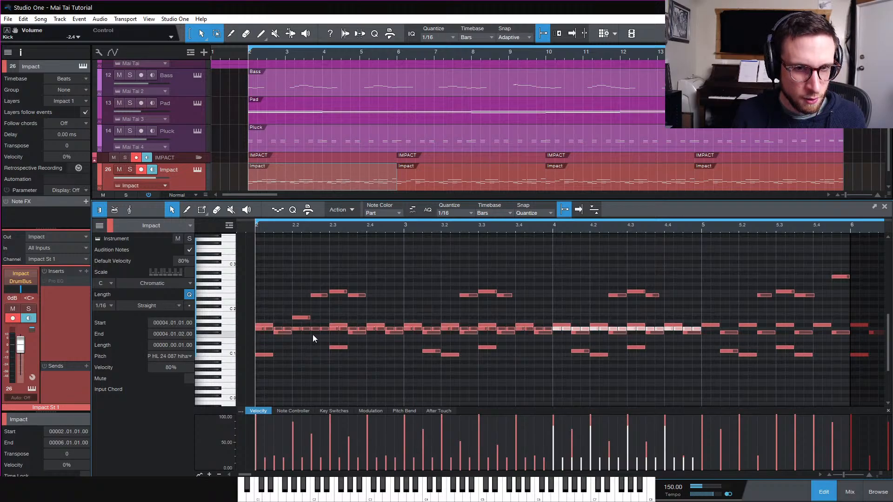
key(w)
key(w)
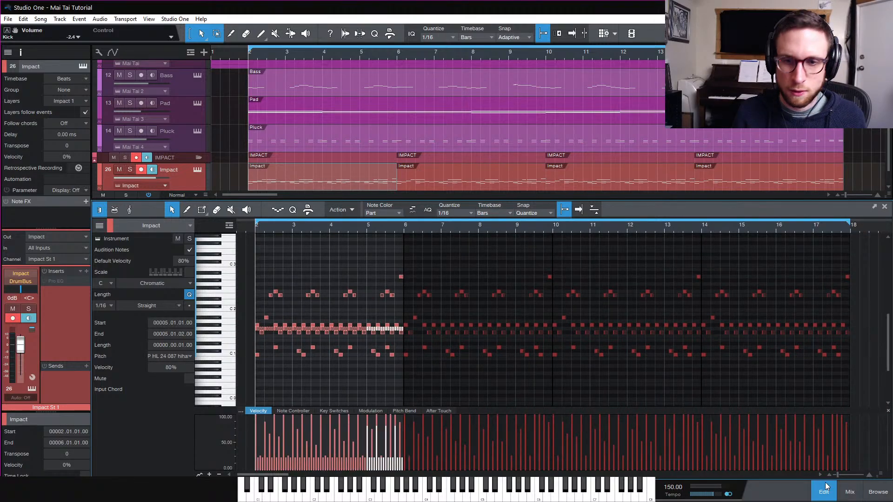
Close the editor and delete all Impact drum parts after the first one on the track
click(825, 489)
click(756, 242)
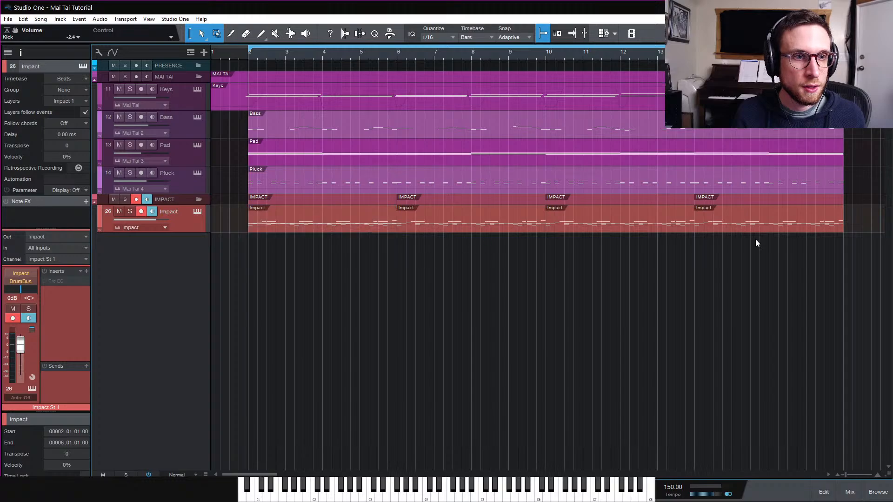
drag(855, 228, 393, 235)
key(Delete)
Duplicate the edited first Impact part three times to fill the following bars and start playback
click(356, 224)
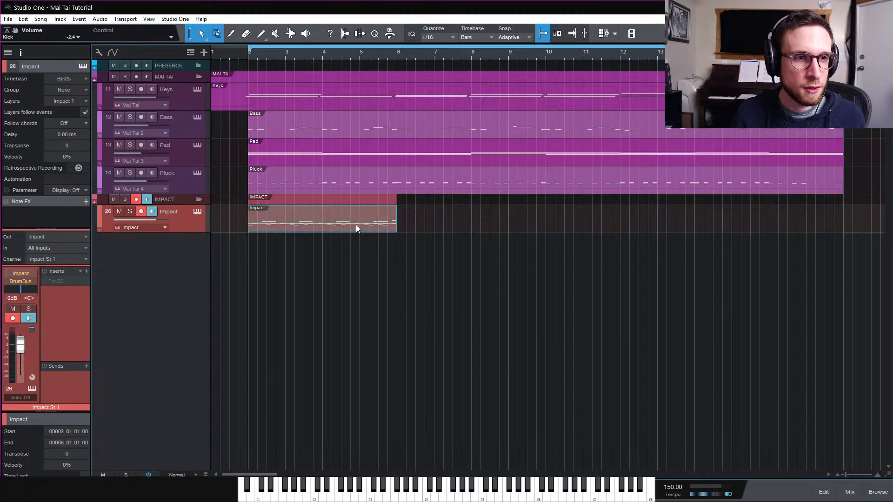
key(d)
key(d)
key(d)
key(space)
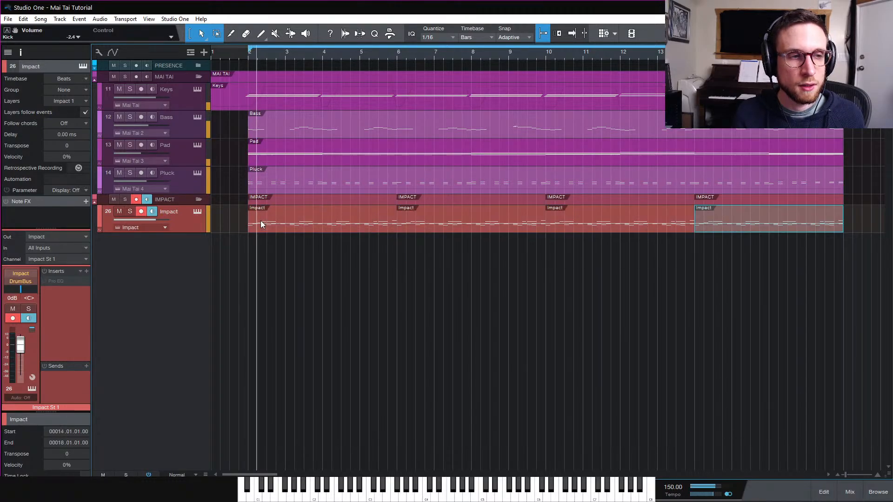
Open the Impact XT instrument, stop playback, and select the G1 hi-hat pad
click(197, 212)
key(space)
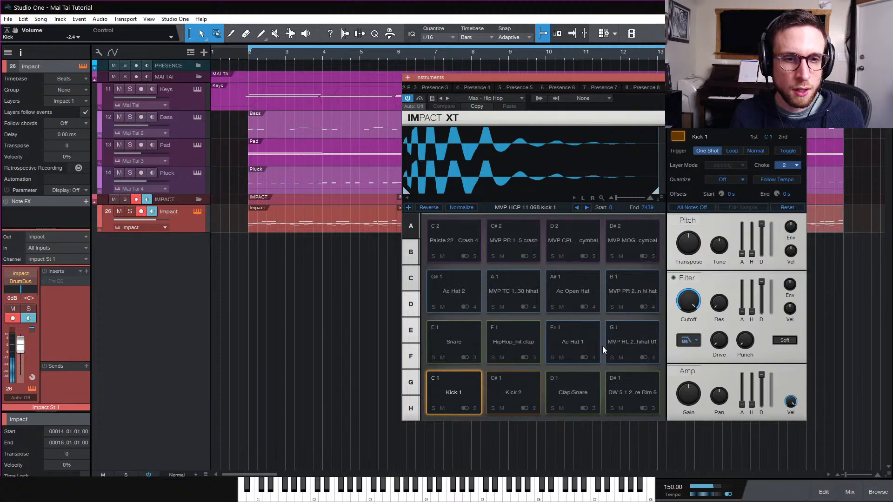
click(635, 334)
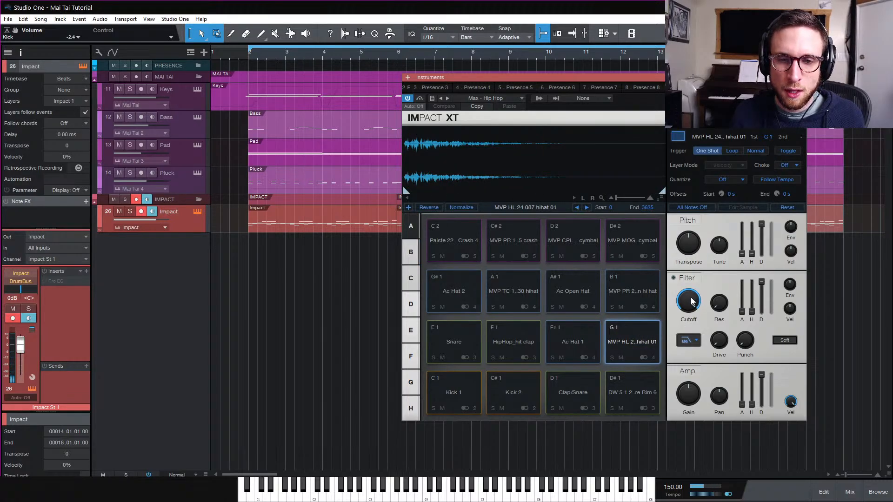
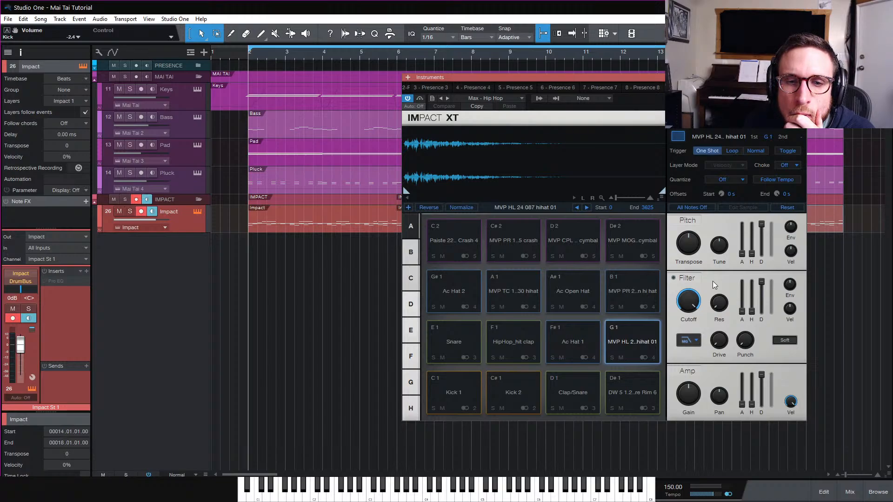
Open the pan automation lane for the G1 hi-hat pad and close the Impact XT window
right_click(720, 403)
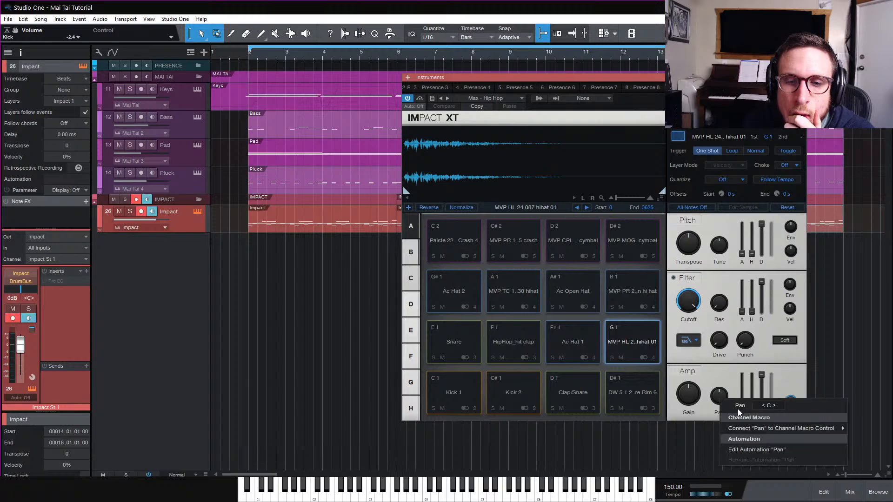
click(771, 449)
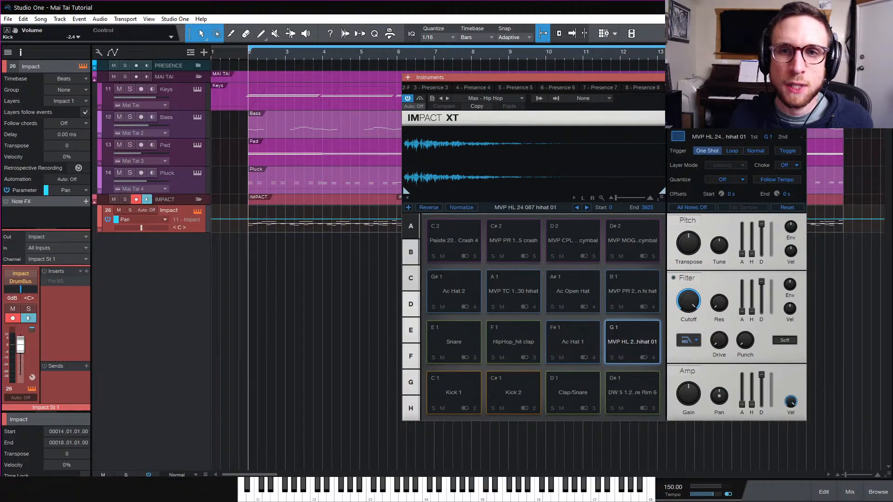
click(801, 78)
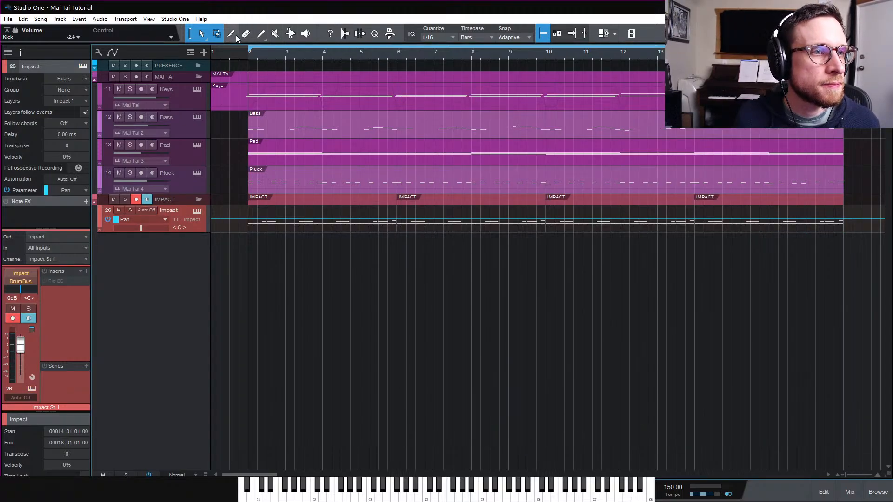
Draw a short sine pan curve at the part's start with the Sine paint tool, play it, and undo it
click(258, 35)
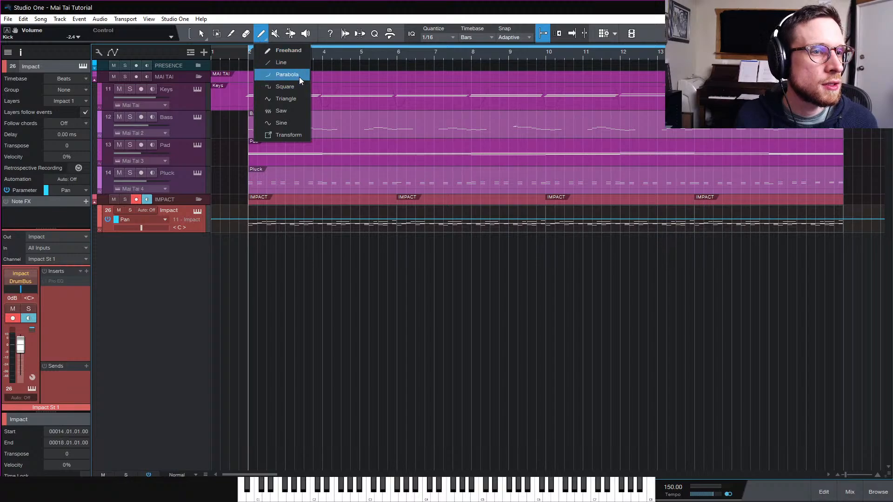
click(294, 124)
click(249, 218)
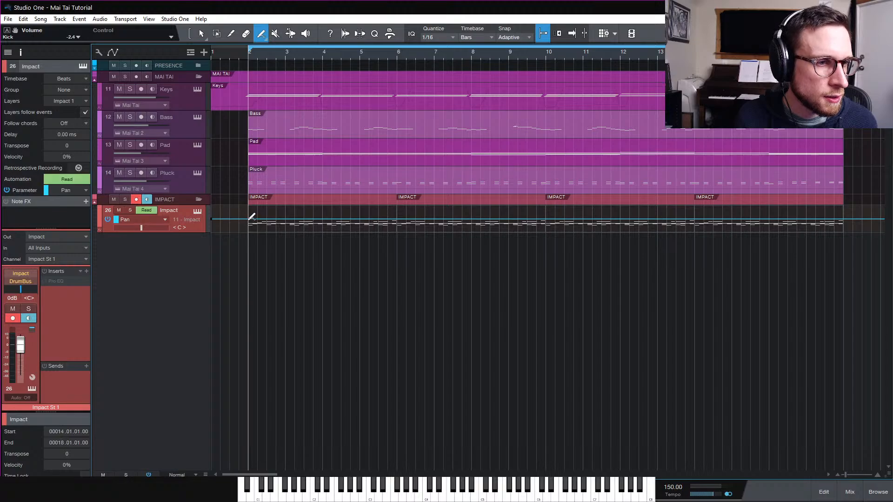
mouse_move(275, 223)
mouse_down()
mouse_move(342, 223)
mouse_move(280, 225)
mouse_up()
key(space)
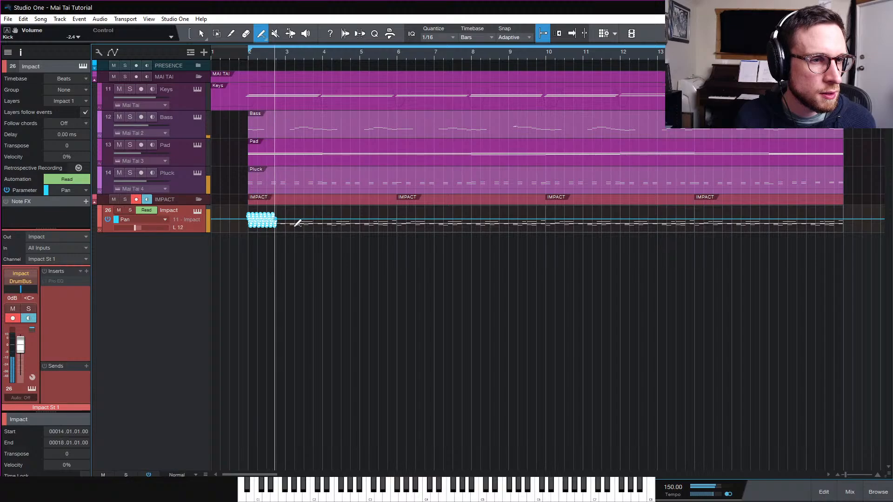
key(space)
key(ctrl+z)
Zoom in and draw a sine pan automation curve across about the first bar of the drum part
key(e)
key(e)
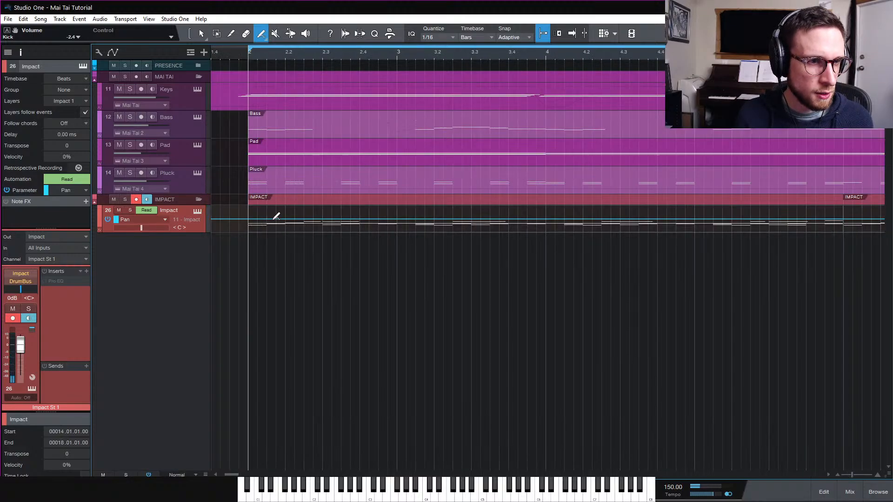
mouse_move(264, 217)
mouse_down()
mouse_move(404, 219)
mouse_move(325, 220)
mouse_up()
key(space)
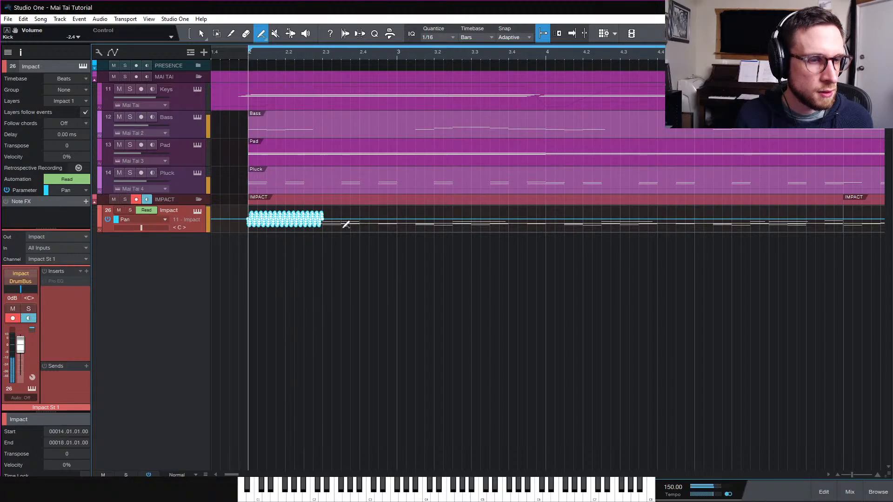
Extend the sine pan curve and duplicate it three times to cover the whole drum track, then play
drag(343, 223, 353, 225)
key(w)
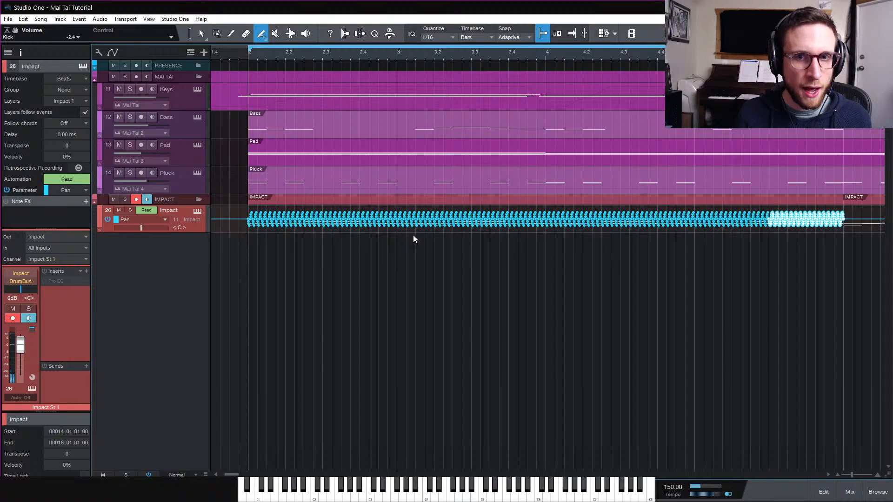
key(d)
key(d)
key(d)
key(d)
key(d)
key(d)
key(d)
key(d)
key(d)
key(d)
key(d)
key(d)
key(d)
key(d)
key(d)
key(d)
key(d)
key(d)
key(d)
key(d)
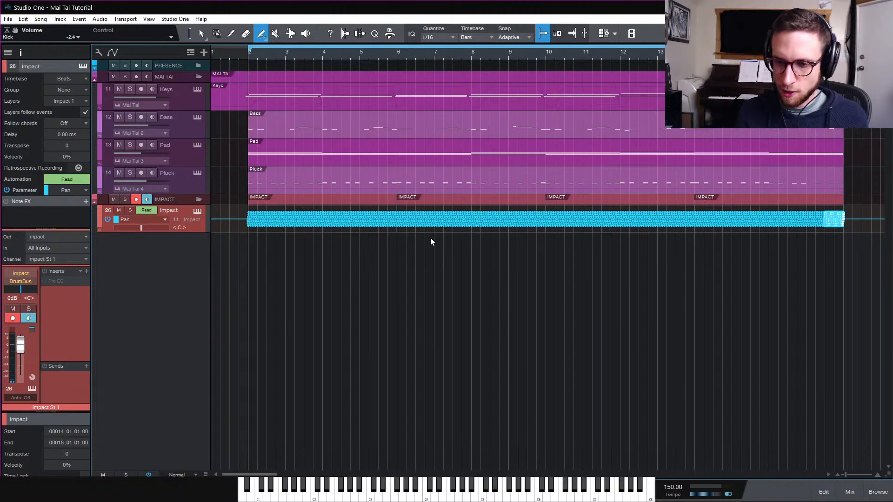
key(space)
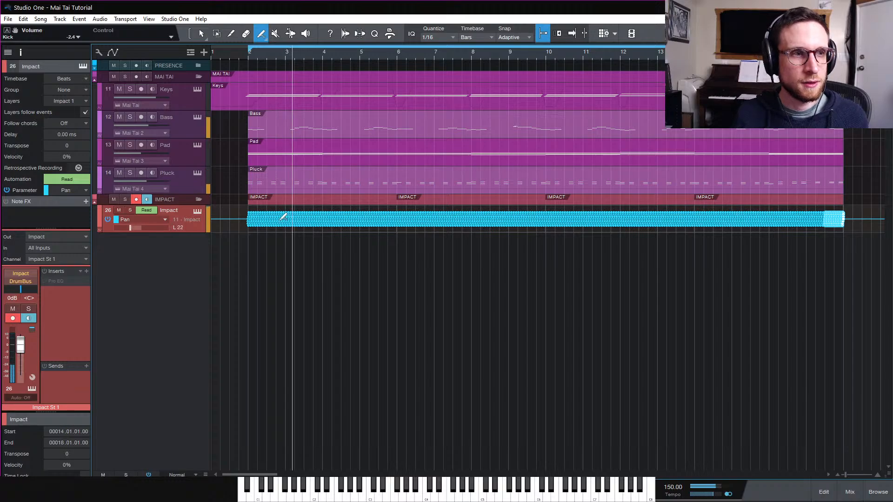
Open Impact XT and lower the G1 hi-hat pad's gain to about -10.8 dB
click(197, 211)
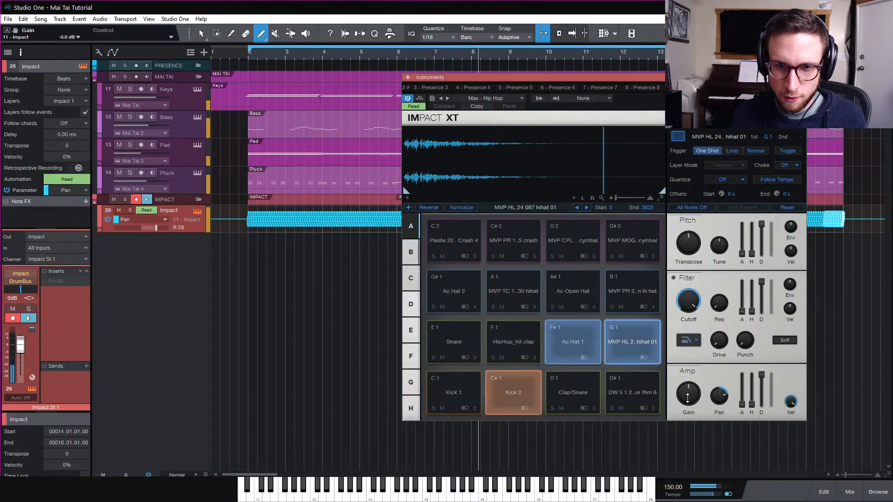
drag(688, 397, 687, 413)
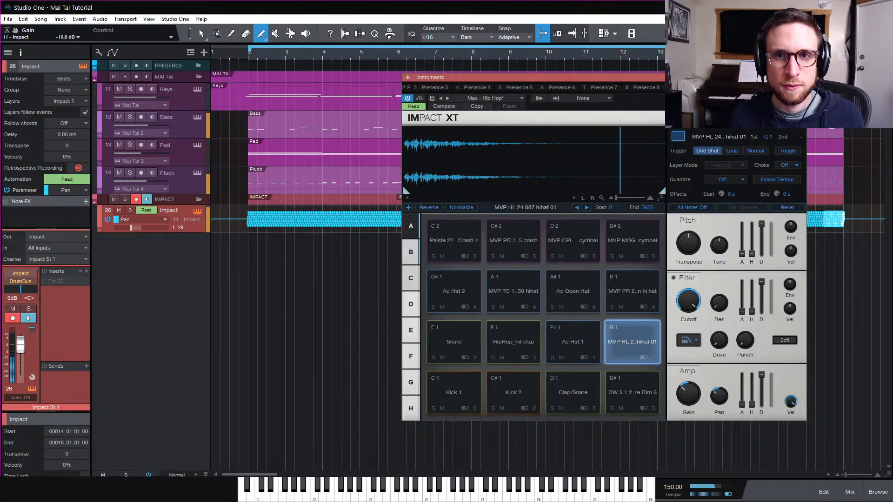
Open the Keys Mai Tai, set its volume to -2.0 dB, close it and play
click(197, 89)
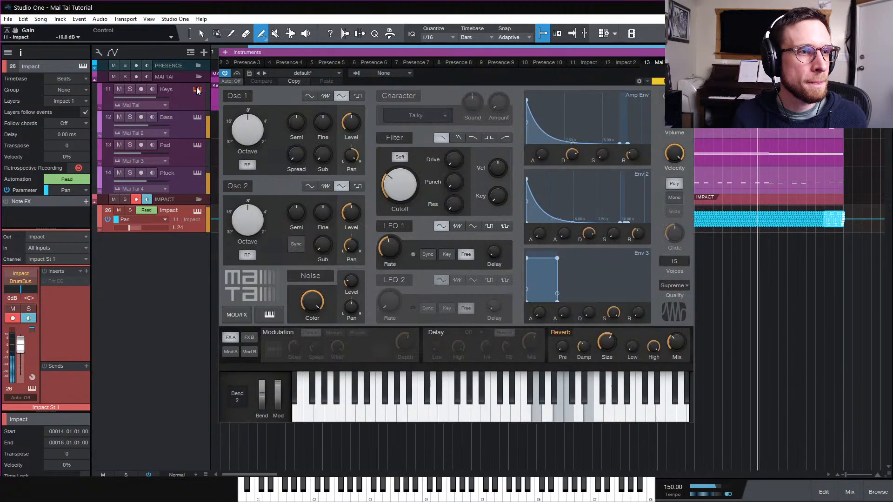
drag(677, 344, 668, 344)
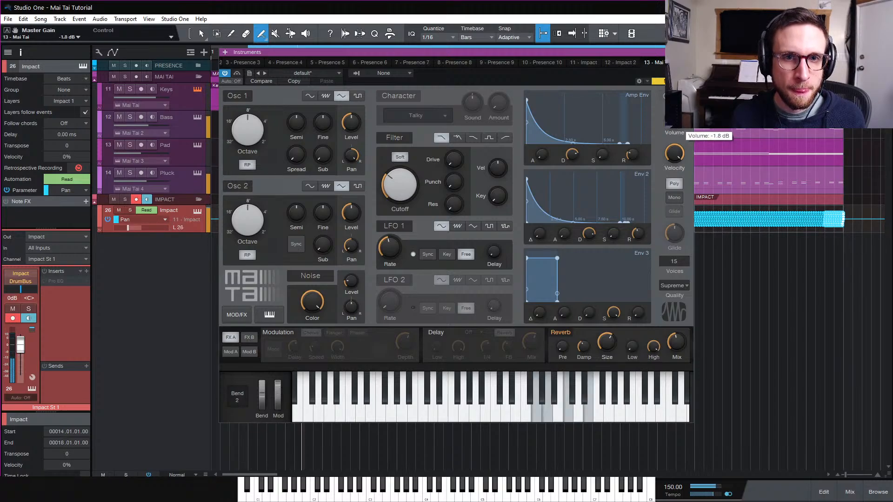
drag(677, 122, 679, 130)
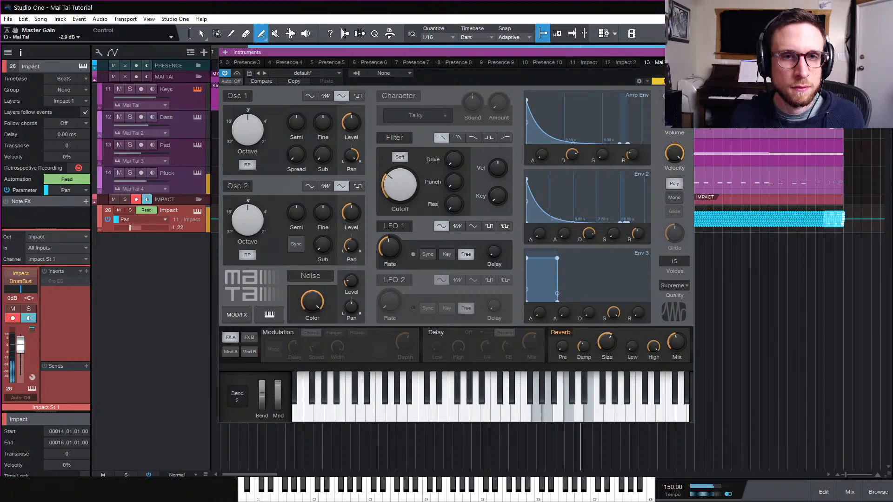
click(689, 52)
key(space)
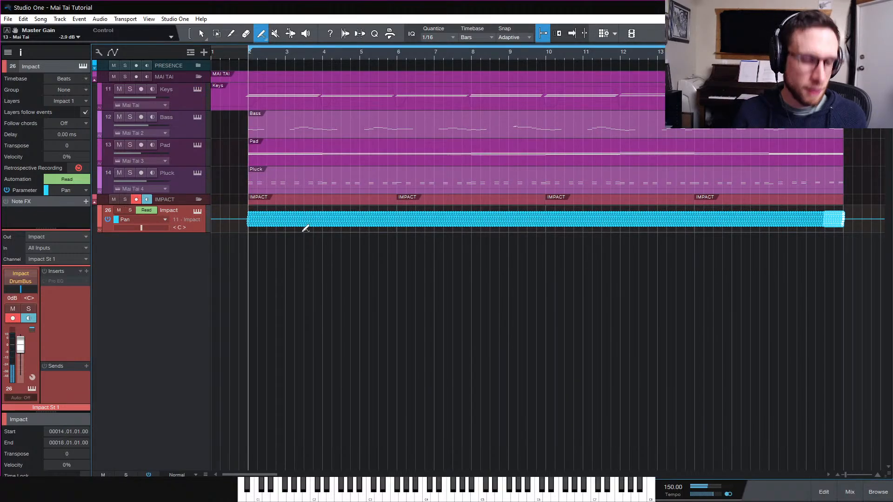
Hide the automation, open the first Impact part and add a Kick 1 note at 100% velocity near bar 6
key(a)
key(a)
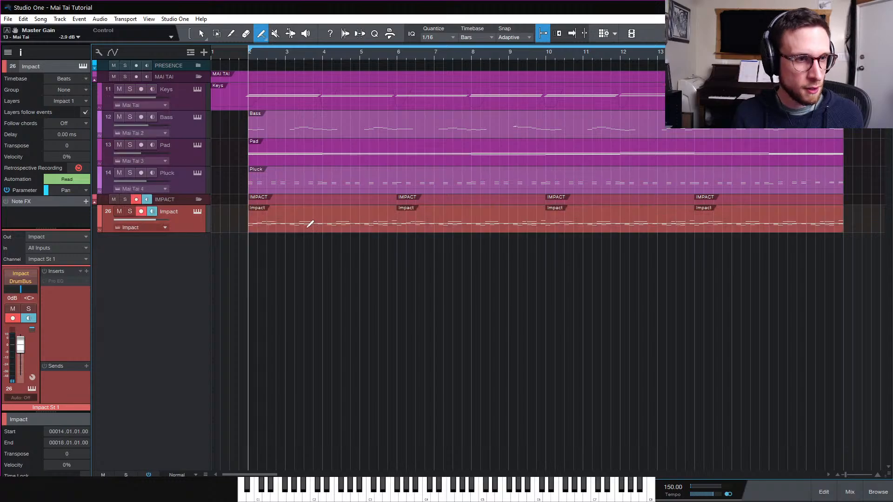
key(1)
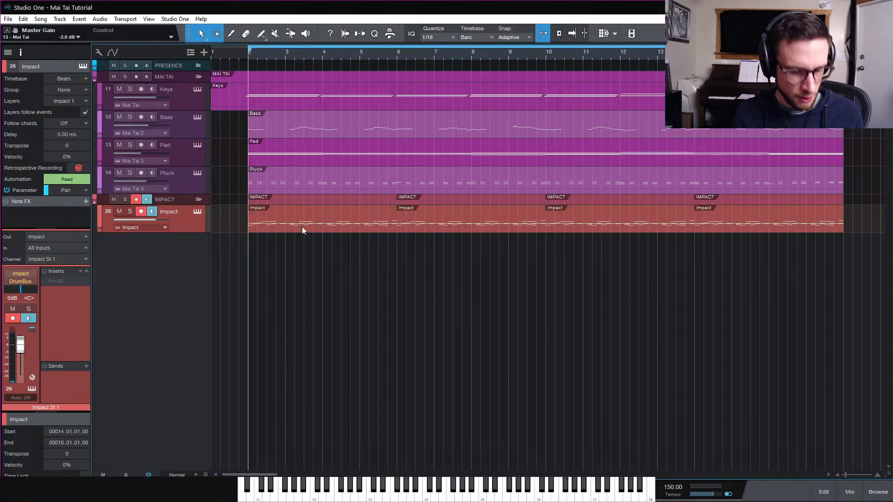
double_click(298, 225)
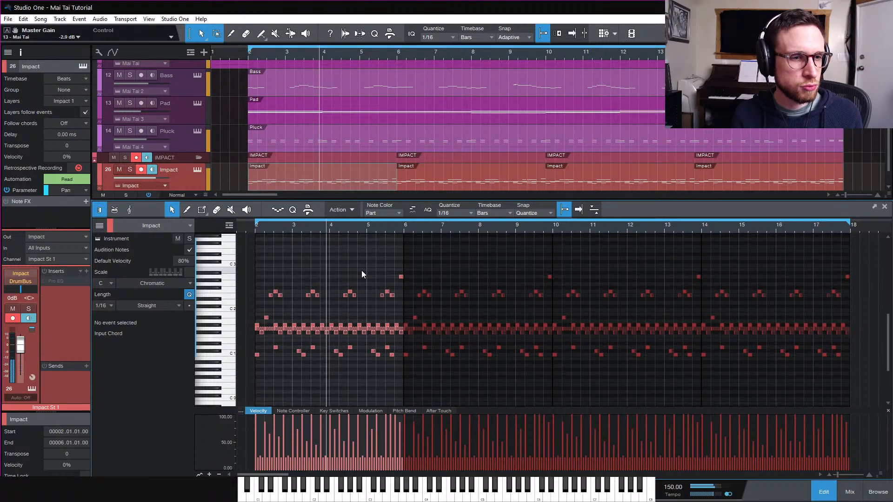
click(431, 356)
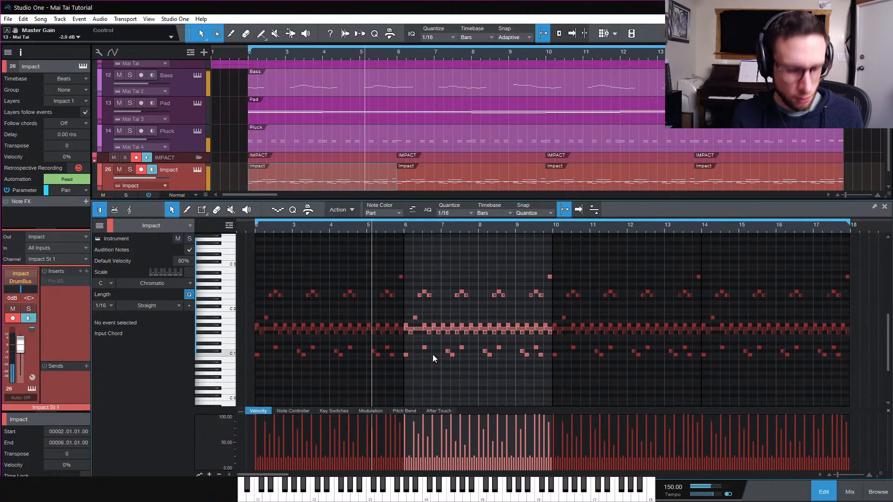
key(e)
key(e)
scroll(553, 364, right, 1)
scroll(552, 364, right, 1)
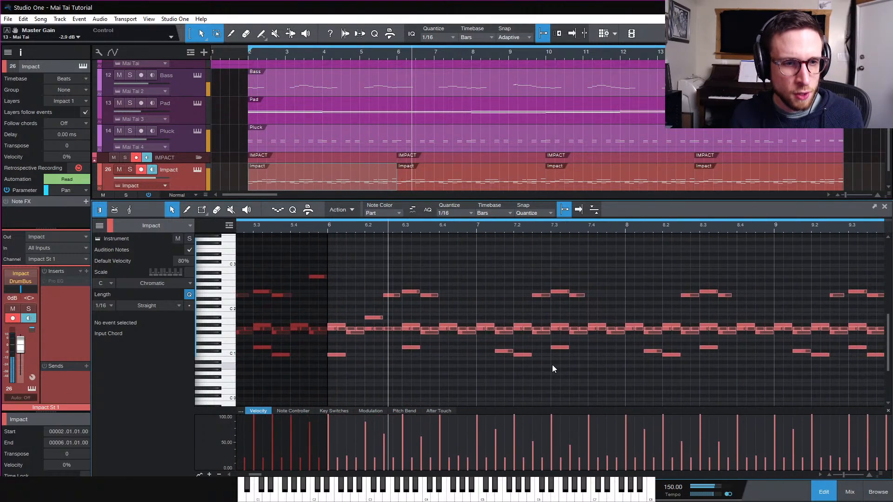
double_click(442, 355)
drag(442, 435, 444, 421)
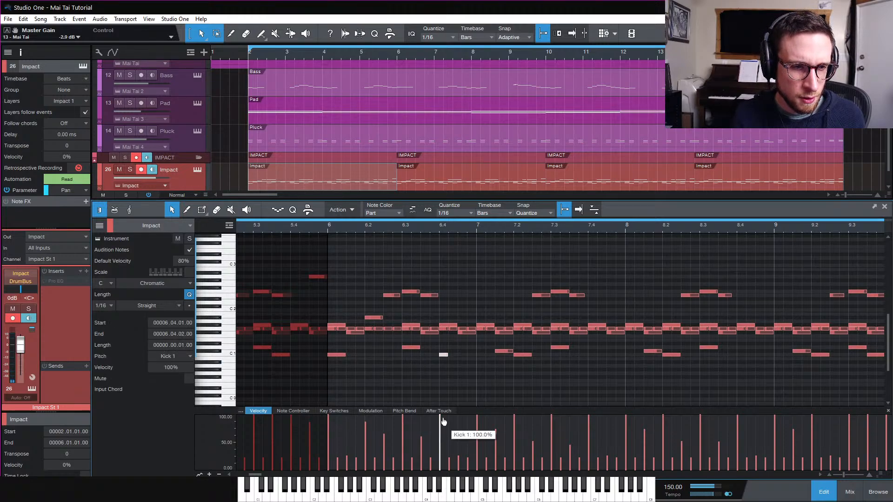
Move the new kick note to 6.3.3 and audition the part from bar 6
click(328, 227)
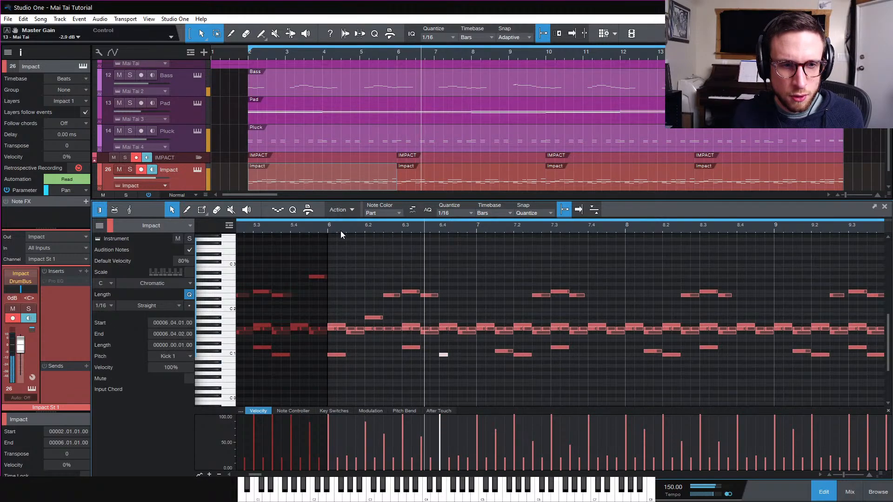
key(space)
drag(426, 355, 425, 355)
key(space)
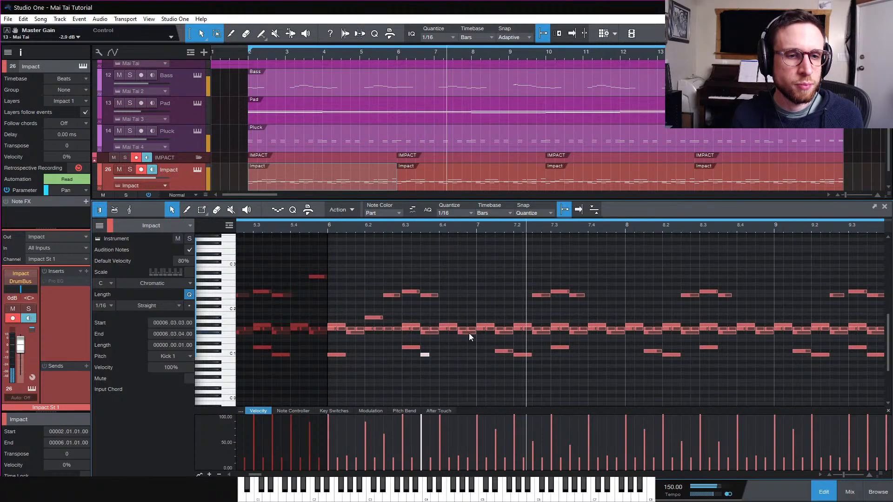
Add an sp_perc_rim note at 9.3.2 and audition it from just before
key(w)
key(w)
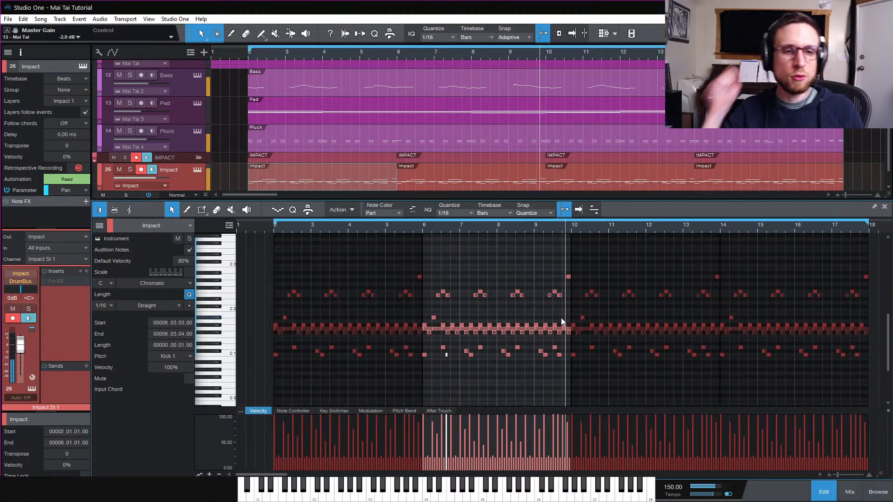
key(space)
key(e)
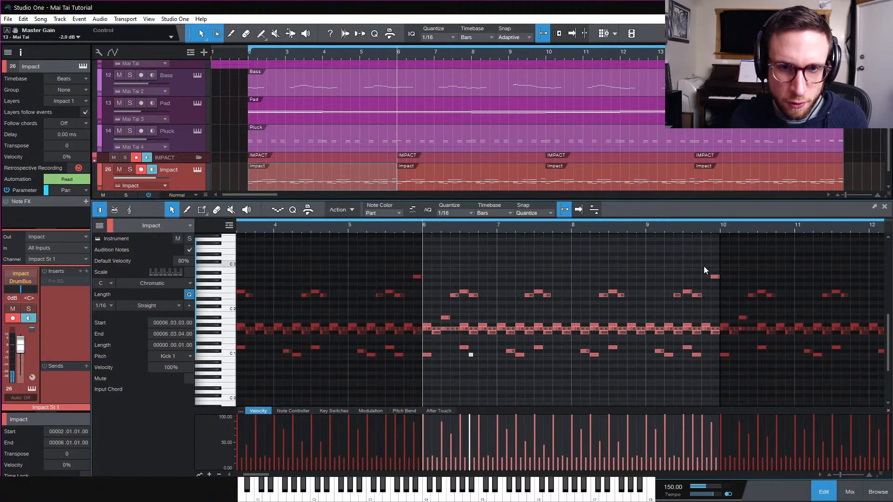
click(689, 265)
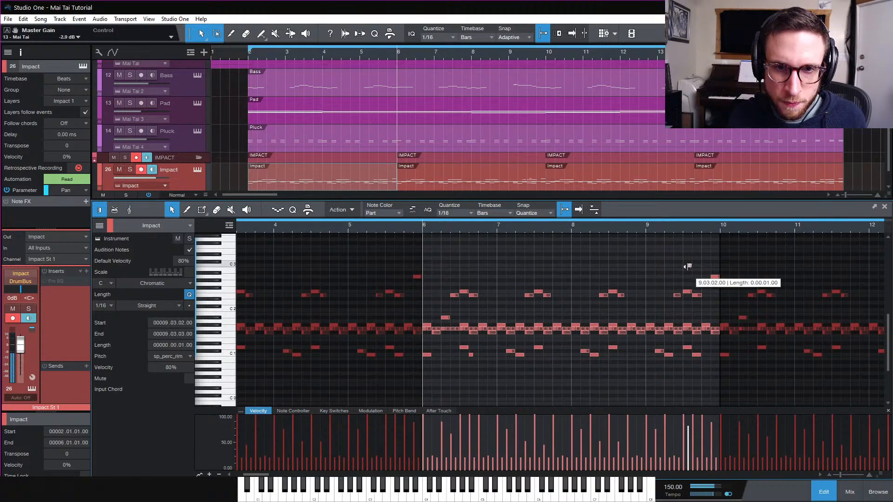
click(679, 227)
key(space)
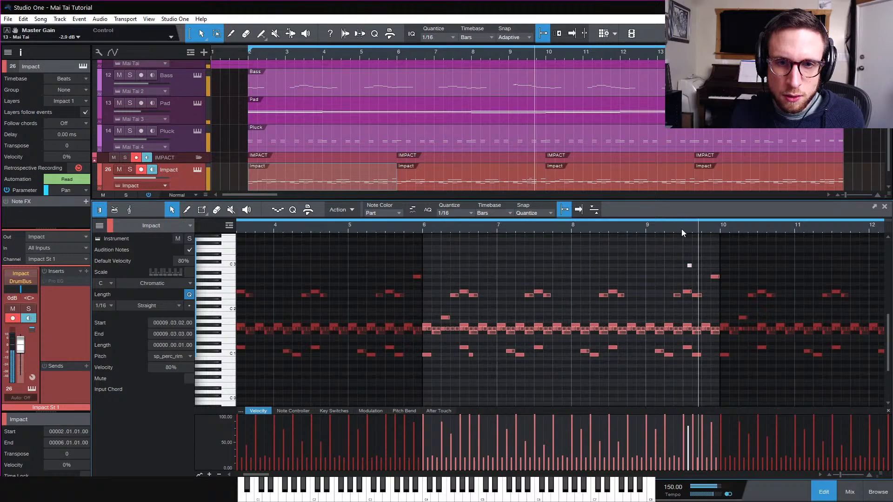
key(space)
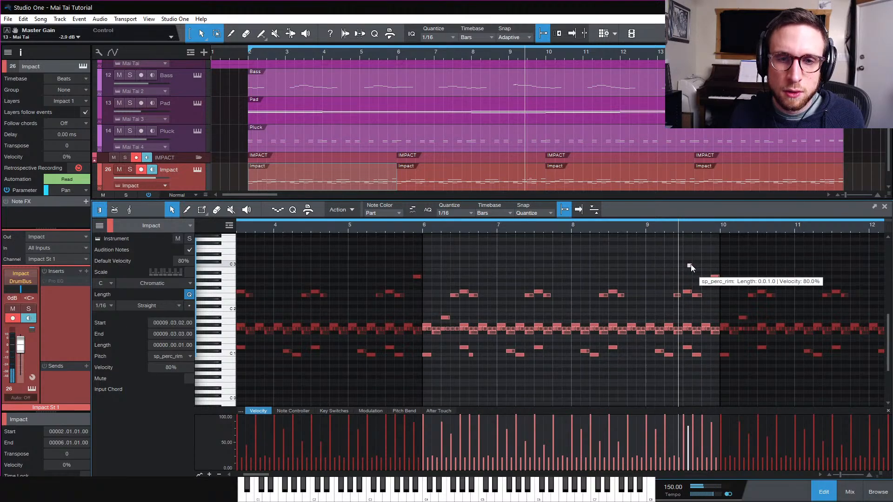
Rework the sp_perc_rim notes so one sits at 9.4.2, and play it
click(699, 266)
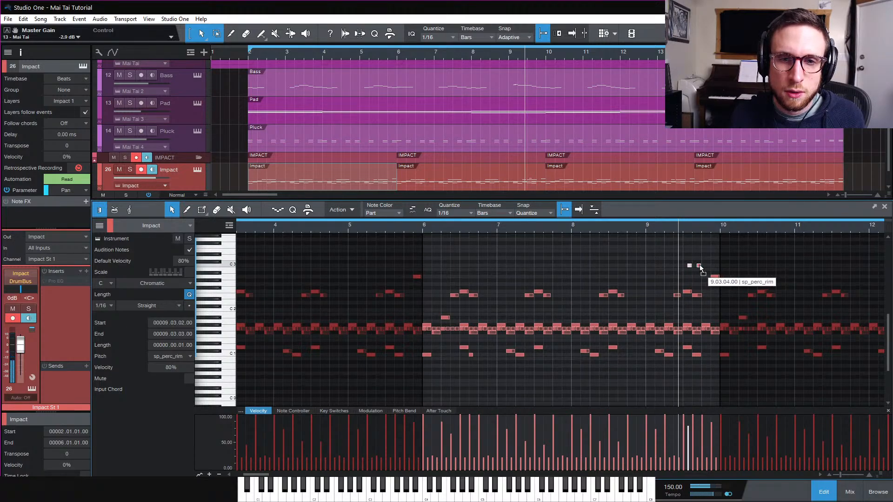
click(708, 266)
key(space)
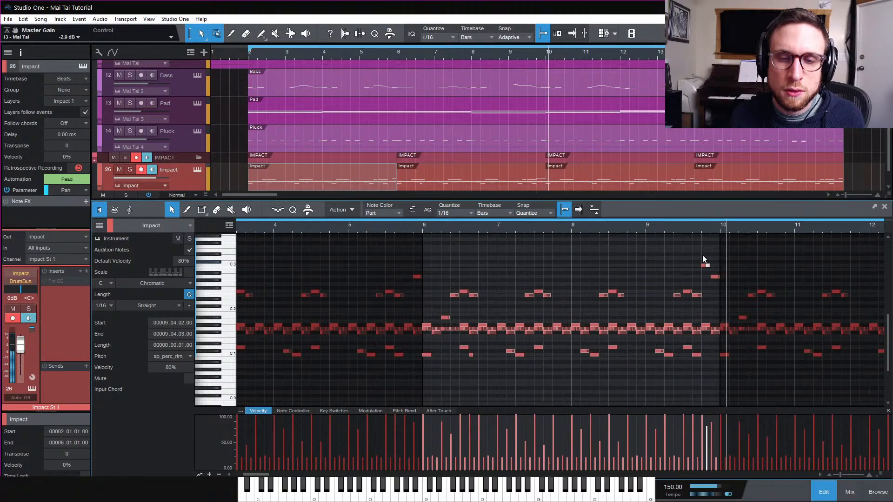
key(space)
Audition the fill, then add a Perc Hollow note and move it to 9.2.3
click(690, 230)
key(space)
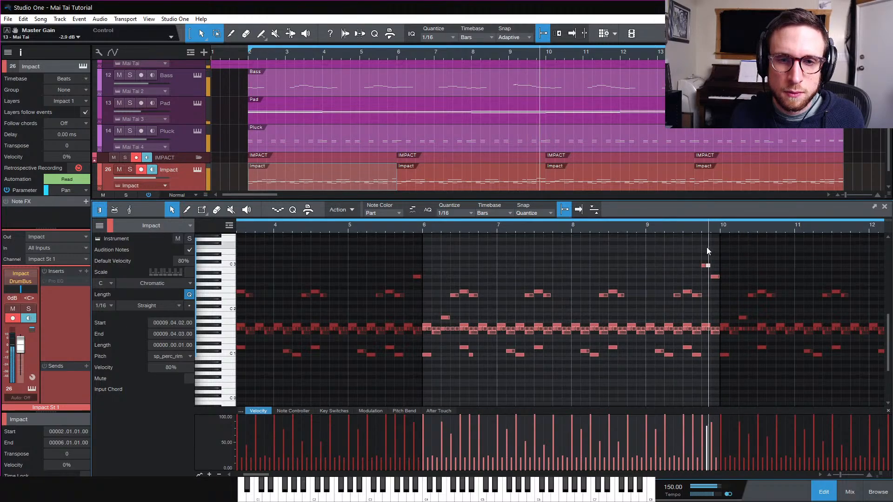
key(space)
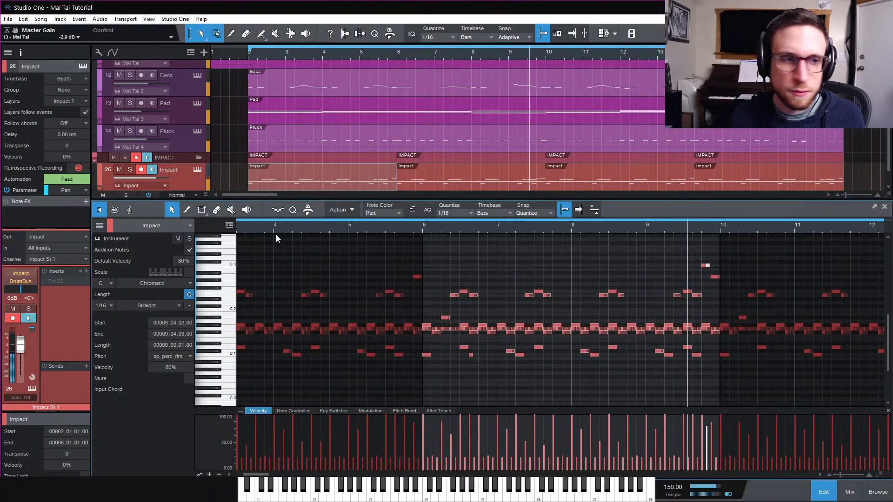
double_click(707, 258)
drag(706, 258, 677, 258)
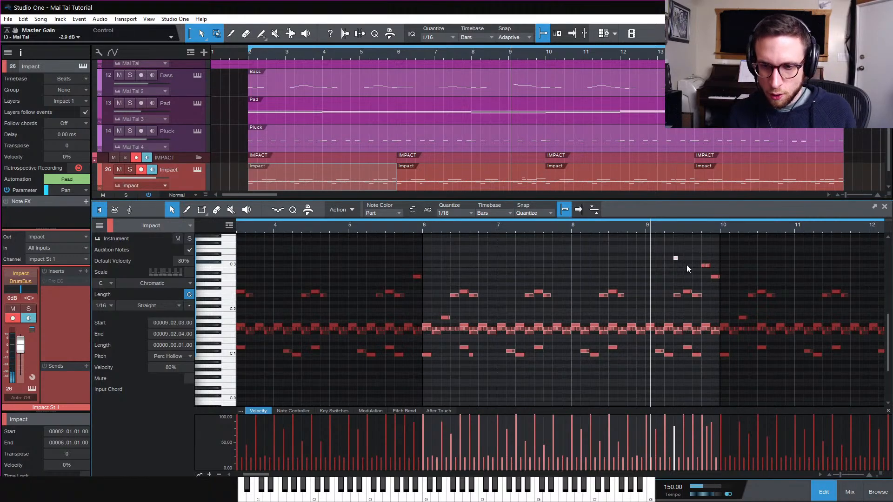
Open the Impact XT instrument and audition the percussion pads in bank B
click(197, 170)
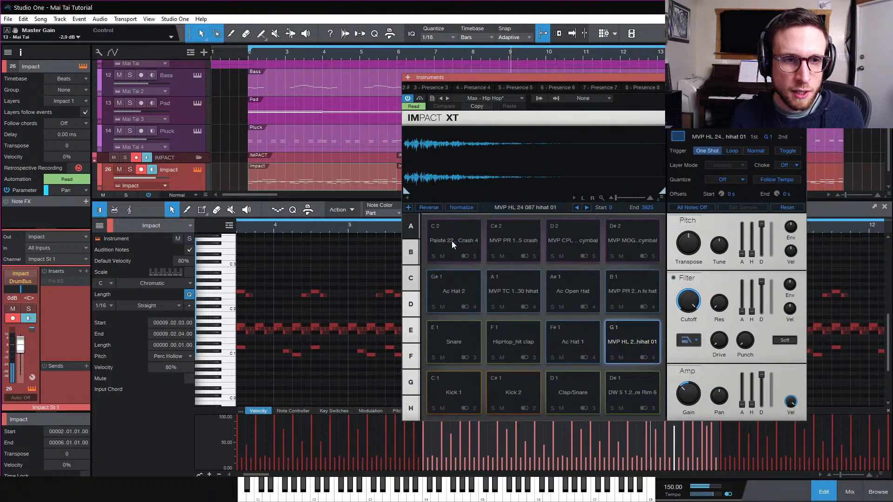
click(412, 252)
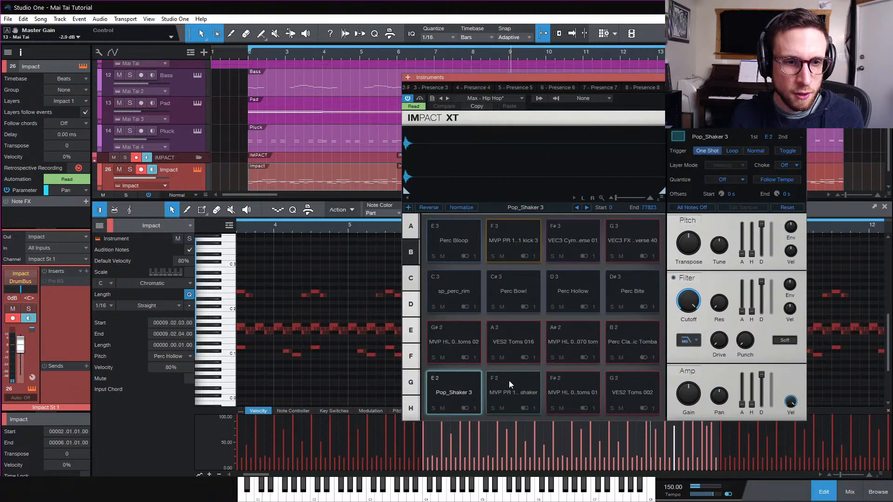
click(573, 381)
click(629, 386)
click(625, 342)
click(568, 337)
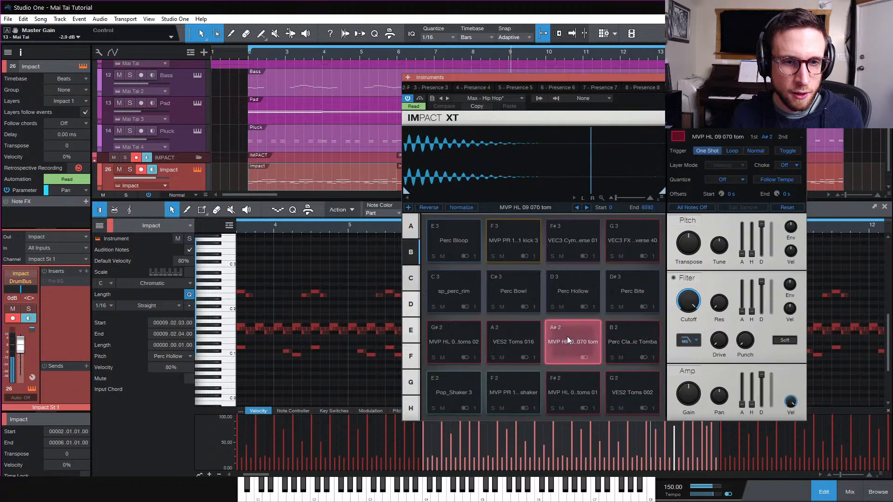
click(513, 338)
click(462, 340)
click(507, 337)
click(513, 298)
click(566, 286)
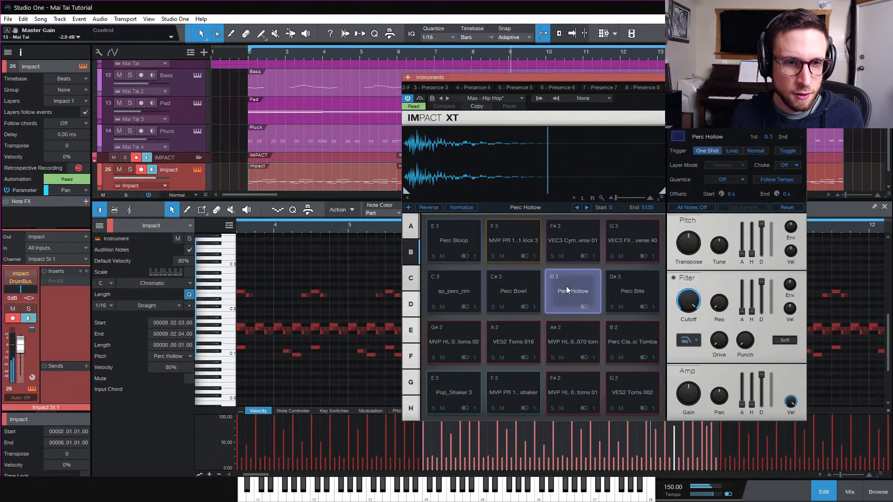
click(633, 287)
click(449, 295)
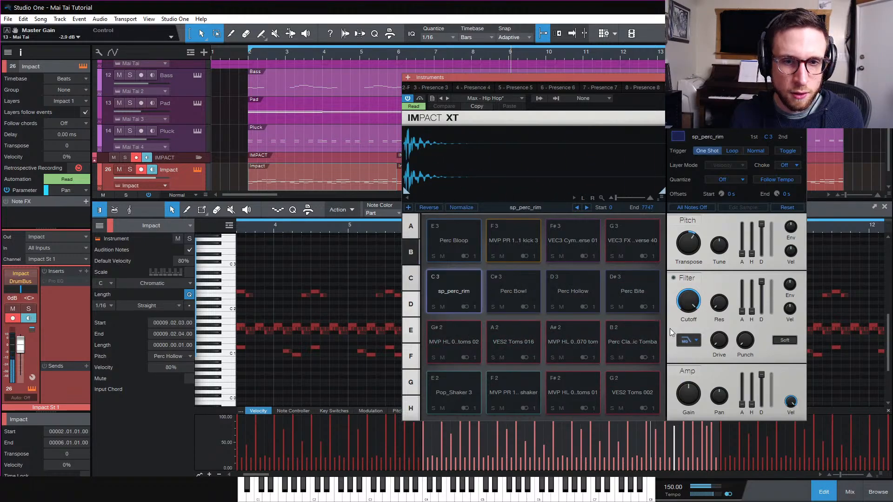
Pan the sp_perc_rim pad to L 46 and the Perc Hollow pad to R 35
drag(721, 399, 706, 426)
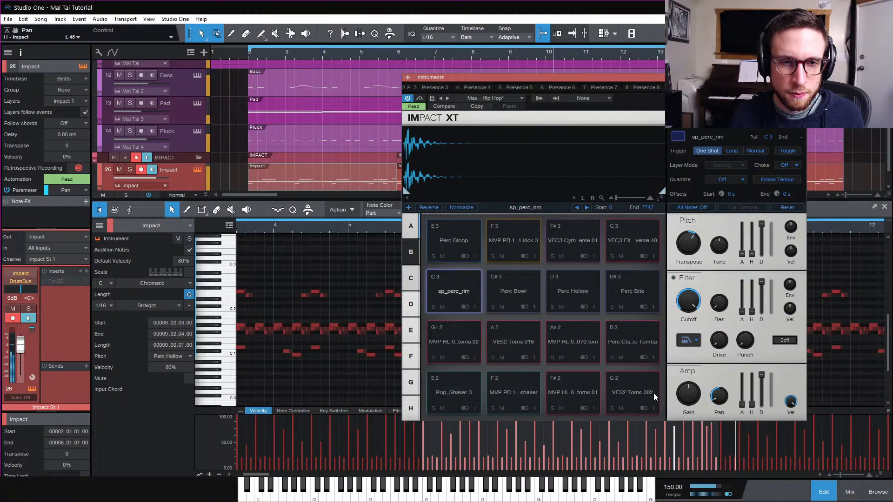
click(554, 285)
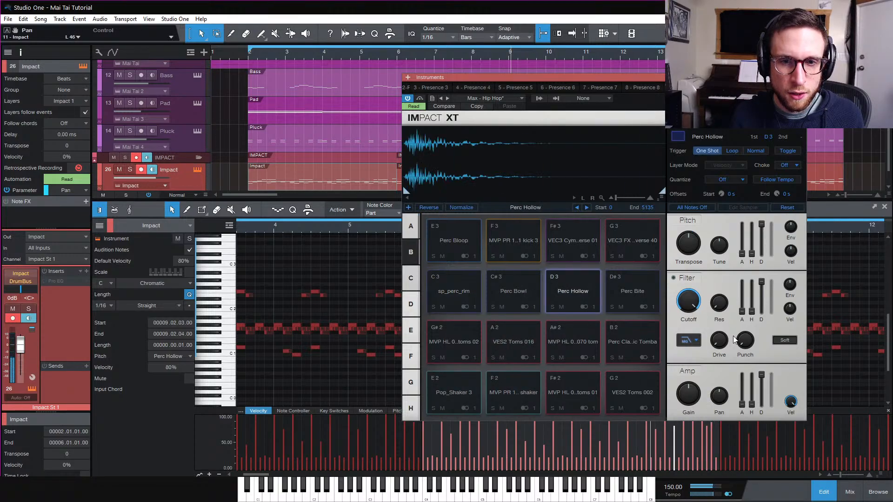
drag(722, 366, 714, 356)
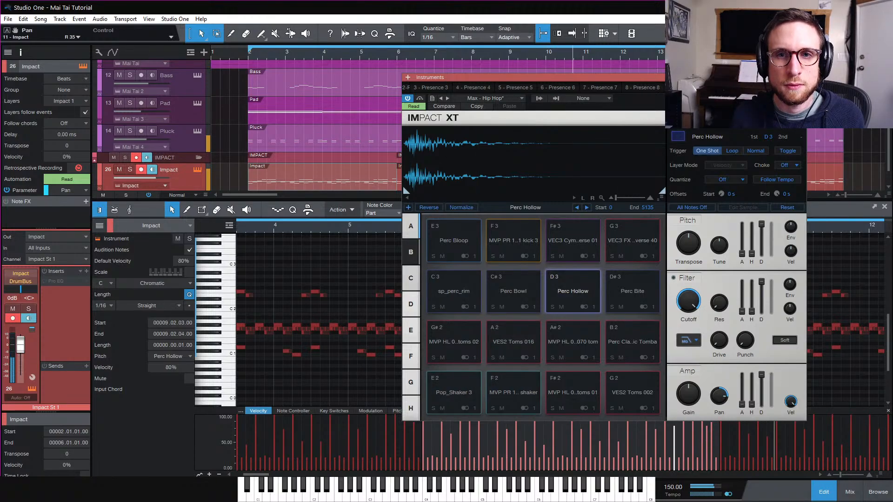
click(801, 77)
click(824, 493)
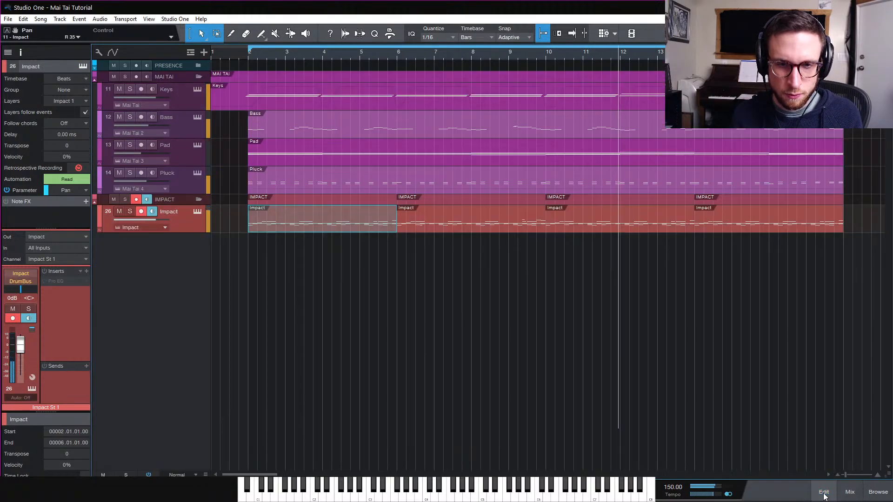
Delete the Impact event at bar 14 and fill its place with a copy of an earlier Impact event
key(w)
click(482, 228)
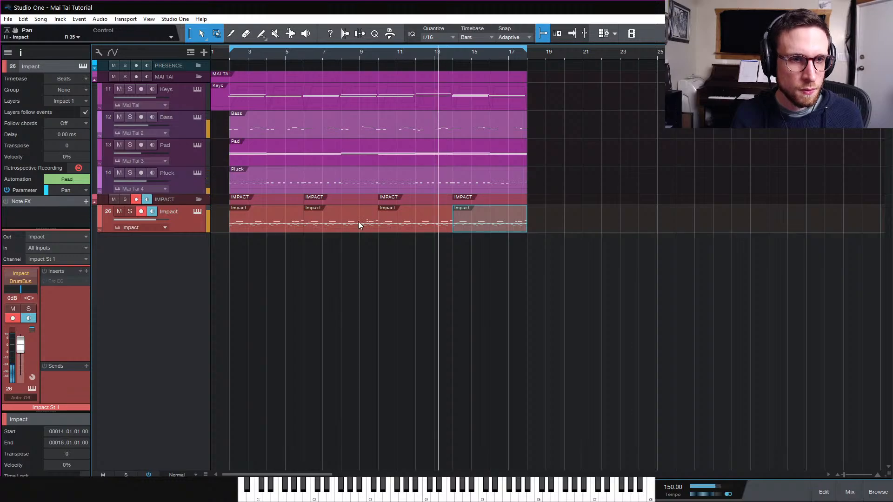
key(Delete)
drag(341, 224, 491, 230)
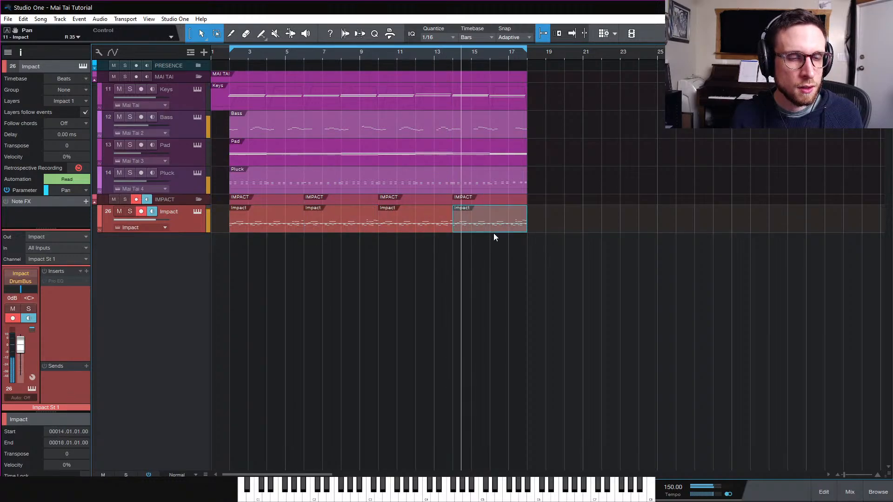
Add an MVP CPL 03 19 104 cymbal note at 2.1.1 in the first Impact part and play from bar 2
double_click(261, 226)
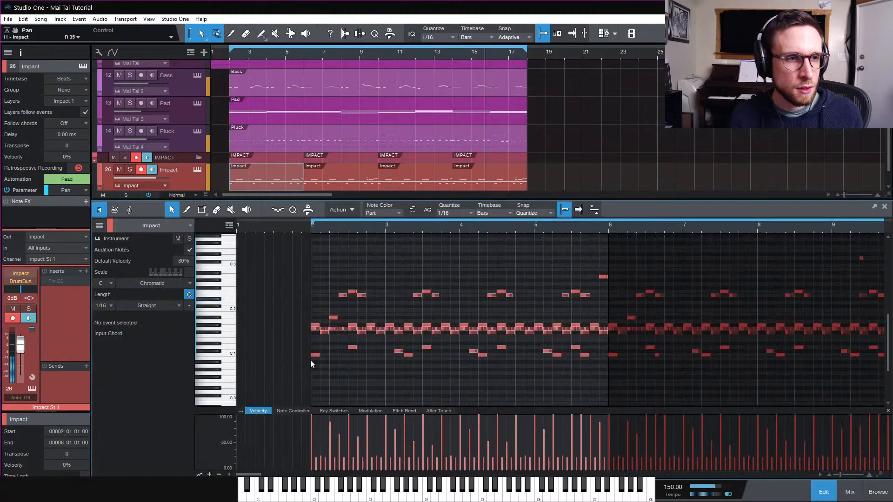
click(315, 259)
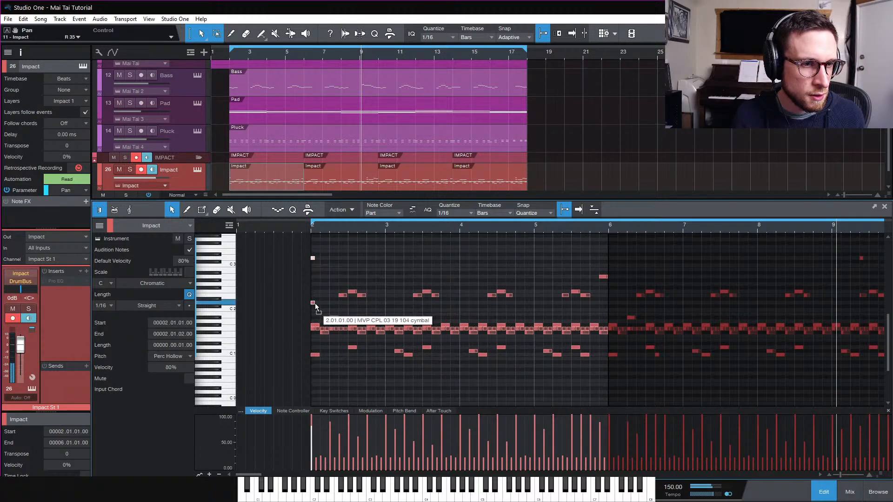
drag(315, 312, 316, 304)
click(310, 229)
key(space)
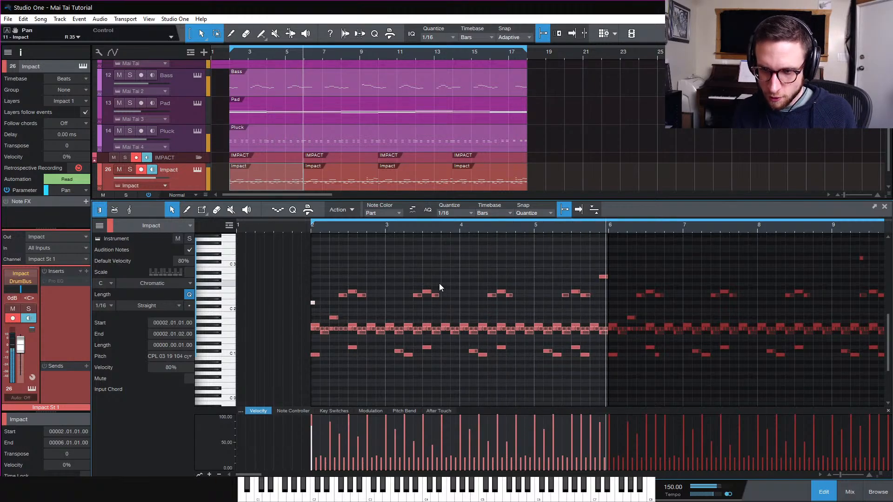
Insert a Compressor on the MixBus, placing it ahead of the Limiter
key(w)
key(w)
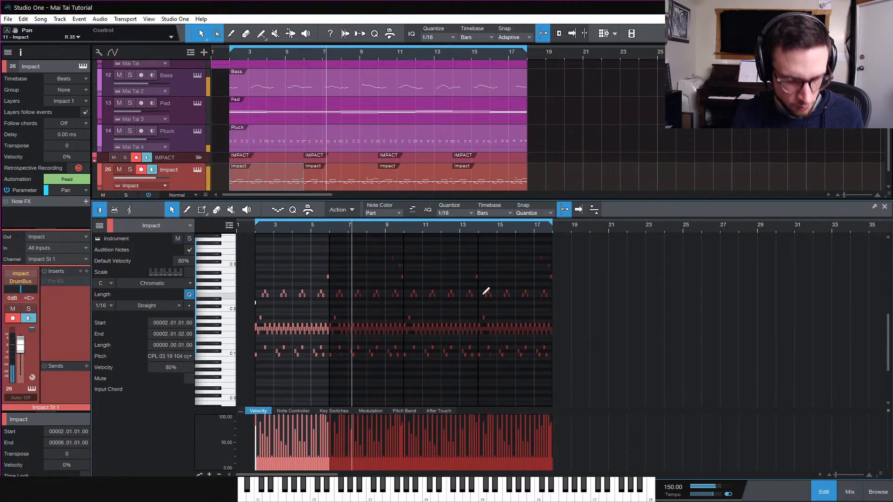
key(F2)
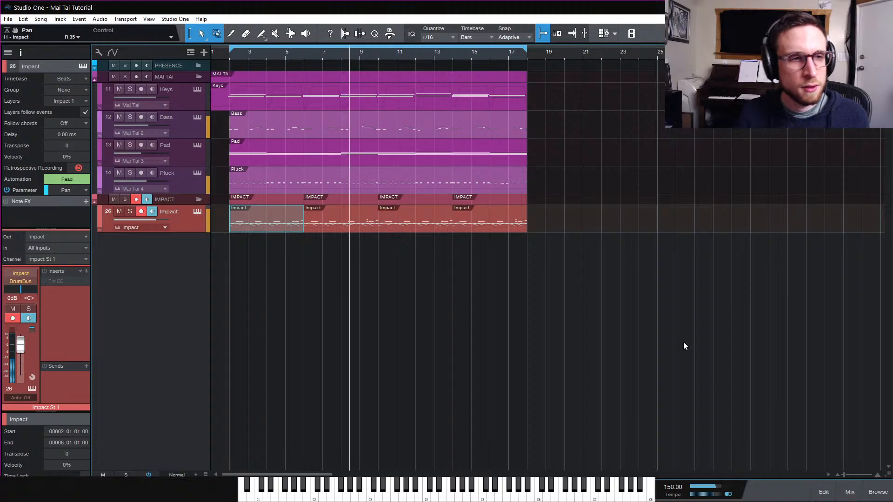
click(849, 492)
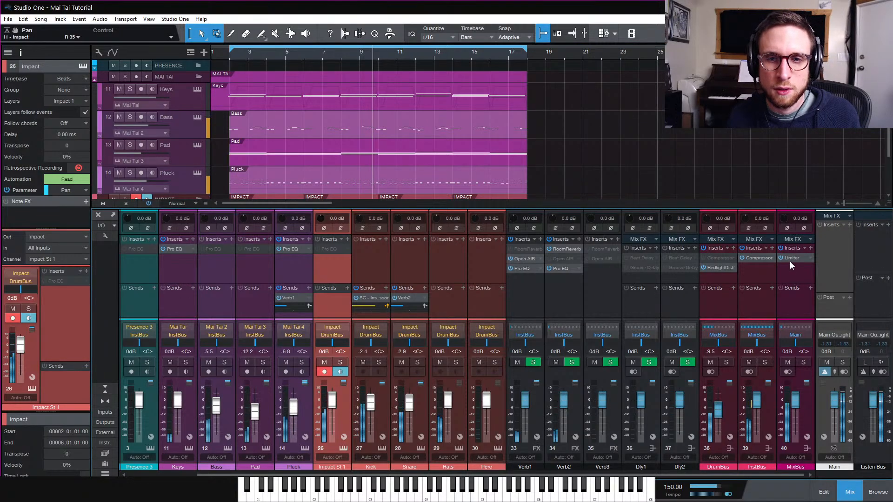
click(810, 249)
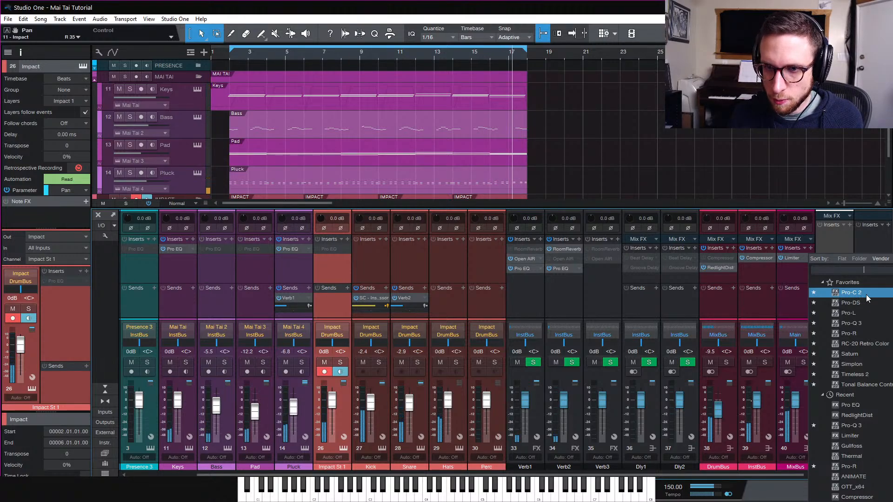
scroll(872, 439, down, 1)
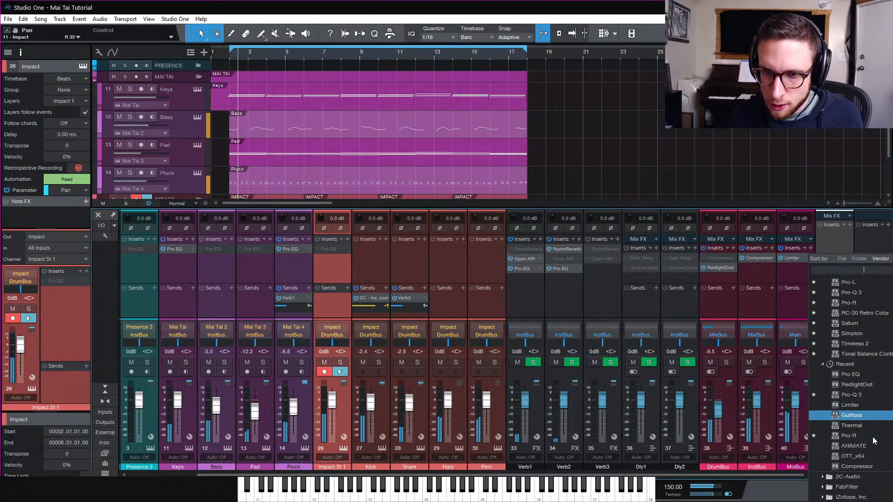
scroll(874, 441, down, 4)
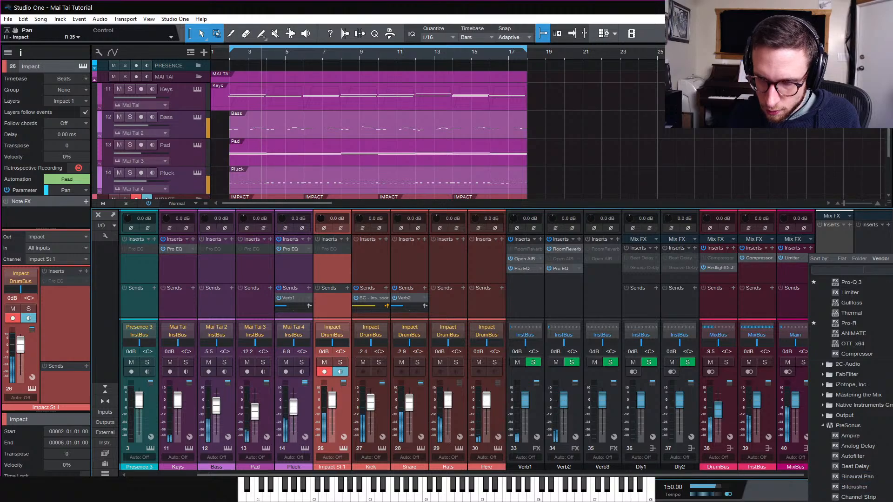
click(857, 354)
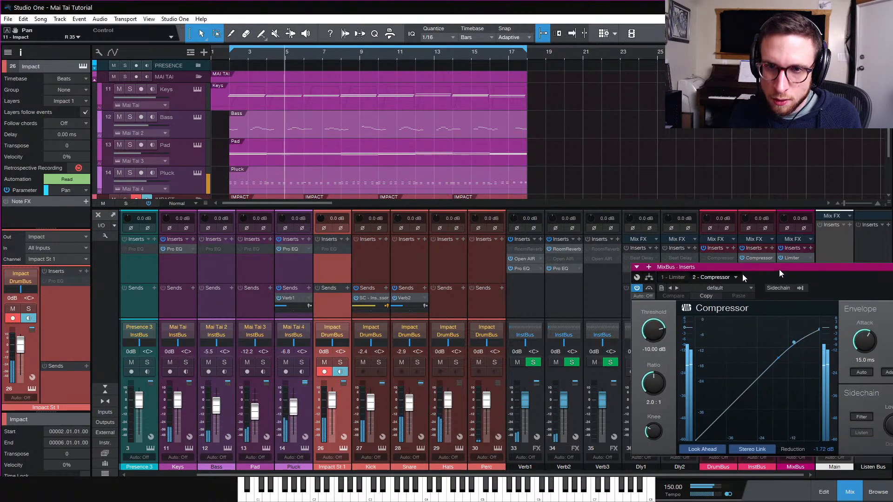
drag(797, 268, 797, 259)
drag(543, 210, 587, 177)
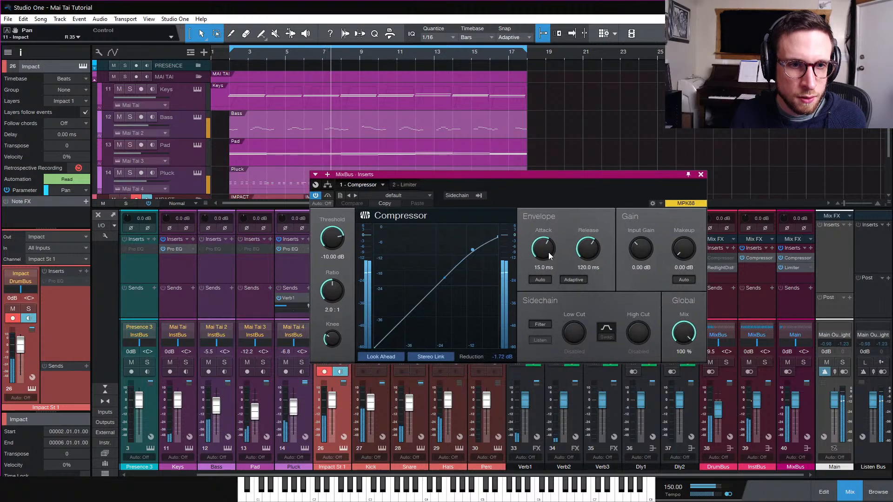
Set the MixBus compressor's attack to 89.2 ms, release to 92.0 ms and threshold to -26.32 dB
drag(548, 252, 551, 238)
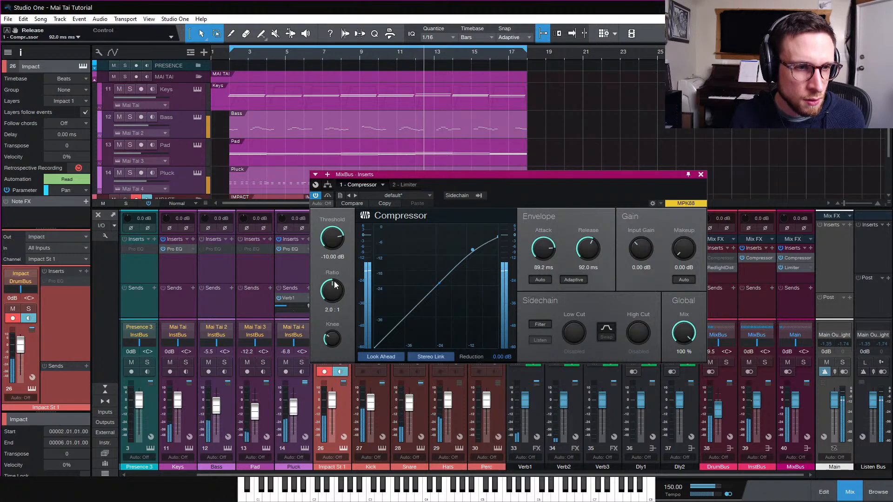
drag(326, 241, 328, 251)
drag(329, 253, 329, 274)
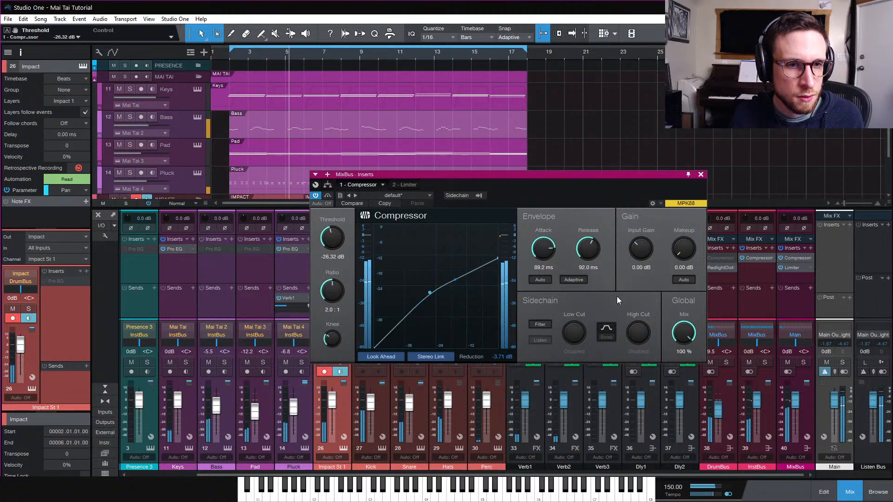
Enable the compressor's sidechain filter with an 84.2 Hz low cut and lower the threshold to -32.08 dB
click(541, 324)
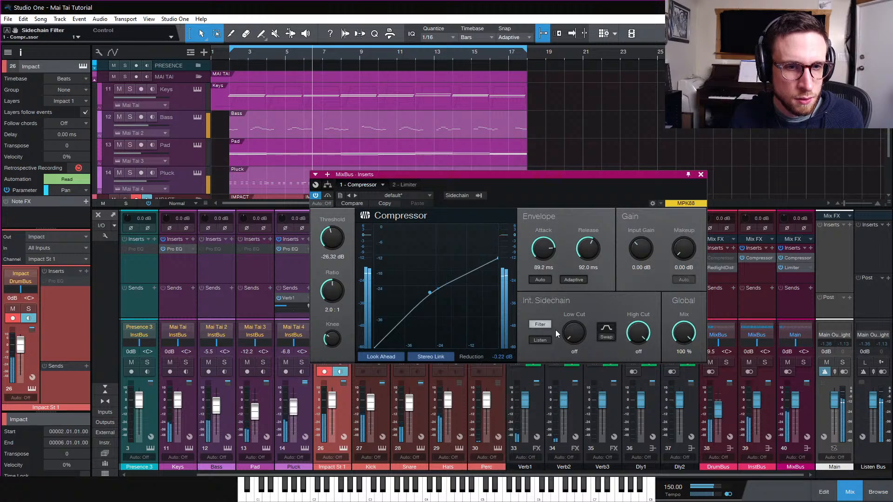
drag(575, 332, 578, 323)
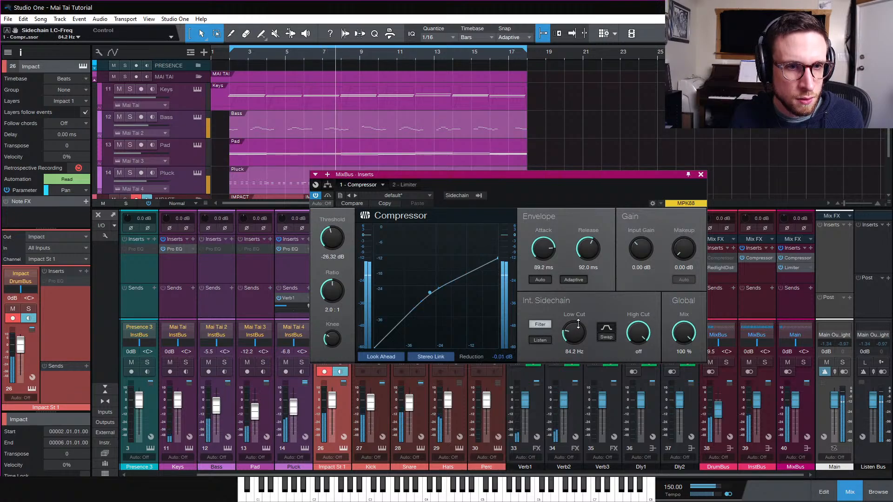
drag(335, 238, 334, 248)
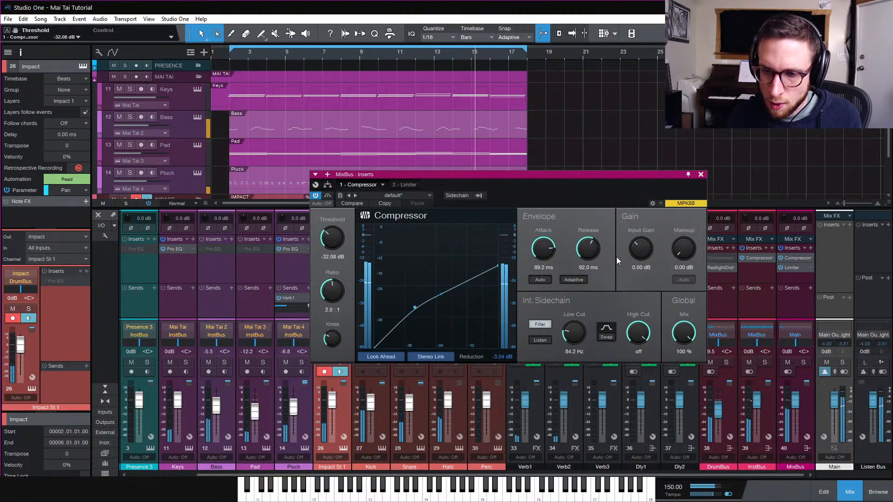
click(701, 174)
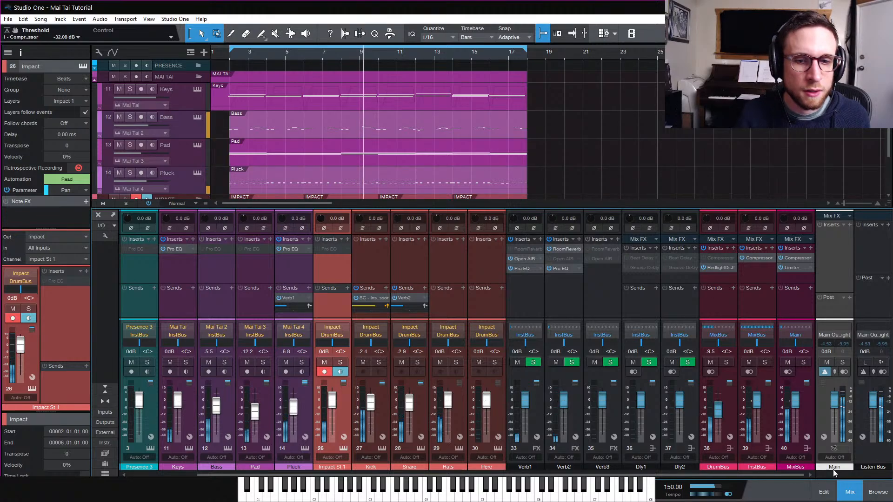
Lower the Snare channel's Verb2 send level to -25.2
key(F3)
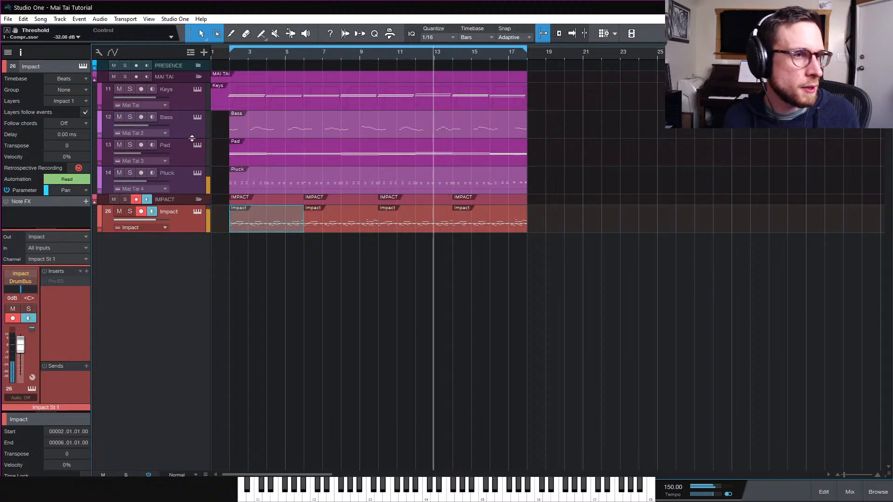
click(192, 182)
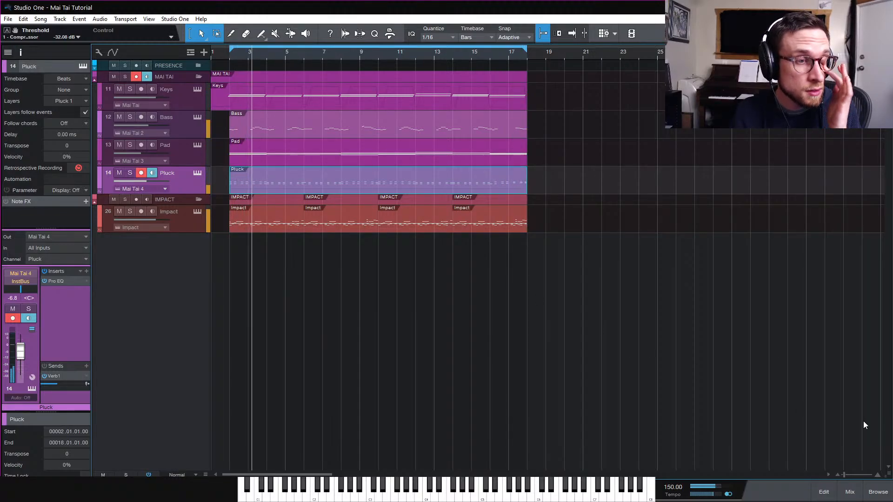
click(857, 495)
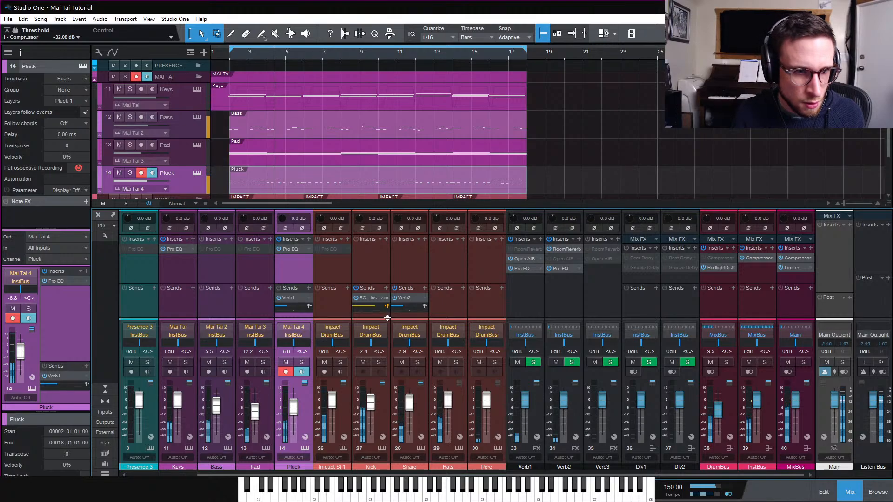
drag(400, 309, 400, 314)
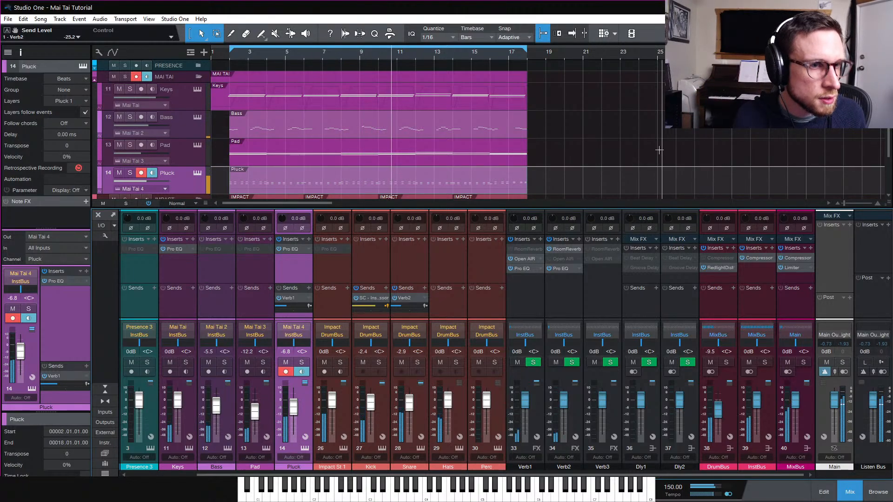
Select the Impact track and play the song to check the mix
scroll(606, 159, down, 1)
scroll(607, 159, down, 1)
click(178, 173)
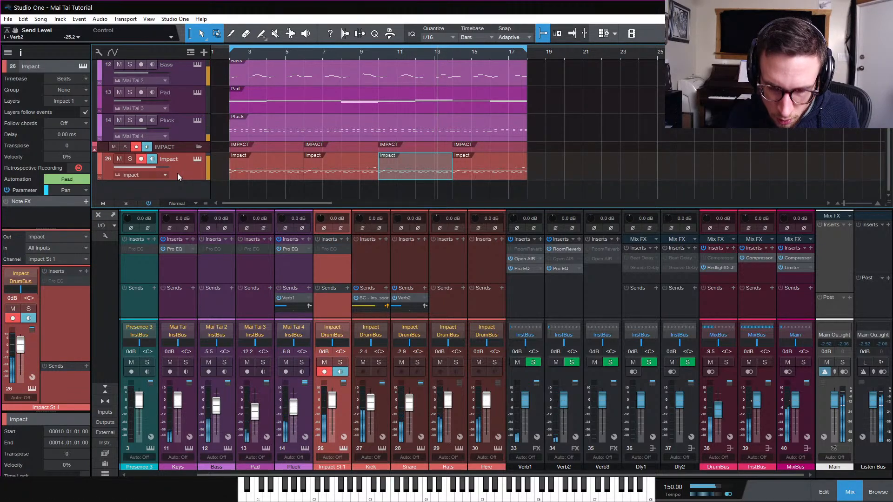
key(space)
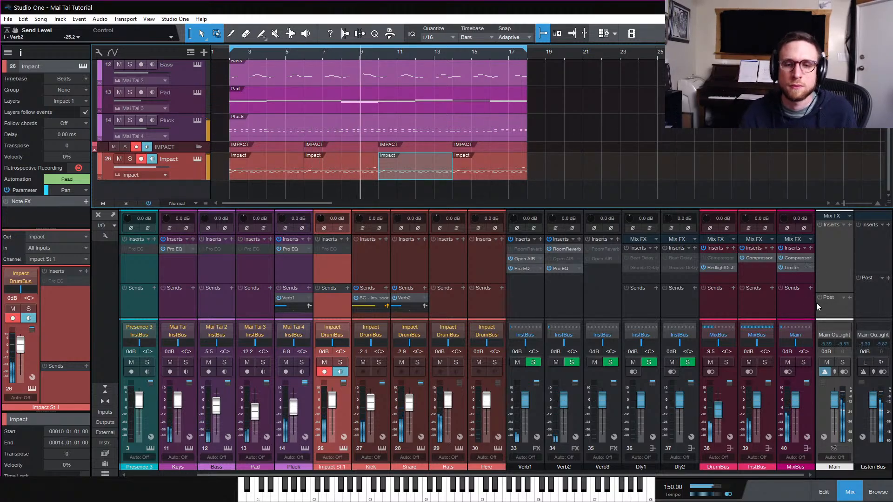
Insert RedlightDist on the MixBus channel, placed between the Compressor and the Limiter
click(811, 248)
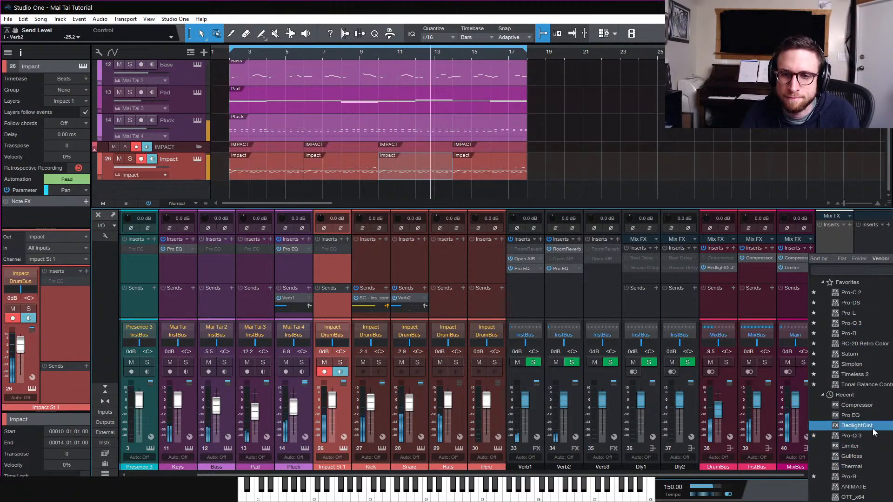
click(856, 426)
drag(797, 277, 798, 264)
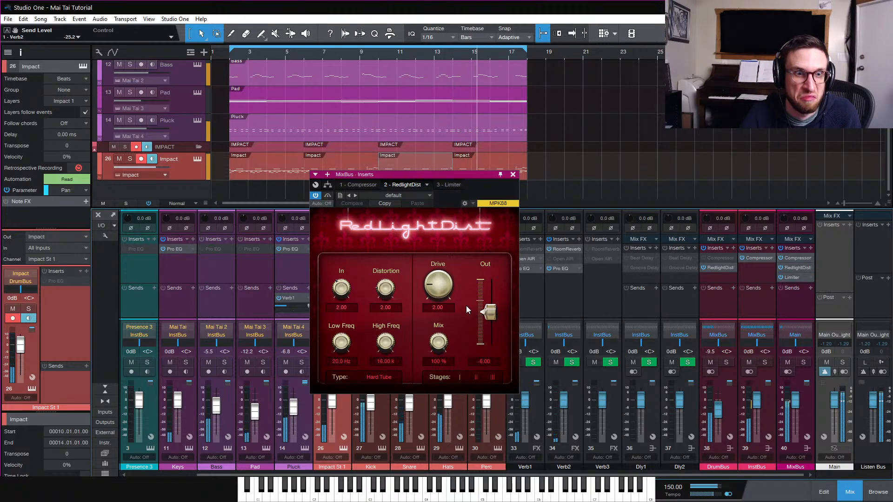
Set RedlightDist's type to Soft Tube, drive to 3.21 and output to -8.46 dB
click(389, 377)
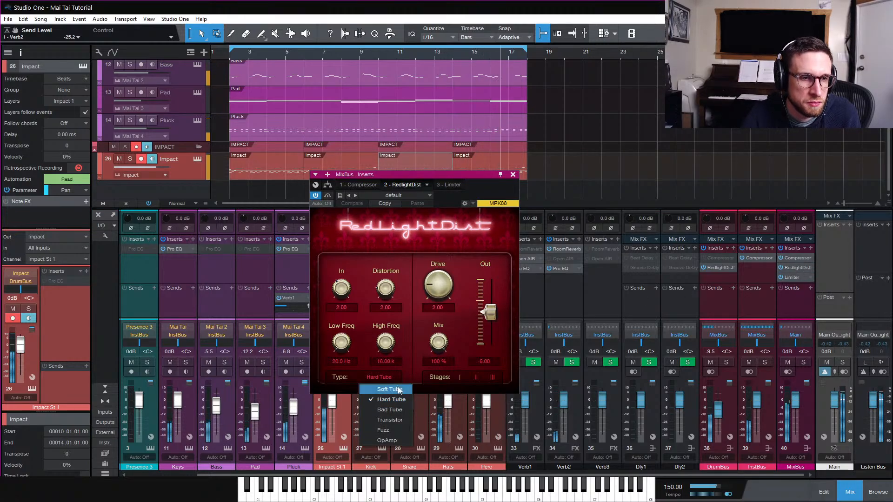
click(398, 390)
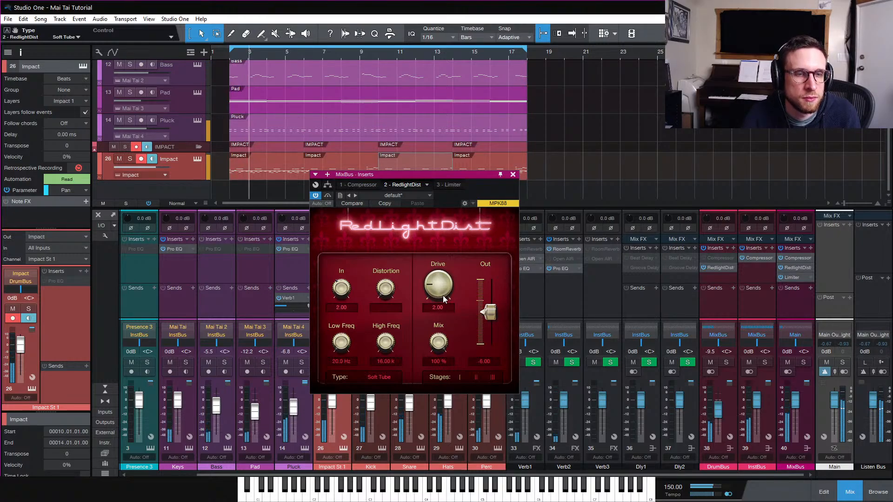
drag(442, 294, 444, 287)
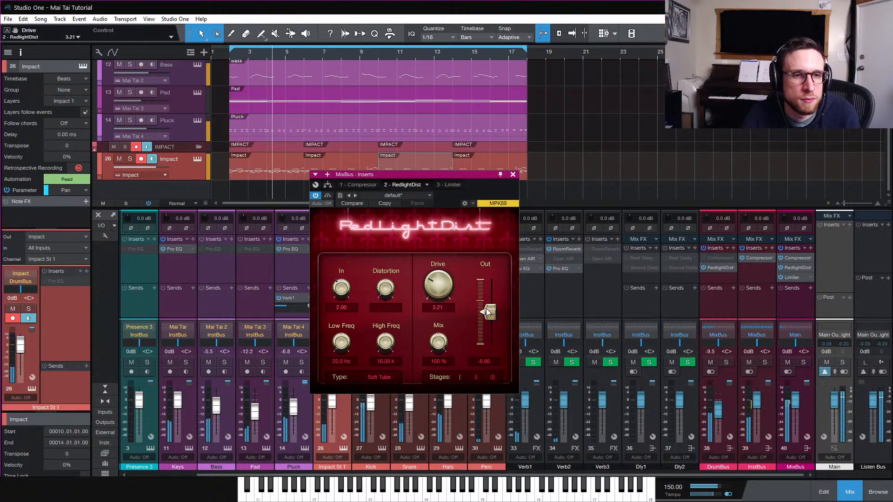
drag(487, 309, 491, 314)
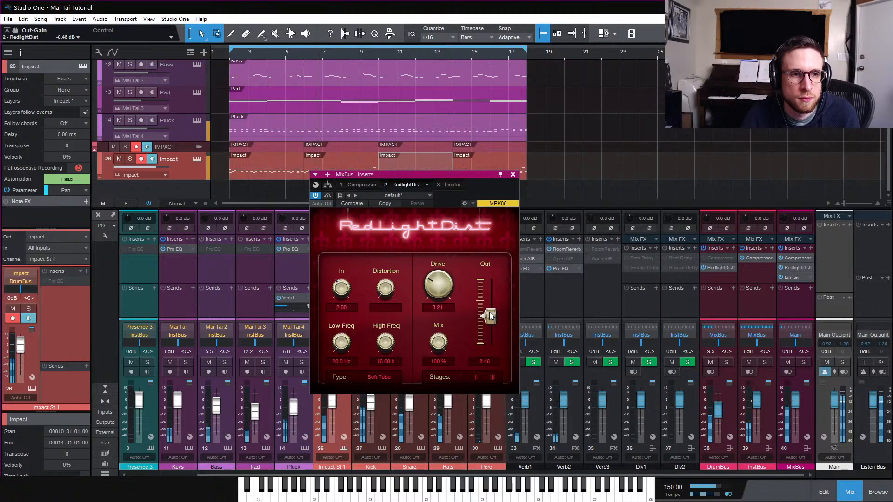
Toggle RedlightDist on and off to compare its effect, then close the plugin window
click(316, 196)
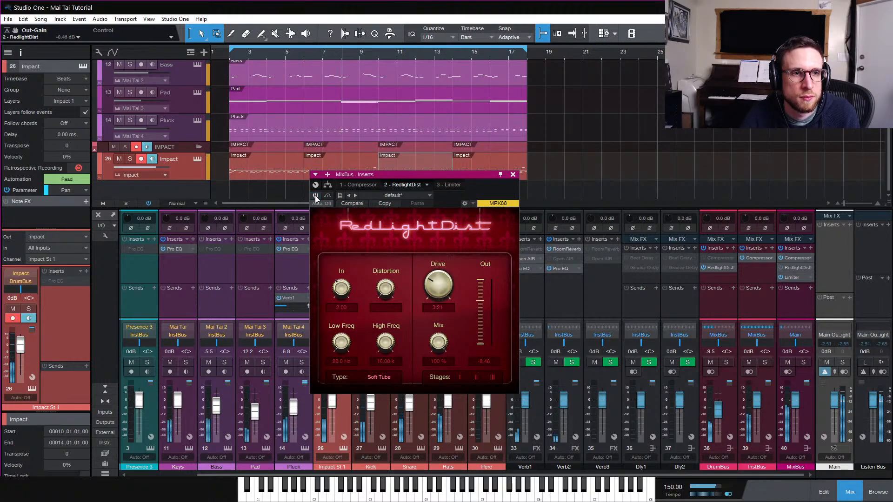
click(315, 195)
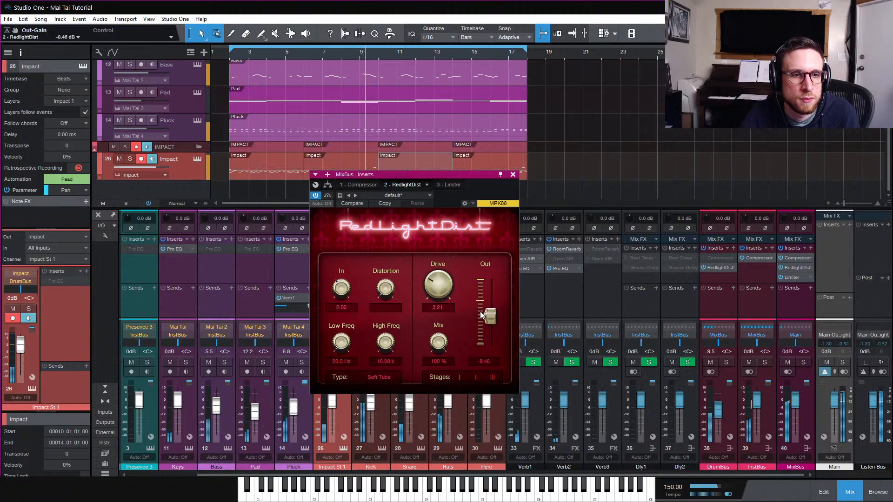
click(316, 197)
click(317, 197)
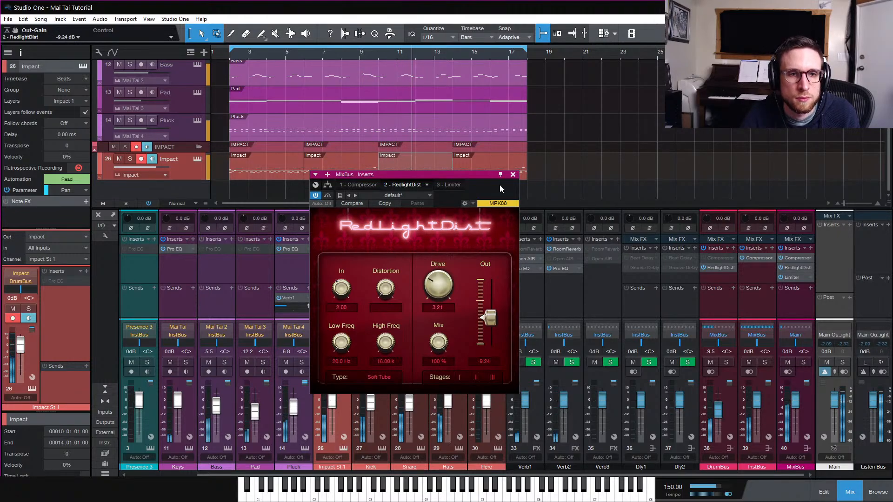
click(513, 175)
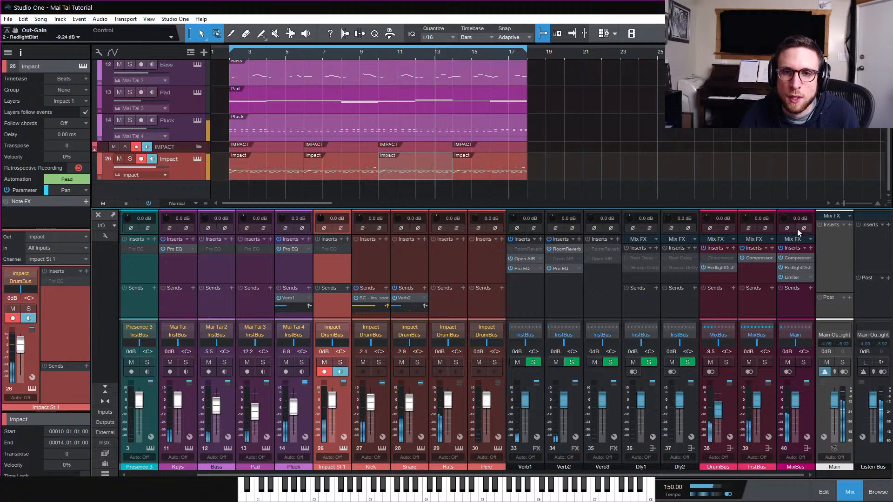
Insert OTT on the MixBus channel after RedlightDist and before the Limiter
drag(812, 209, 812, 178)
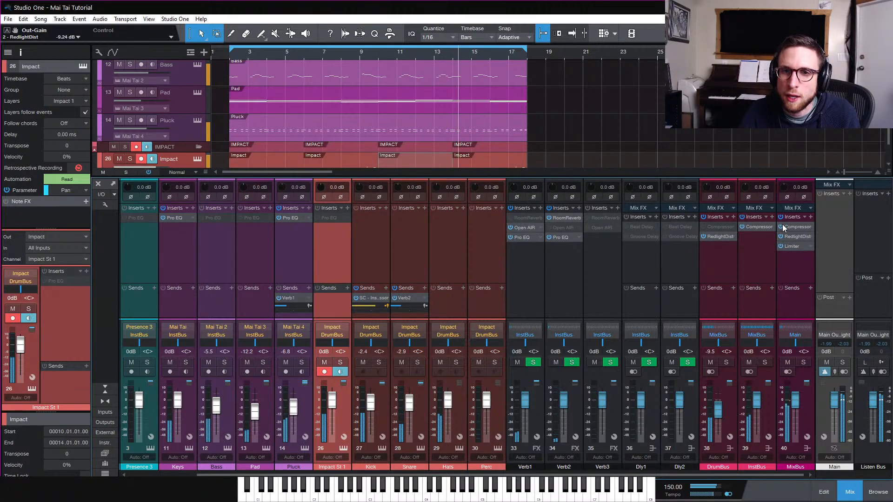
click(811, 217)
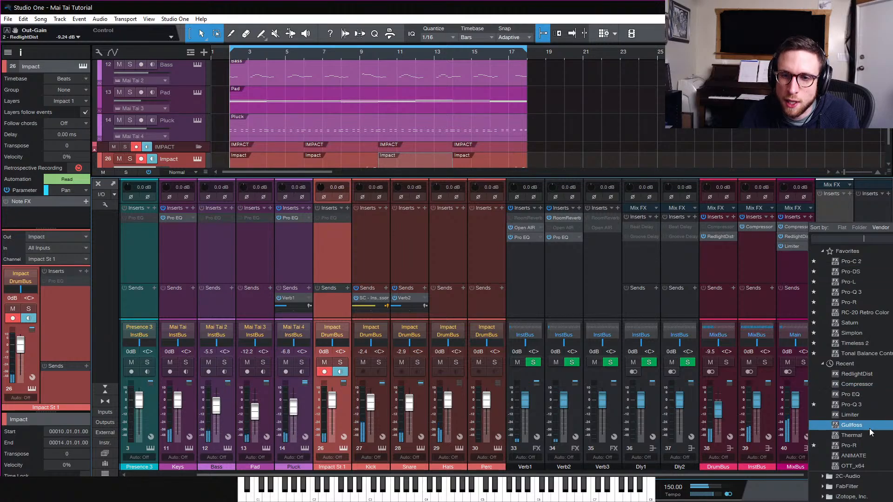
click(868, 466)
drag(786, 257, 799, 245)
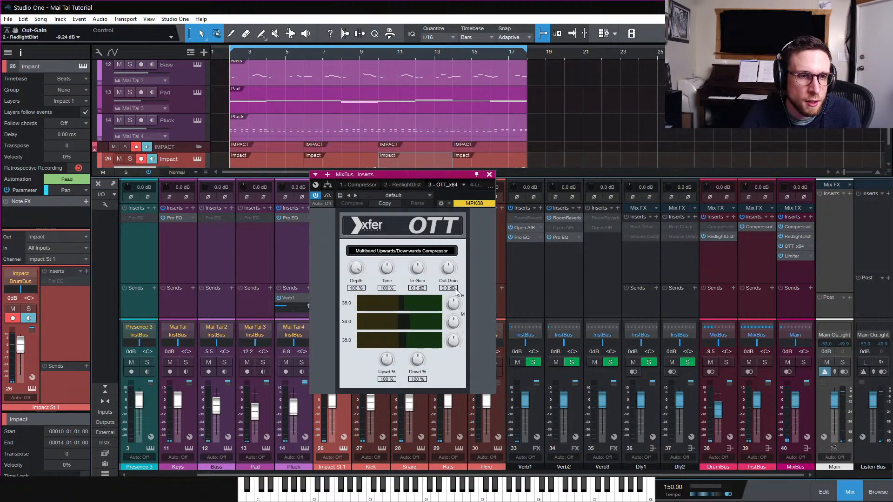
Lower OTT's output gain, start playback and raise OTT's depth to 17%
drag(456, 273, 449, 288)
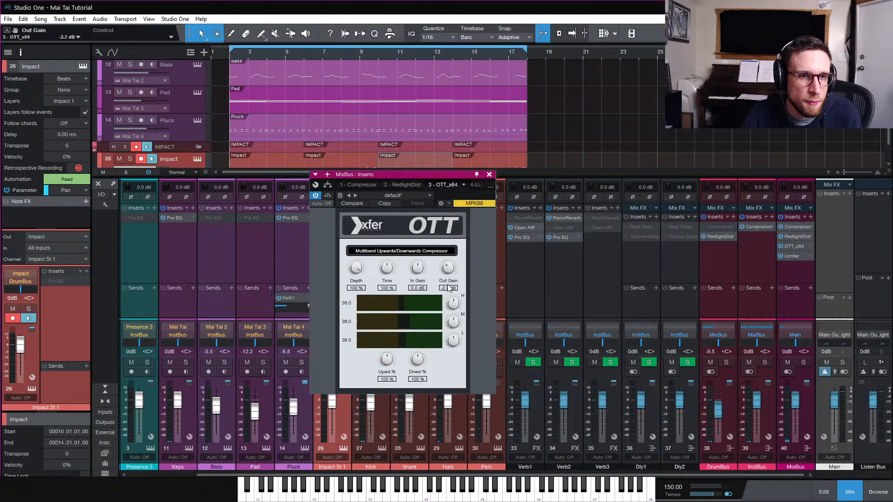
key(space)
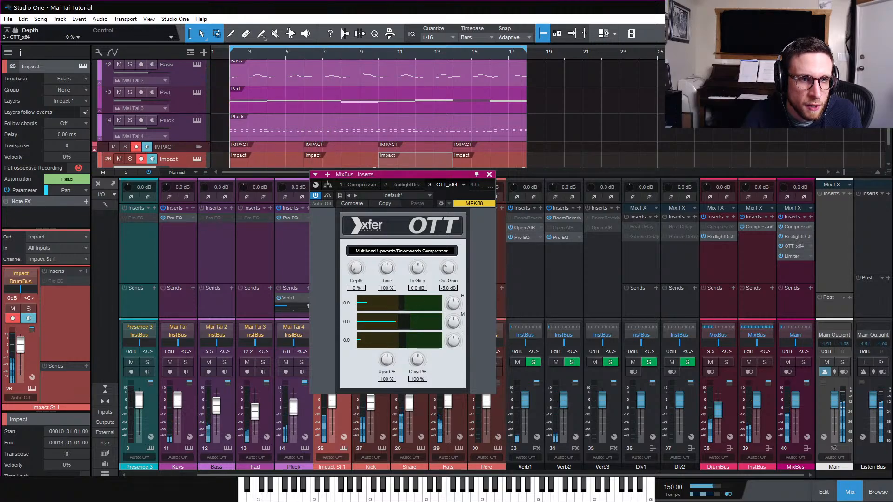
scroll(361, 265, up, 1)
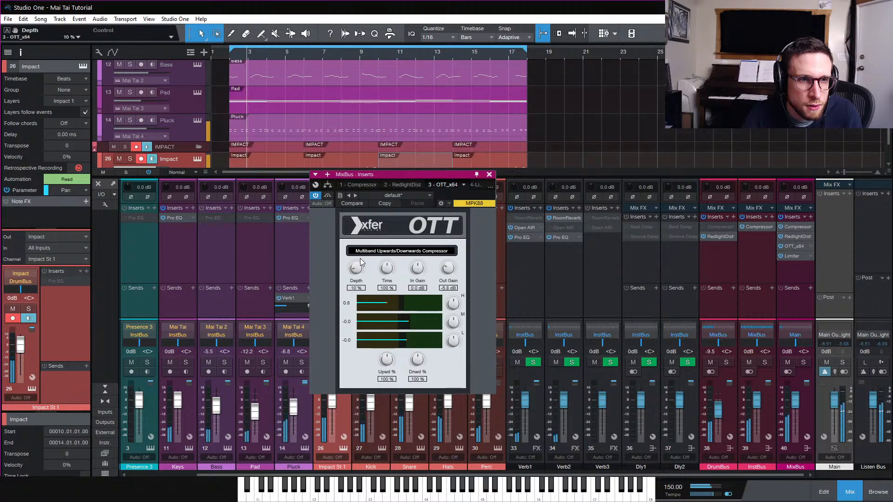
scroll(362, 260, up, 1)
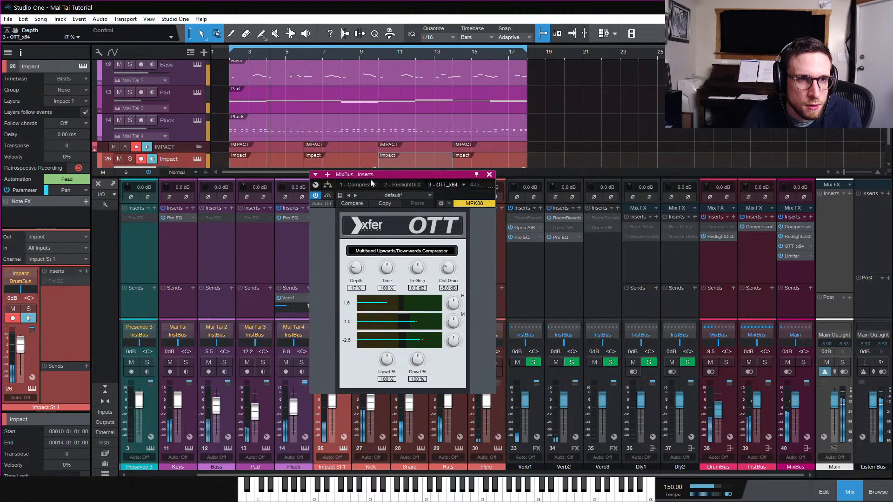
Compare OTT bypassed and active, and reset its output gain to 0 dB
click(316, 196)
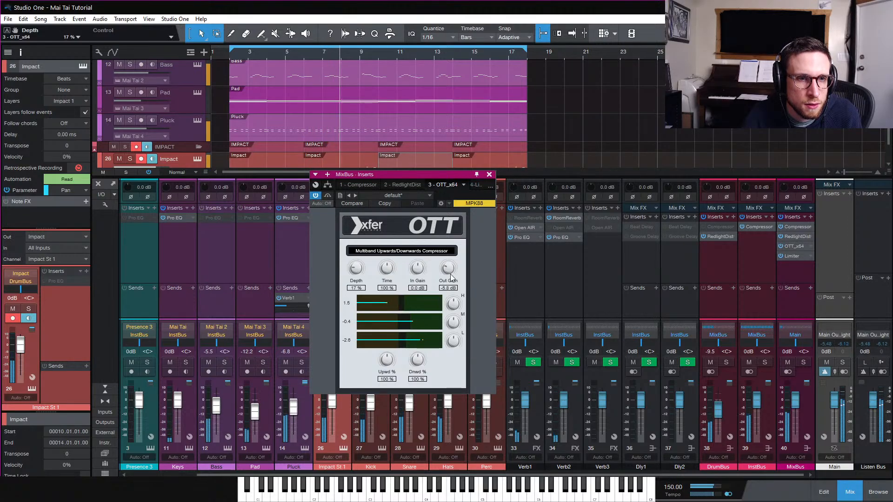
double_click(451, 275)
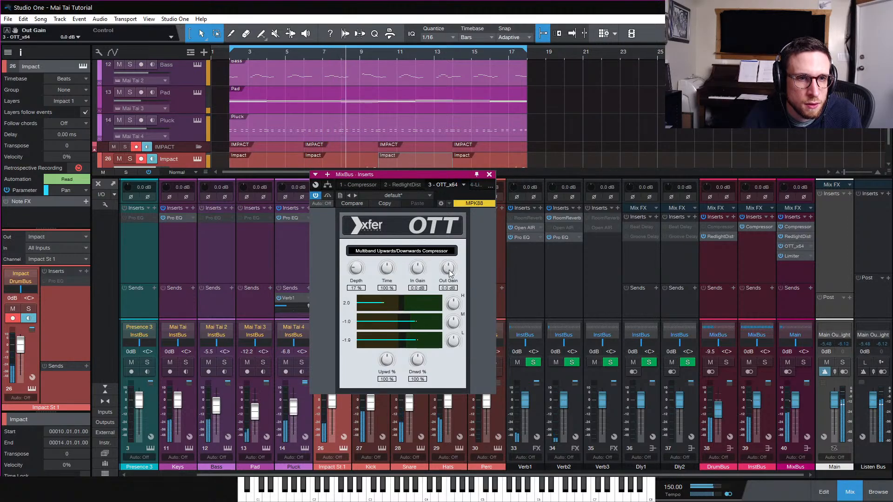
click(316, 196)
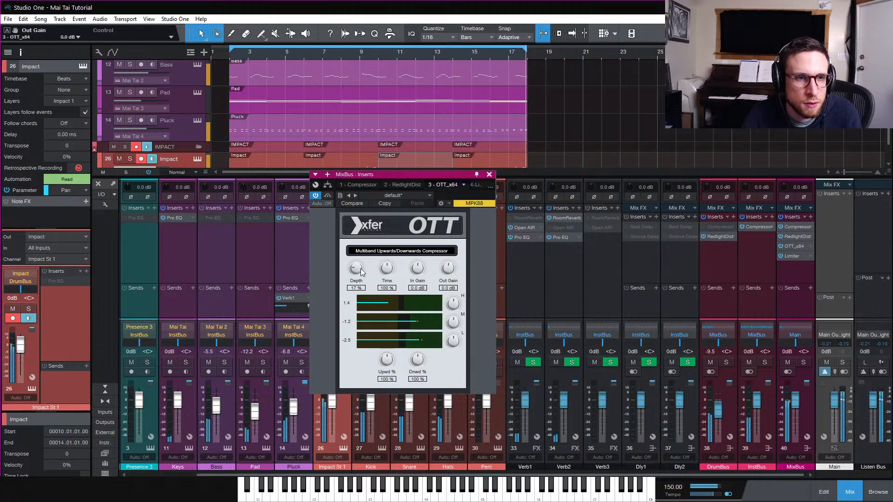
Set OTT's depth to 12% and close the plugin window
drag(356, 269, 358, 276)
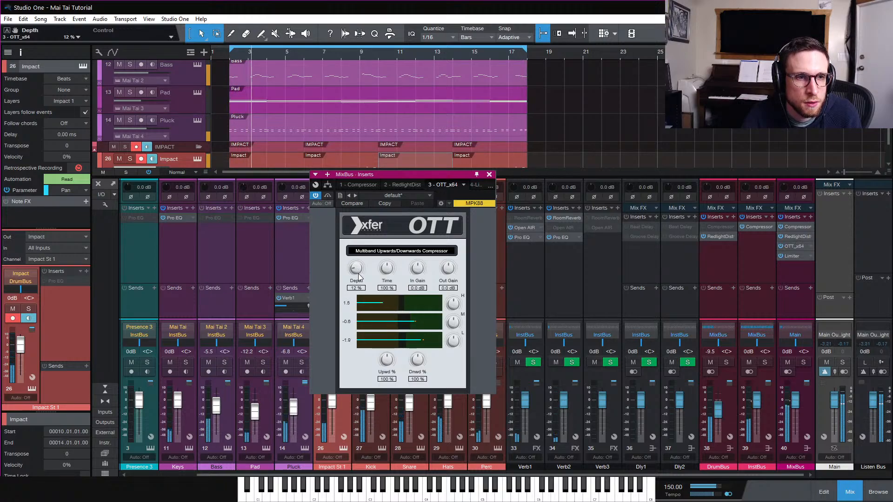
click(490, 175)
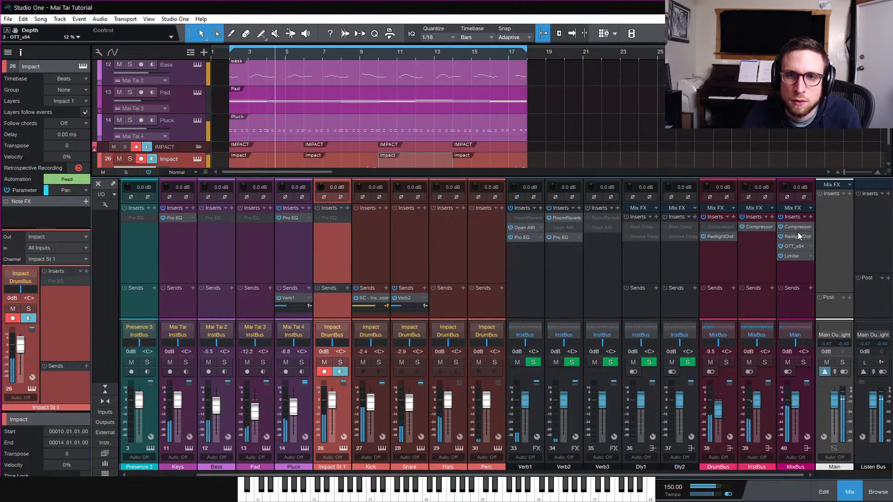
Insert Pro EQ before the MixBus Limiter and boost its high shelf 2.78 dB at 10.33 kHz
click(810, 217)
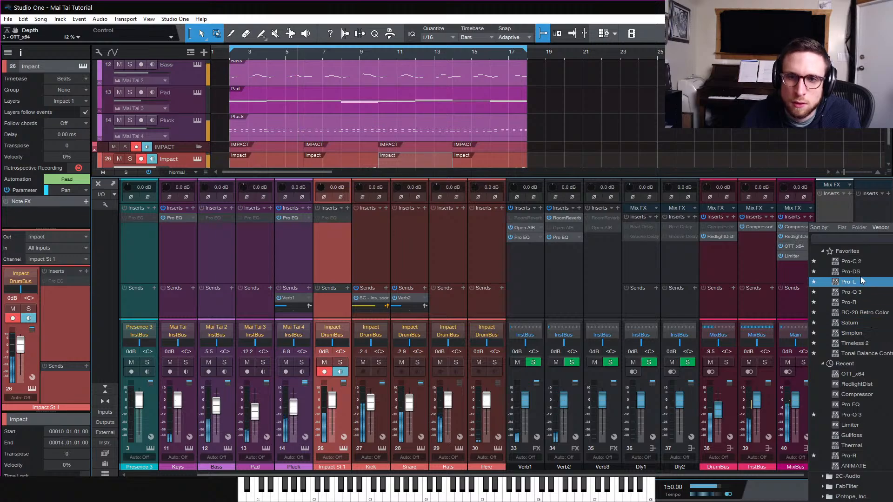
drag(889, 405, 795, 254)
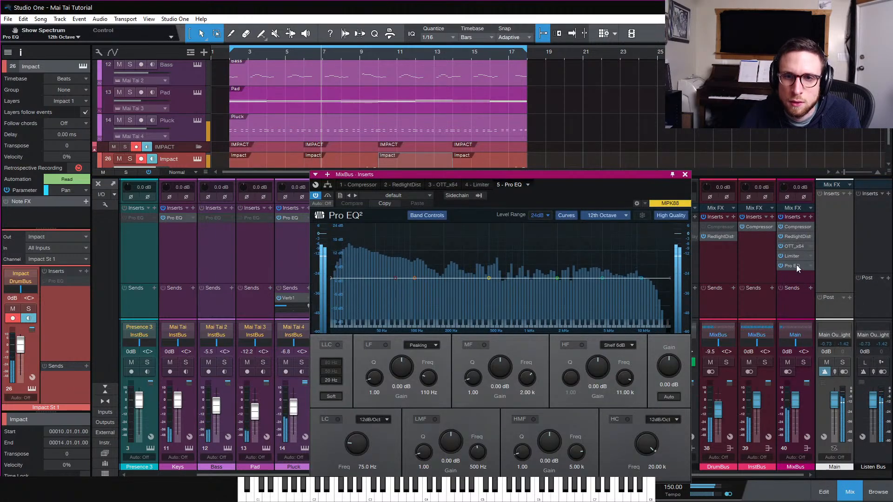
drag(641, 278, 639, 275)
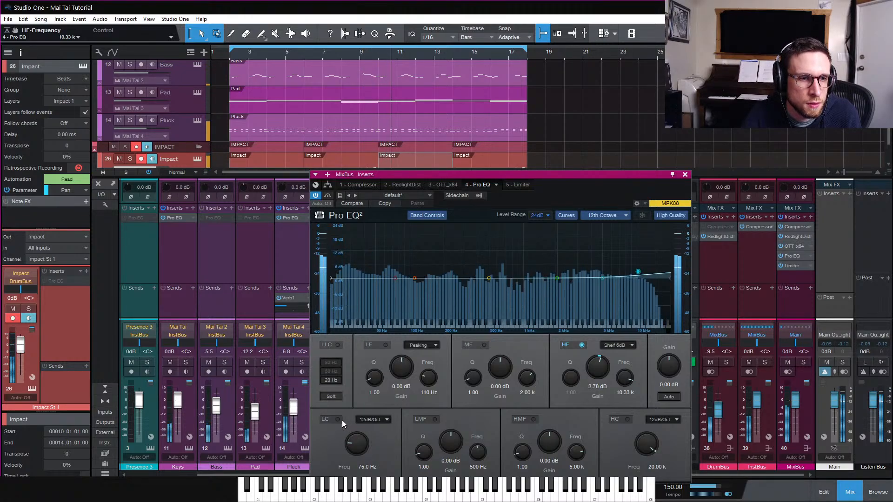
Enable the MixBus EQ's low cut at 24dB/Oct and 20.0 Hz, close the EQ and save the song
click(340, 420)
click(372, 420)
click(374, 435)
drag(358, 444, 355, 451)
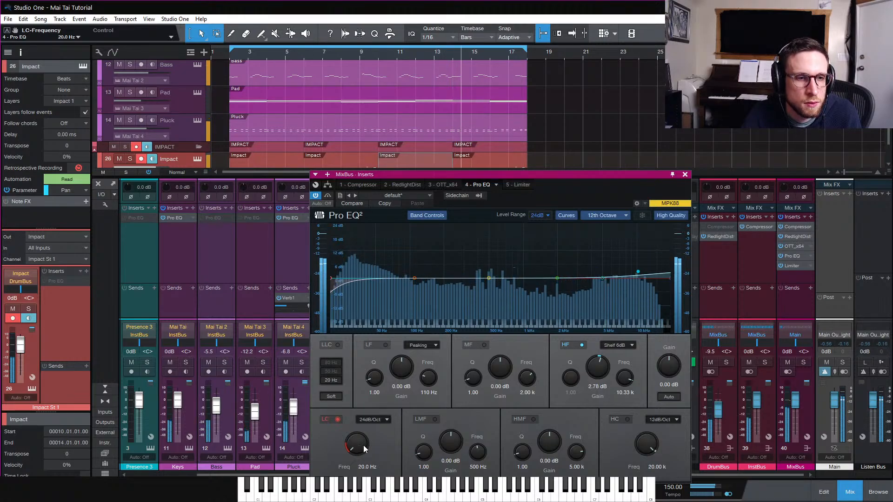
click(685, 175)
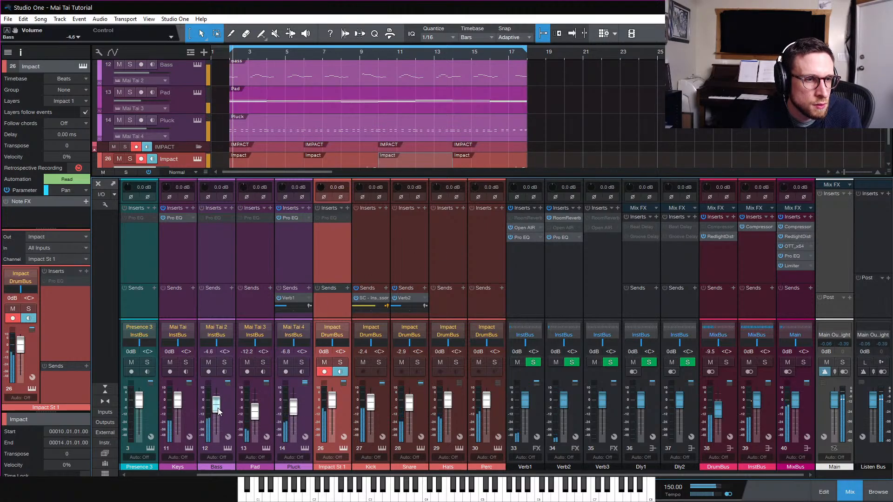
key(ctrl+s)
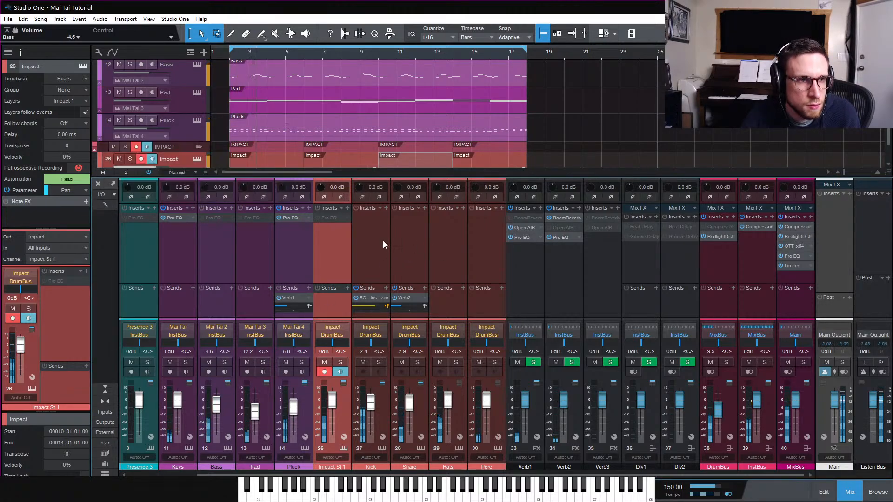
Open the Keys channel's Pro EQ and raise its low cut frequency to 196 Hz
right_click(215, 218)
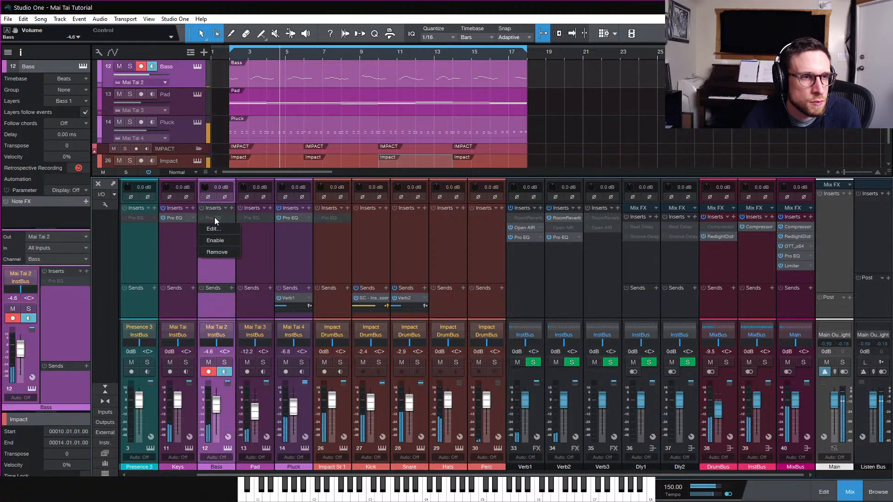
click(181, 266)
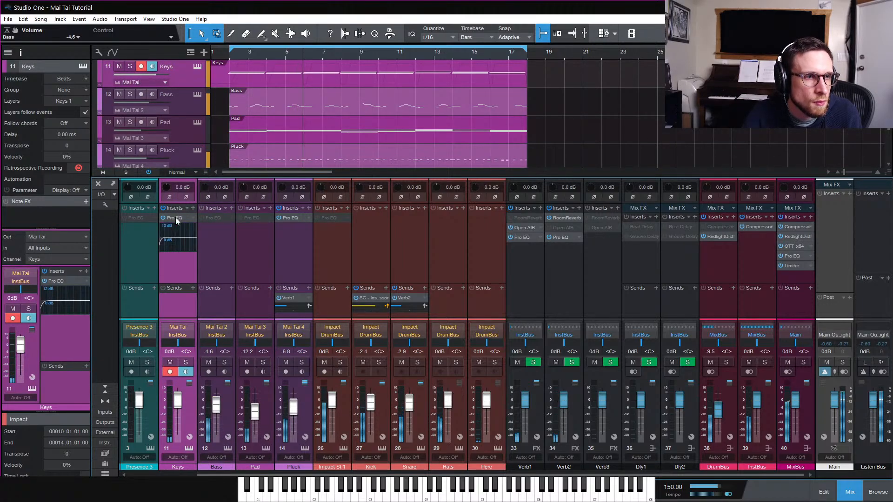
click(177, 219)
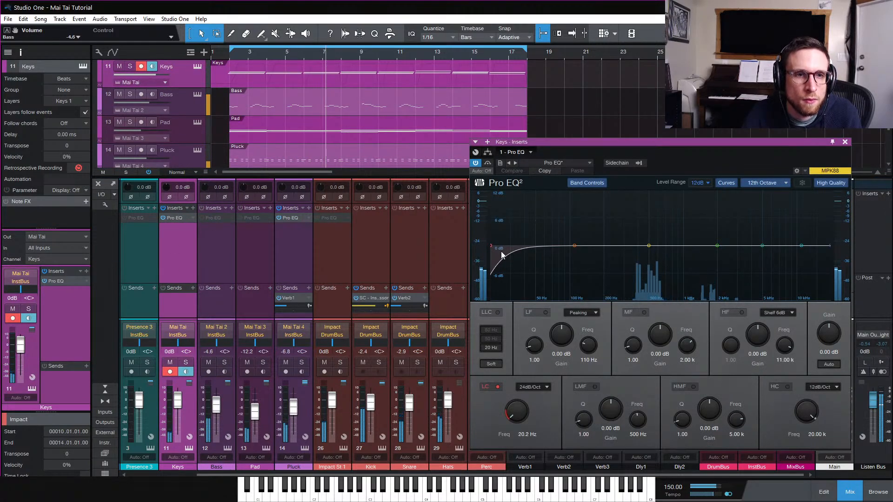
drag(516, 412, 524, 374)
click(844, 141)
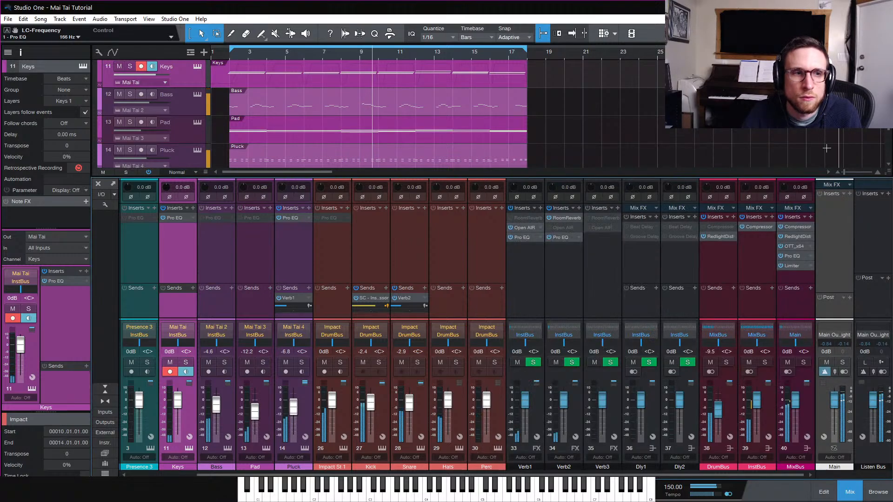
Enable the Pad channel's Pro EQ and raise its low cut frequency to 92.3 Hz
right_click(255, 217)
click(255, 243)
double_click(255, 219)
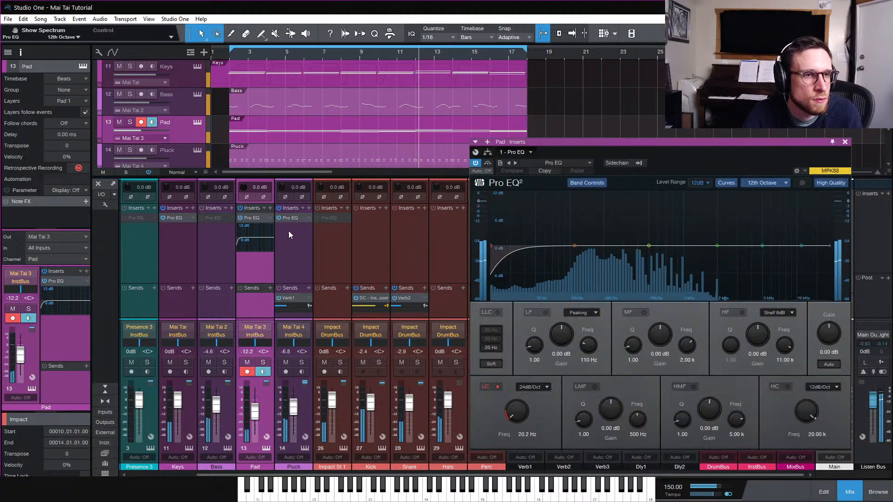
drag(518, 415, 519, 396)
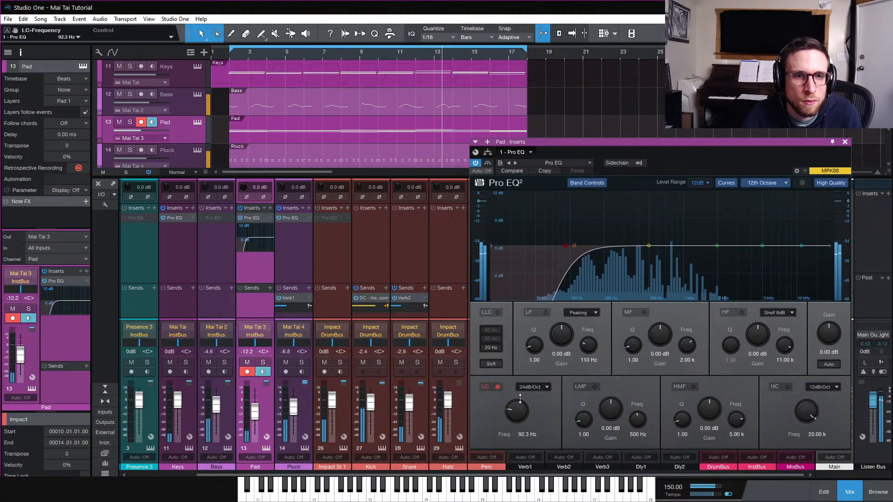
click(846, 142)
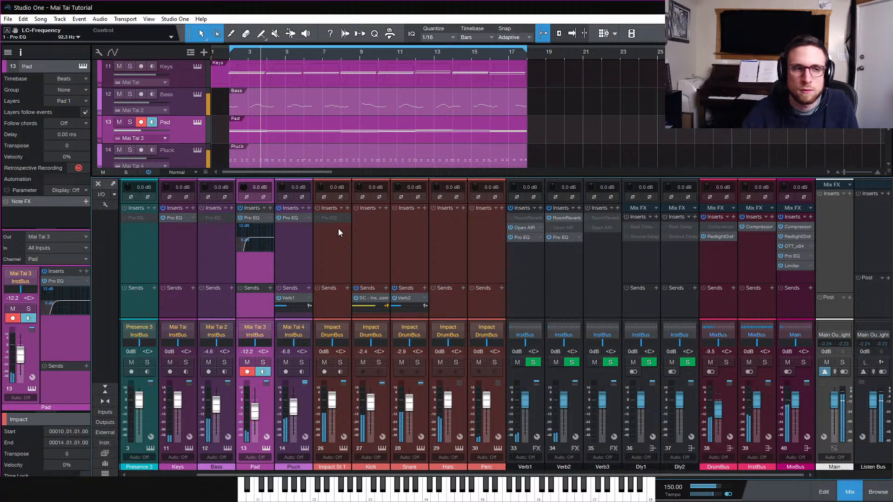
Open the Impact drum part in the note editor and play the pattern back to review it
scroll(268, 152, down, 2)
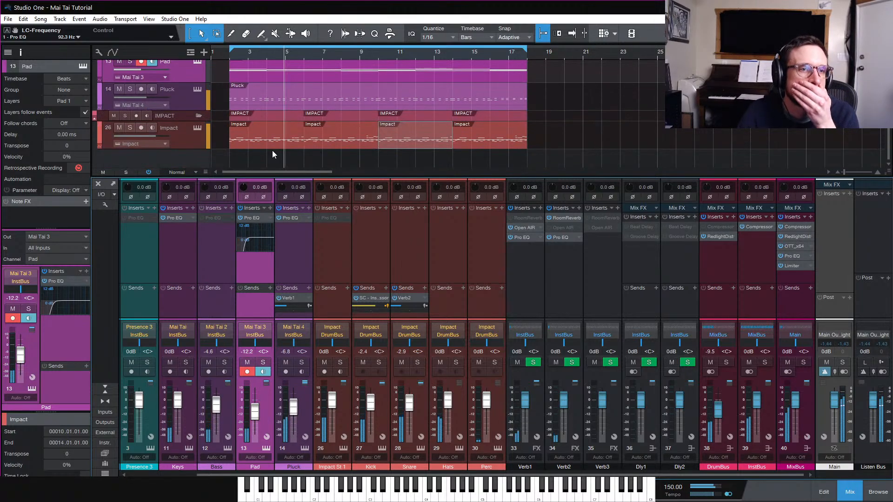
double_click(264, 147)
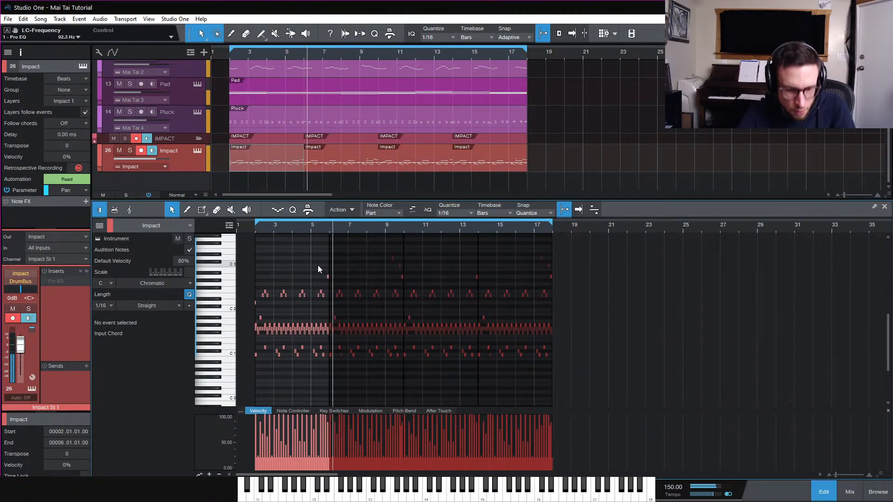
key(e)
key(e)
scroll(328, 273, left, 5)
scroll(326, 275, left, 1)
key(space)
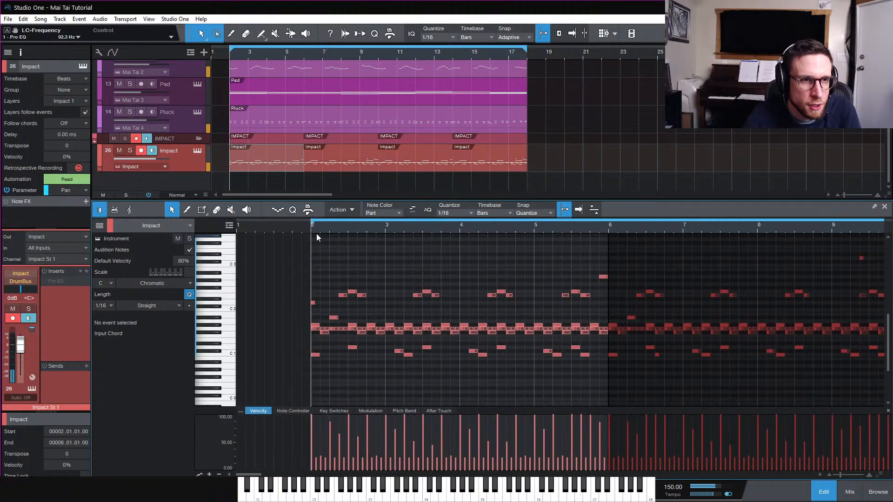
key(space)
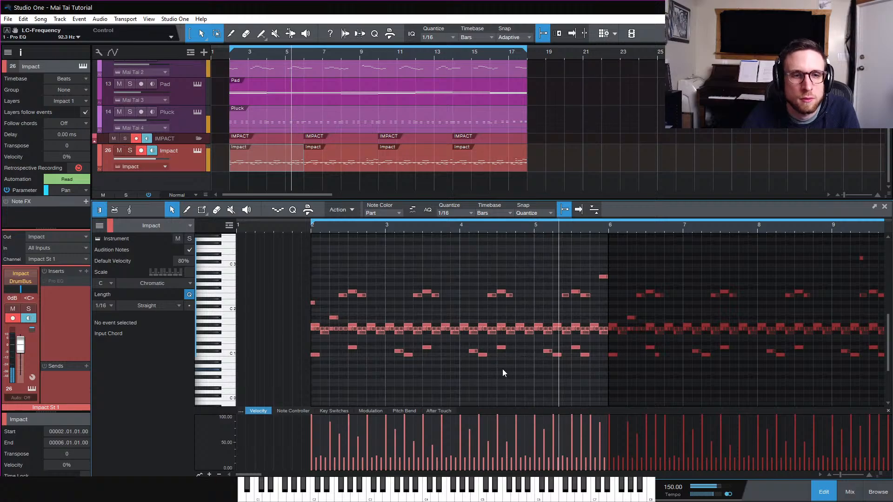
key(space)
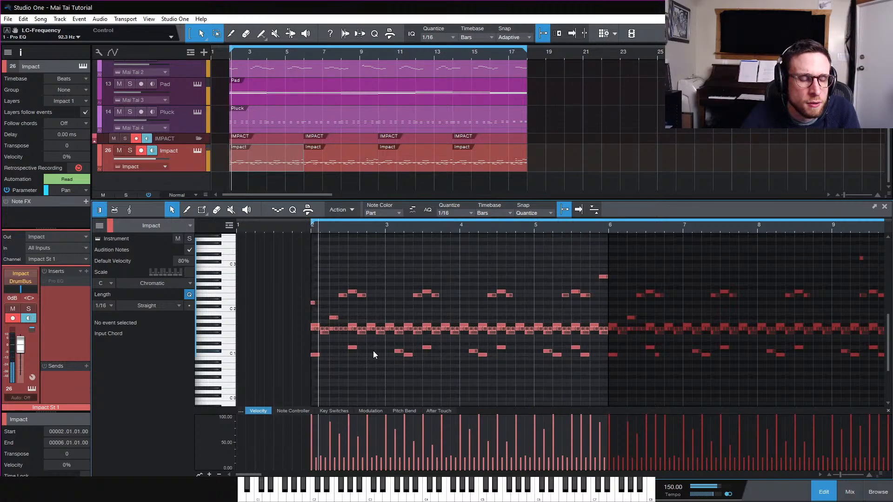
key(space)
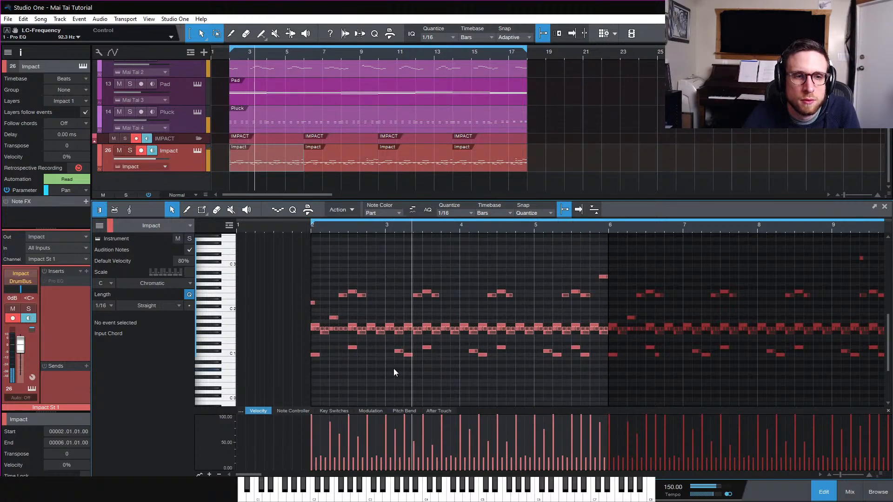
key(space)
Move the snare note near bar 3.4 to the Solid Jazz snare pitch, then close the editor
double_click(455, 342)
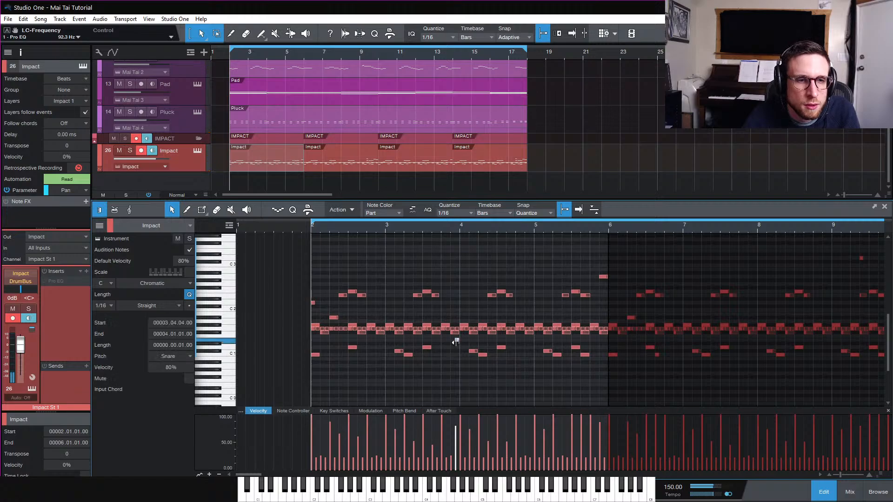
drag(457, 341, 450, 345)
key(space)
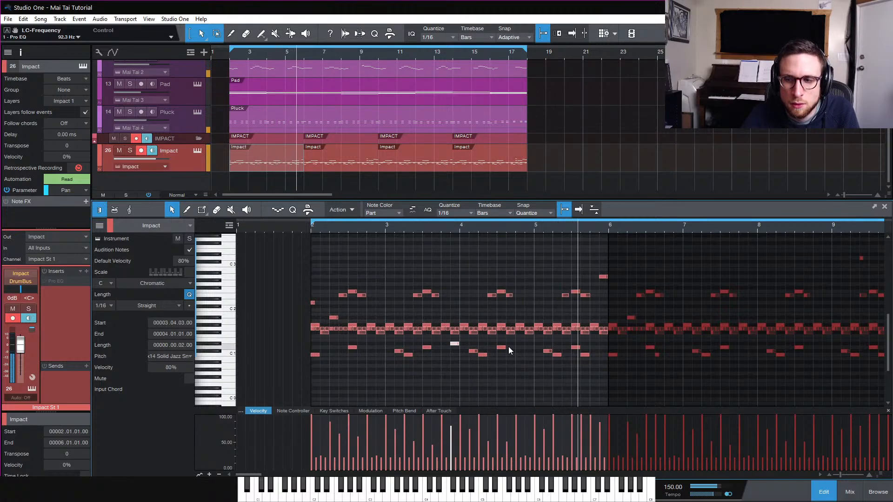
click(455, 332)
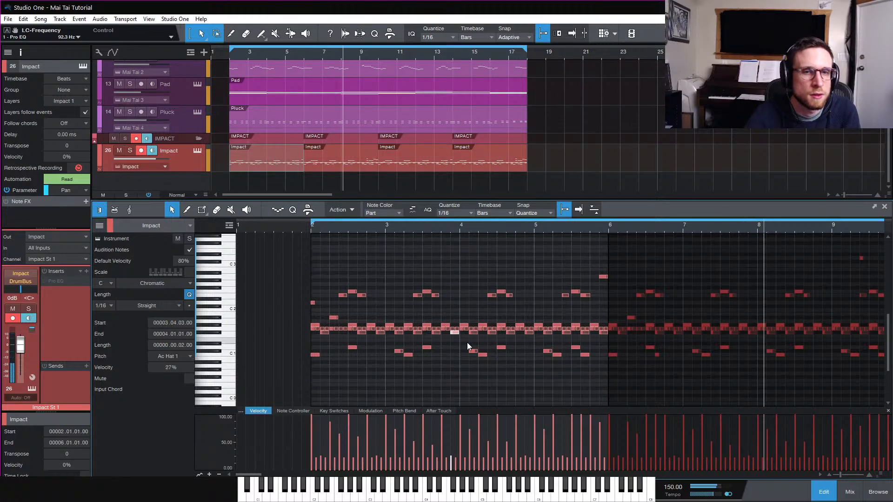
click(827, 491)
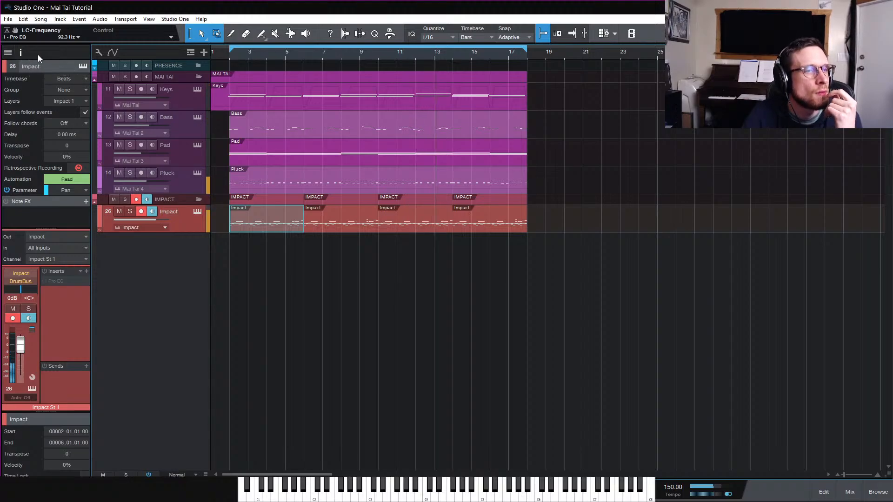
Unhide the Mai Tai 5 track from the track list and enable it
click(8, 52)
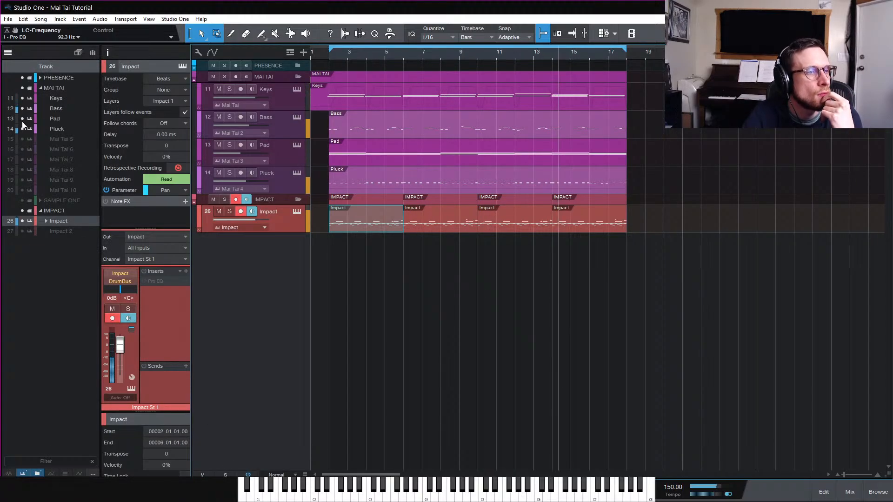
click(22, 139)
click(295, 211)
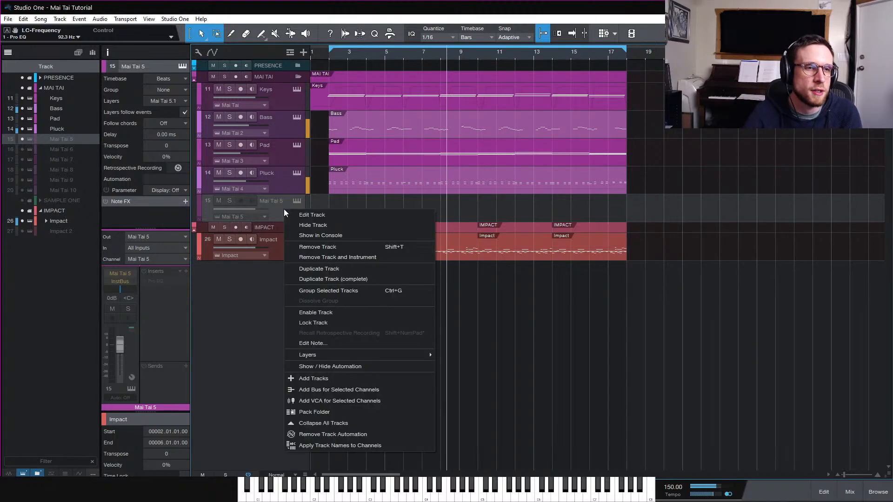
right_click(284, 209)
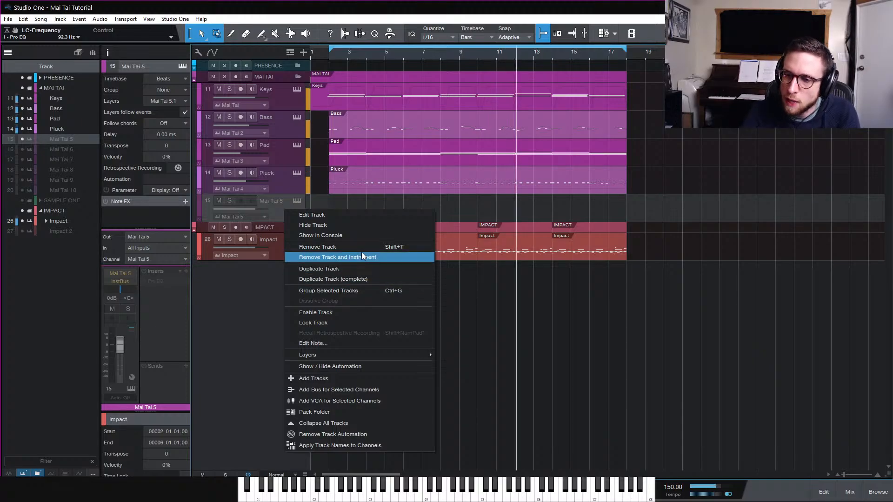
click(365, 313)
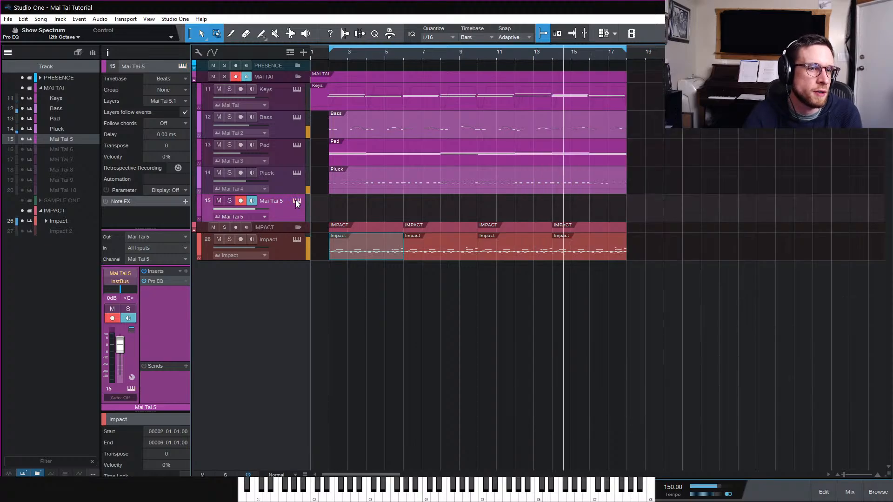
Open Mai Tai 5's instrument editor, lower the filter cutoff to about 2.43 kHz and set glide to 18.0 ms
click(295, 200)
drag(753, 84, 458, 116)
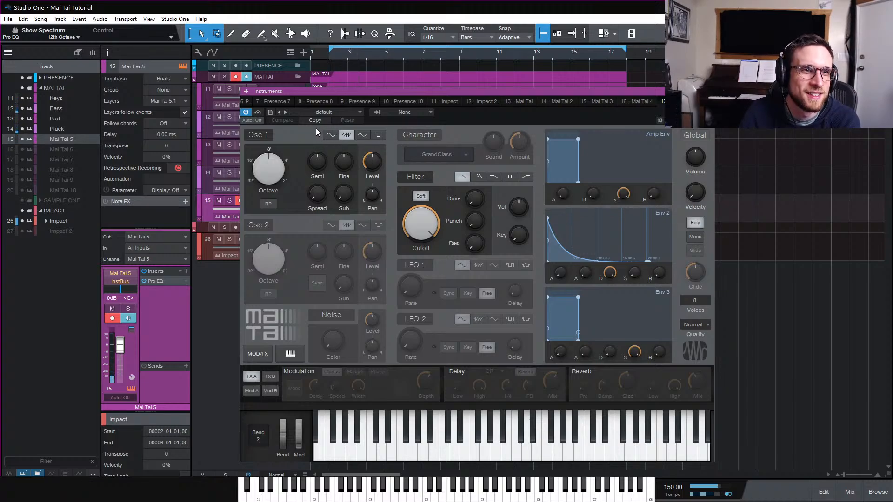
mouse_move(421, 225)
mouse_down()
mouse_move(422, 257)
mouse_move(432, 247)
mouse_move(423, 240)
mouse_up()
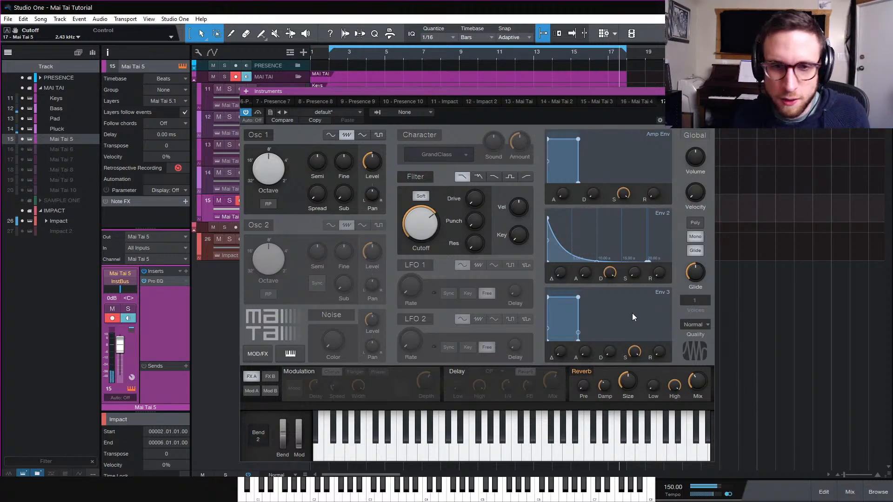
drag(694, 274, 695, 289)
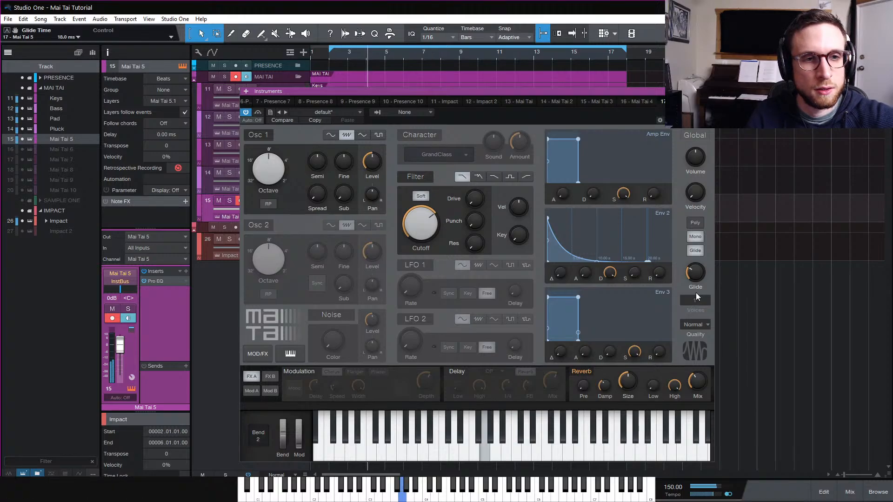
Set the Mai Tai reverb's high attenuation to 46% and its mix to 32%
drag(675, 385, 681, 432)
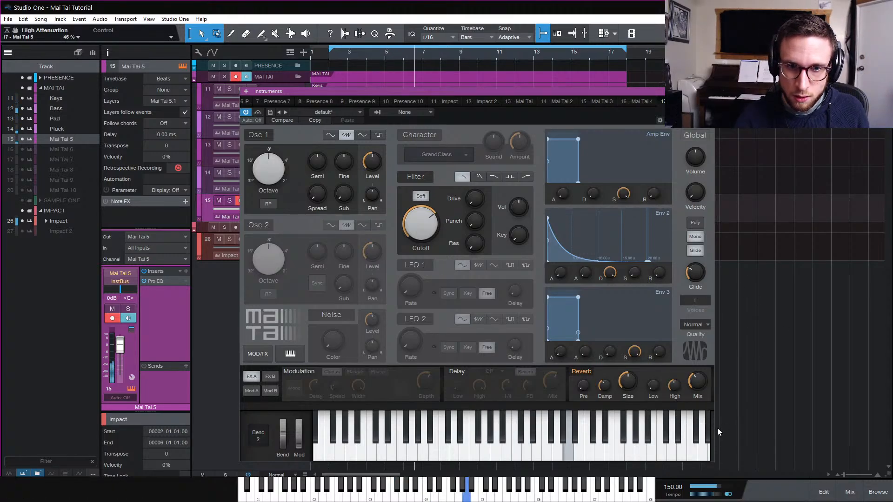
mouse_move(676, 386)
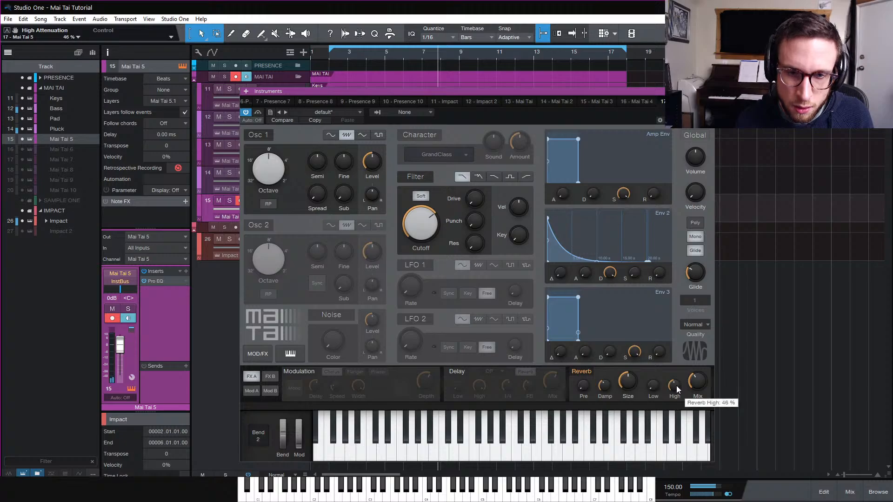
drag(676, 386, 676, 392)
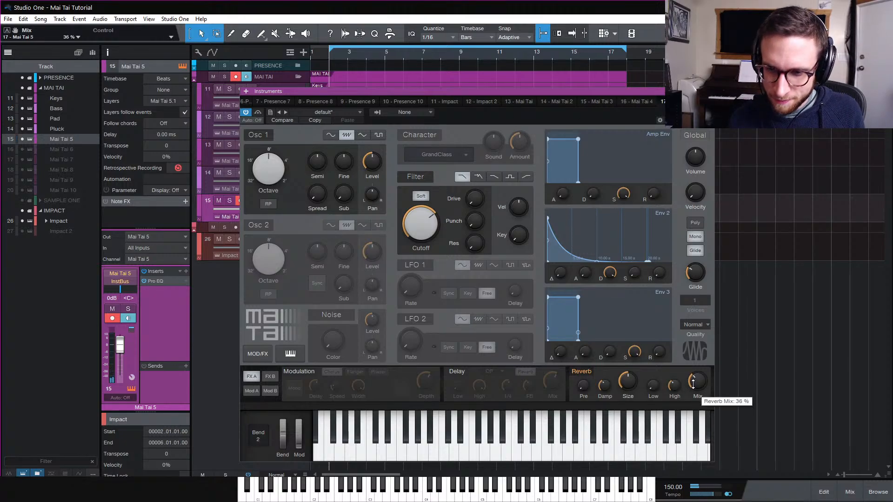
drag(691, 378, 693, 380)
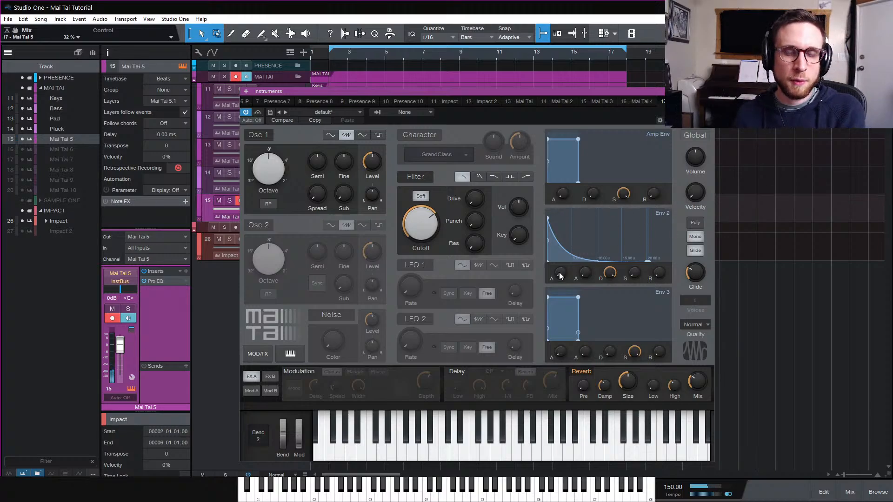
Lengthen Env 2's decay to 1.94 s and set the first modulation cell's amount to 13.1%
drag(609, 273, 611, 312)
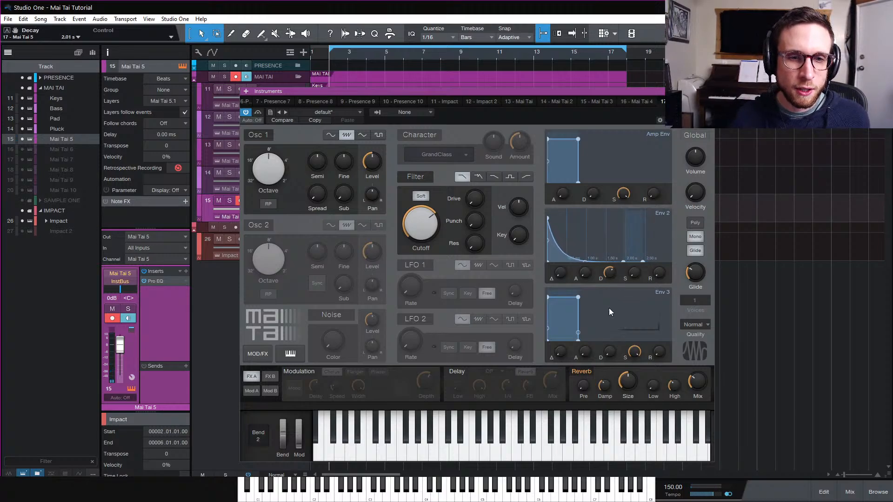
click(251, 391)
drag(320, 394, 317, 401)
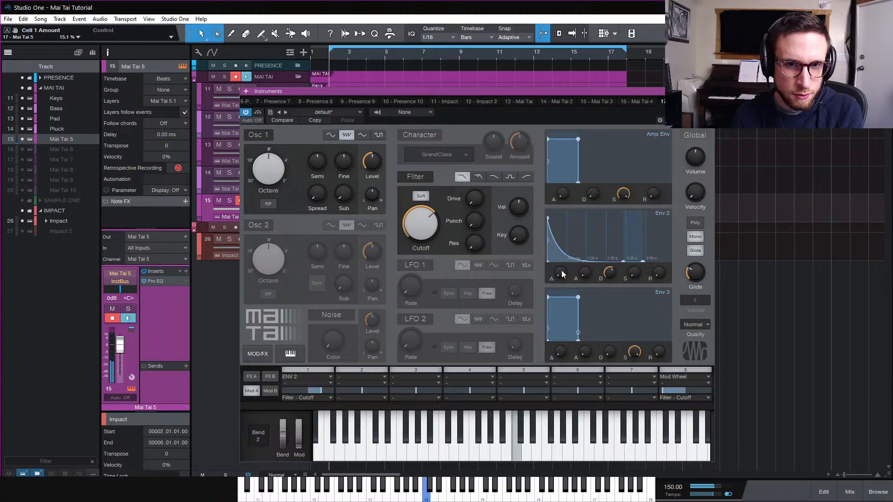
Set the reverb's low attenuation to -5.3 dB and nudge the filter cutoff to 1.91 kHz
click(251, 376)
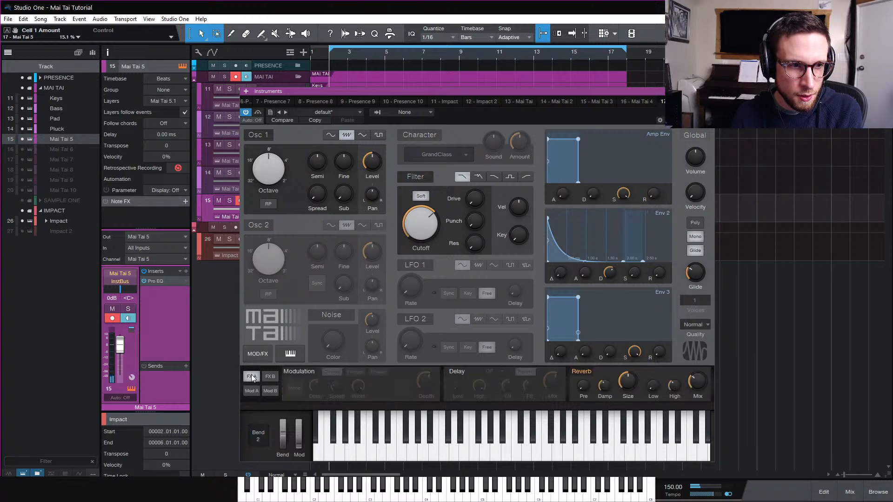
drag(701, 383, 668, 353)
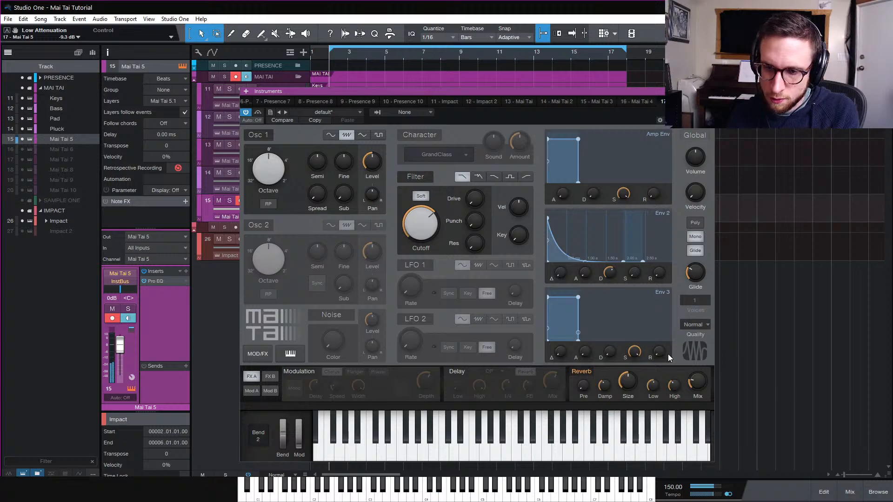
click(420, 224)
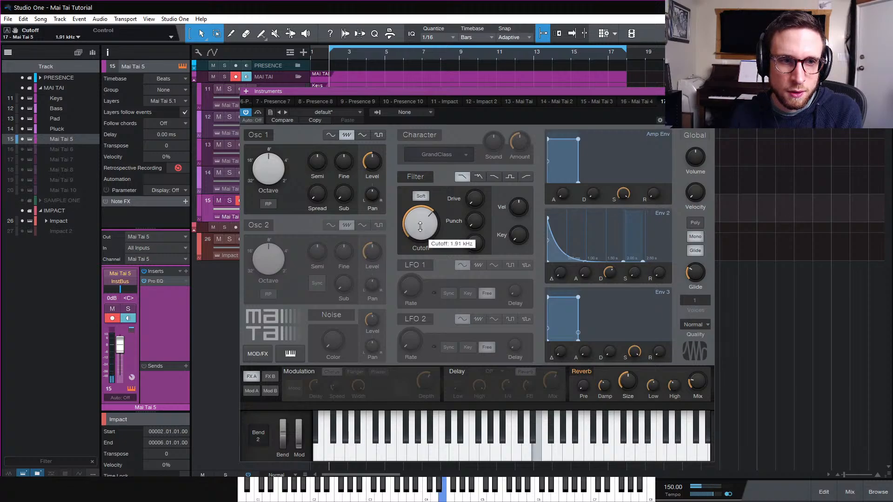
Route LFO 1 to OSC 1 pitch in the second modulation cell at 2.0%, with LFO 1 rate about 5.95 Hz
click(253, 391)
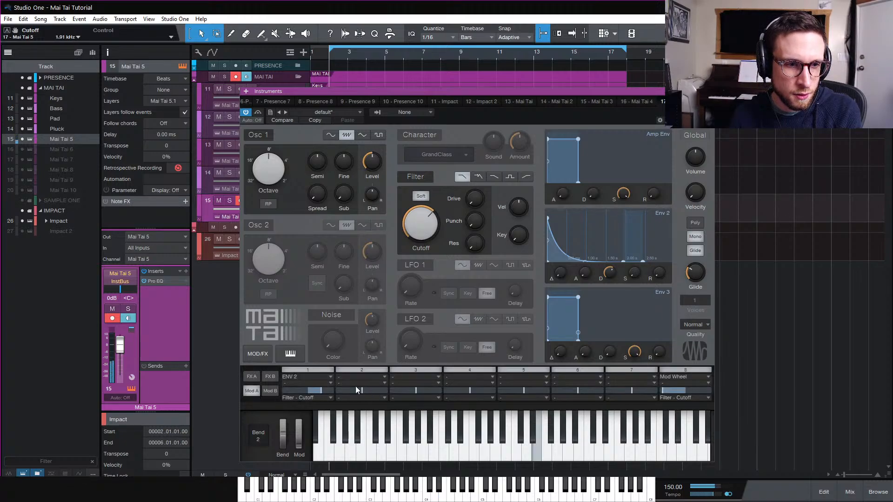
click(318, 389)
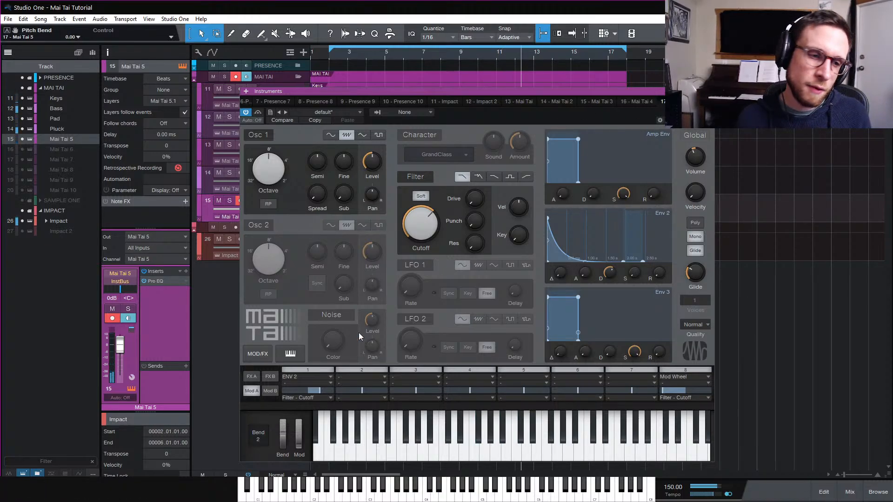
click(375, 377)
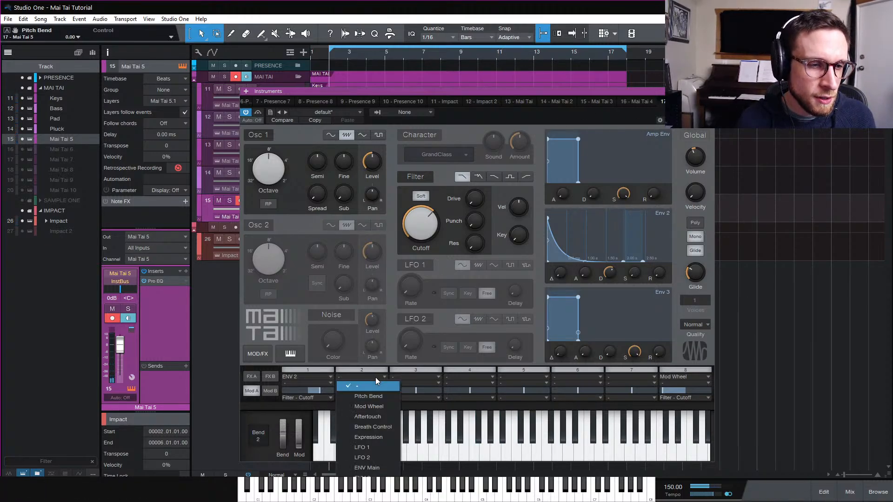
click(378, 447)
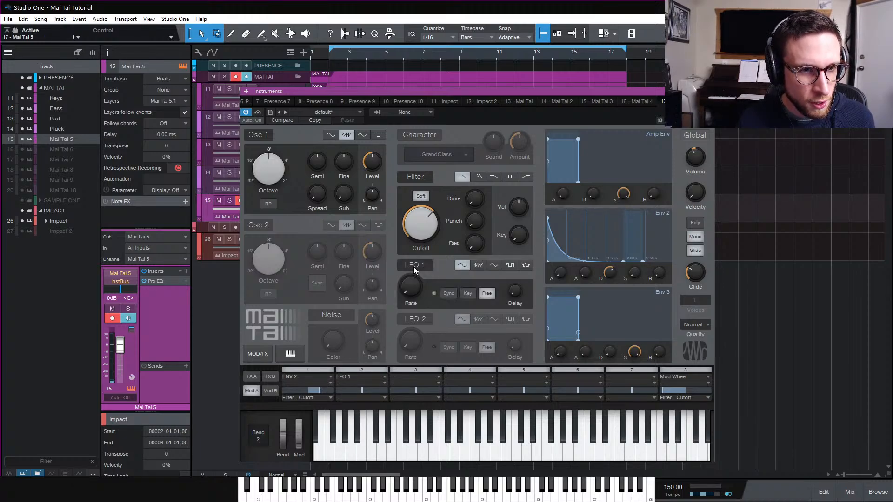
drag(414, 270, 422, 256)
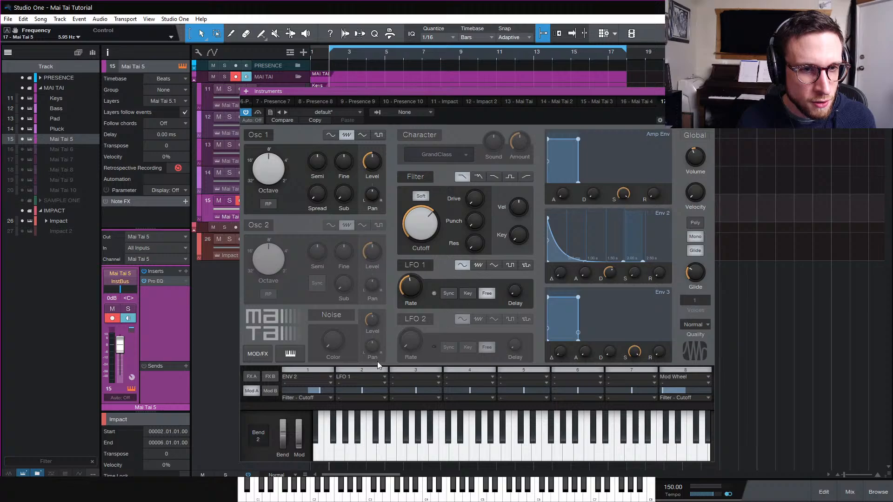
click(360, 399)
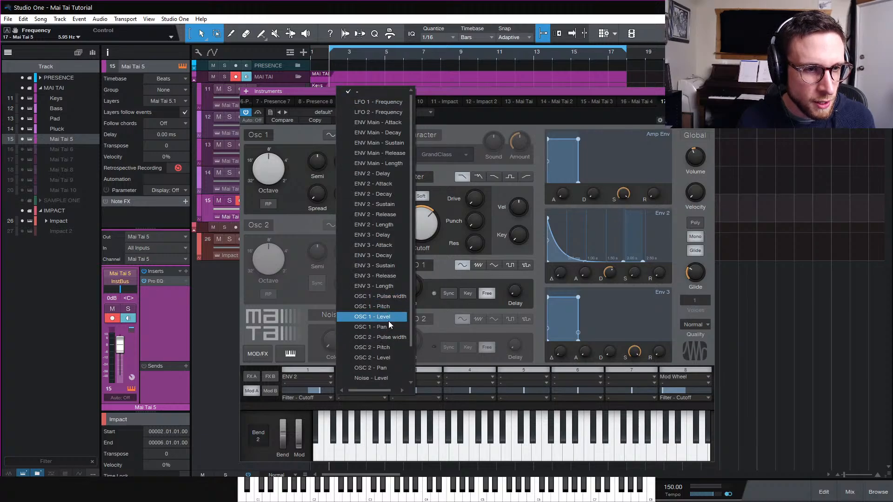
click(391, 308)
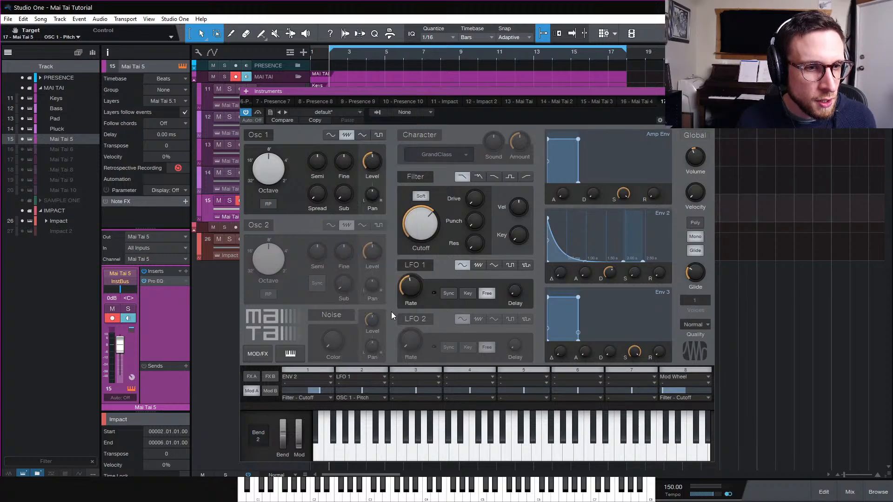
click(365, 389)
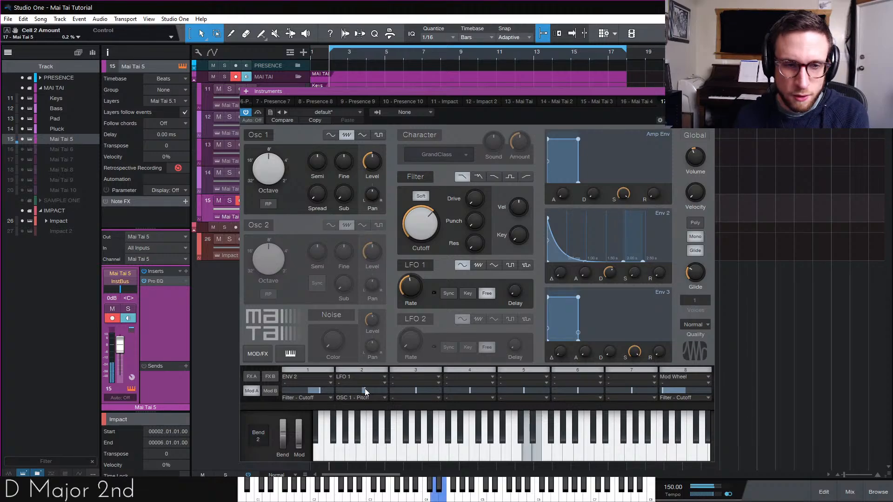
drag(364, 389, 369, 389)
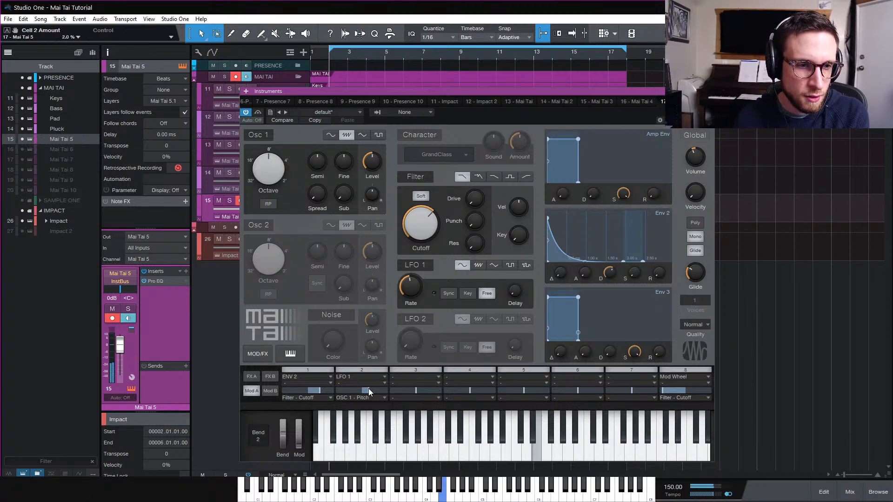
Assign Mod Wheel as the via control for the LFO 1 to OSC 1 pitch modulation and raise the filter drive to 82%
click(367, 383)
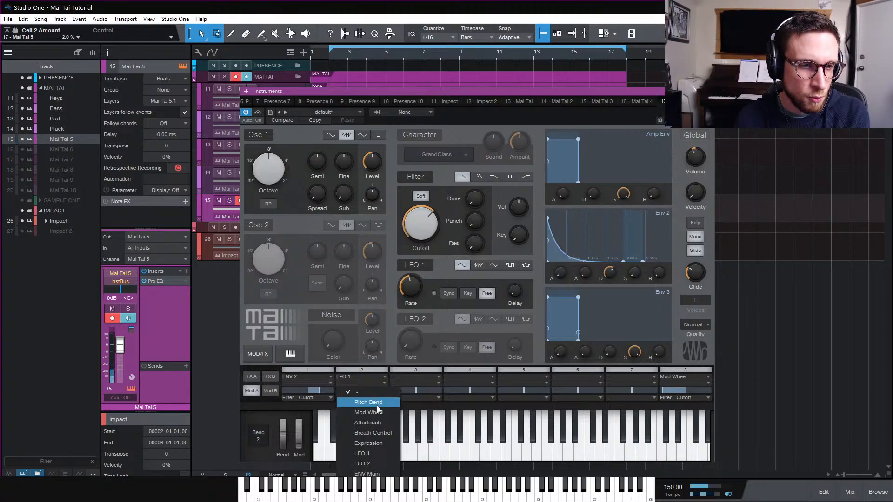
click(377, 401)
drag(475, 205, 489, 146)
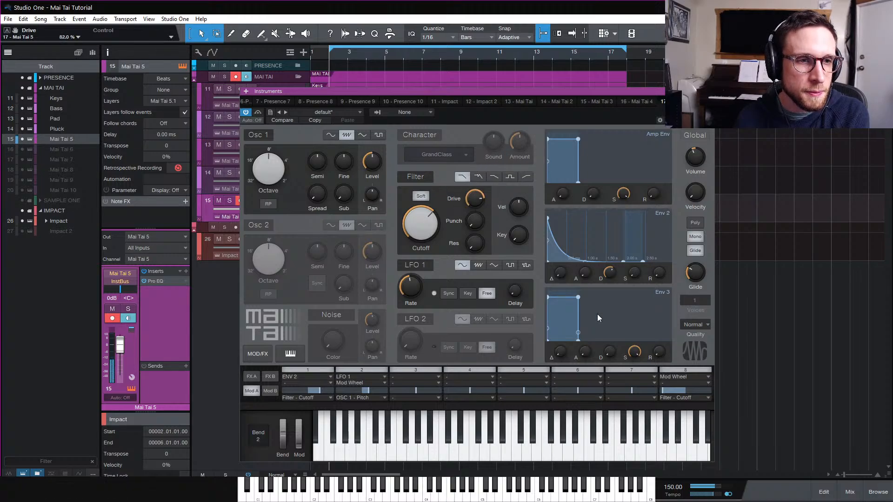
Nudge the Mai Tai reverb mix slightly higher in the effects view and return to the modulation matrix
click(252, 377)
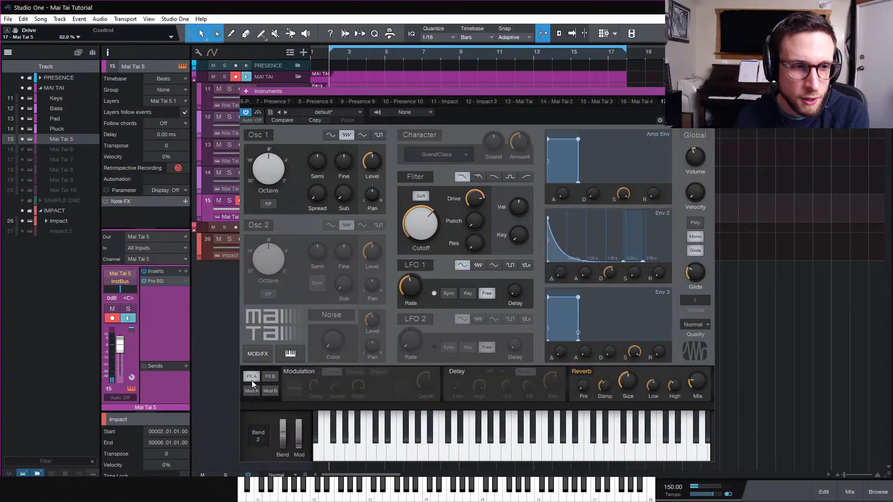
mouse_move(697, 383)
mouse_down()
mouse_move(701, 398)
mouse_move(701, 382)
mouse_up()
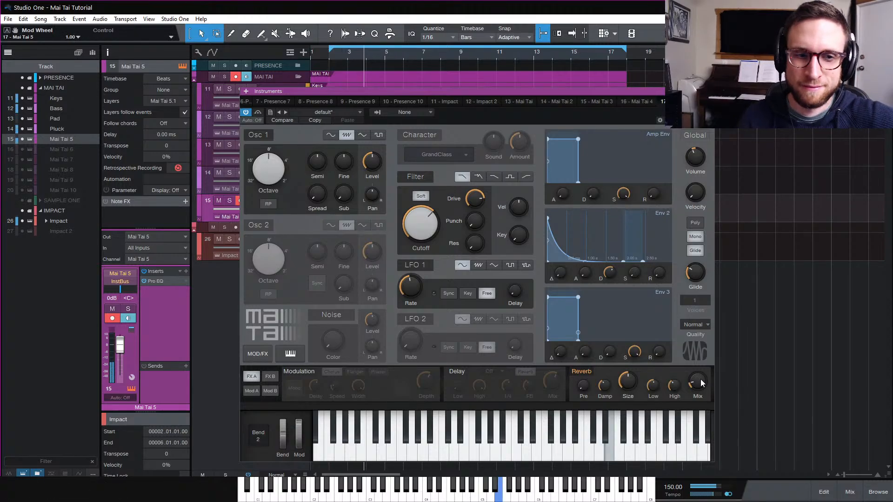
click(251, 391)
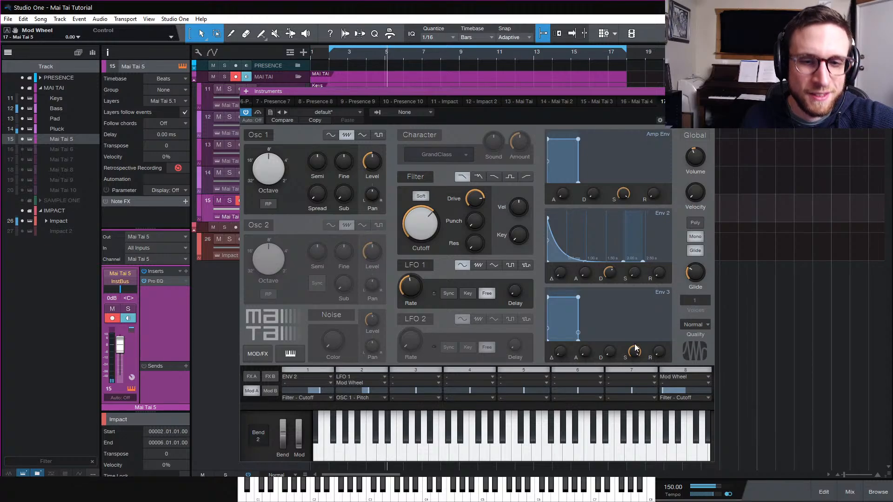
Play the song to audition the new lead sound and close the Mai Tai editor
click(682, 369)
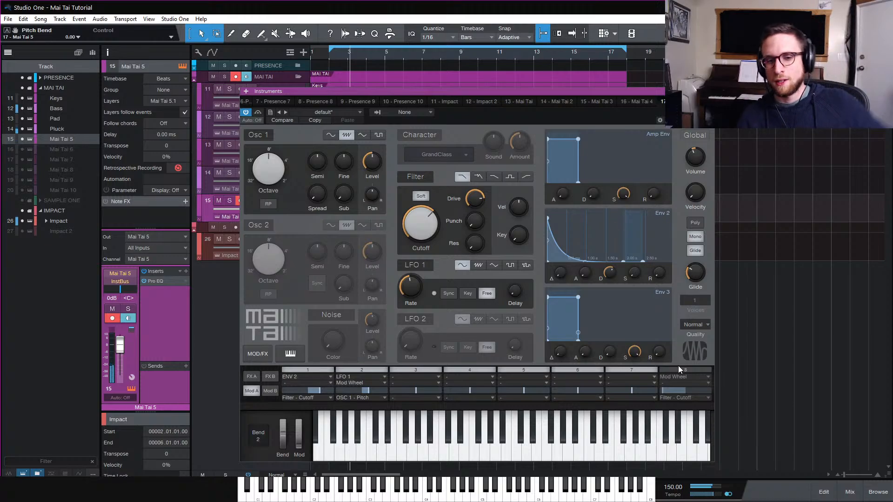
key(space)
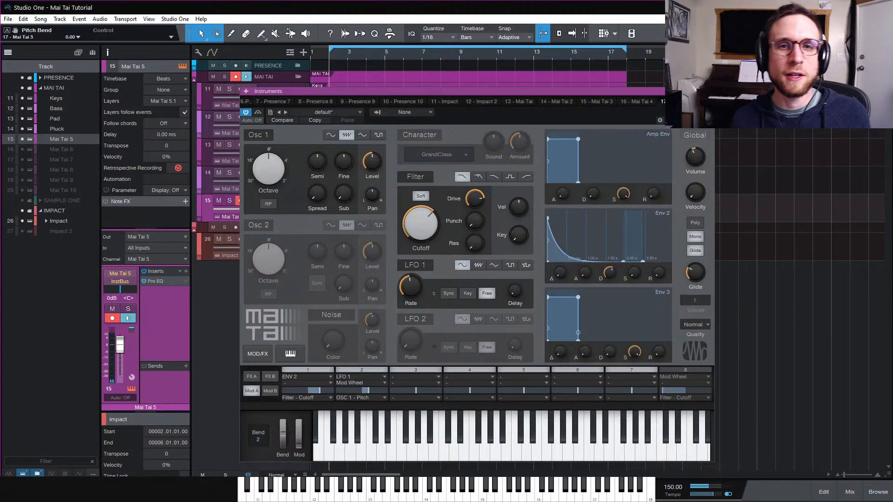
click(709, 91)
click(692, 201)
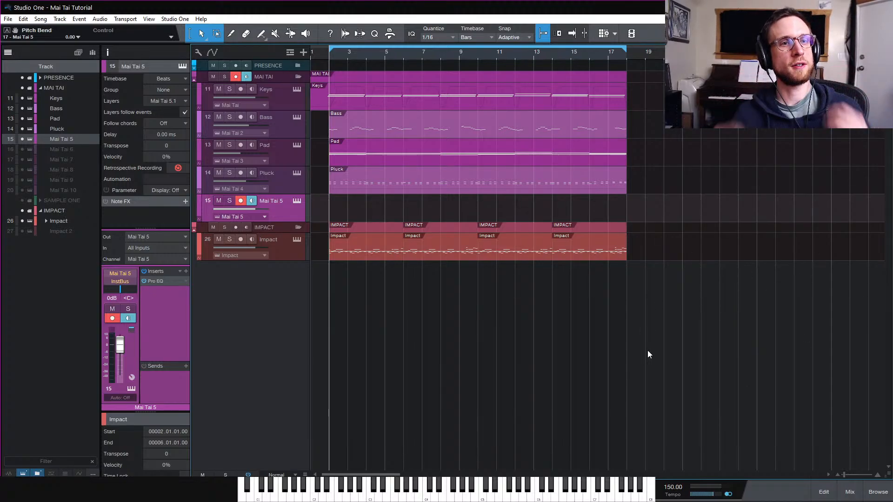
Move the playback cursor back to the start of the song
scroll(648, 354, right, 1)
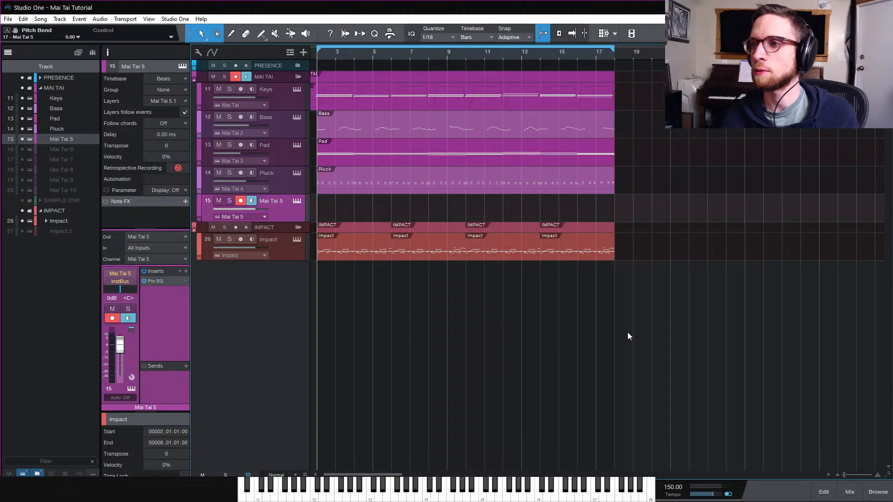
scroll(626, 335, left, 1)
scroll(619, 339, right, 1)
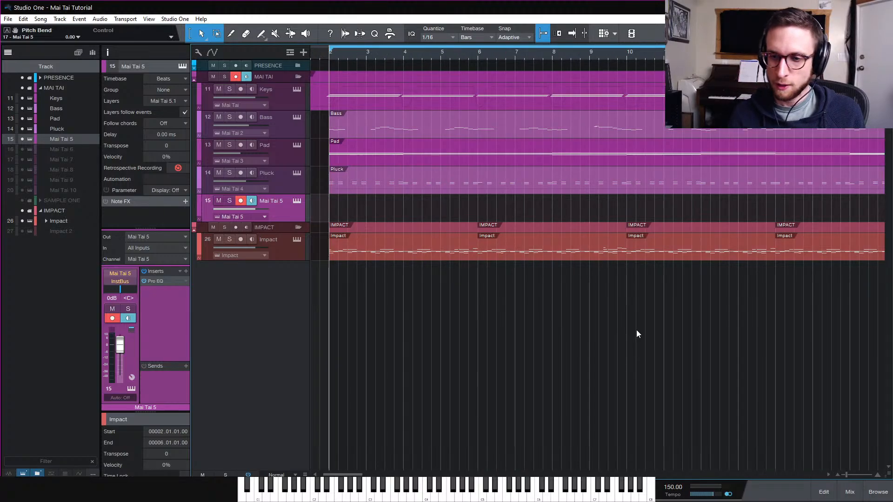
scroll(635, 327, left, 1)
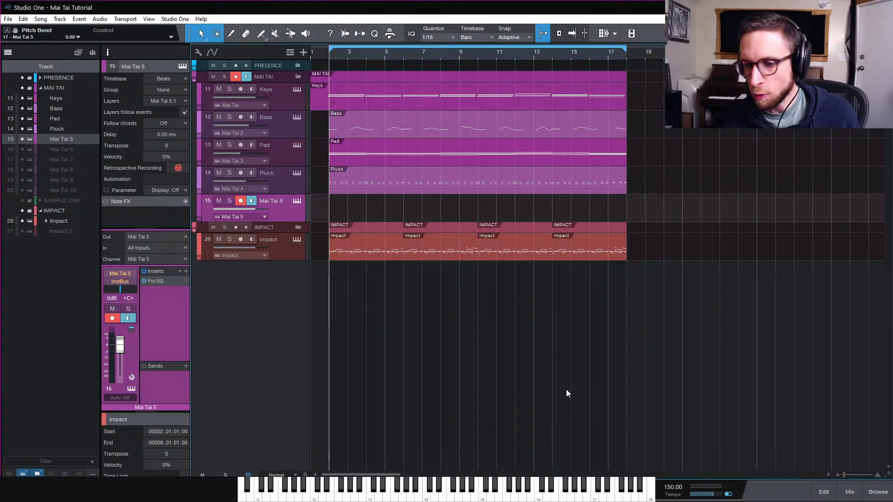
click(318, 55)
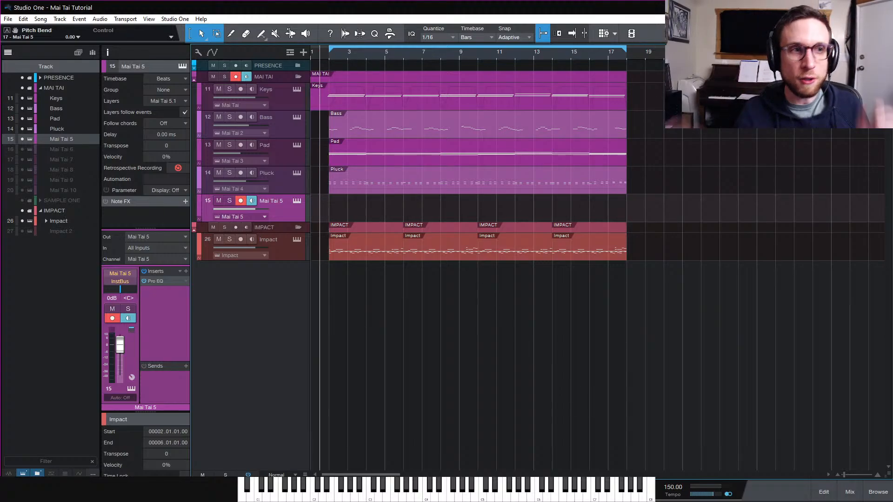